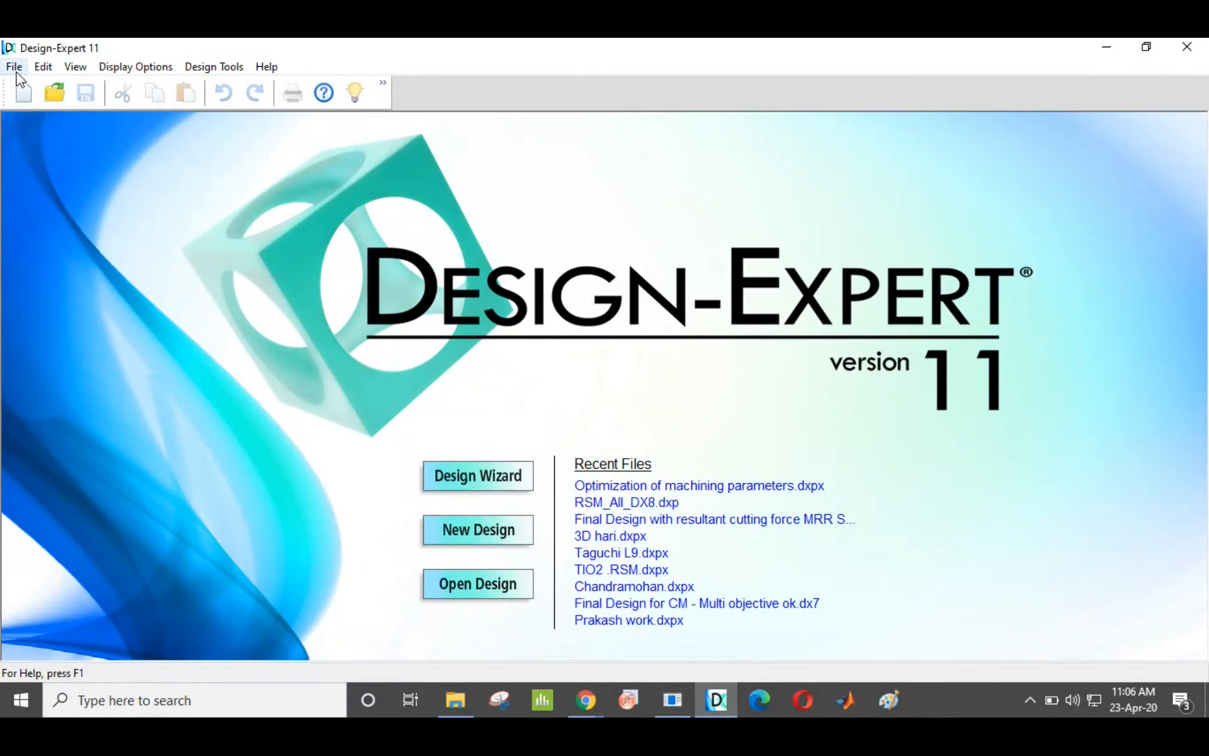
click(15, 70)
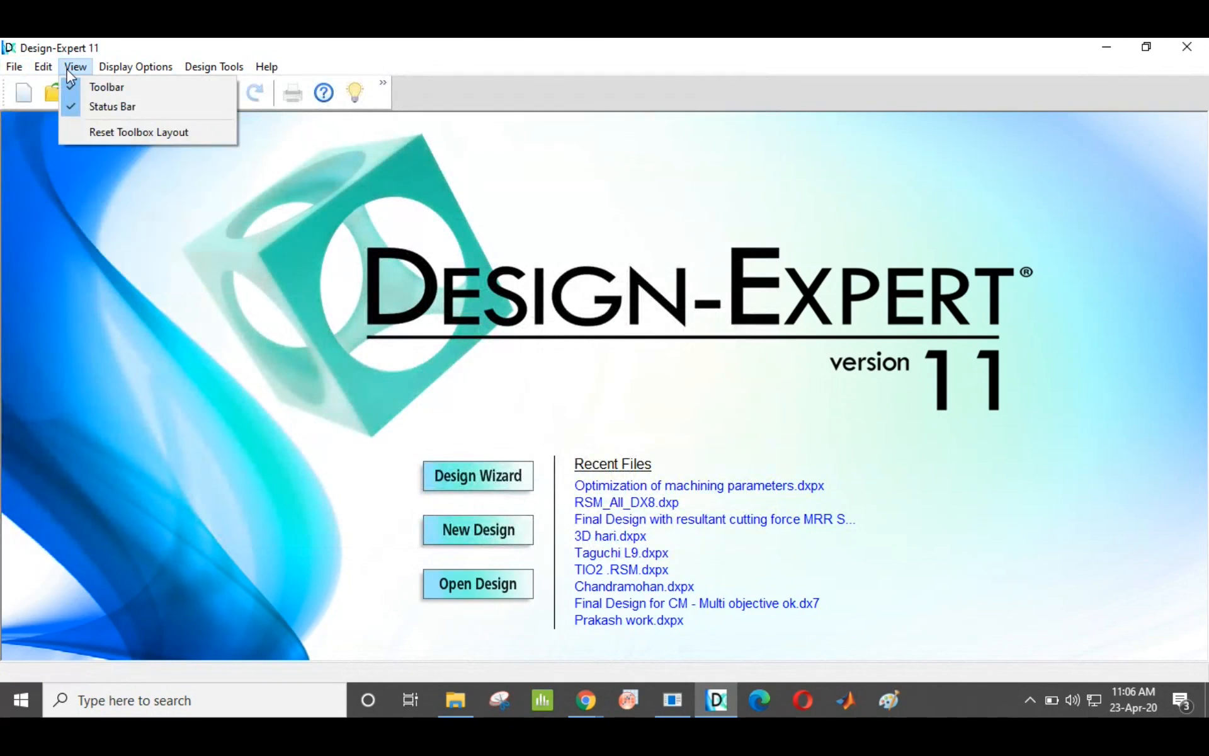
mouse_move(110, 74)
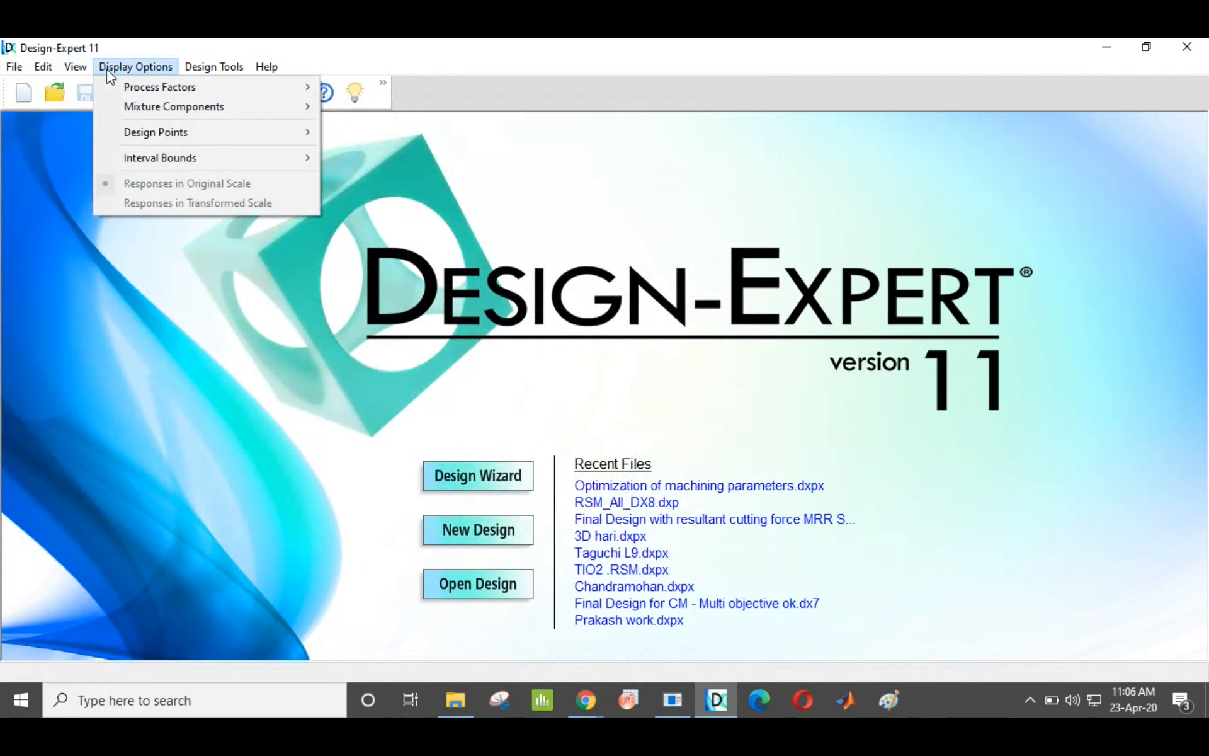
mouse_move(274, 72)
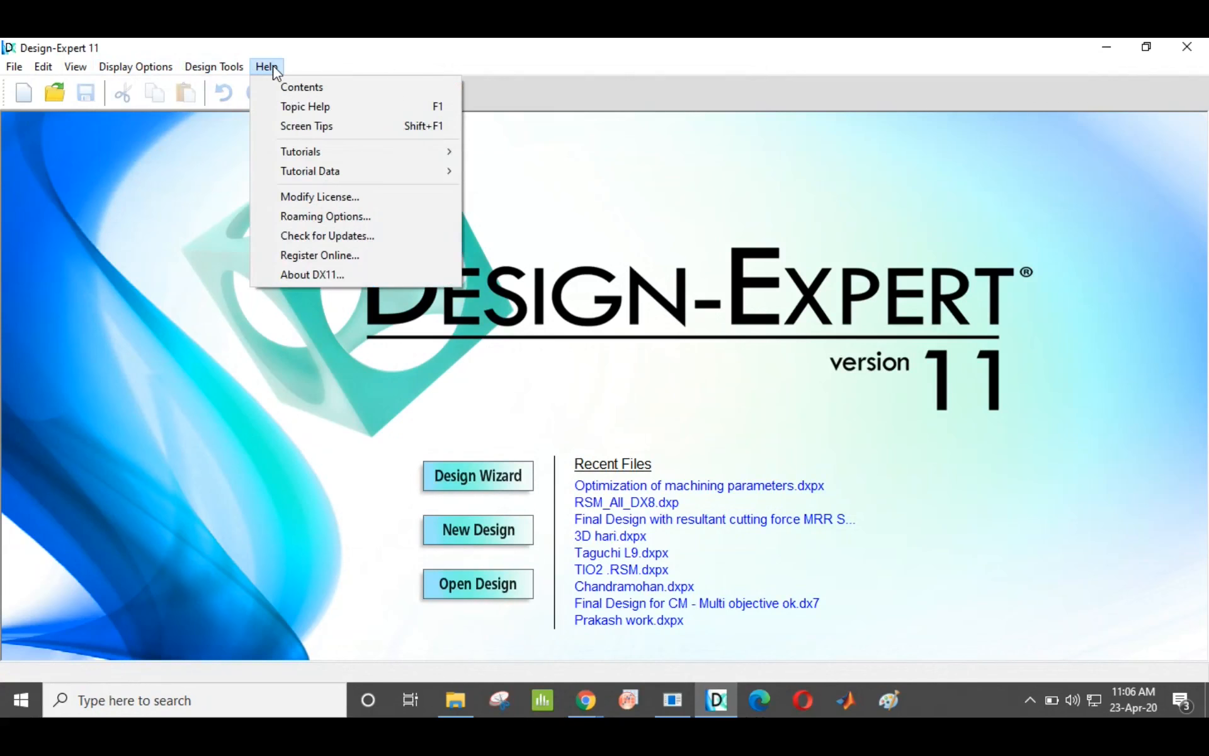
mouse_move(229, 70)
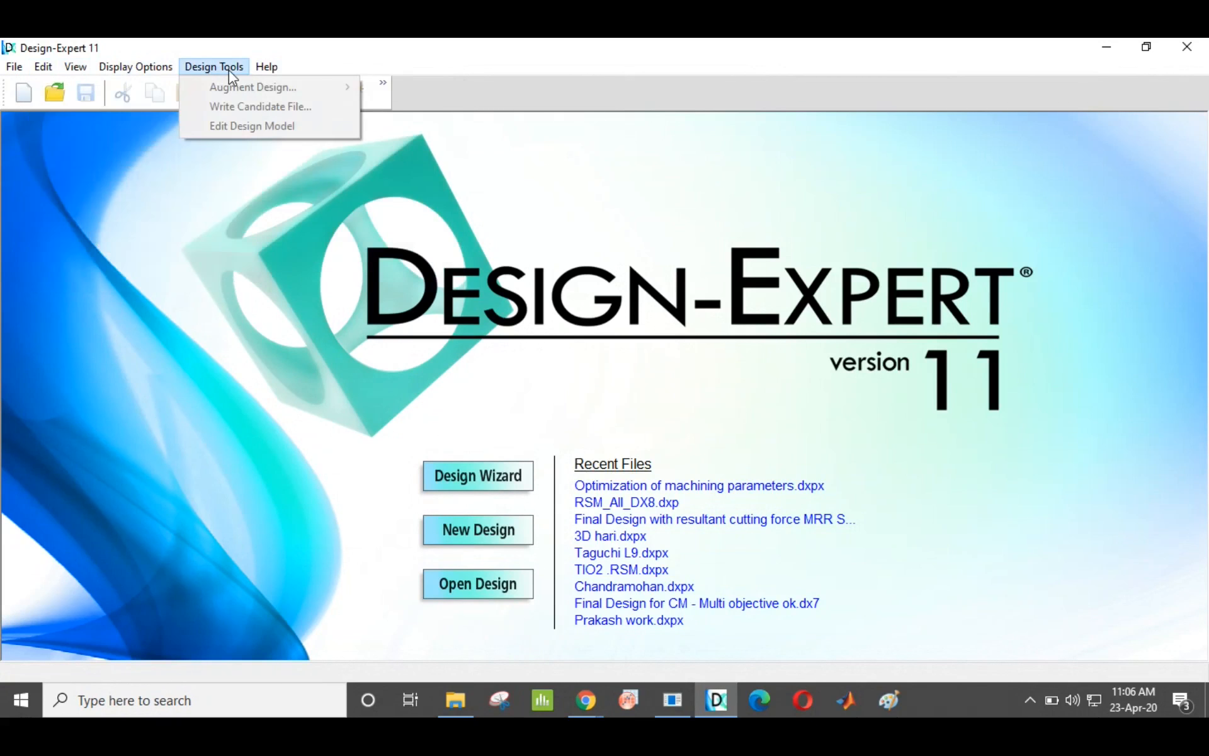
mouse_move(18, 73)
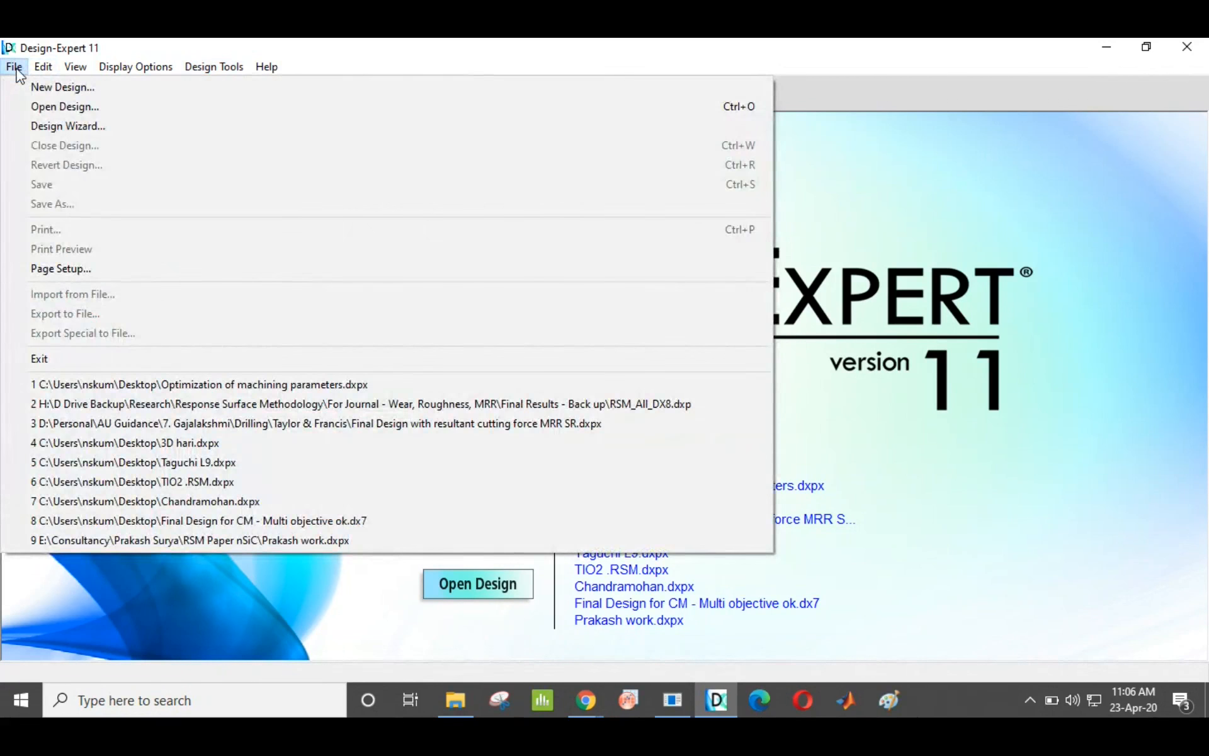
Start a new experimental design
click(18, 73)
click(16, 73)
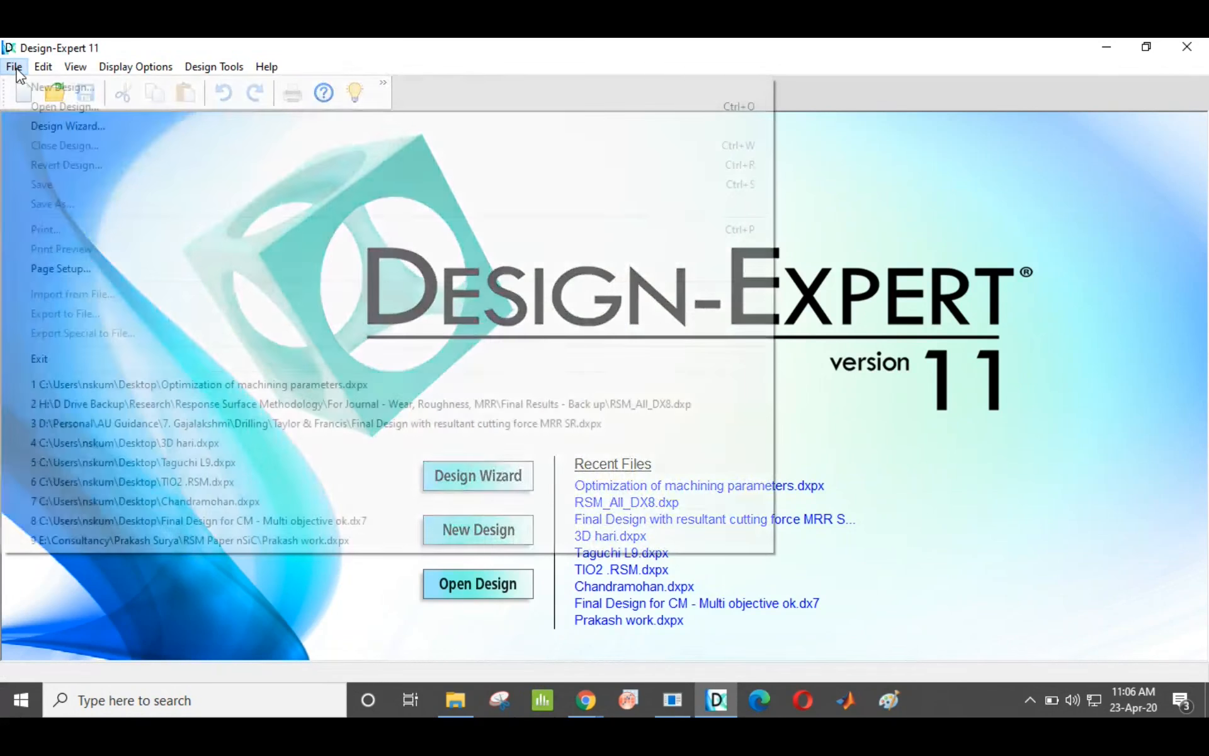
click(44, 88)
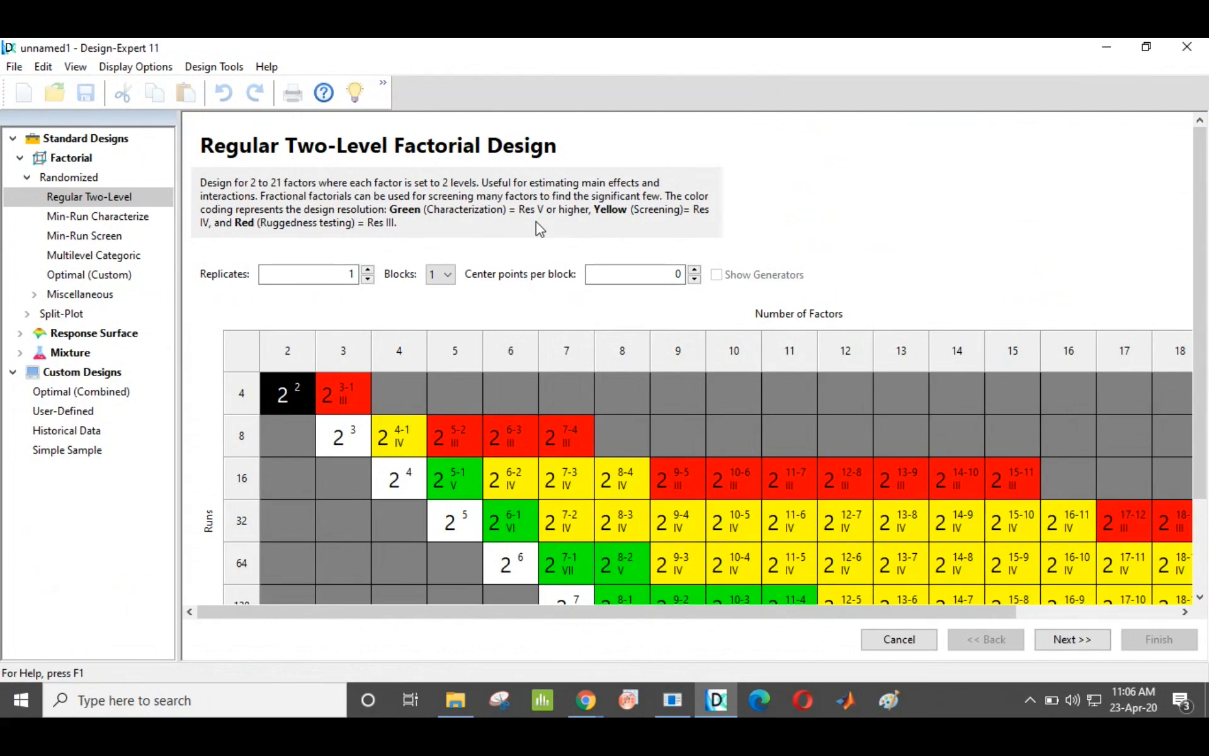
Review the randomized factorial designs, including Regular Two-Level, Multilevel Categoric, Optimal (Custom) and the miscellaneous types
click(463, 424)
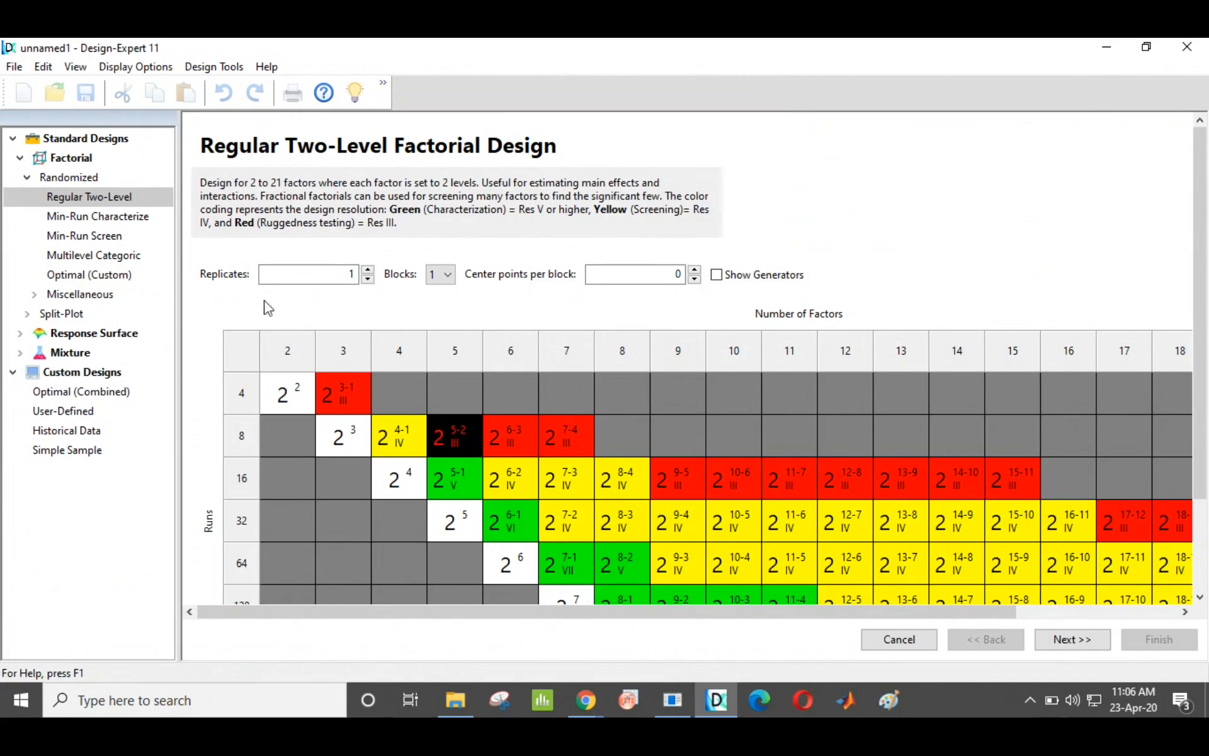
click(66, 199)
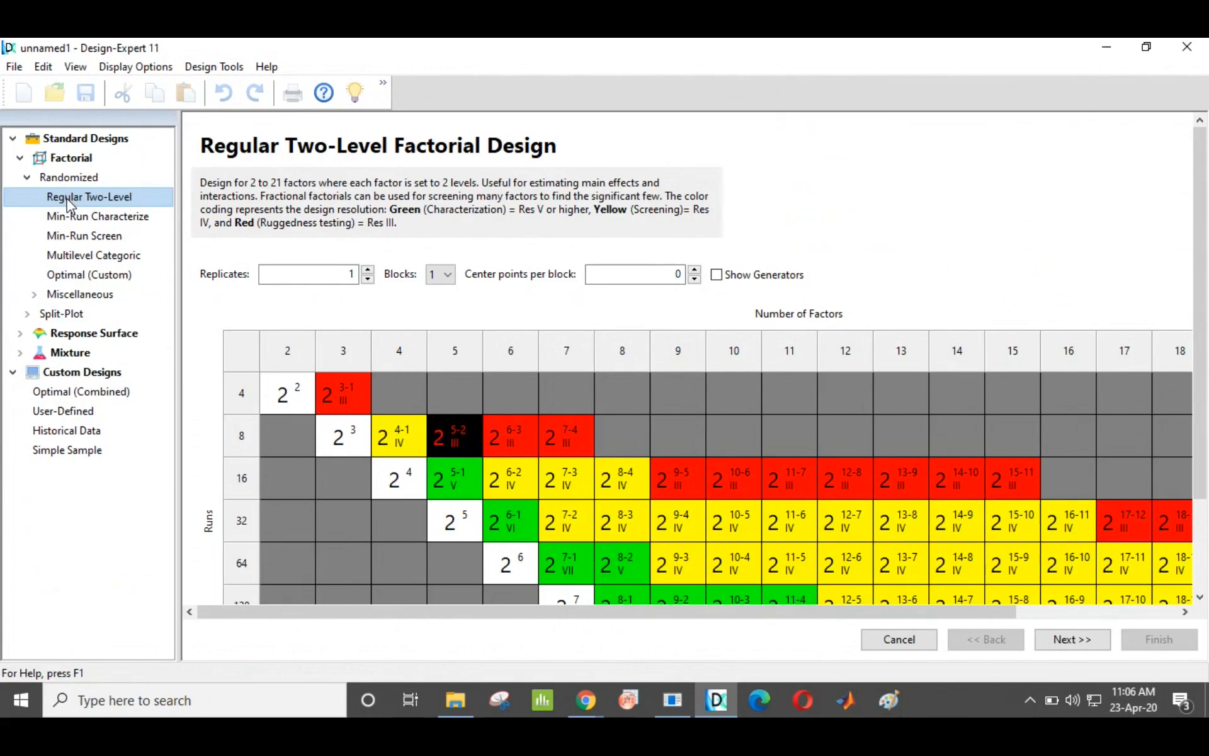
drag(399, 145, 580, 151)
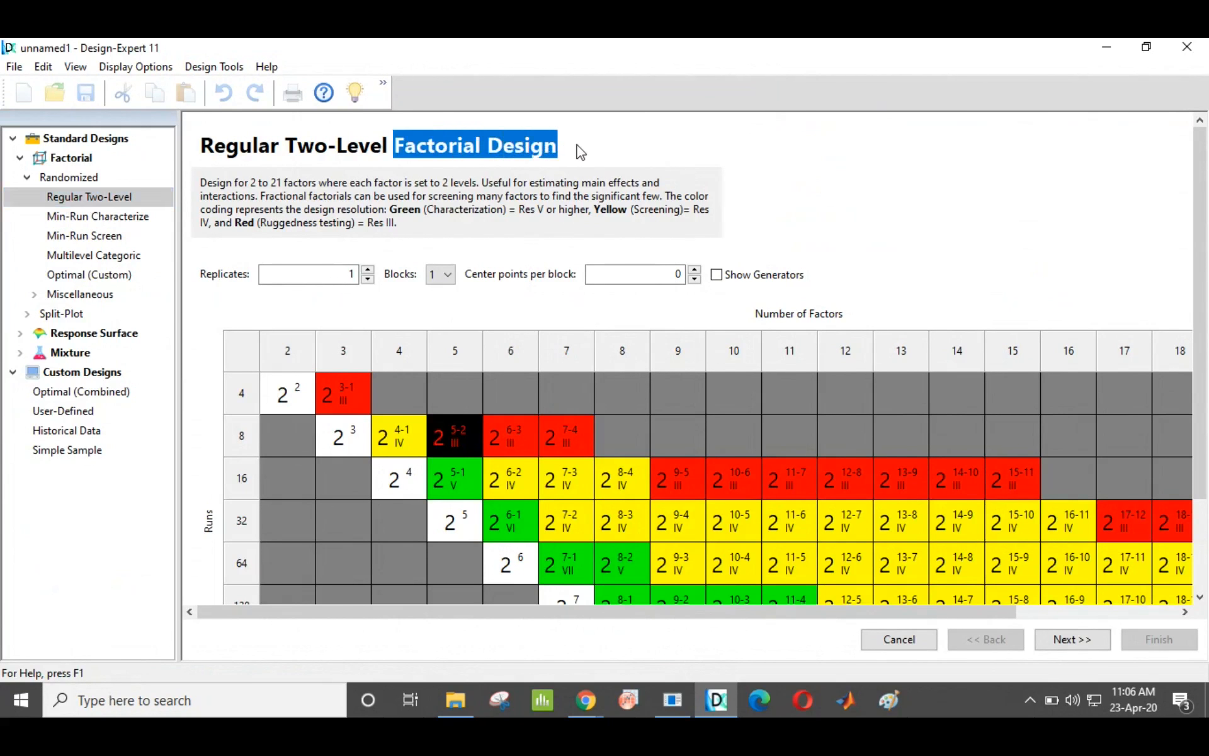
click(88, 260)
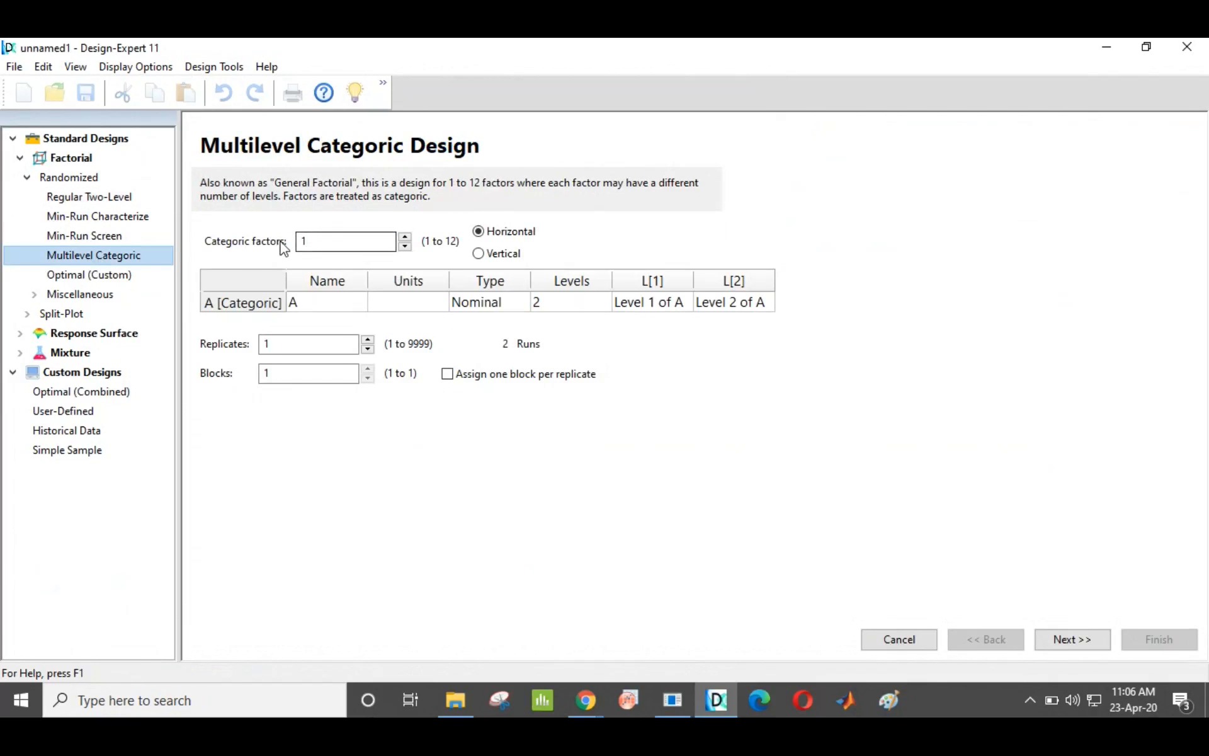
click(100, 278)
click(84, 296)
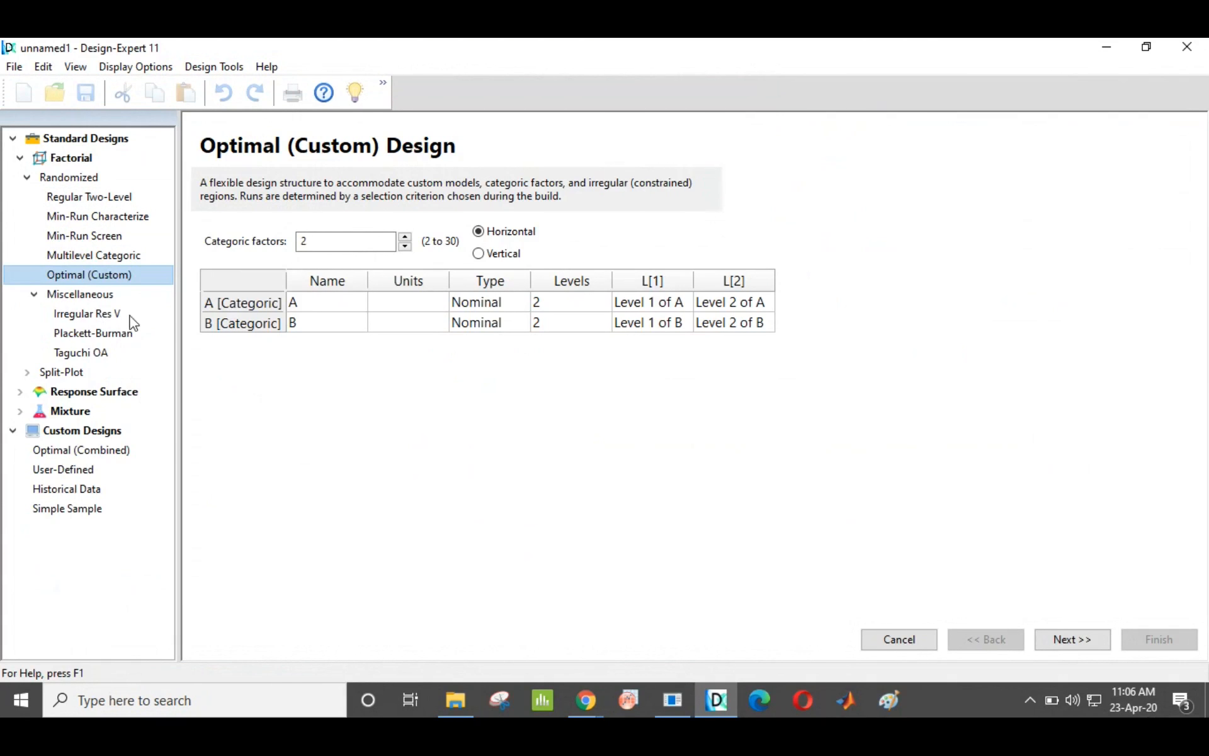
Browse the randomized response surface designs, viewing Central Composite, and choose the Box-Behnken design
click(84, 394)
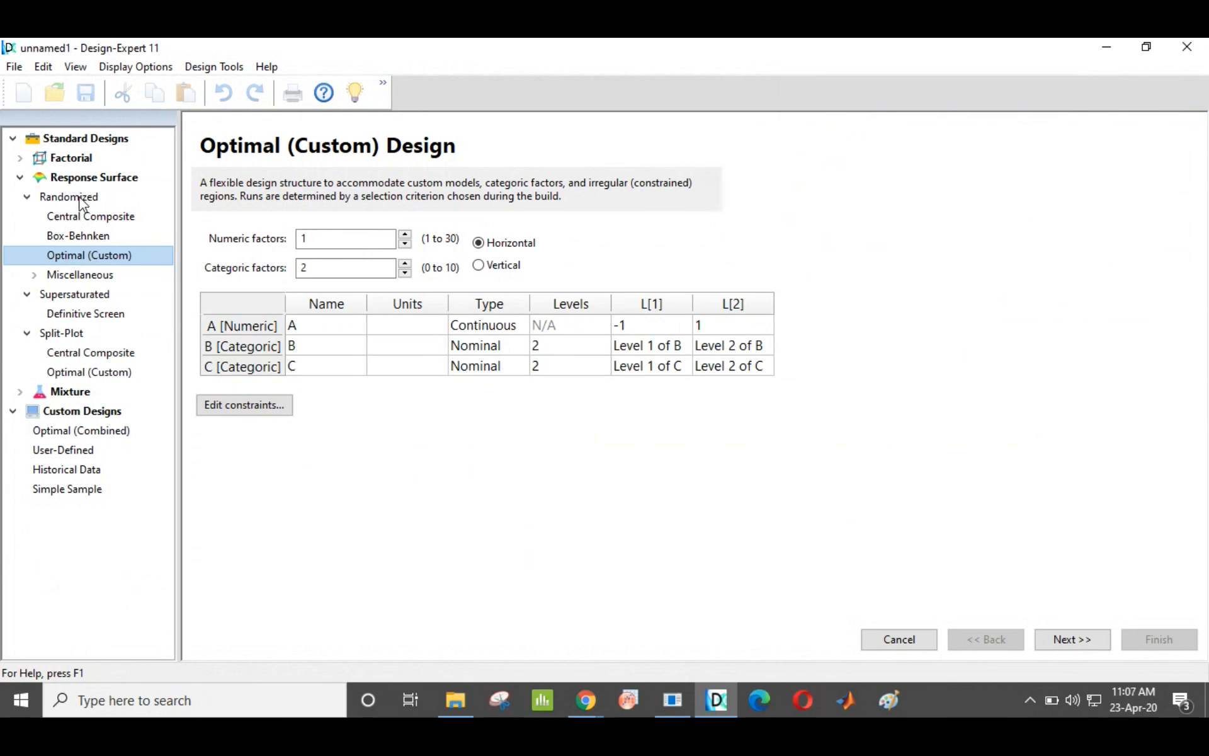
click(75, 221)
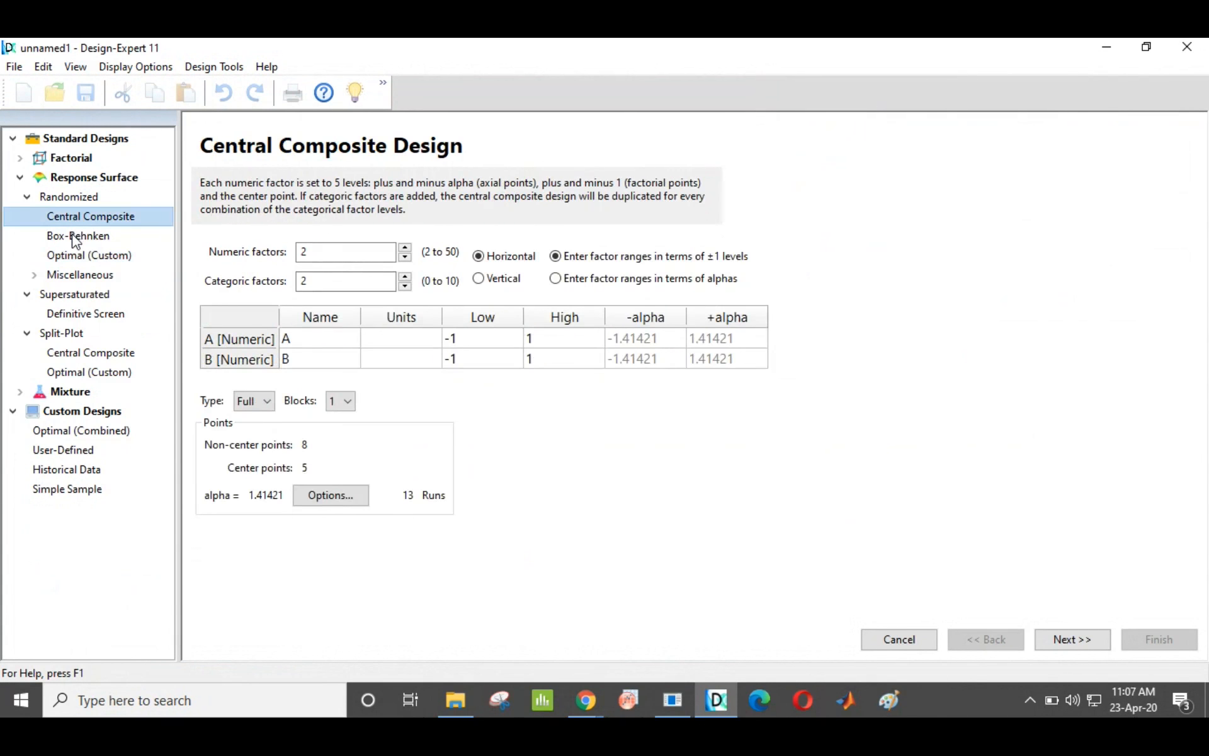
click(74, 237)
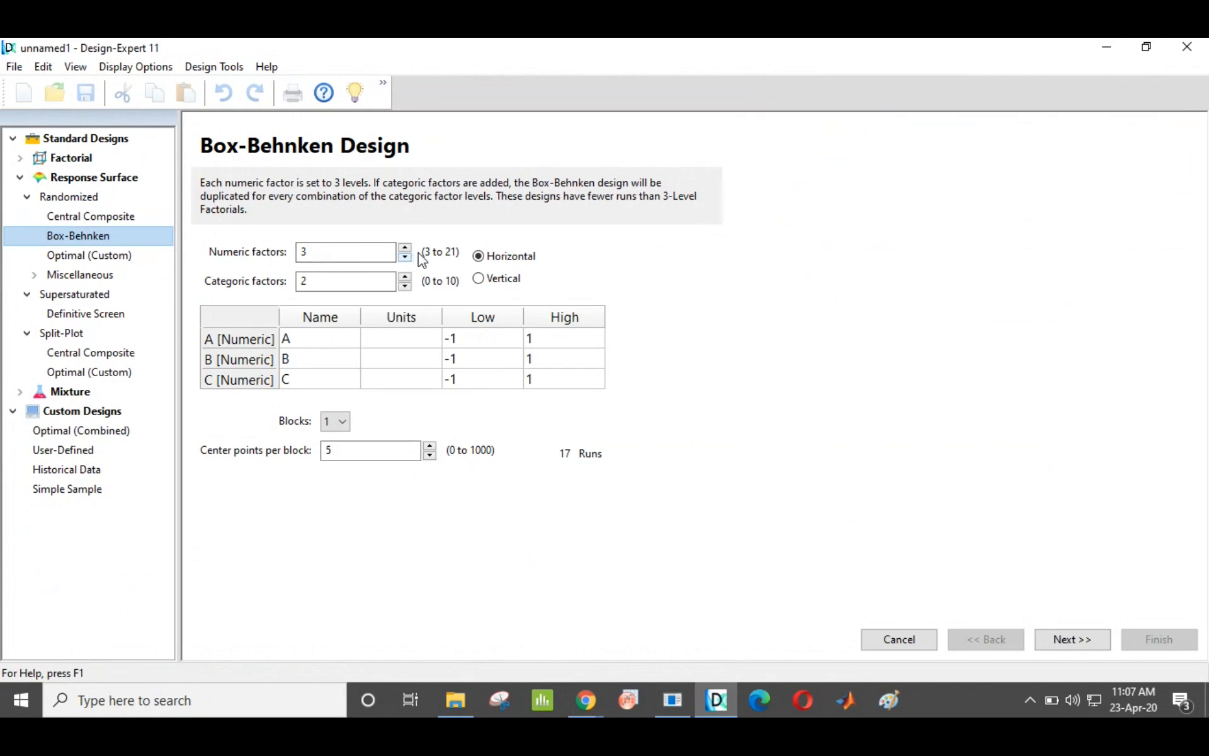
double_click(335, 253)
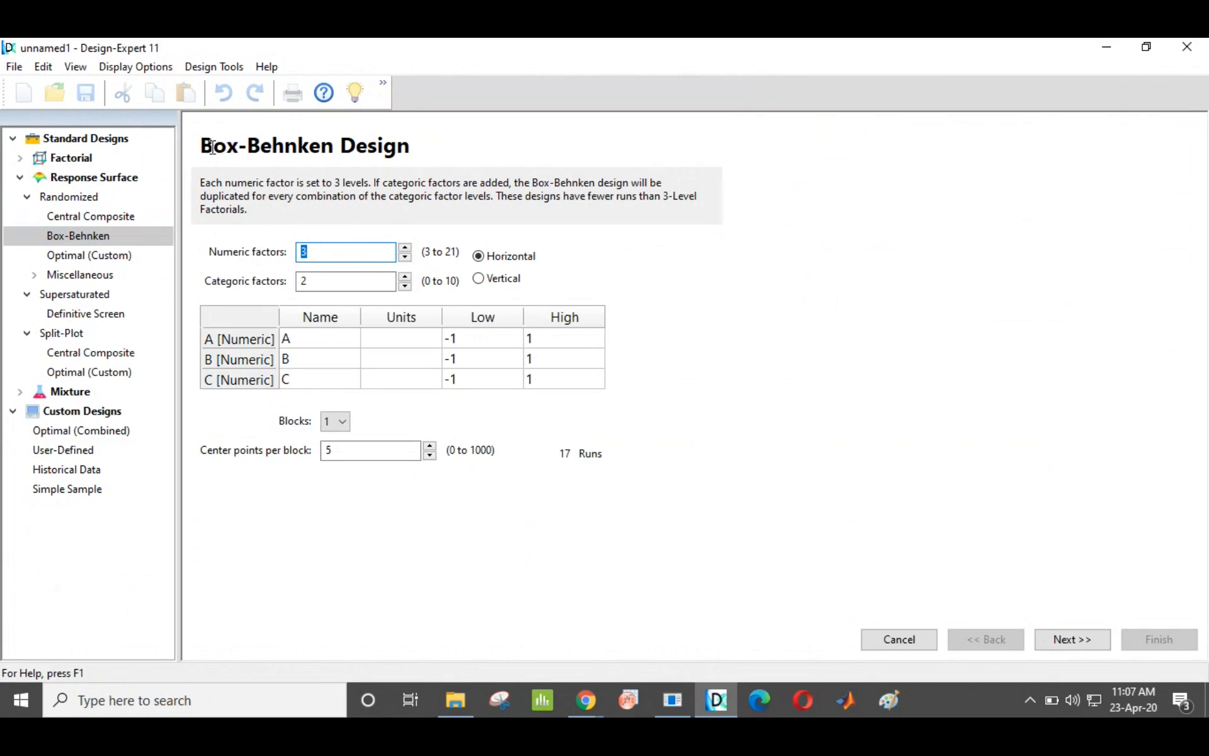
drag(203, 147, 464, 162)
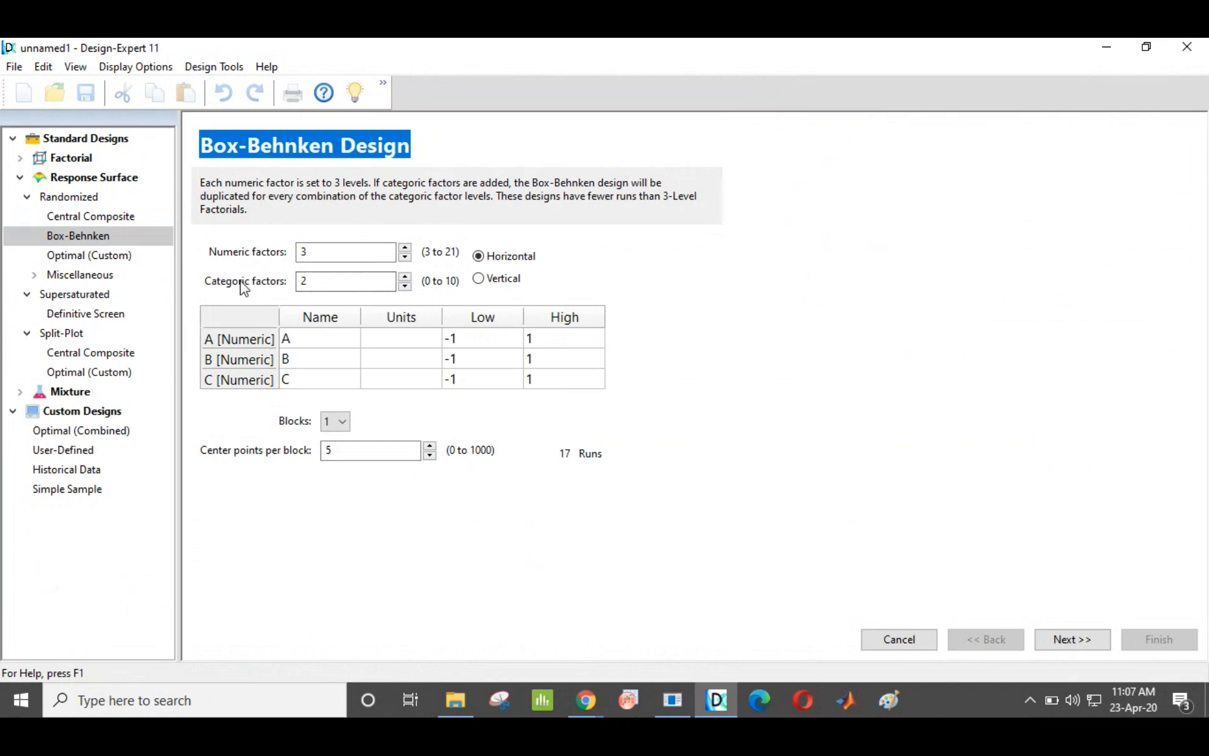
Set the number of categoric factors to 0 for the Box-Behnken design with 3 numeric factors
click(405, 287)
click(405, 288)
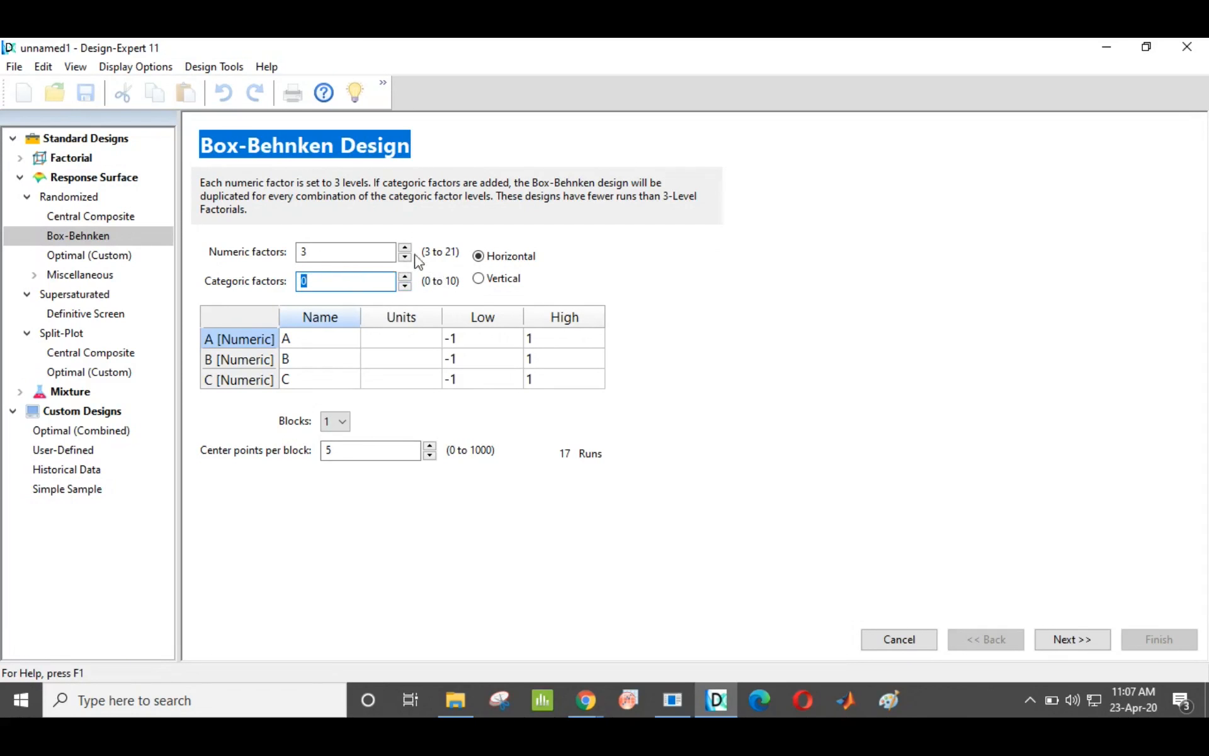
click(329, 254)
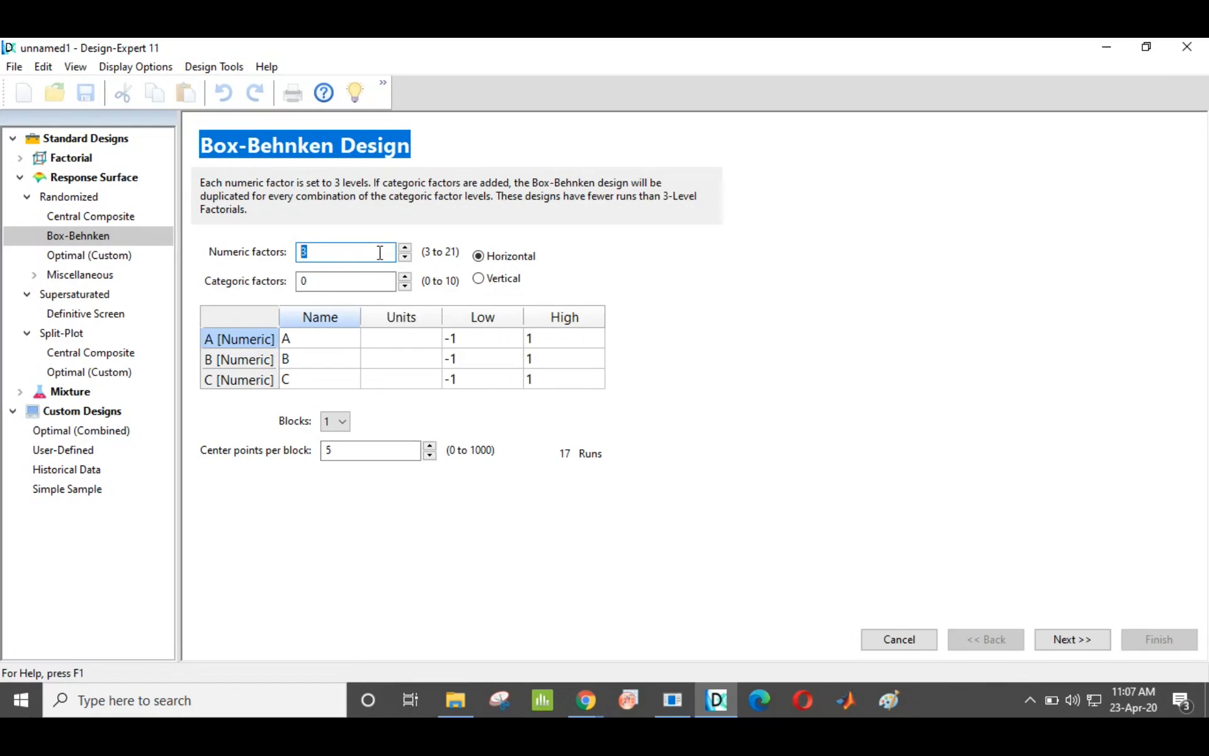
click(332, 250)
click(341, 154)
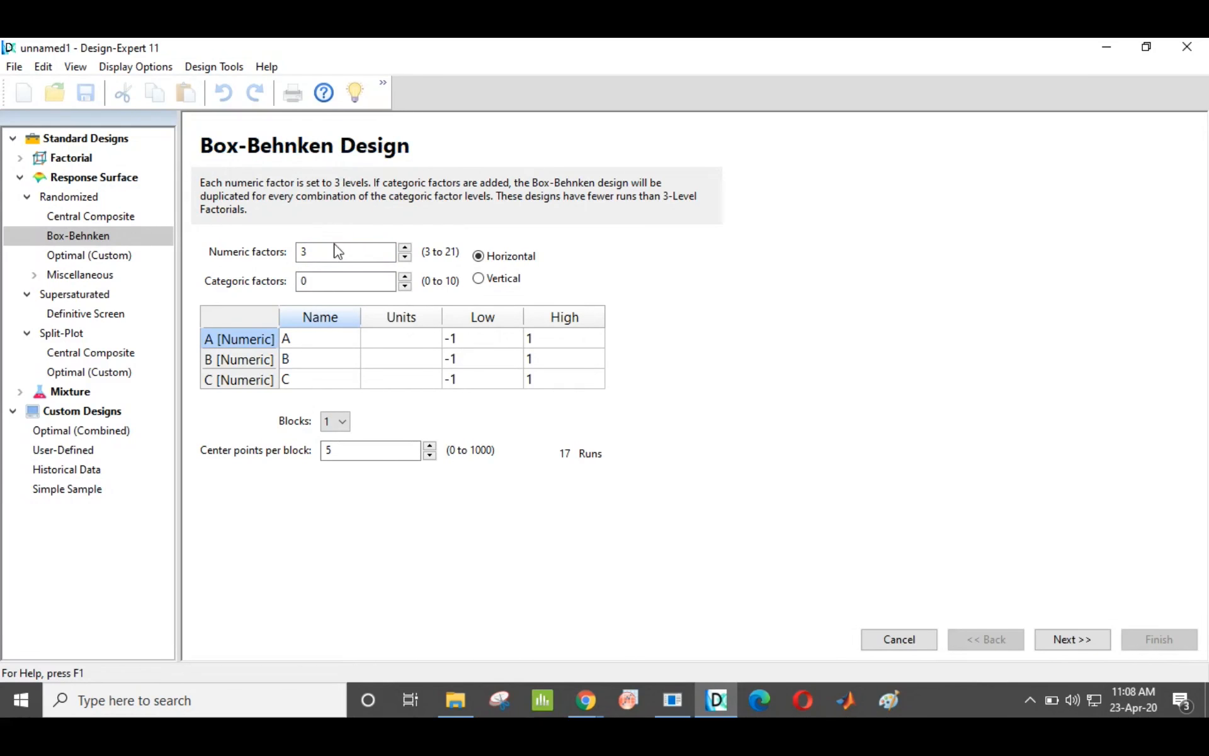
click(306, 252)
Define factor A as Cutting Speed in m/min with a low level of 100 and a high level of 300
click(305, 339)
text(Cutting Speed)
key(Tab)
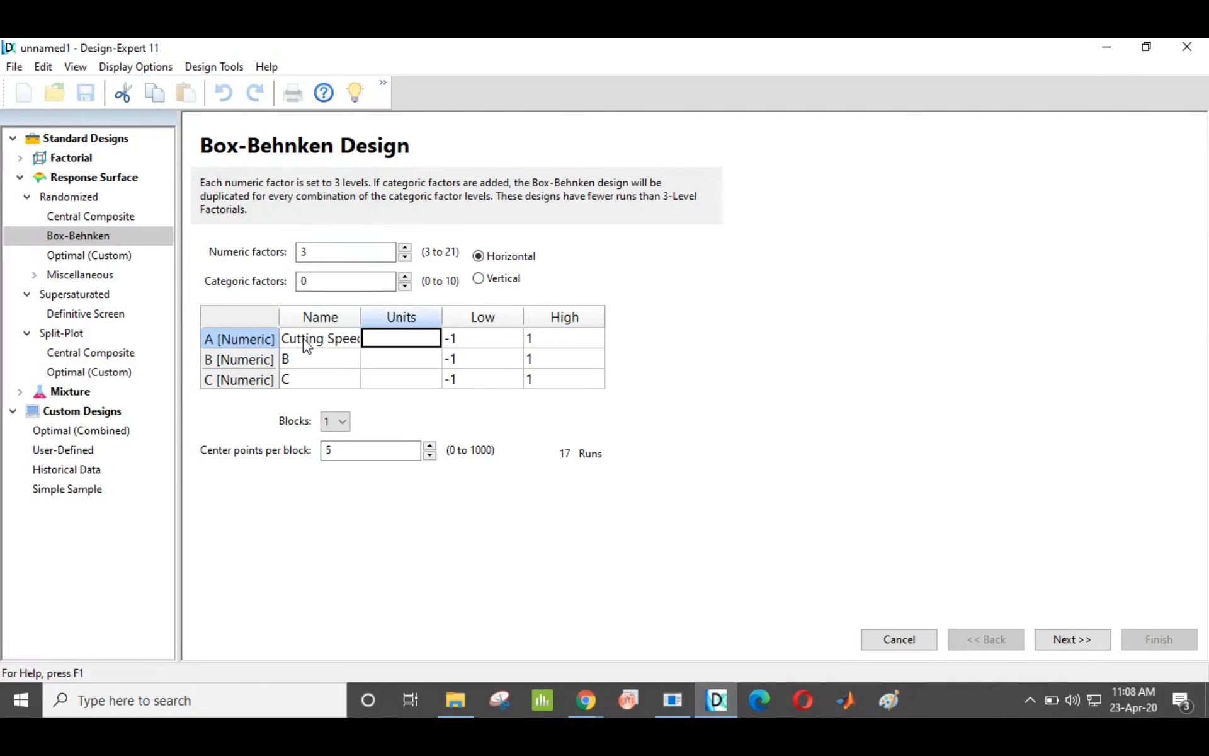
text(m/min)
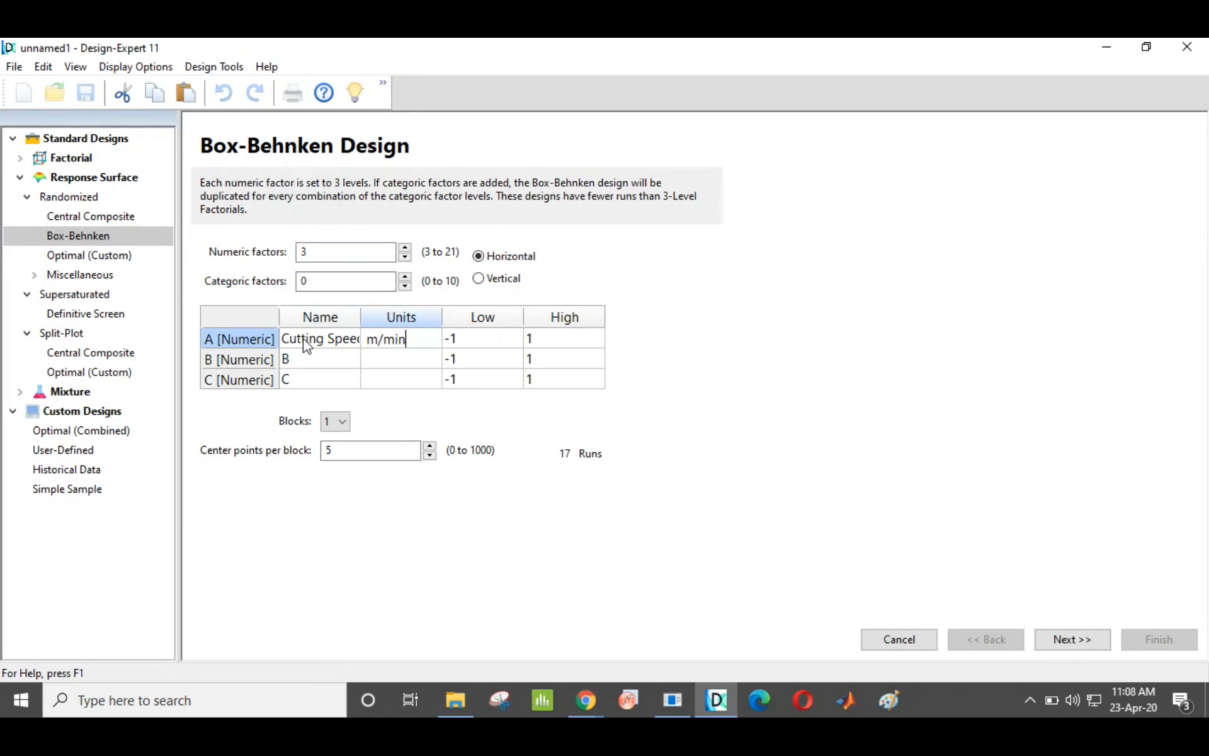
key(Tab)
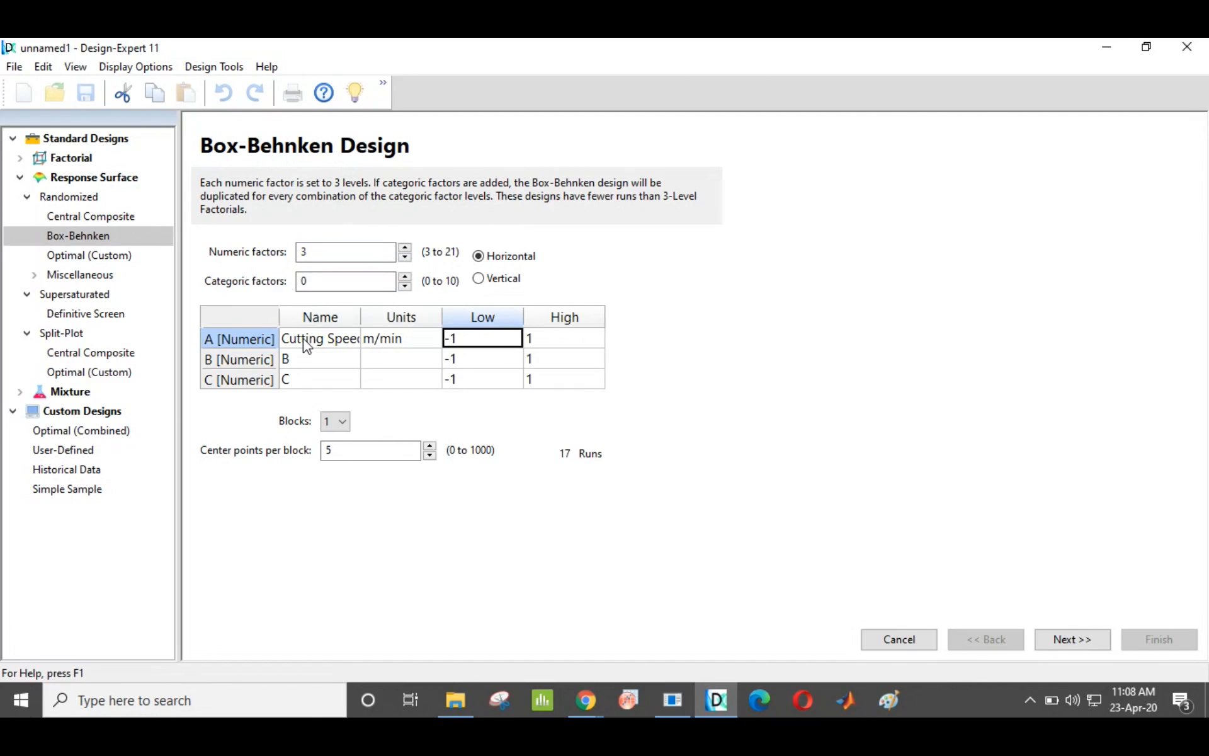
text(100)
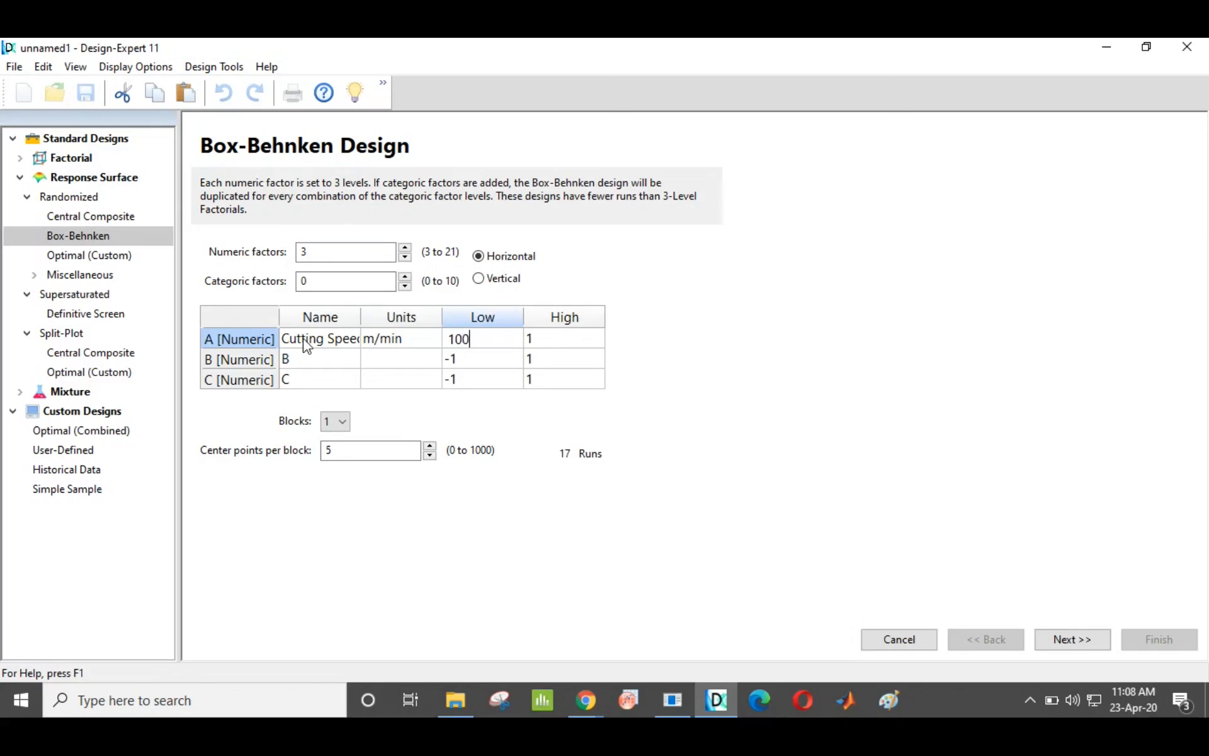
key(Tab)
text(300)
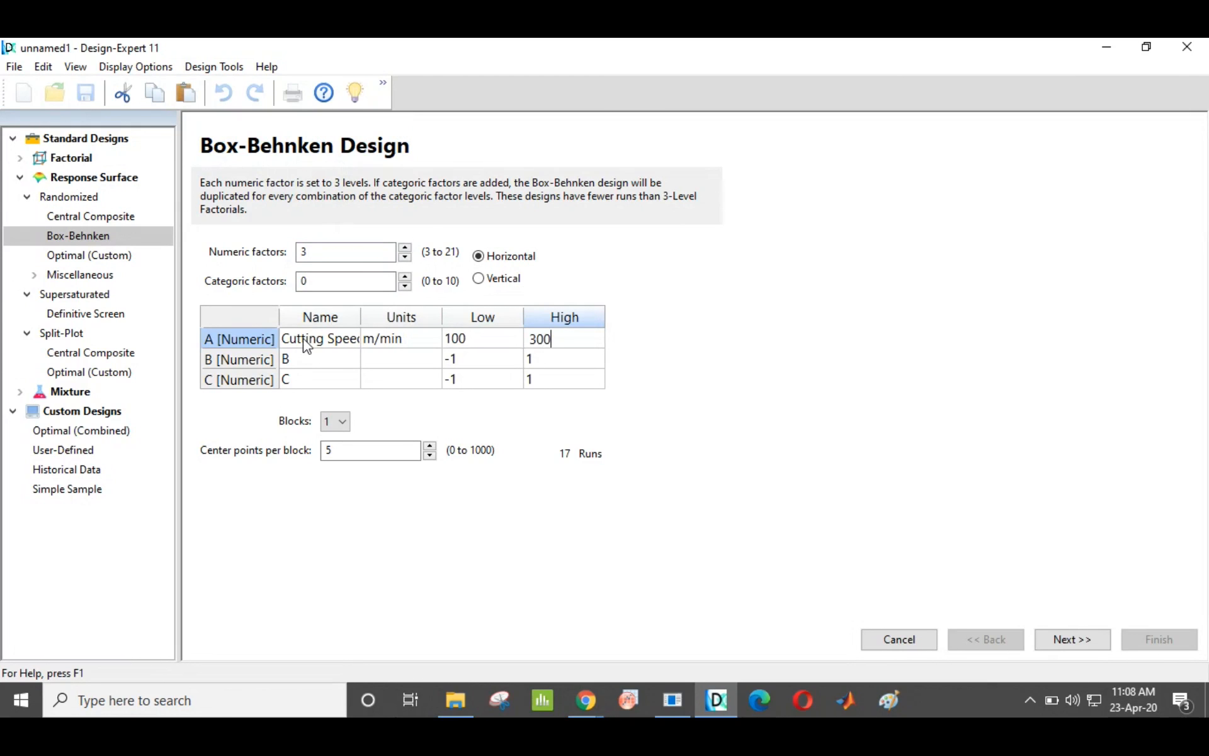
key(Tab)
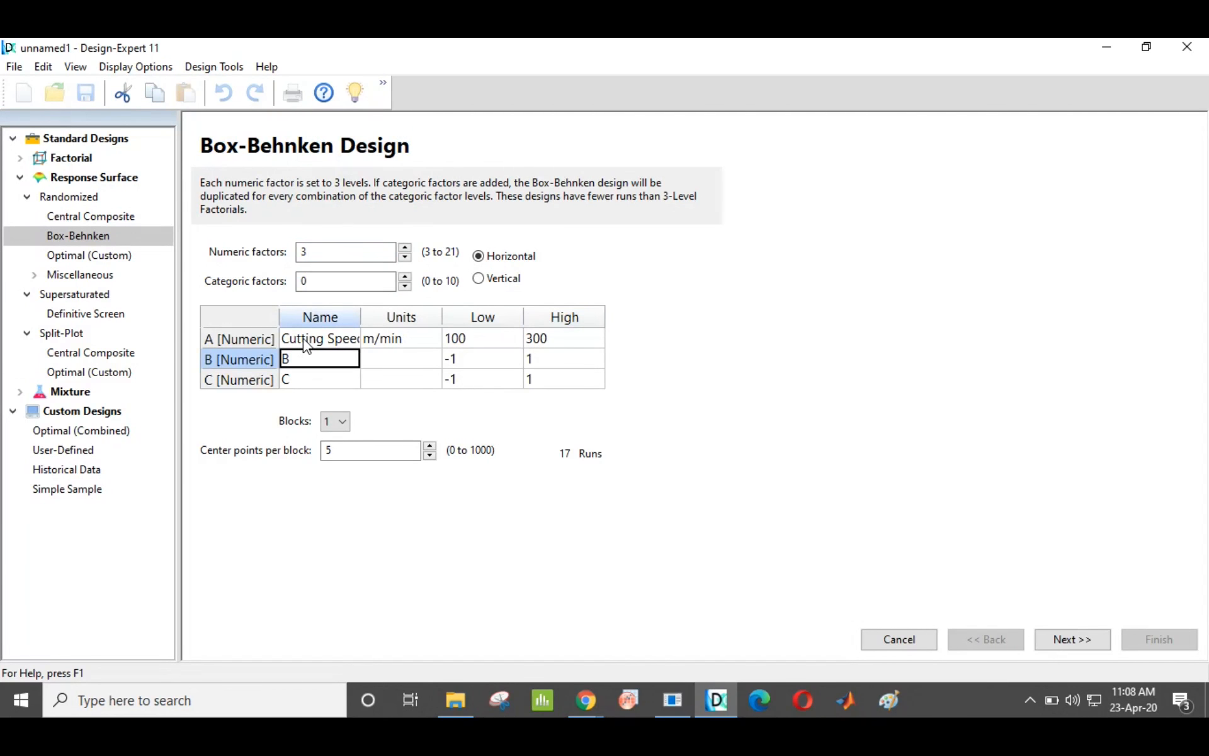
Define factor B as Feed rate in mm/rev with a low level of 0.5 and a high level of 0.9
text(Feed rate)
key(Tab)
text(m)
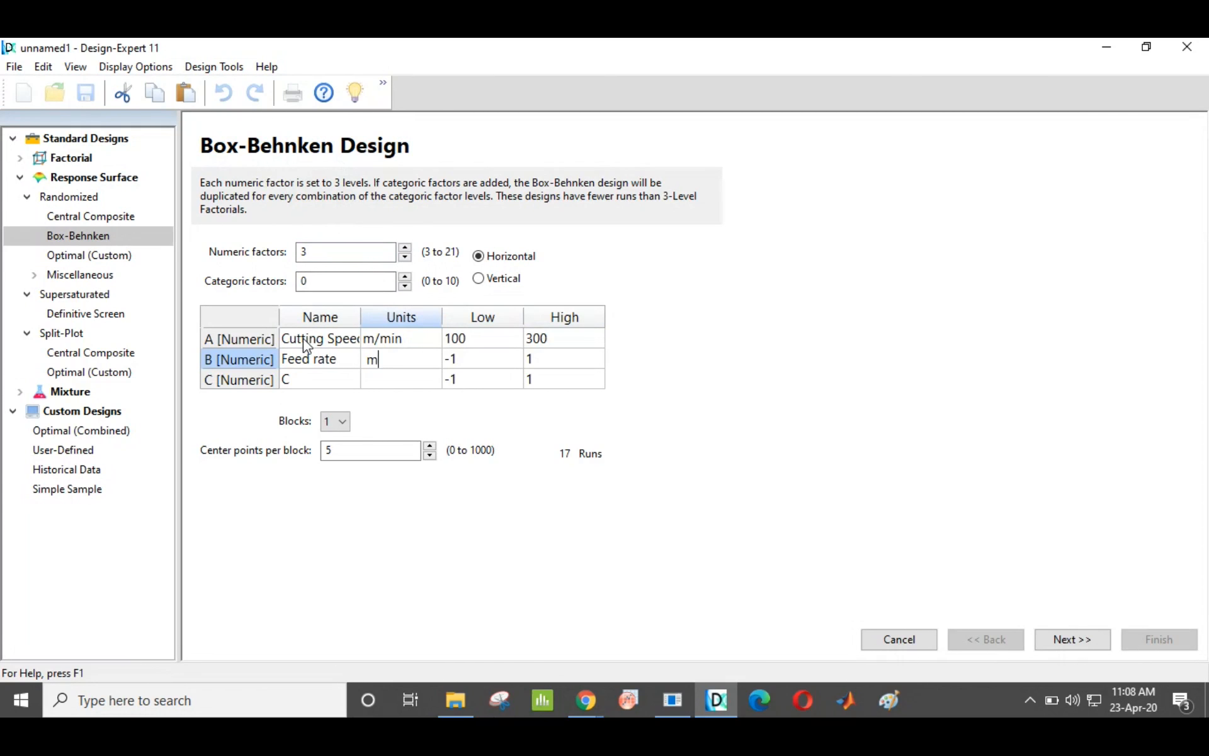
text(m/rev)
key(Tab)
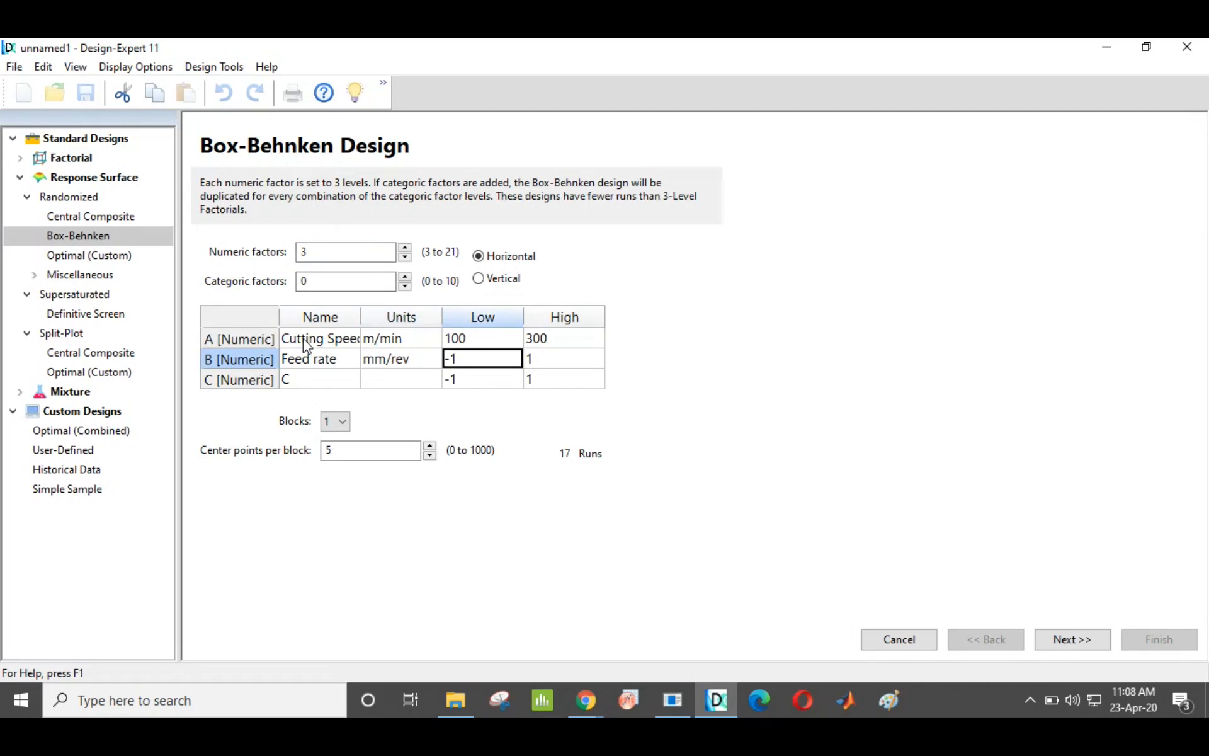
text(0.)
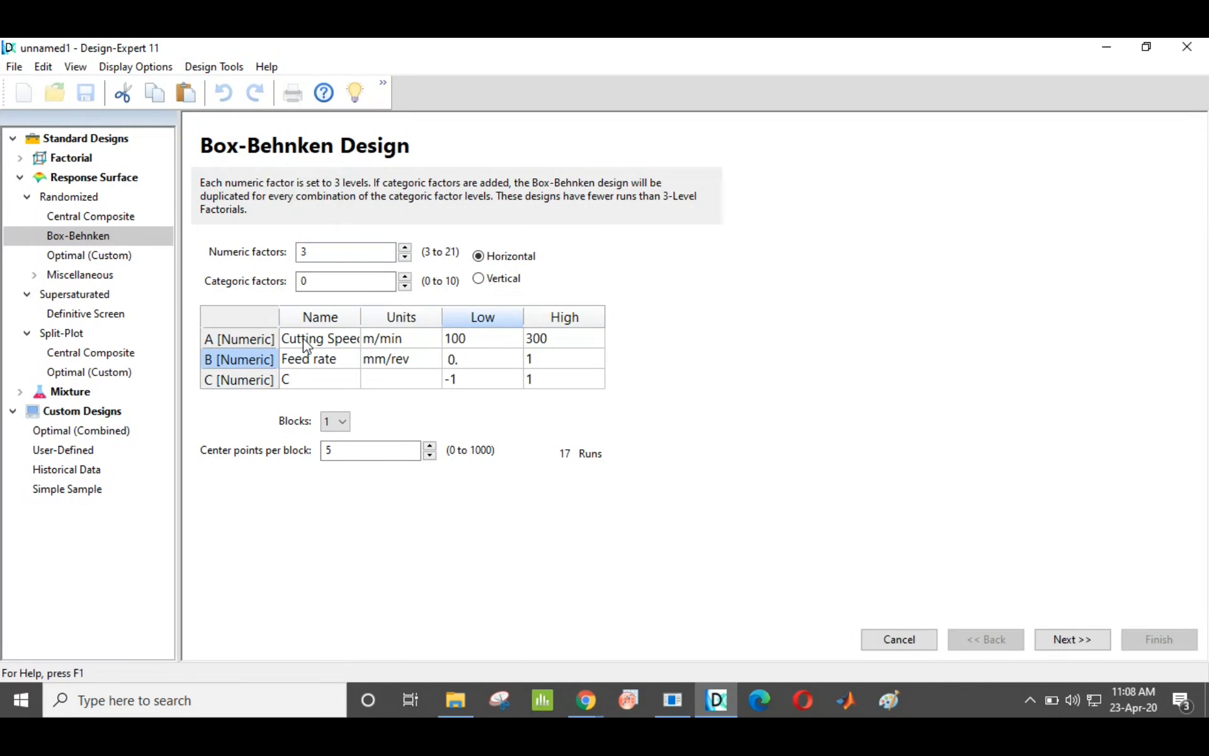
text(5)
key(Tab)
text(0.9)
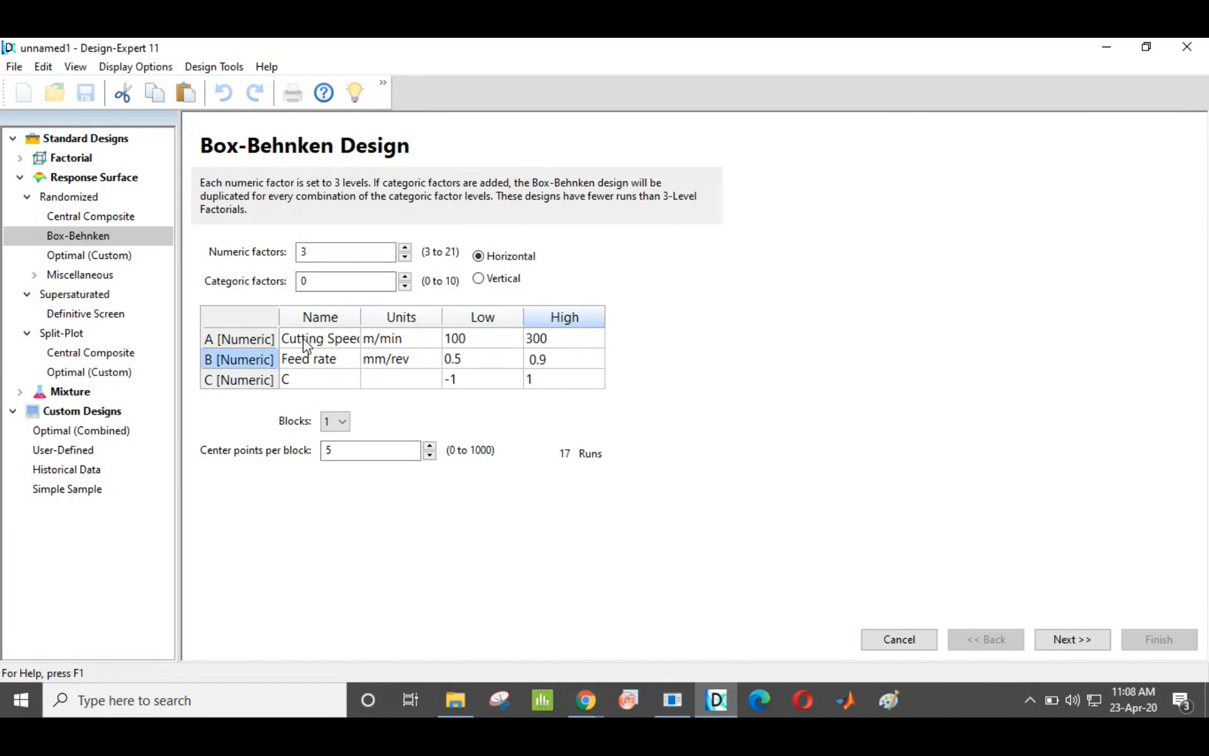
Define factor C as Depth of Cut in mm with a low level of 0.15 and a high level of 0.45
click(320, 380)
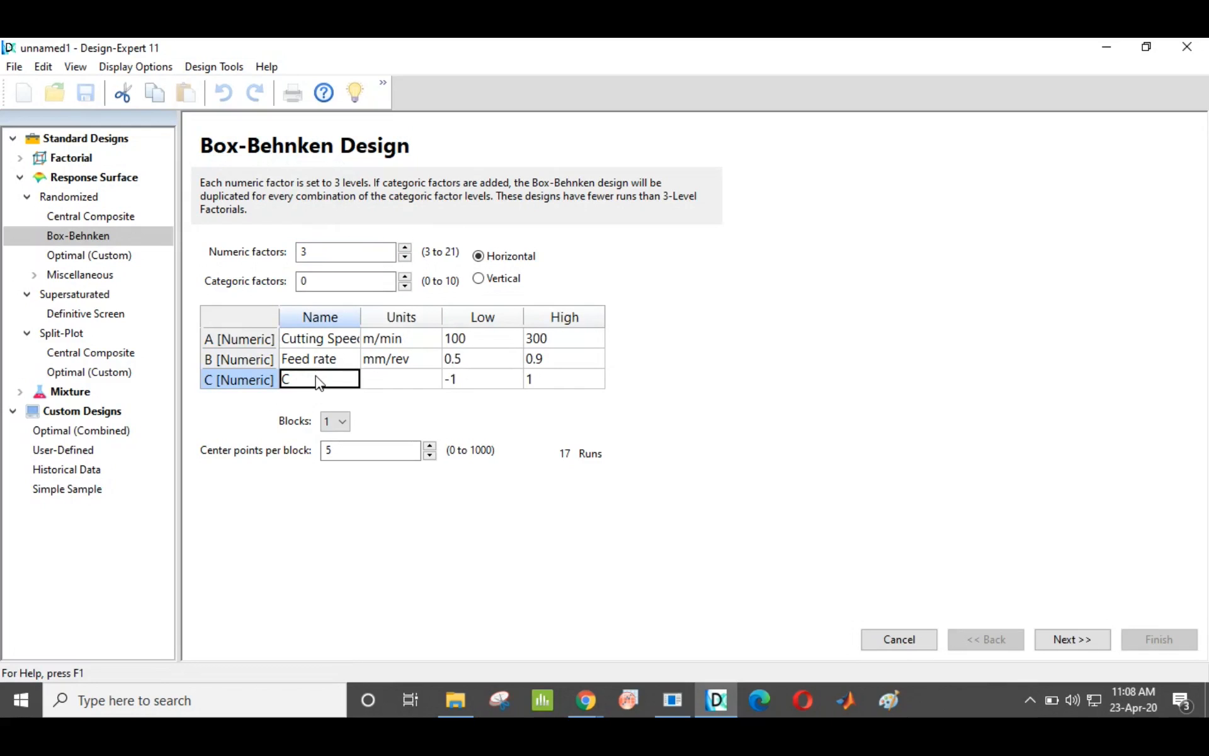
text(De)
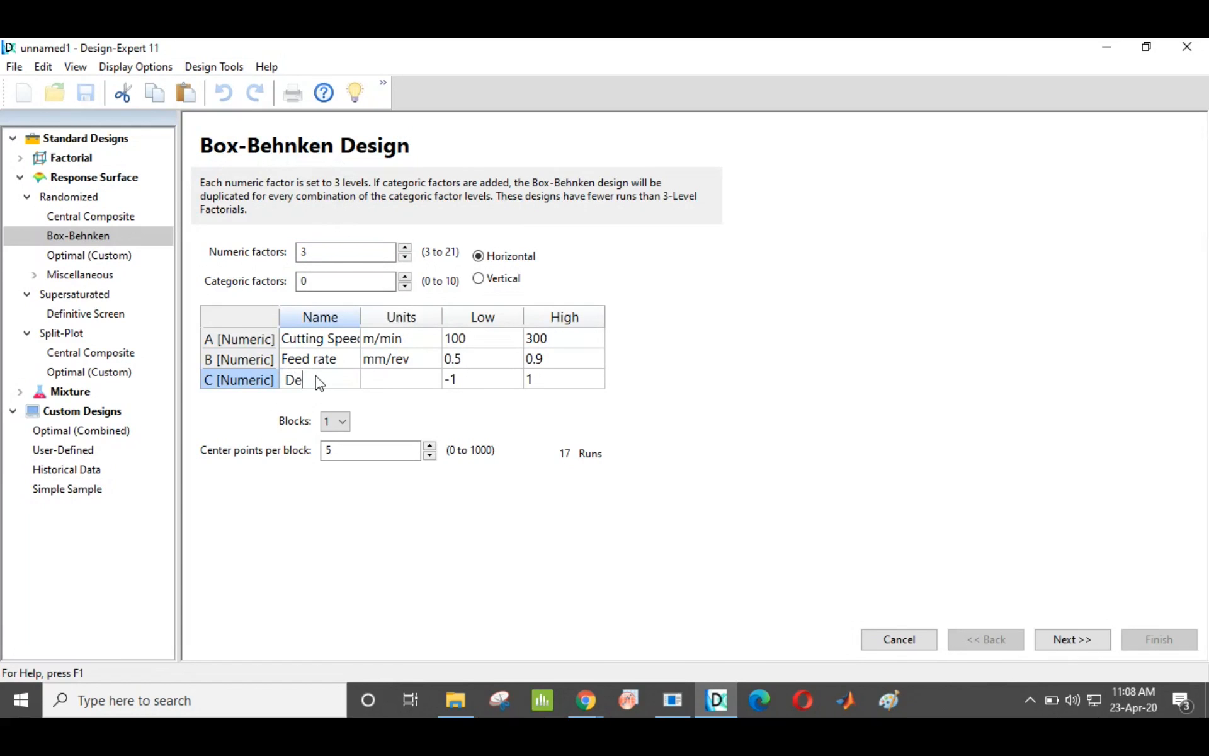
text(pth of Cut)
key(Tab)
text(mm)
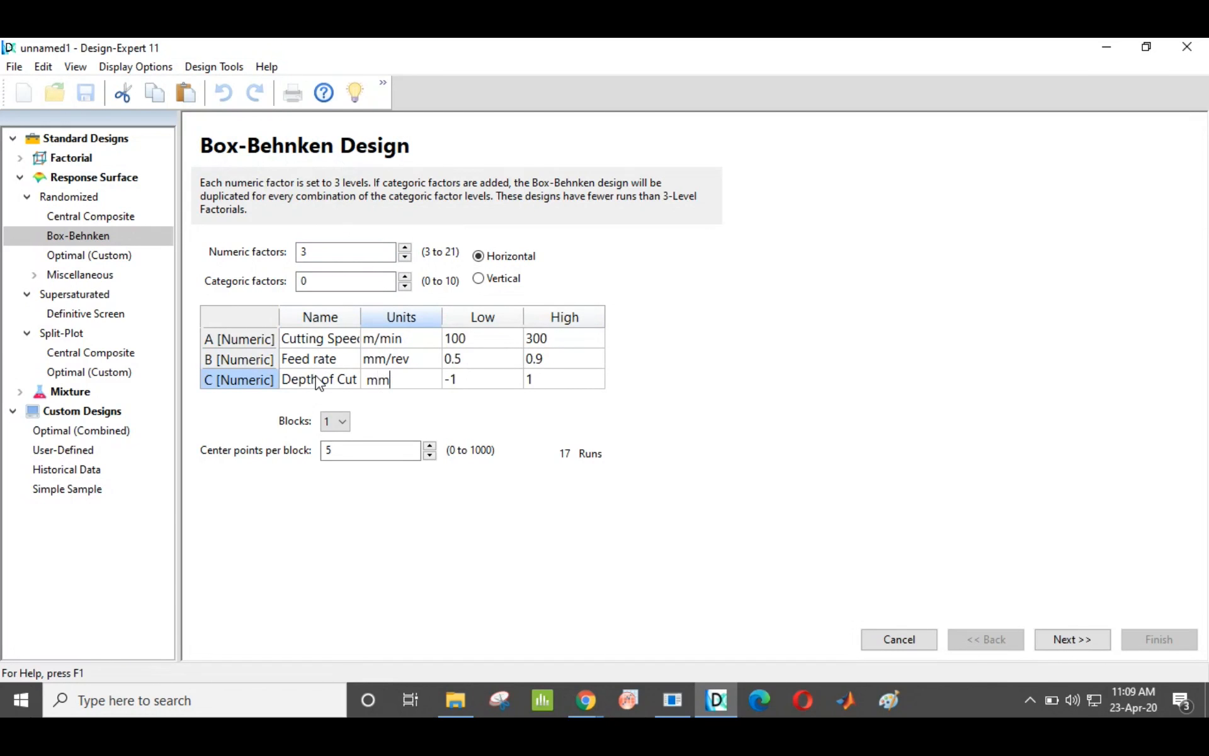
key(Tab)
text(0.15)
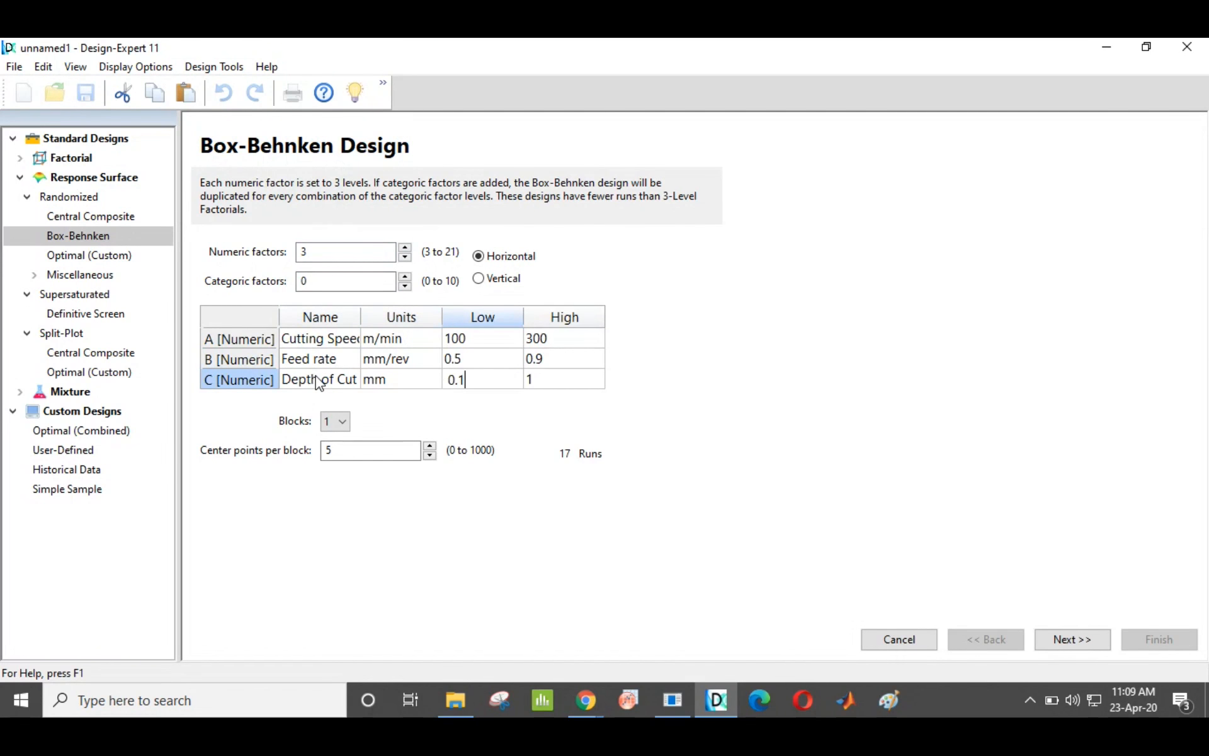
key(Tab)
text(0.45)
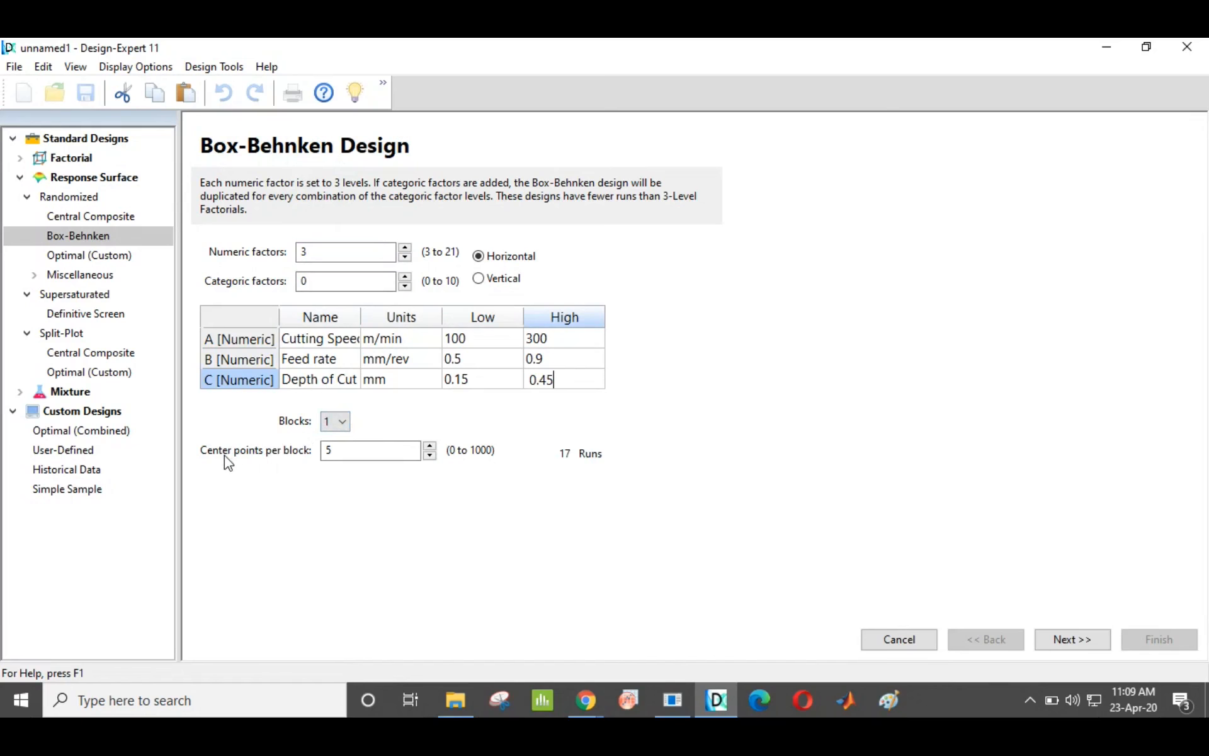
Try lower and higher numbers of center points per block to compare the resulting run counts
click(430, 456)
click(430, 455)
click(430, 456)
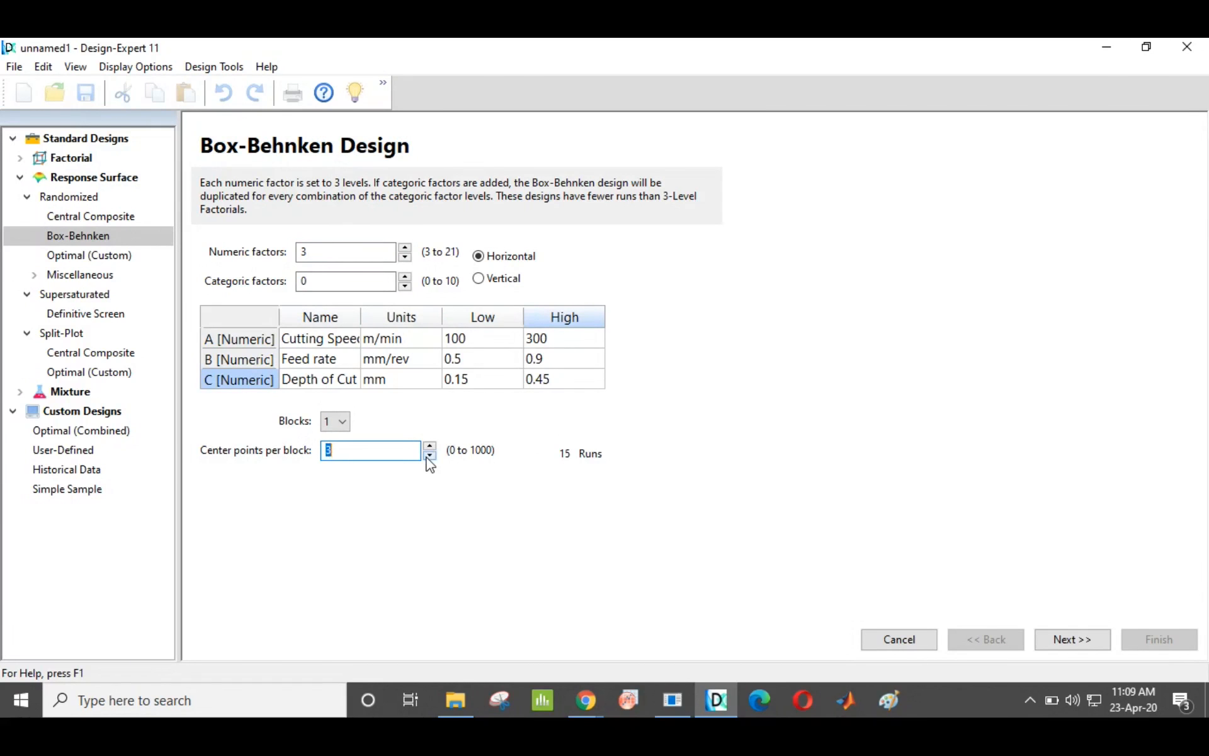
click(430, 456)
click(430, 455)
click(431, 445)
double_click(431, 445)
click(430, 445)
click(368, 451)
click(430, 444)
click(430, 445)
click(430, 444)
click(431, 456)
click(431, 456)
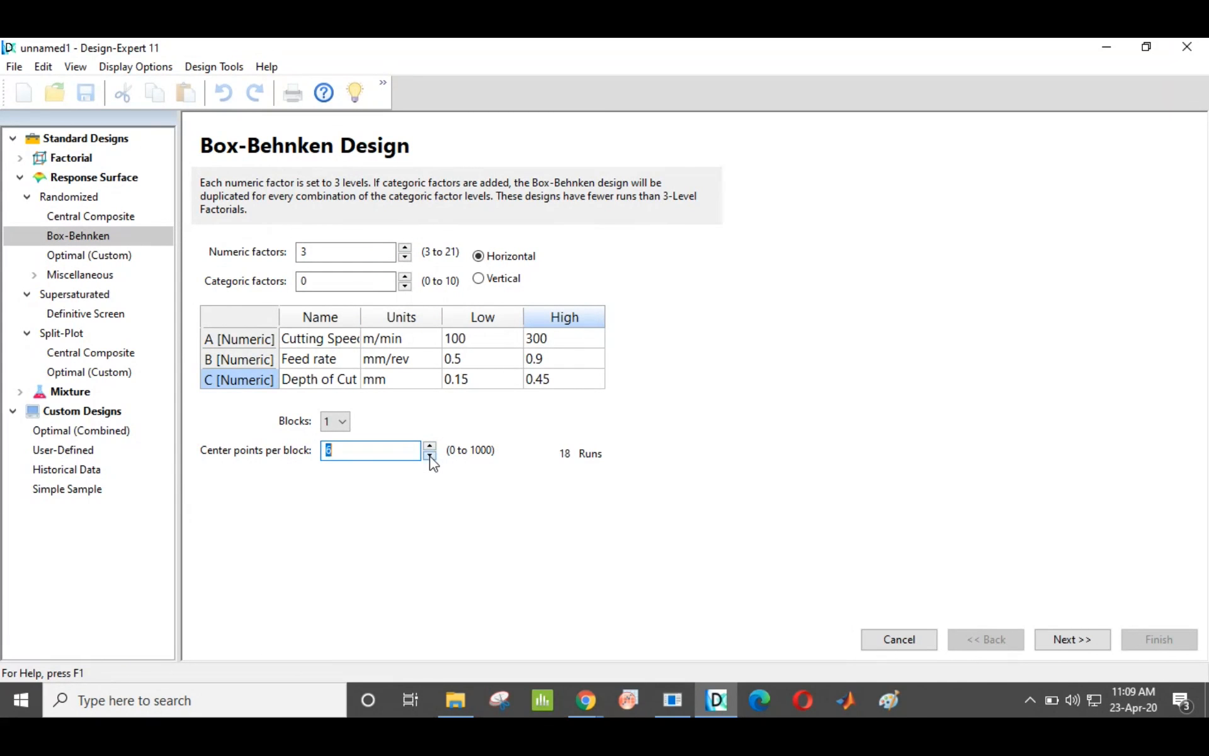
Set the center points per block to 5 and continue to the response definitions
click(354, 455)
click(429, 456)
click(352, 452)
click(1069, 640)
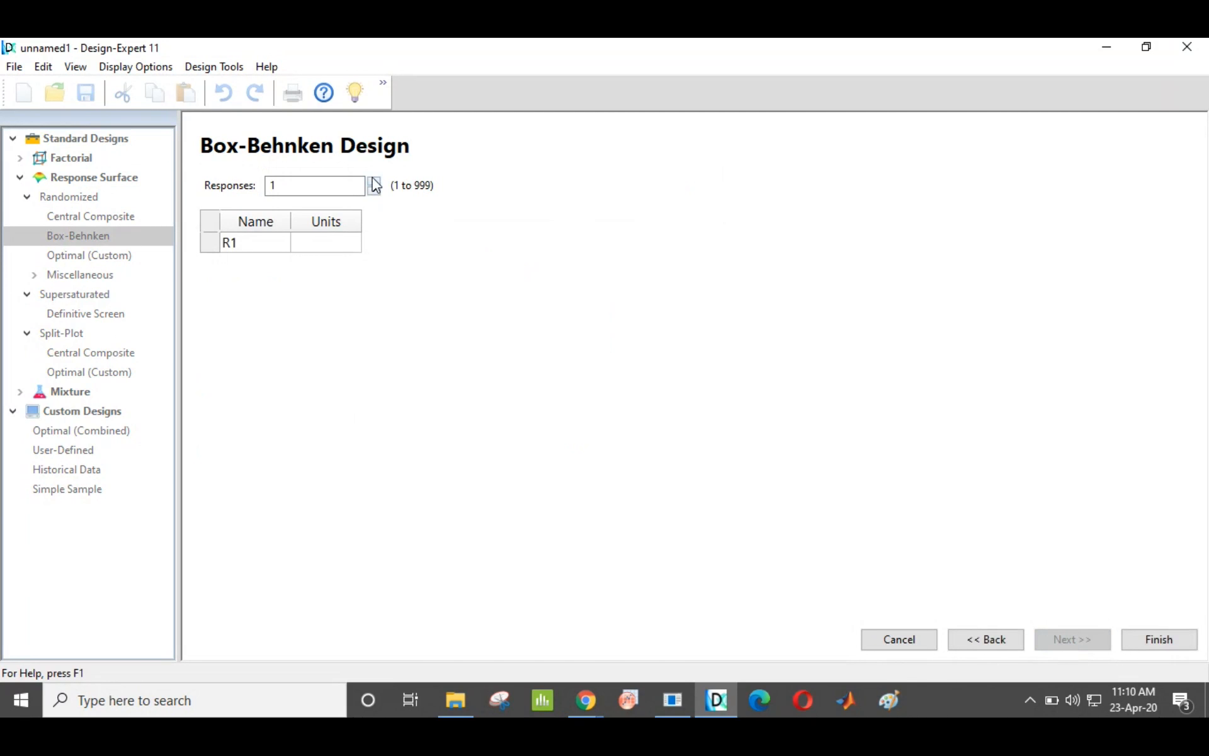
Set the number of responses to 3 and define the first response as Flank wear in mm
click(375, 183)
click(374, 183)
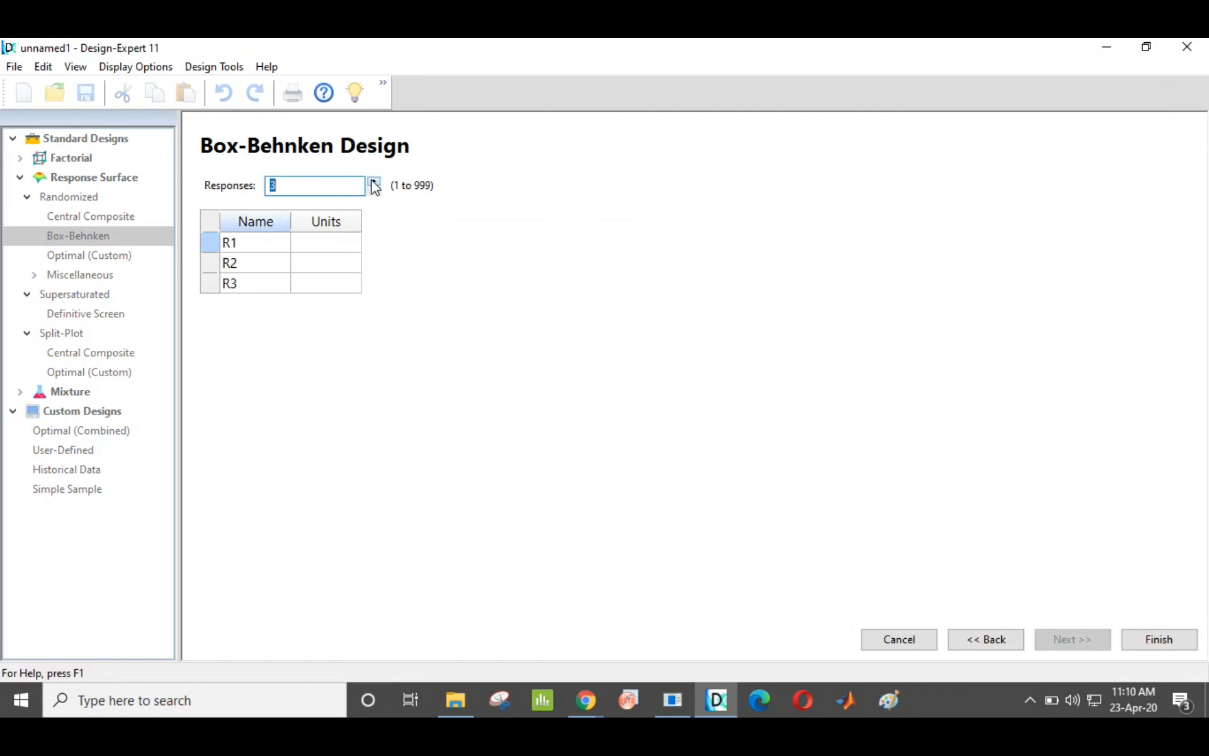
click(266, 242)
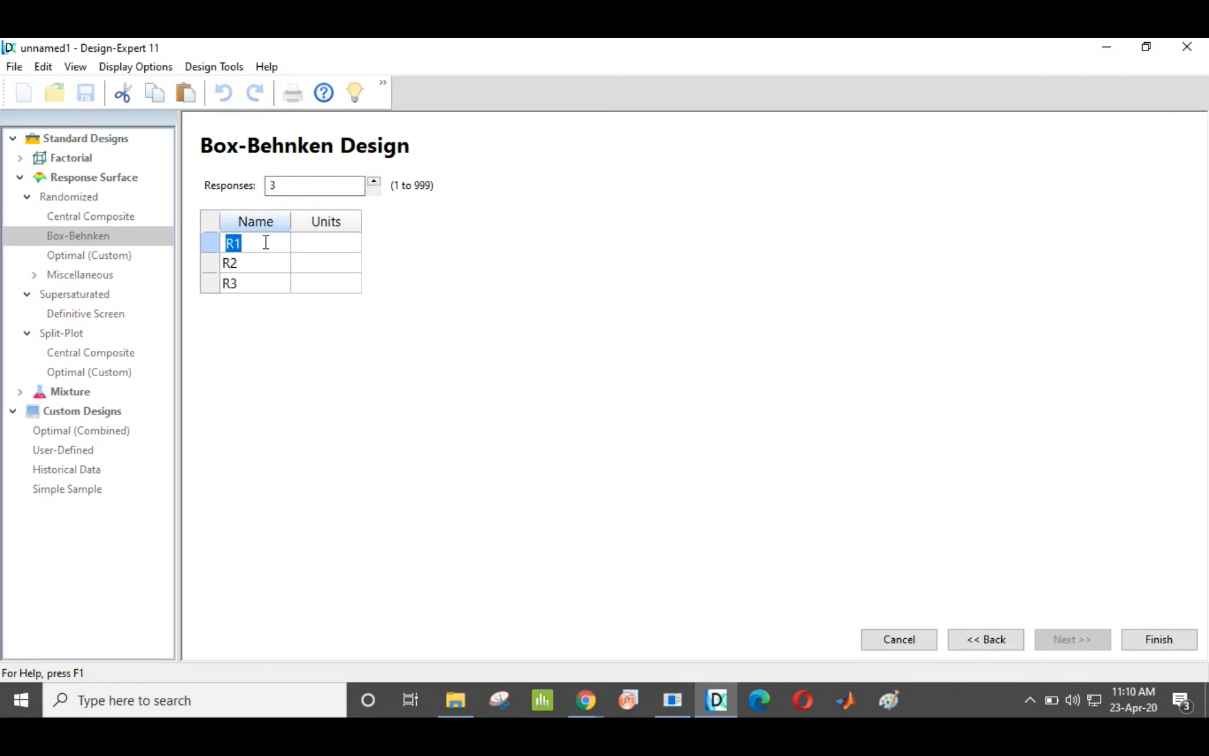
text(Flank wear)
key(Tab)
text(mm)
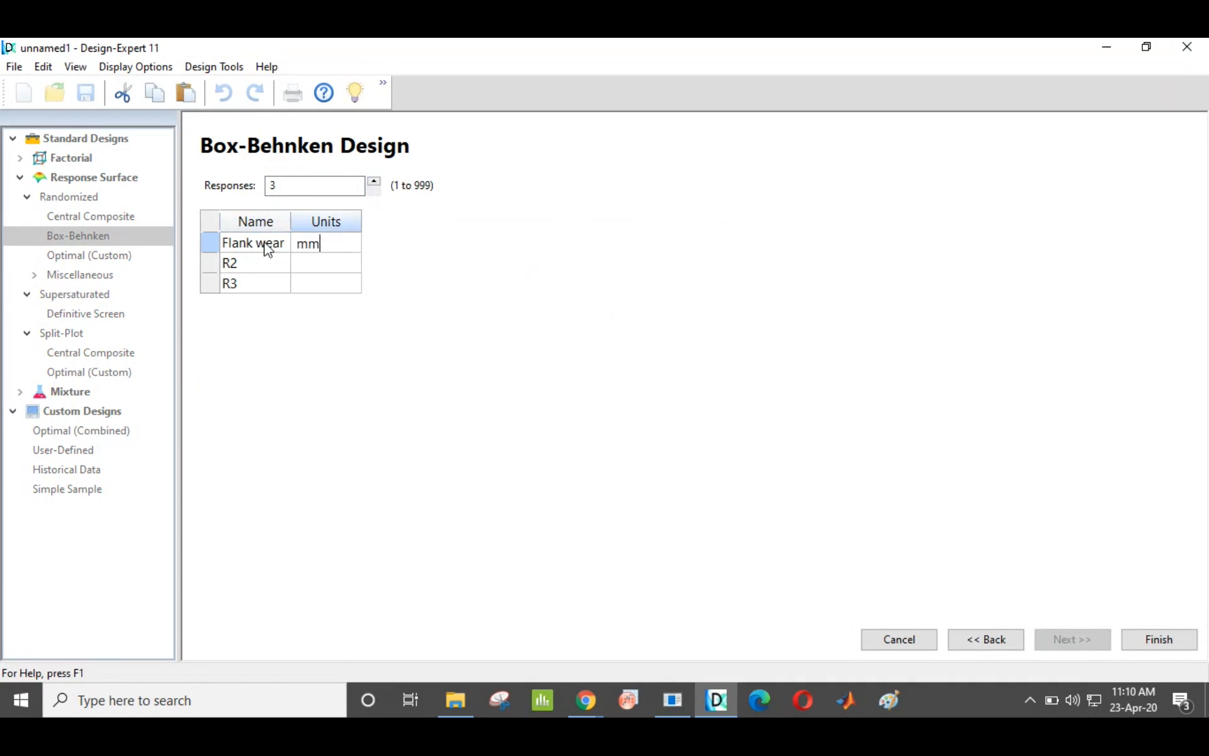
Define the second response as Surface roughness with microns as its unit
click(263, 264)
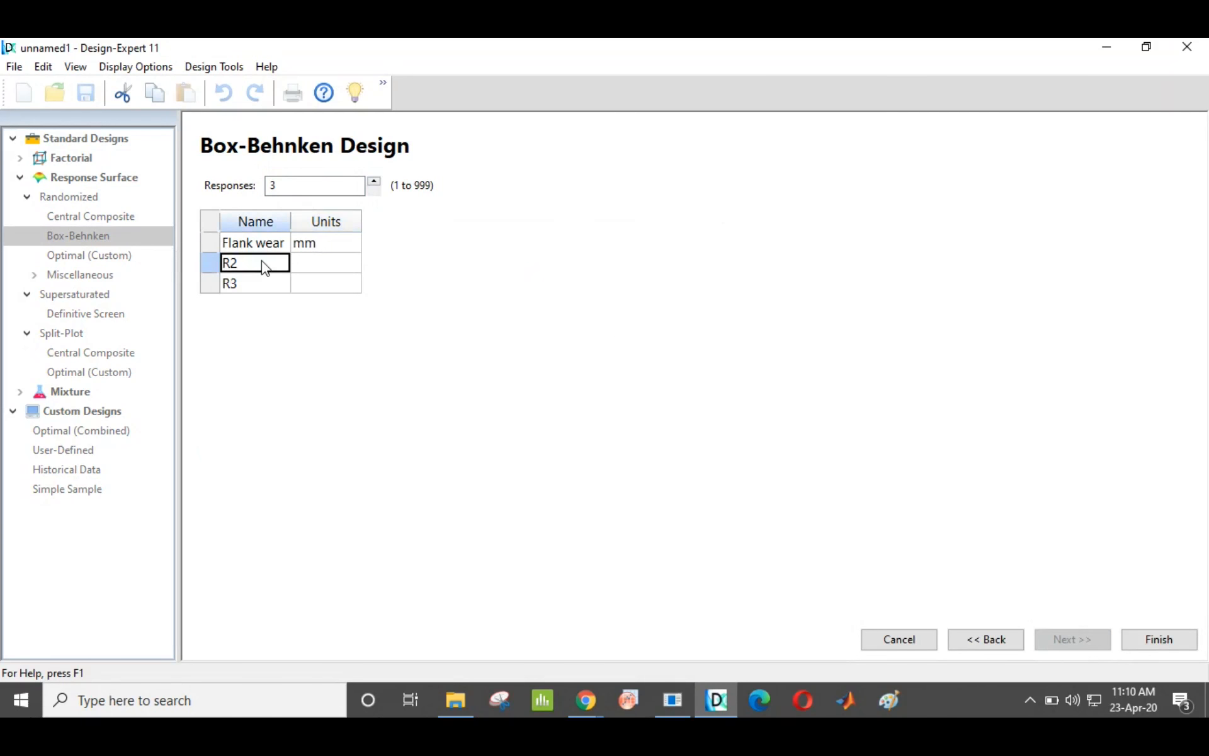
text(Sur)
text(face rou)
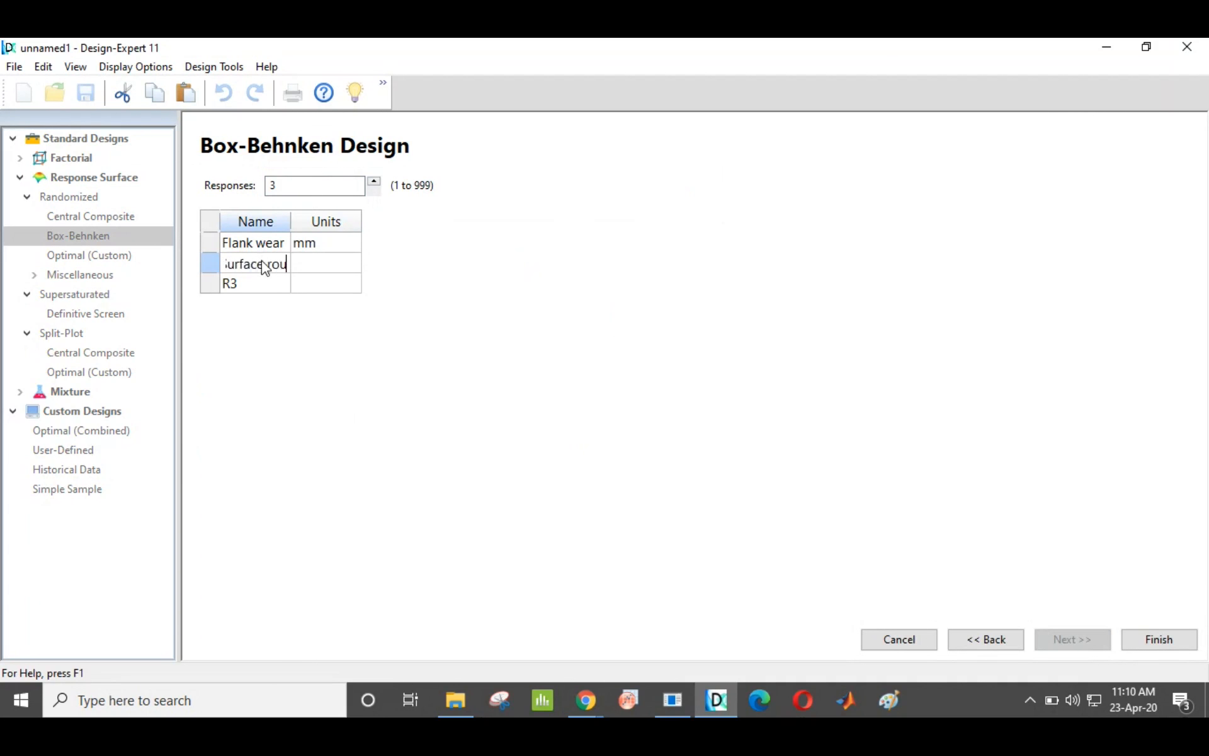
text(ghness)
key(Tab)
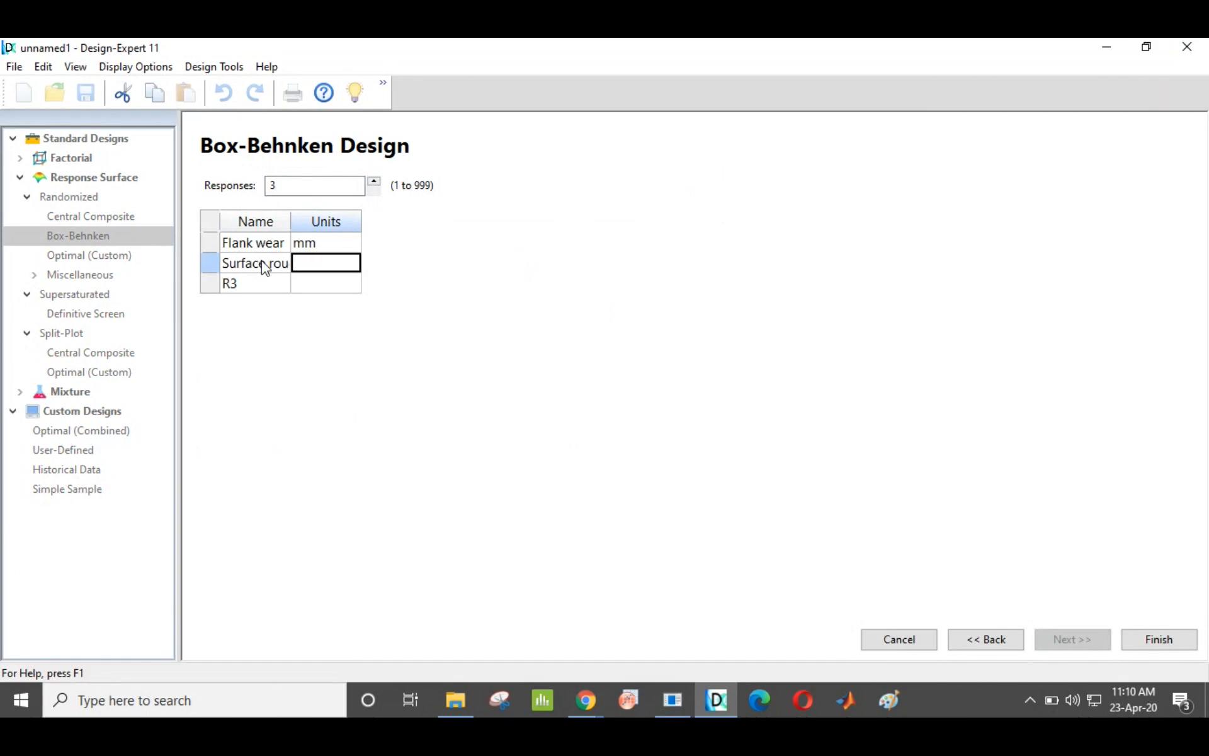
text(microns)
key(Tab)
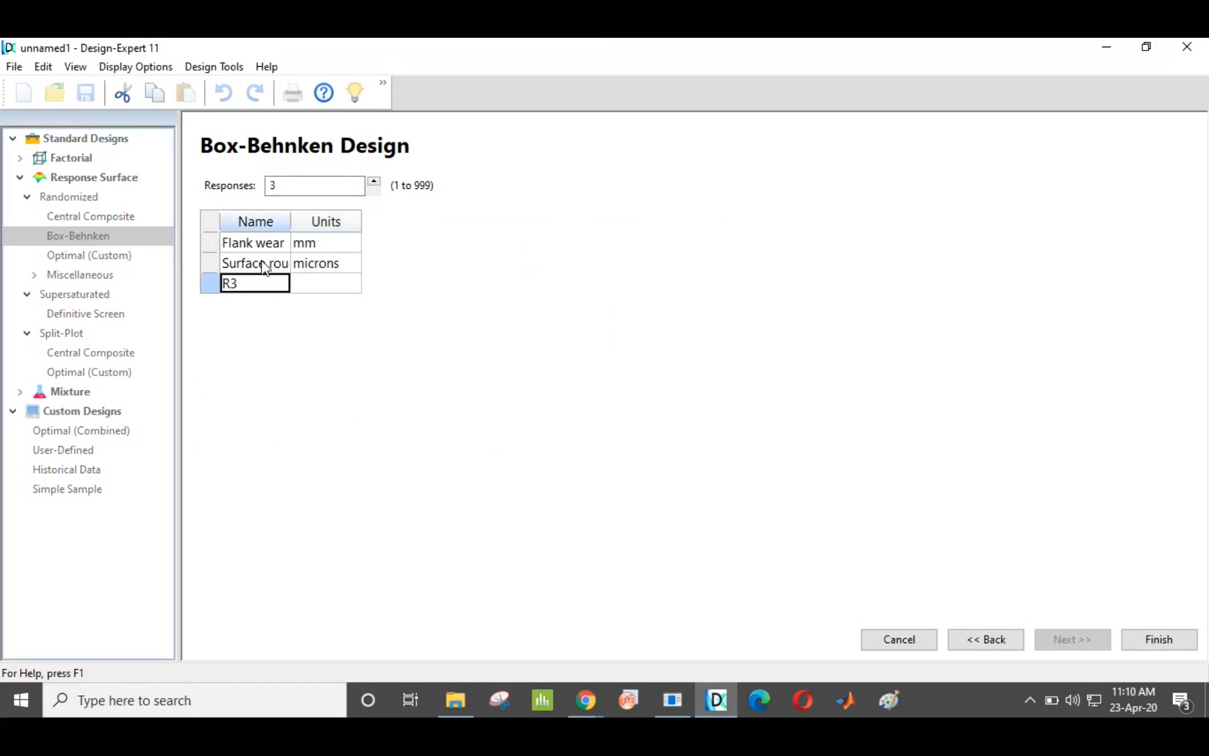
Define the third response as MRR in gm/min and finish creating the Box-Behnken design
text(MRR)
key(Tab)
text(g)
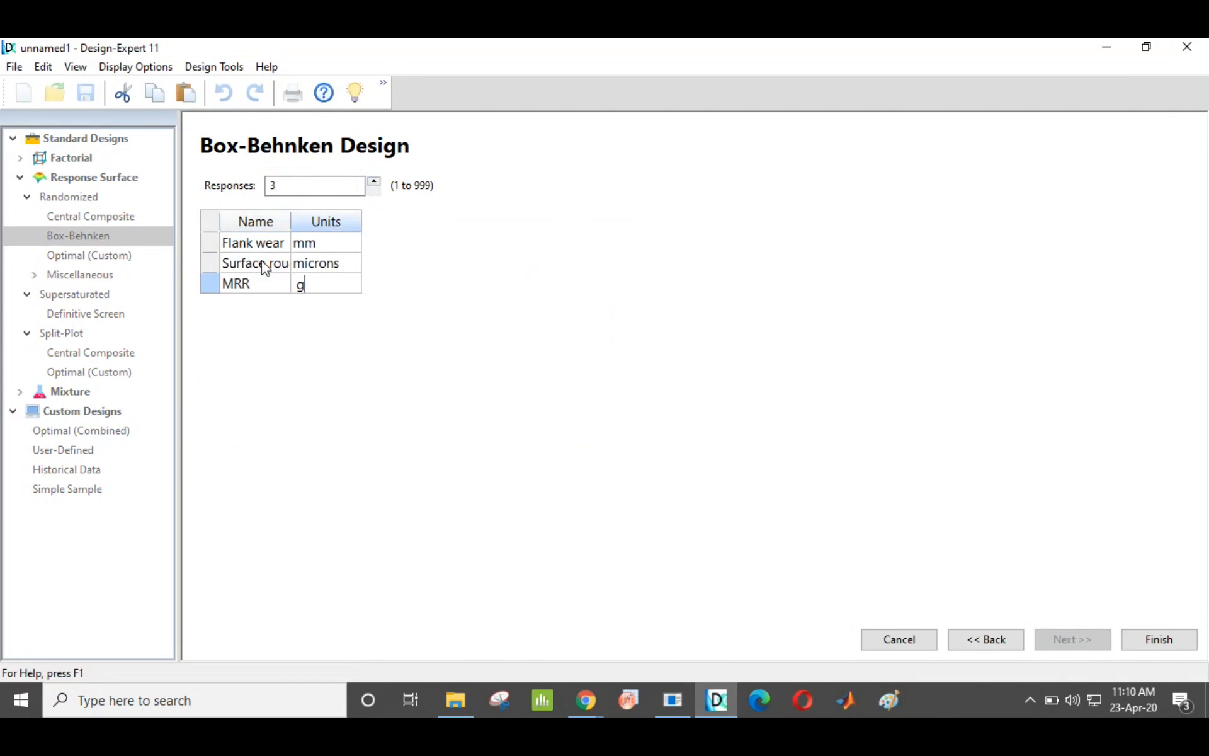
text(m/min)
click(1159, 641)
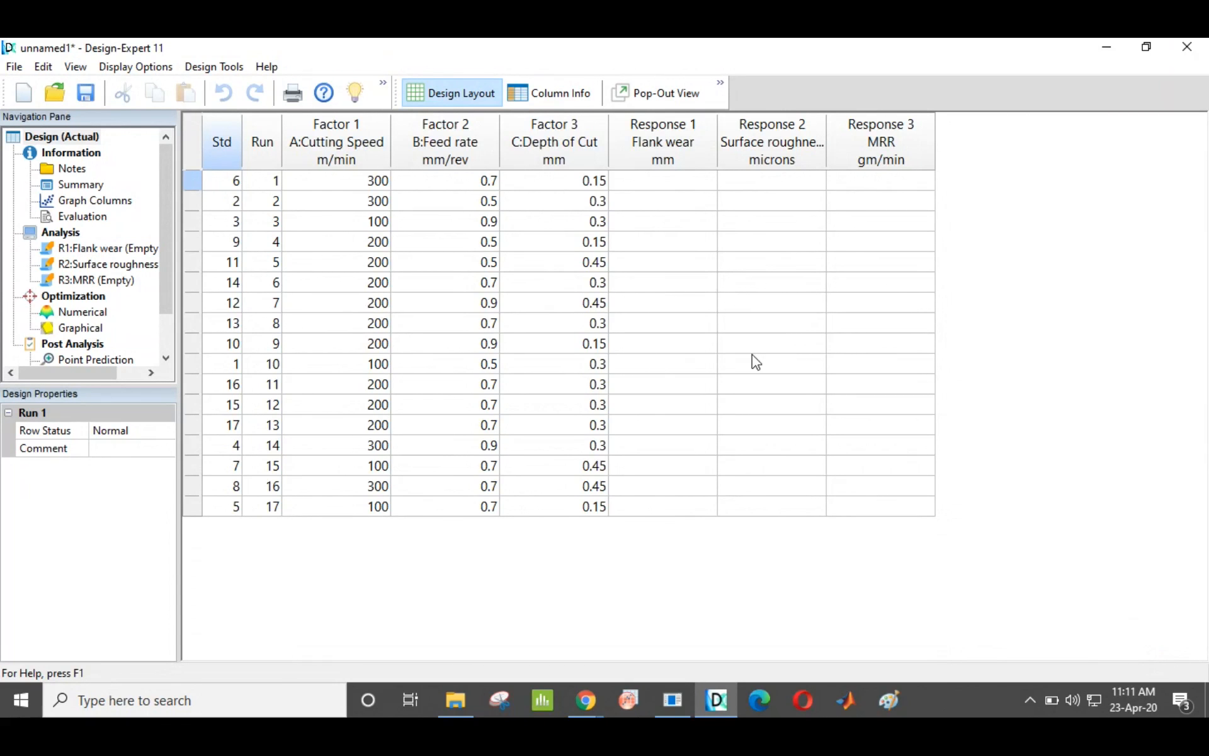
Save the design to the Desktop as a design file named Training
click(14, 67)
click(45, 202)
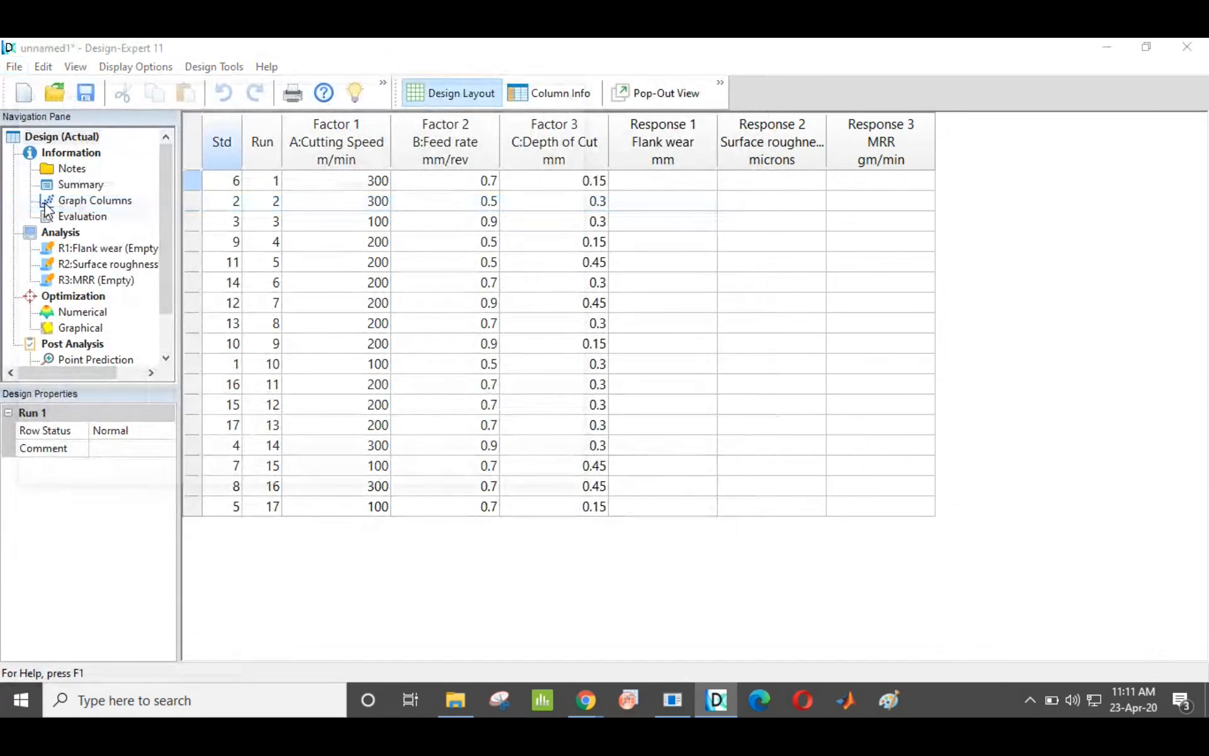
click(270, 340)
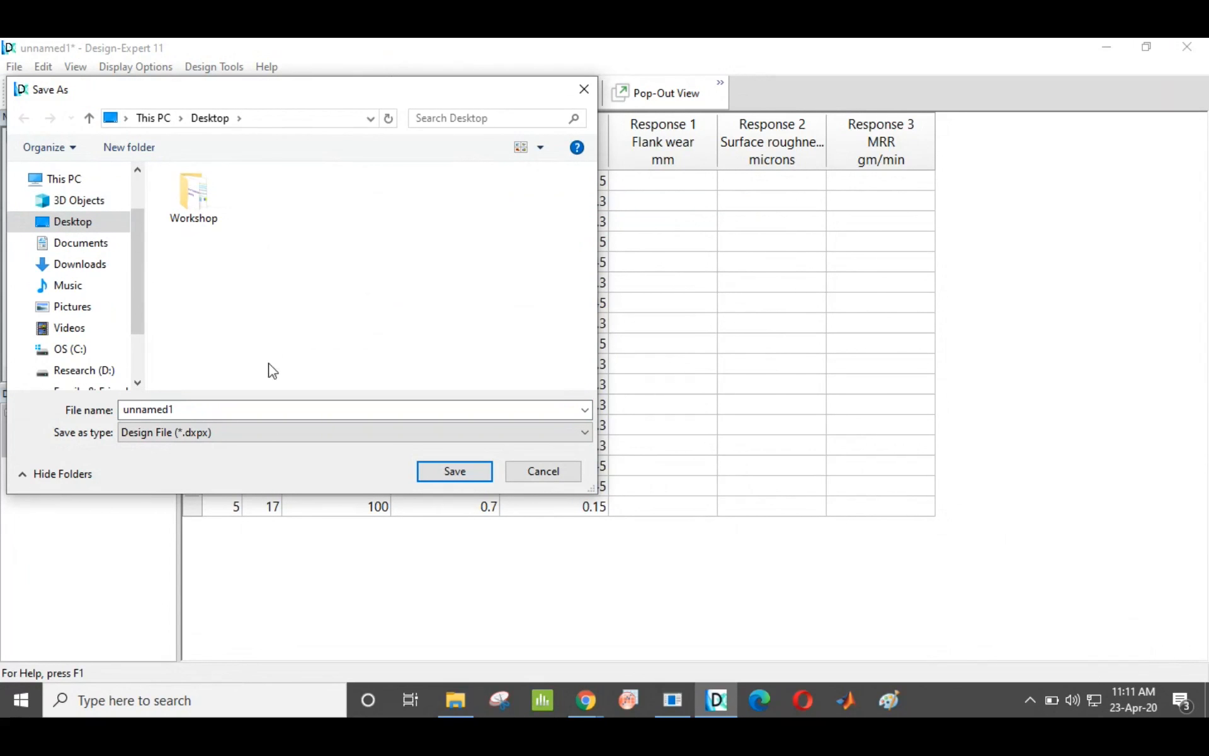
double_click(257, 408)
text(Training)
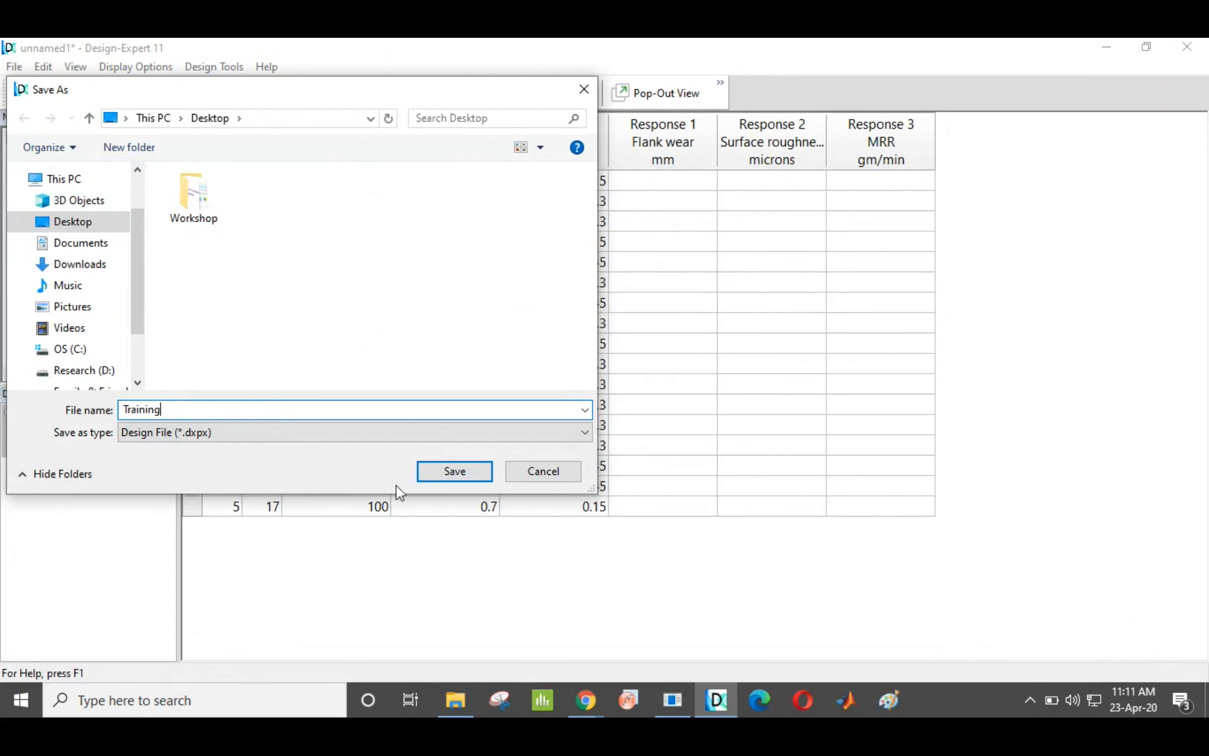
click(460, 479)
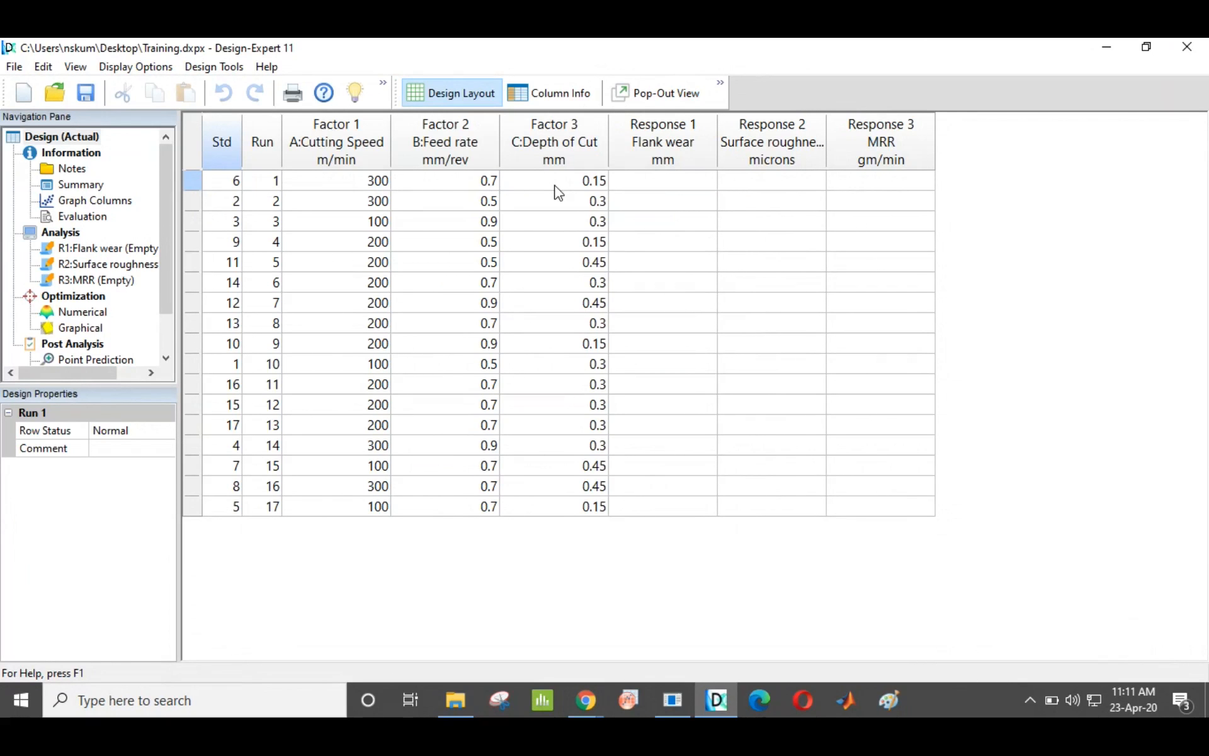
Sort the design table ascending by standard order and return it to ascending run order
right_click(269, 140)
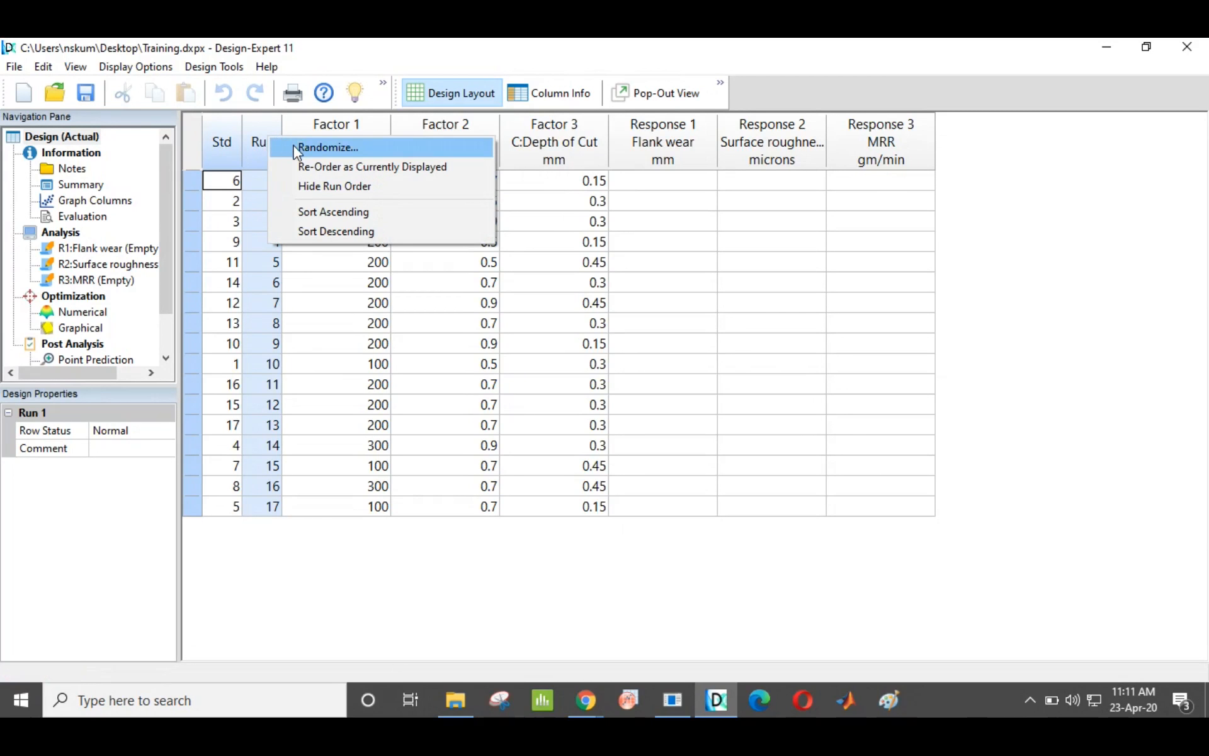
right_click(217, 129)
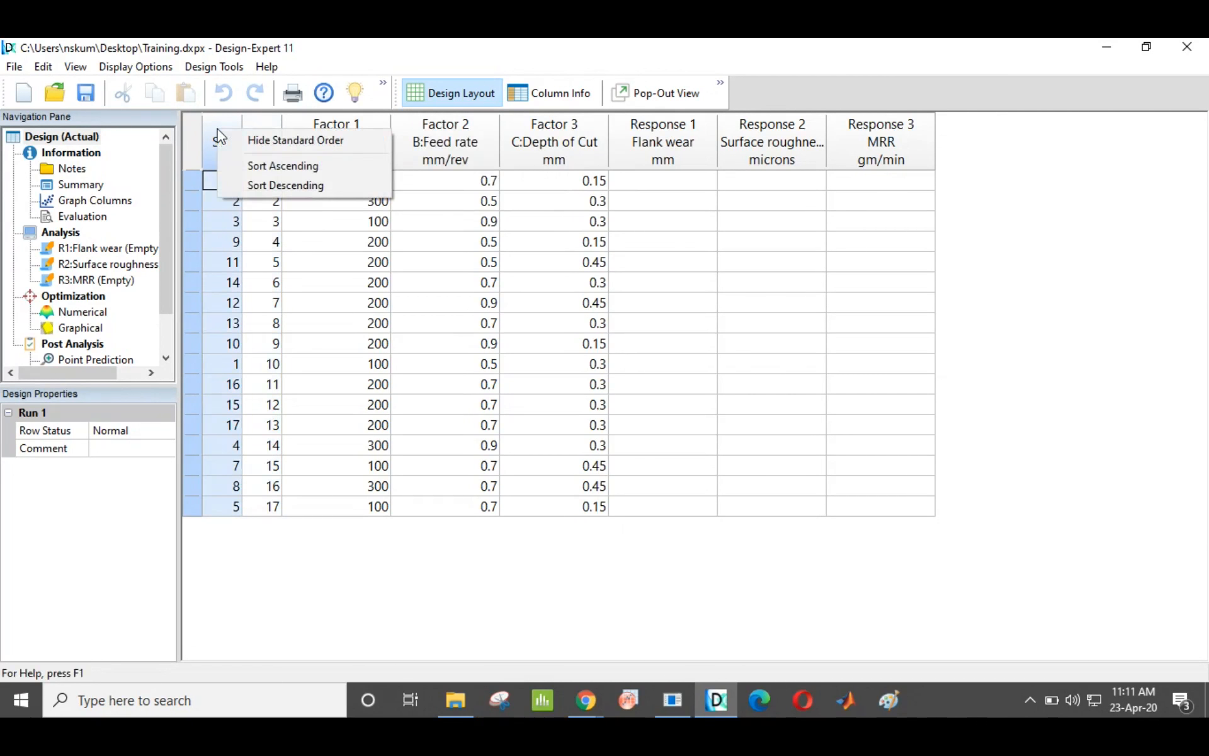
click(270, 166)
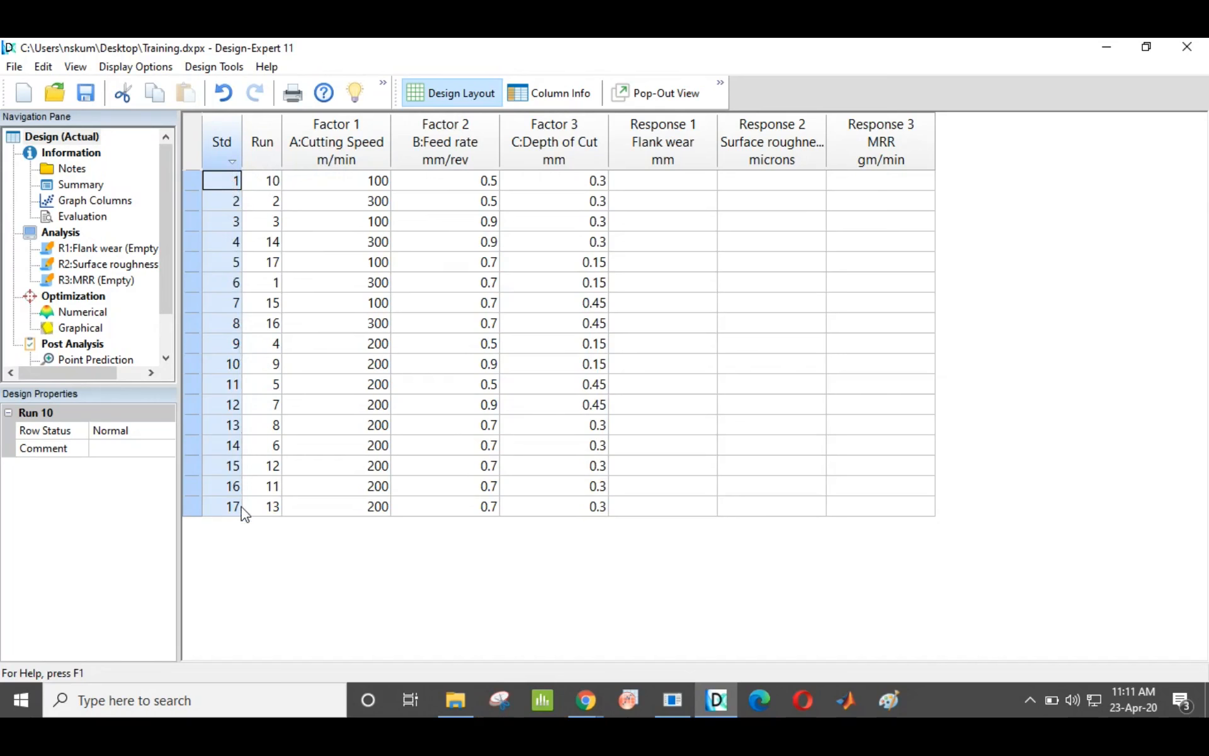
right_click(267, 142)
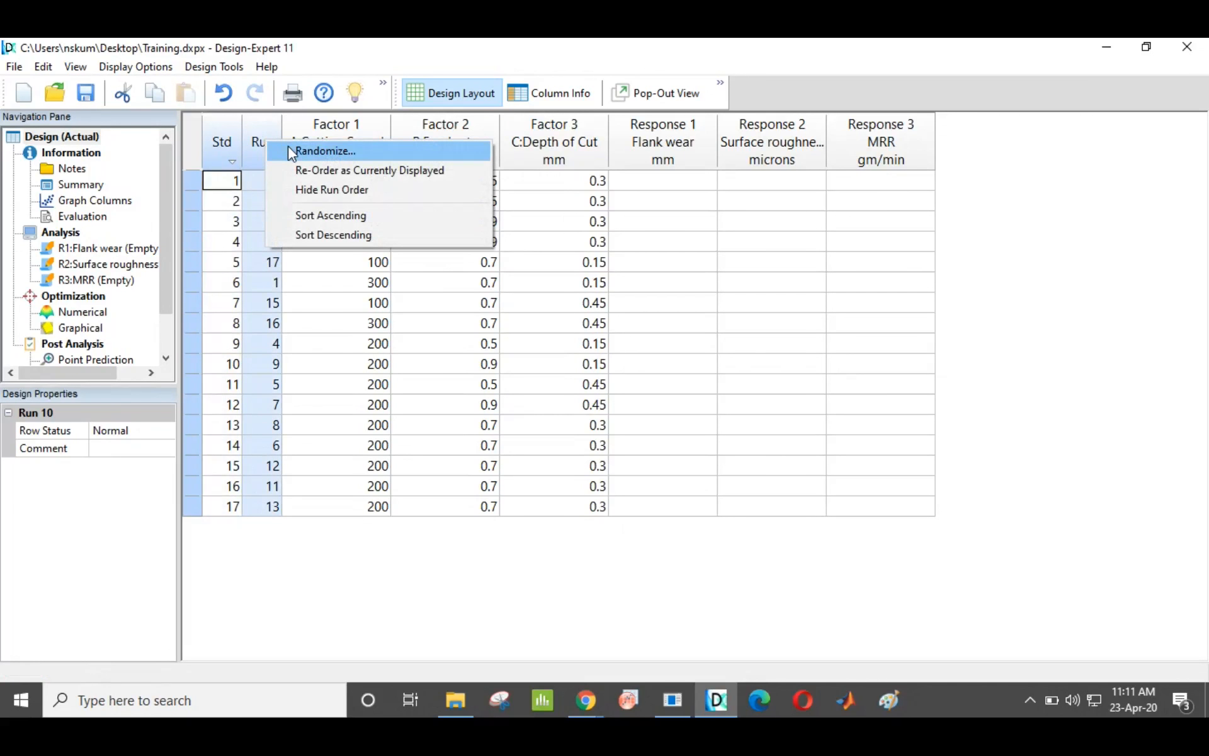
click(309, 217)
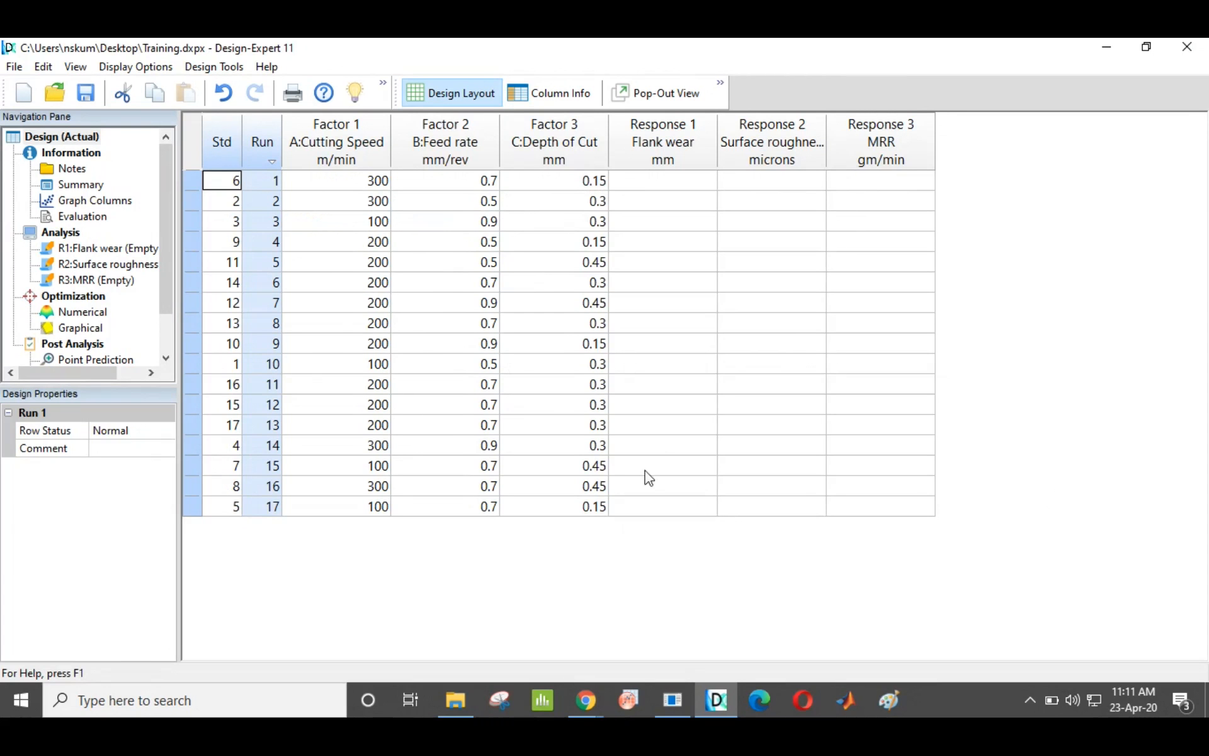
Open the Taguchi Problems document from the Workshop folder in Word and find the table of measured responses under Problem 2
click(459, 697)
double_click(806, 247)
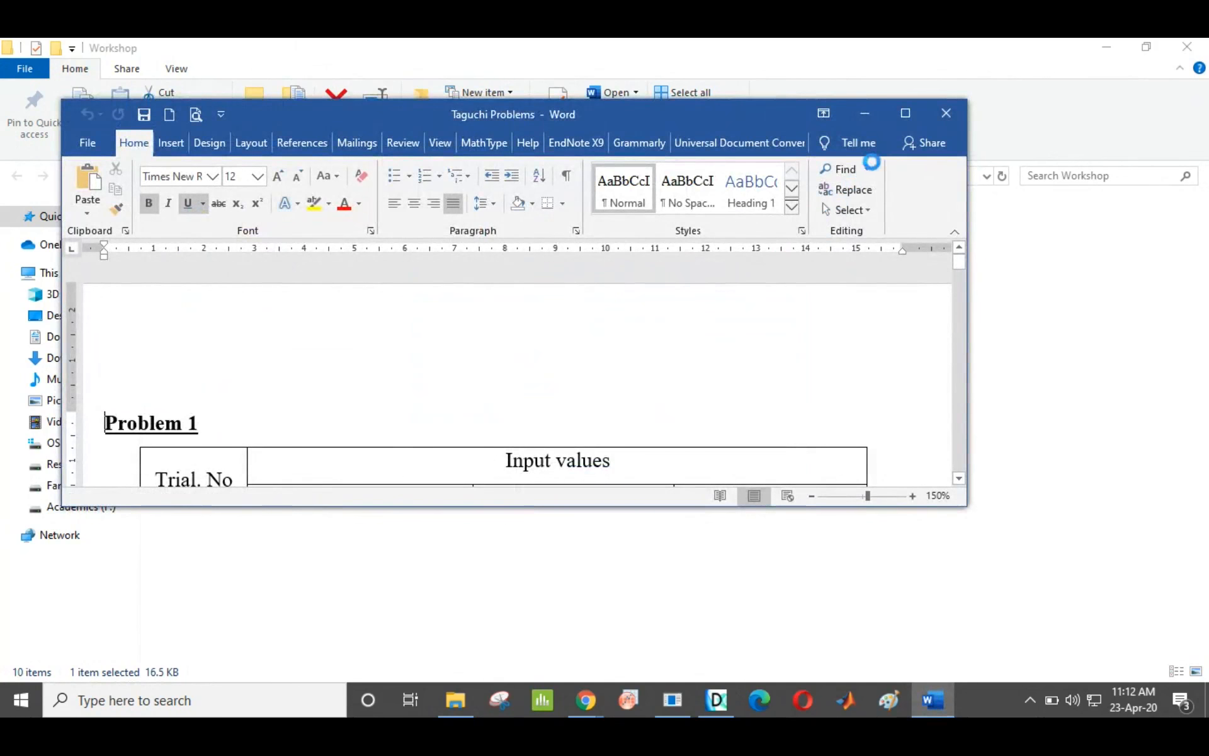
click(905, 112)
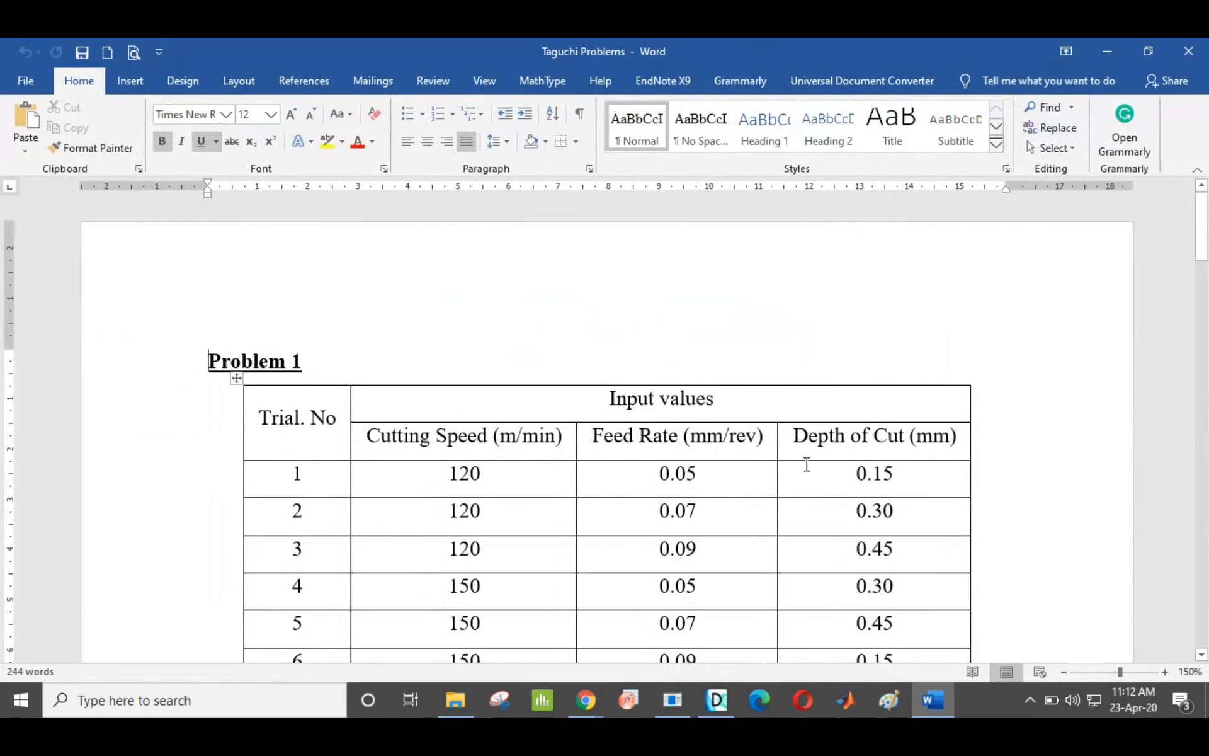
scroll(807, 464, down, 4)
scroll(807, 464, down, 15)
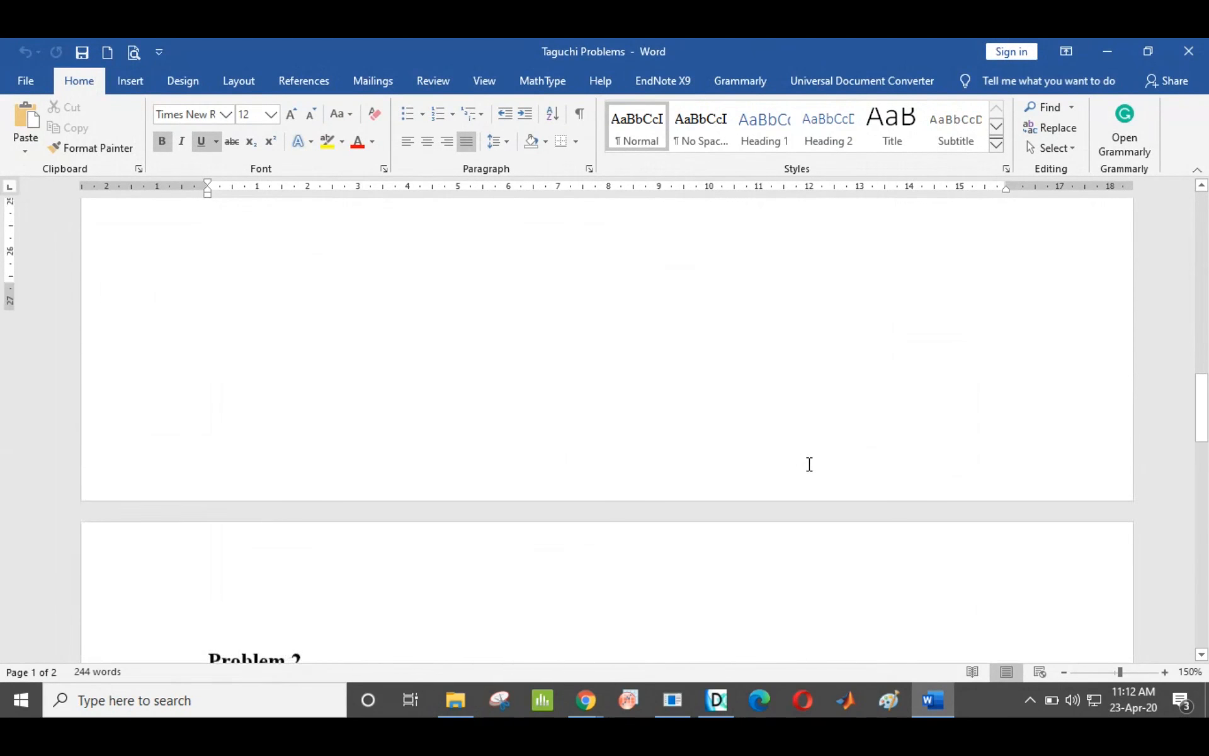
scroll(809, 464, down, 15)
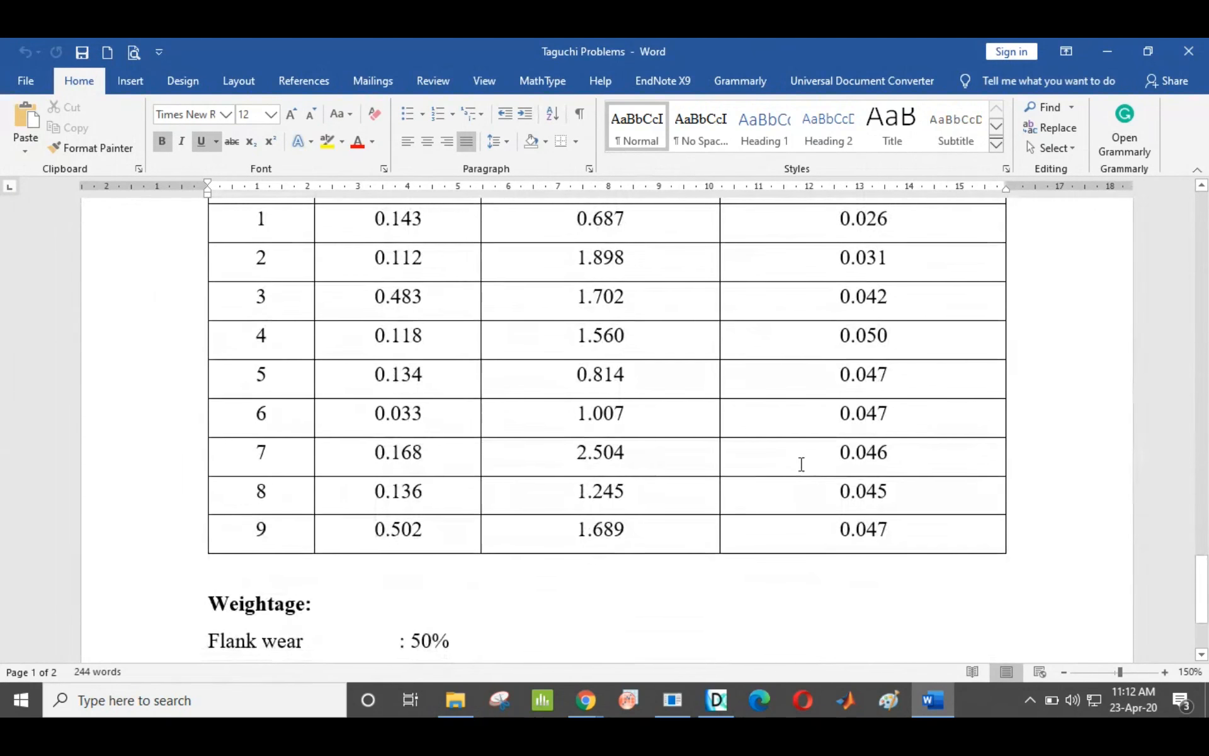
drag(370, 221, 449, 526)
key(alt+Tab)
key(alt+Tab)
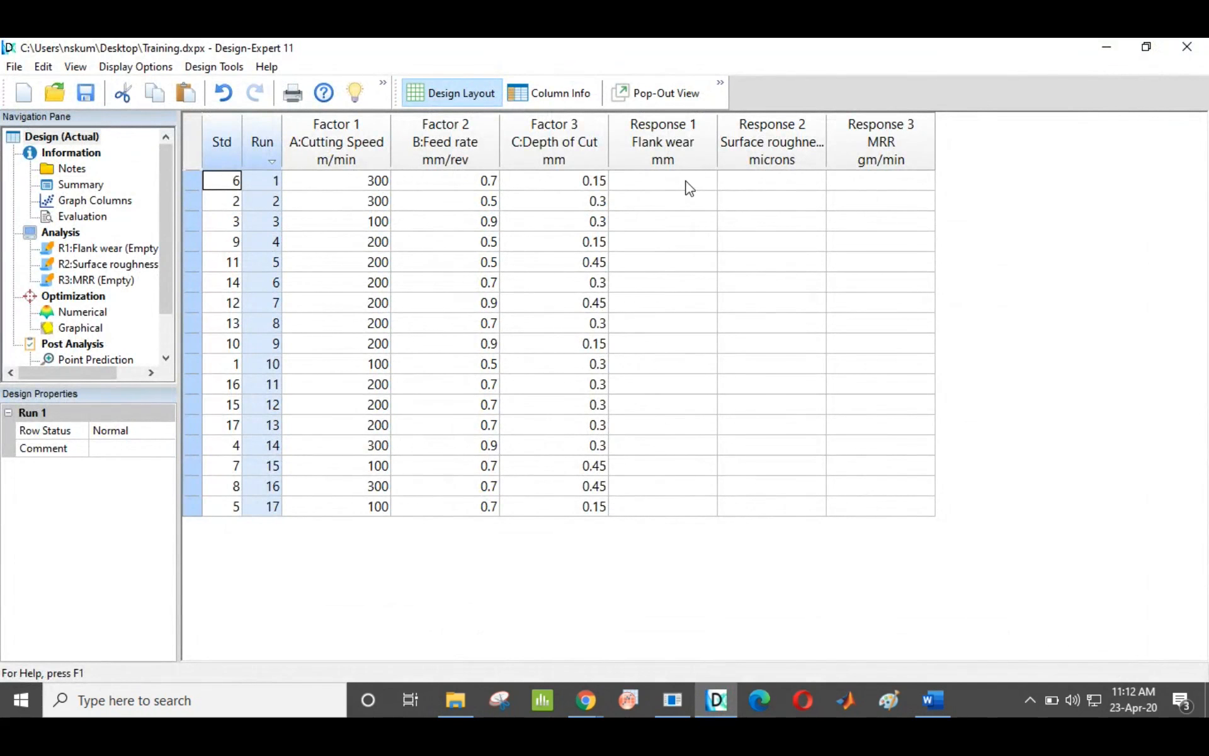
key(alt+Tab)
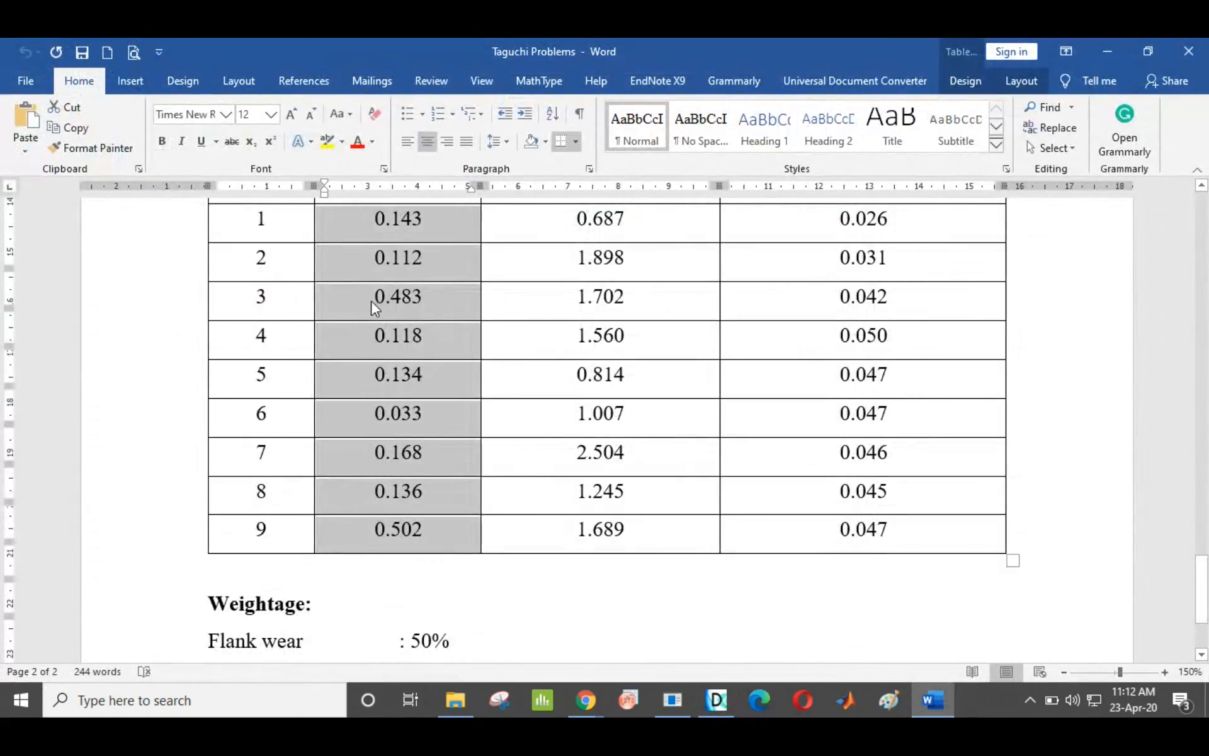
Copy flank wear, surface roughness and material removal rate for trials 1 to 9 from Word into the responses of runs 1 to 9 in Design-Expert
scroll(370, 362, up, 3)
click(365, 408)
drag(364, 408, 846, 612)
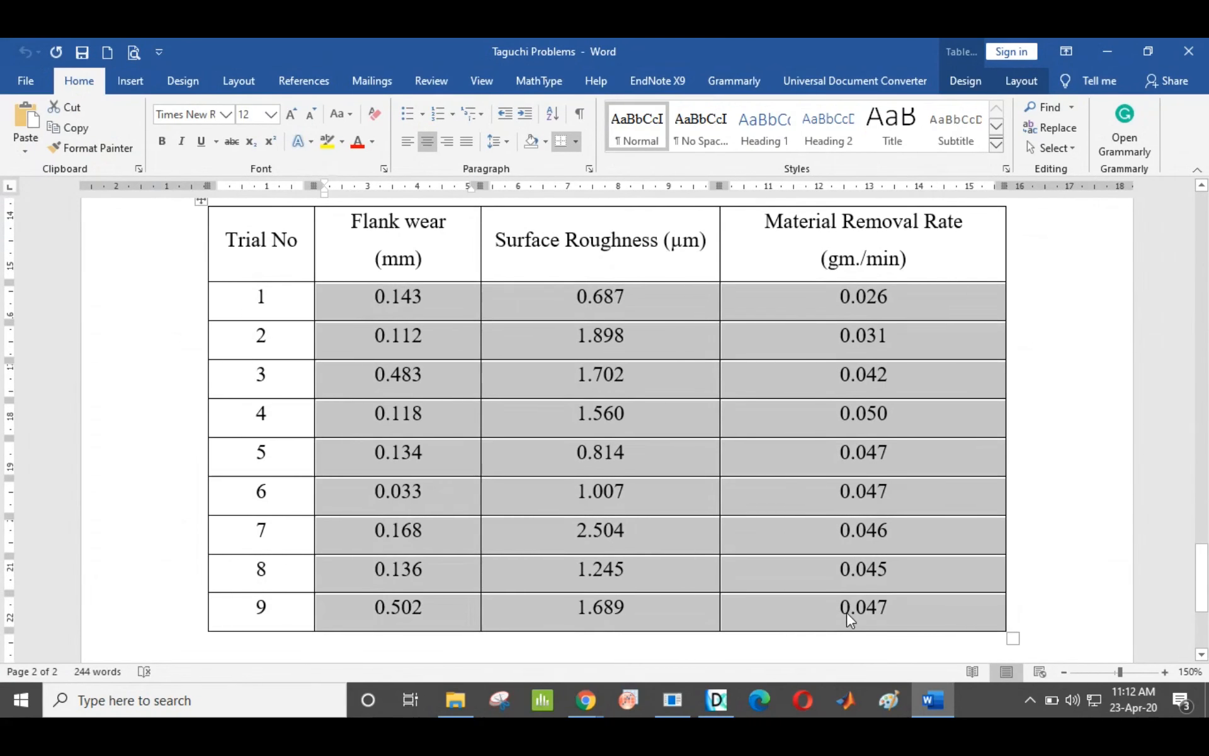
key(alt+Tab)
click(679, 183)
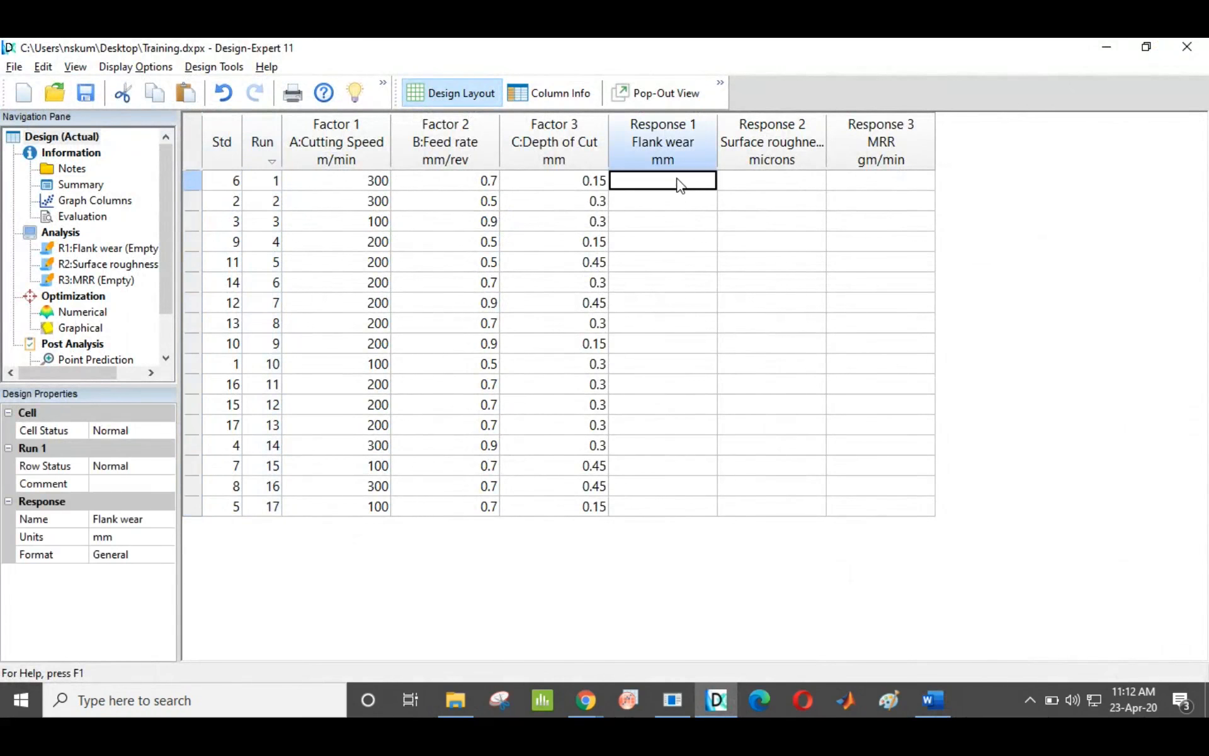
text(0.143	0.687	0.026 0.112	1.898	0.031 0.483	1.702	0.042 0.118	1.56	0.05 0.134	0.814	0.047 0.033	1.007	0.047 0.168	2.504	0.046 0.136	1.245	0.045 0.502	1.689	0.047)
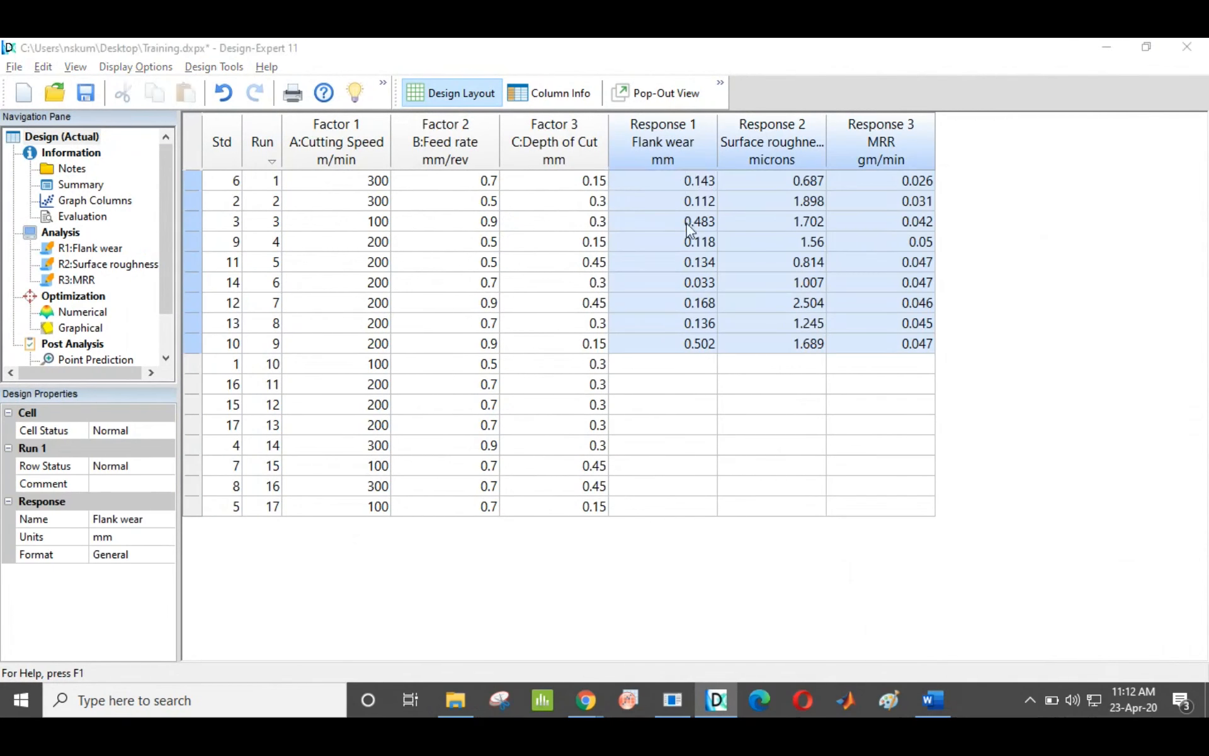
Copy the three response values of trials 1 to 8 from the Word table into the responses of runs 10 to 17 in Design-Expert
key(alt+Tab)
drag(406, 297, 890, 577)
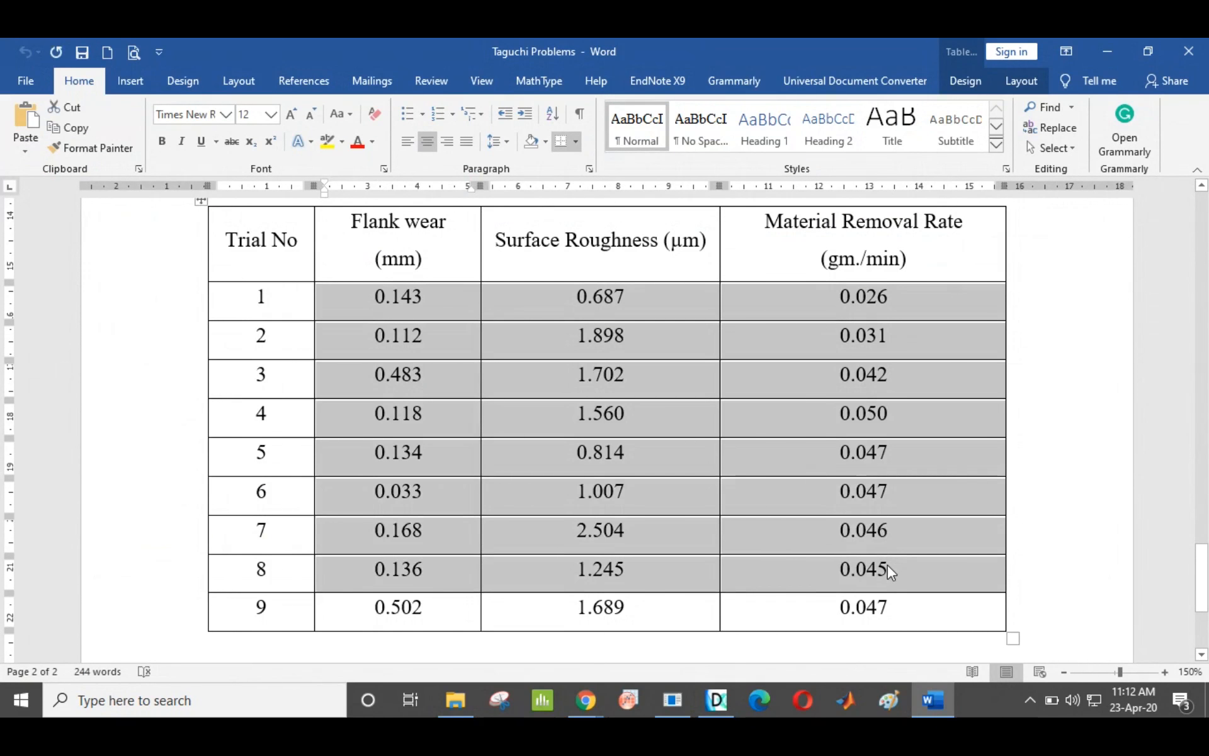
key(alt+Tab)
click(678, 369)
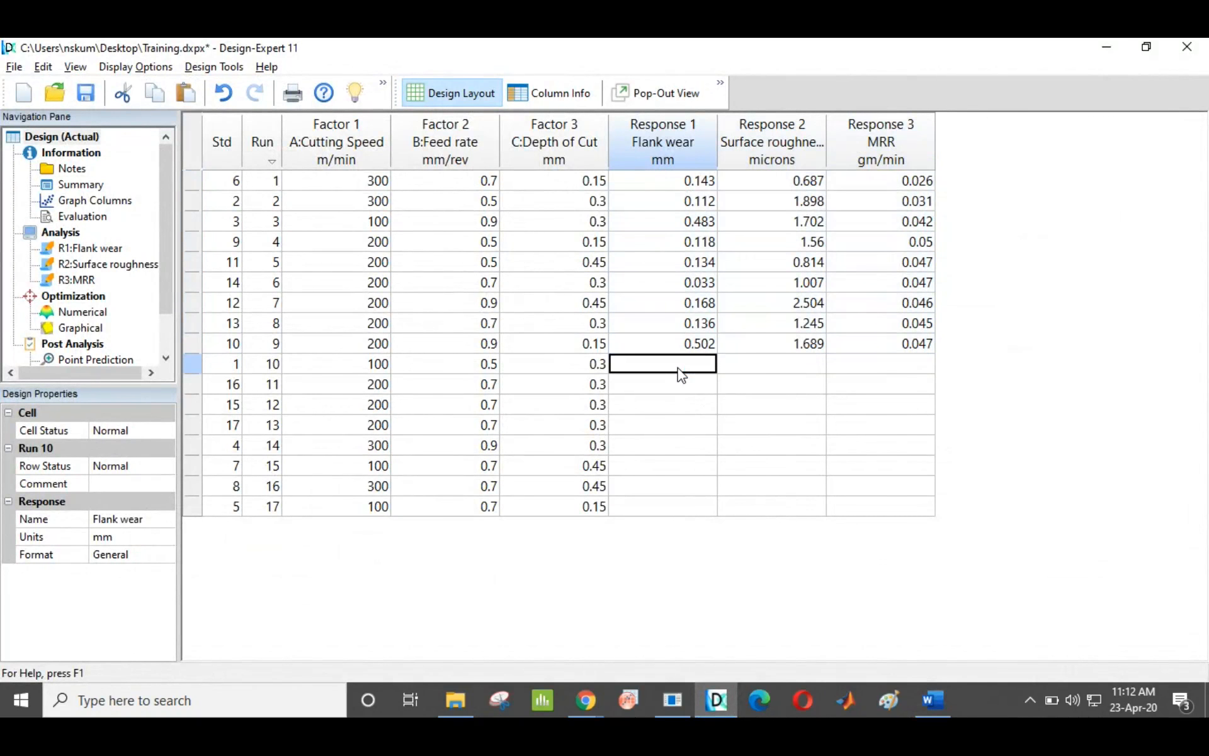
text(0.143	0.687	0.026 0.112	1.898	0.031 0.483	1.702	0.042 0.118	1.56	0.05 0.134	0.814	0.047 0.033	1.007	0.047 0.168	2.504	0.046 0.136	1.245	0.045)
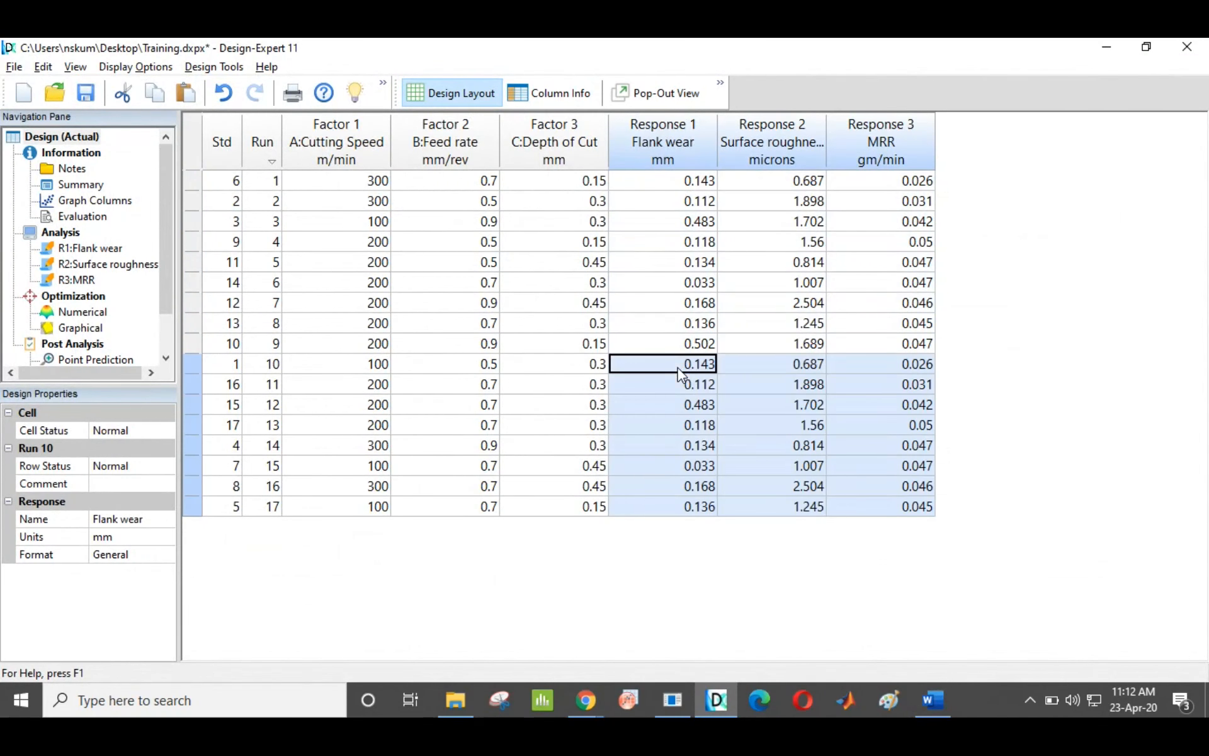
Select the factor and response cells of all runs in the design table to review the completed data
click(894, 283)
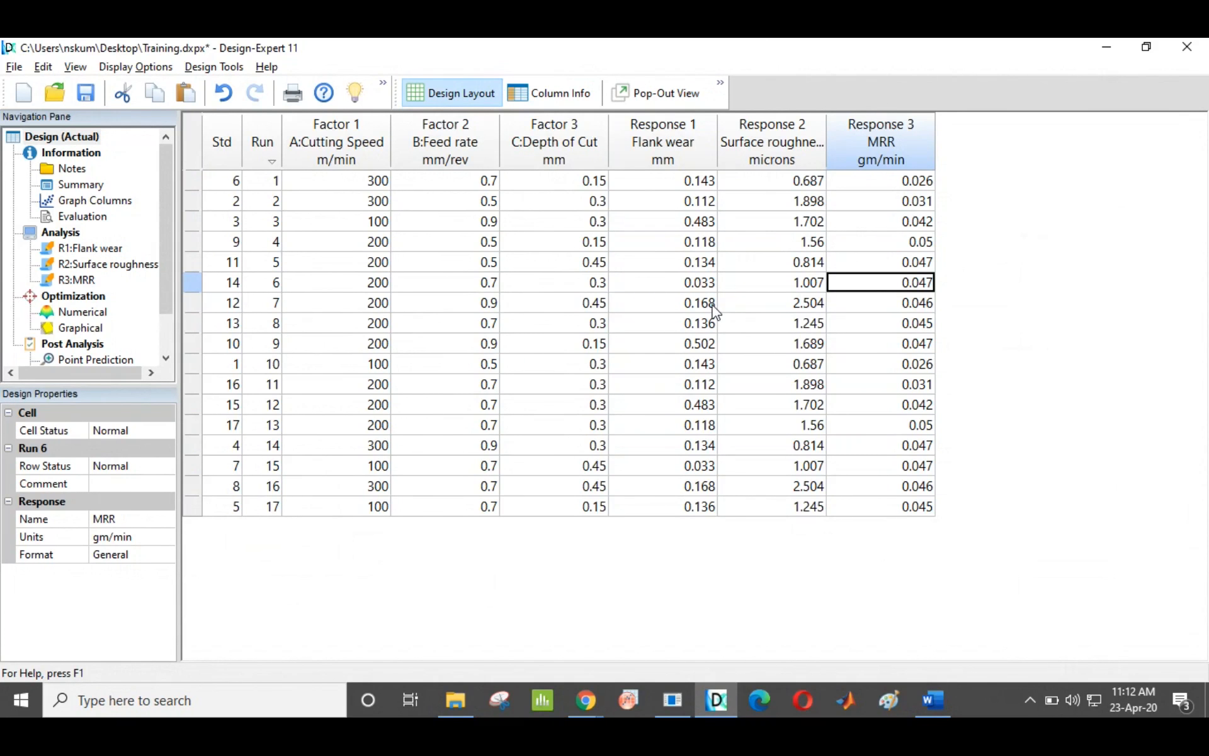
click(348, 183)
drag(732, 210, 916, 513)
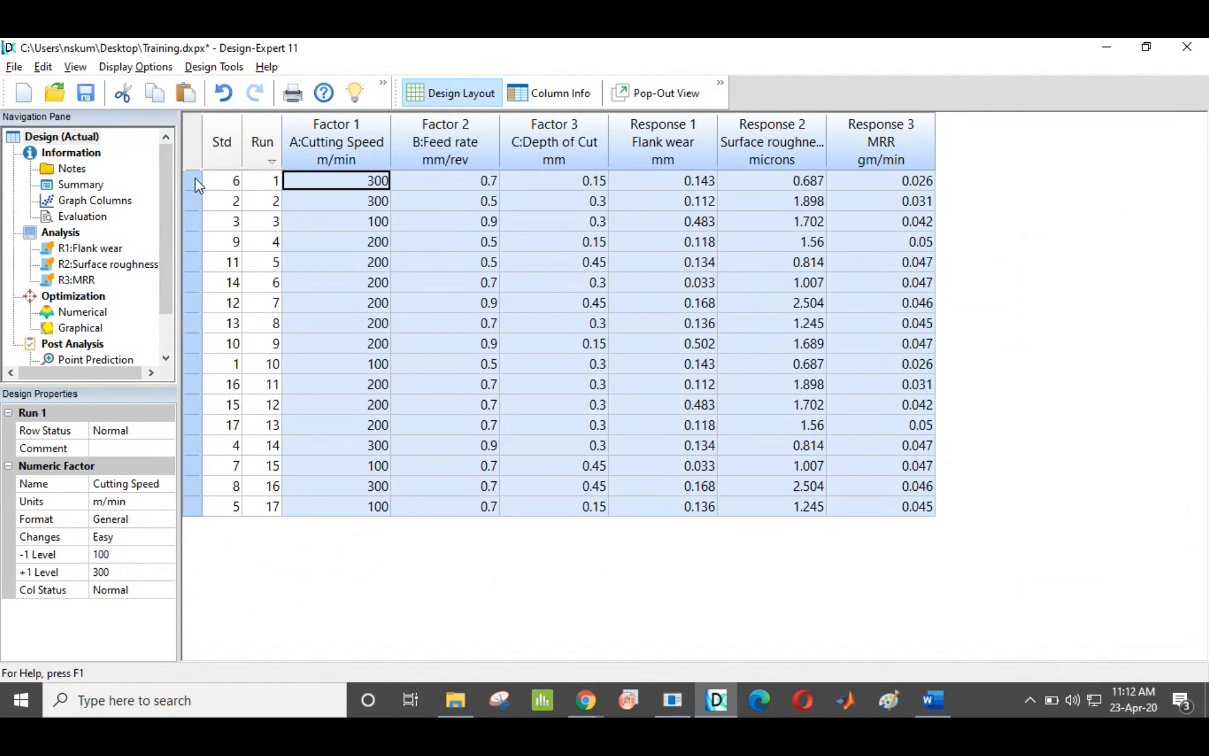
Review the design's notes, the factor and response summaries, the graph columns and the design evaluation
click(66, 136)
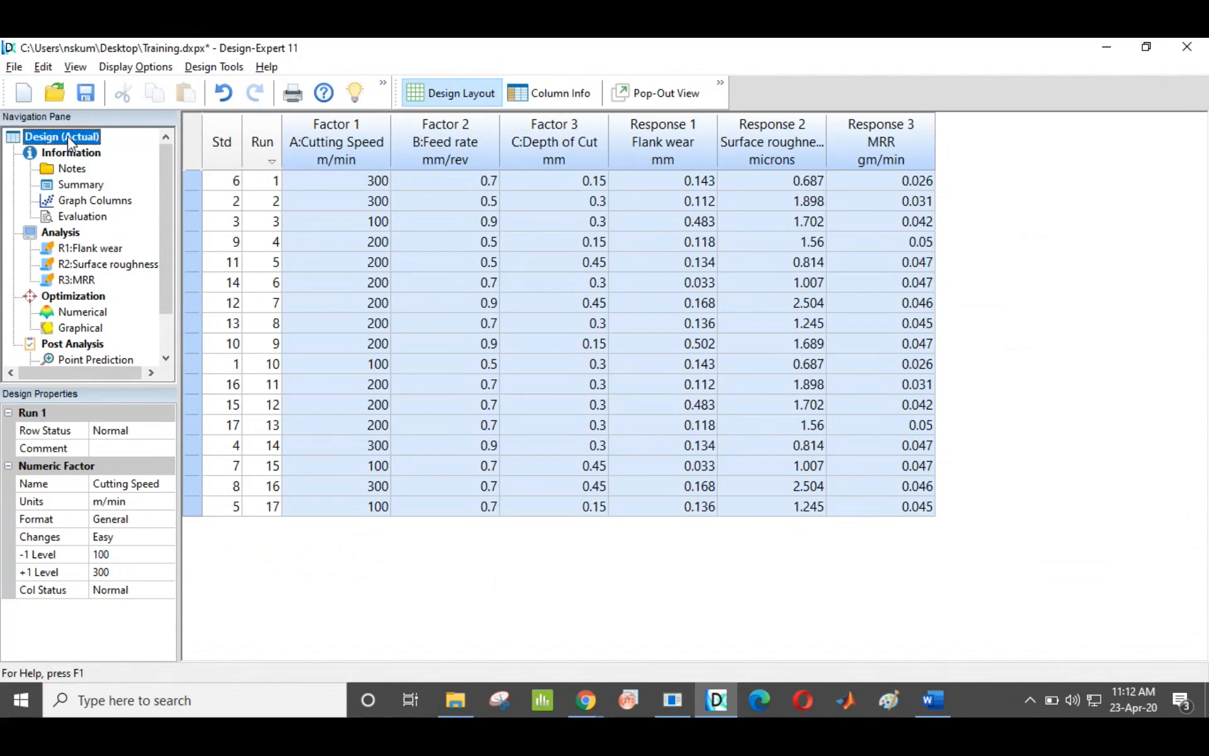
click(71, 170)
click(78, 186)
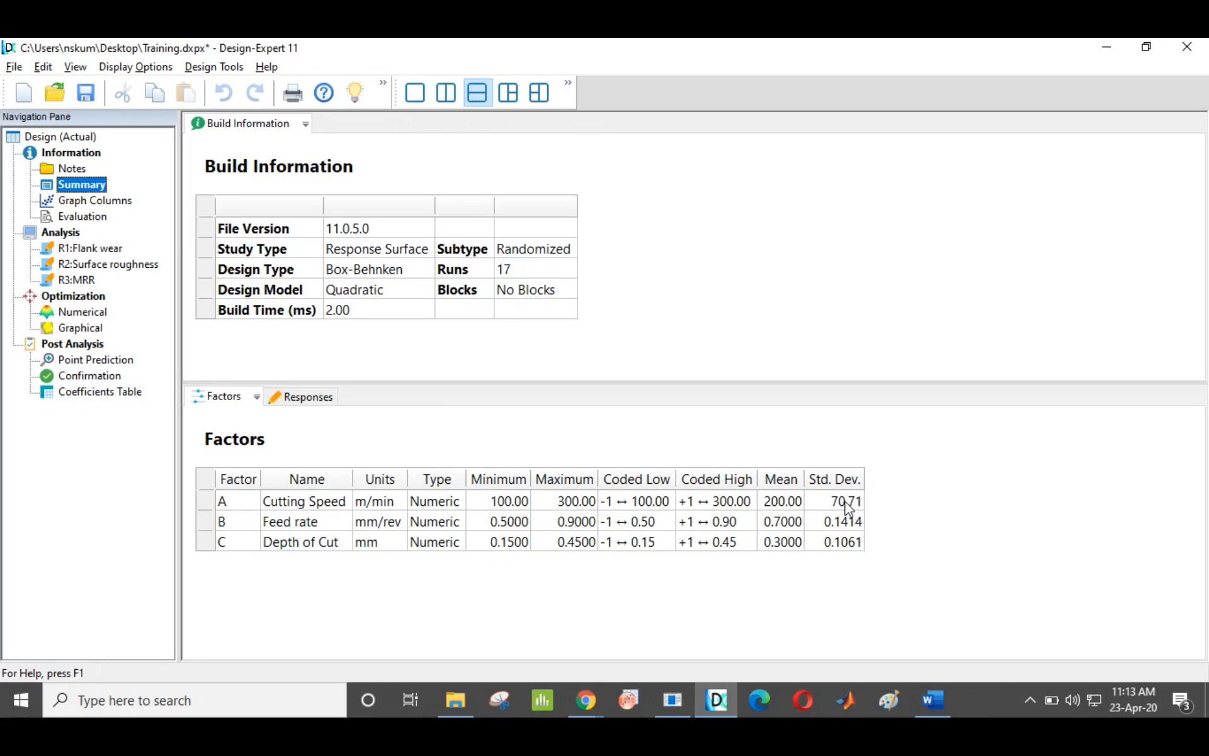
click(308, 398)
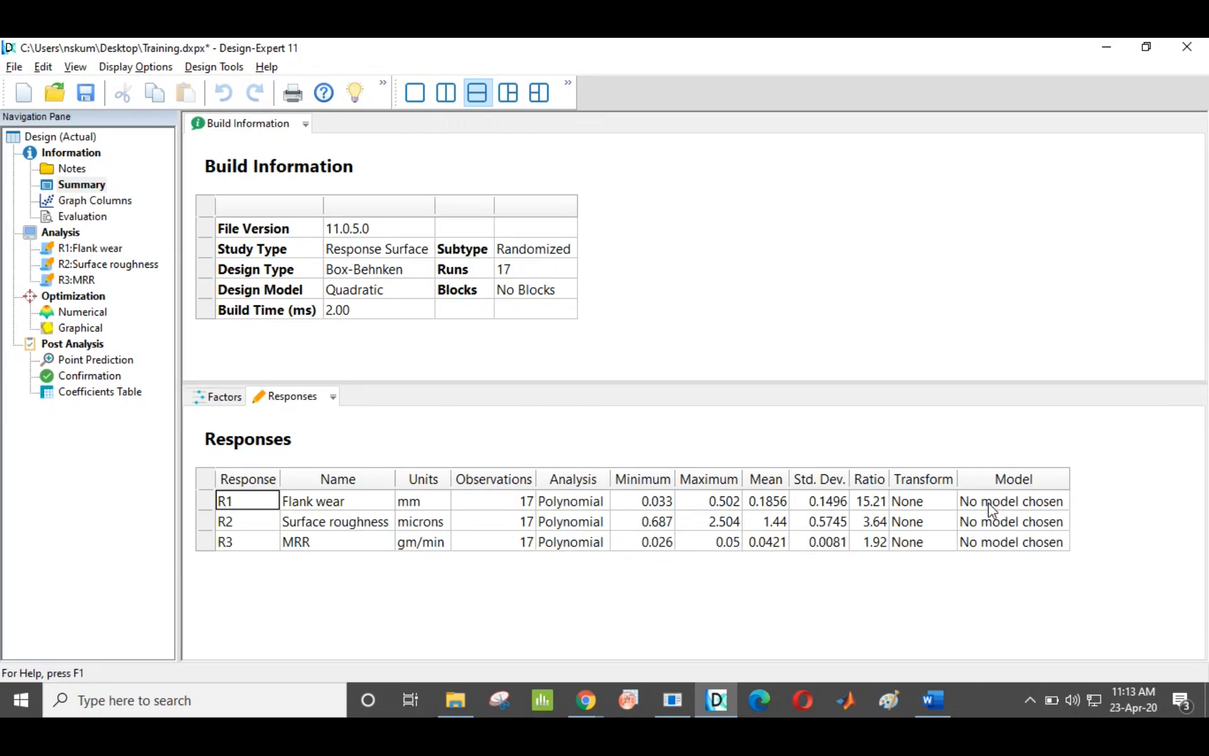
click(88, 203)
click(74, 218)
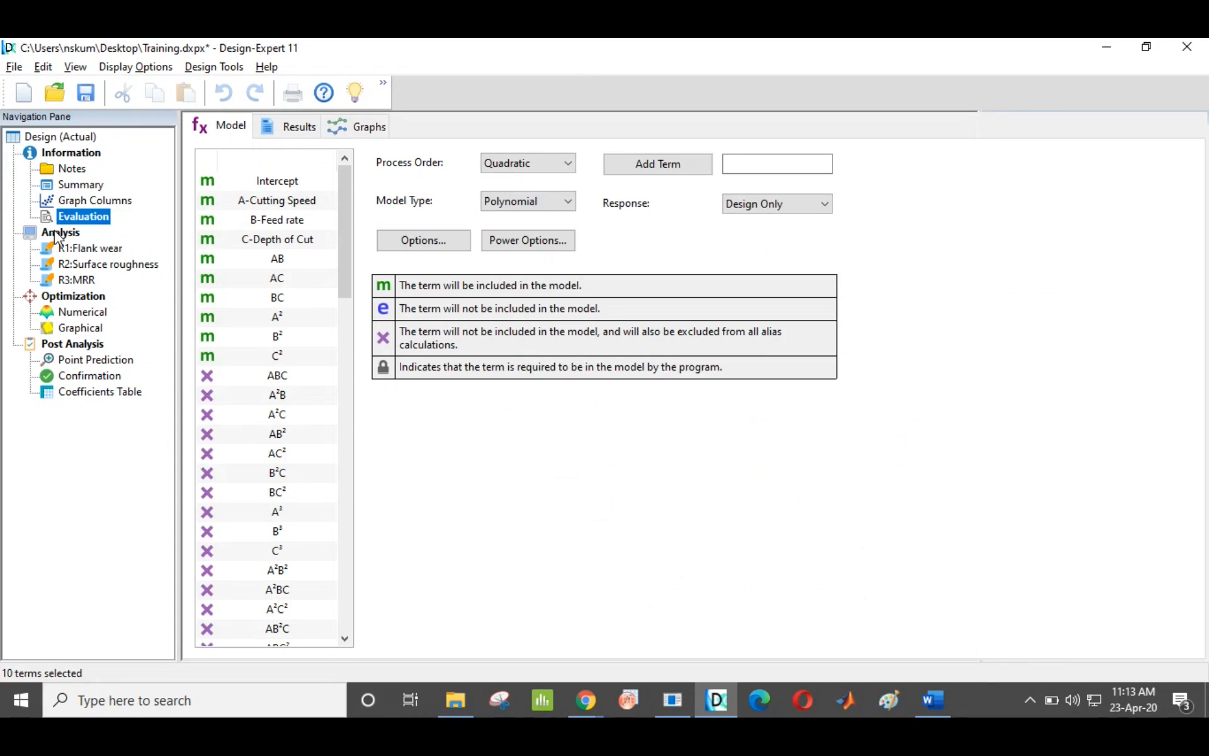
Return to the design table and open the analysis of the Flank wear response
click(41, 140)
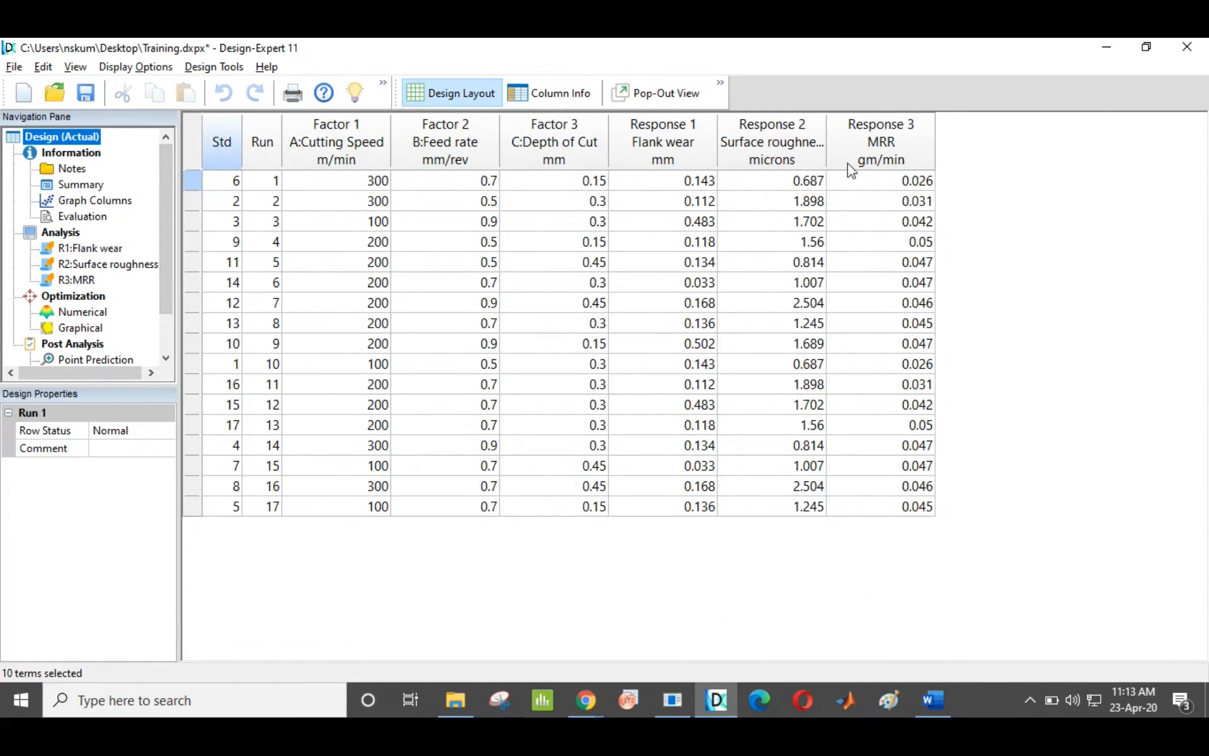
click(95, 251)
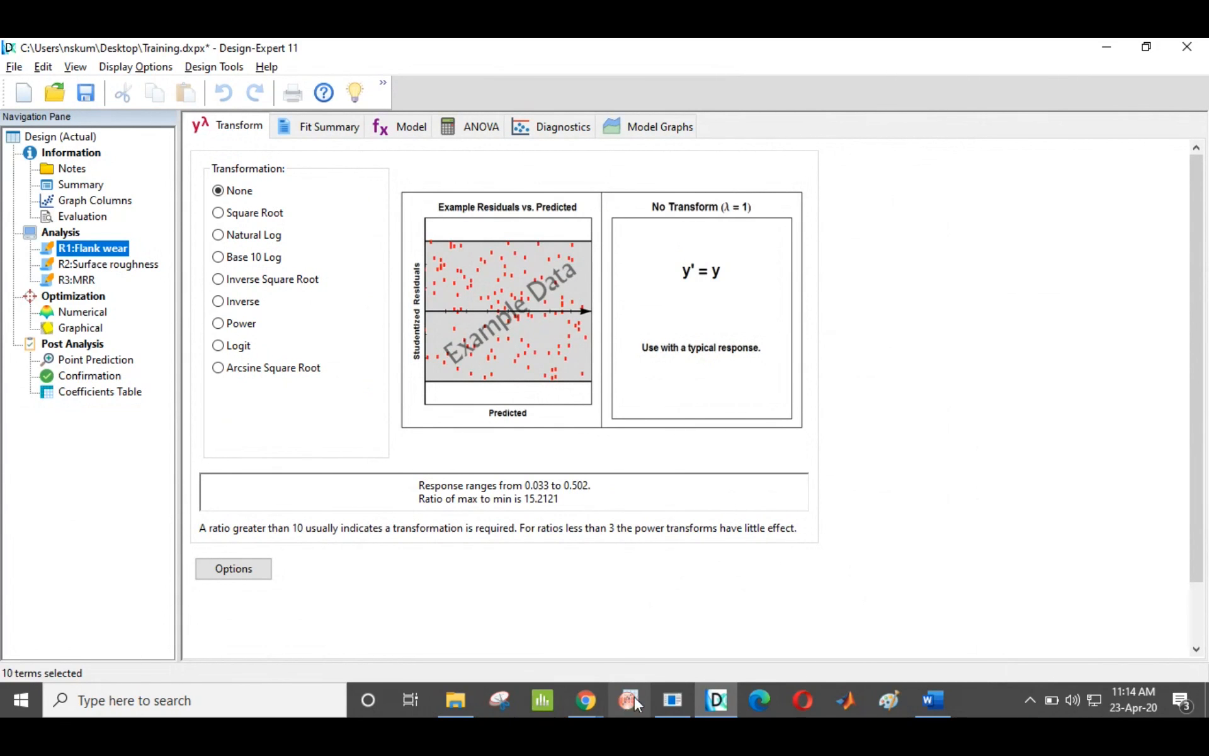
Switch to Chrome to check the attendee questions in the online meeting, and return to Design-Expert
mouse_move(584, 699)
click(529, 639)
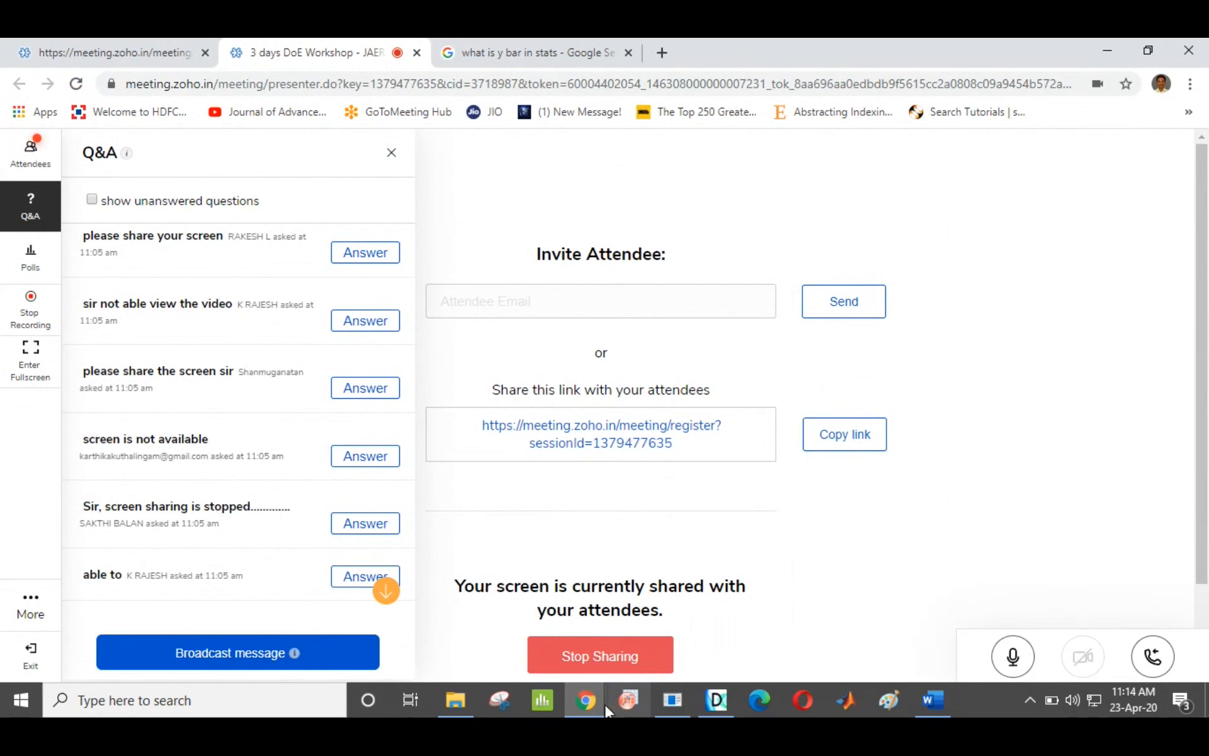
click(718, 700)
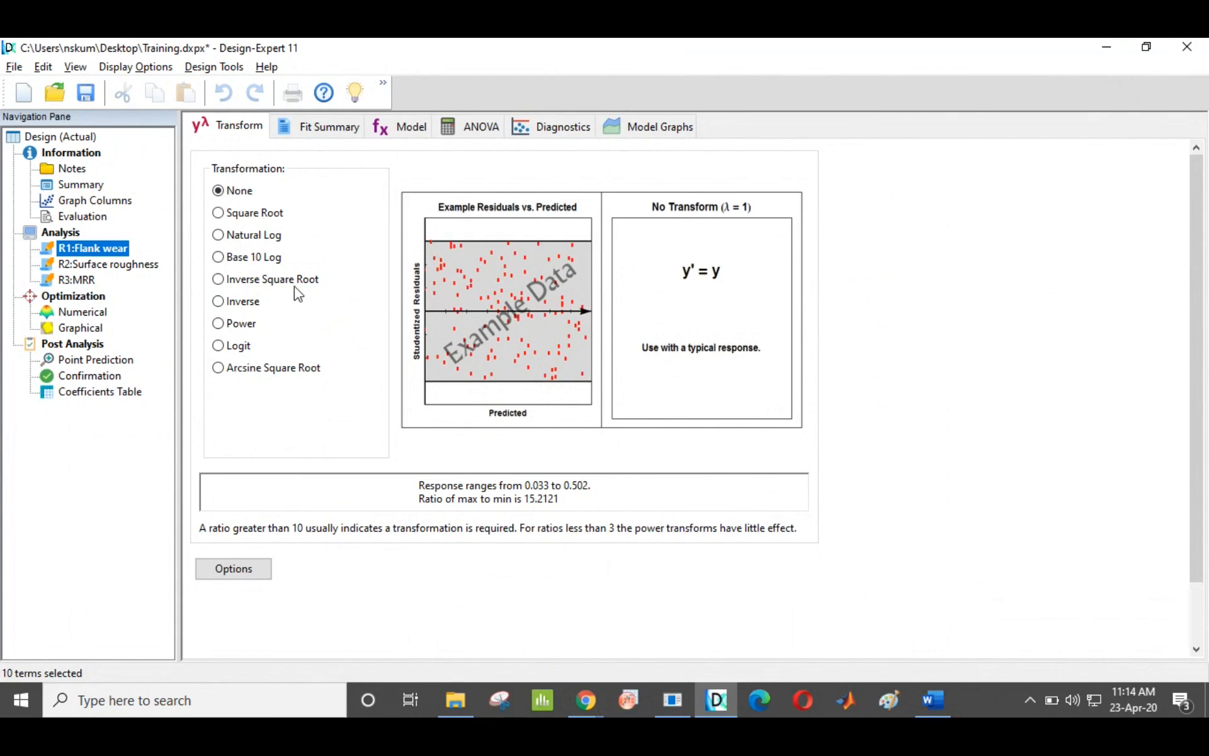
Examine the Fit Summary for flank wear, including the note above the table of candidate models
click(293, 126)
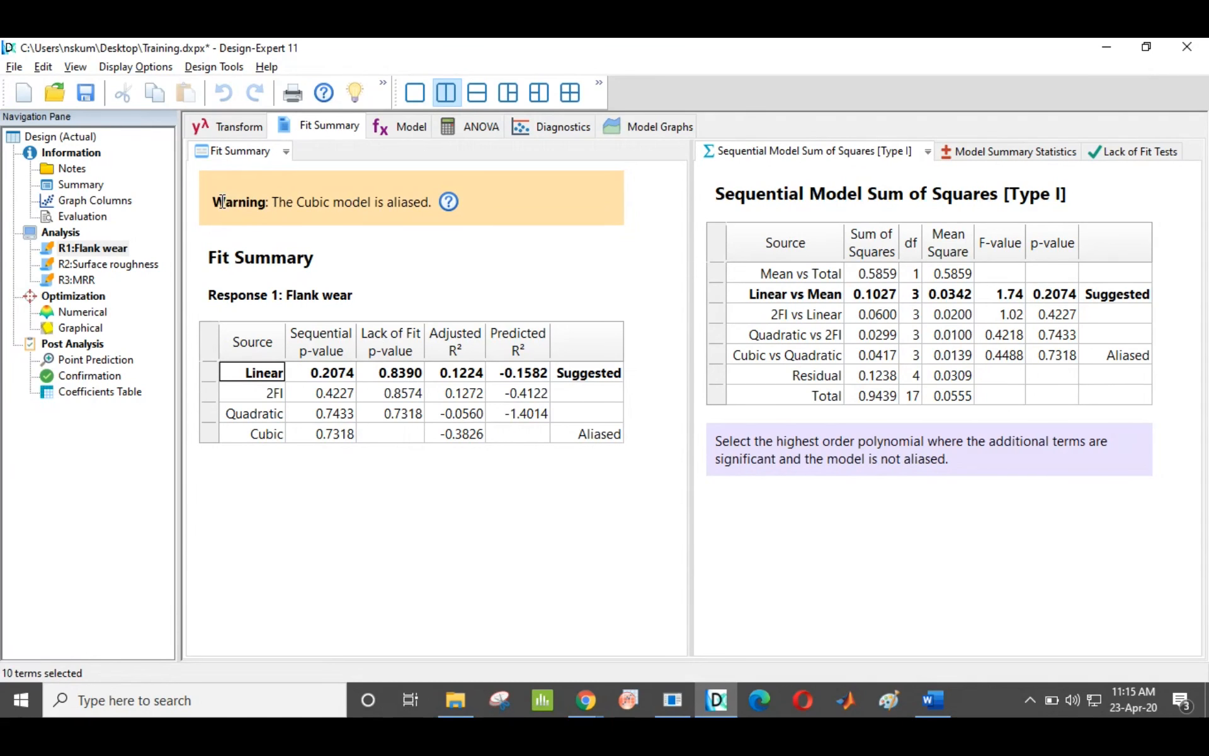
drag(214, 202, 426, 216)
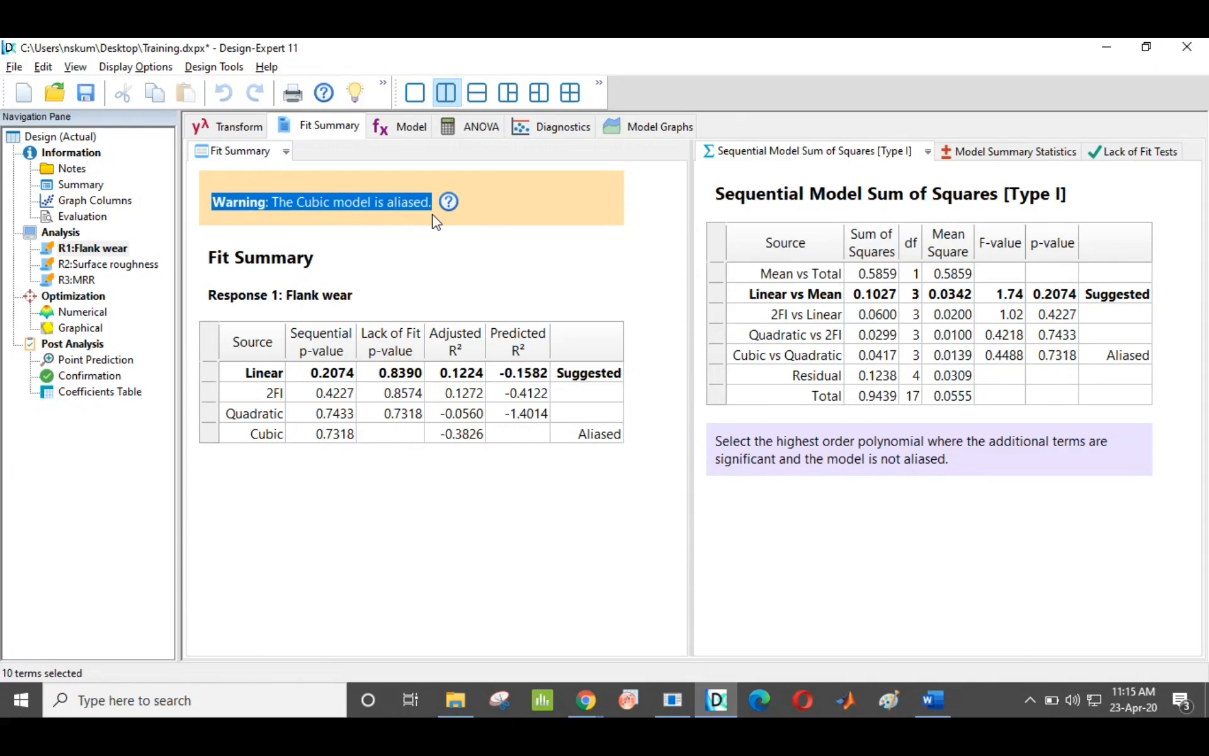
click(414, 206)
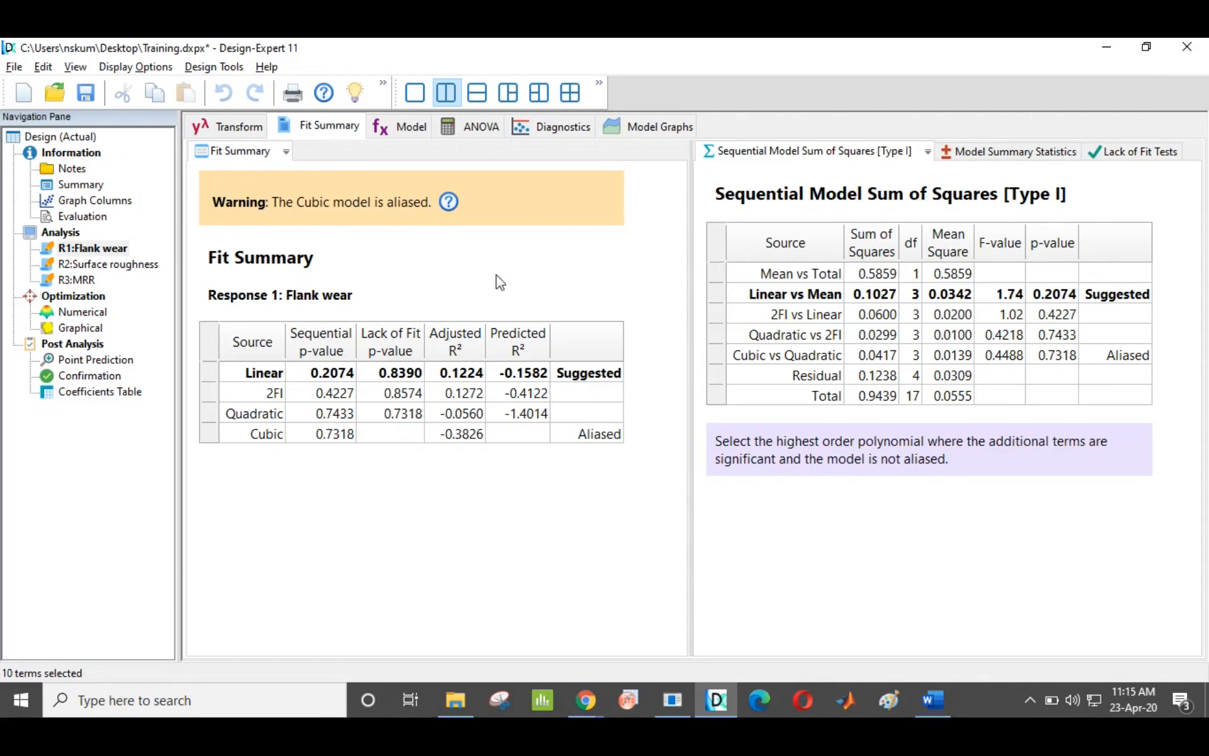
Open the flank wear model selection and inspect the main-effect terms for cutting speed, feed rate and depth of cut
click(388, 123)
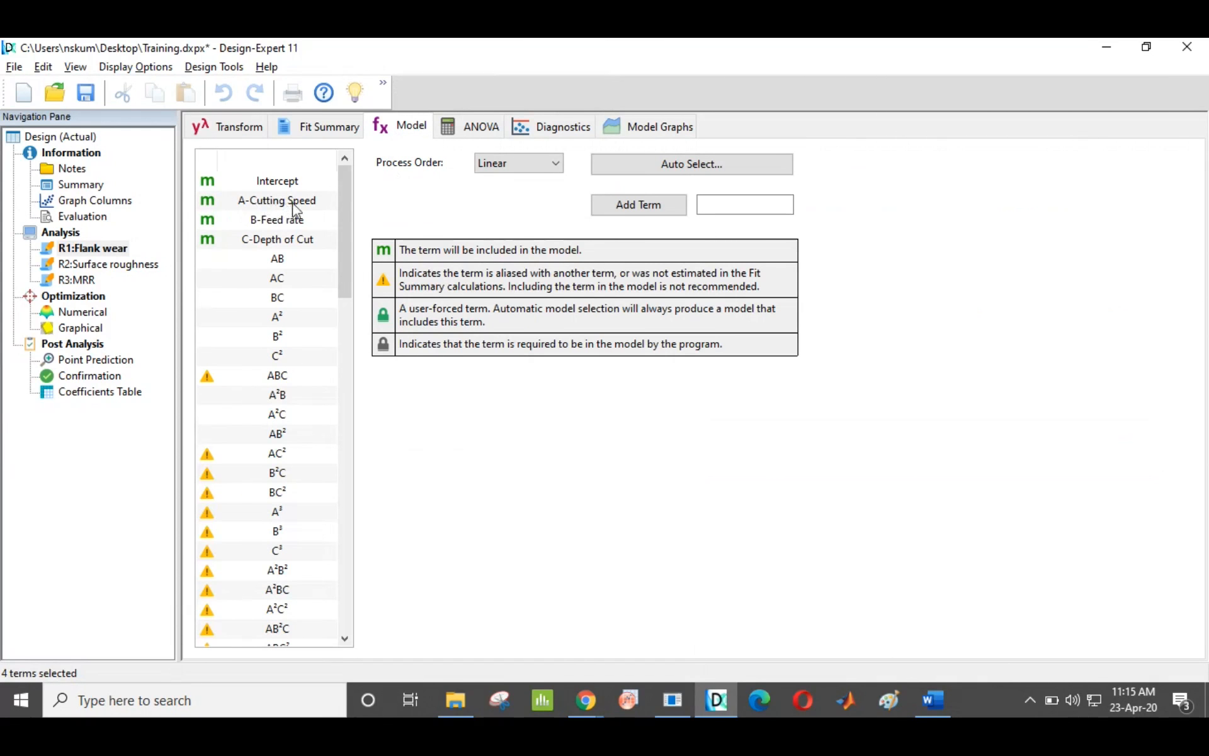
click(211, 244)
click(220, 217)
click(220, 200)
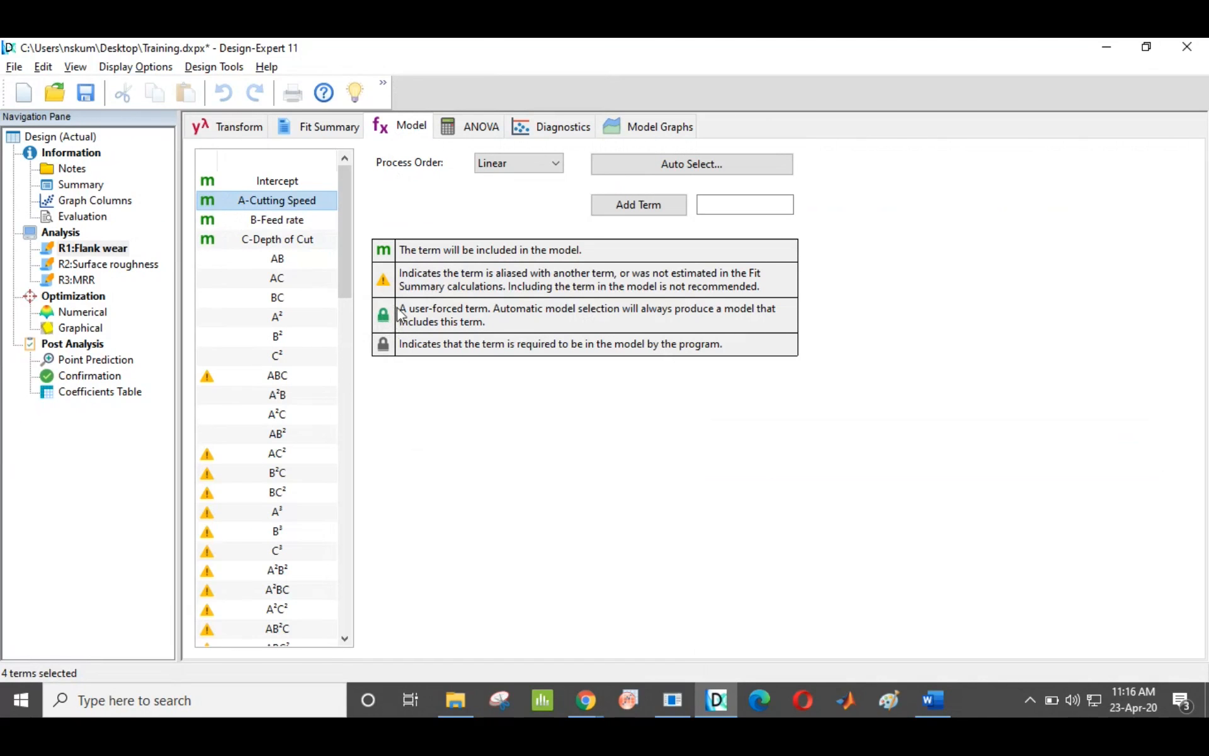
Try 2FI, Quadratic and Mean as the flank wear model's process order to compare the included terms, and set it back to Linear
click(500, 166)
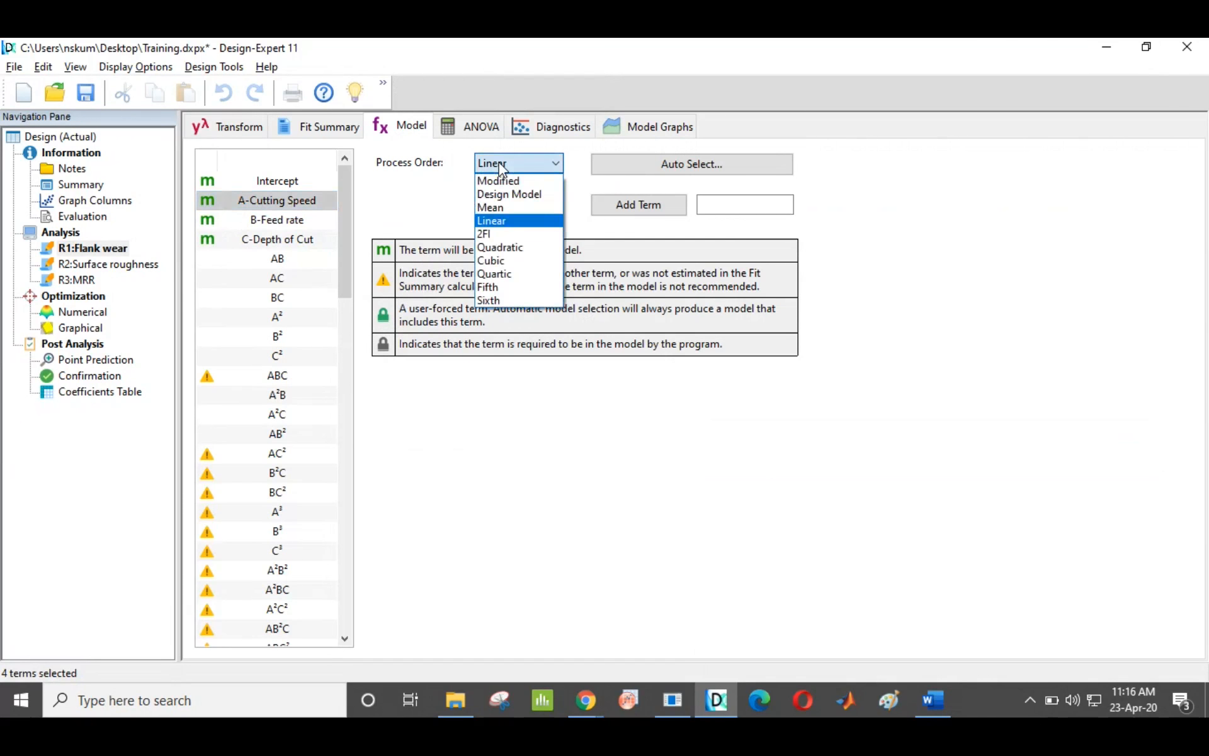
click(498, 166)
click(518, 172)
click(516, 233)
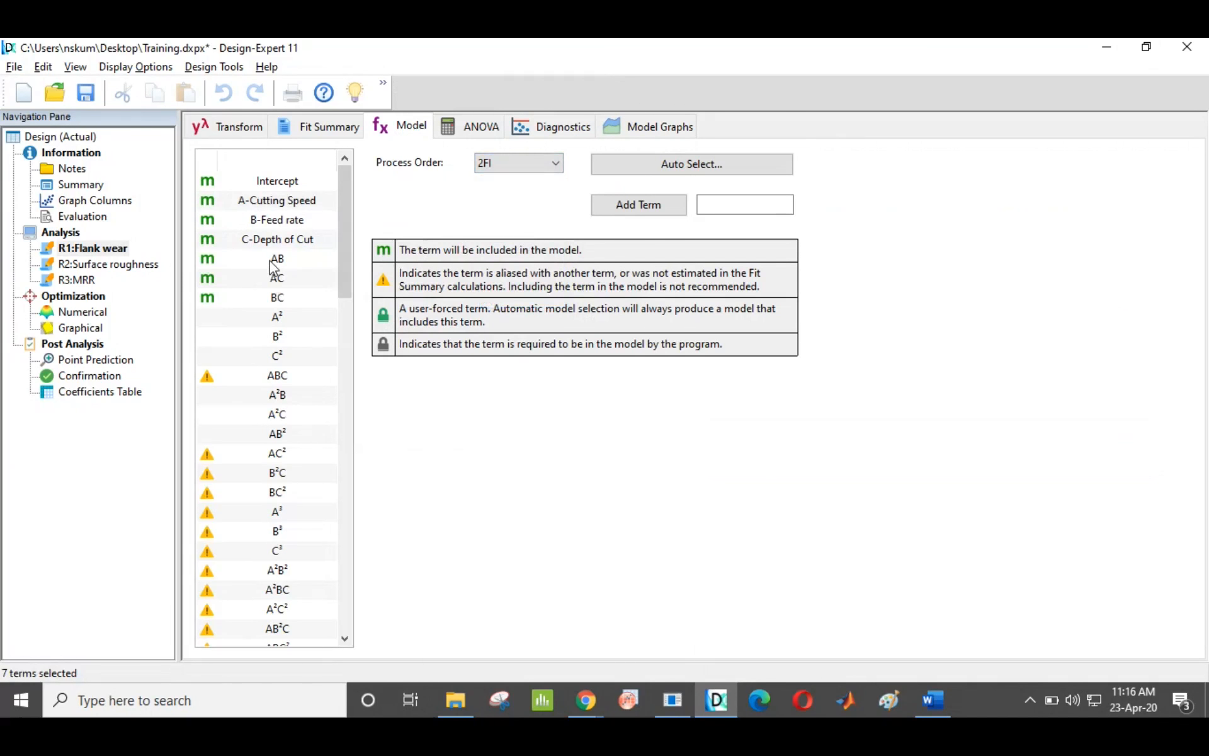
click(490, 167)
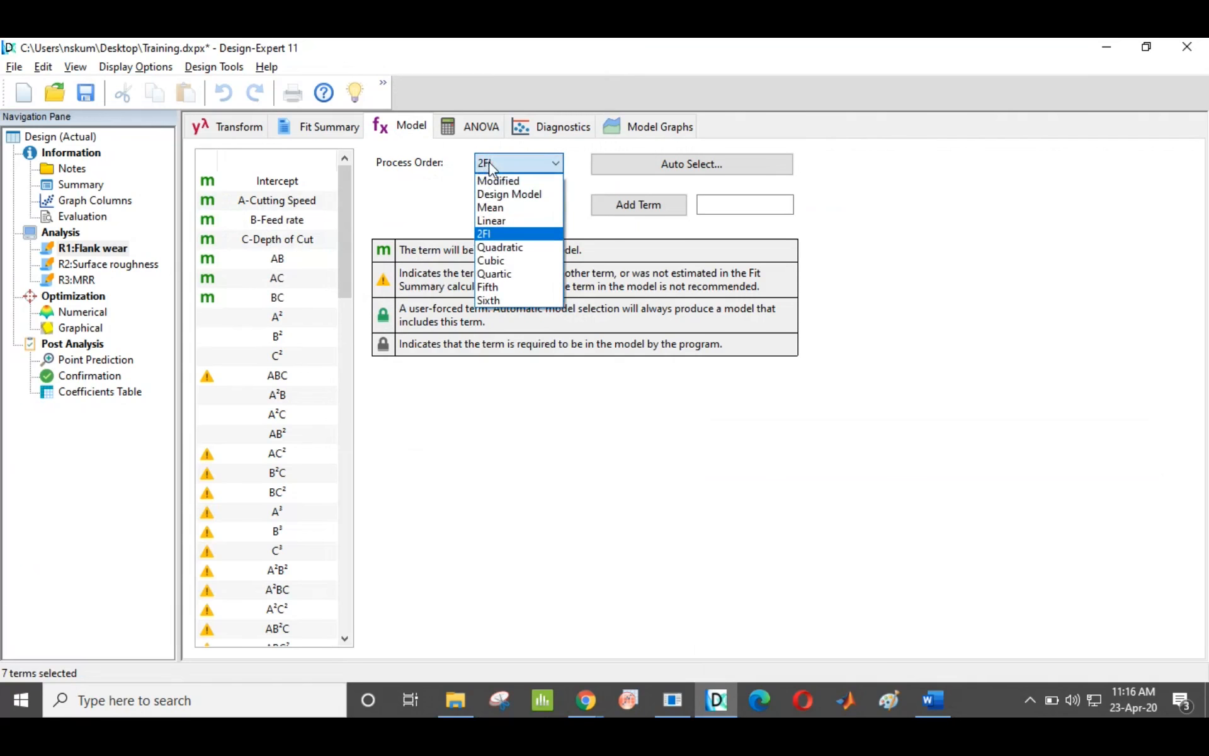
click(511, 249)
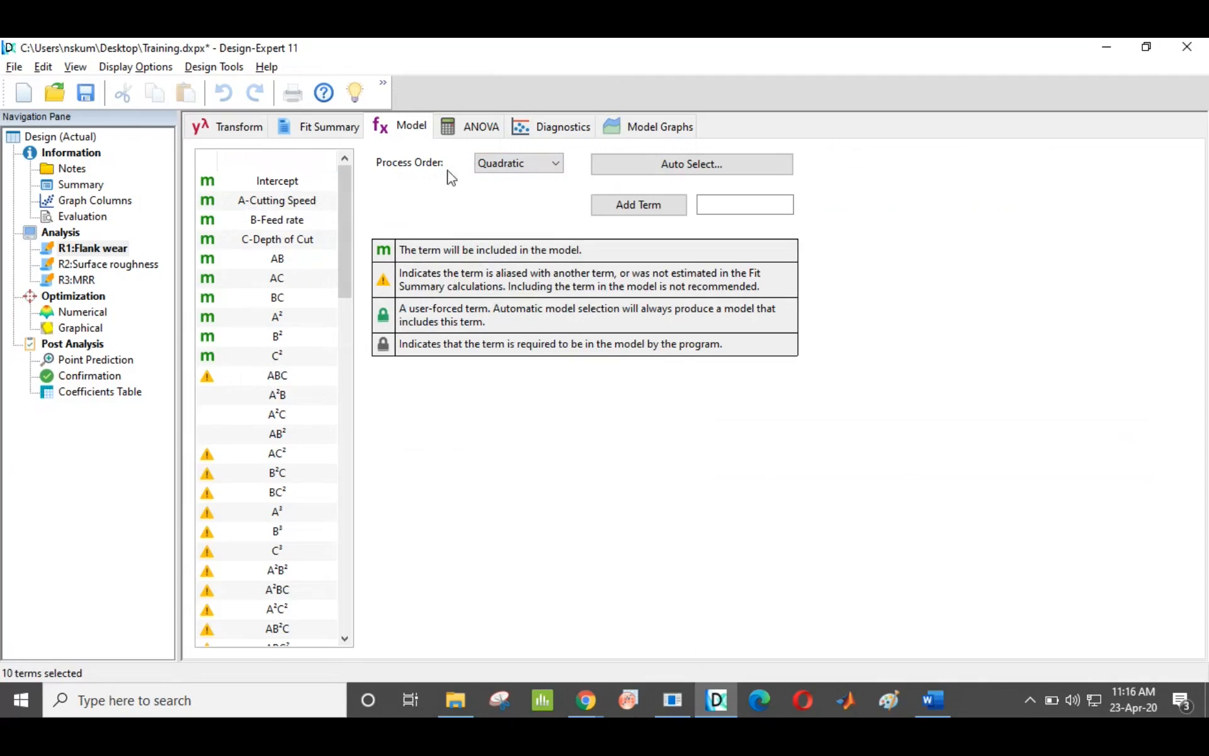
click(529, 165)
click(515, 208)
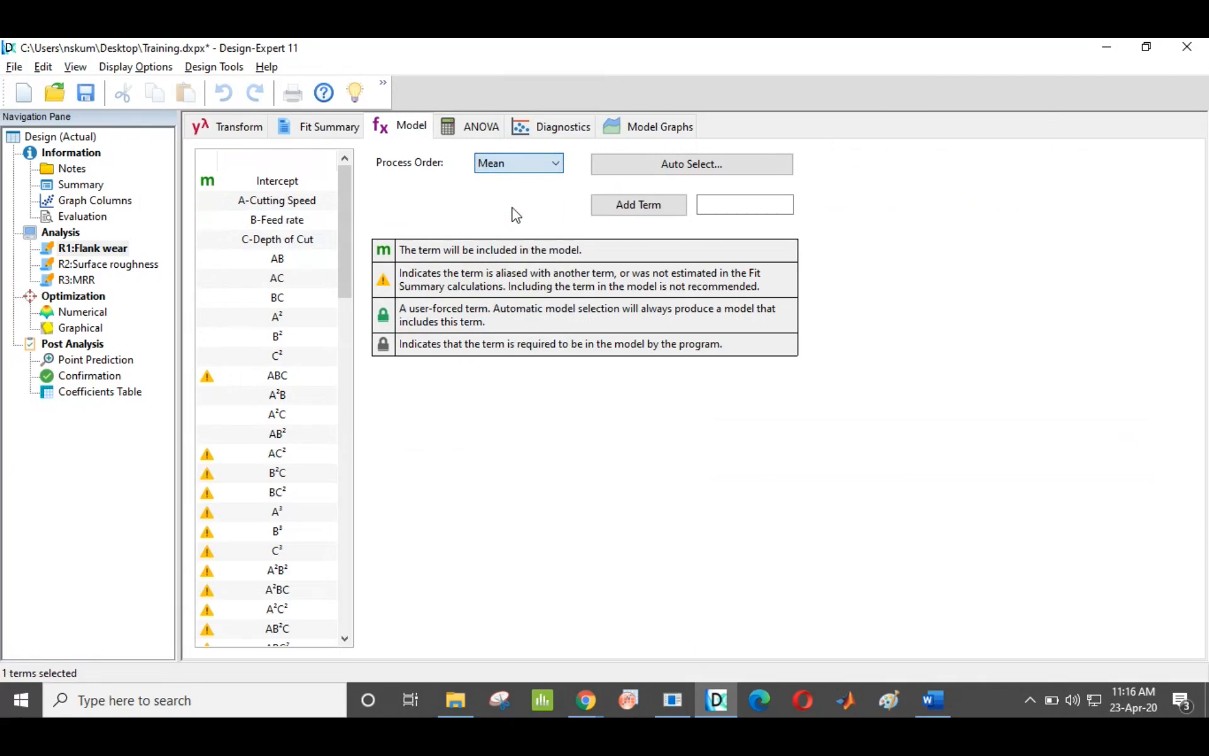
click(521, 167)
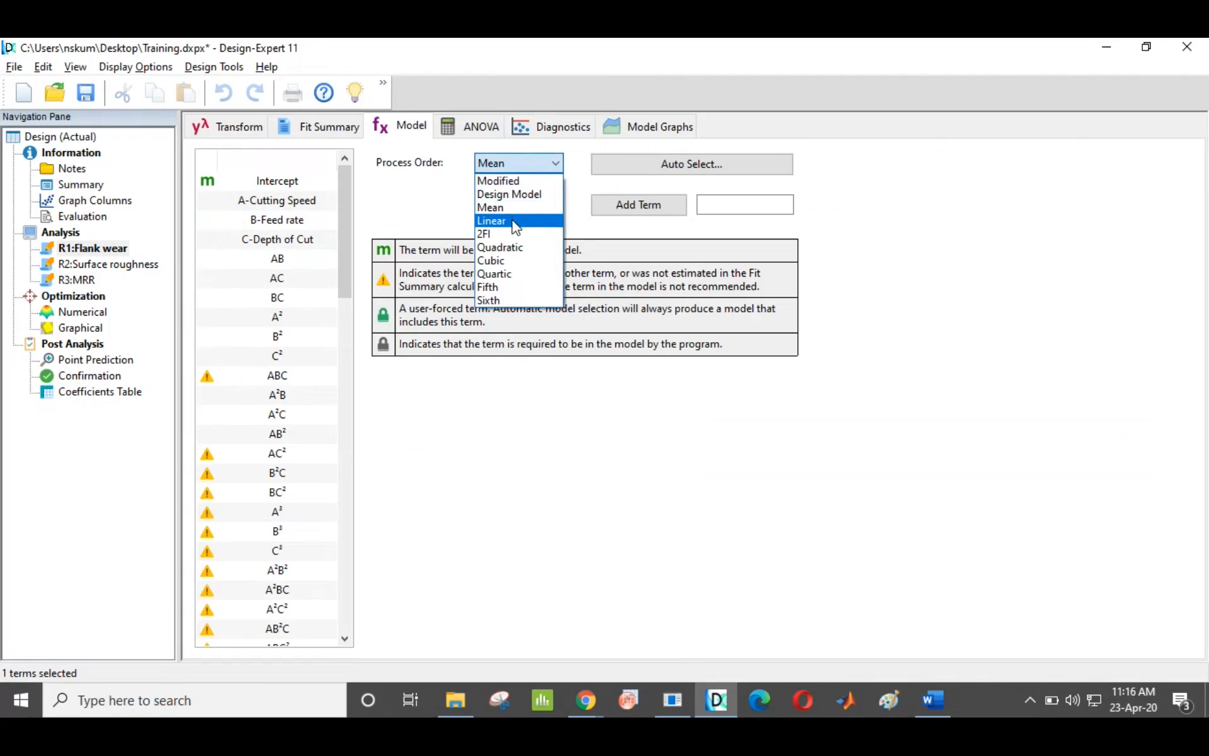
click(513, 220)
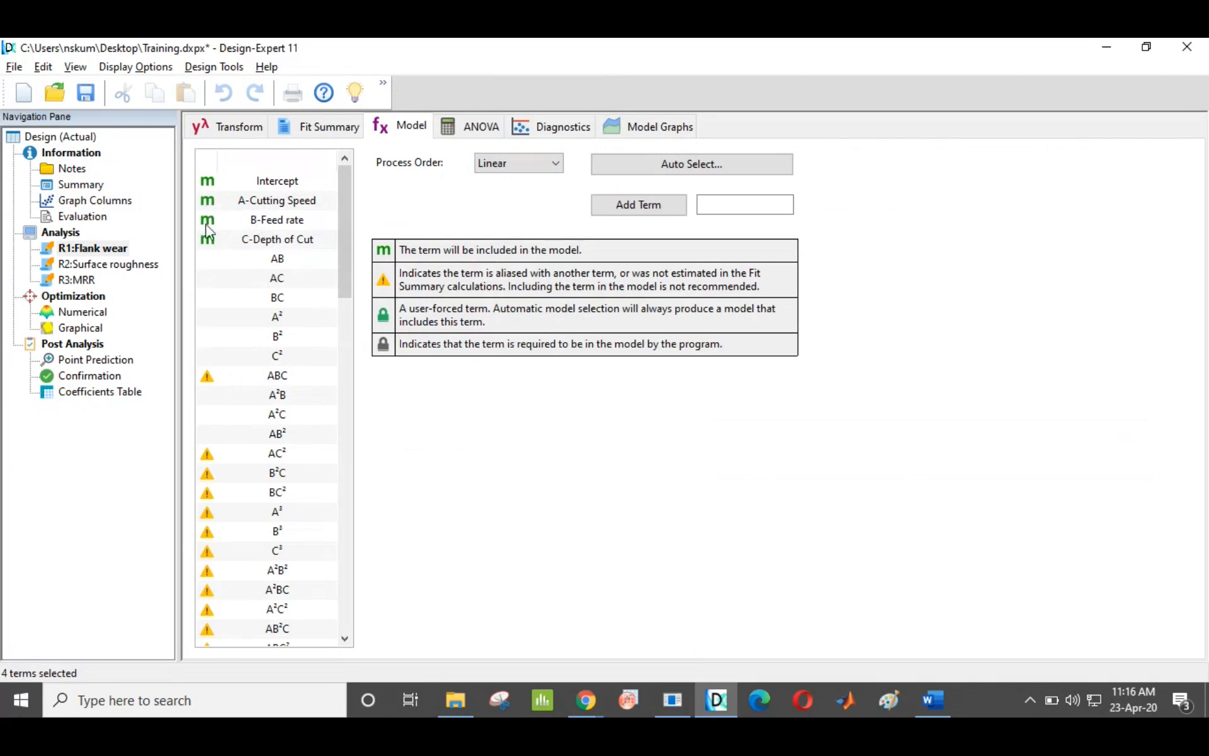
Open the ANOVA for the linear flank wear model and inspect the cutting speed, feed rate and depth of cut rows
click(480, 132)
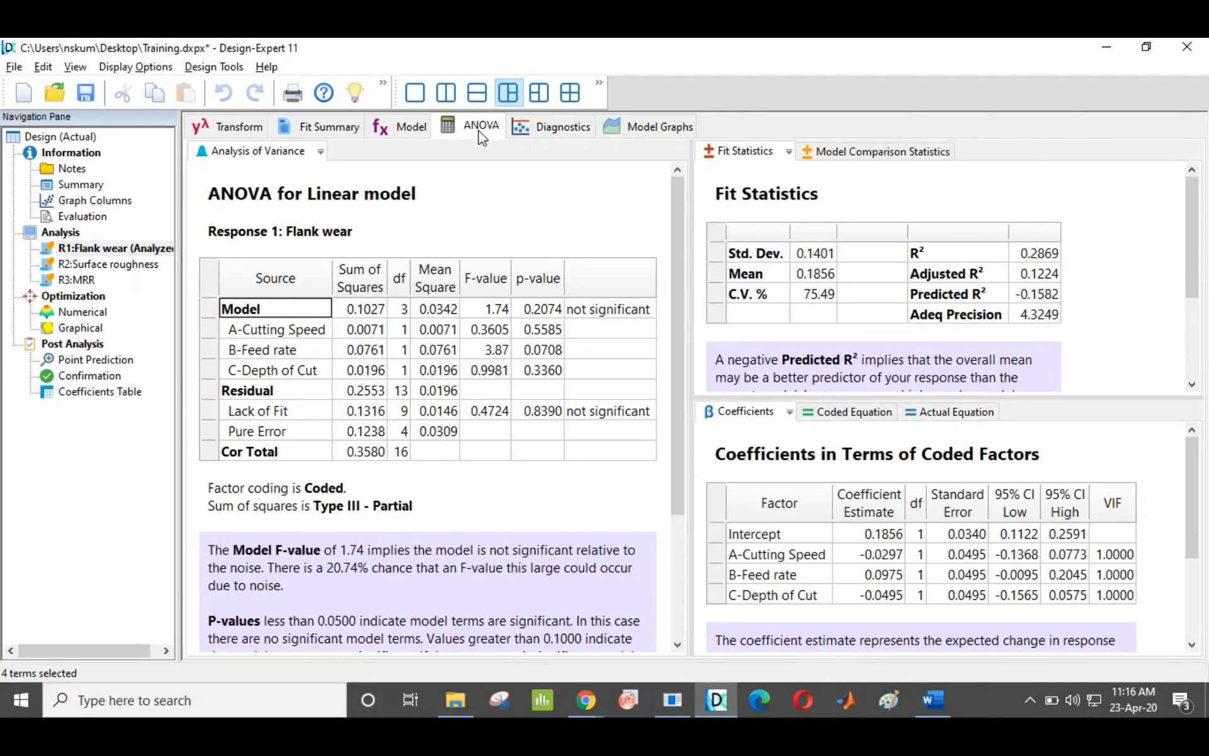
click(266, 328)
click(266, 349)
click(271, 370)
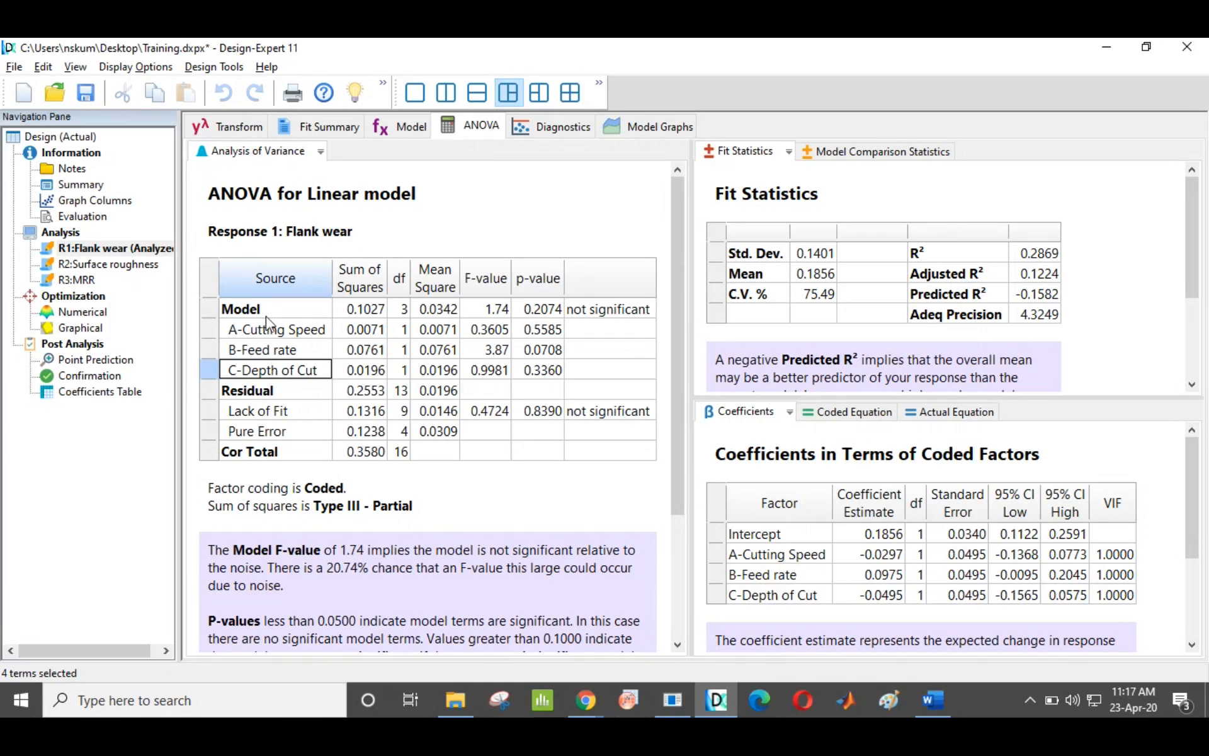
Check the significance of the model and the lack of fit in the linear flank wear ANOVA table
click(625, 312)
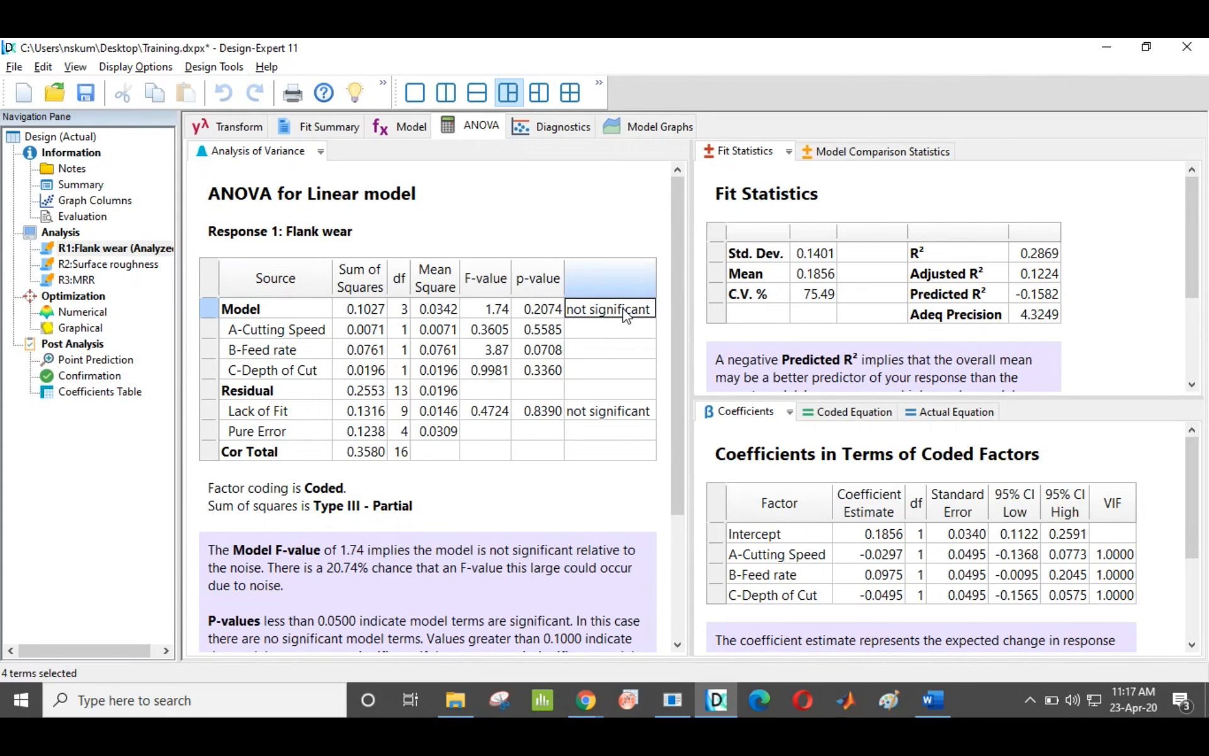
click(581, 414)
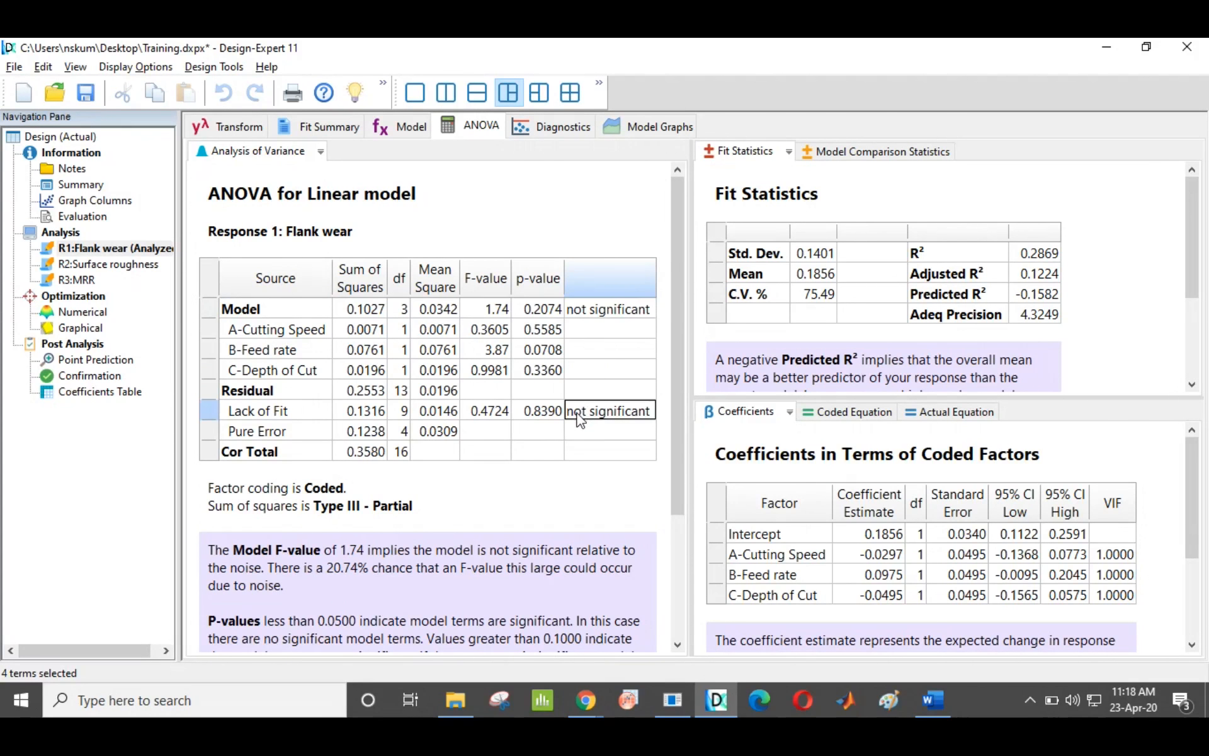
click(276, 414)
drag(275, 413, 587, 411)
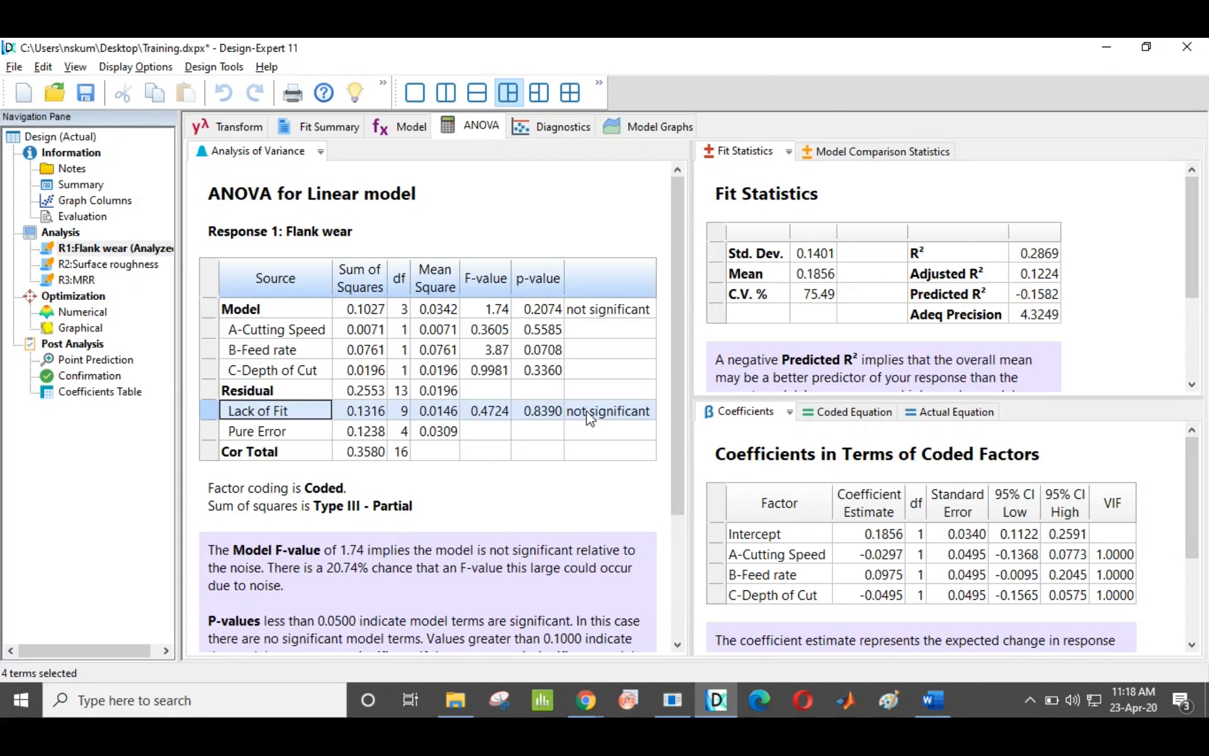
click(235, 312)
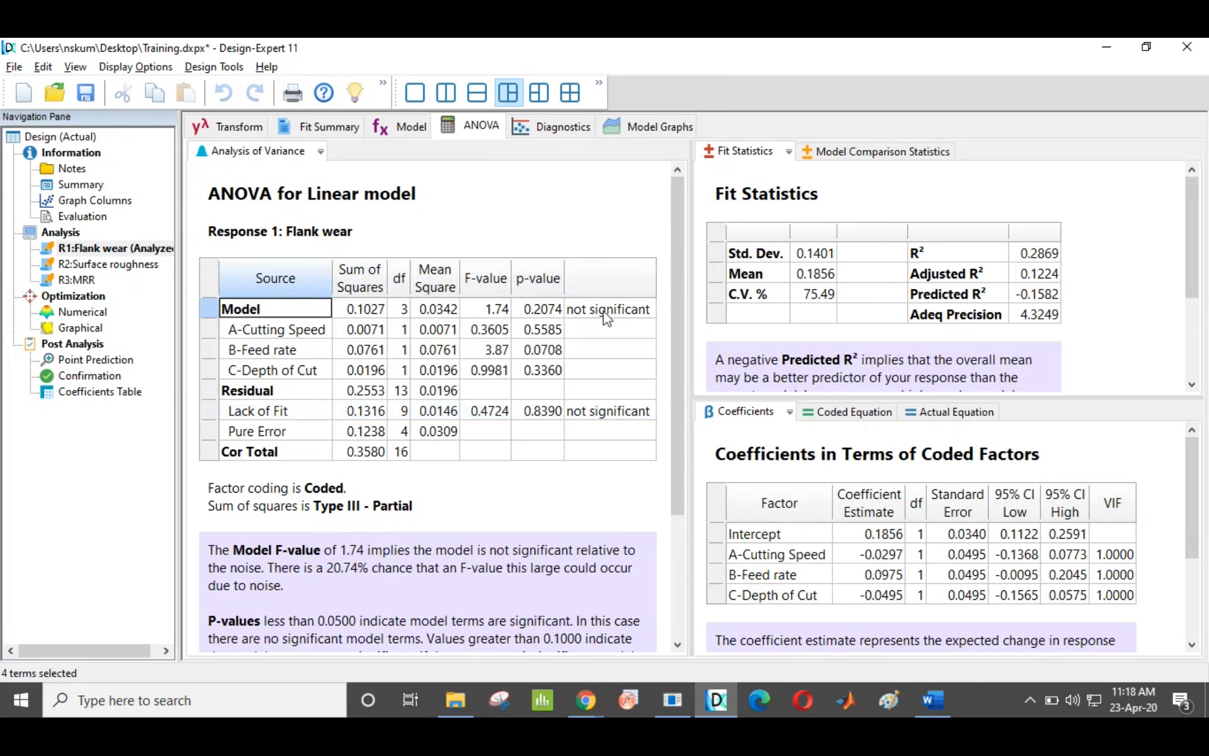
click(585, 312)
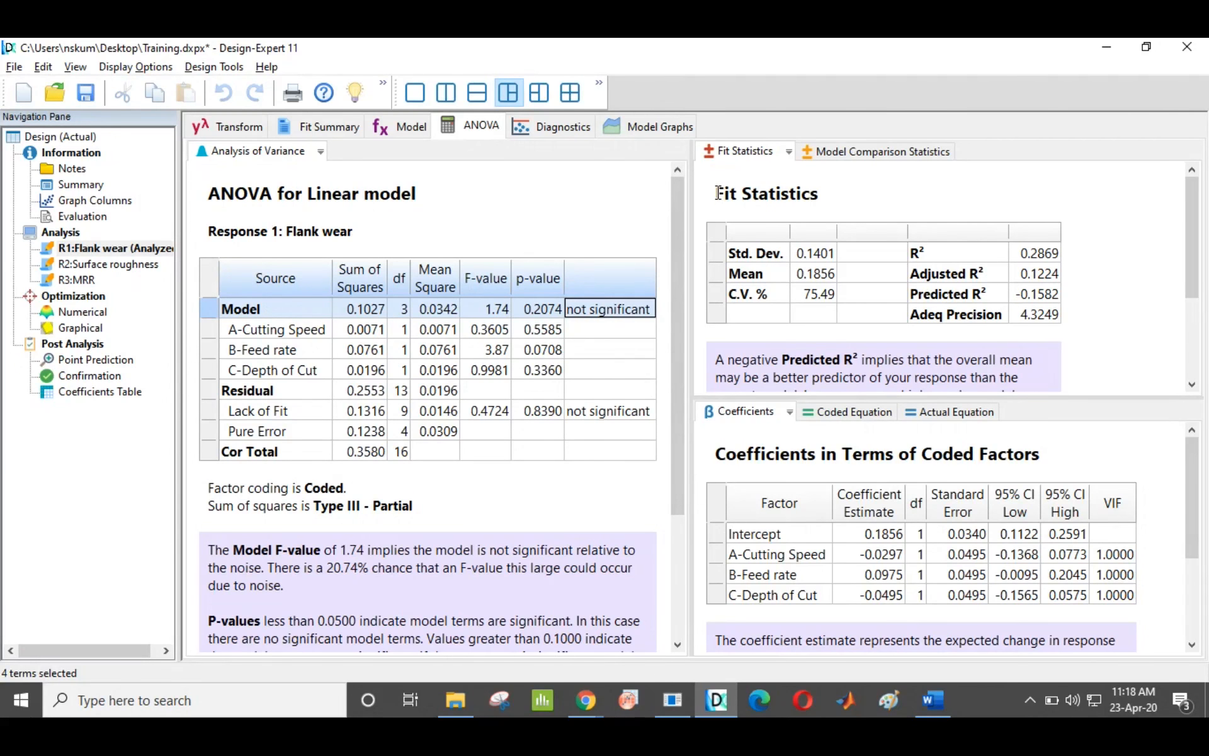
Examine the R², adjusted R², predicted R² and Adeq Precision in the linear model's fit statistics
drag(717, 193, 881, 211)
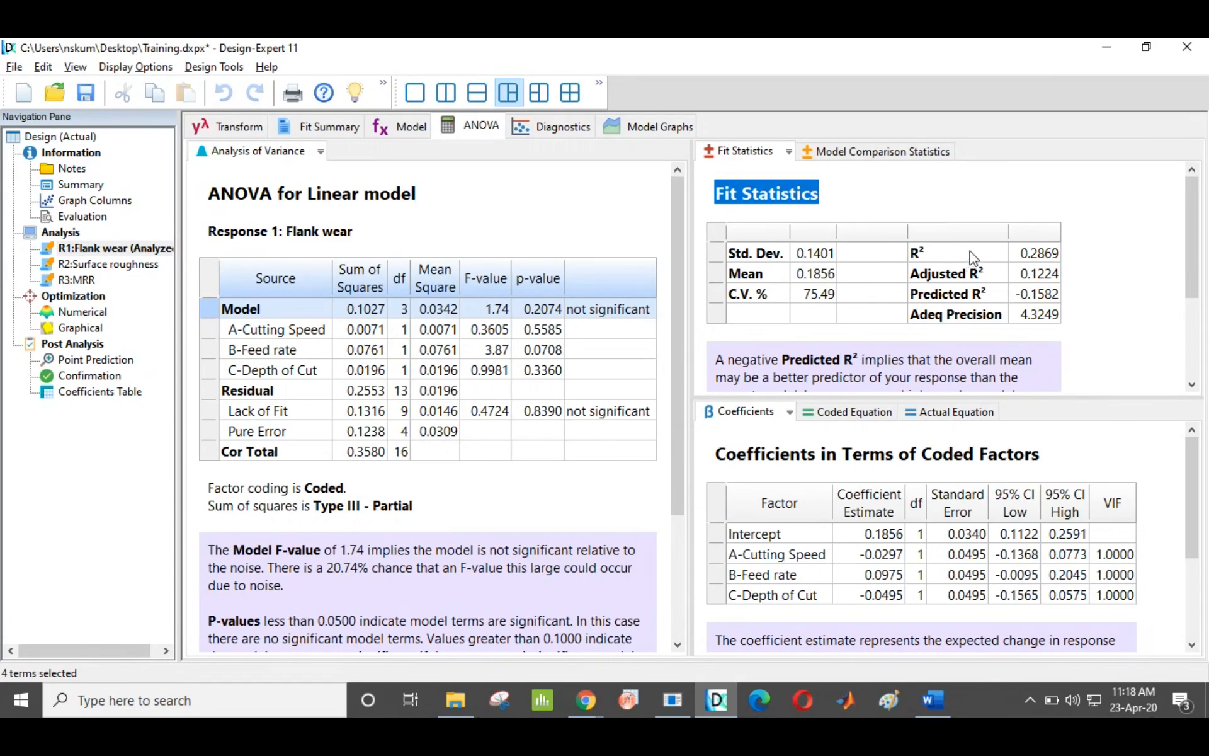
drag(973, 258, 1043, 325)
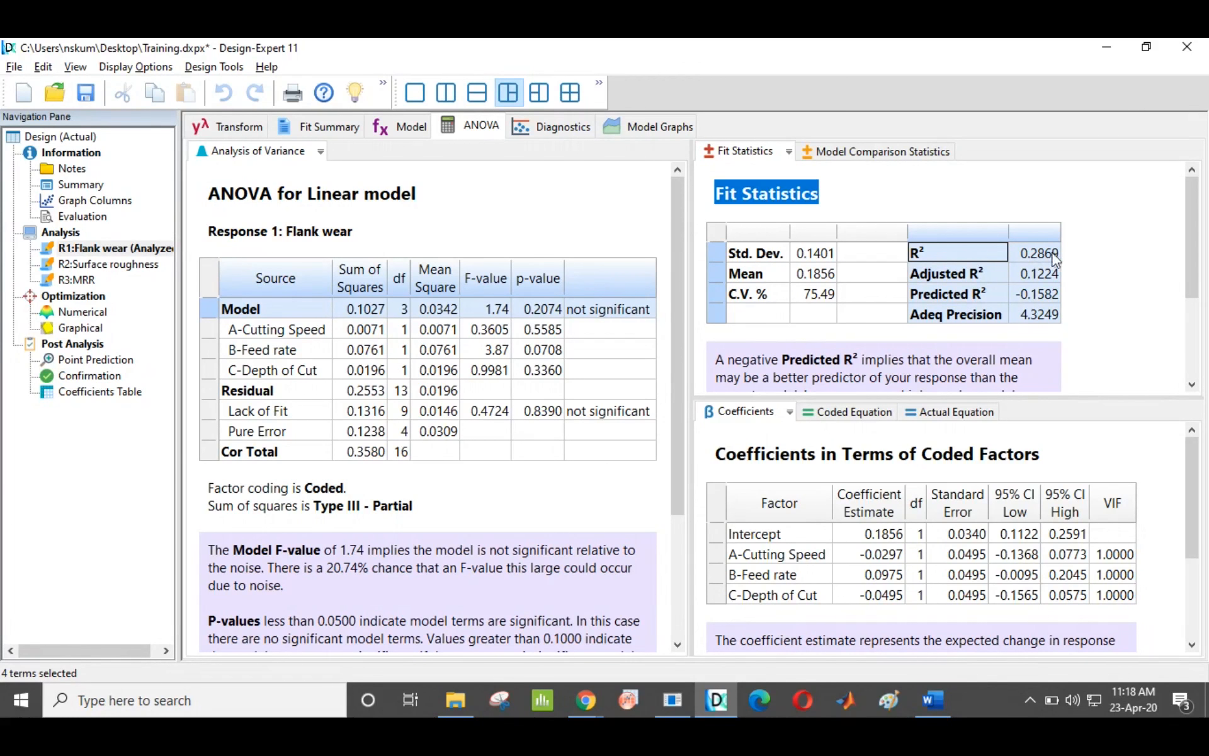
key(Right)
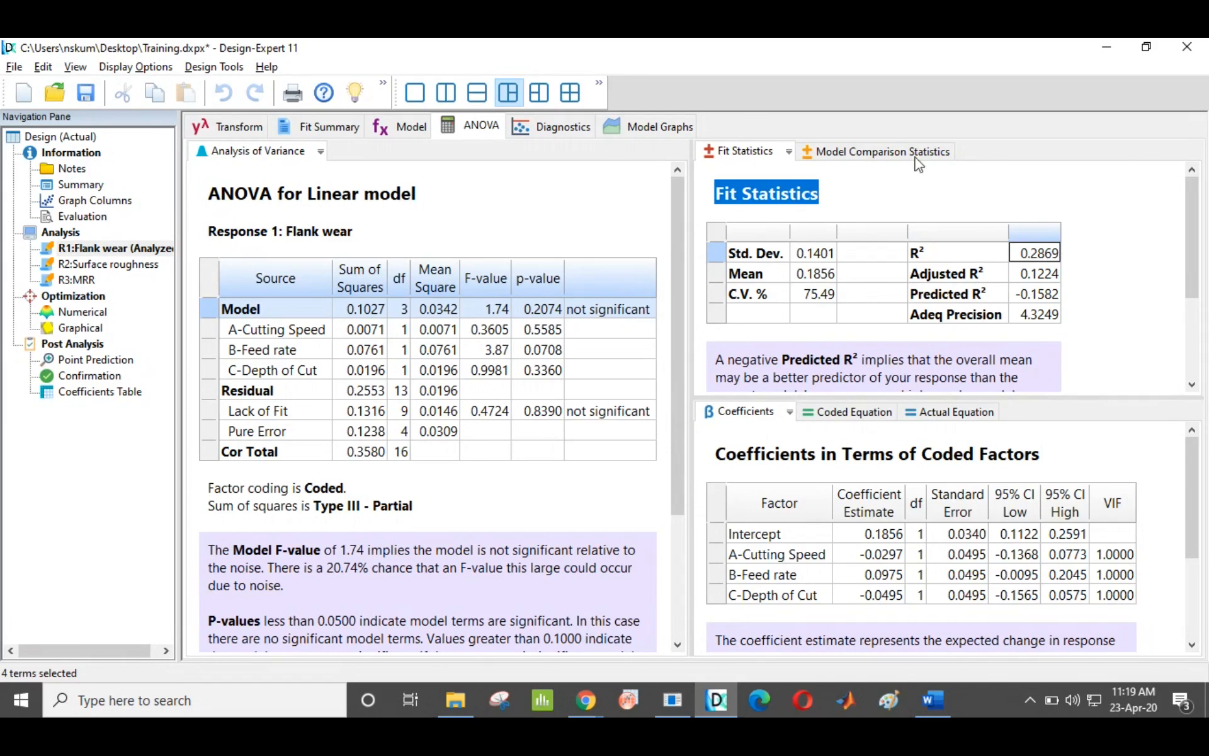
Set the flank wear model's process order to 2FI and open its ANOVA to review the fit statistics
click(396, 125)
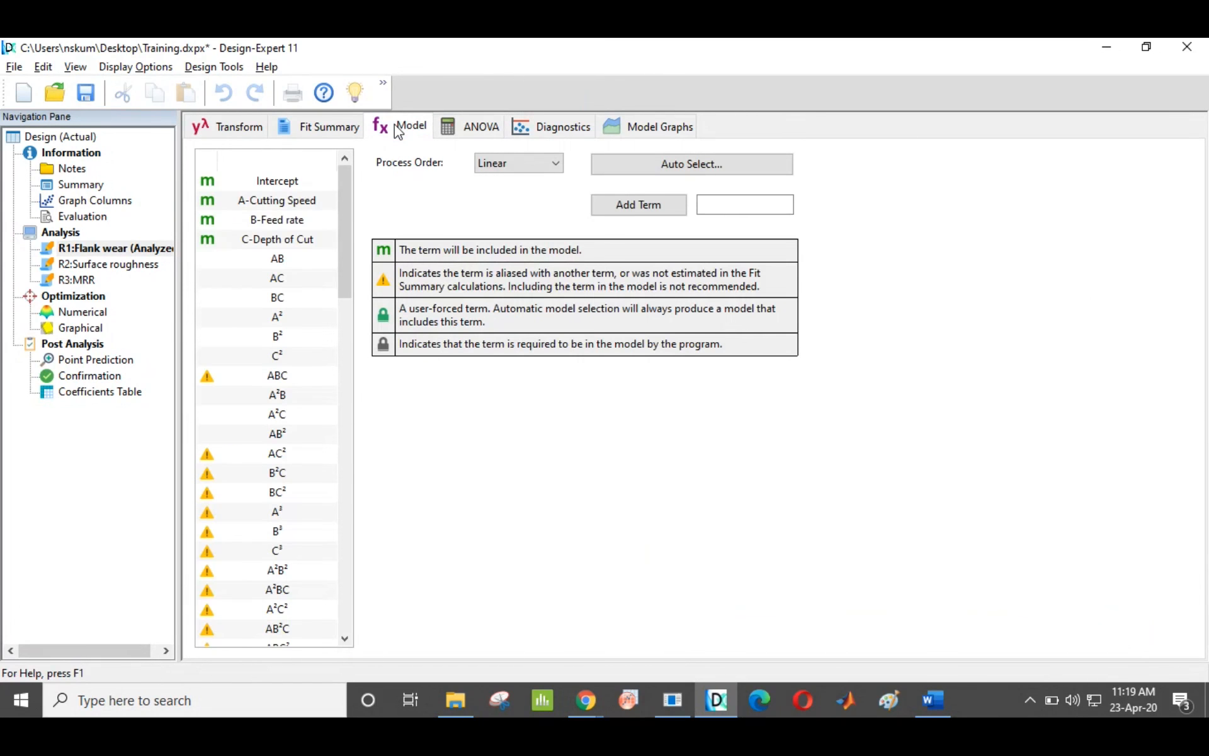
click(504, 163)
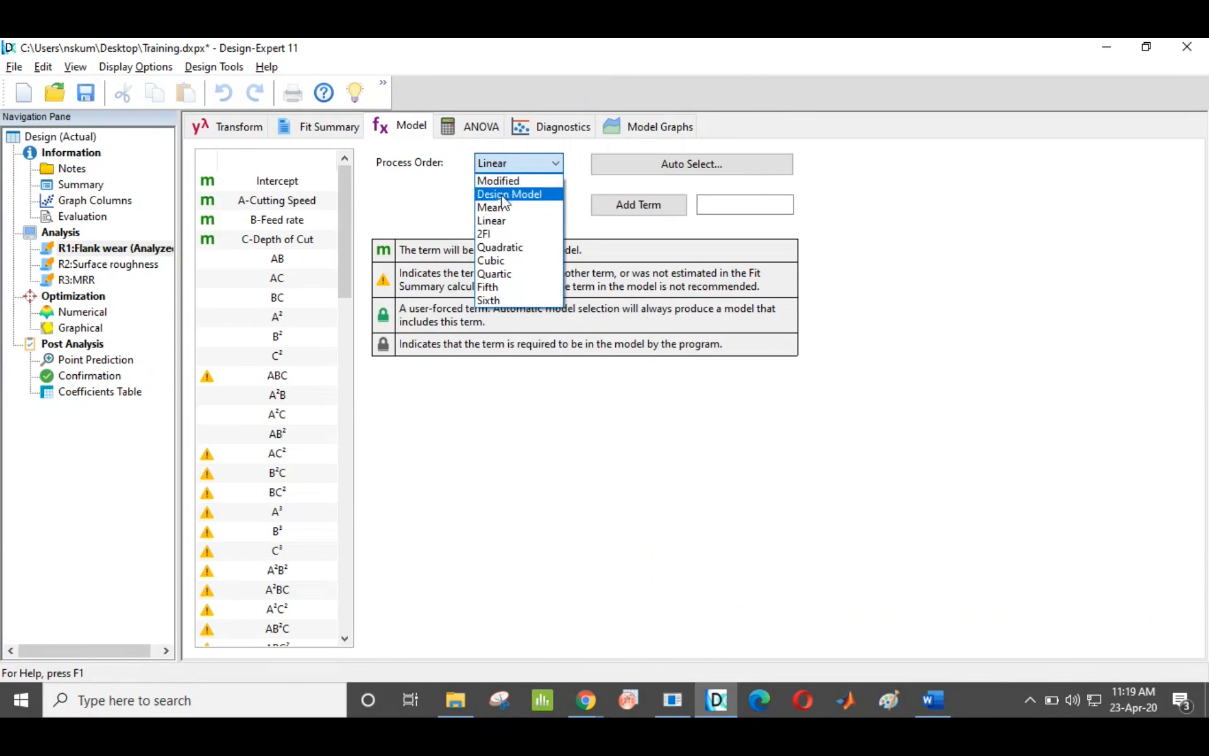
click(499, 237)
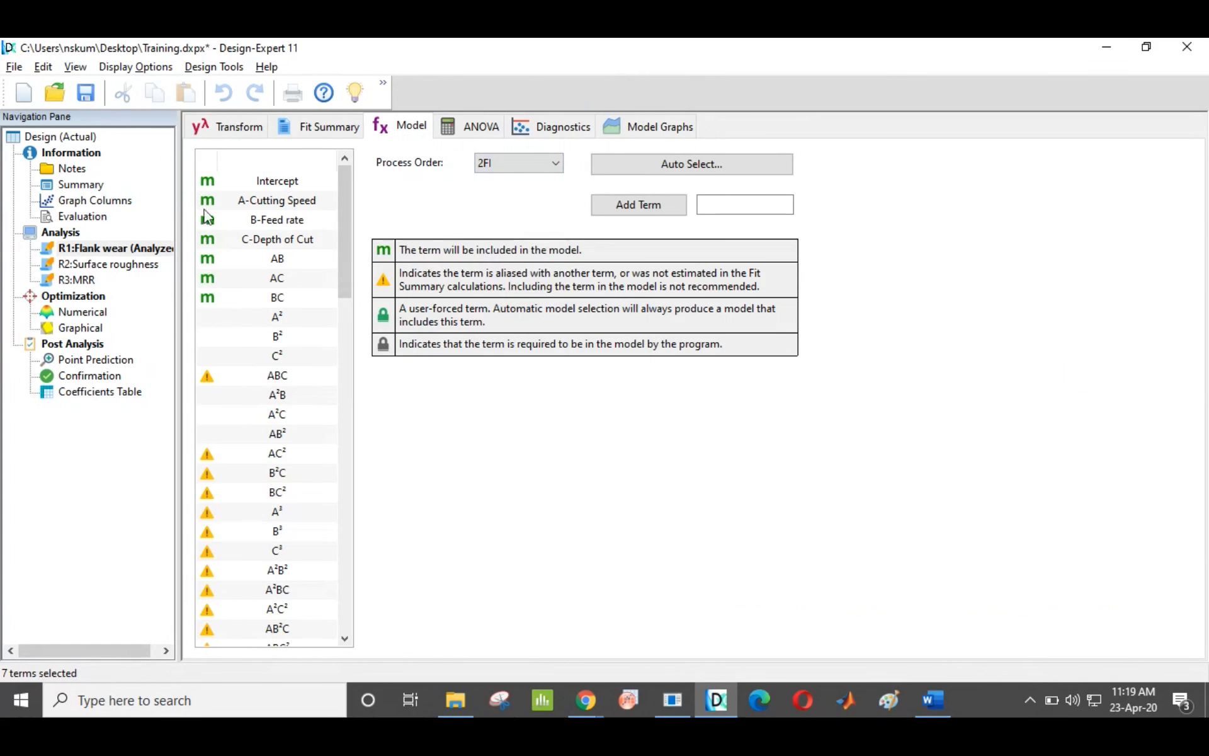
click(480, 129)
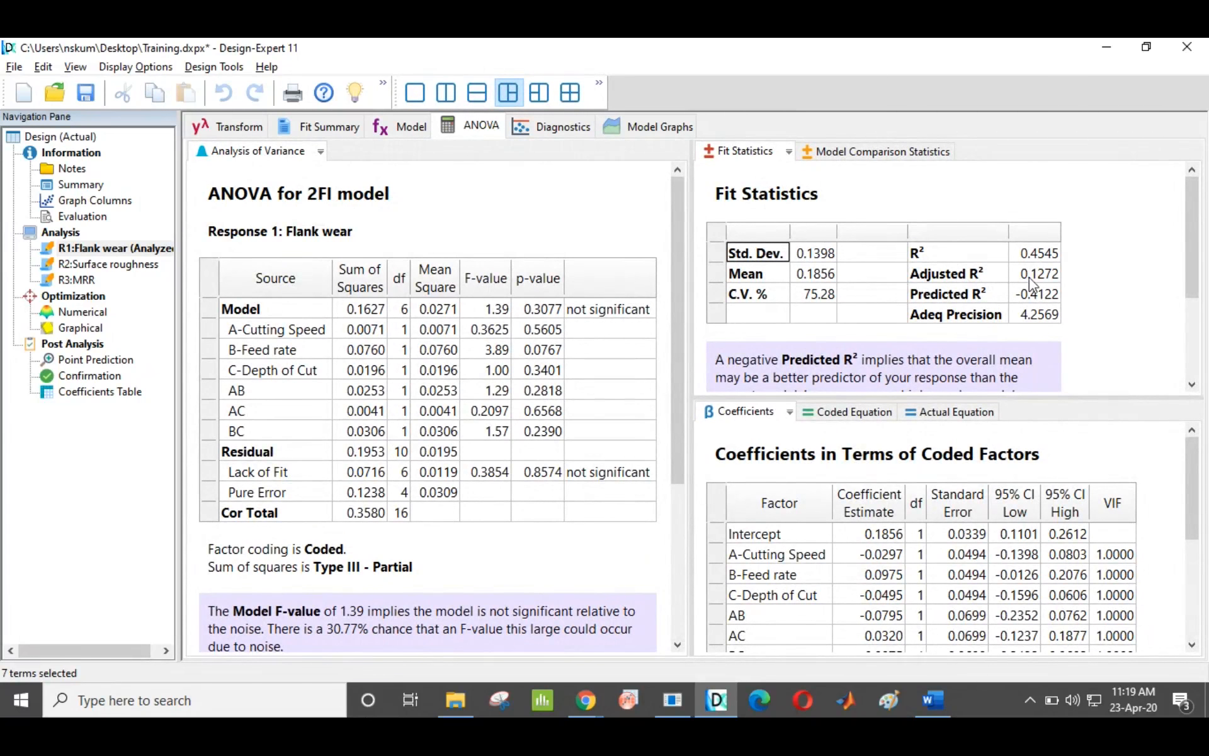
drag(719, 195, 822, 200)
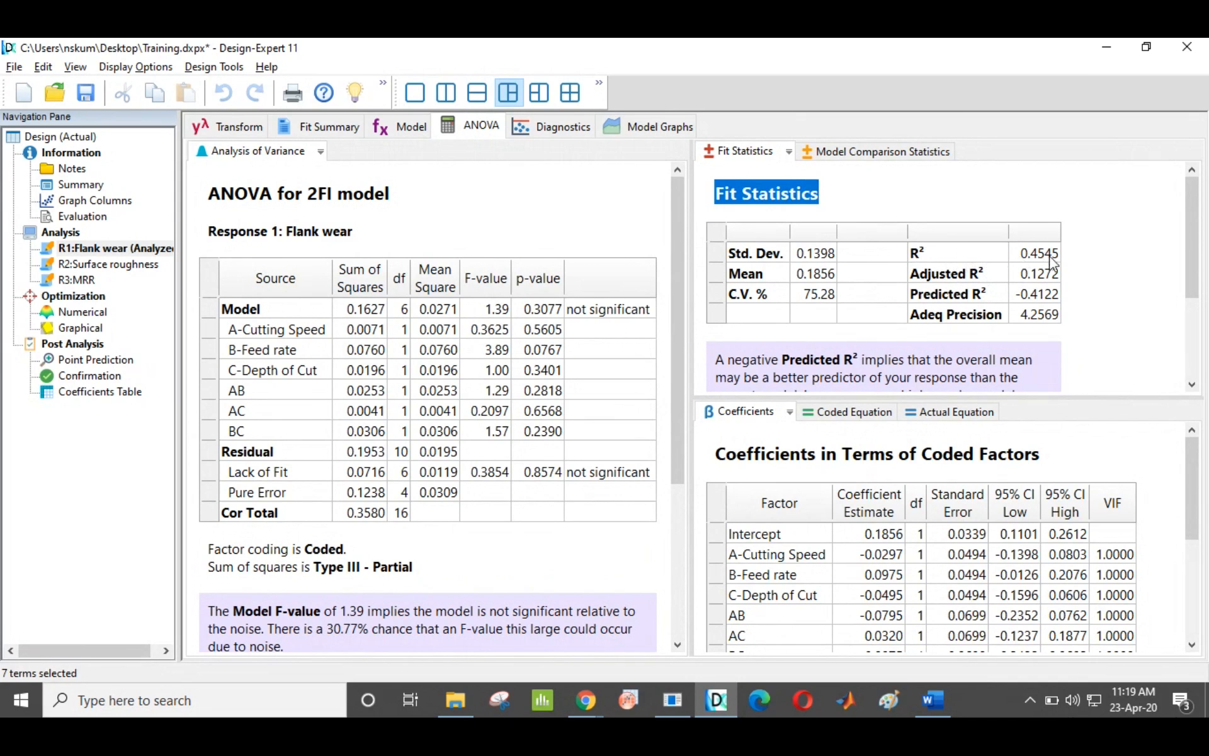
Inspect the R² value, the model significance and the factor and interaction rows in the 2FI flank wear ANOVA
click(1024, 257)
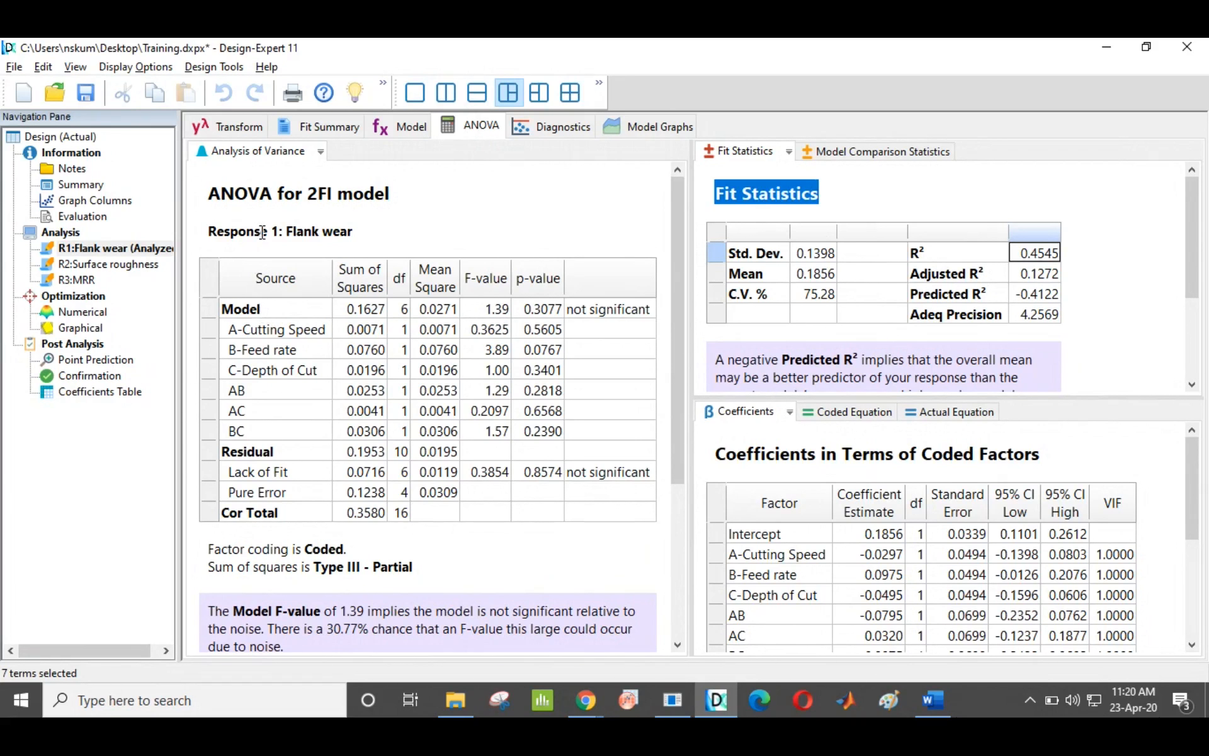
drag(208, 193, 406, 200)
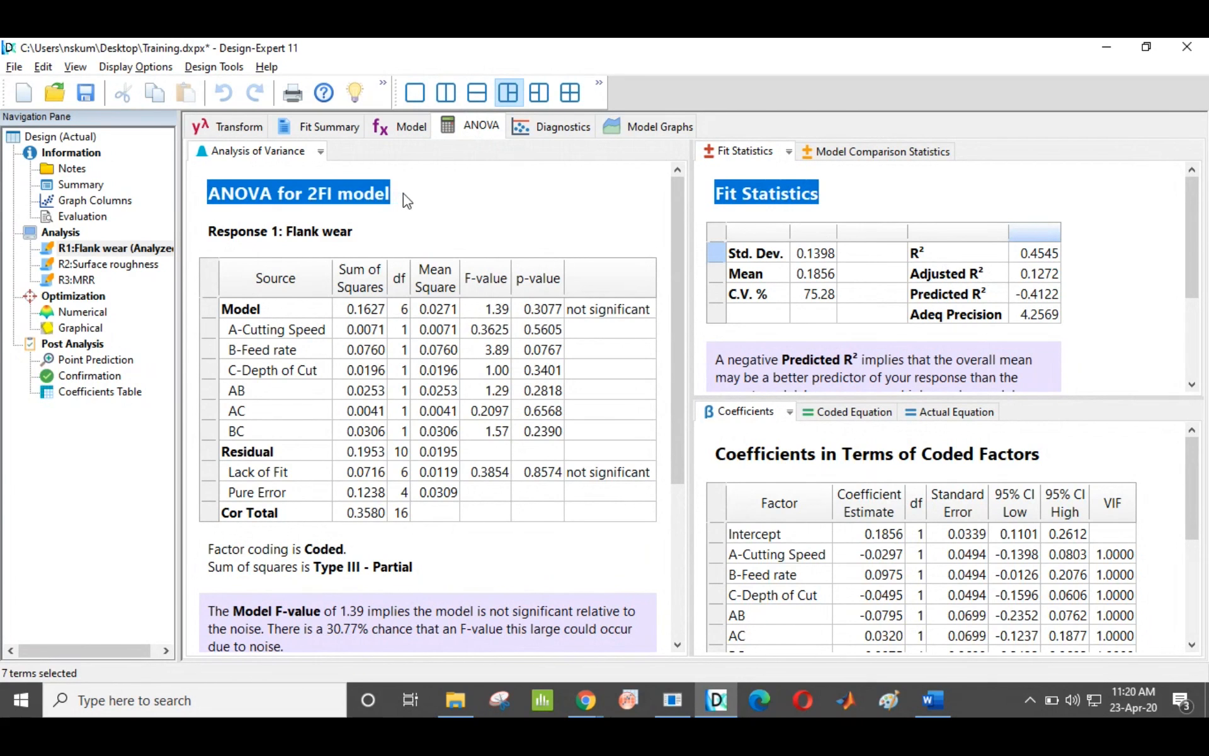
click(409, 200)
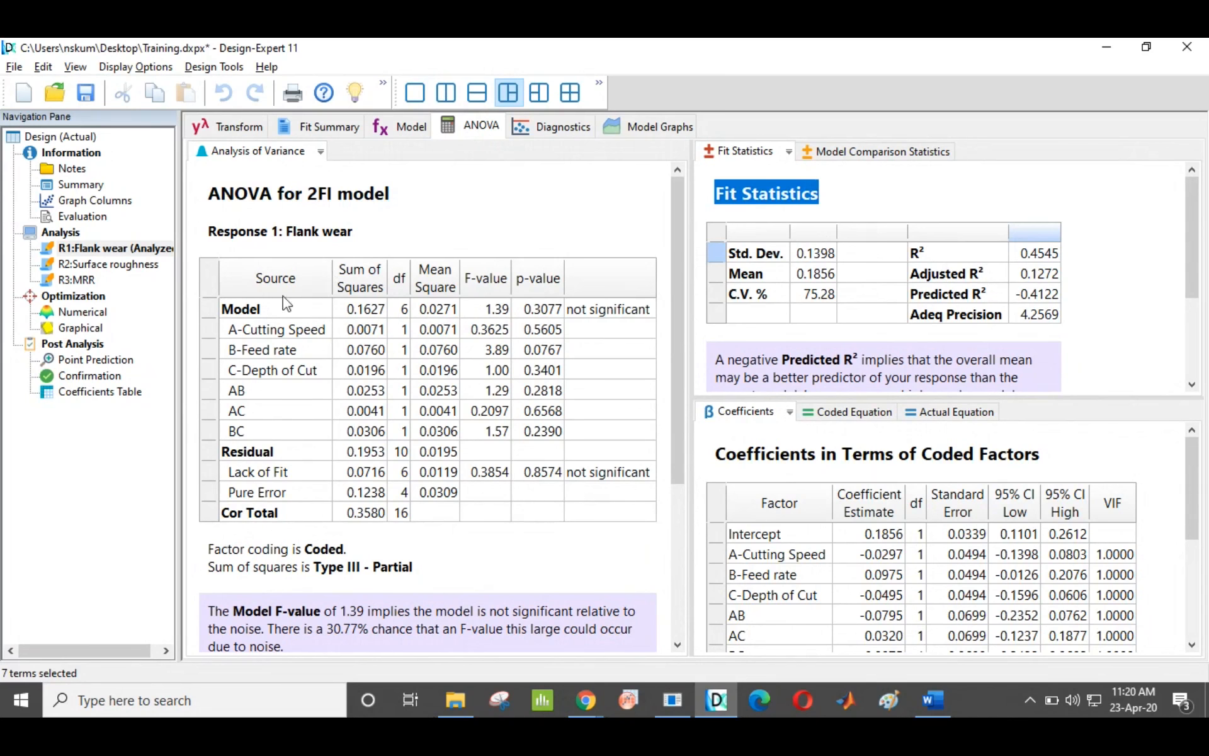
click(255, 313)
drag(255, 313, 624, 315)
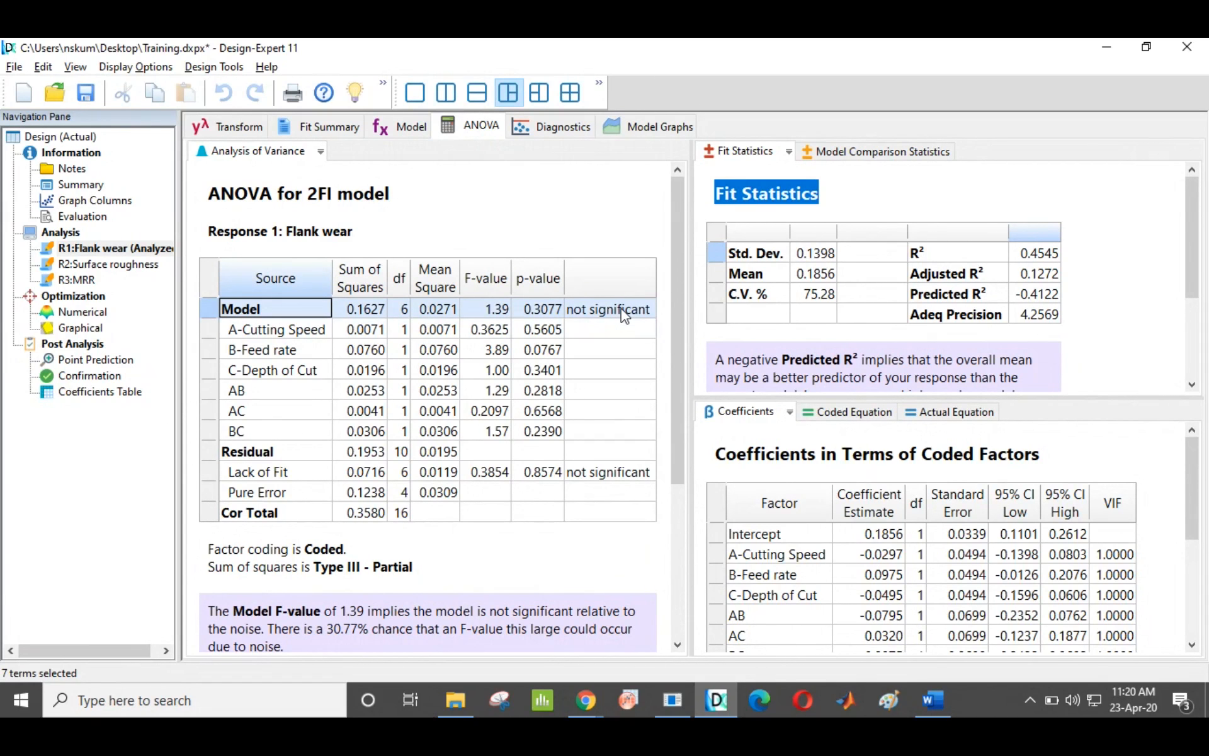
drag(272, 332, 251, 435)
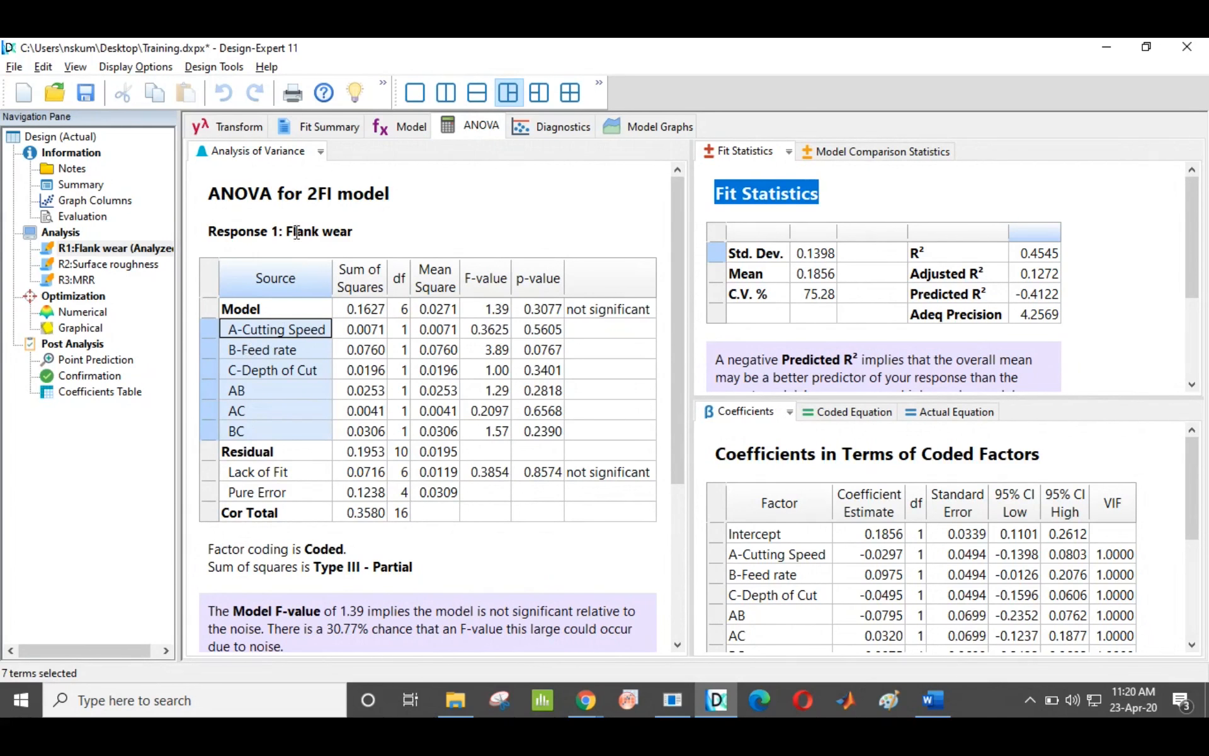
Set the flank wear model's process order to Linear and open its ANOVA to read the fit statistics note
click(414, 129)
click(497, 169)
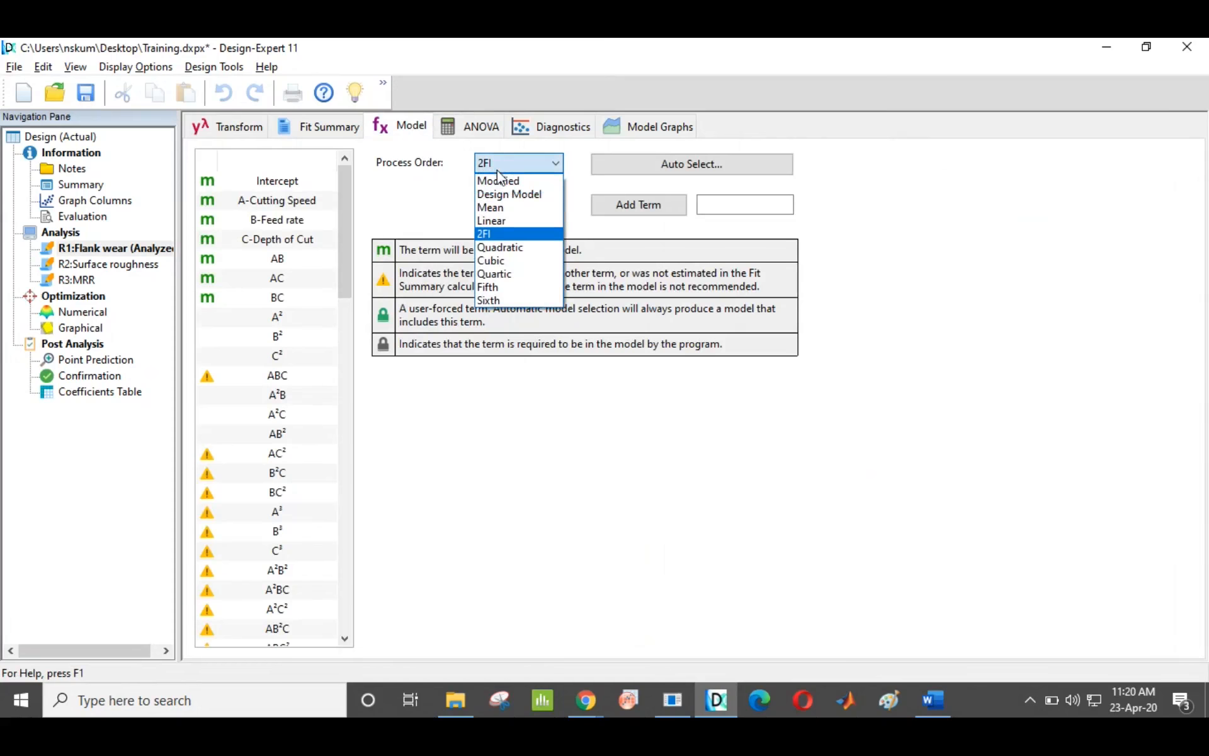
click(503, 210)
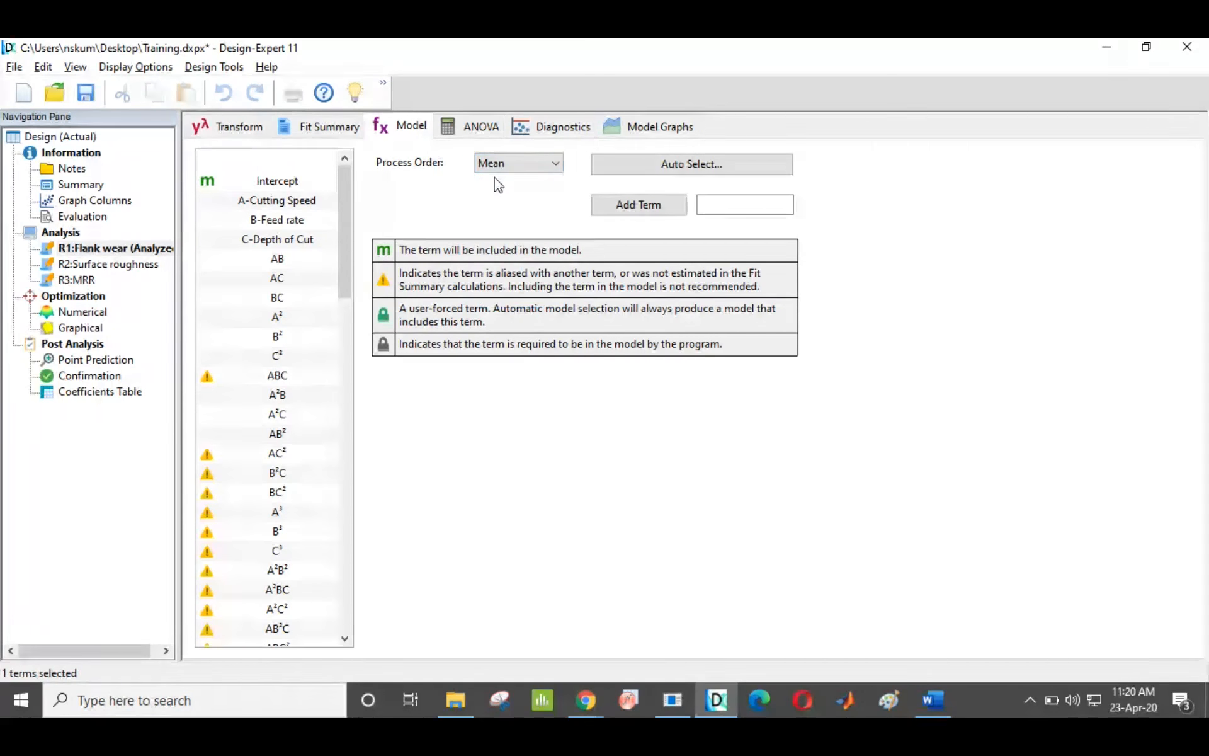
click(497, 165)
click(504, 221)
click(482, 131)
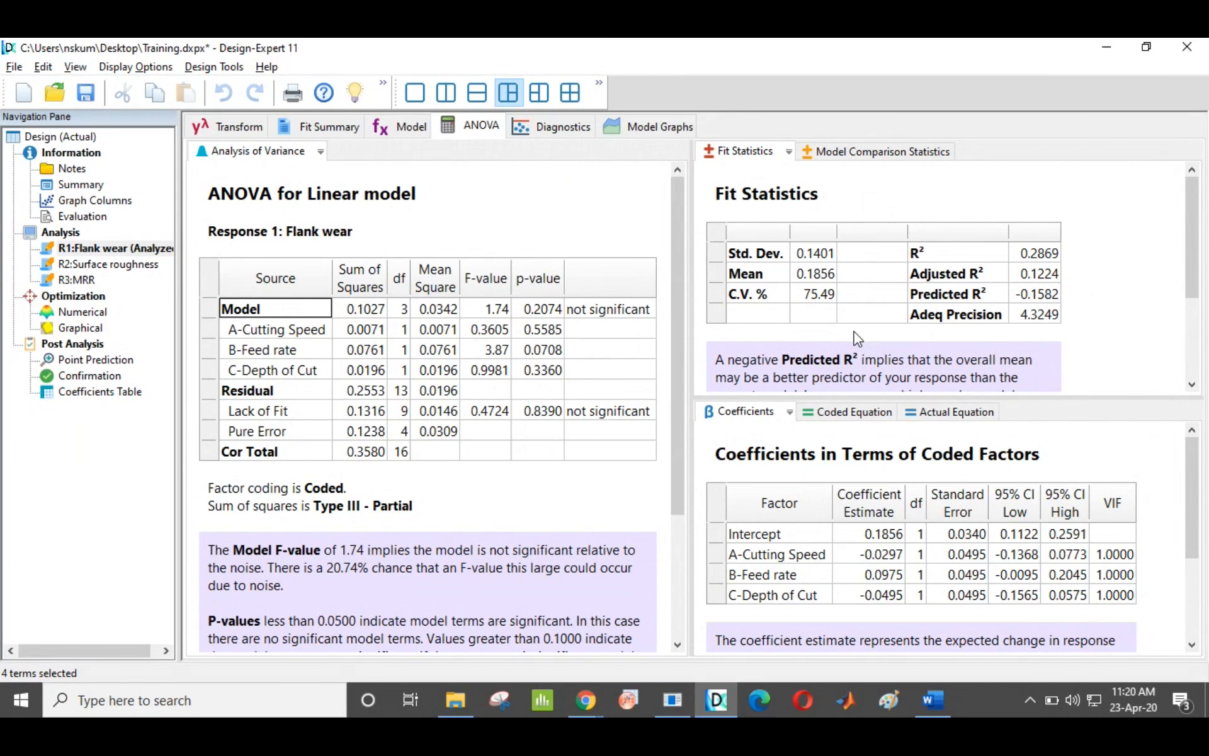
scroll(855, 334, down, 1)
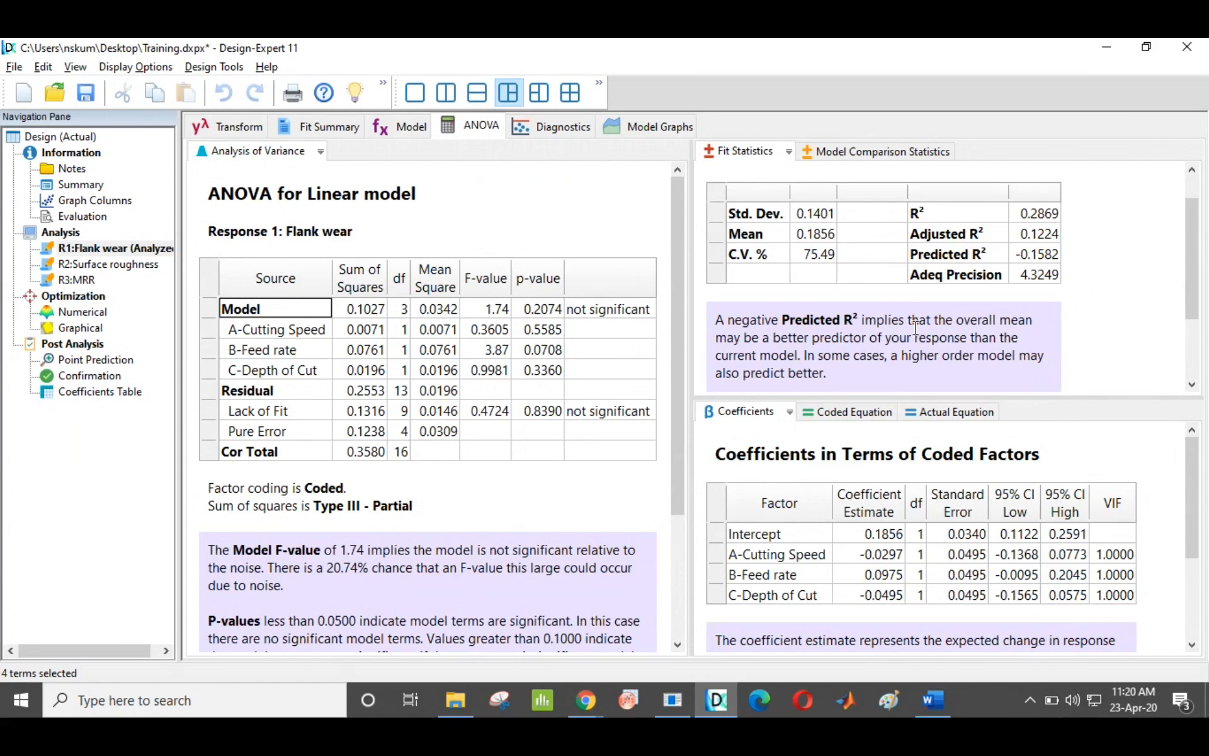
scroll(783, 287, up, 1)
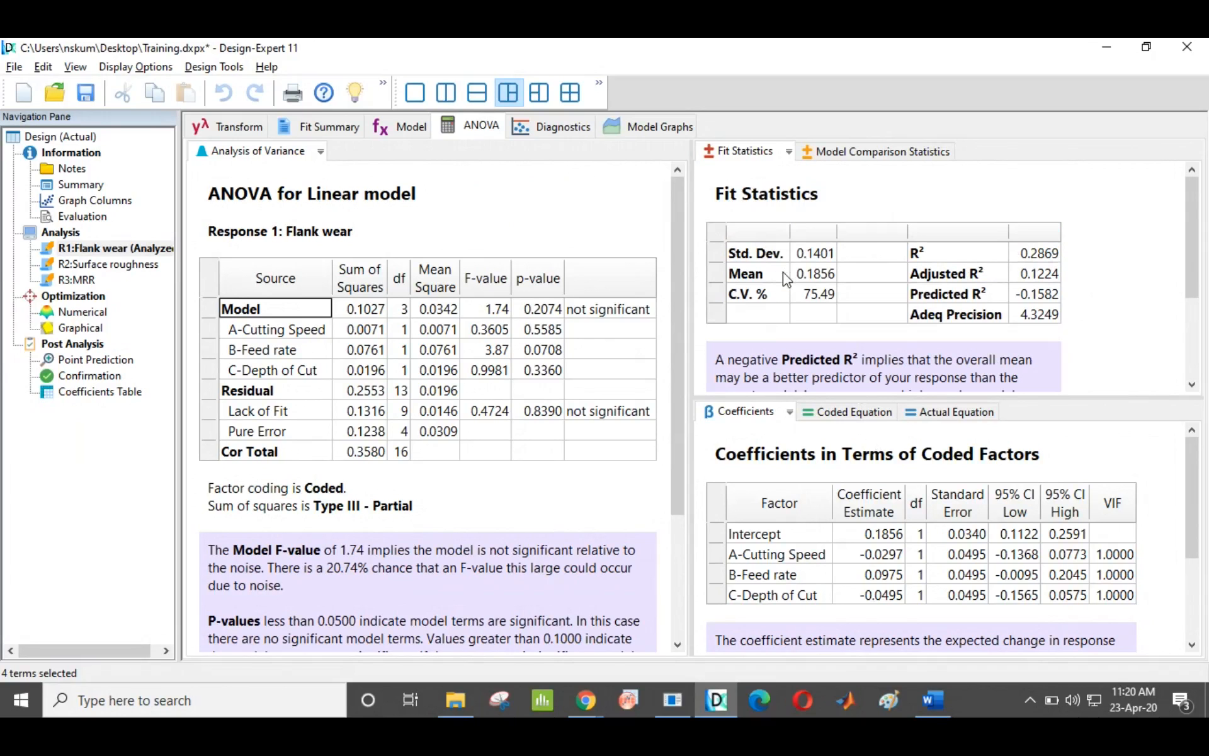
Compare the linear flank wear model's coded coefficients with its final equations in coded and actual factors
drag(716, 455, 1043, 468)
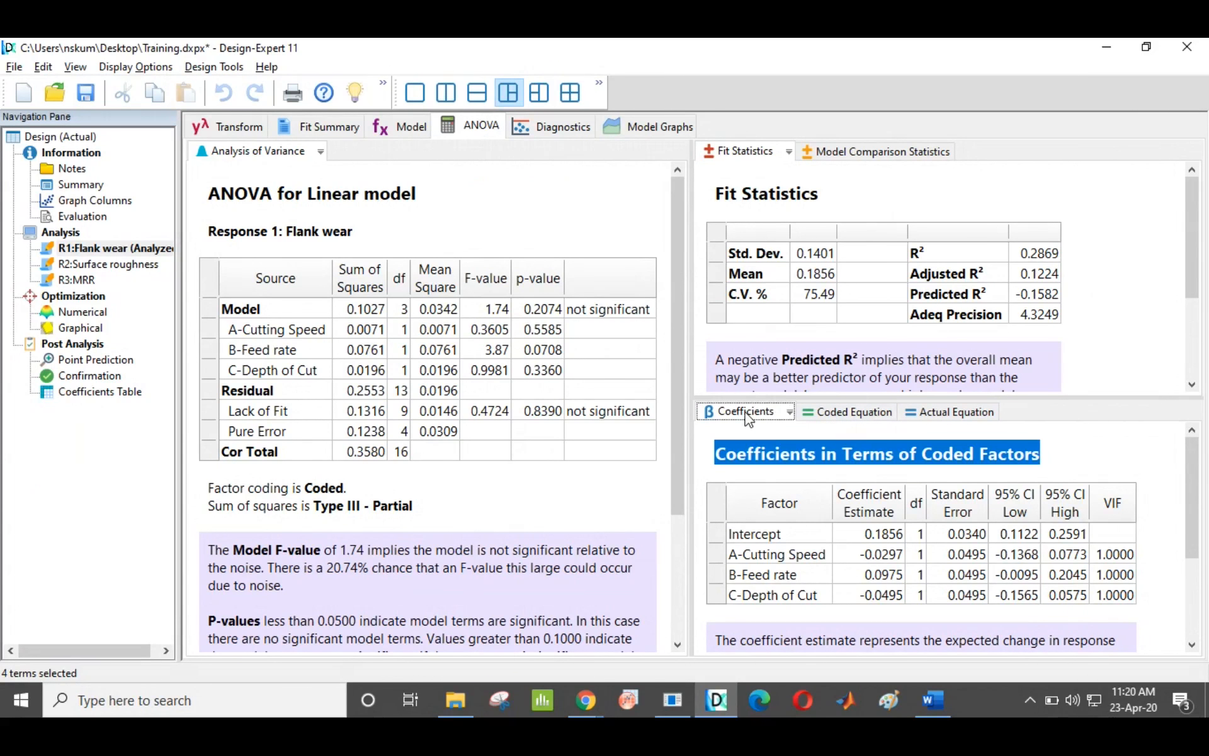
click(845, 417)
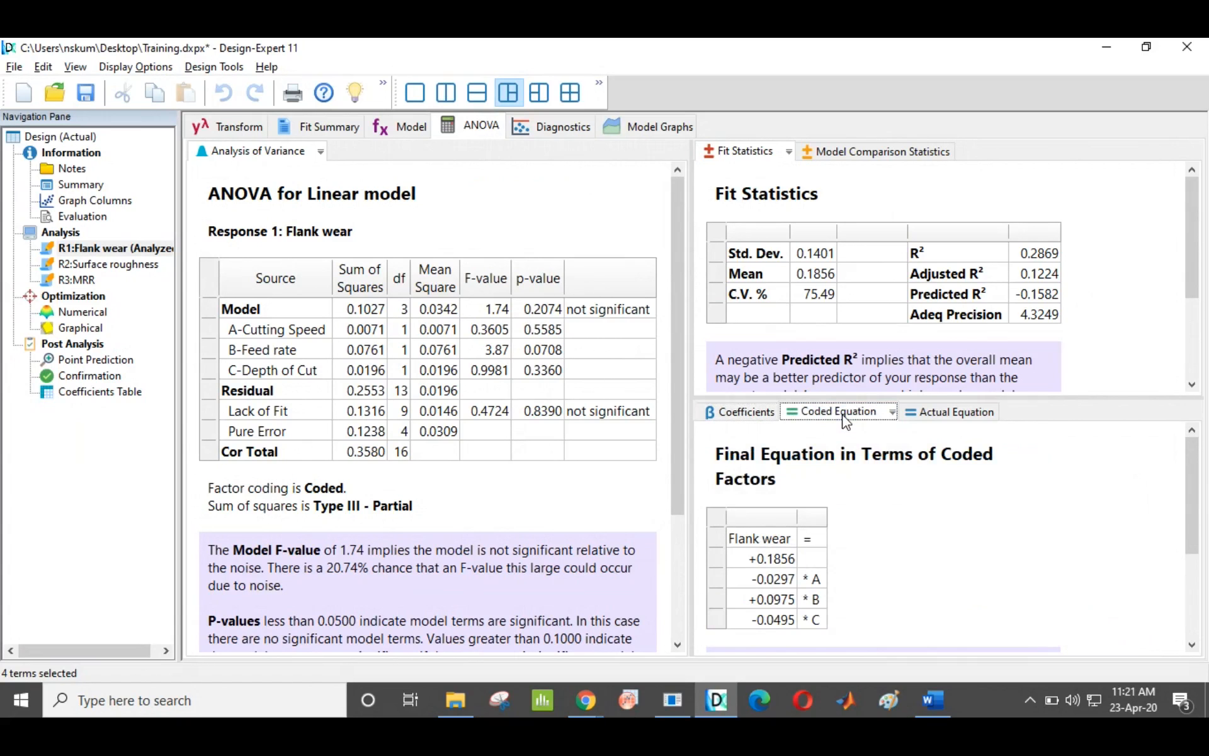
click(938, 416)
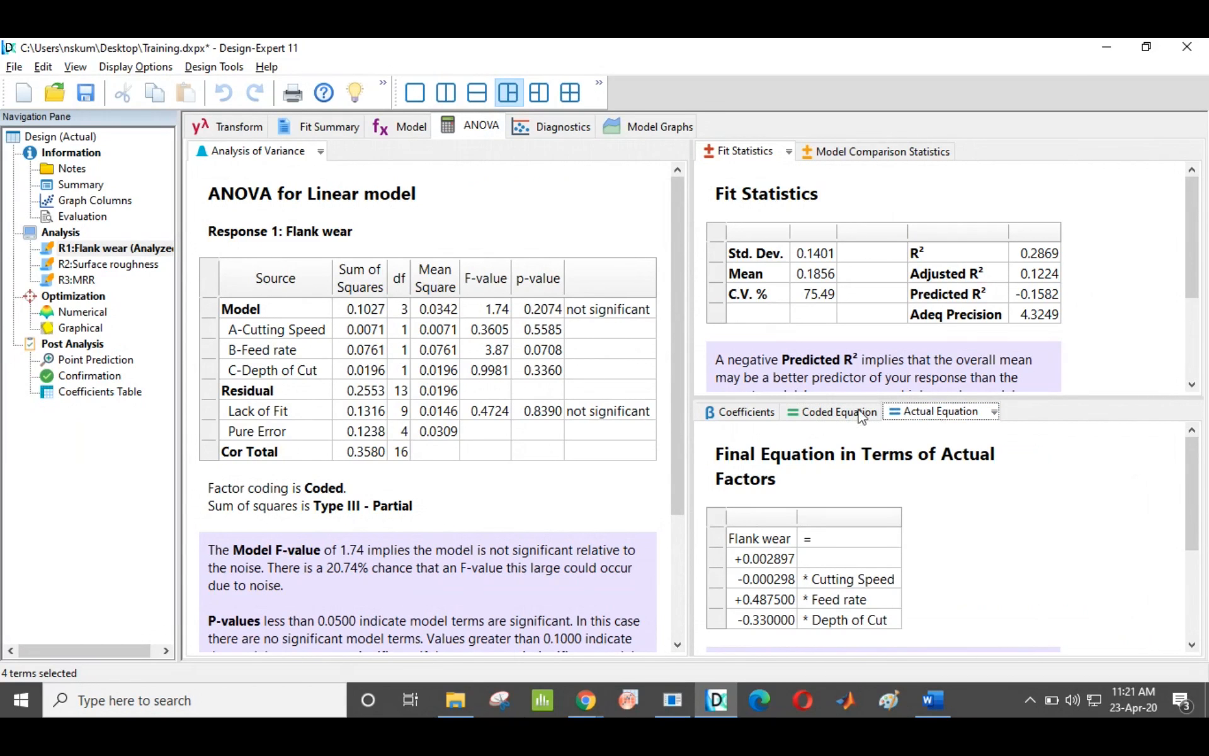
click(743, 414)
click(819, 412)
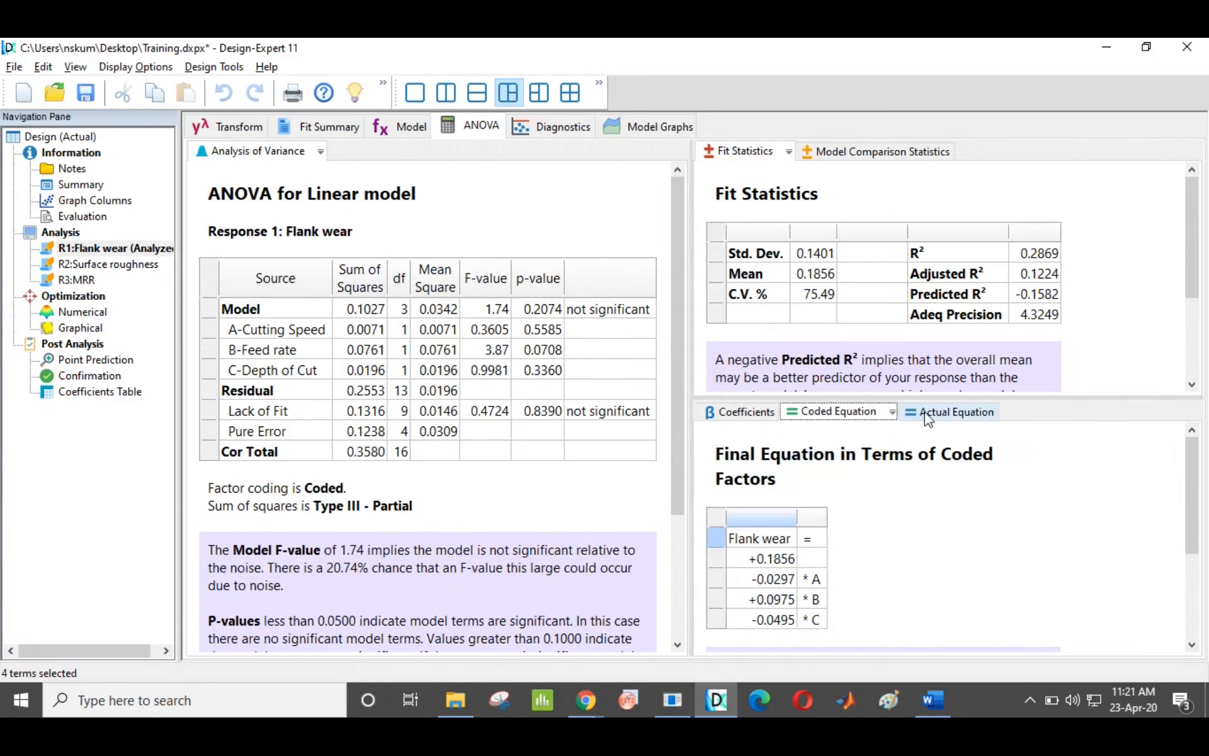
click(943, 416)
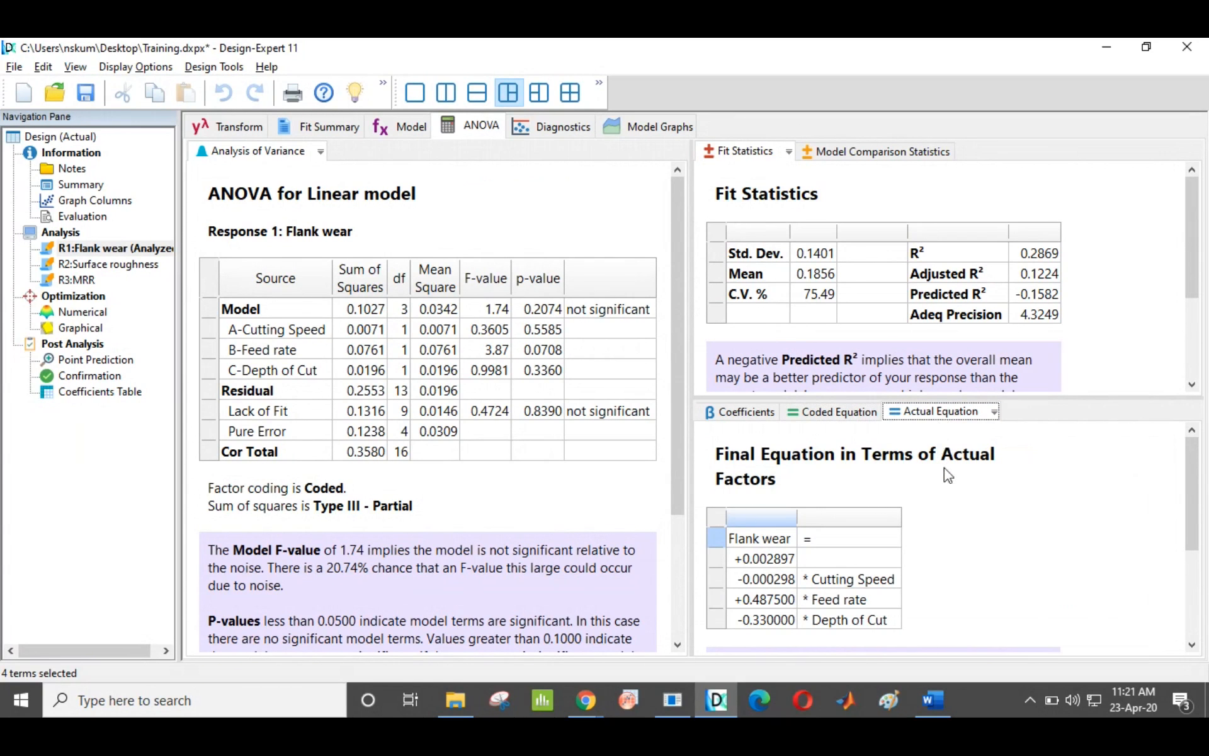
Read the linear flank wear equation in terms of actual factors and its explanatory note
scroll(956, 534, down, 1)
scroll(956, 535, down, 1)
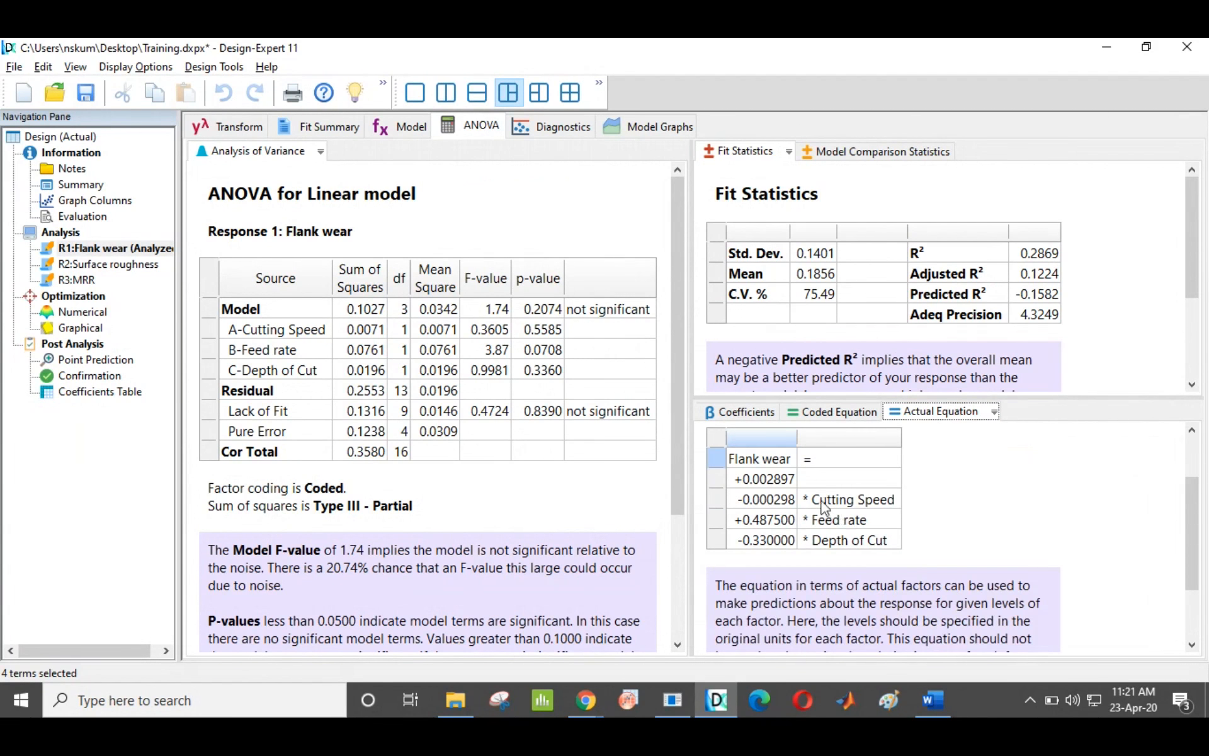
drag(733, 466, 882, 543)
click(778, 462)
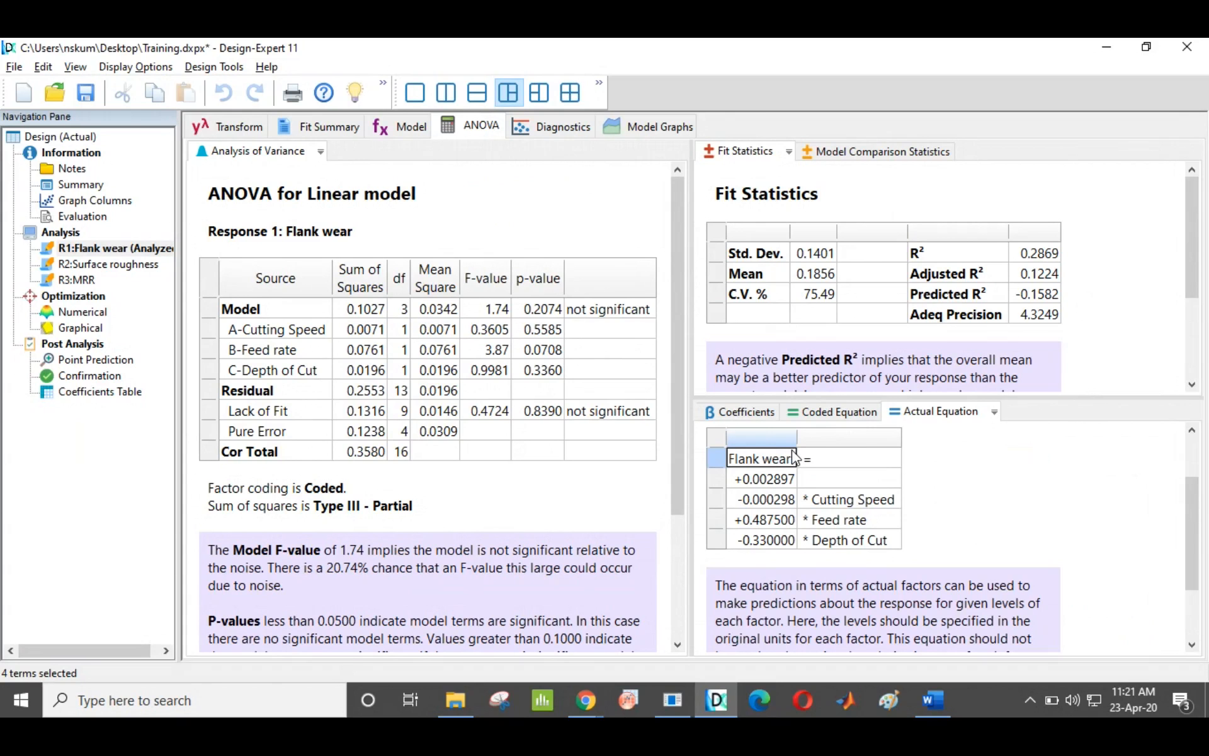
scroll(795, 457, down, 2)
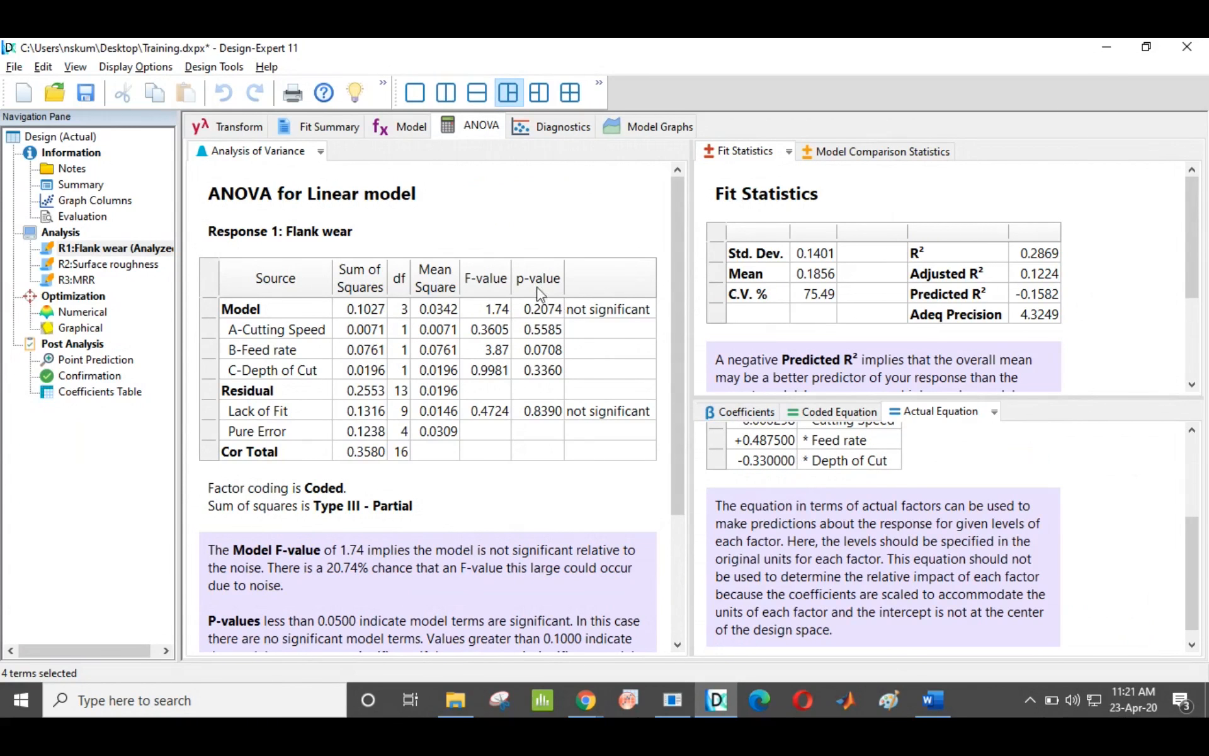
Set the flank wear model's process order to 2FI and recalculate its ANOVA
click(401, 130)
click(501, 165)
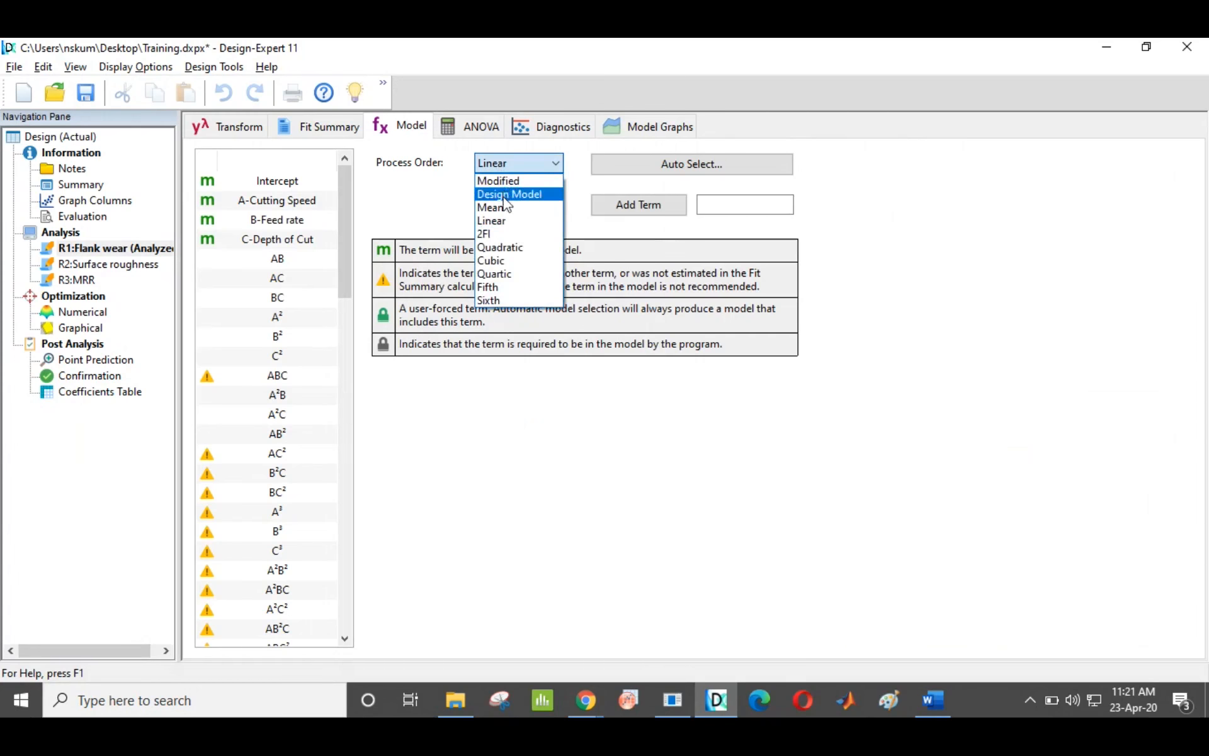
click(502, 233)
click(481, 129)
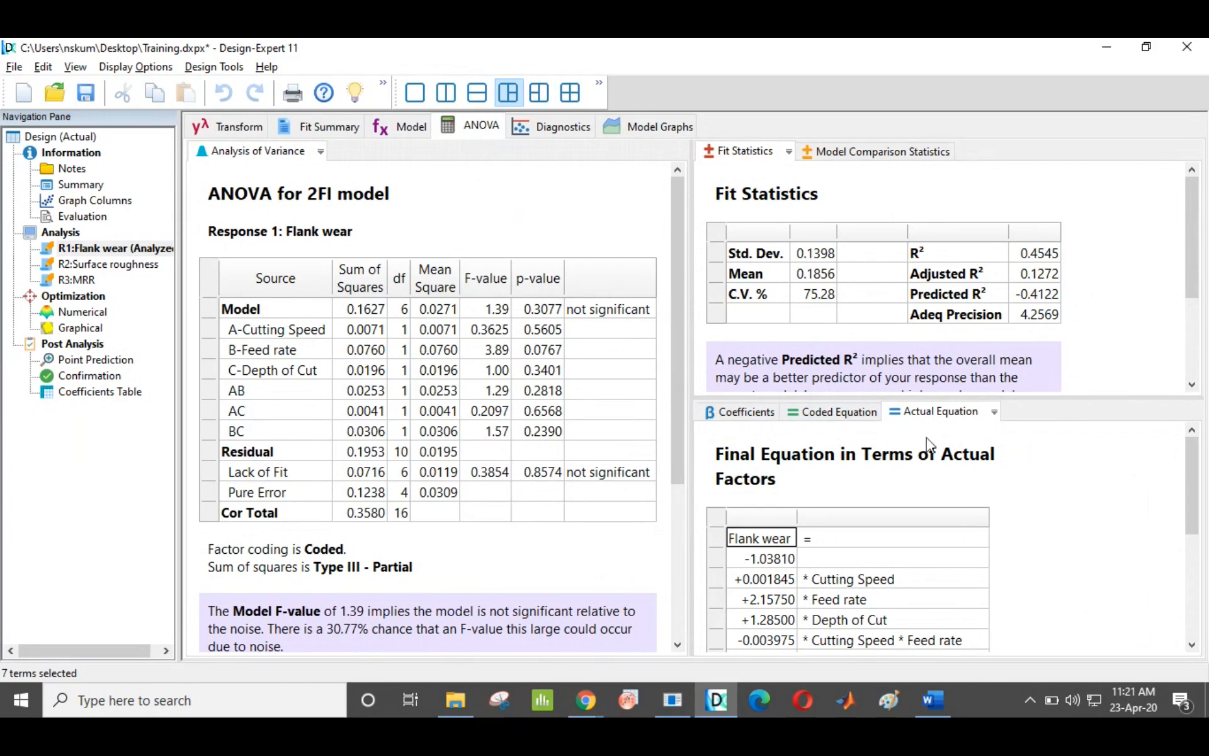
Examine the 2FI flank wear equation in actual factors, including the cutting speed, feed rate and depth of cut interaction terms
drag(717, 448, 833, 493)
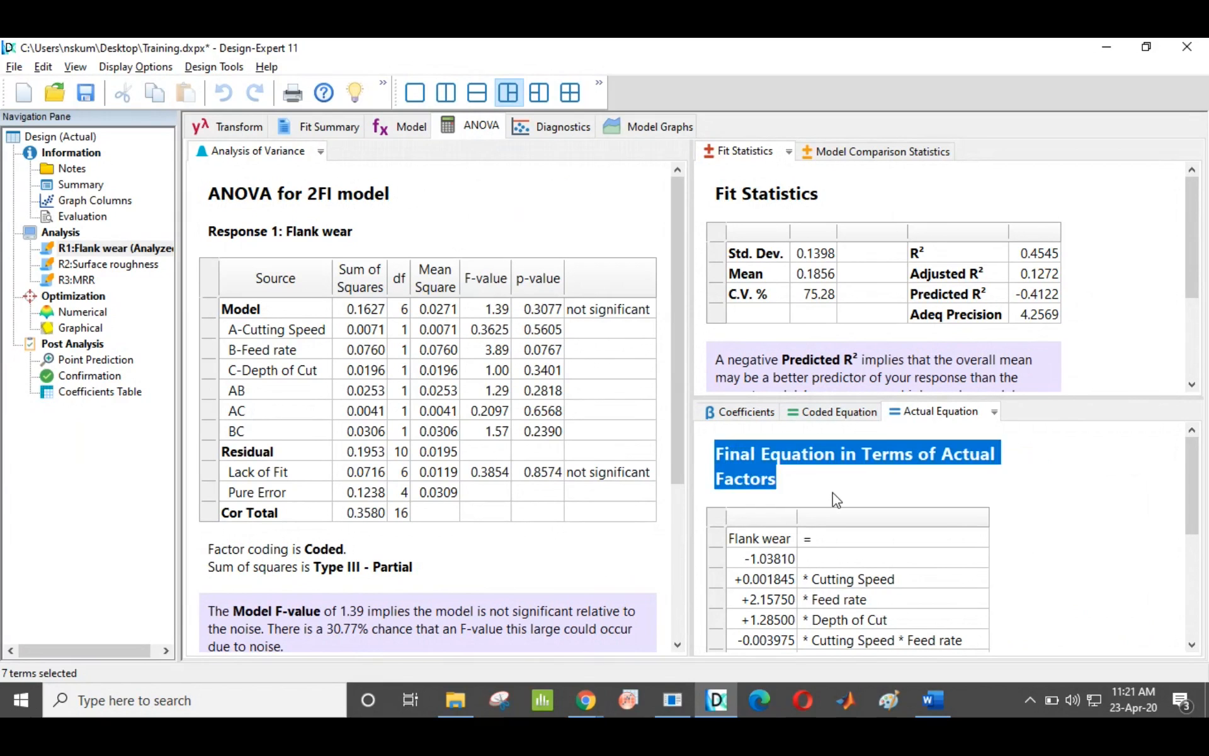
scroll(923, 490, down, 1)
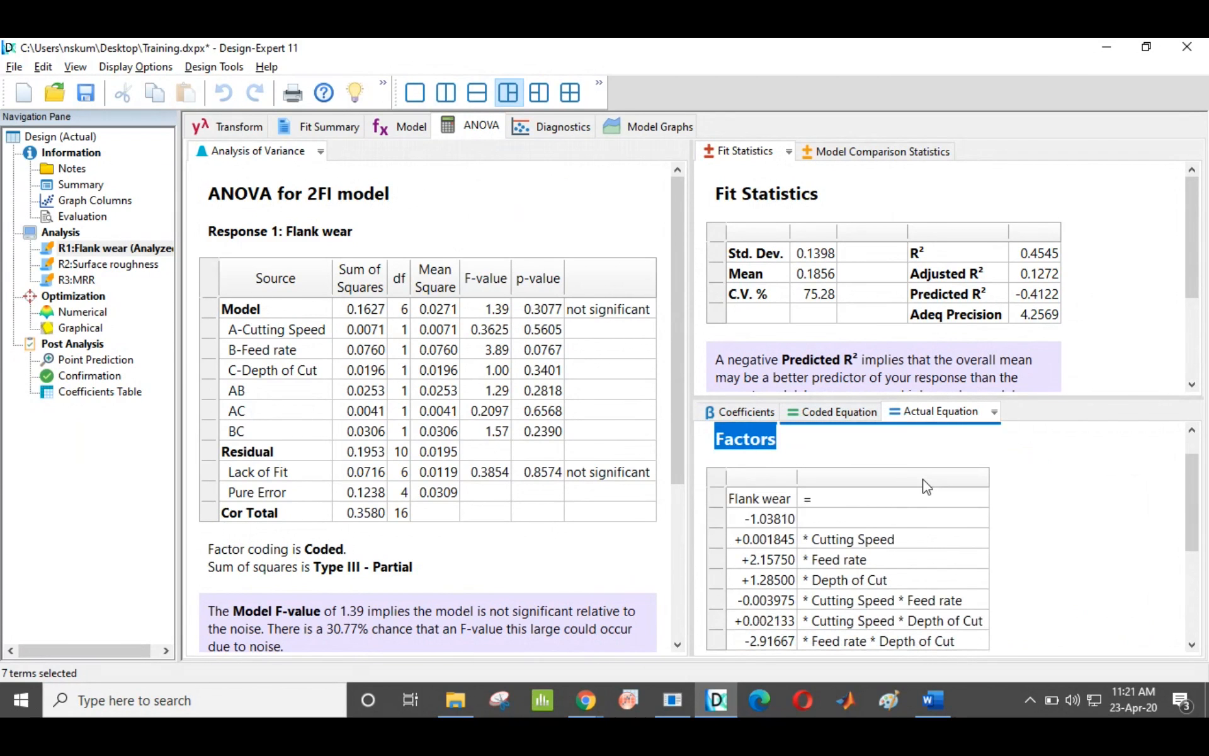
scroll(924, 488, down, 1)
click(756, 463)
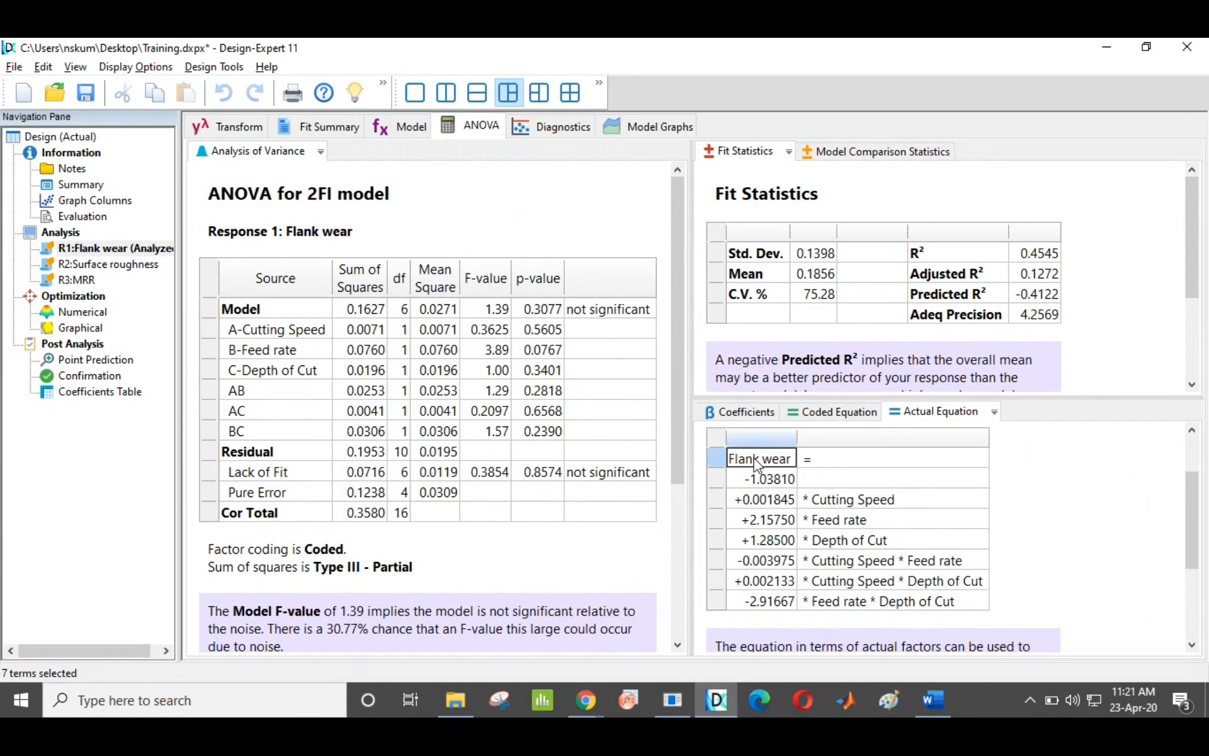
click(837, 565)
click(873, 585)
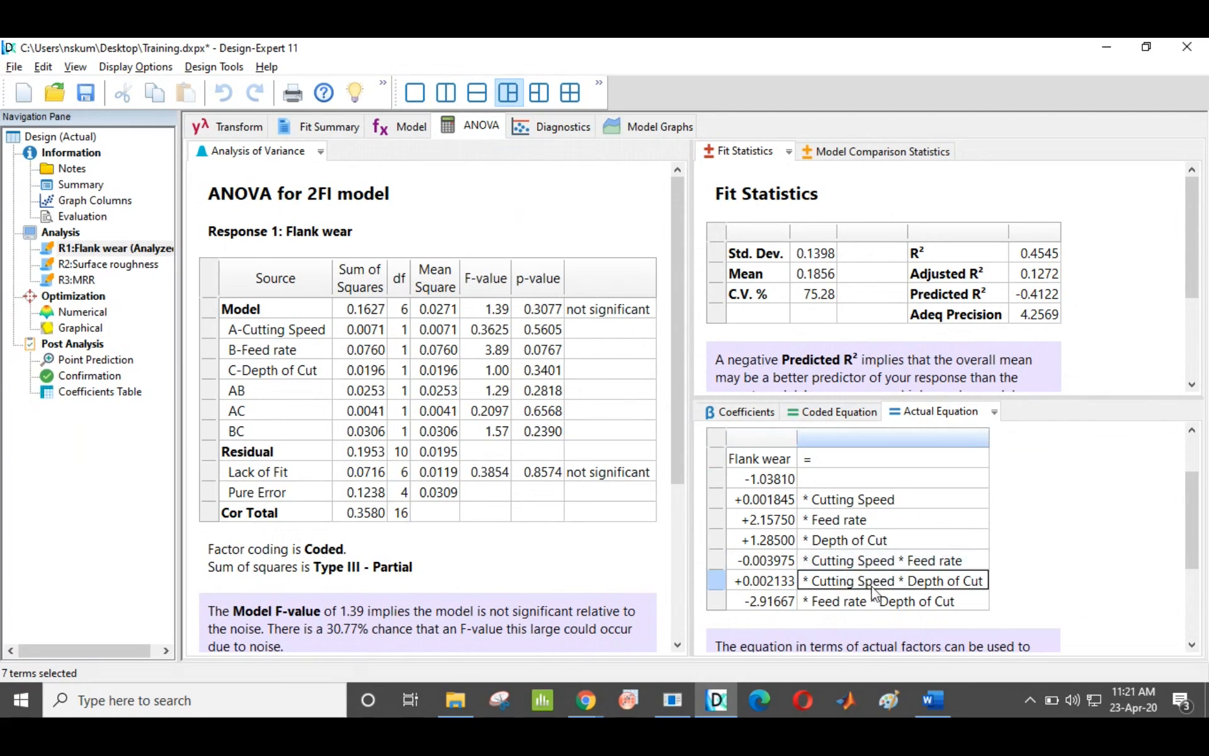
click(877, 601)
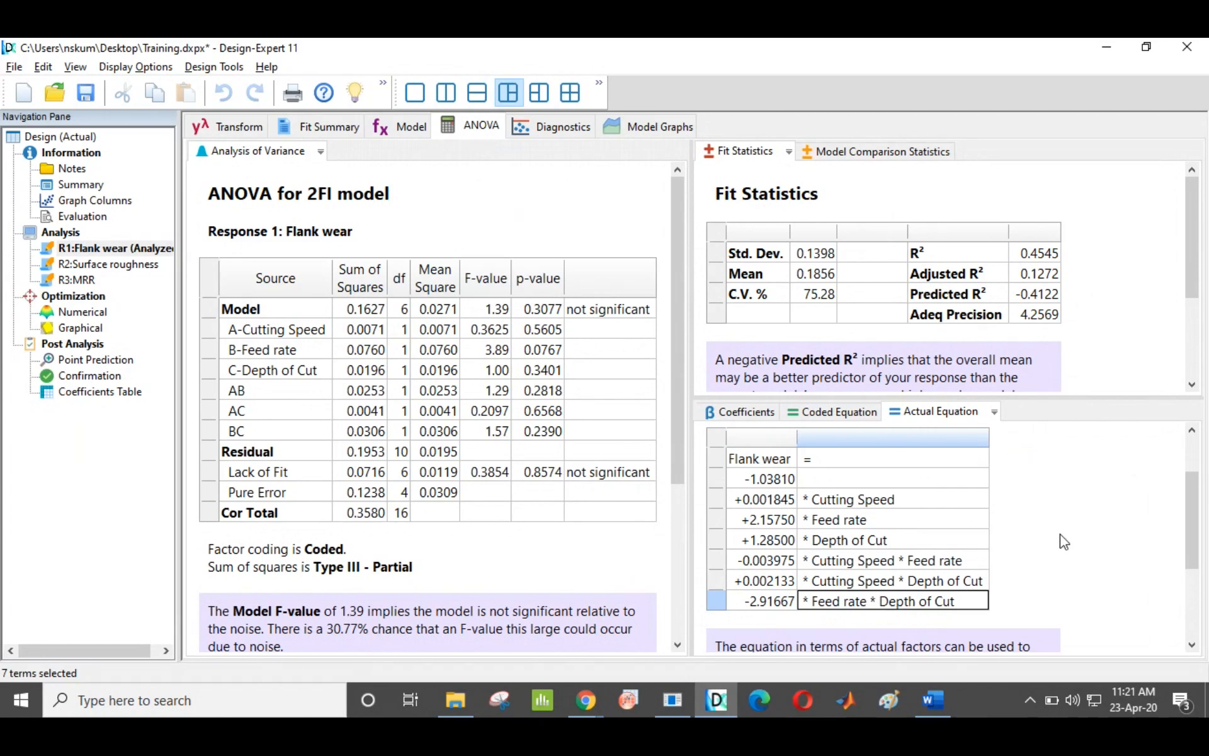
Read the note below the 2FI actual equation and view the model comparison statistics
scroll(838, 440, down, 1)
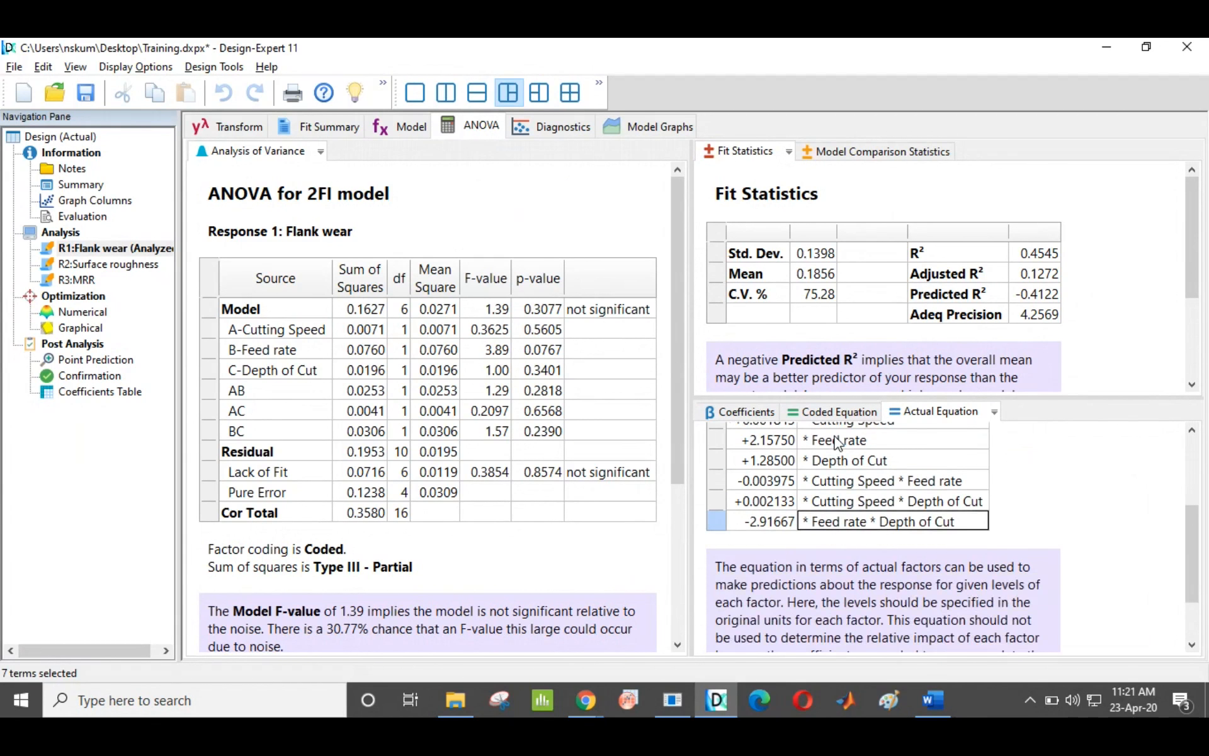
scroll(838, 441, down, 1)
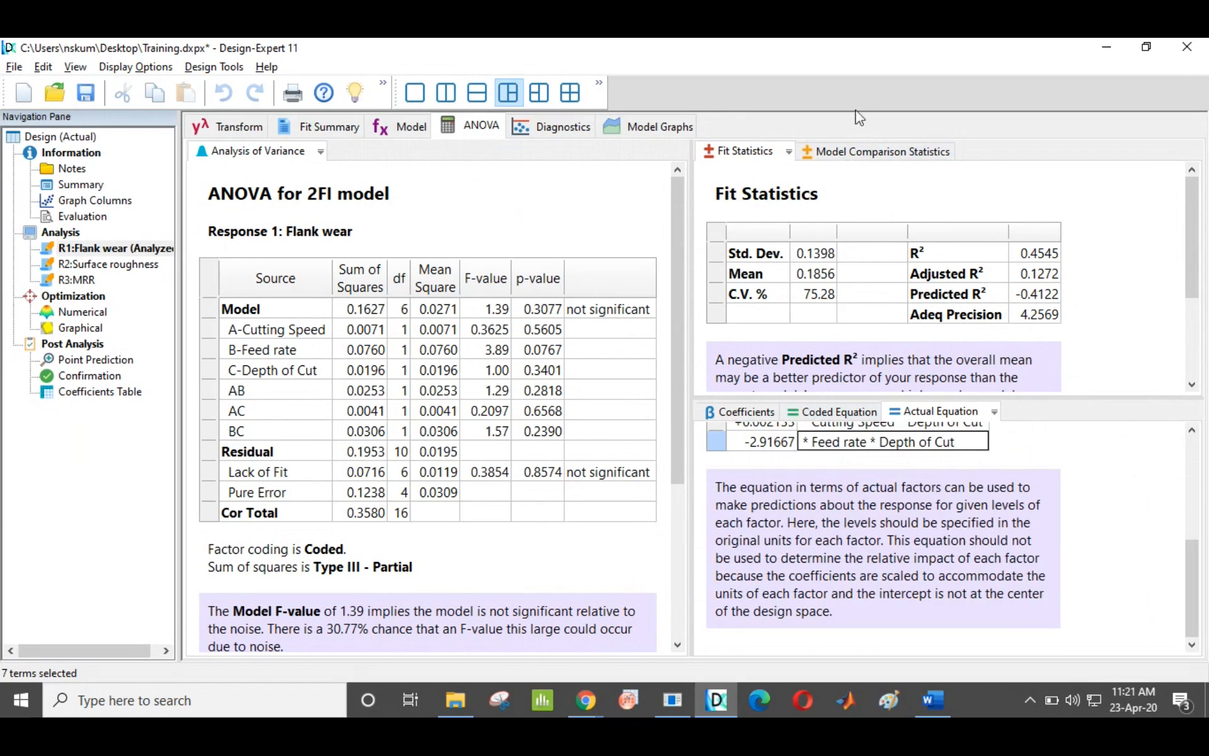
click(858, 154)
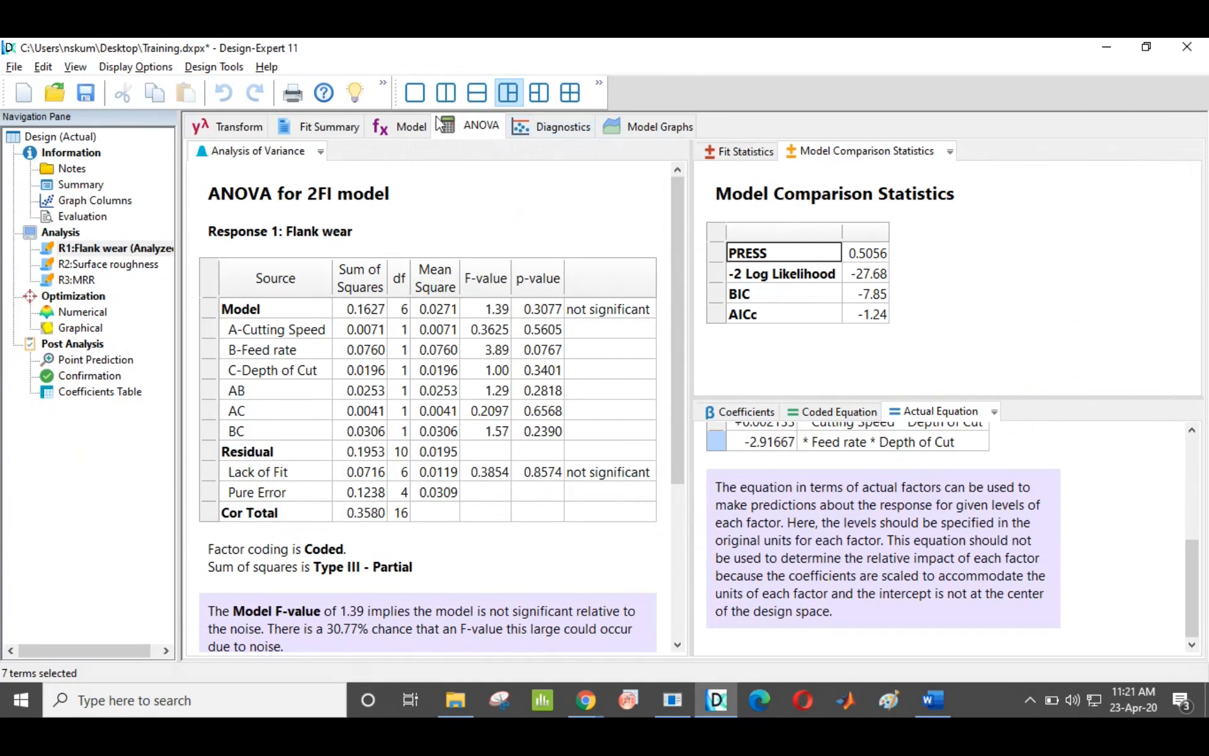
click(516, 174)
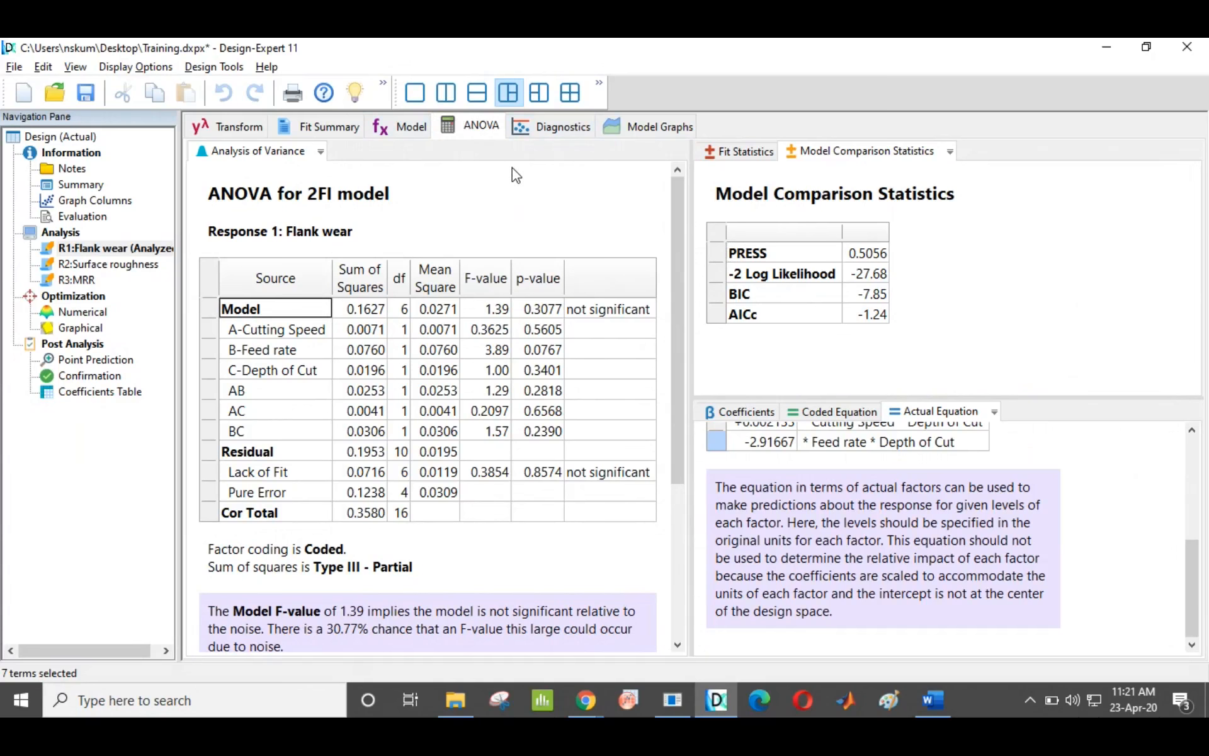
Open the flank wear diagnostics in a single-pane layout and view the normal plot, residuals versus predicted and residuals versus run
click(550, 131)
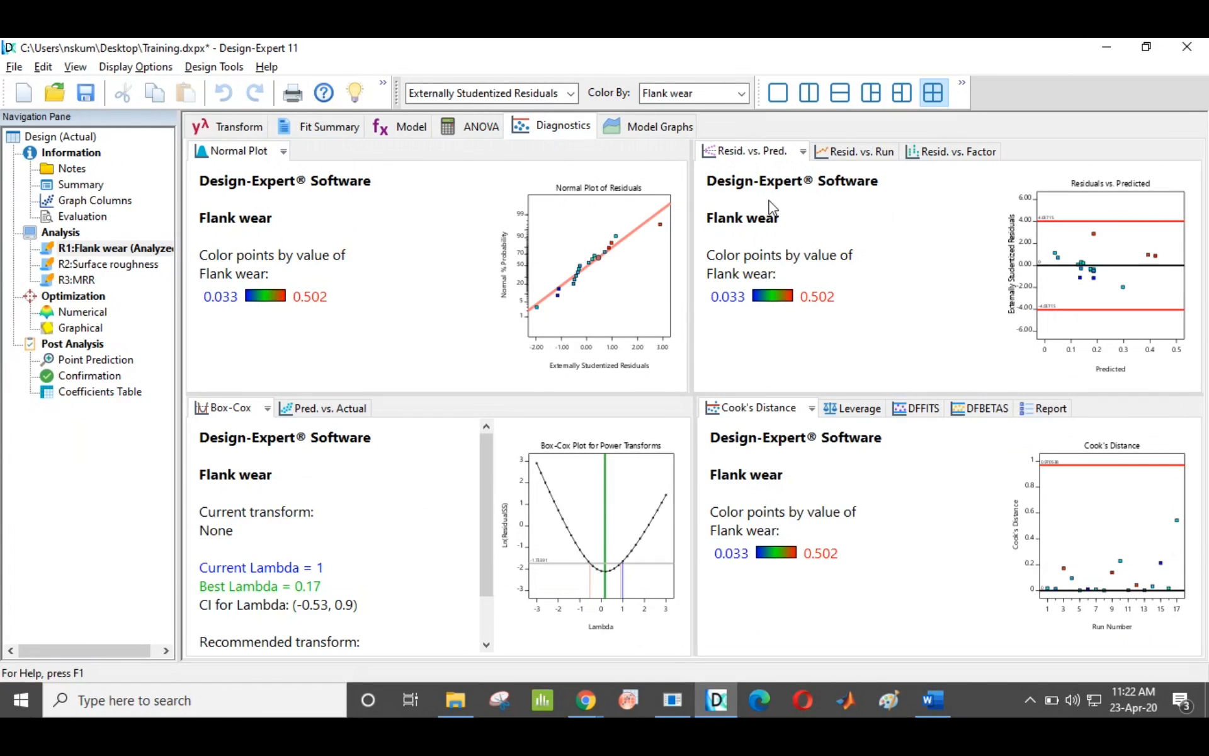
click(778, 93)
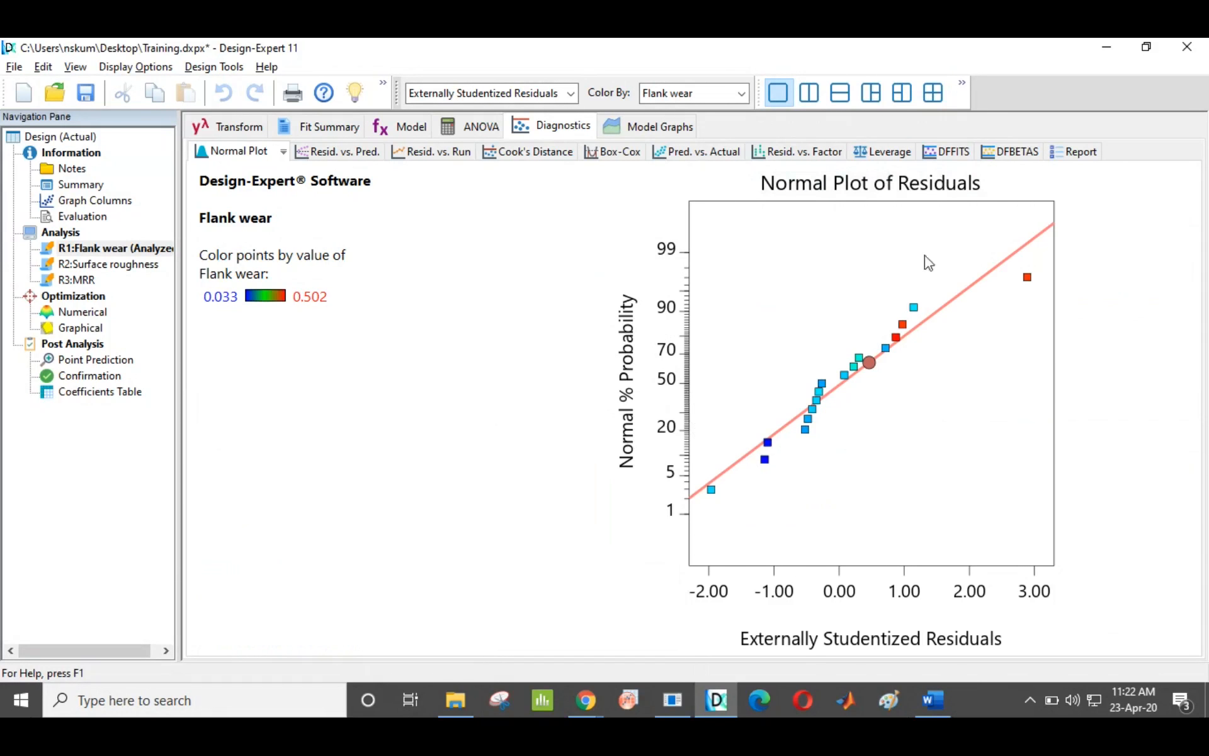
click(321, 153)
click(432, 153)
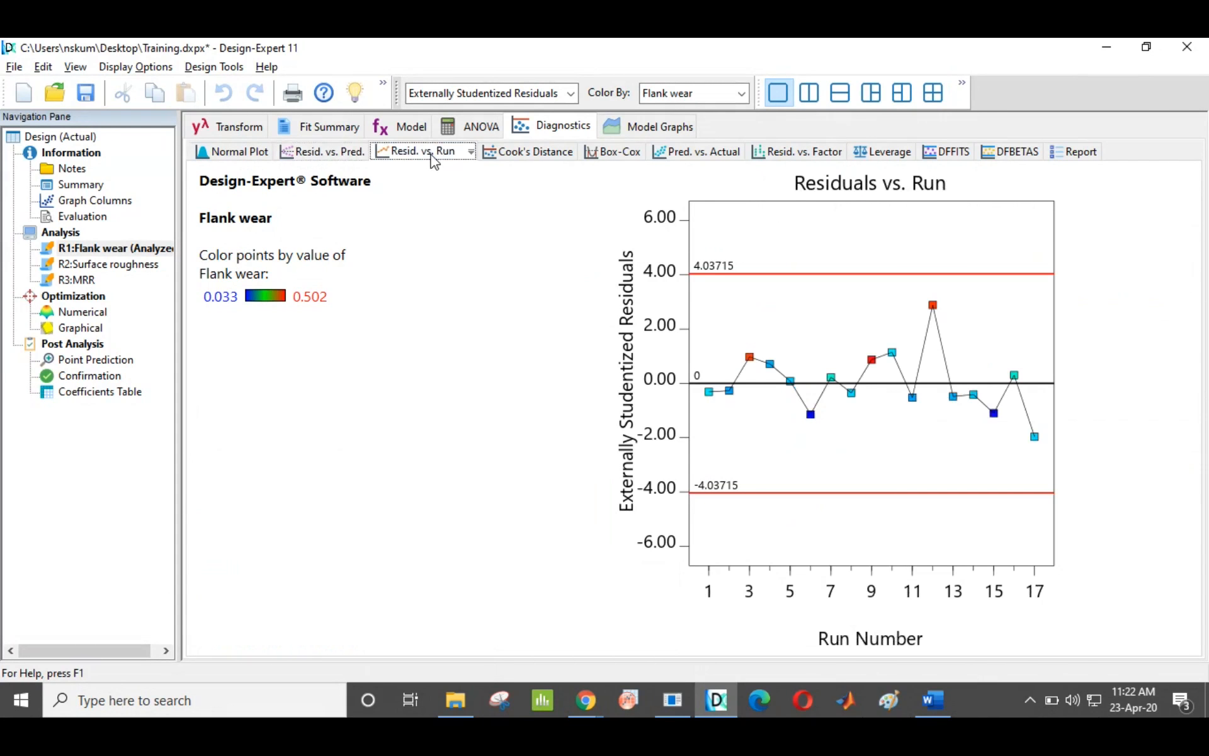
Review the Cook's distance, Box-Cox, predicted versus actual, residuals versus factor and leverage plots, and open the diagnostics report
click(530, 153)
click(599, 153)
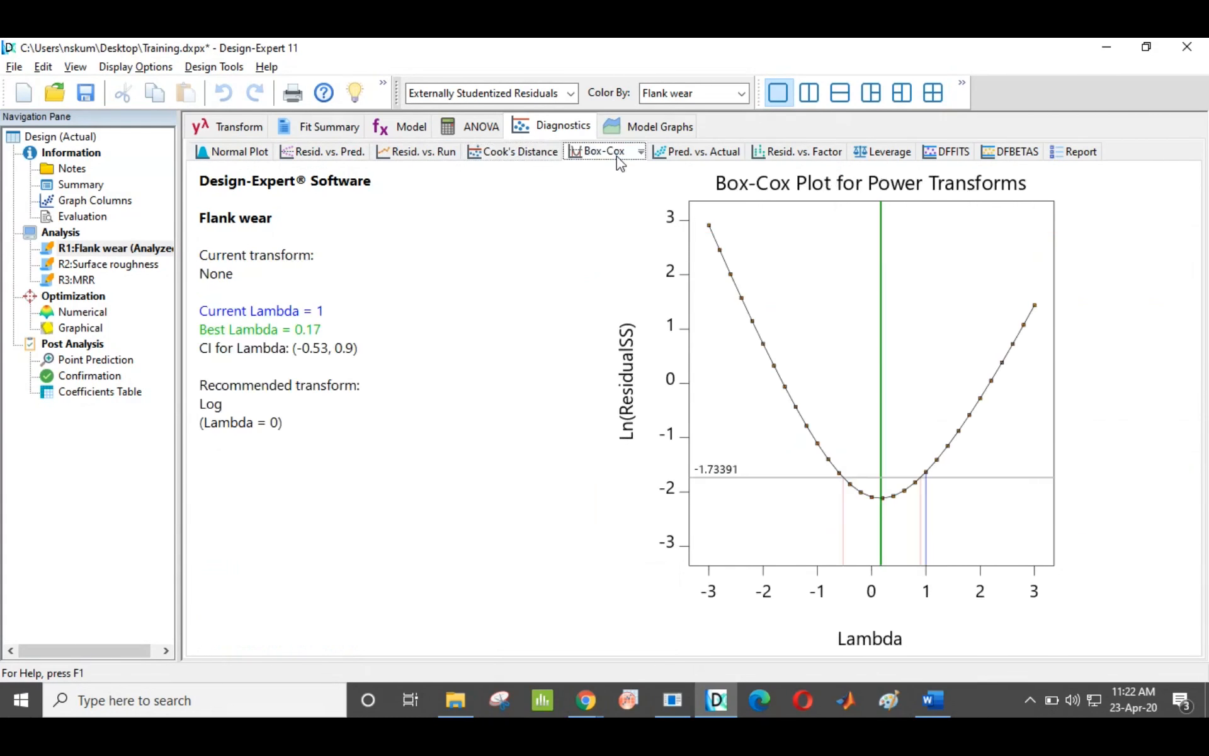
click(693, 155)
click(784, 155)
click(870, 152)
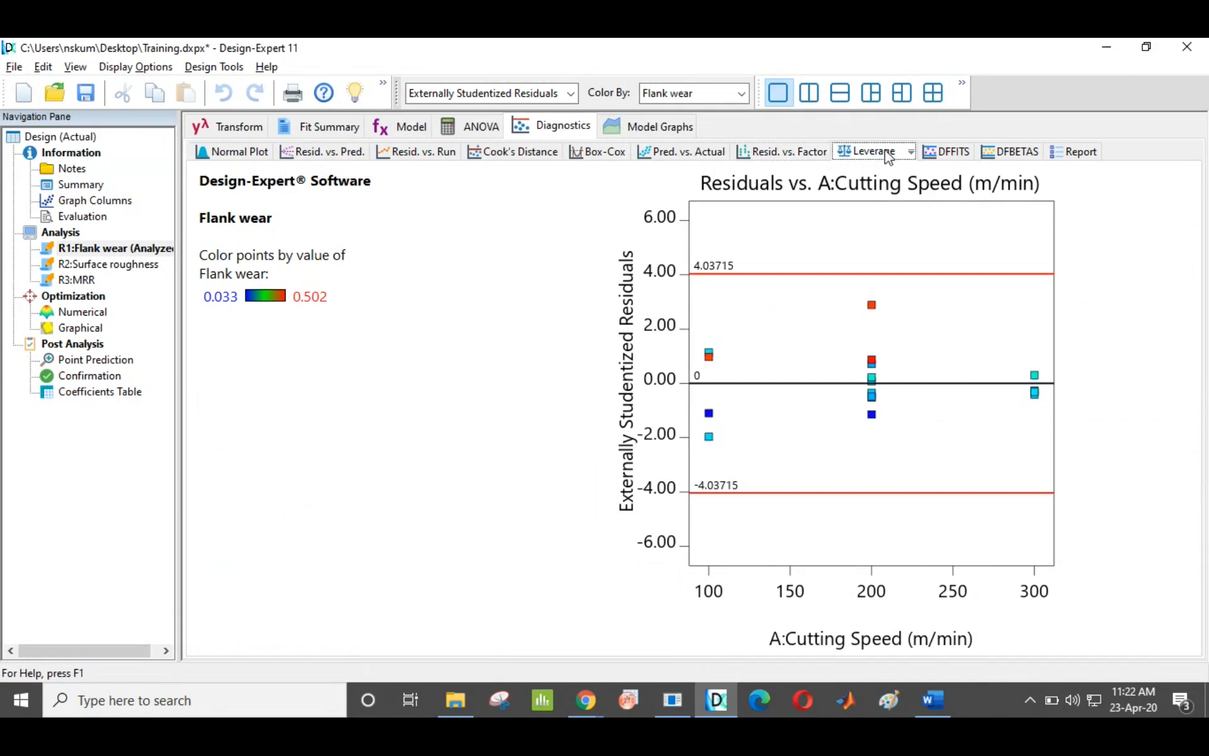
click(1066, 153)
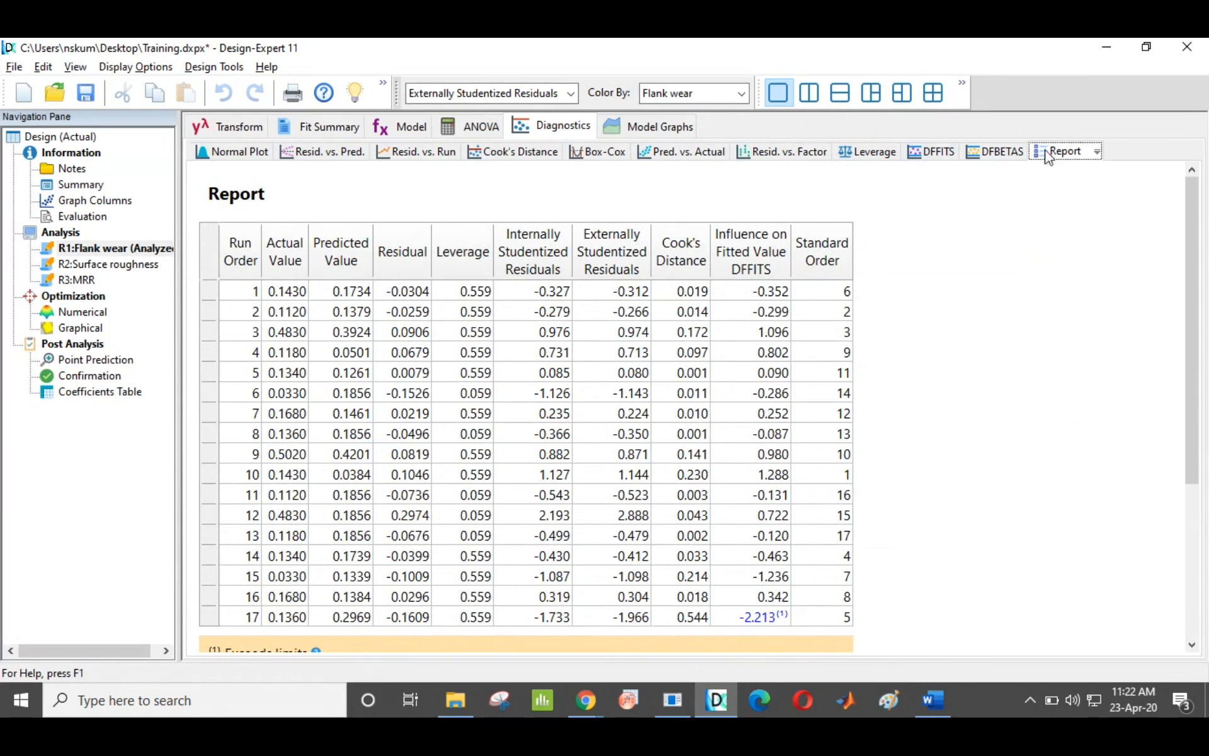
Compare the report's actual value column with the final flank wear equation in actual factors, returning to the diagnostics report
click(290, 259)
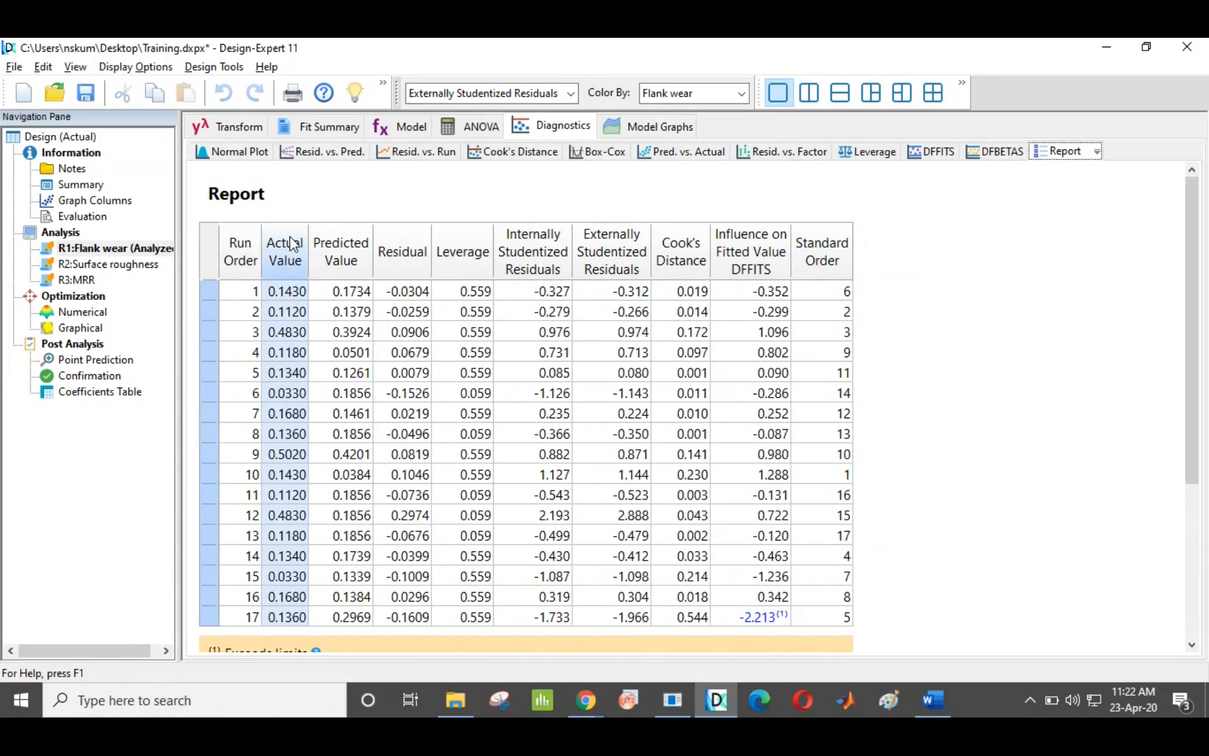
click(474, 127)
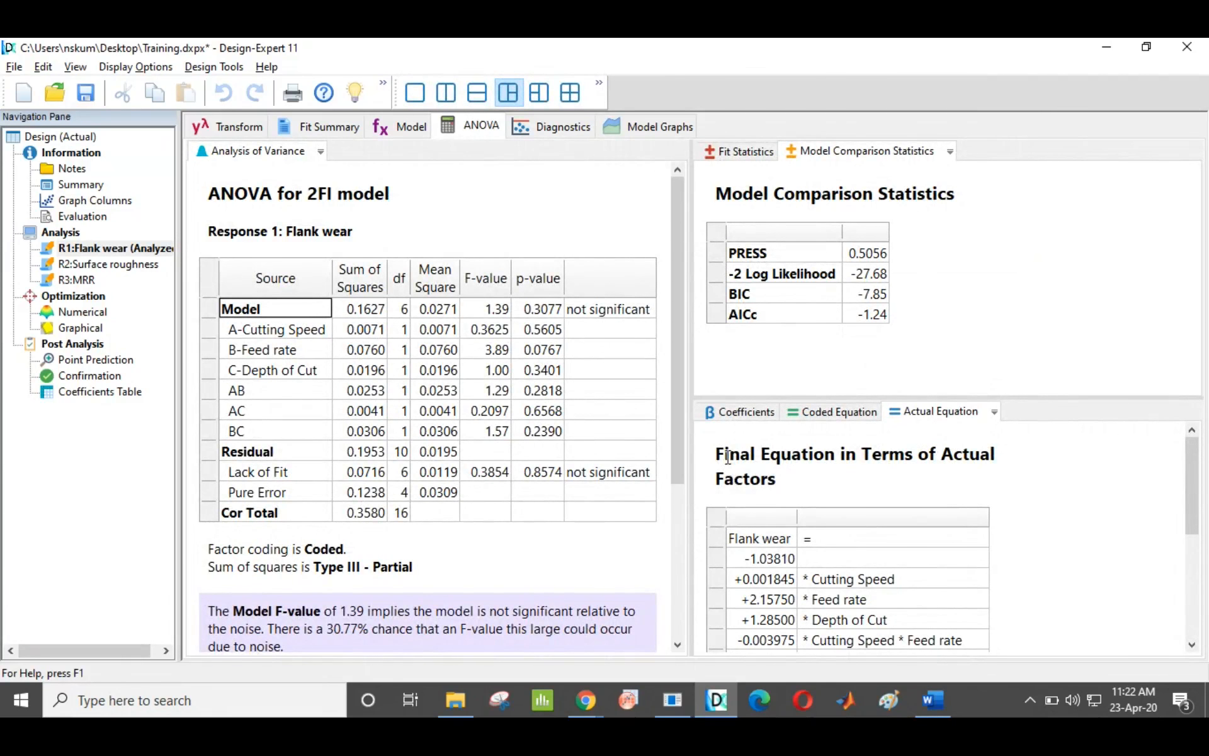
drag(719, 458, 798, 488)
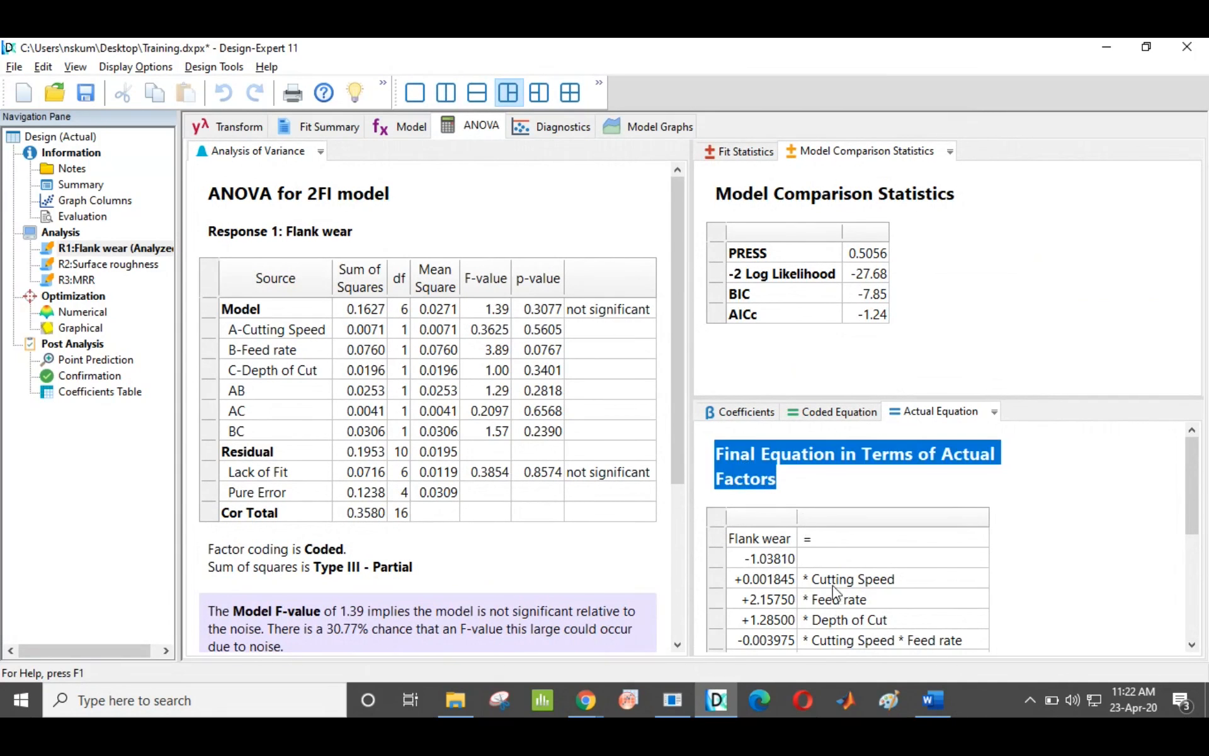
click(555, 126)
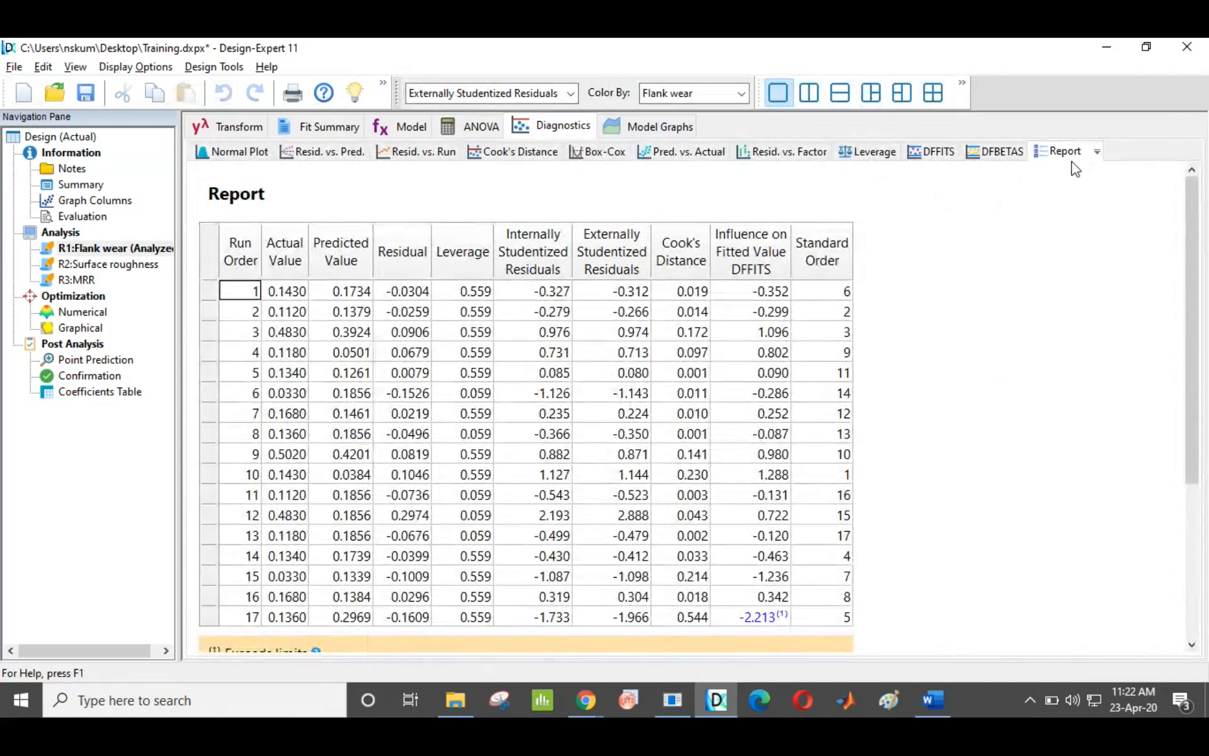
Examine the actual value, predicted value and residual for run 1, and read through the rest of the diagnostics report
click(364, 295)
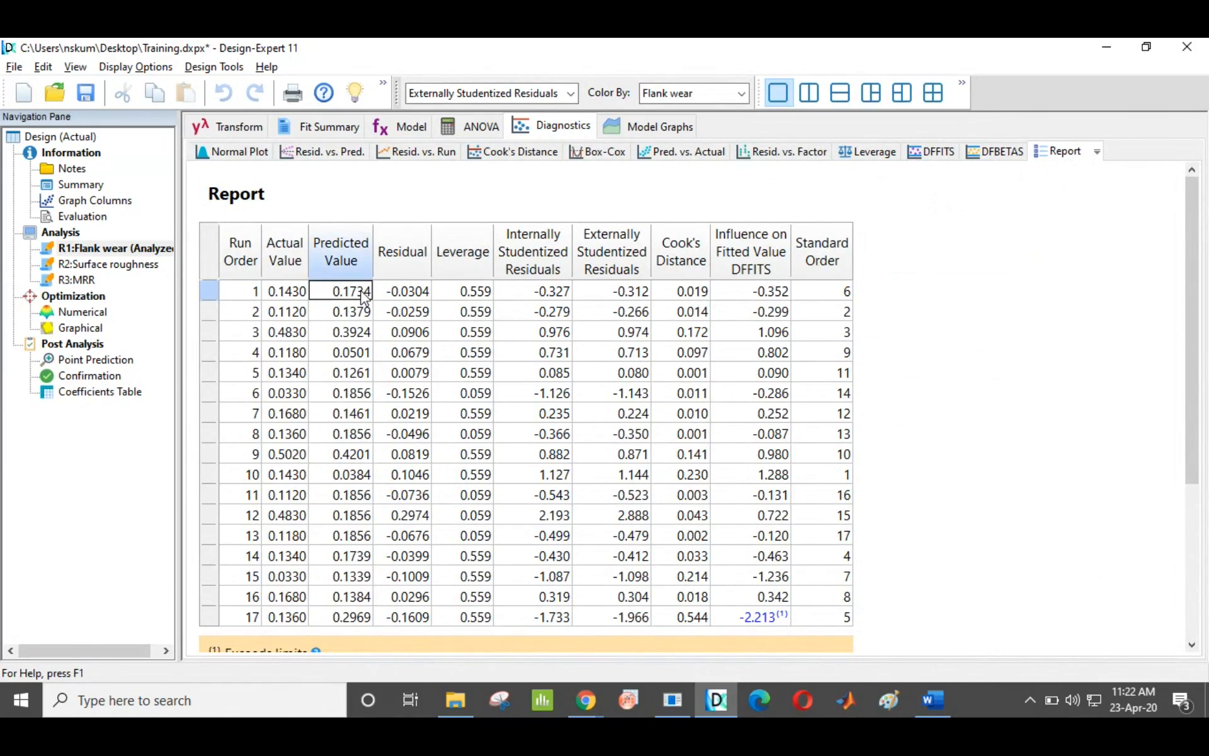
click(287, 293)
drag(287, 299, 422, 304)
click(421, 302)
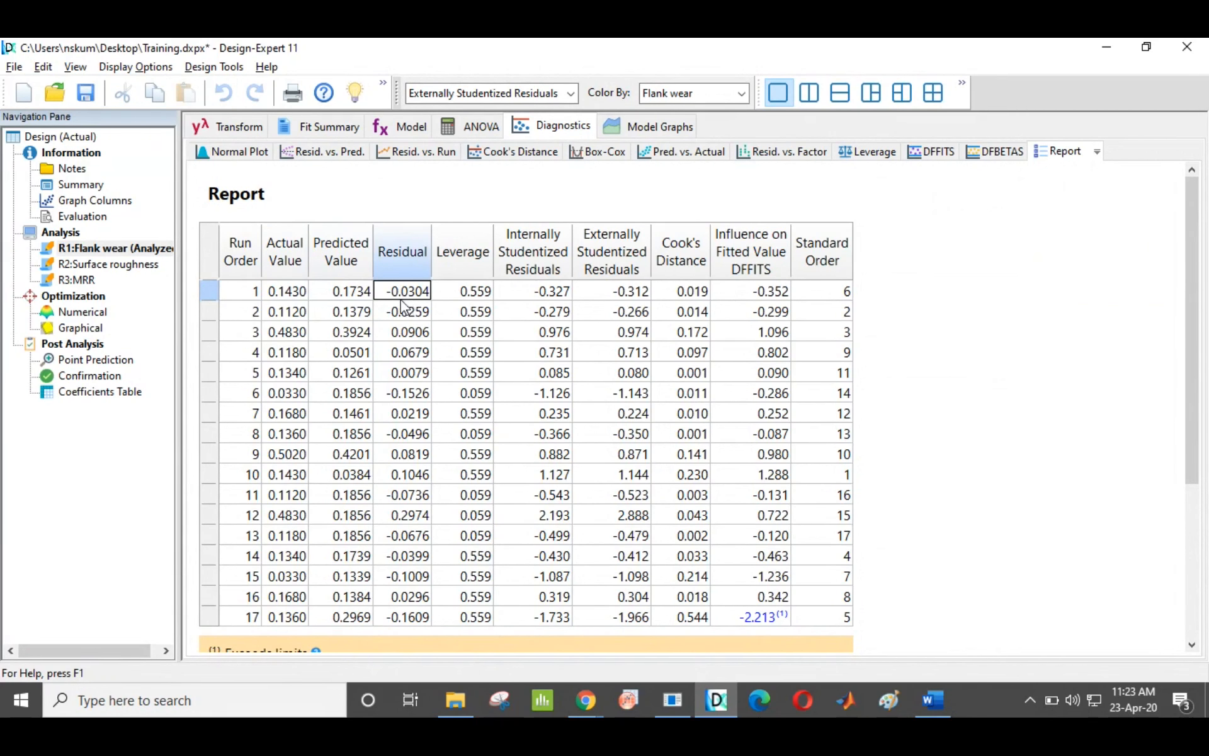
scroll(407, 315, down, 3)
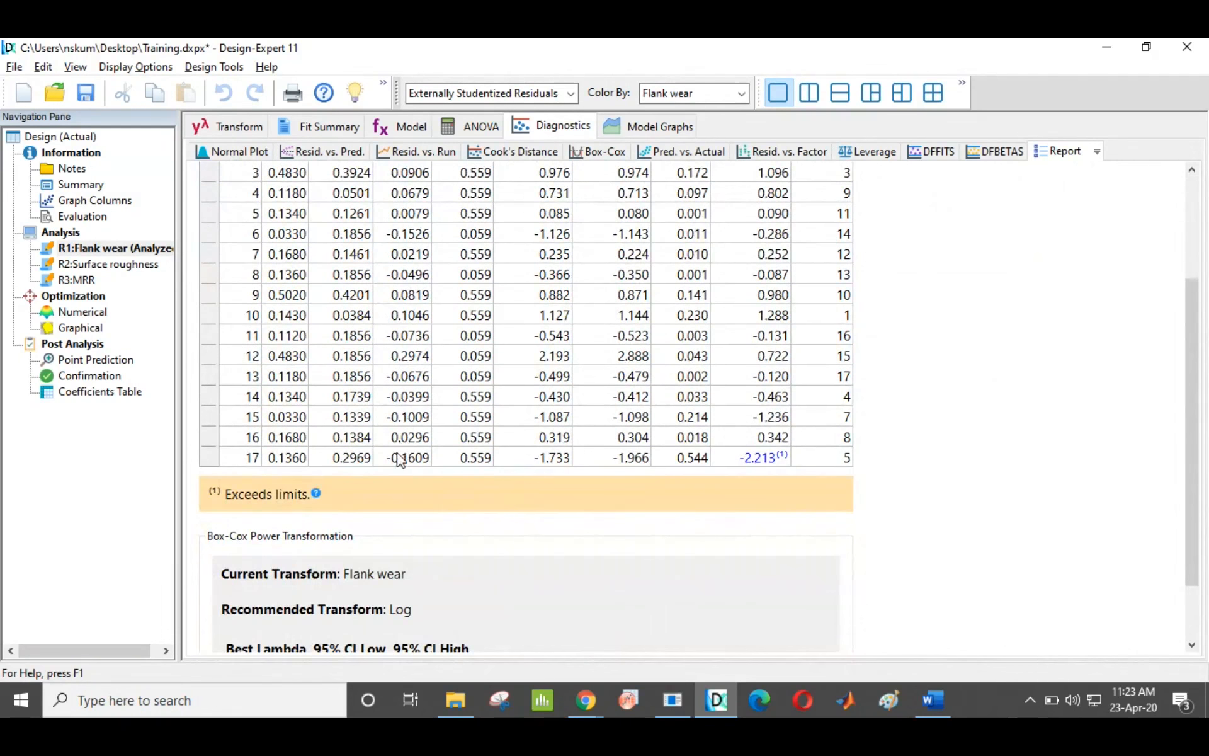
scroll(393, 455, up, 3)
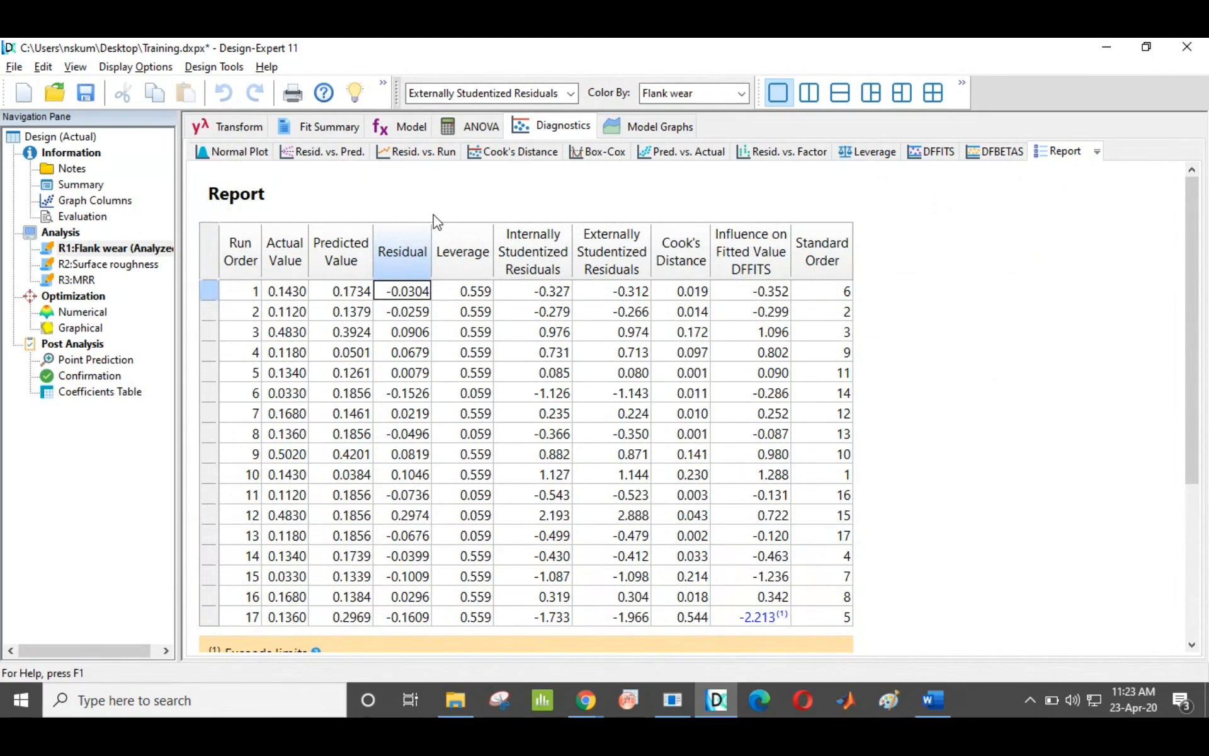
Identify the outlying point furthest from the line in the normal plot of residuals and highlight its run 12 in the design table
click(239, 152)
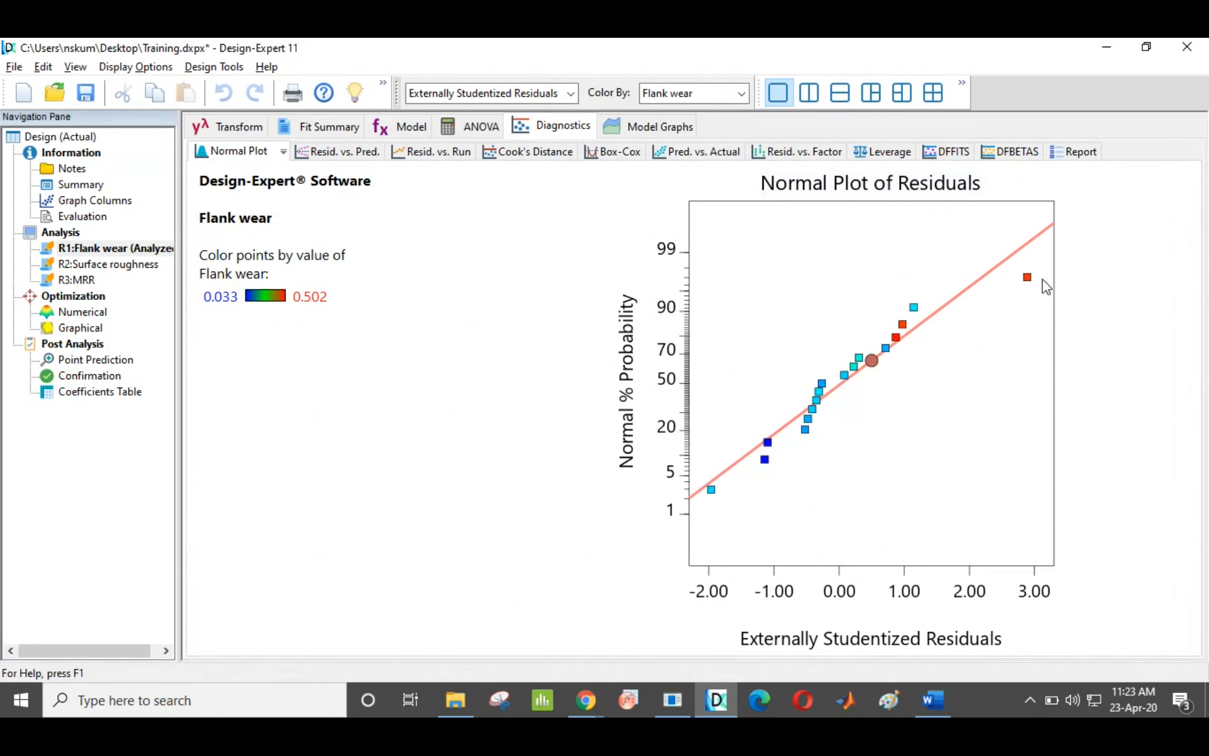
mouse_move(1025, 279)
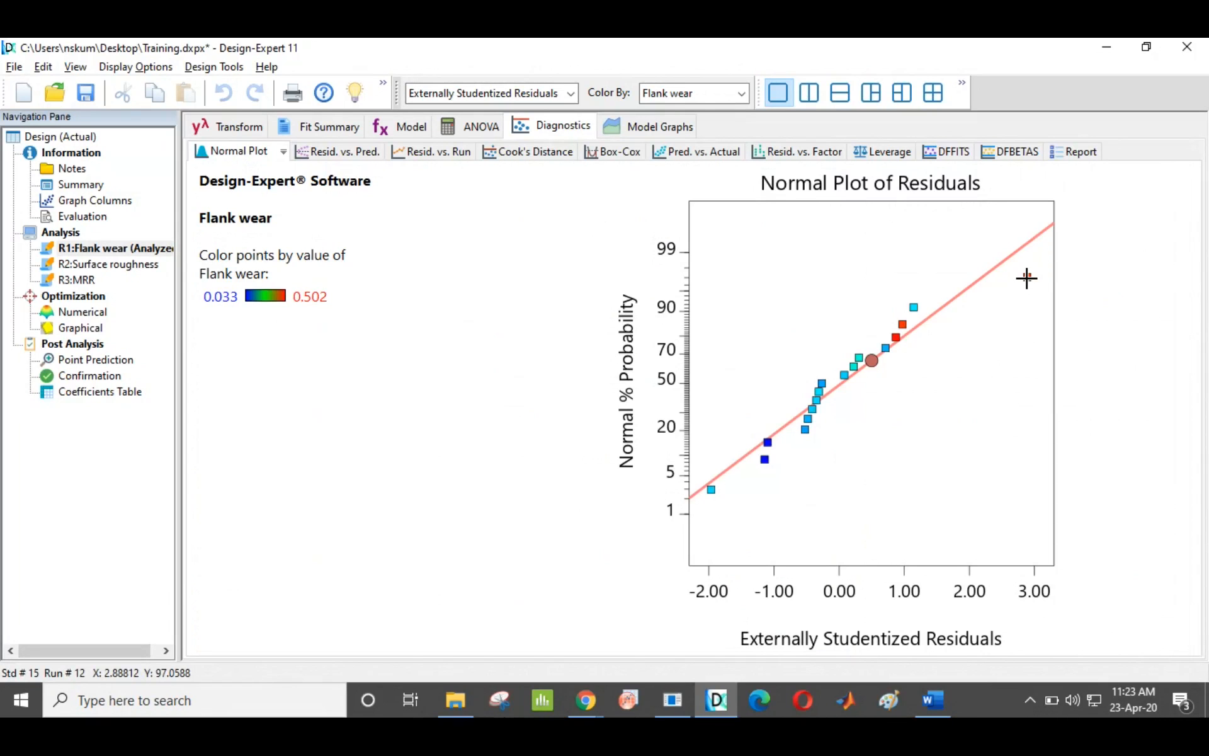
click(1027, 278)
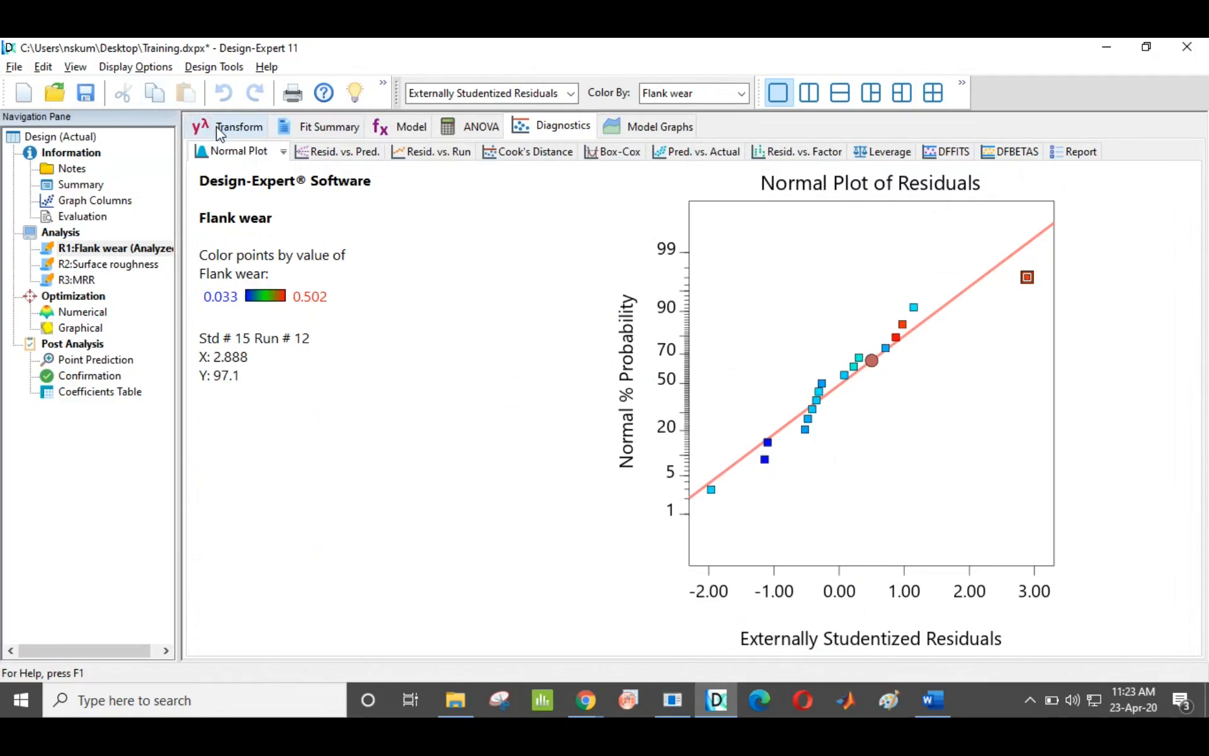
click(64, 138)
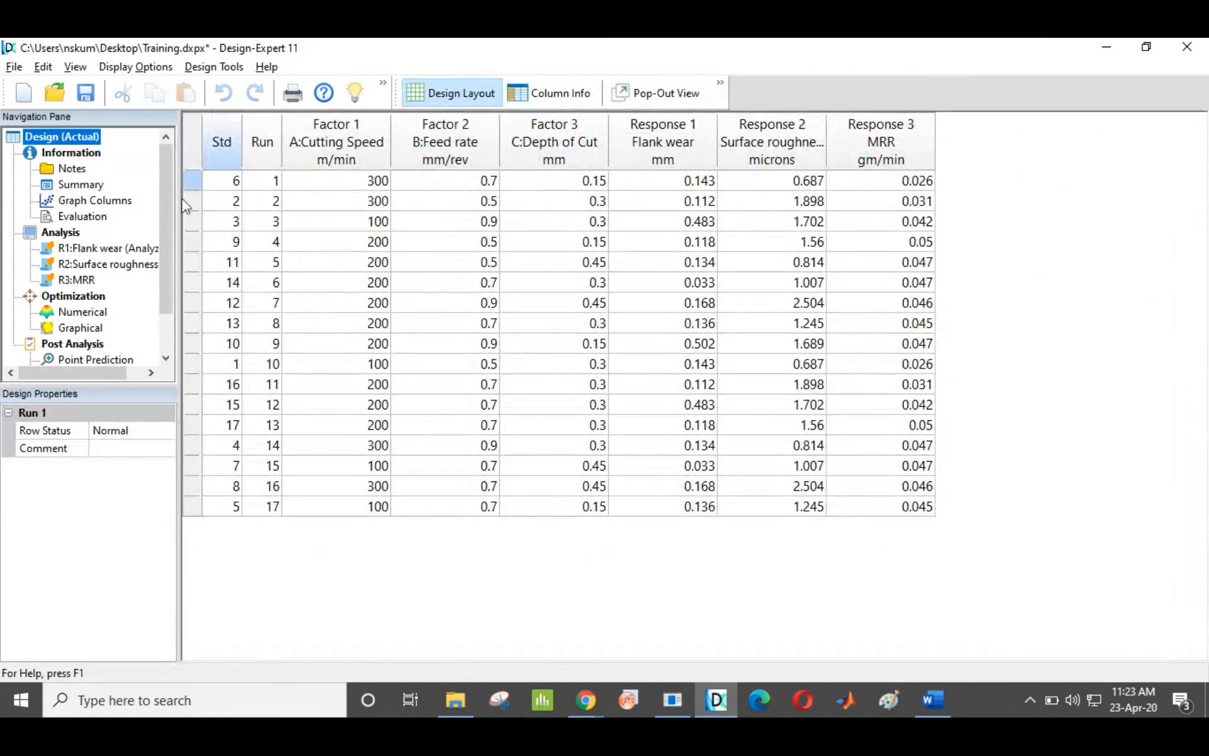
click(195, 406)
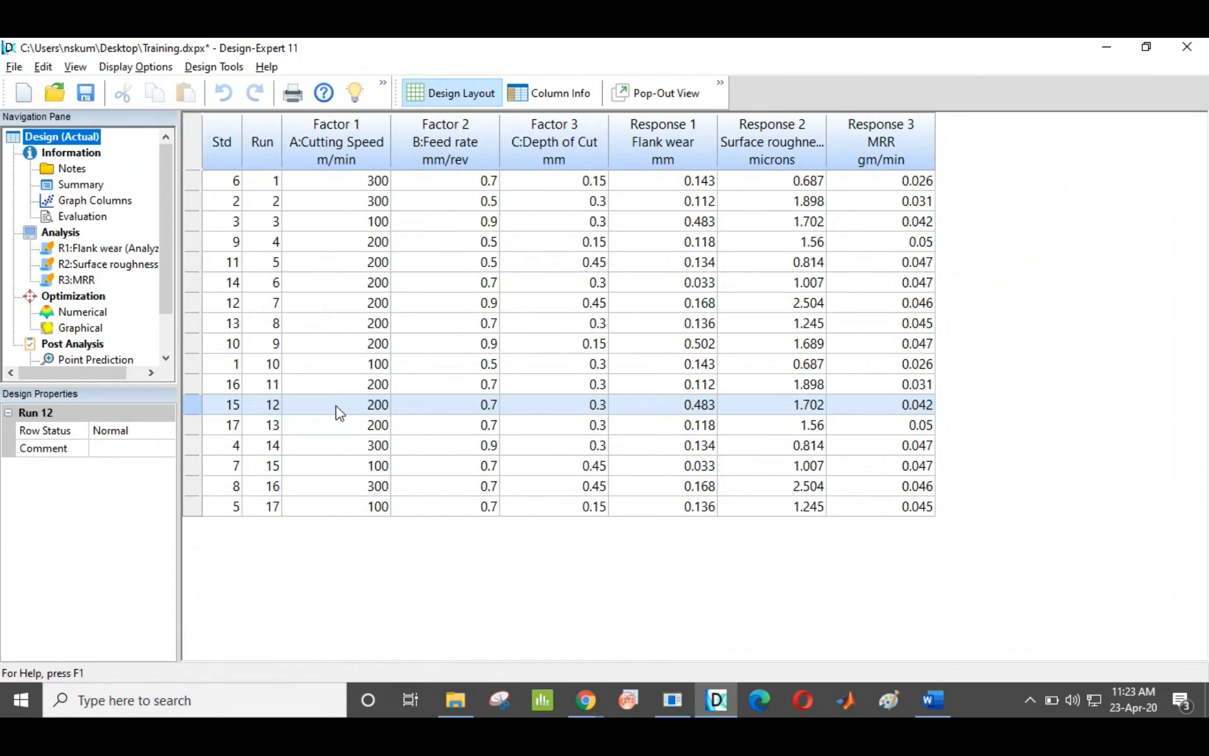
Return to the flank wear diagnostics and review the residuals versus predicted, residuals versus run and predicted versus actual plots
click(116, 252)
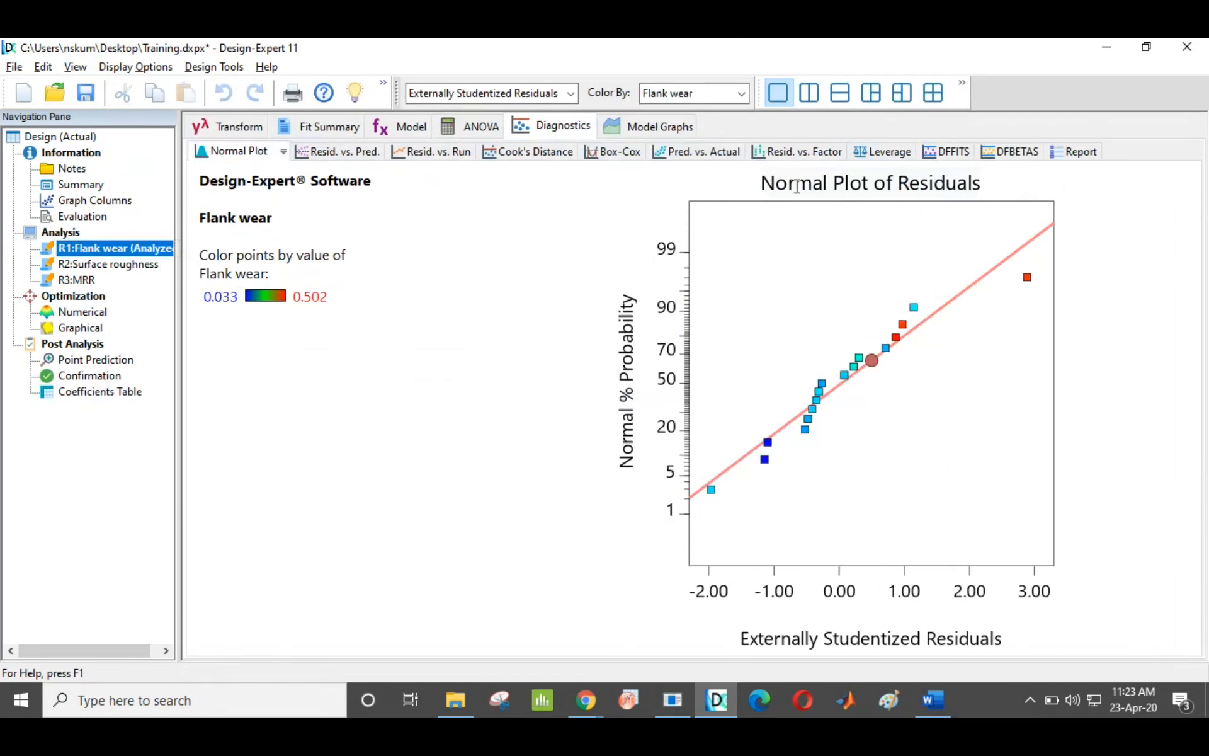
click(346, 154)
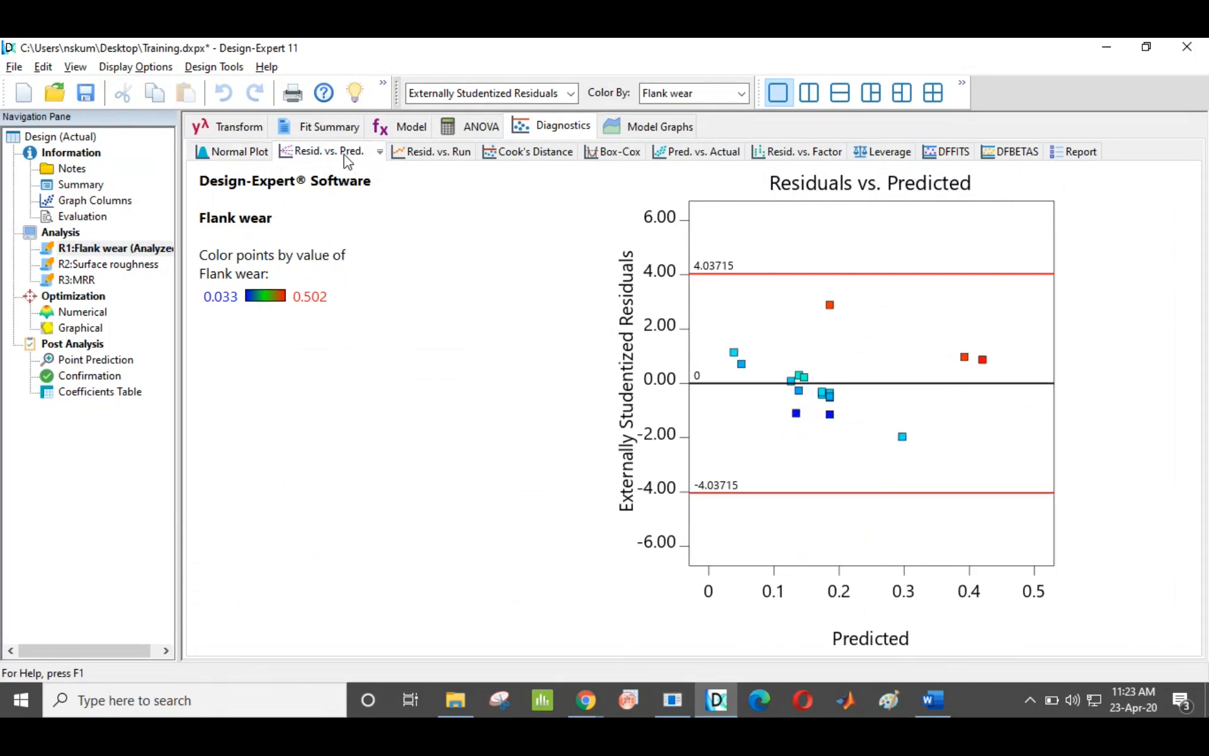
click(441, 153)
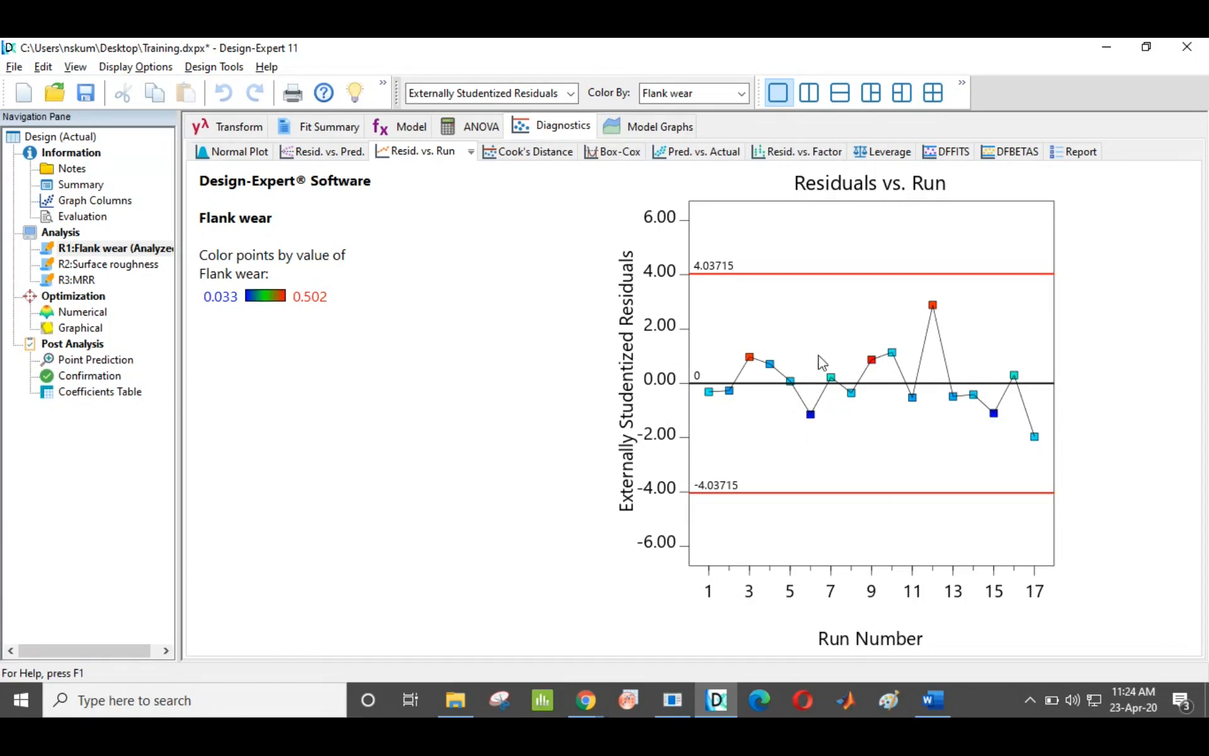
click(701, 157)
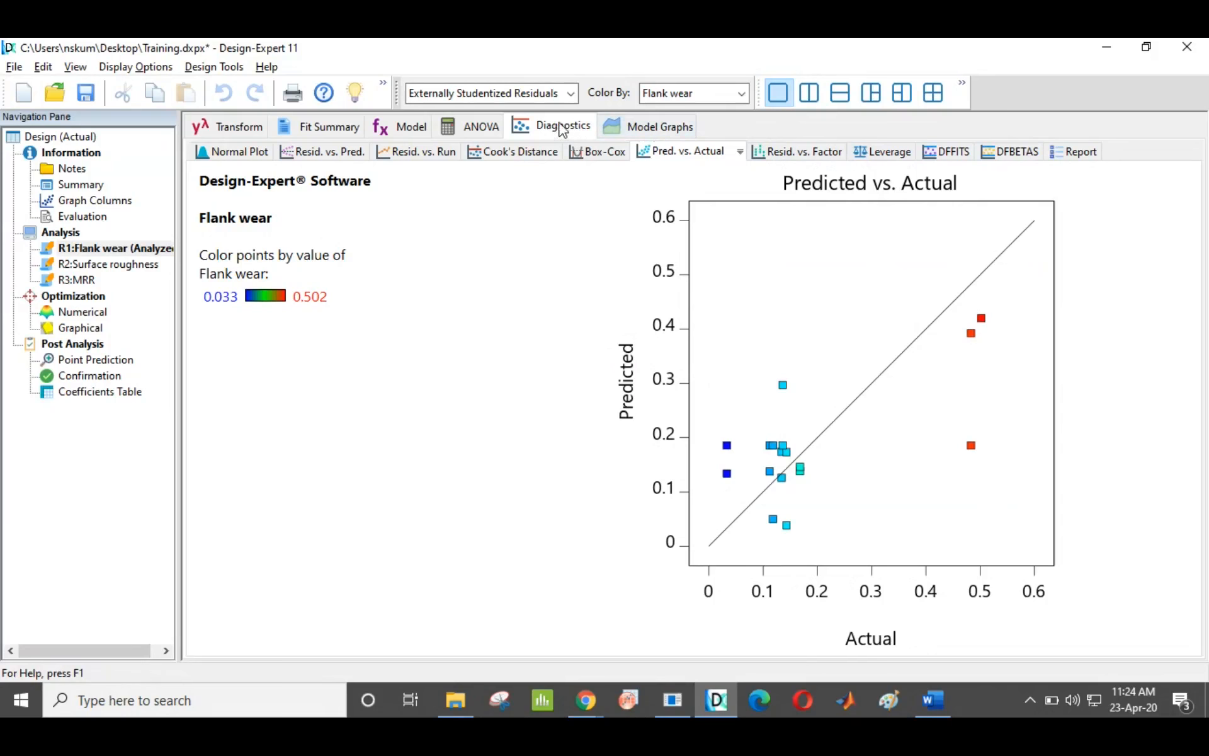
click(482, 126)
click(546, 128)
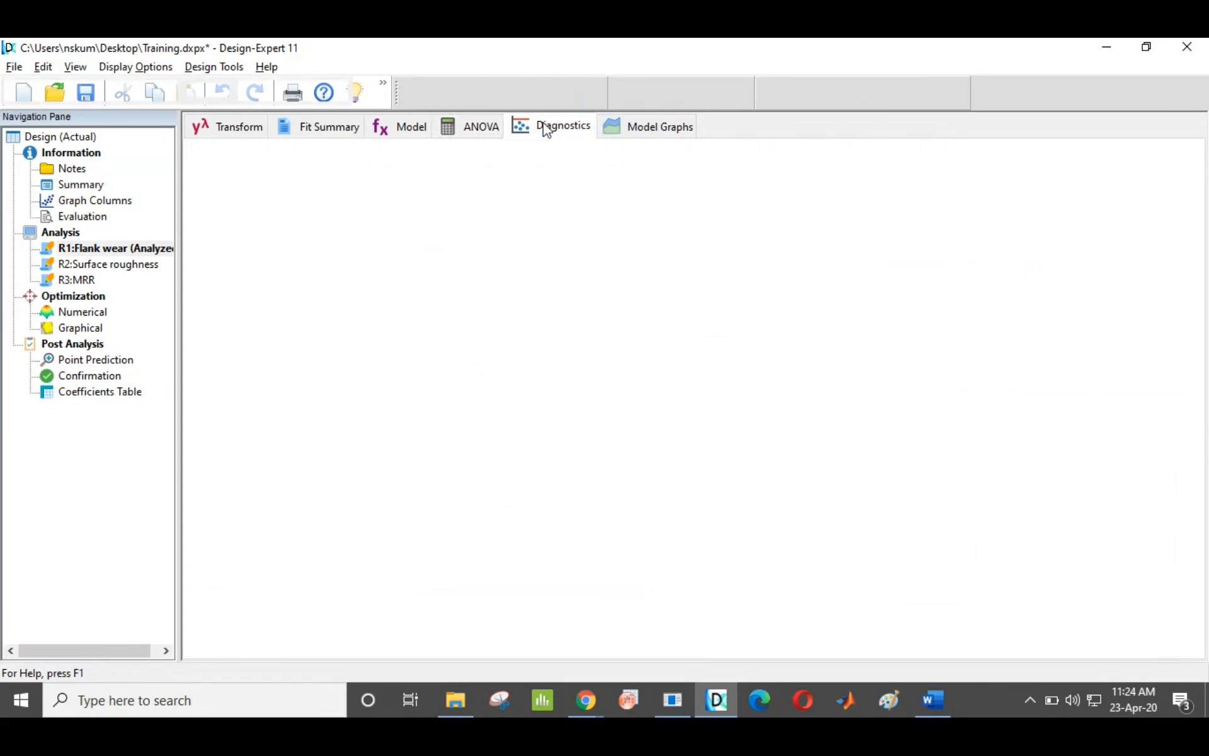
View the flank wear contour plots for the AB, AC and BC factor pairs, ending with cutting speed against depth of cut
click(655, 134)
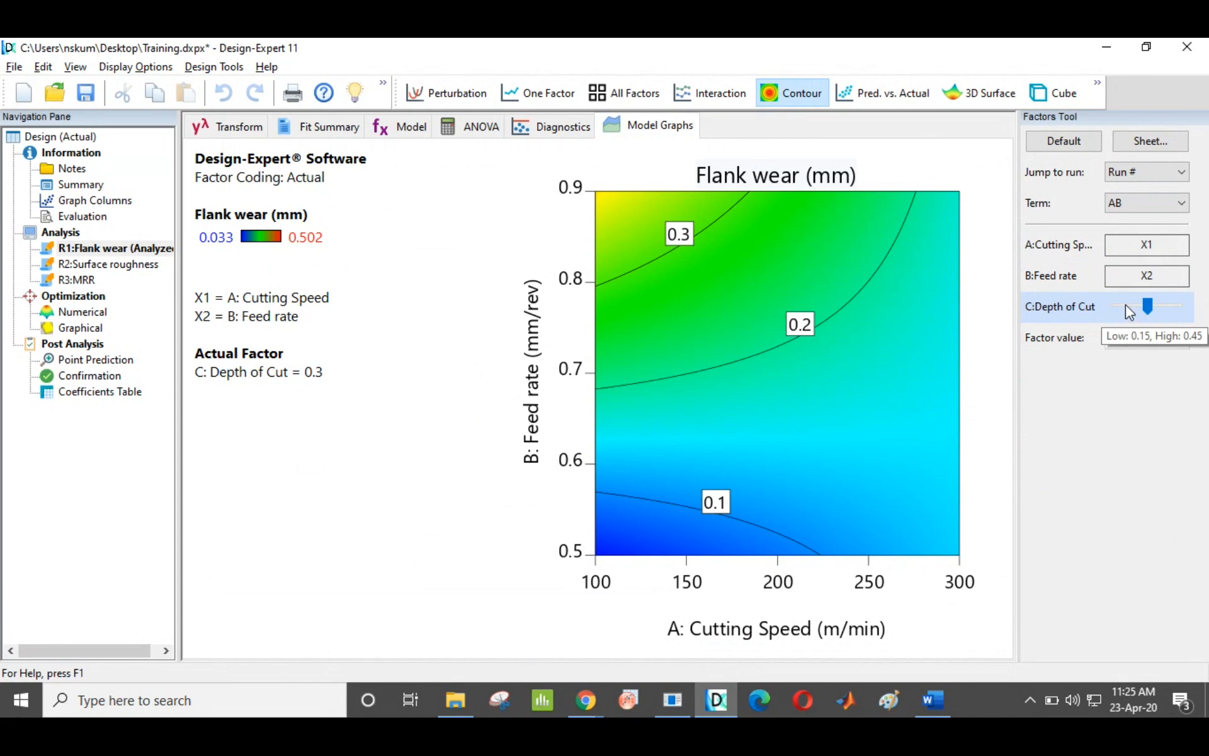
right_click(1127, 306)
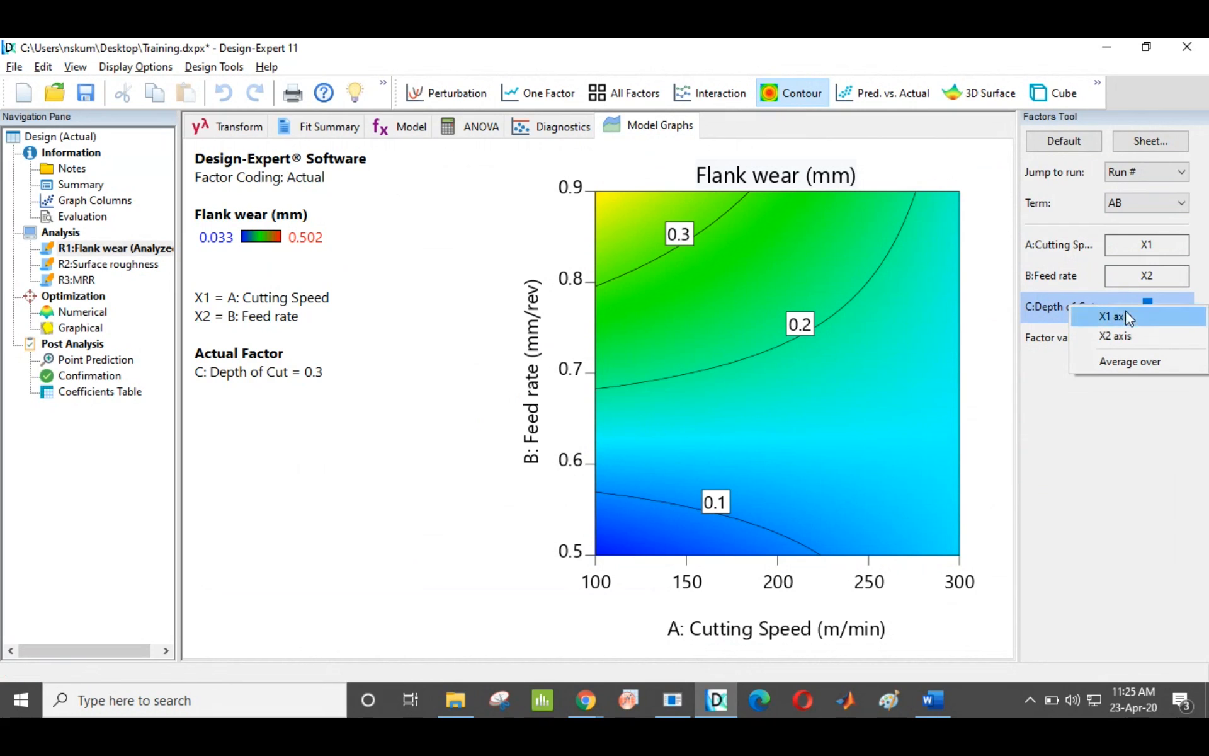
click(1125, 335)
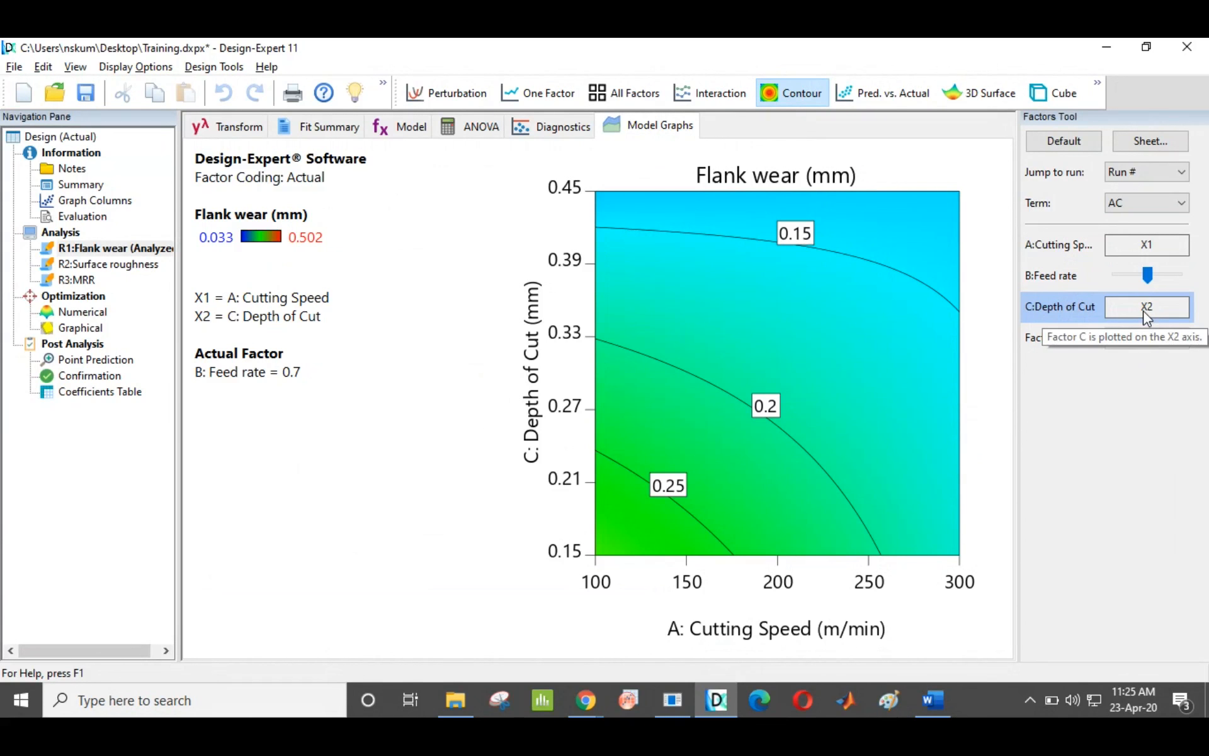
right_click(1115, 275)
click(1116, 286)
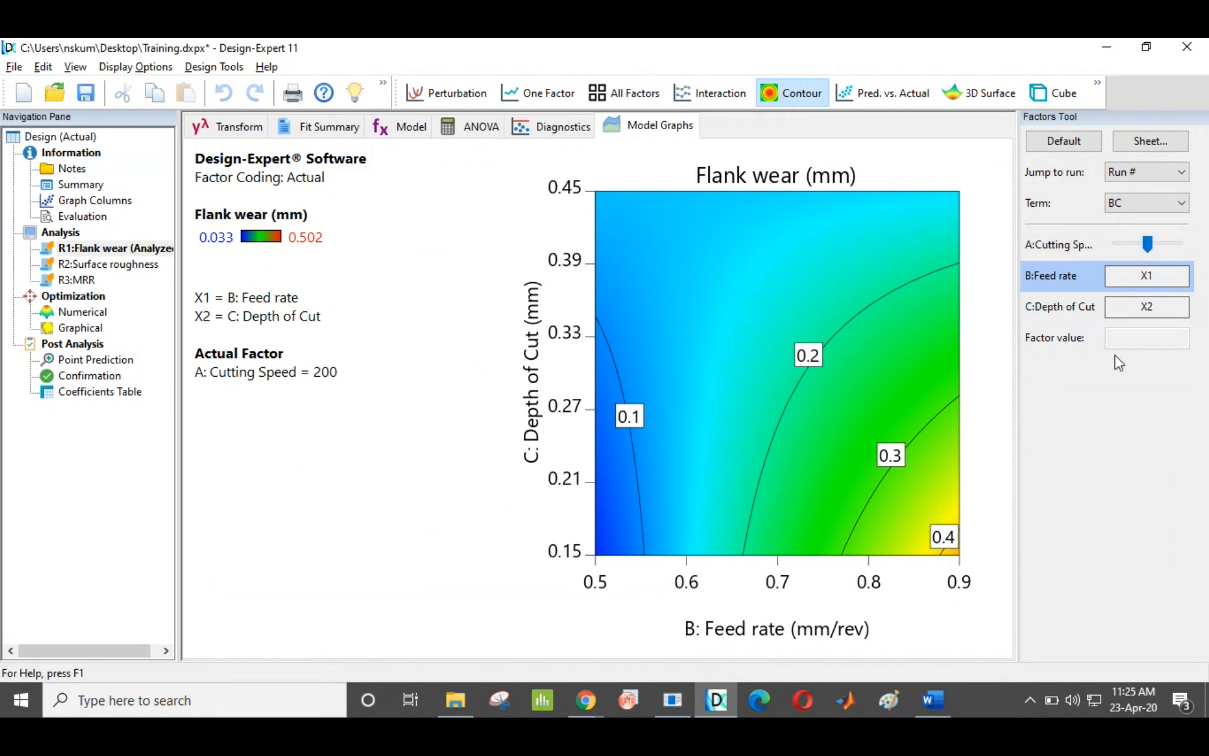
right_click(1110, 246)
click(1120, 255)
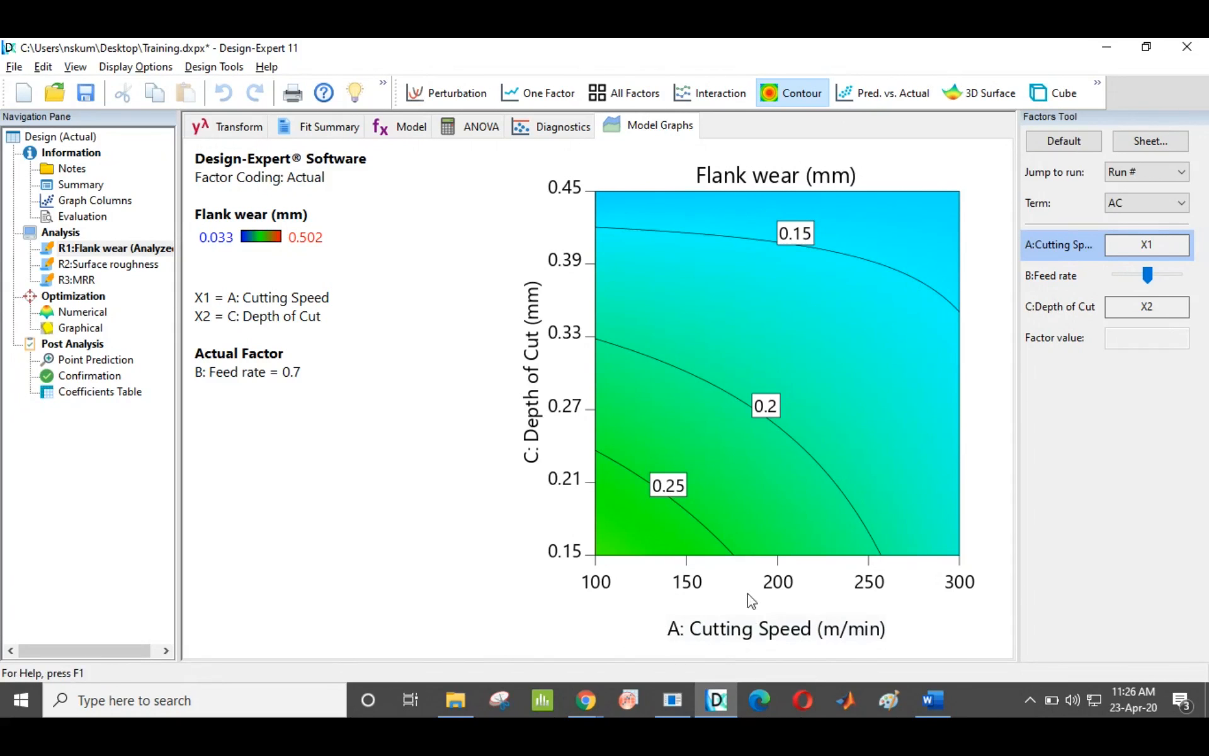
View the flank wear perturbation plot and the one-factor plots for cutting speed, feed rate and depth of cut
click(463, 96)
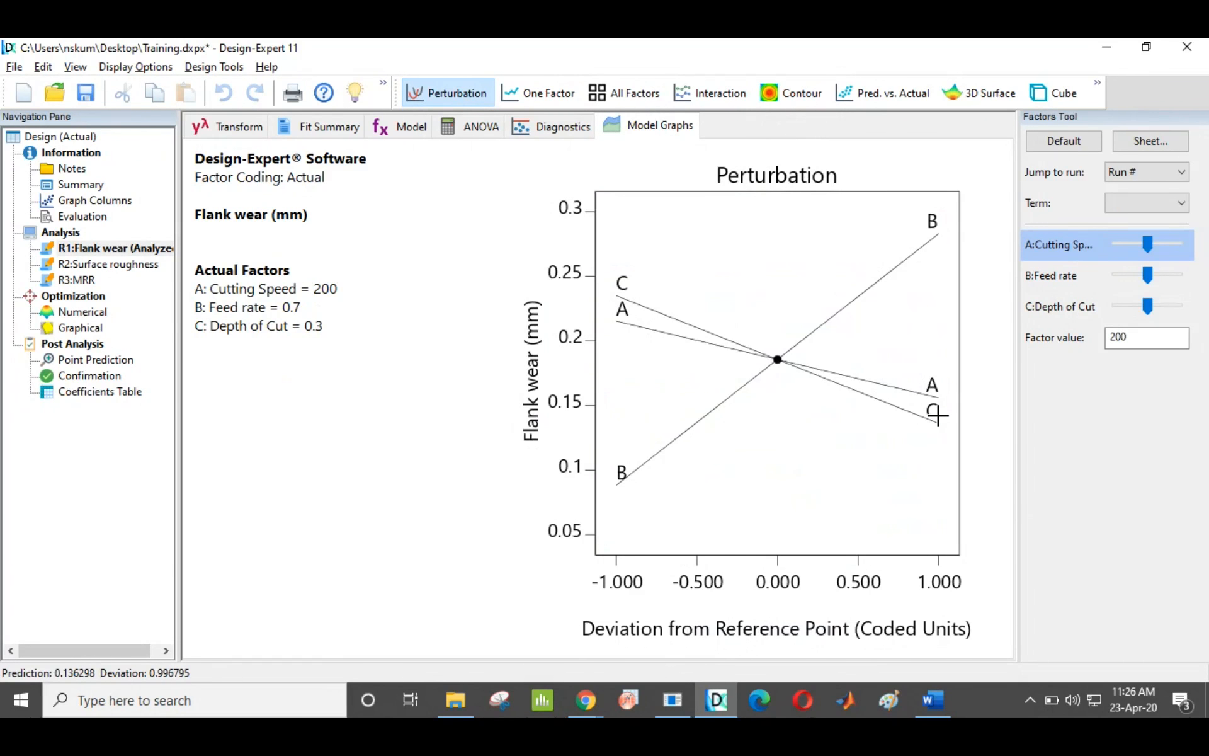
click(540, 95)
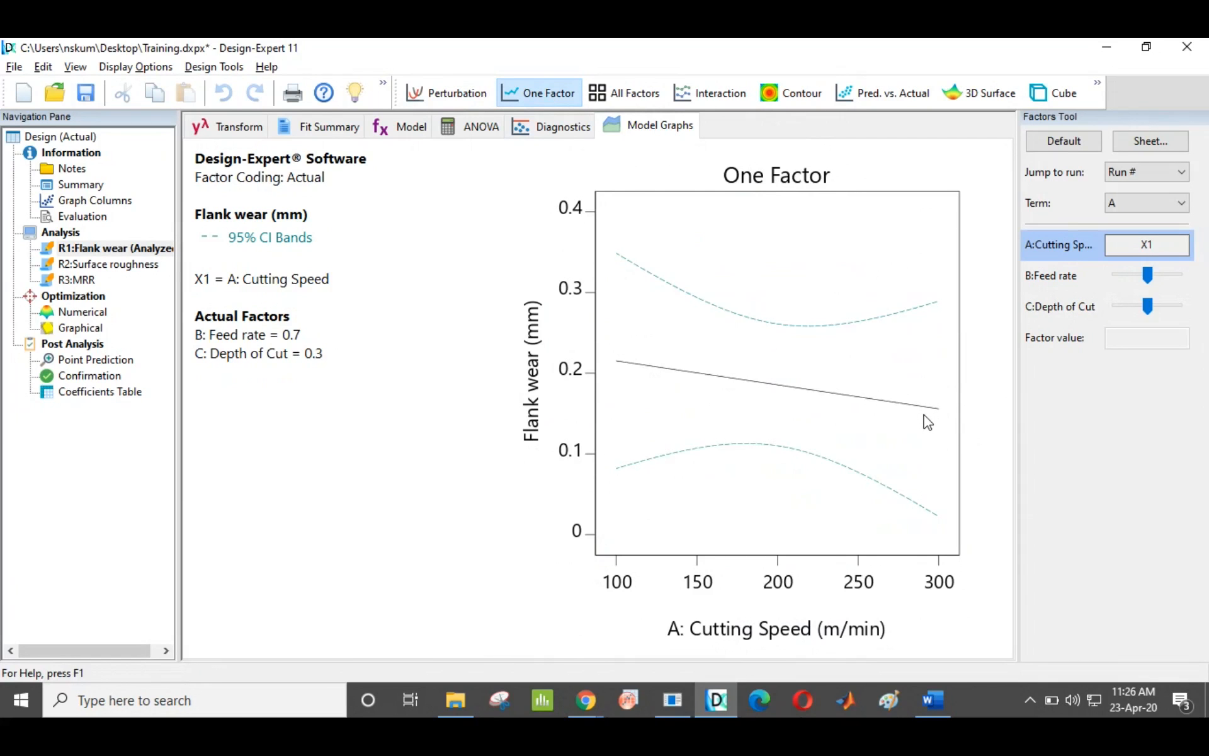
right_click(1126, 285)
click(1124, 288)
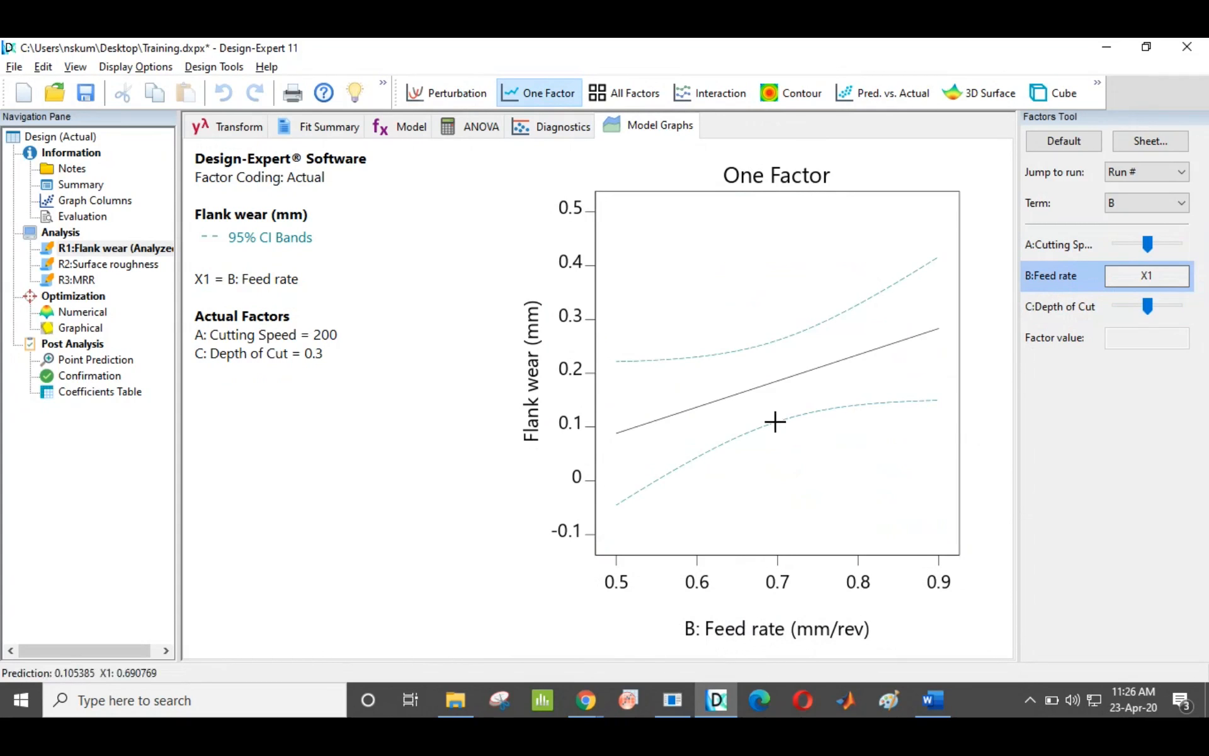
right_click(1119, 305)
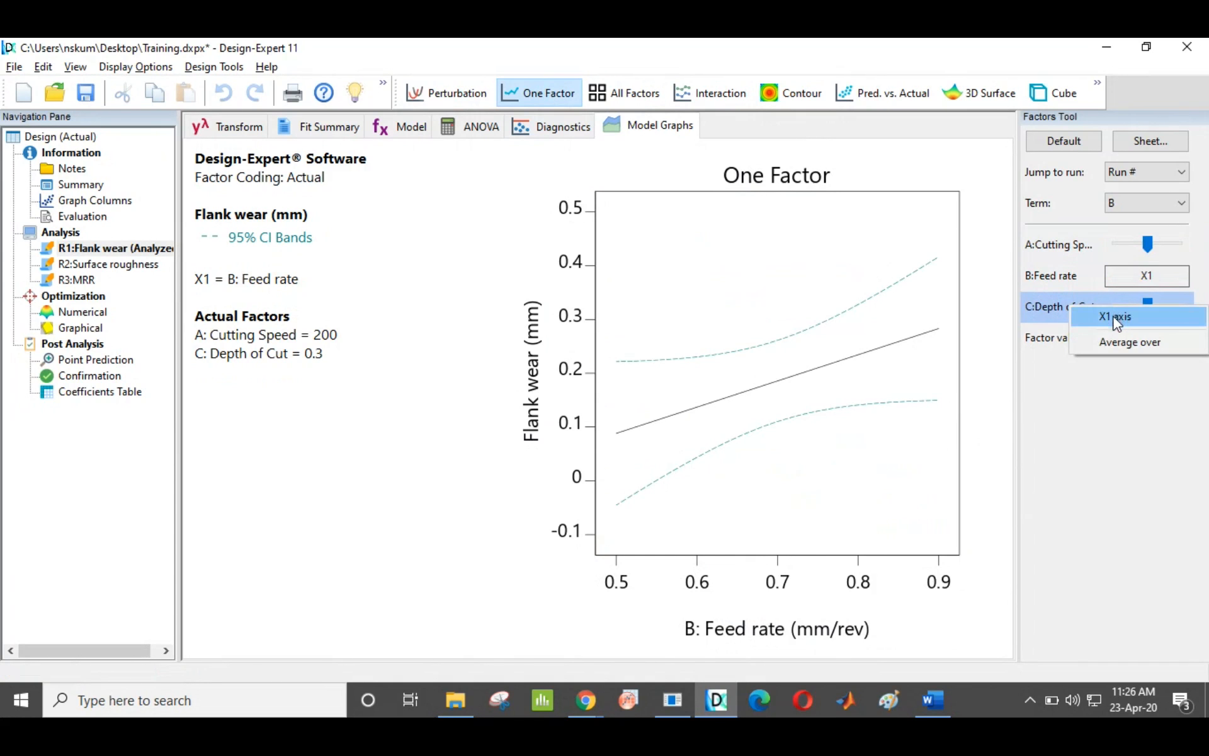
click(1116, 318)
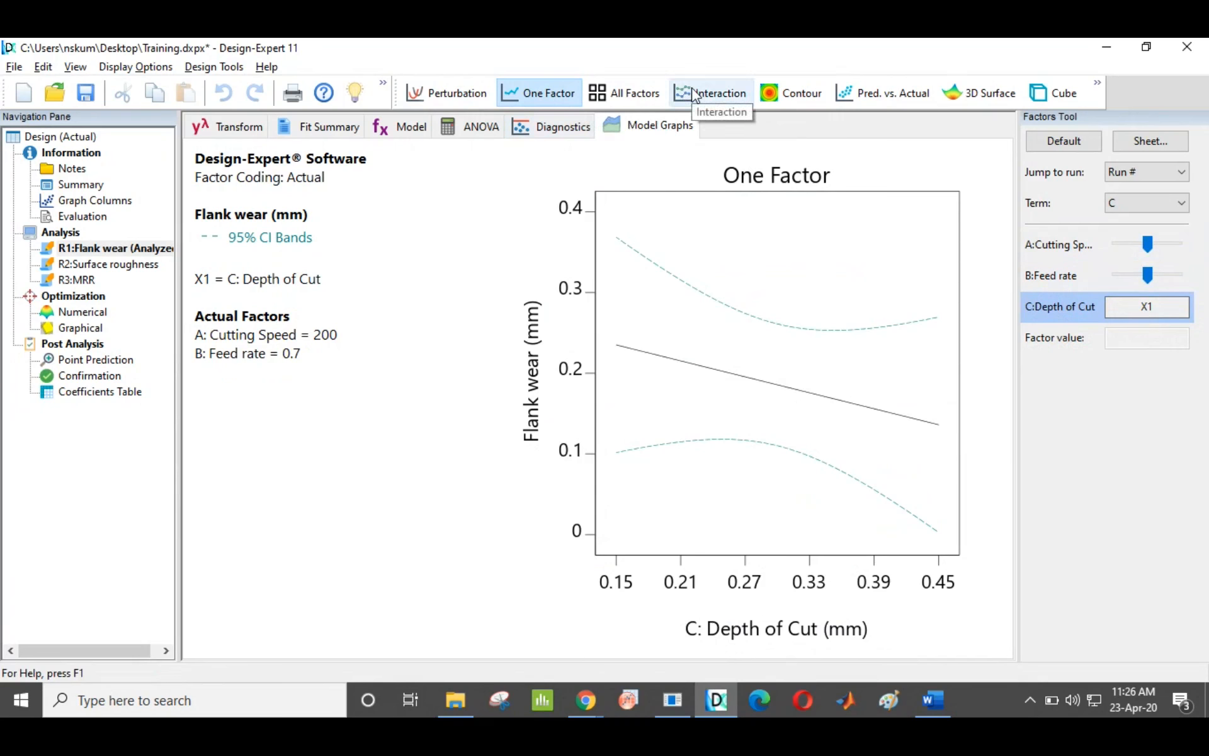
Compare the all-factors view of flank wear with the individual one-factor plots for cutting speed, feed rate and depth of cut
click(625, 95)
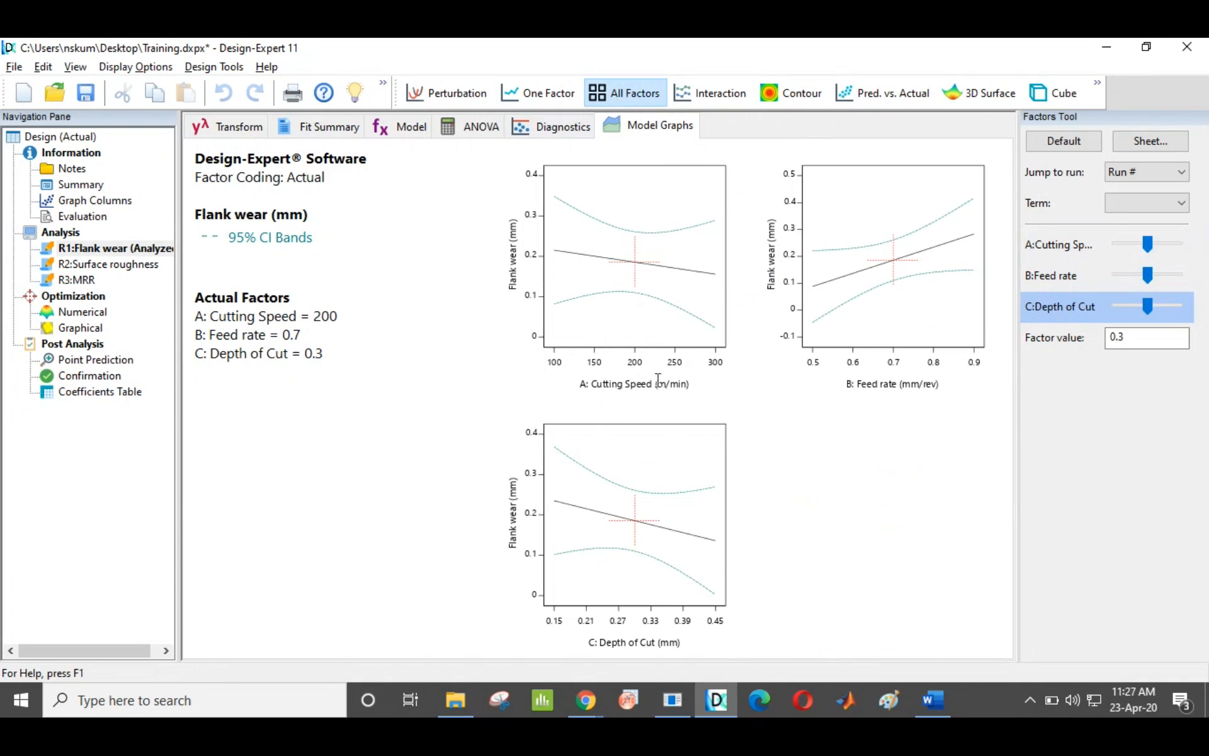
click(540, 95)
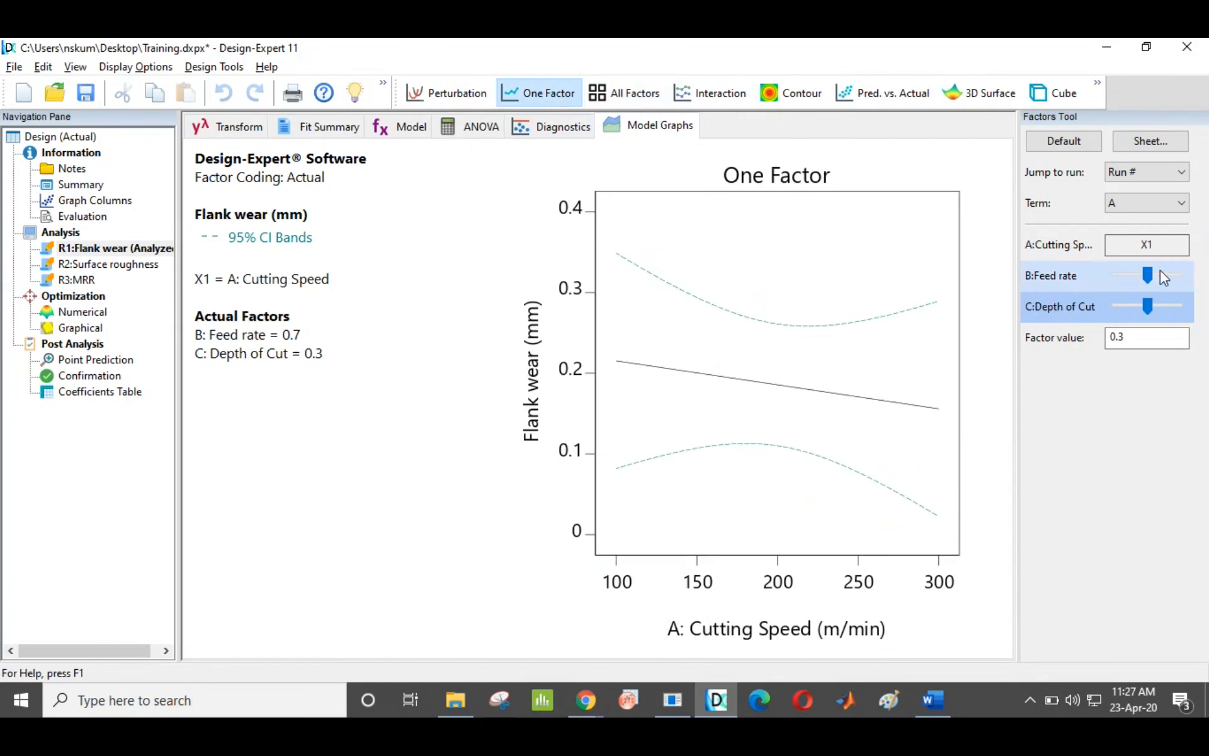
right_click(1130, 277)
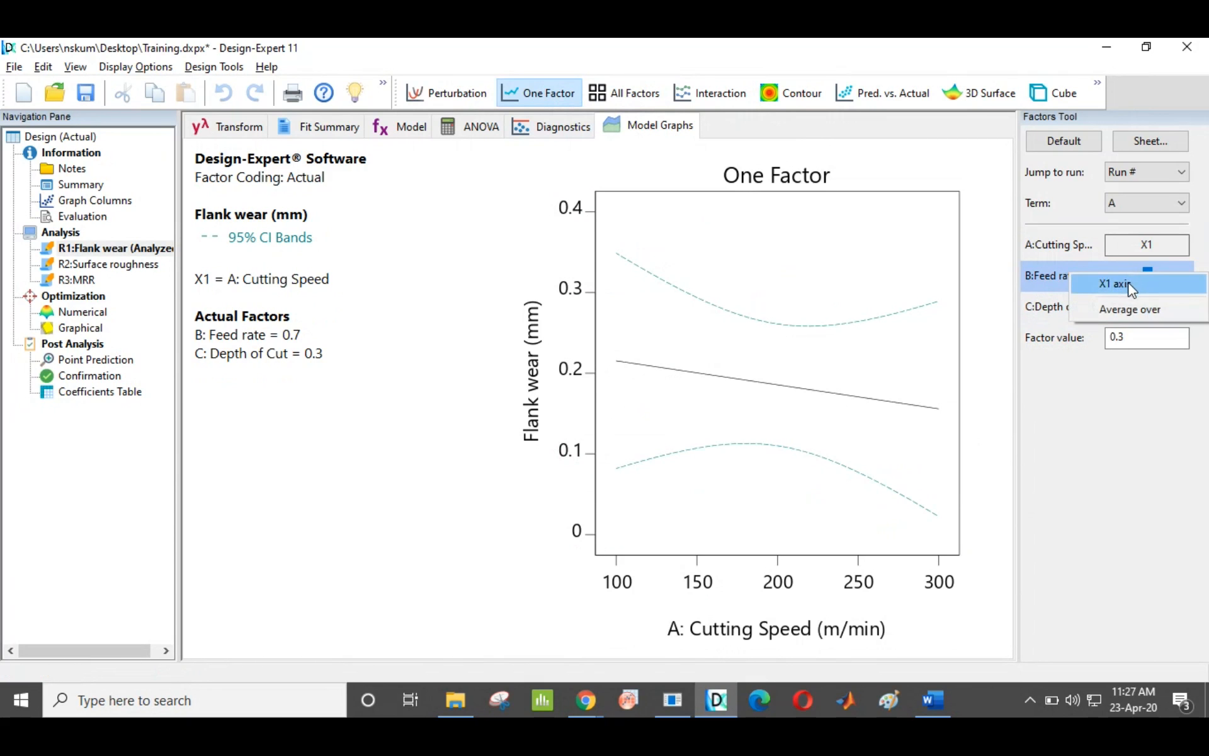
click(1129, 284)
right_click(1127, 304)
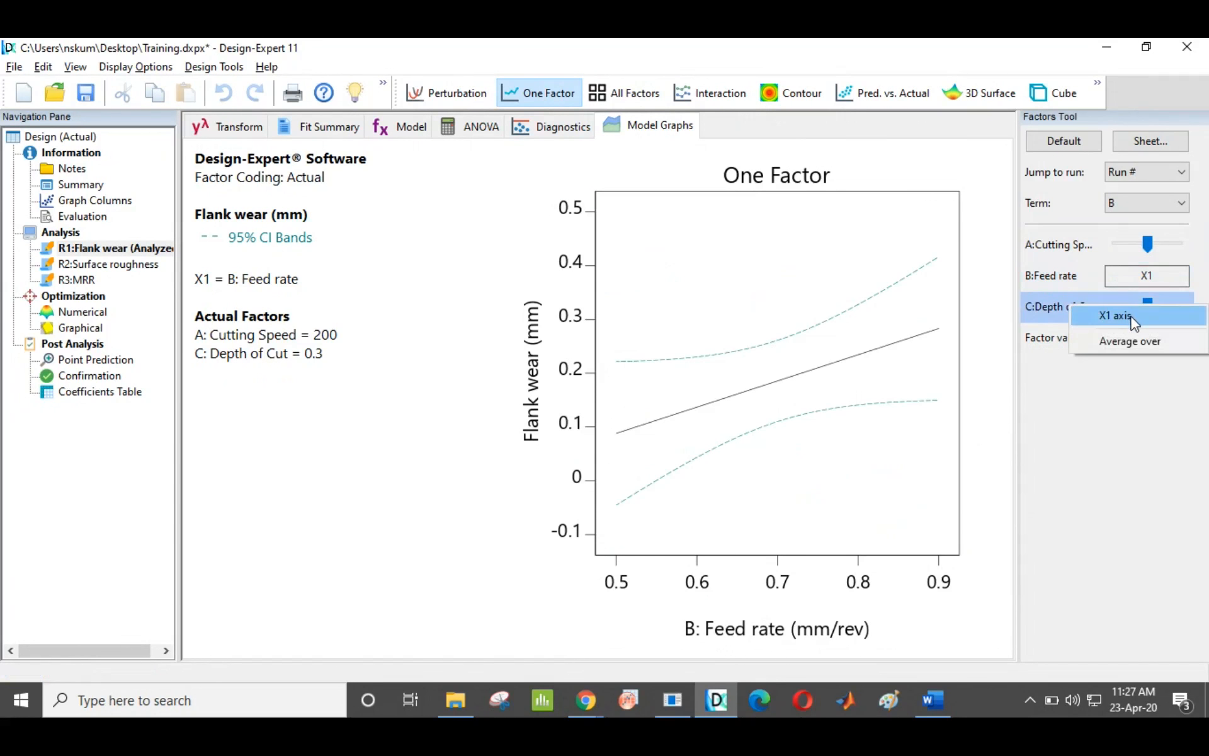
click(1134, 316)
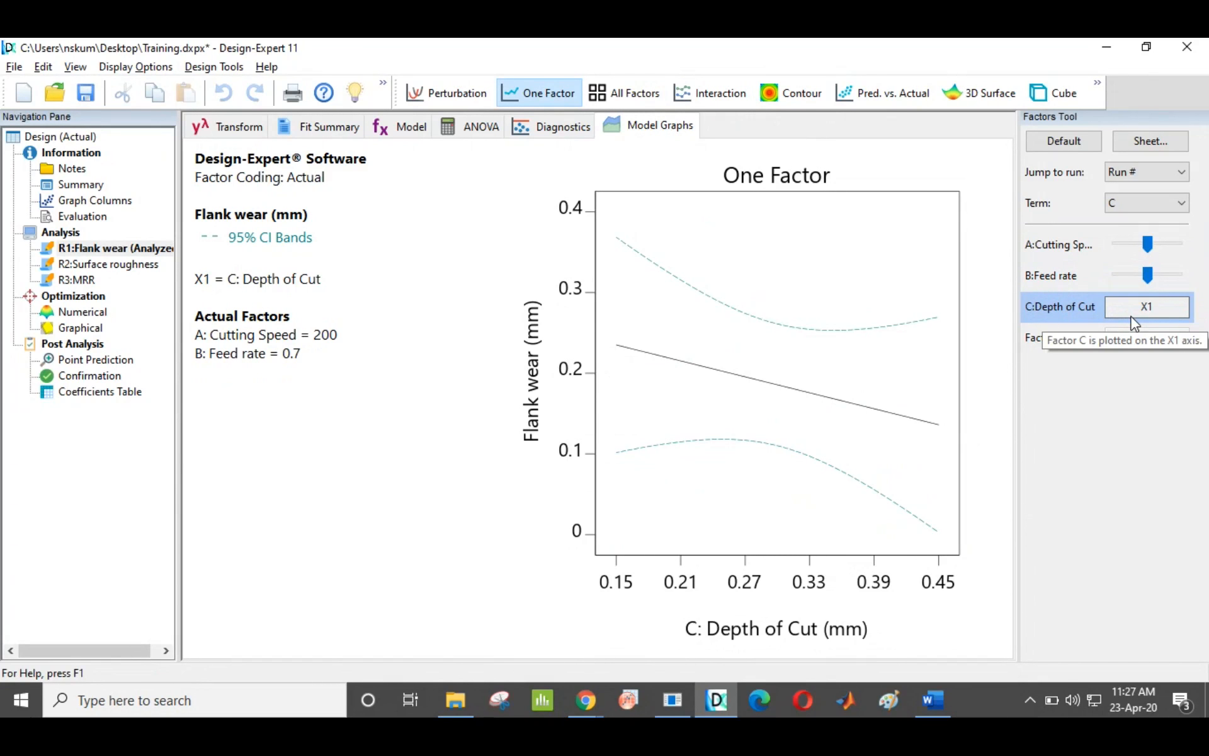
Inspect the 95% CI bands in the all-factors view and open the cutting speed and feed rate interaction plot
click(596, 92)
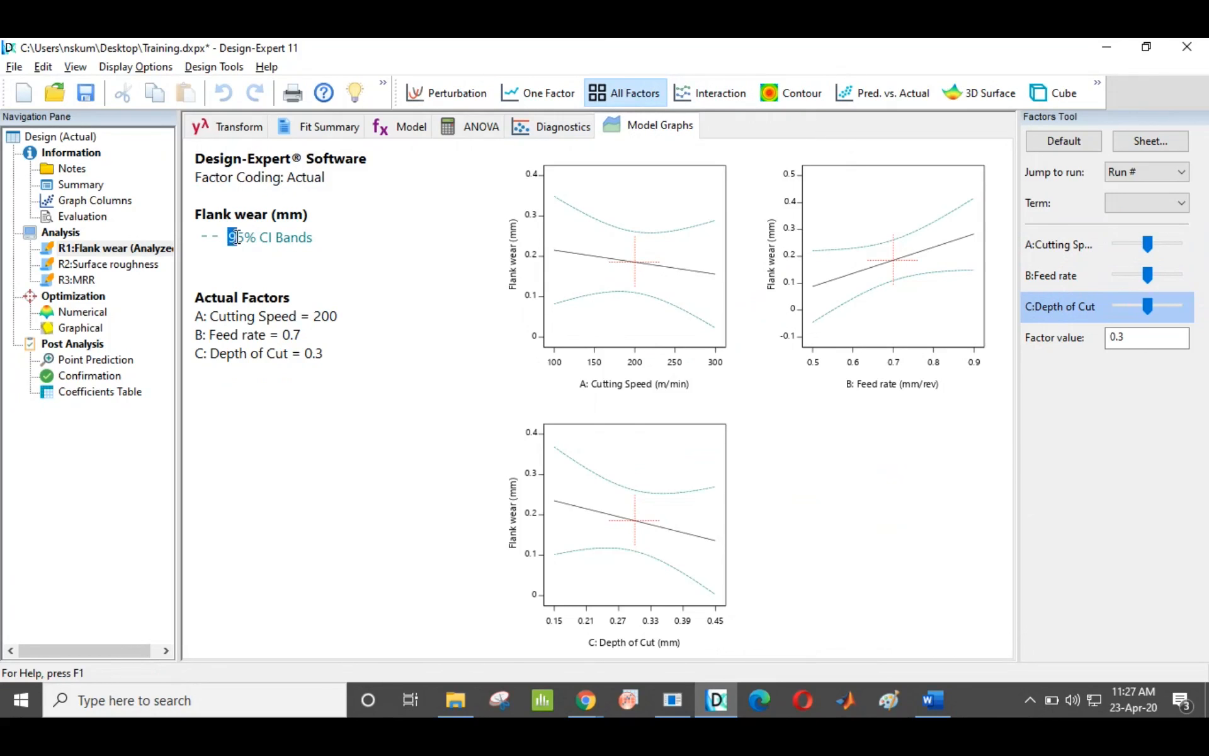
drag(233, 237, 339, 242)
click(337, 244)
click(697, 105)
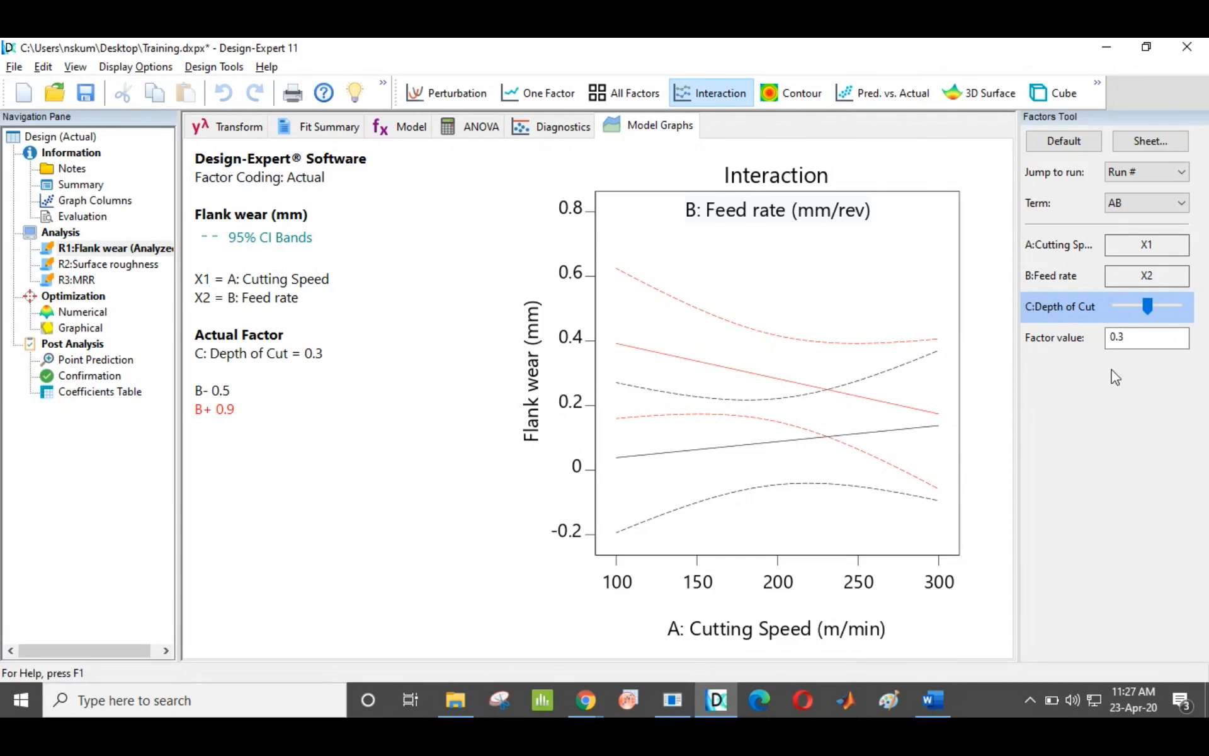
View the flank wear interaction and contour plots for cutting speed against depth of cut, plus the predicted versus actual plot
right_click(1133, 304)
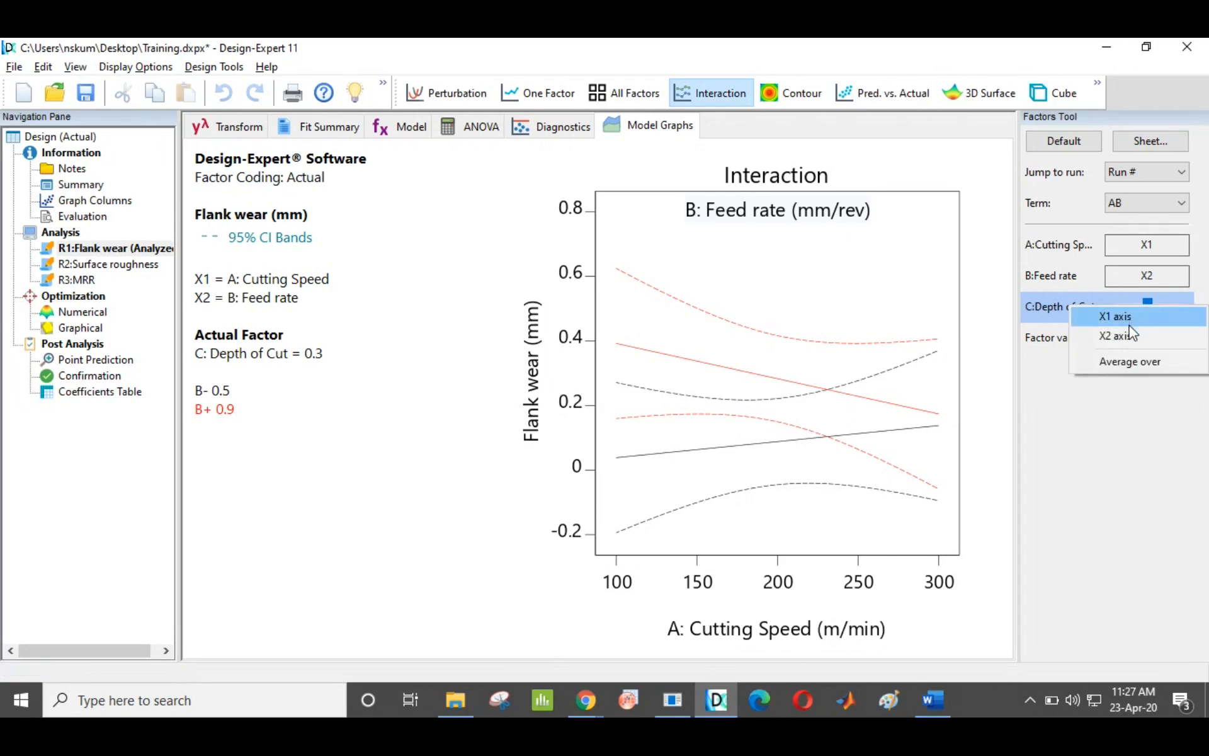
click(1130, 336)
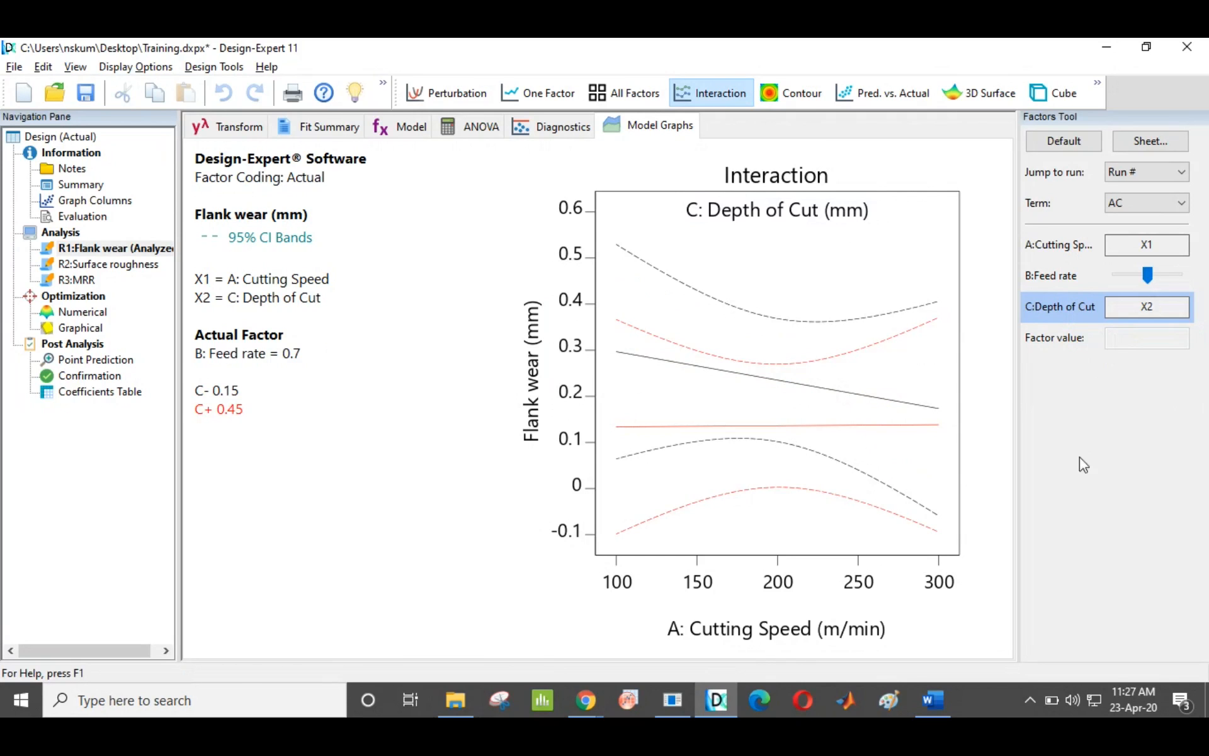
click(806, 95)
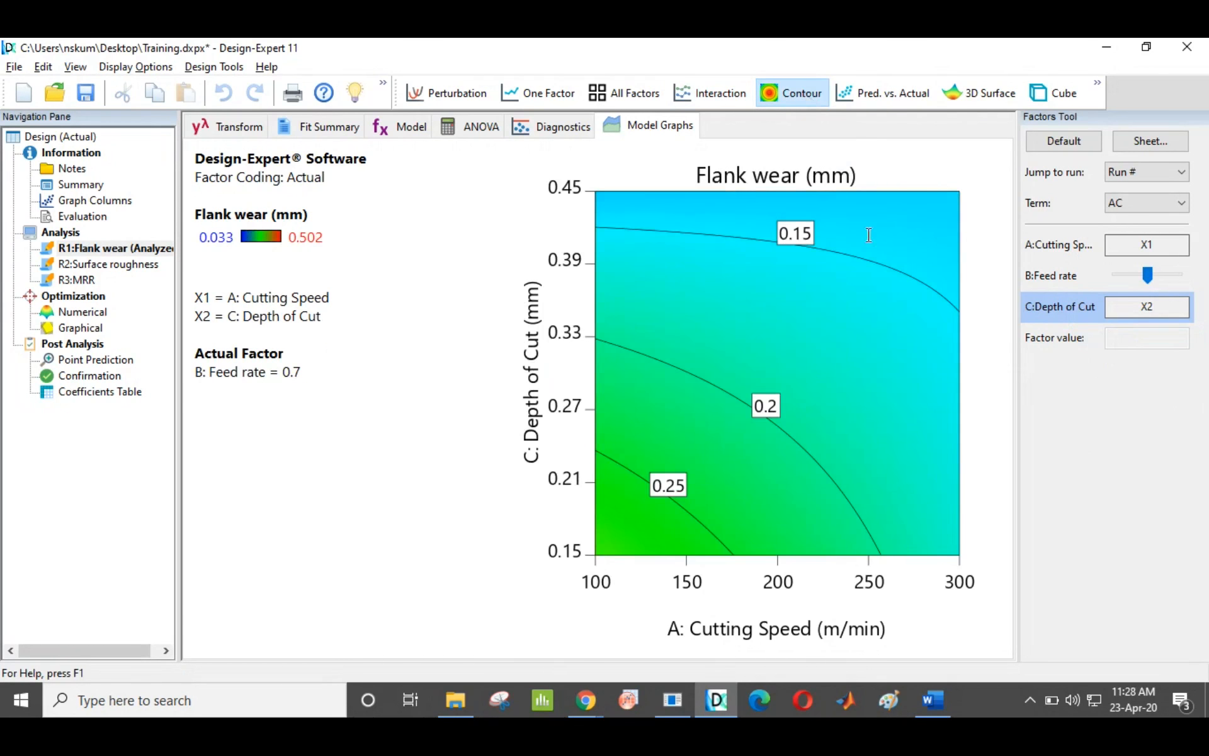
click(875, 96)
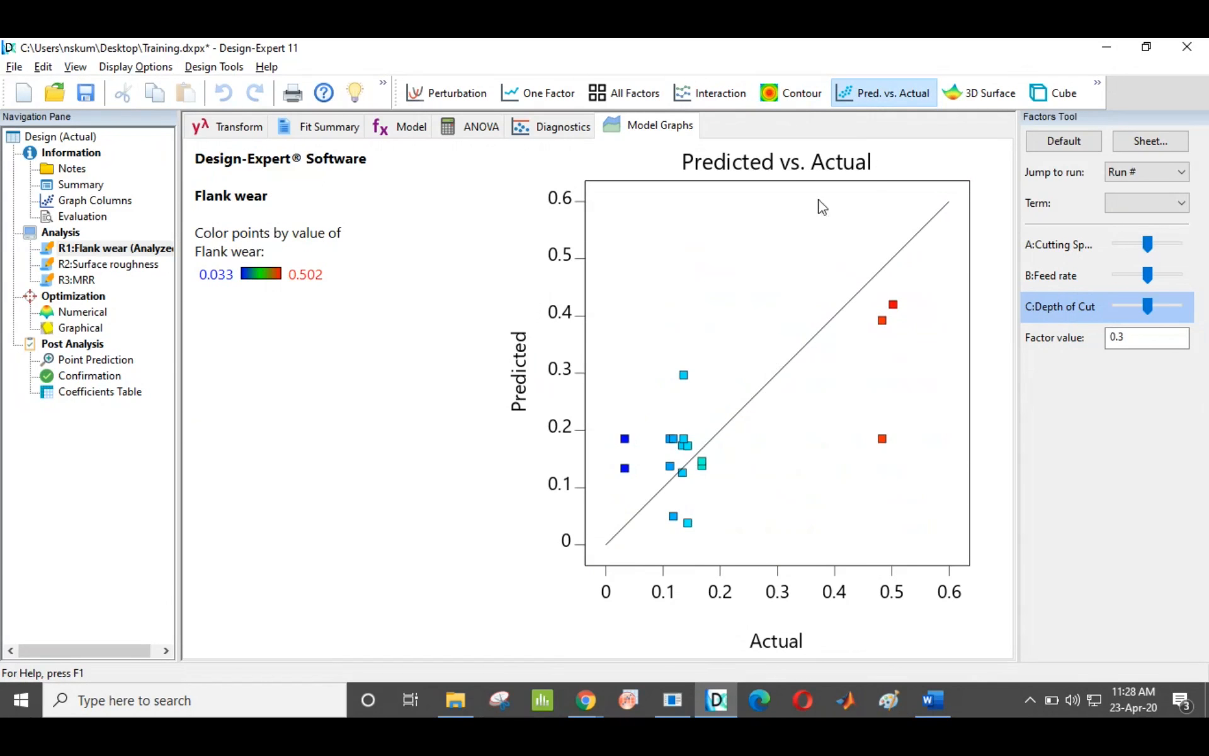
Examine the flank wear 3D surface for cutting speed and feed rate from several angles, and restore the default view
click(978, 95)
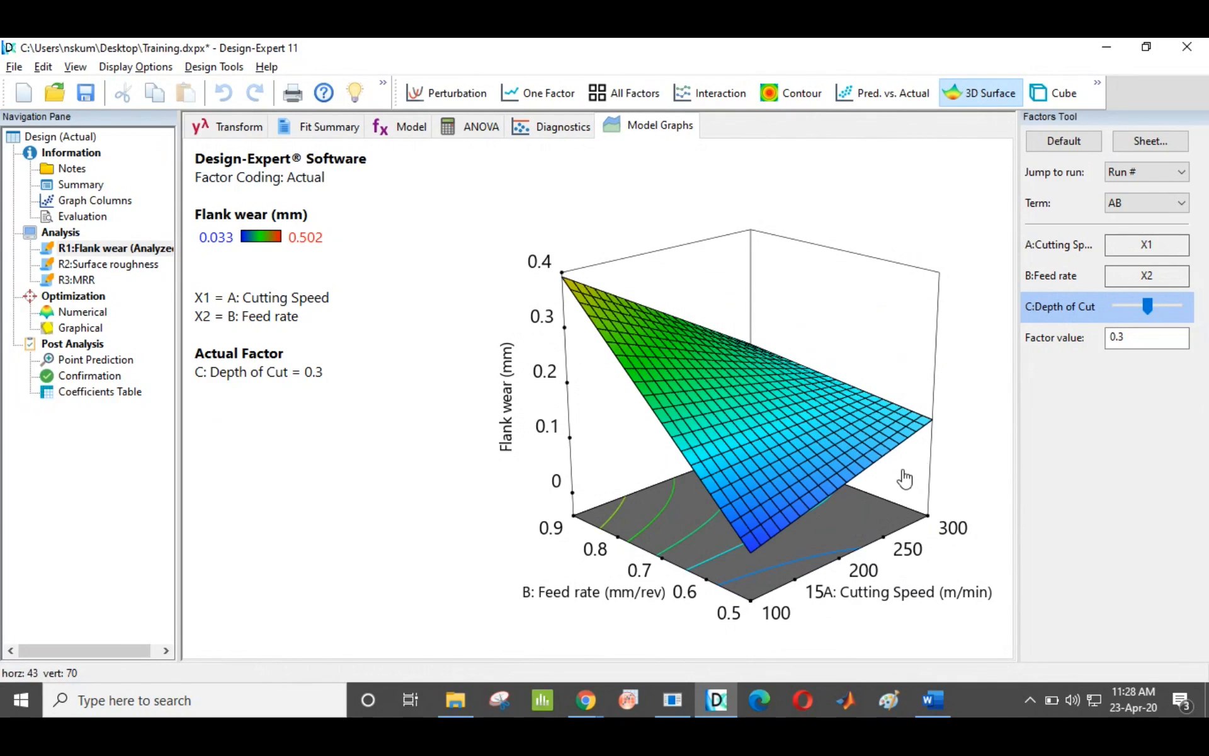
drag(905, 479, 833, 473)
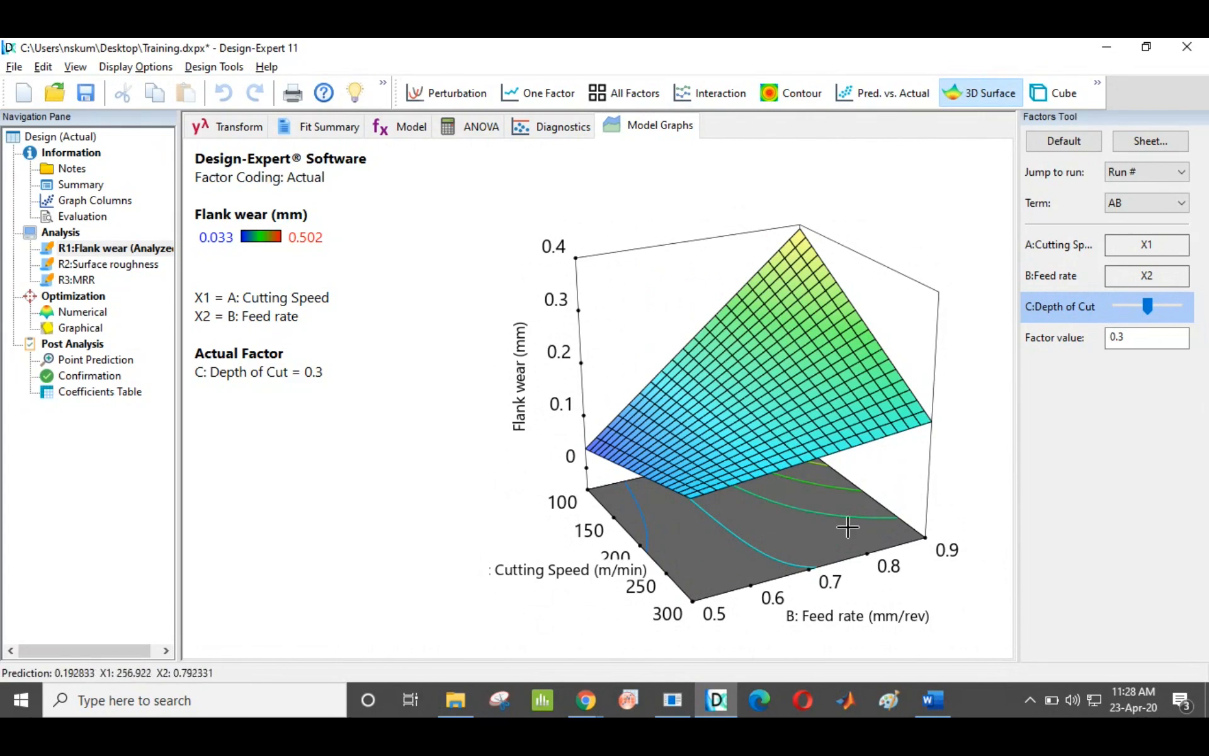
drag(918, 464, 956, 465)
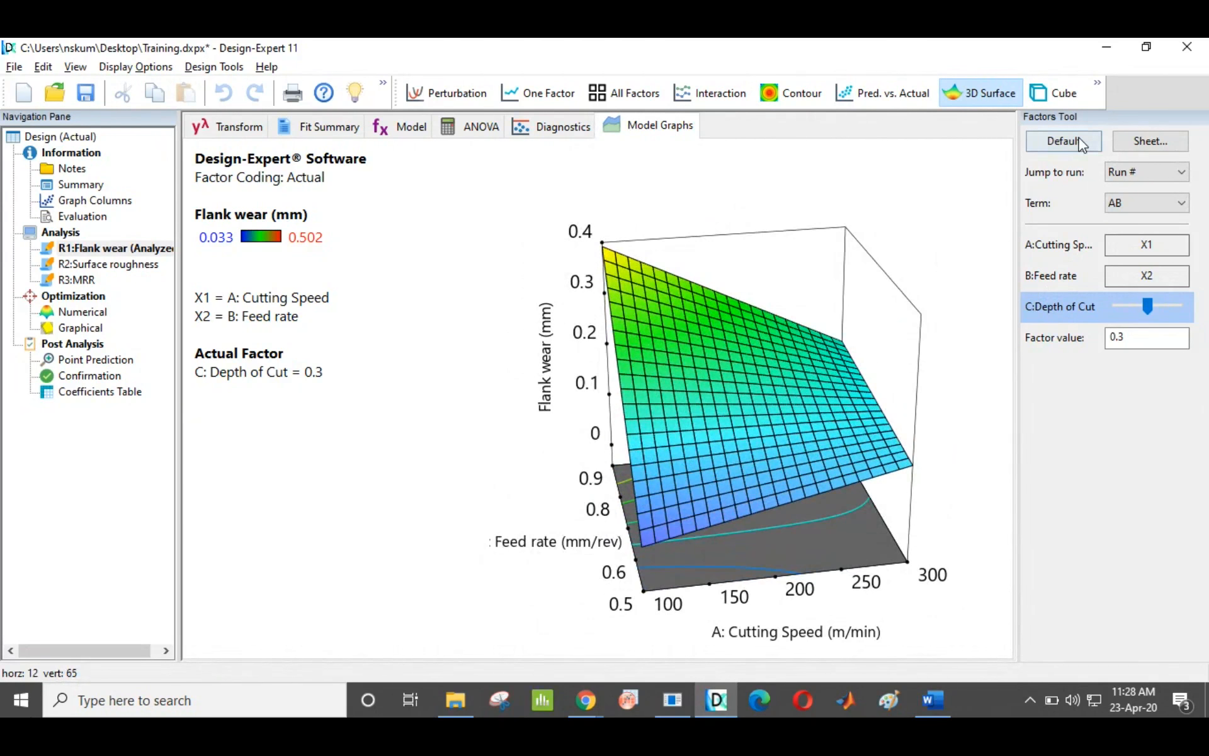
click(1079, 136)
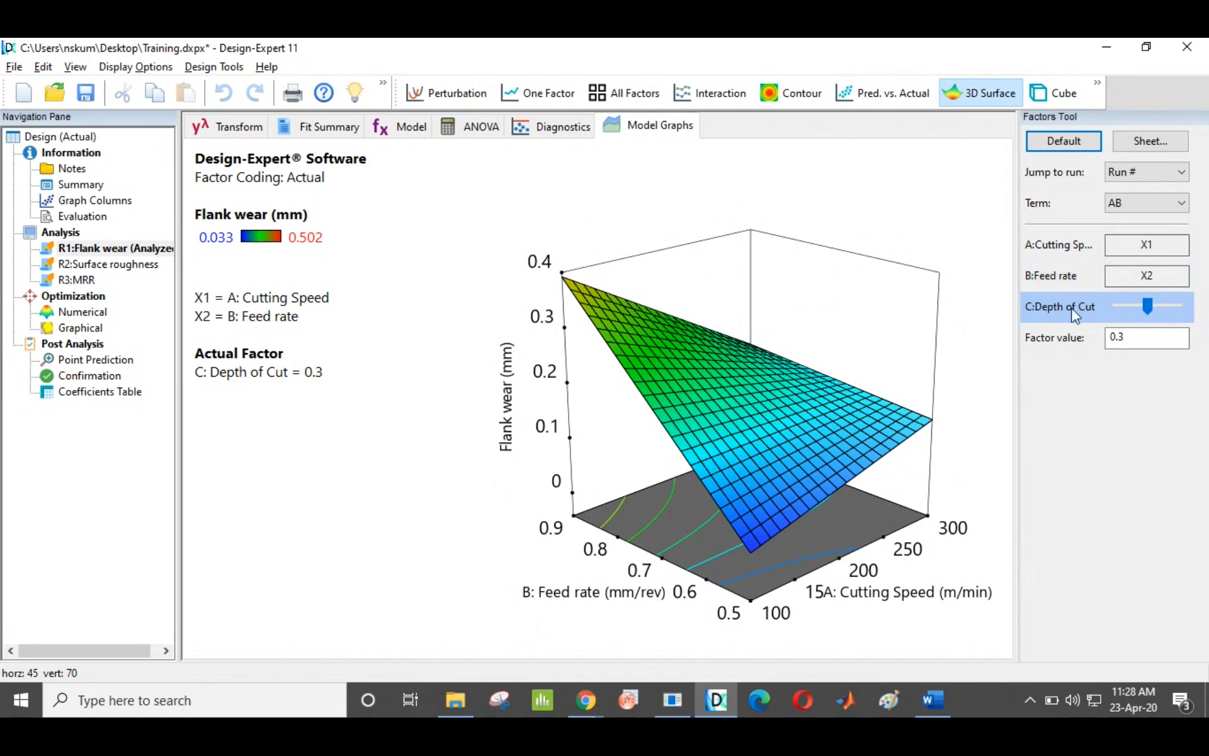
Plot the flank wear 3D surface with depth of cut as the X2 axis and inspect it from several angles
right_click(1119, 311)
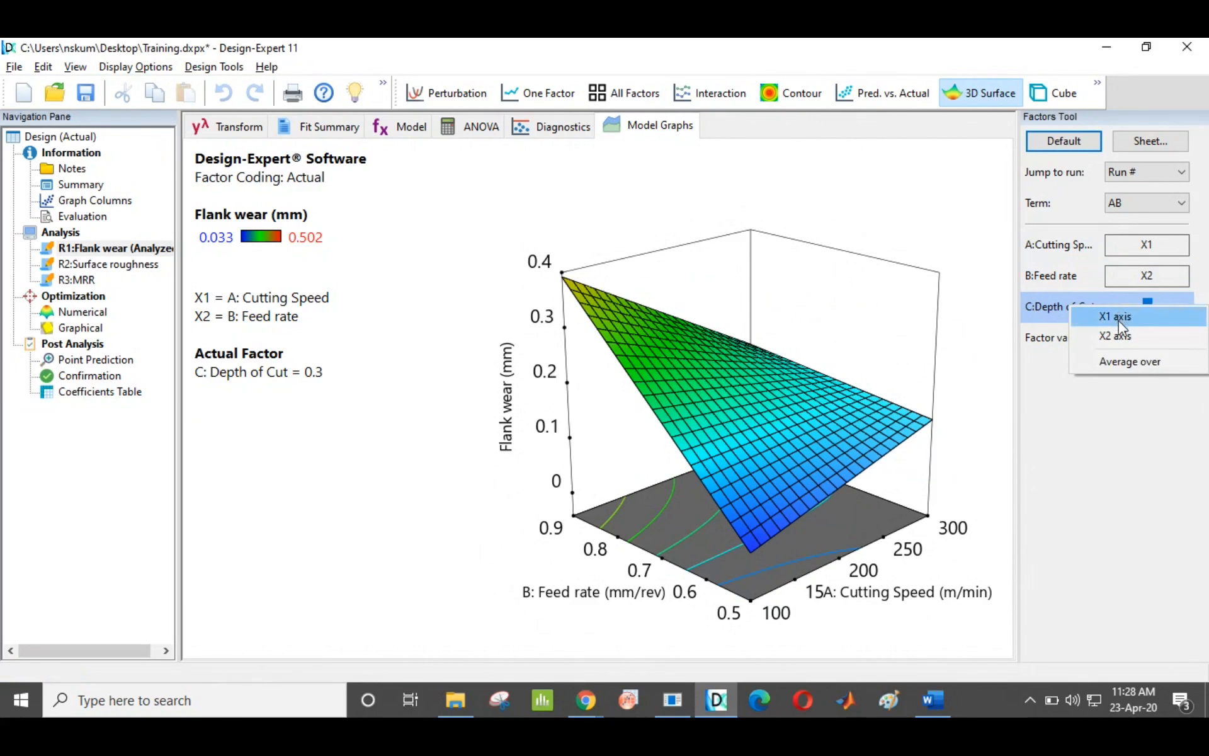
click(1121, 337)
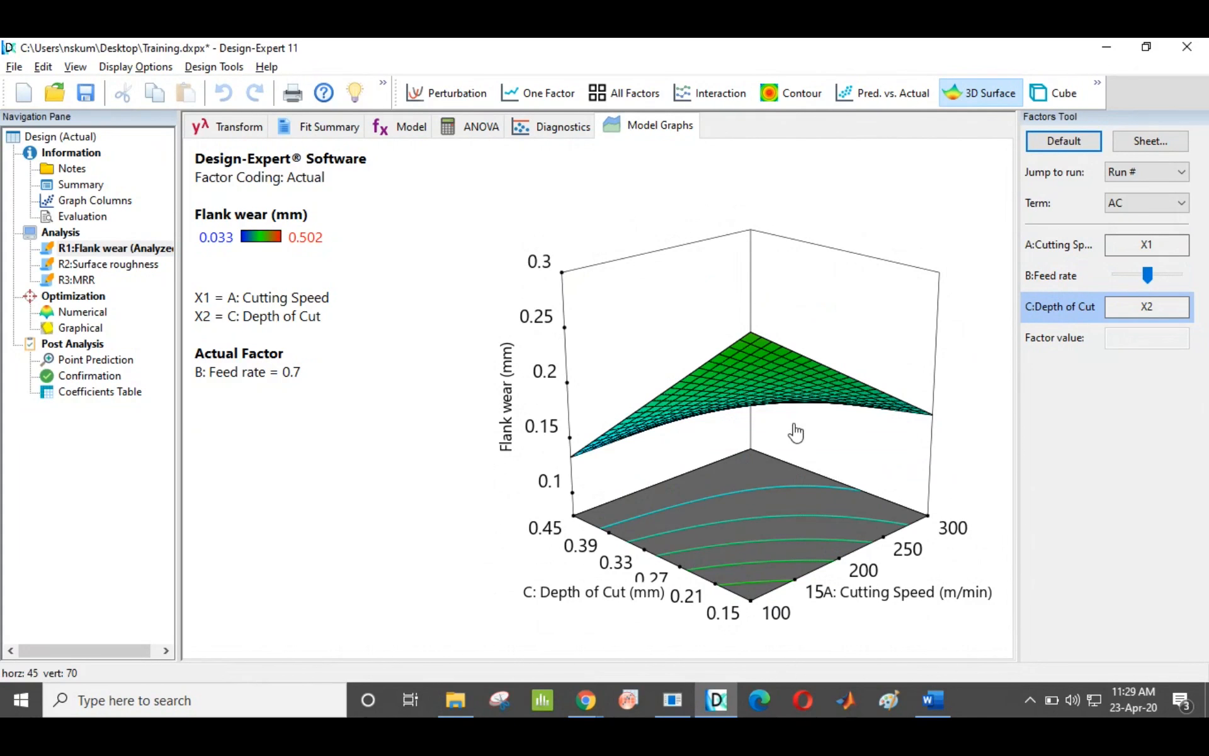
drag(810, 432, 910, 393)
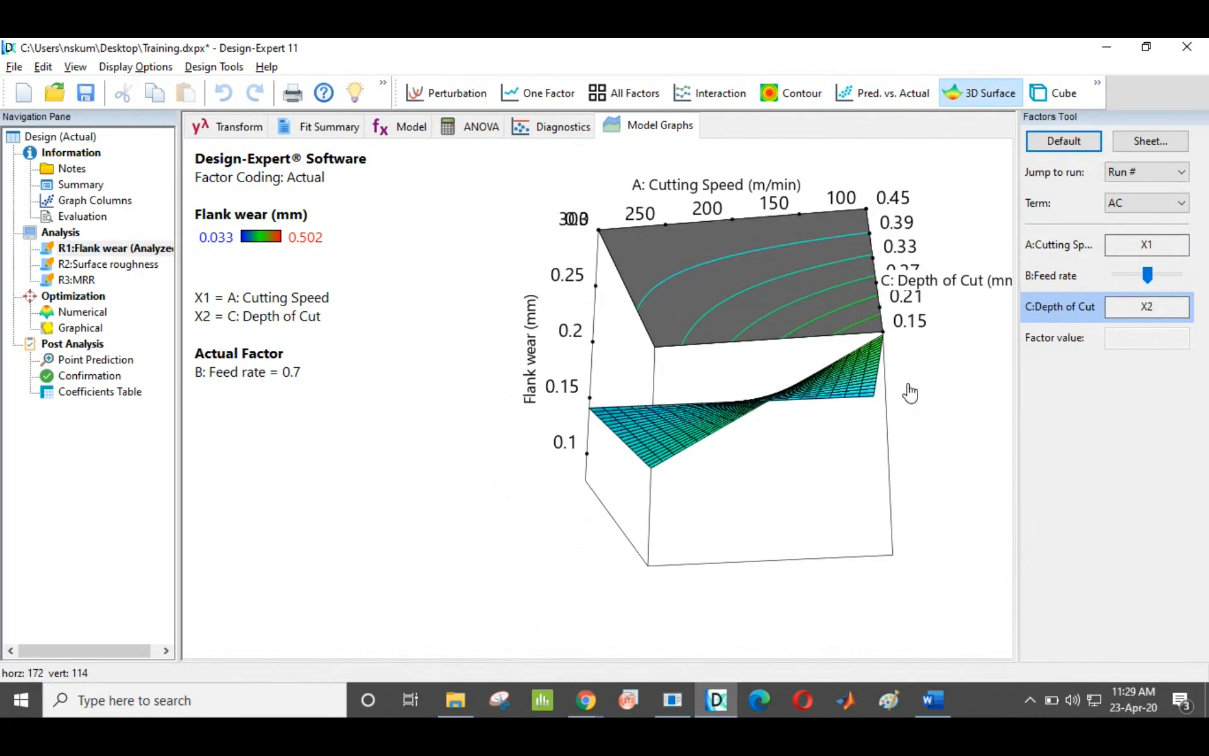
click(1052, 138)
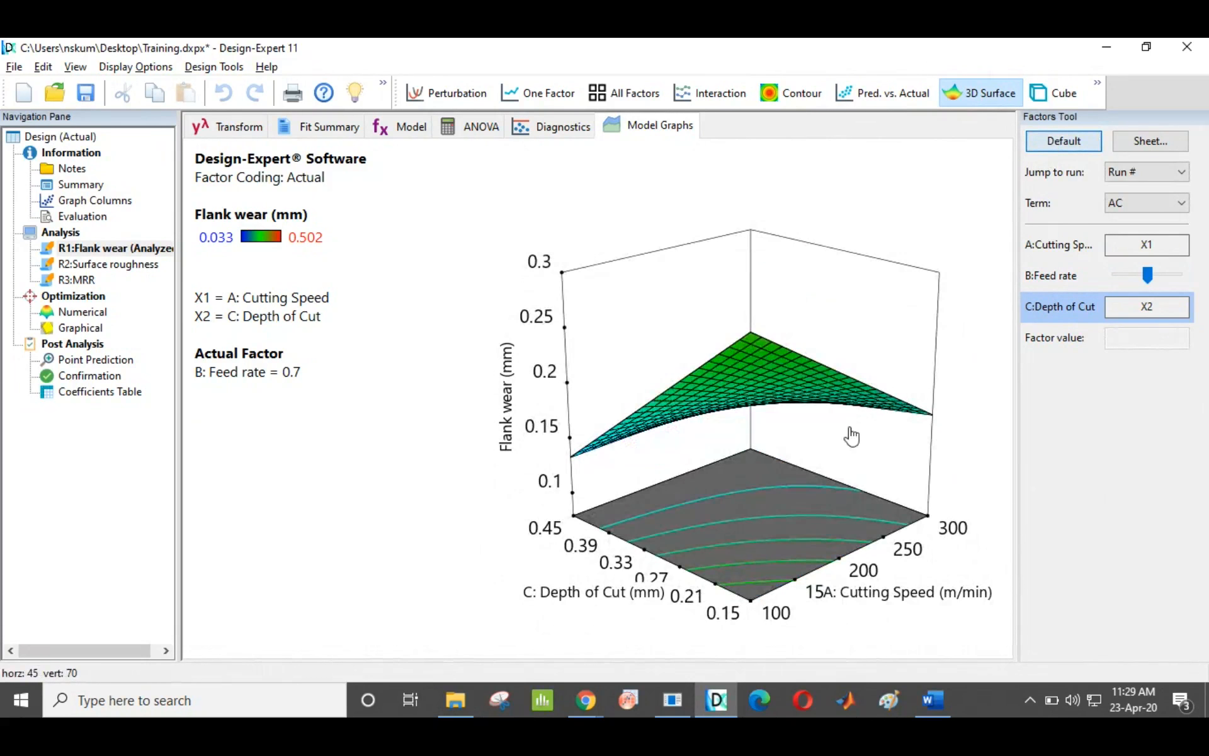
drag(813, 446, 777, 531)
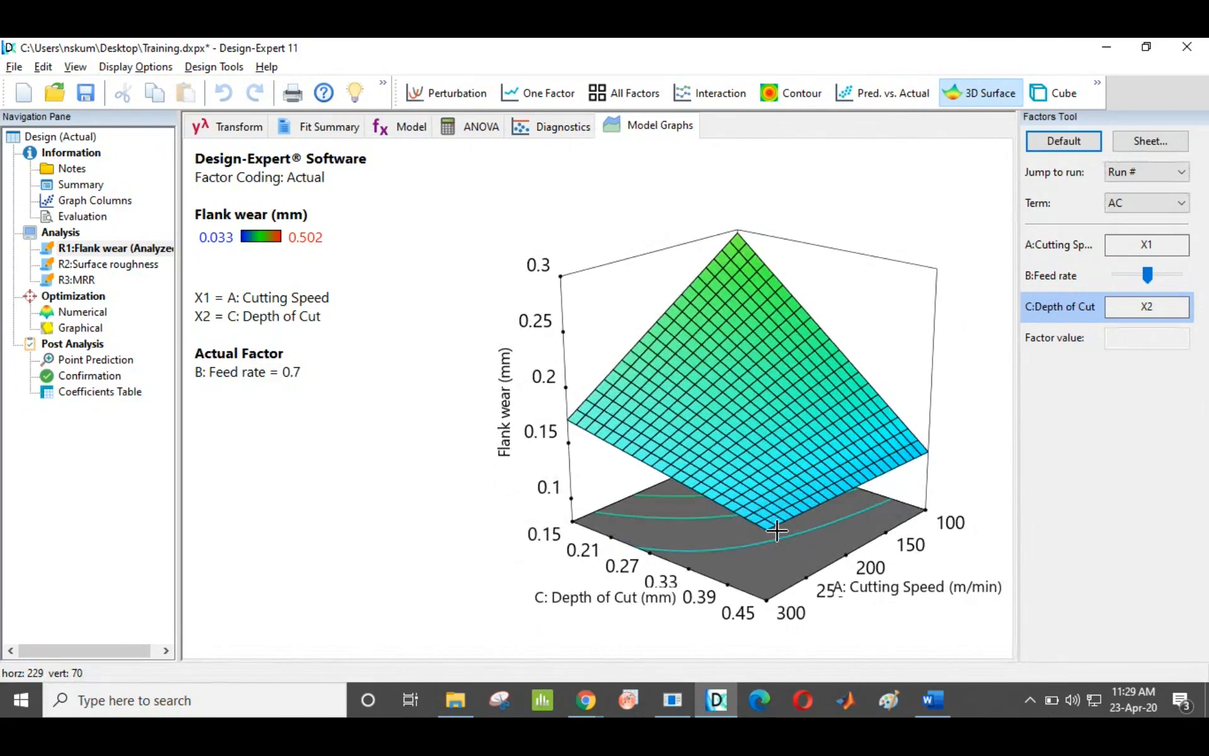
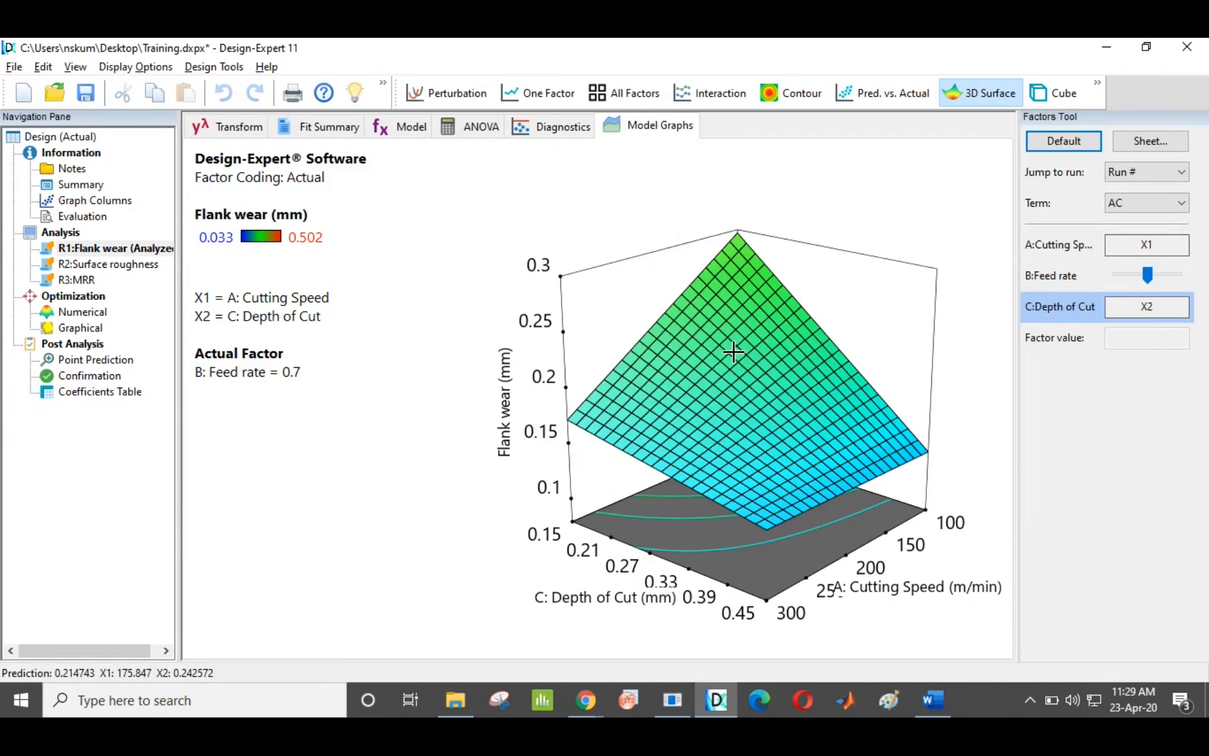
Review the flank wear model terms and examine the Model row's significance in the ANOVA table
click(417, 128)
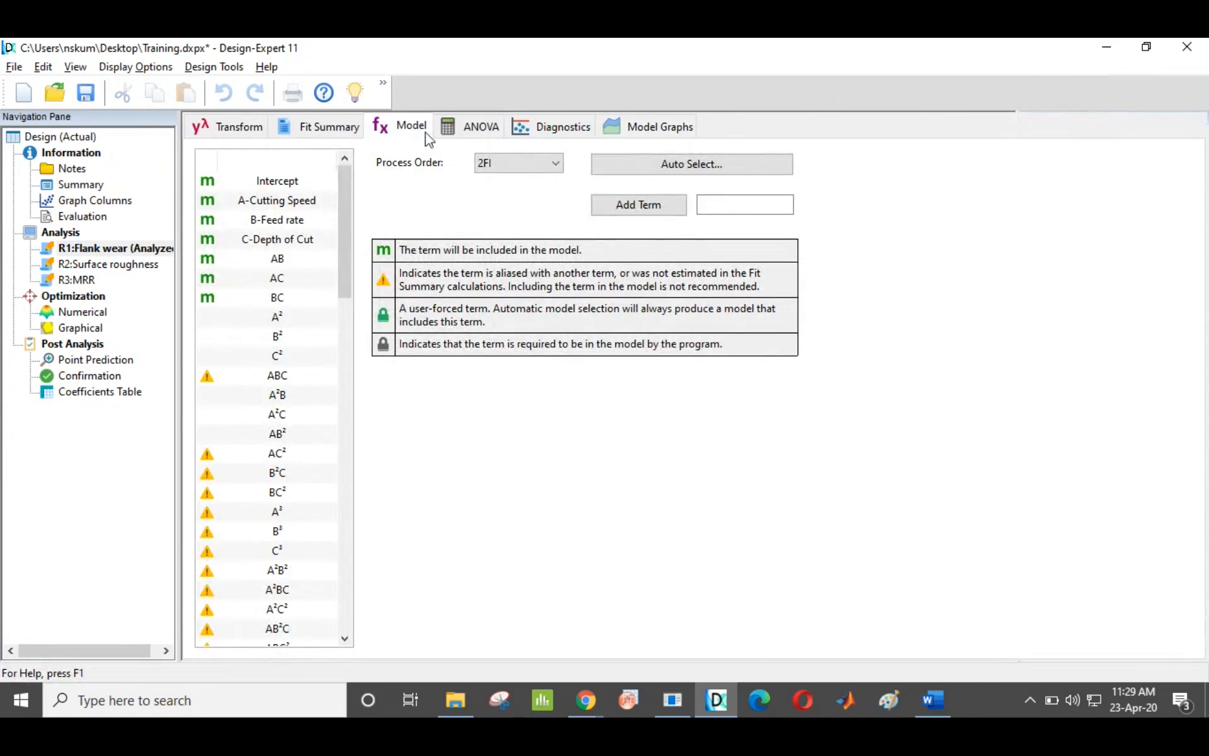
click(473, 127)
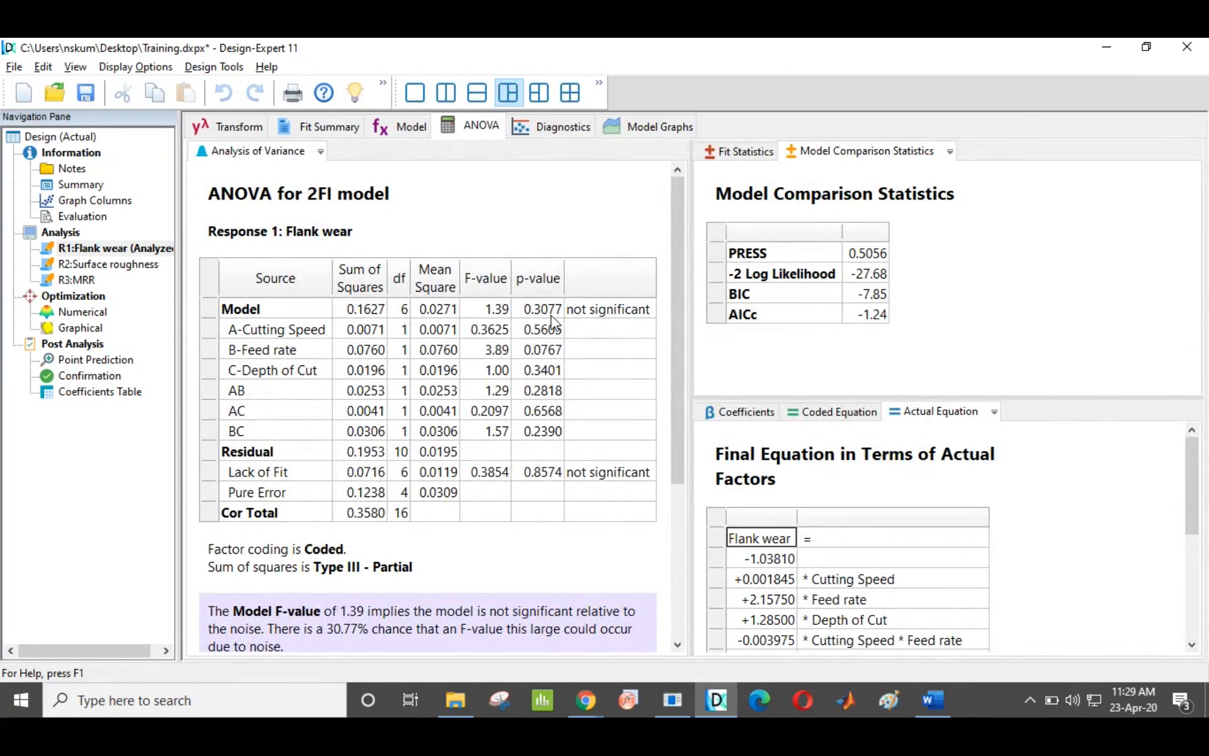
click(590, 314)
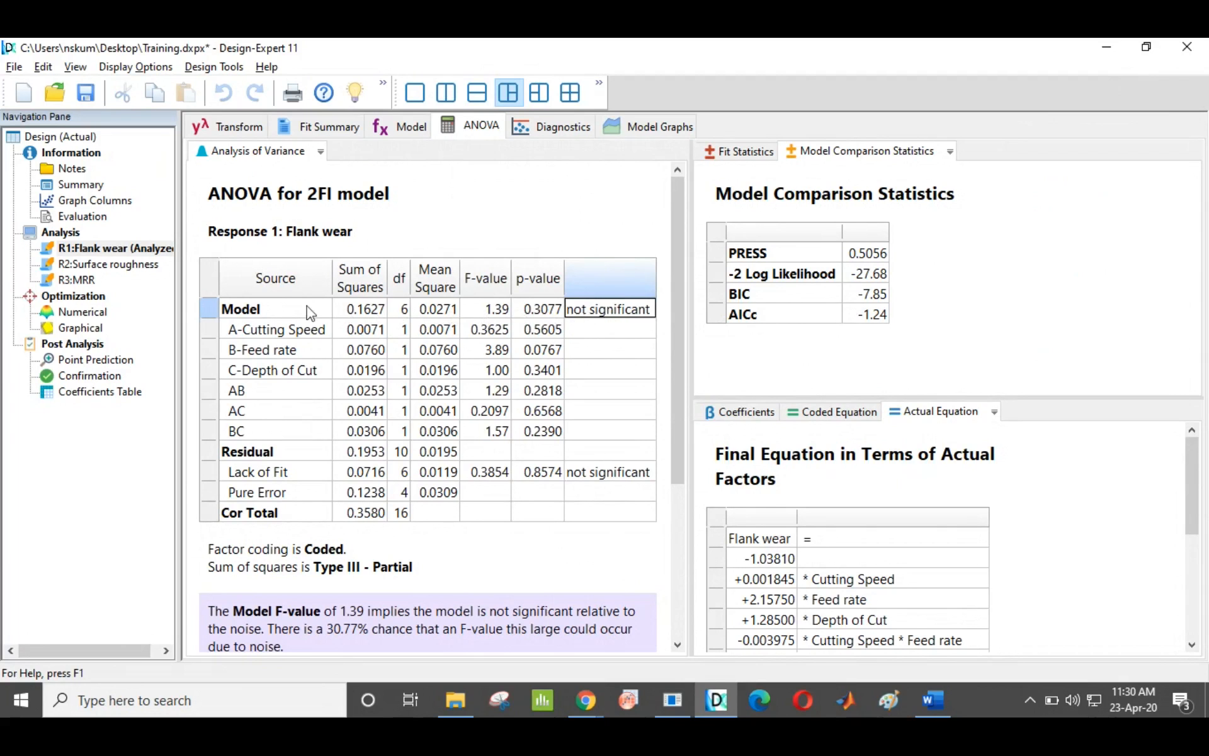
click(291, 310)
drag(368, 308, 600, 311)
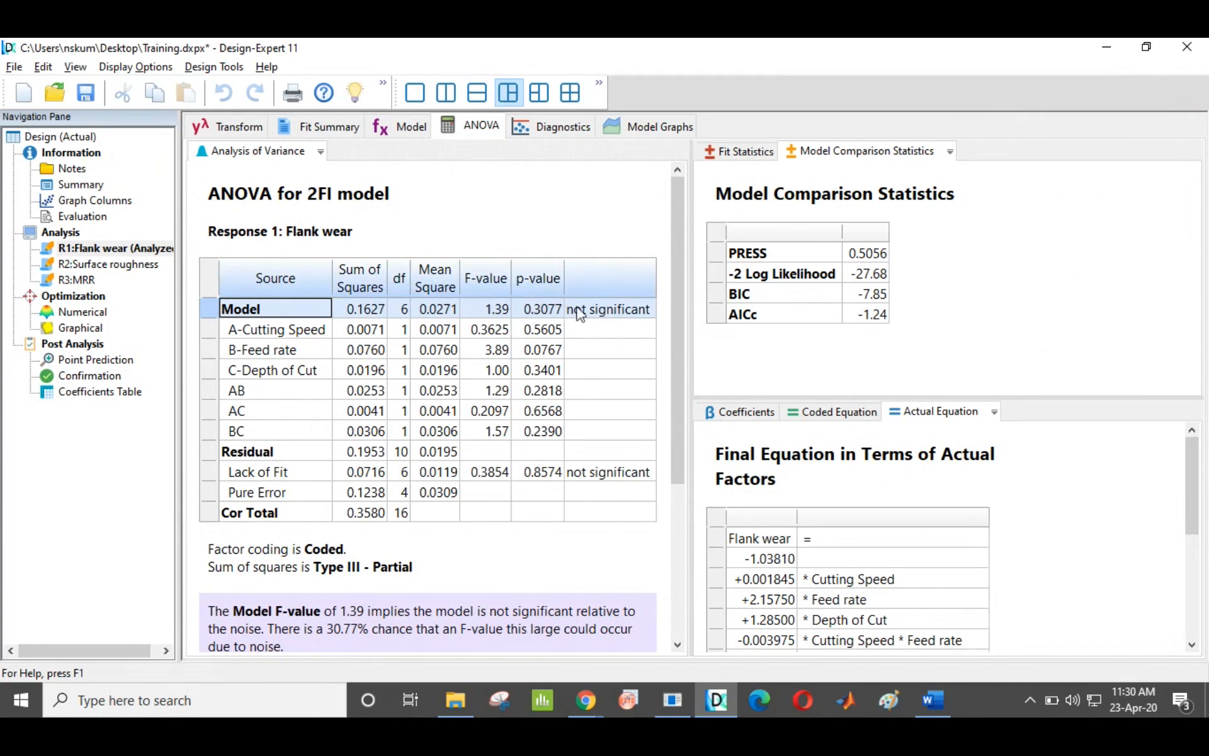
Revisit the flank wear model graphs, going through the perturbation, one-factor and contour plots
click(656, 130)
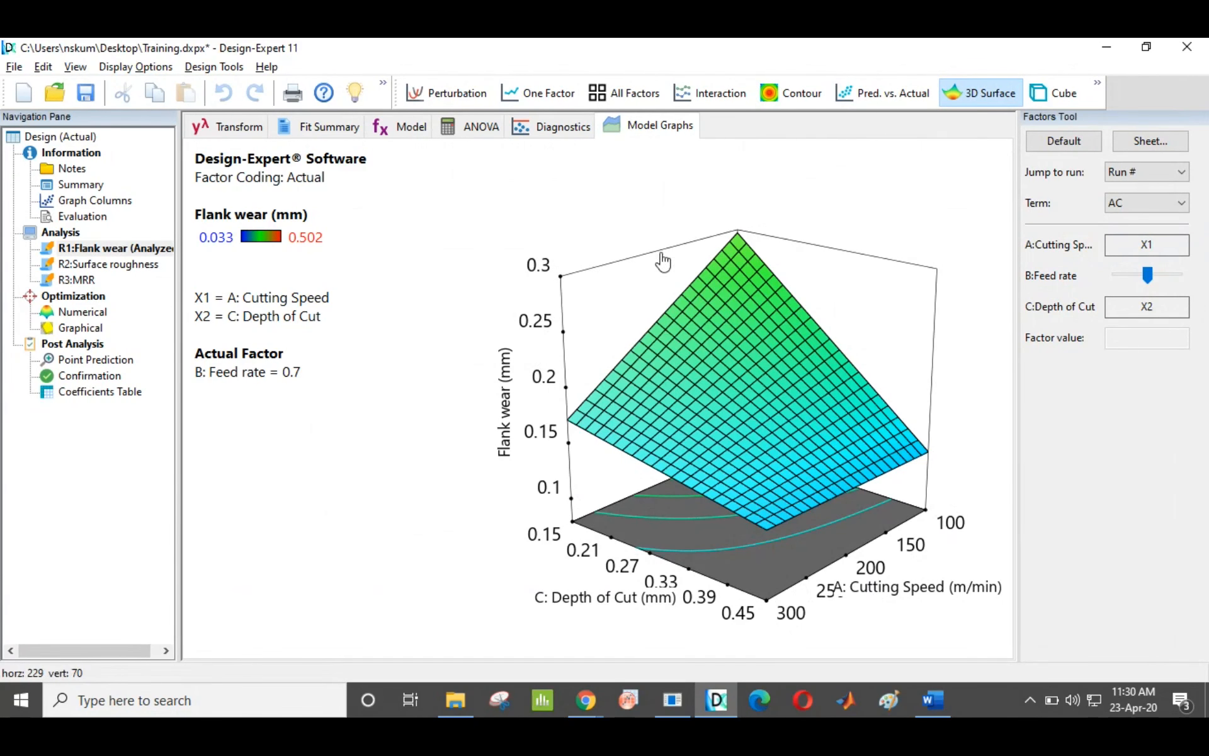
click(460, 96)
click(549, 100)
click(798, 105)
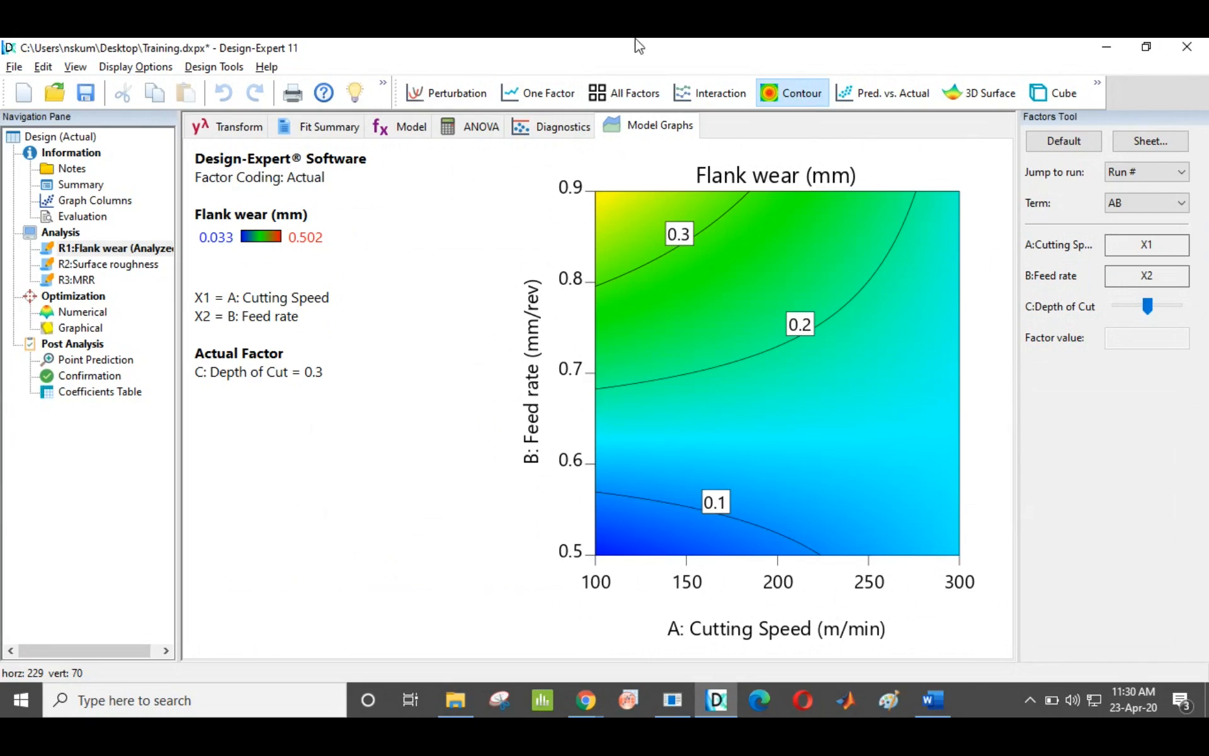
Widen the navigation pane and open the fit summary of the surface roughness response, leaving its transformation at None
drag(179, 180, 250, 181)
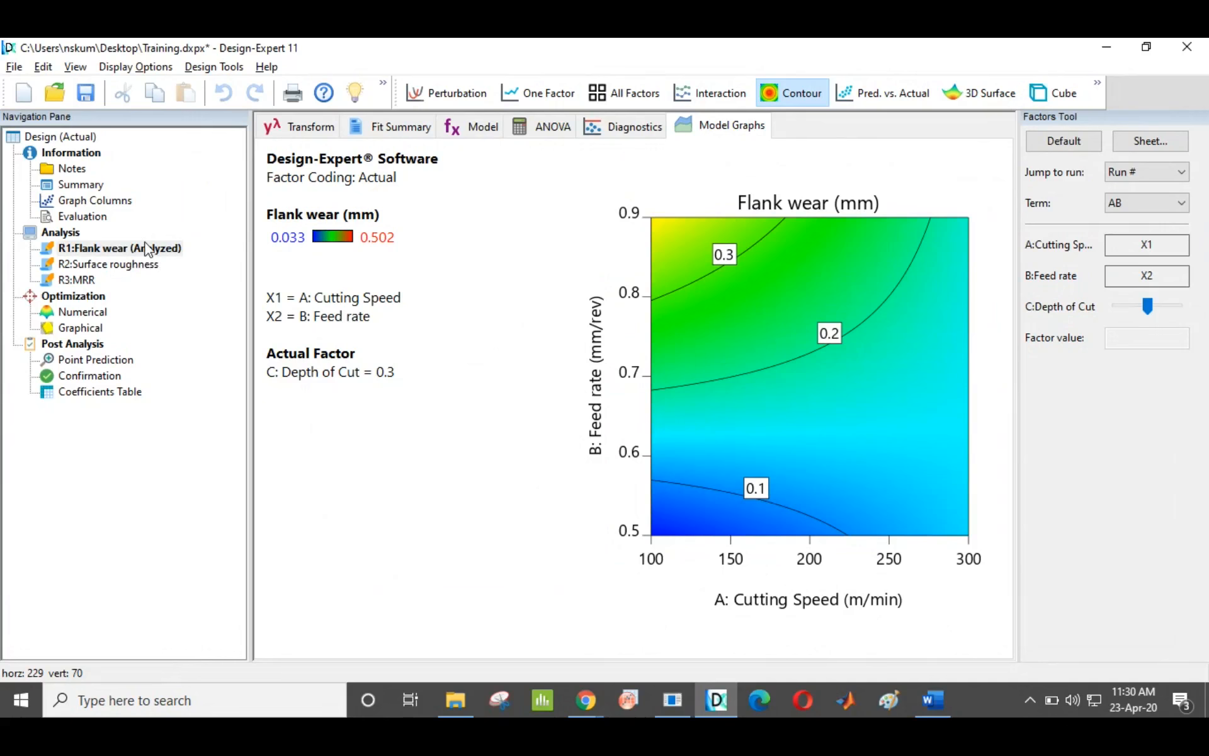
click(76, 270)
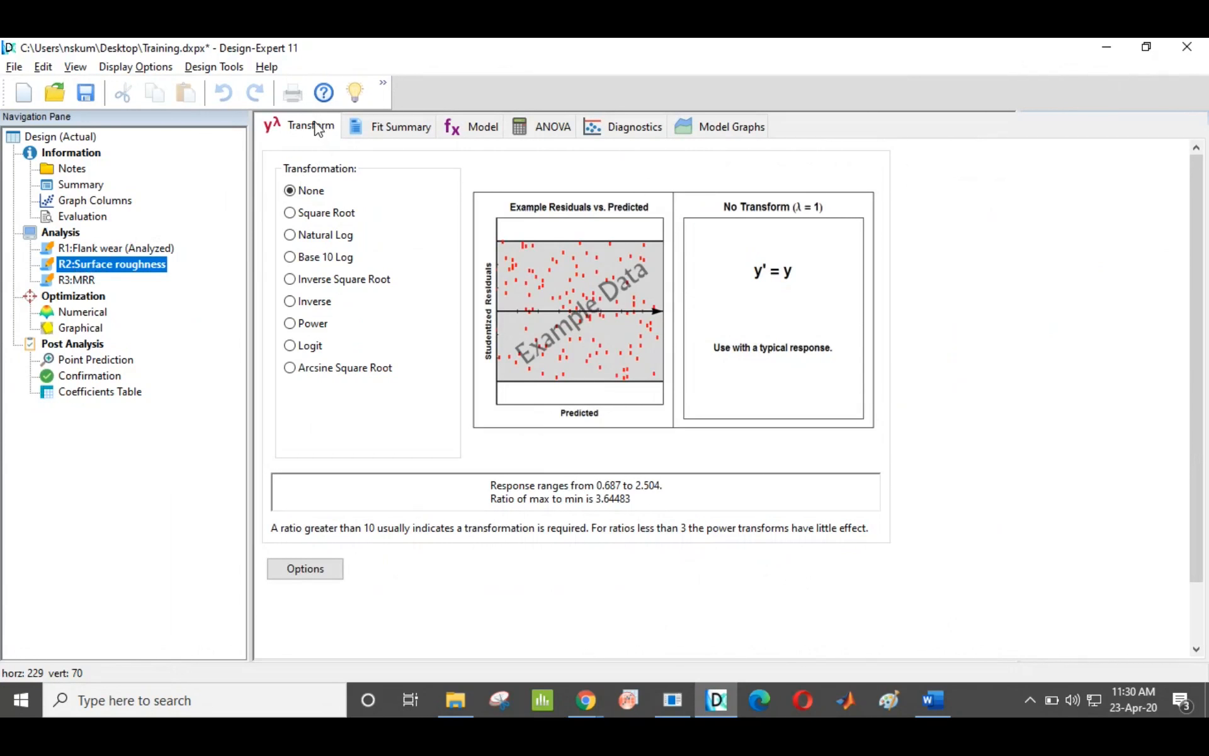
click(384, 129)
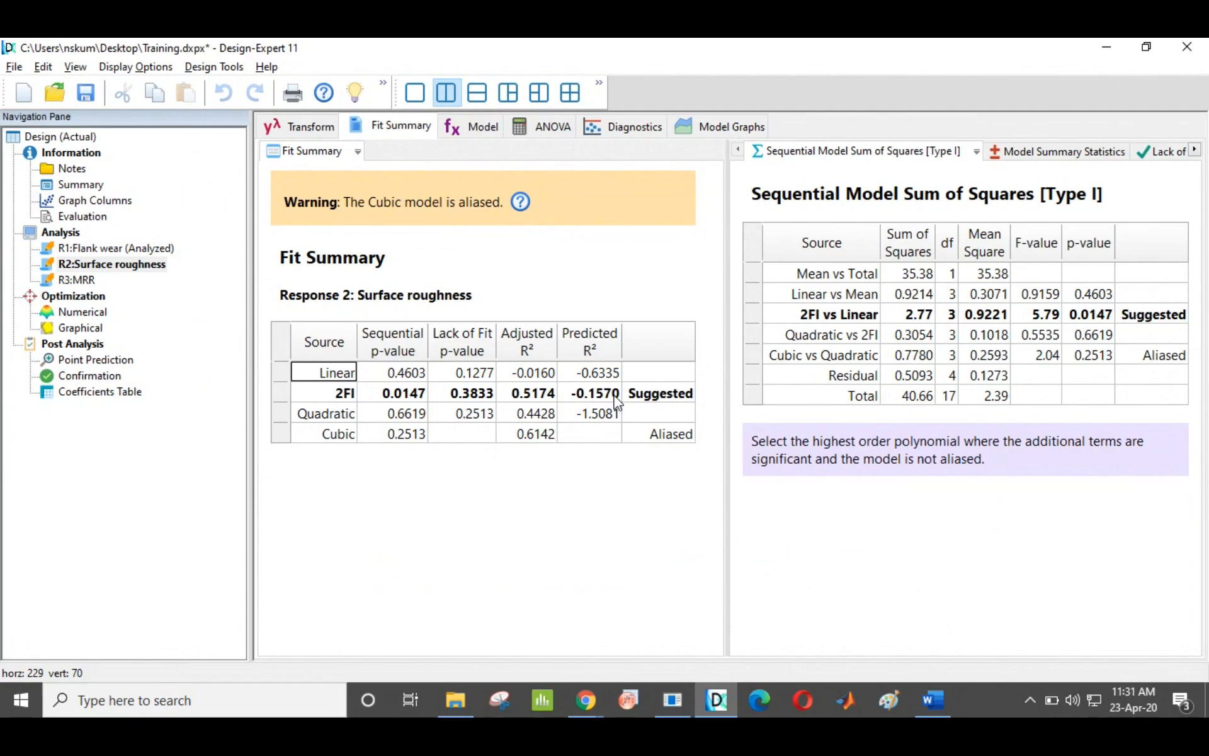
Compare the surface roughness sequential sum of squares with the model summary statistics, examining the R² values of the linear and quadratic models
click(1045, 154)
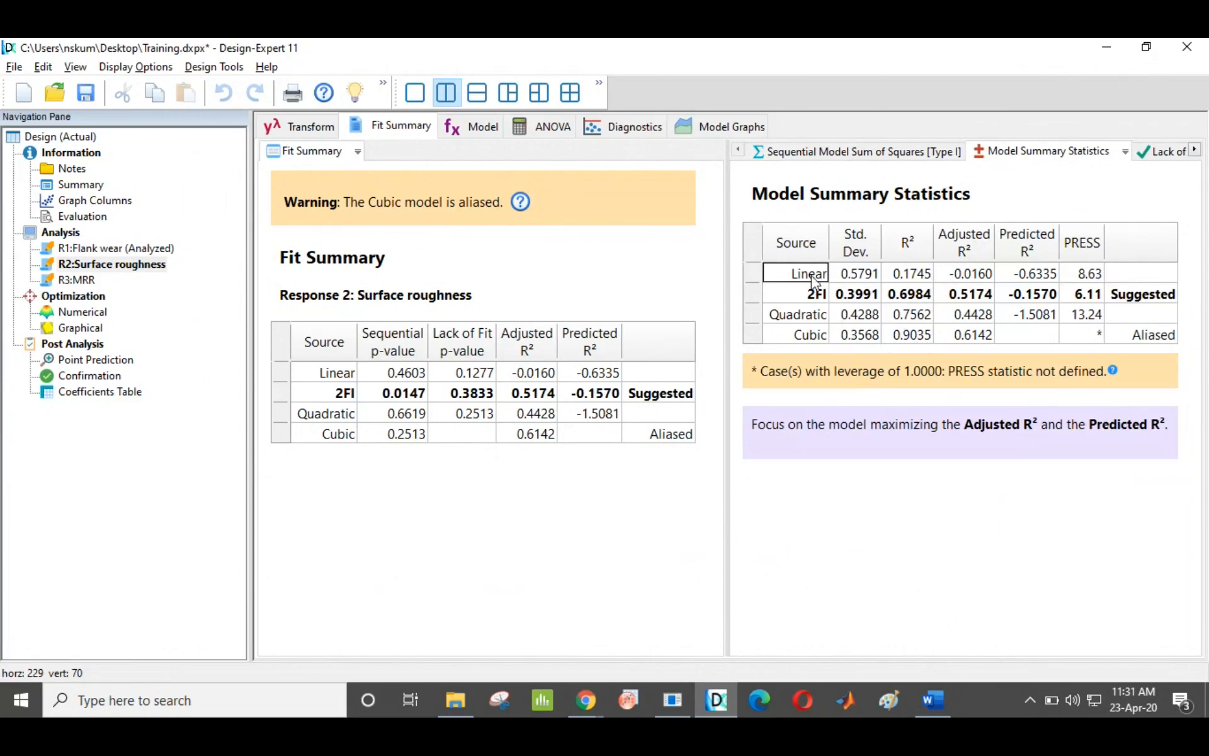
click(869, 155)
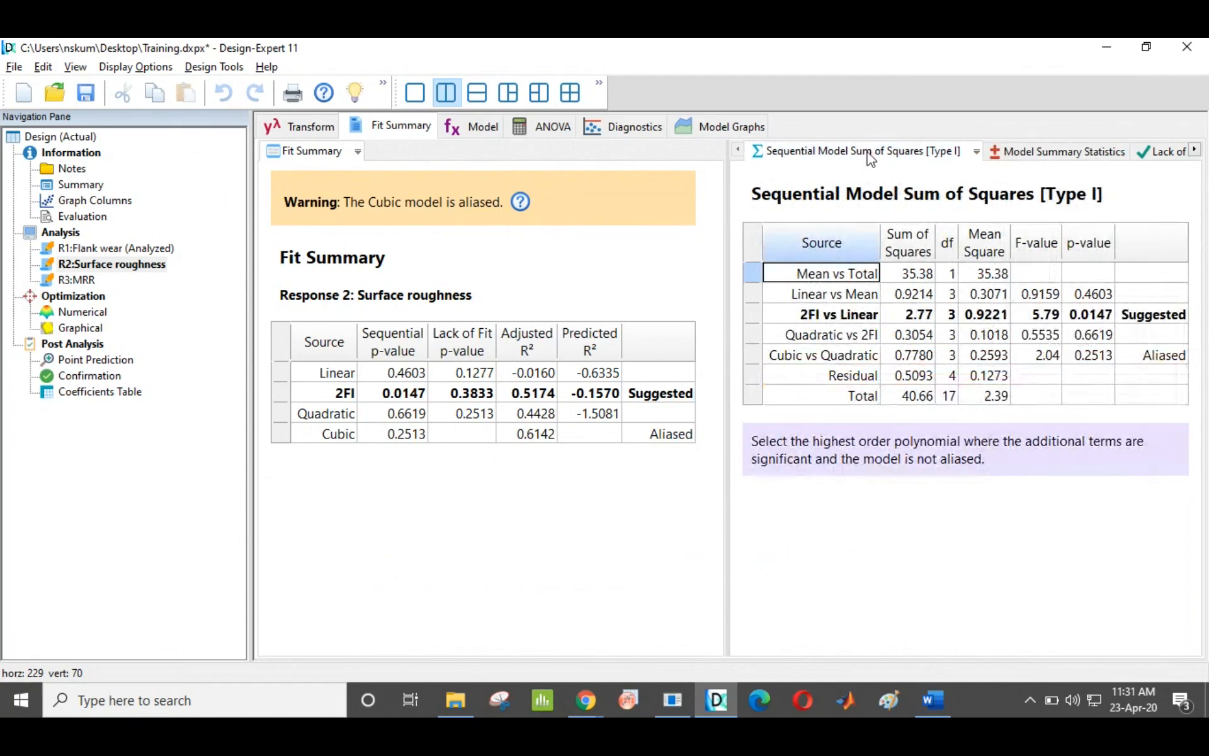
click(1047, 163)
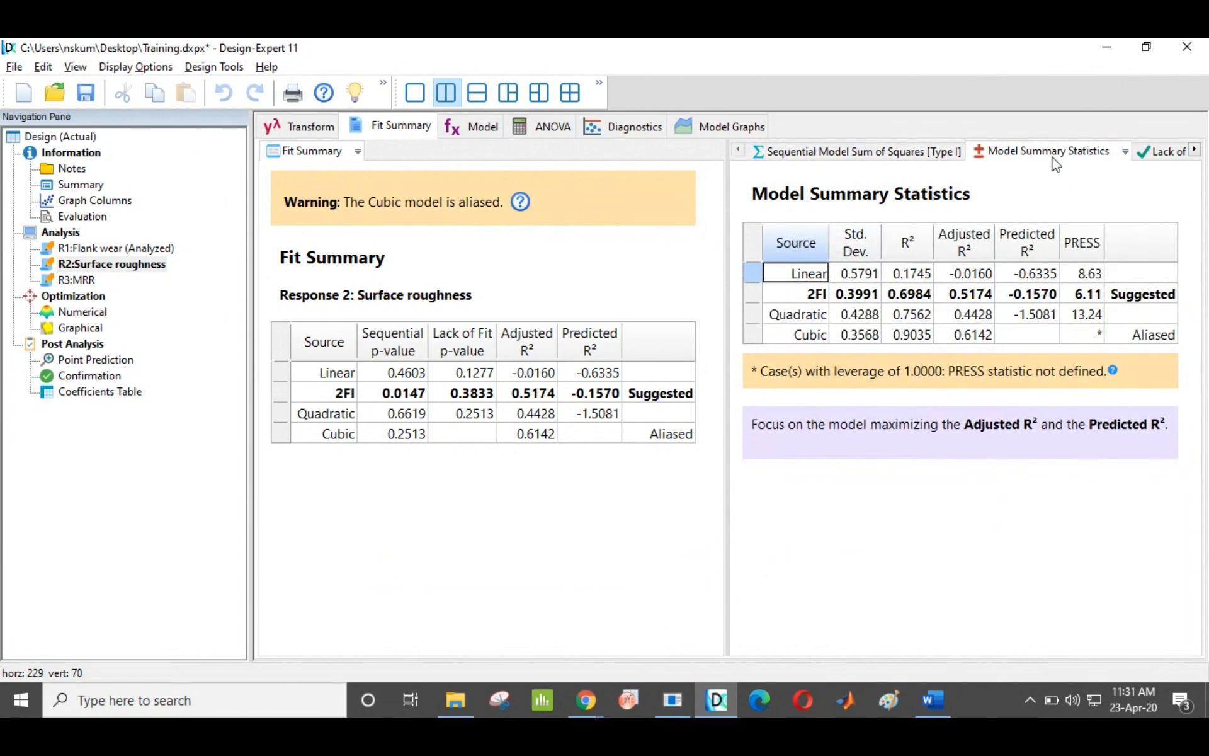
click(915, 240)
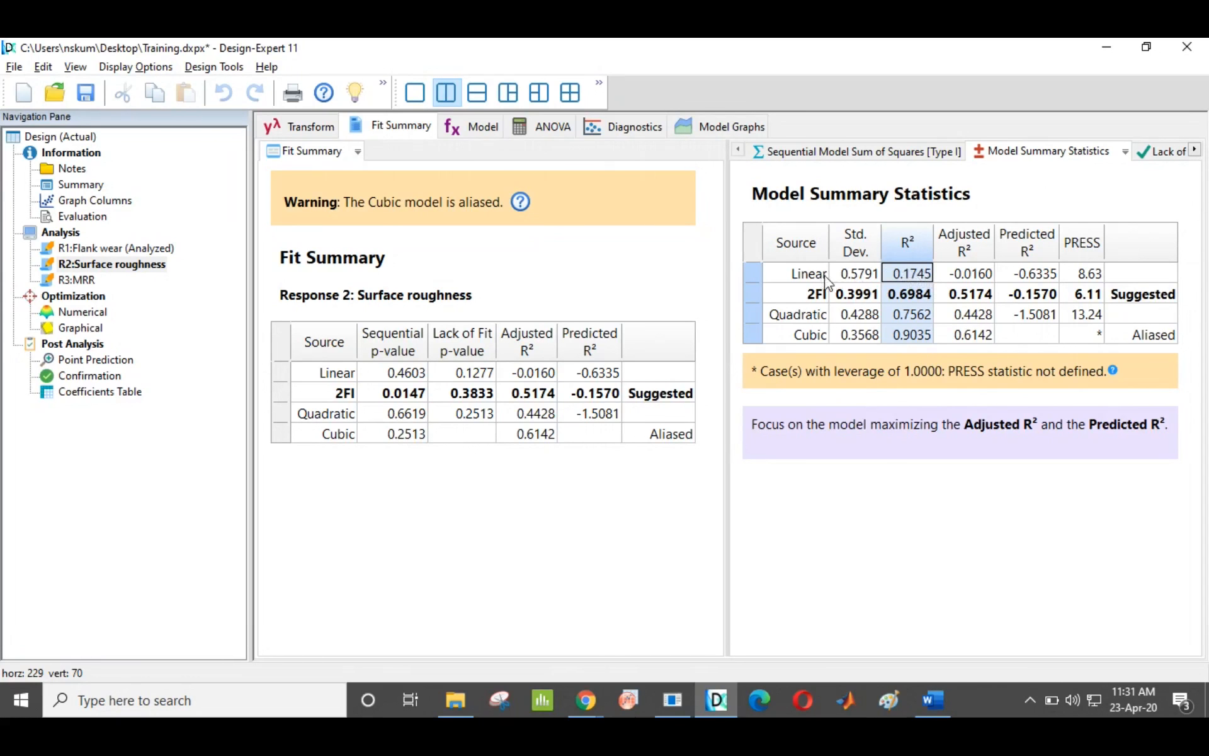
click(908, 278)
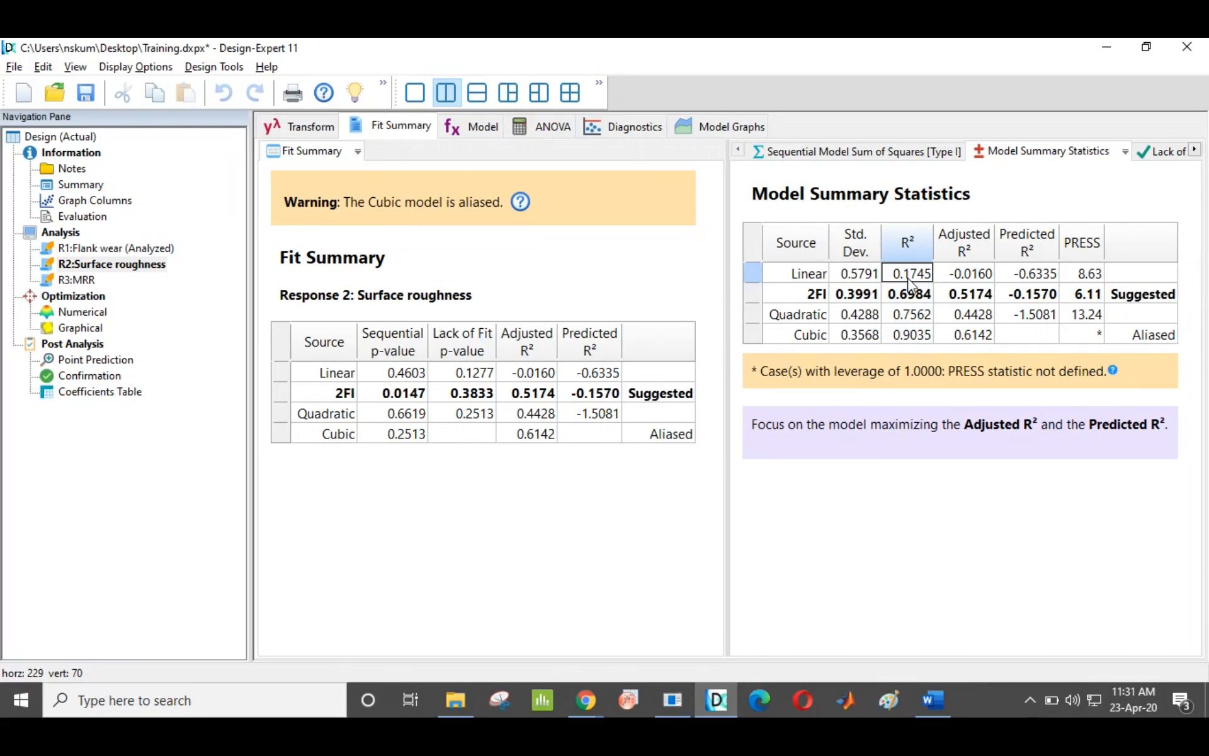
click(909, 316)
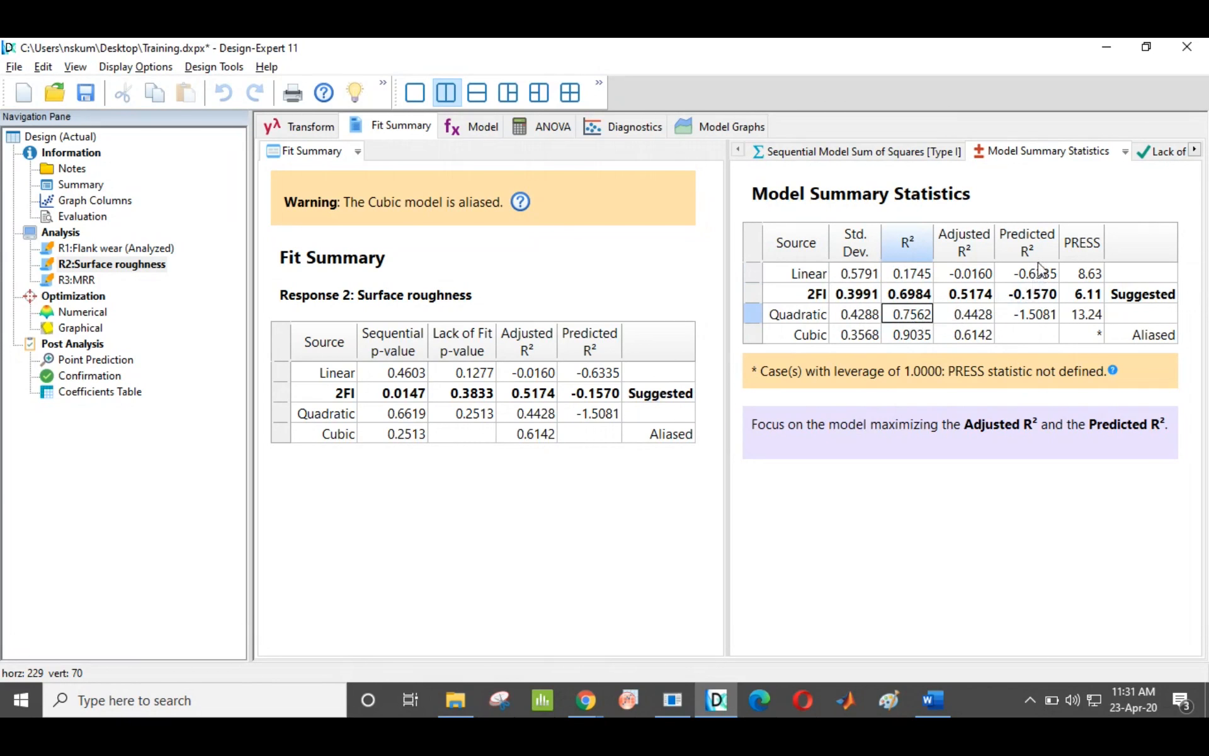
Examine the predicted R² column and the quadratic, 2FI and cubic rows for surface roughness, and open its model term selection
click(1041, 240)
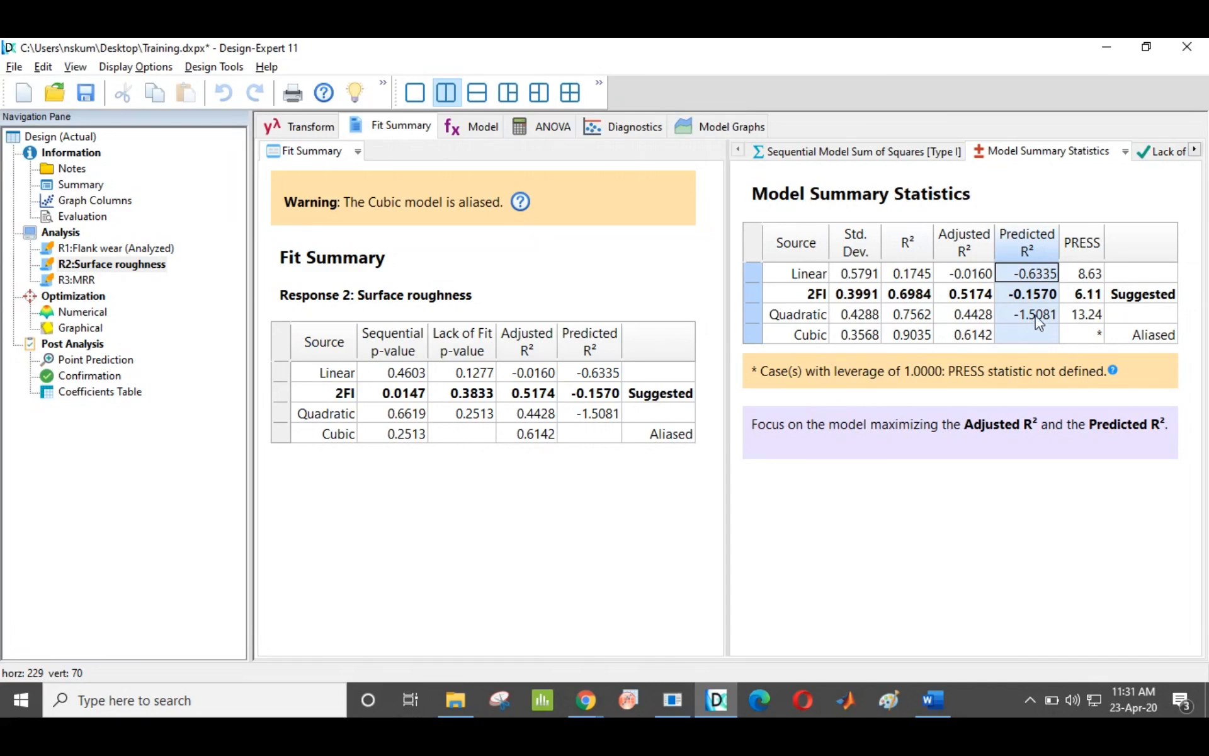
click(807, 313)
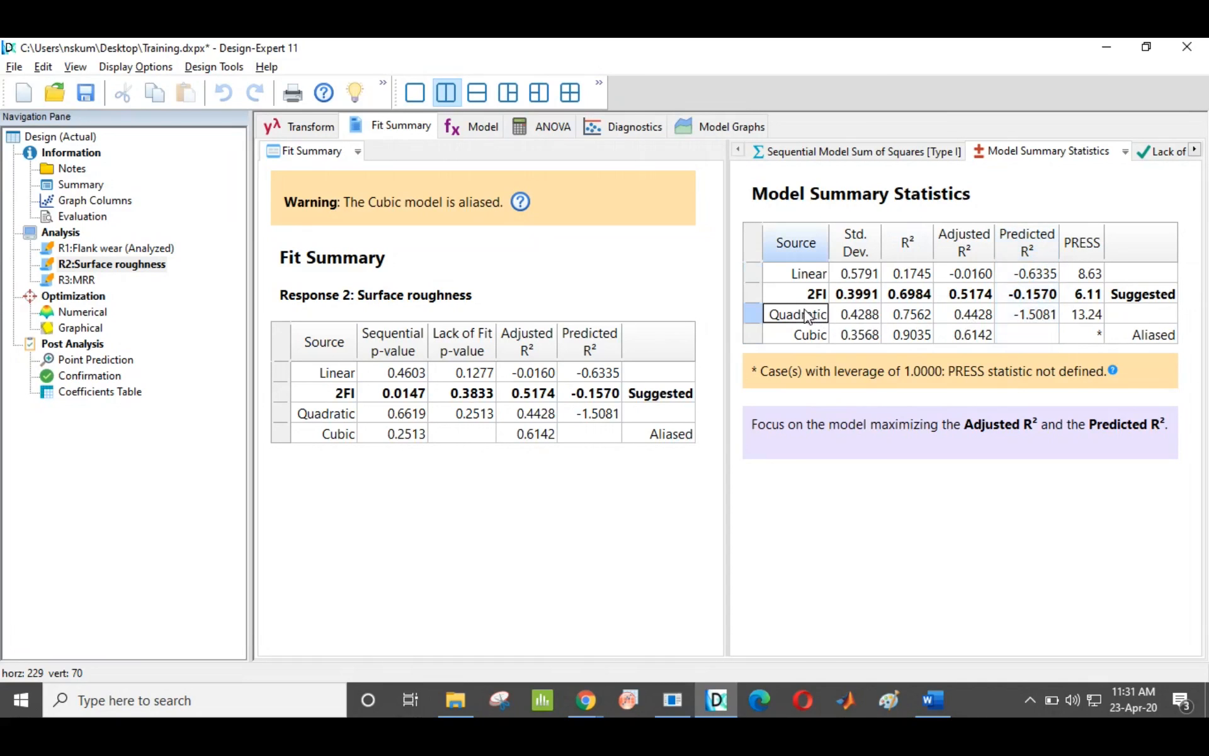
click(1137, 300)
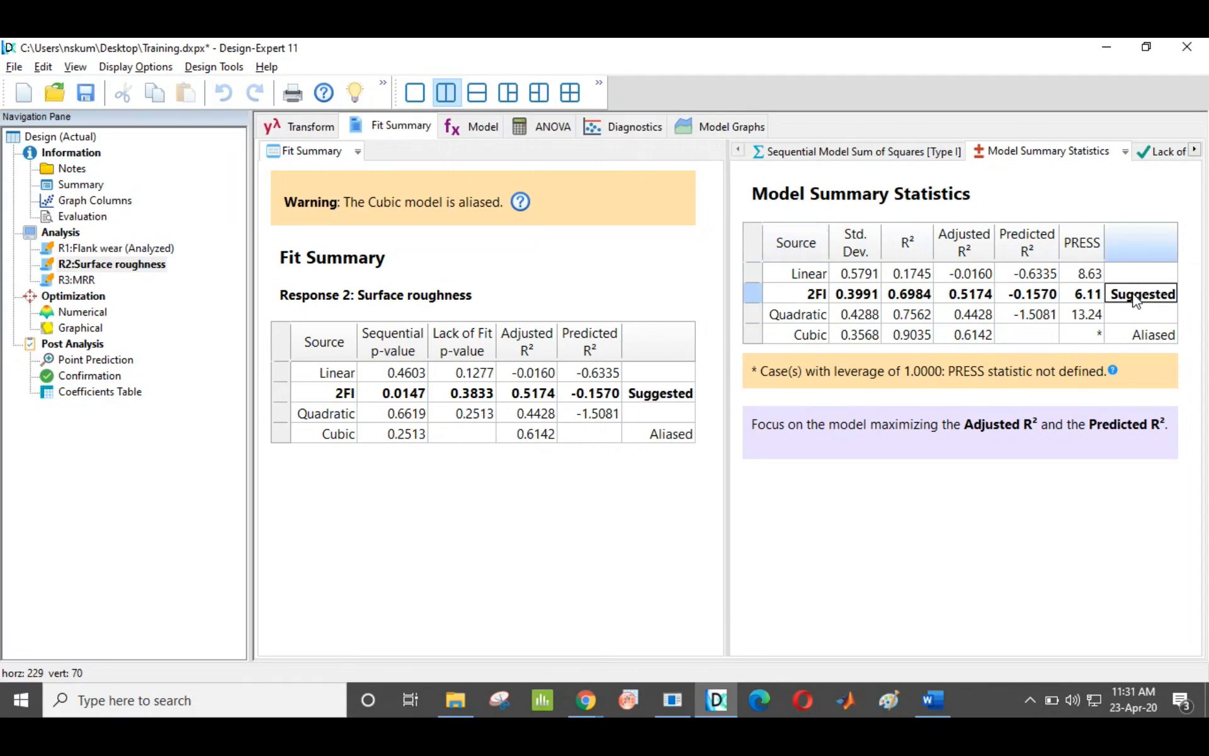
click(815, 338)
click(918, 337)
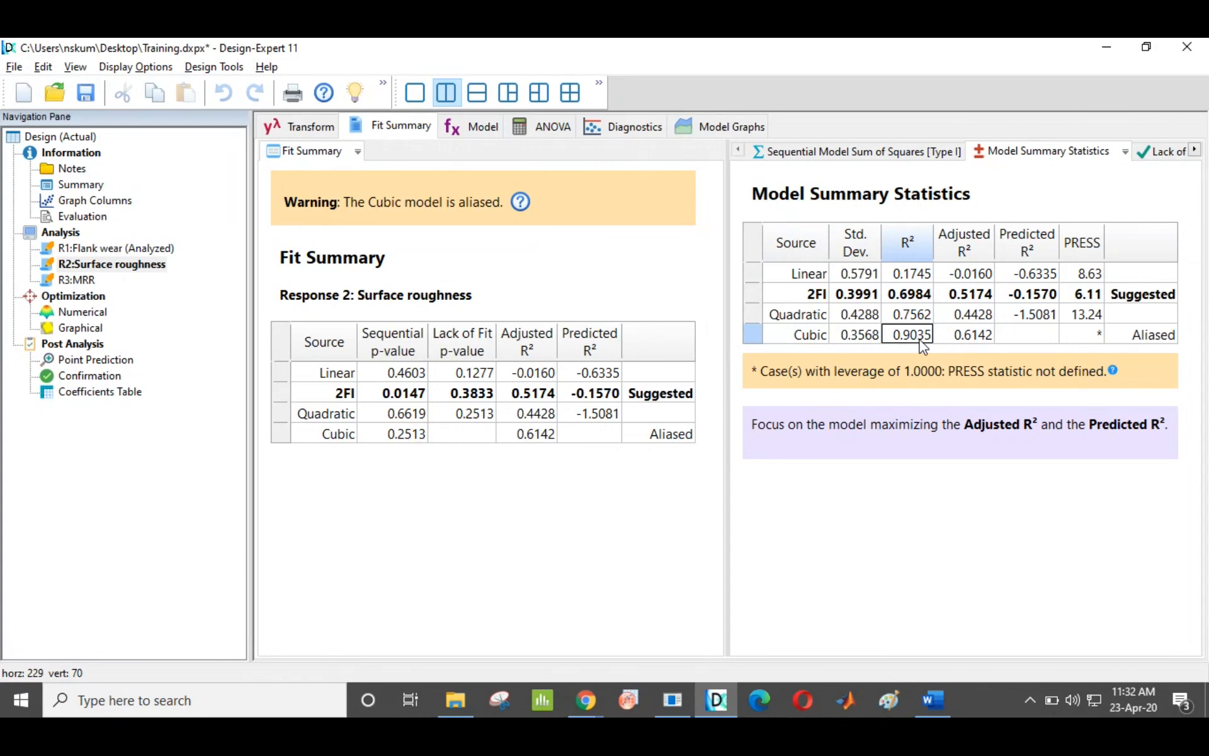
click(1131, 336)
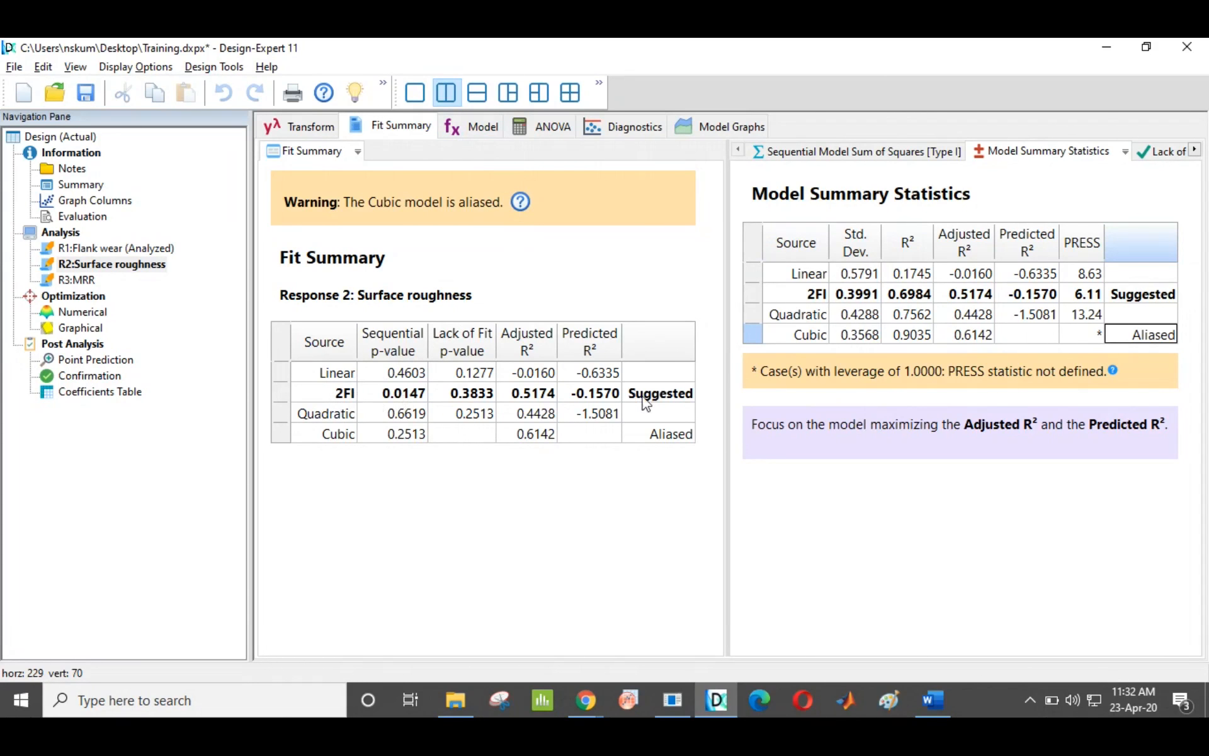
click(471, 126)
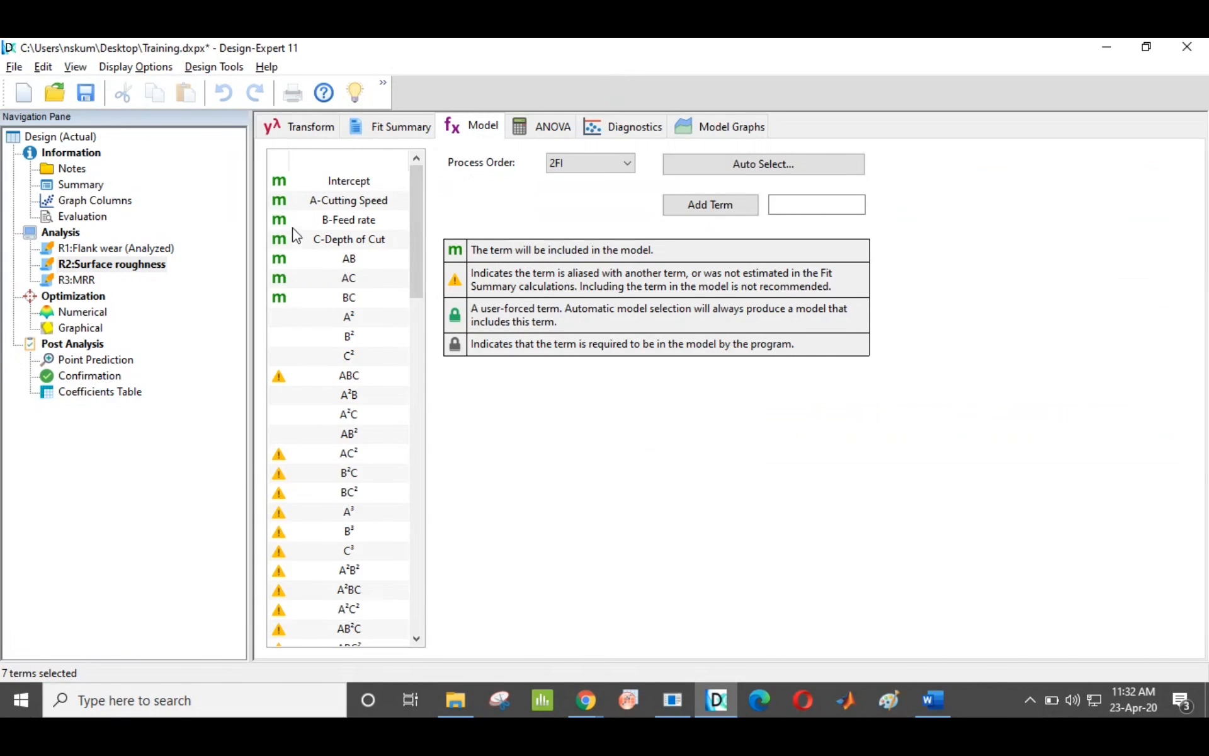
Open the surface roughness ANOVA, widen its table, and examine the model, factor terms, lack of fit and R² entries
click(532, 132)
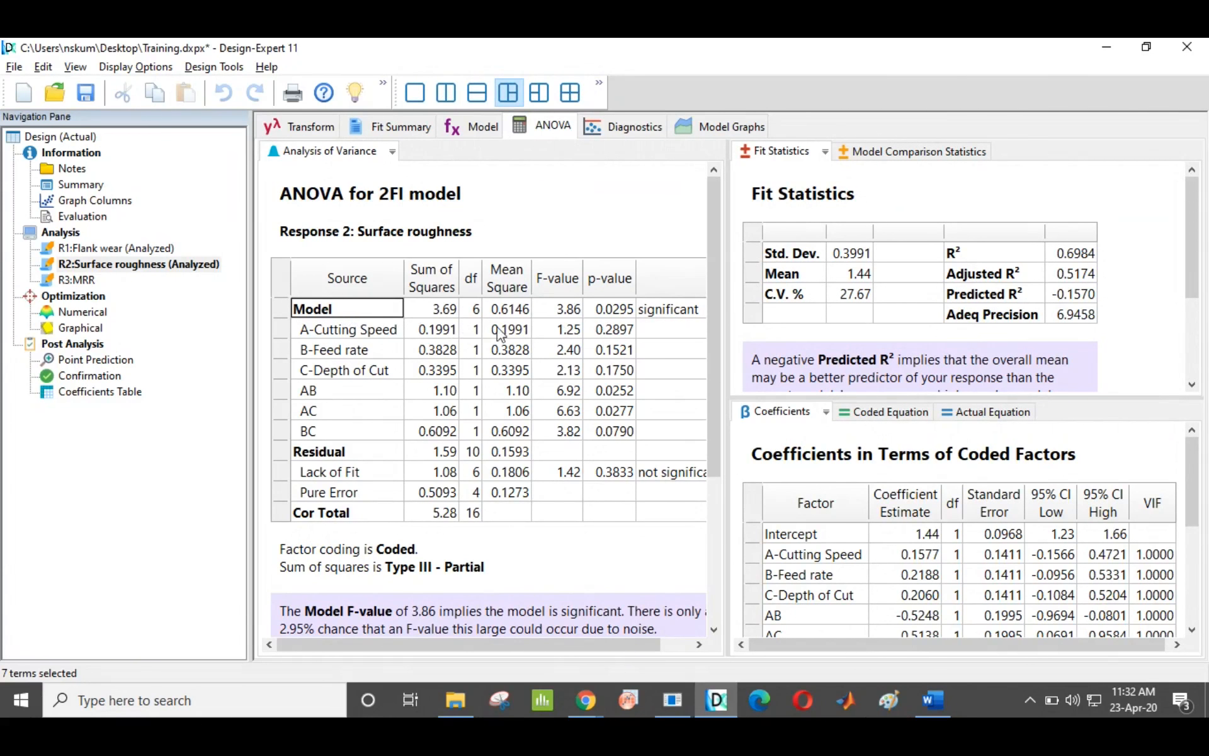
drag(729, 266, 760, 266)
click(350, 313)
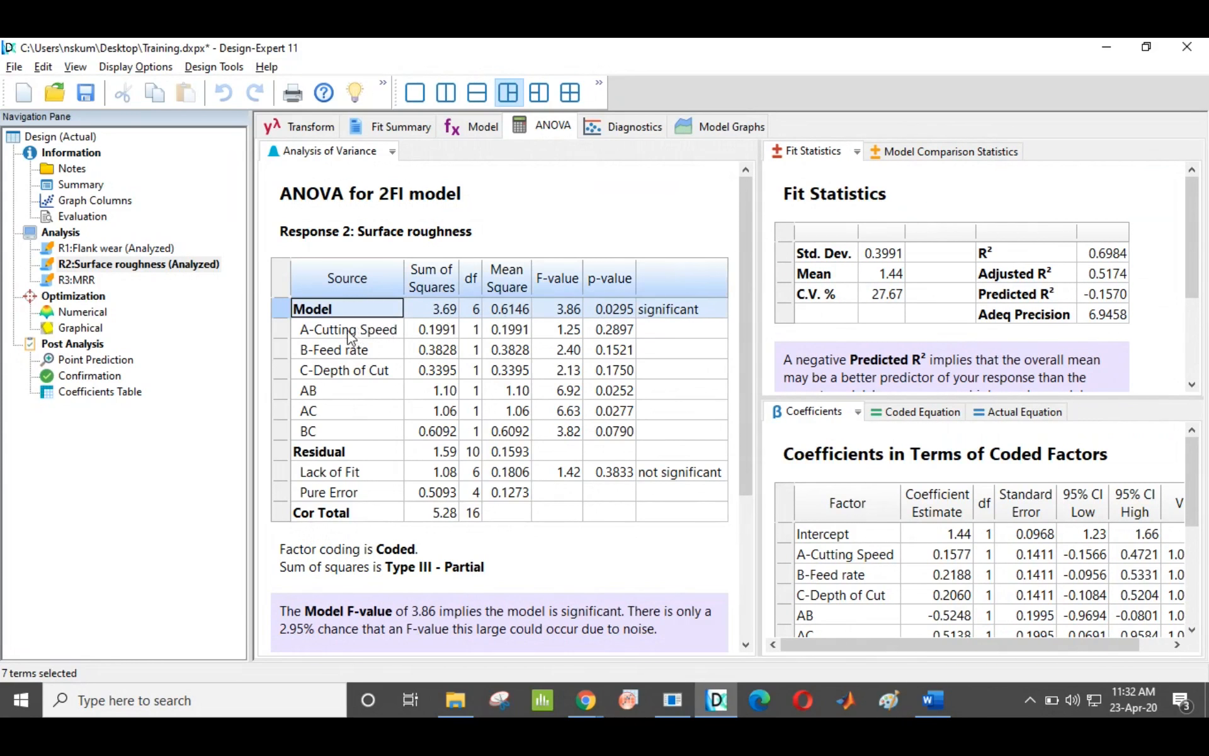
drag(348, 333, 335, 439)
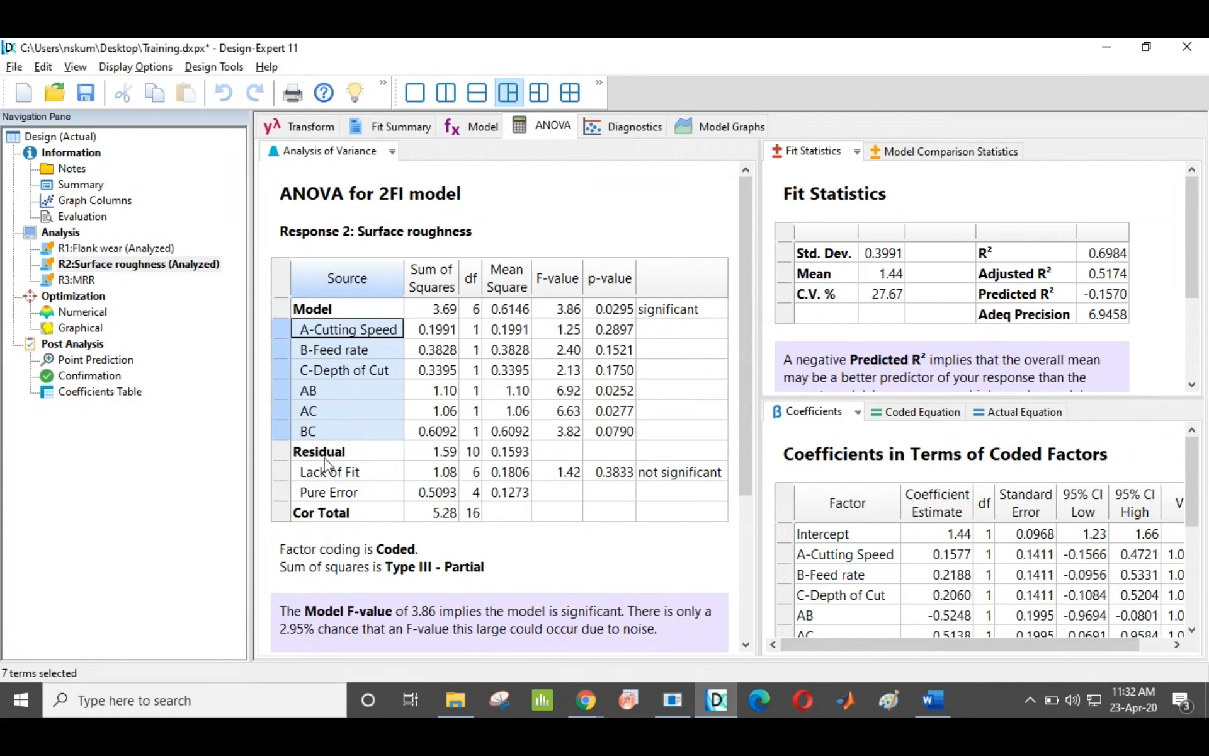
click(281, 474)
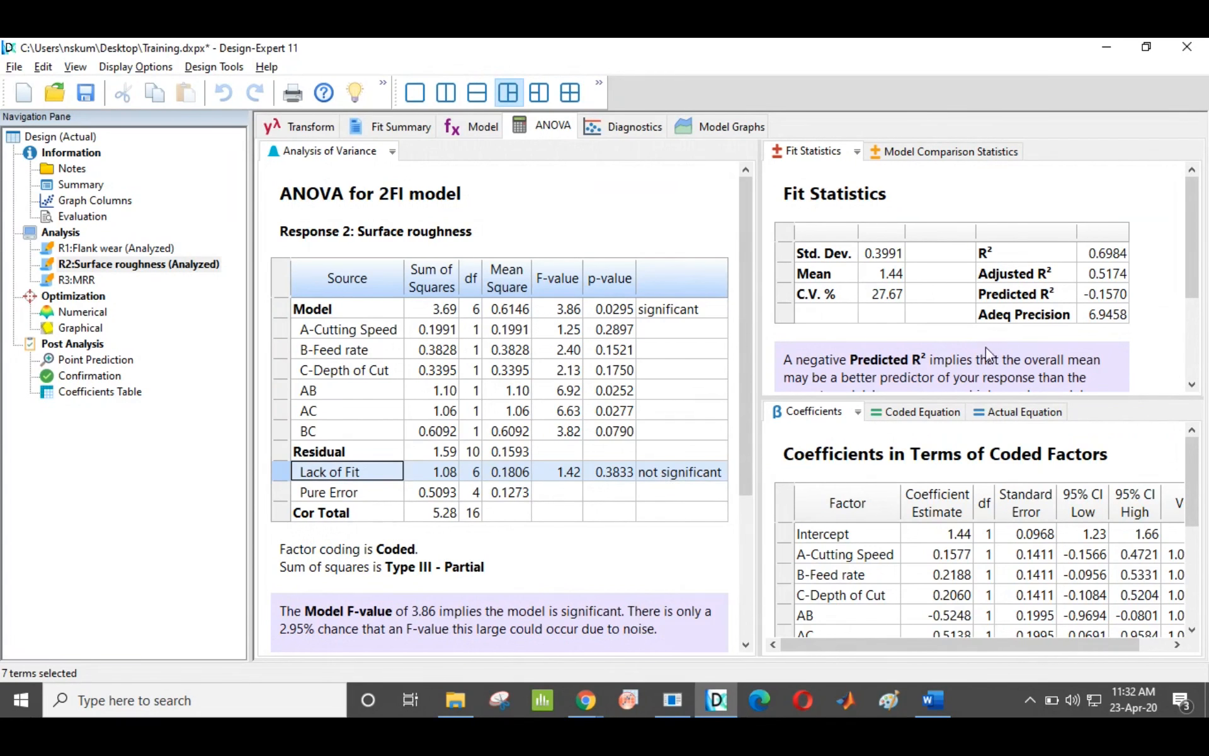
click(1107, 259)
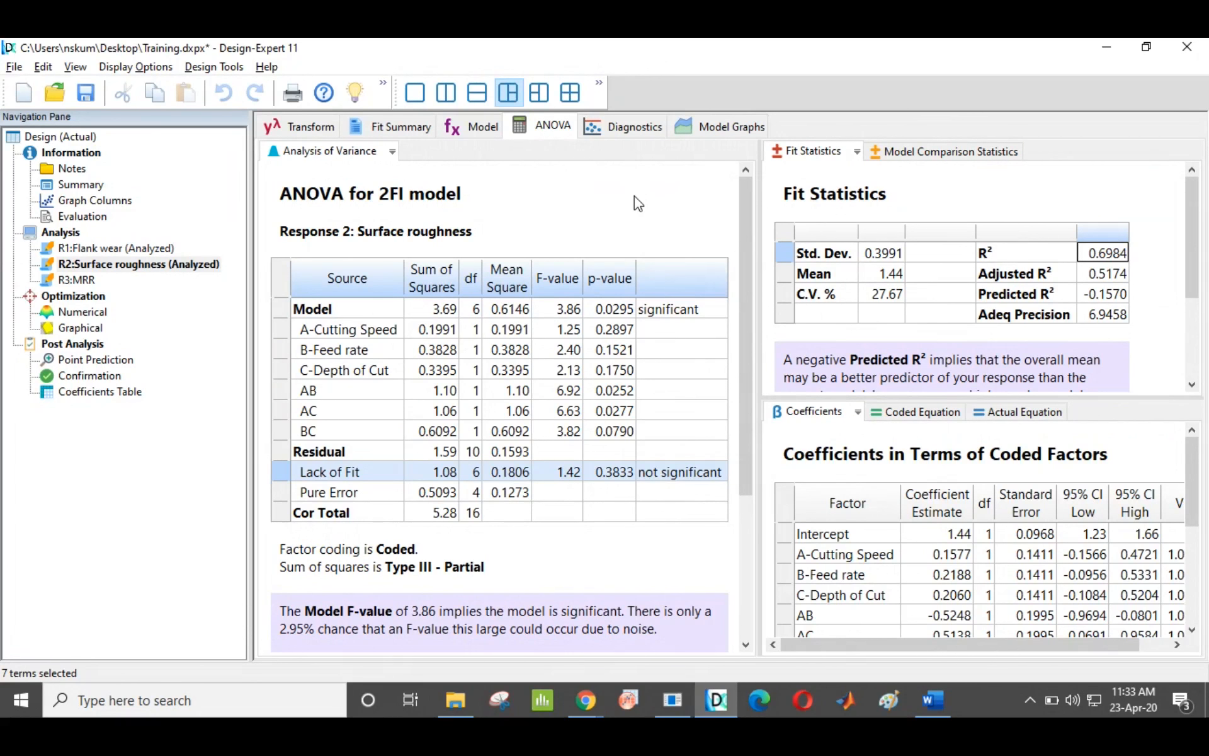
Examine the surface roughness equation in terms of actual factors, and check the significance of the model and lack of fit
drag(785, 454, 1122, 469)
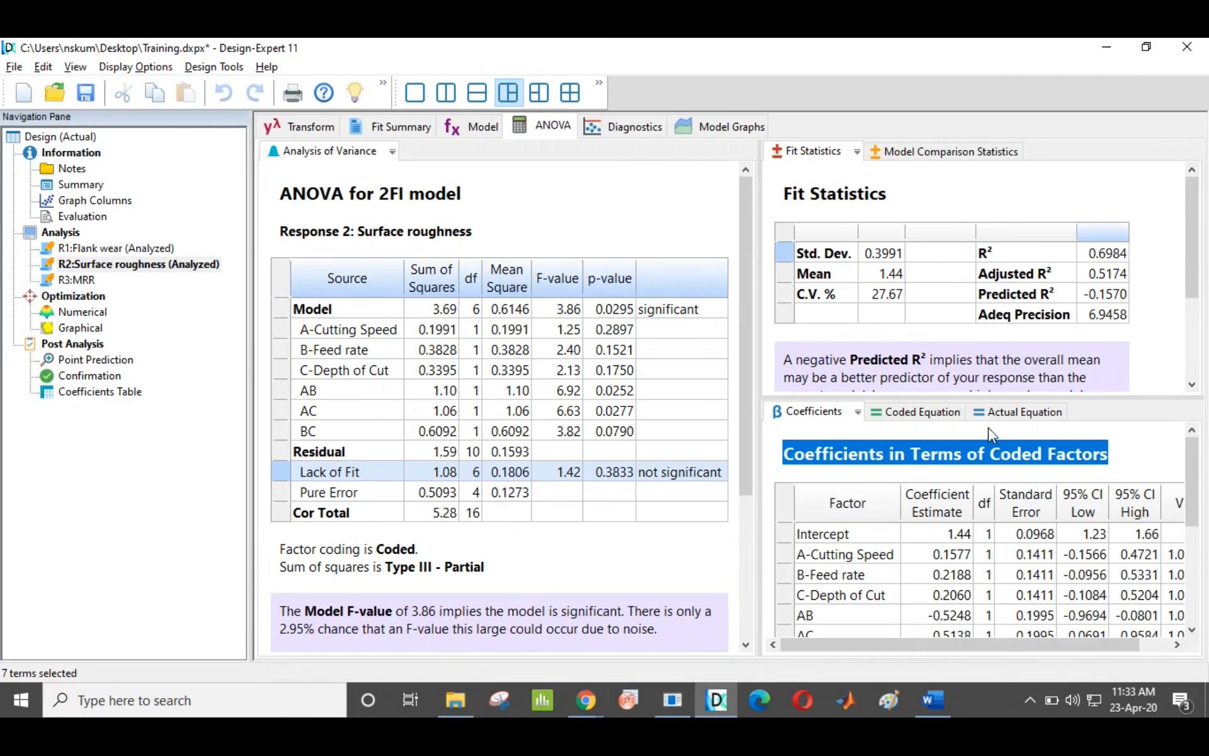
click(1007, 415)
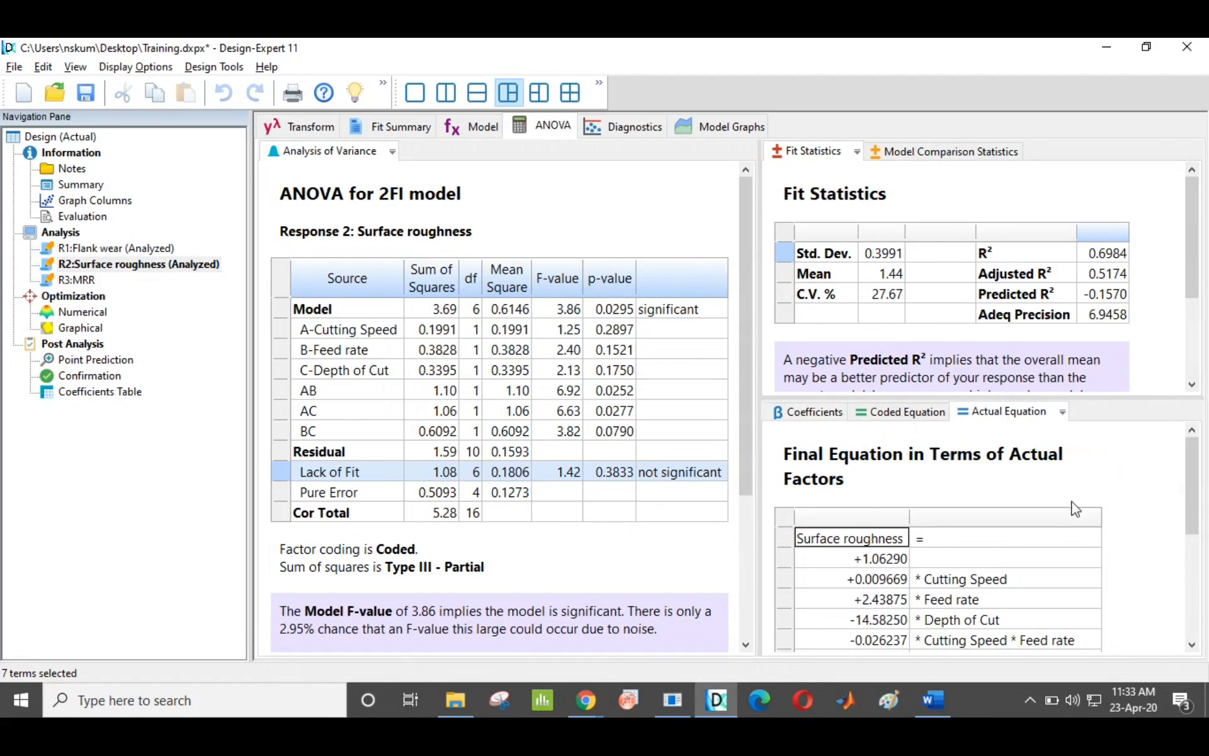
scroll(1076, 512, down, 2)
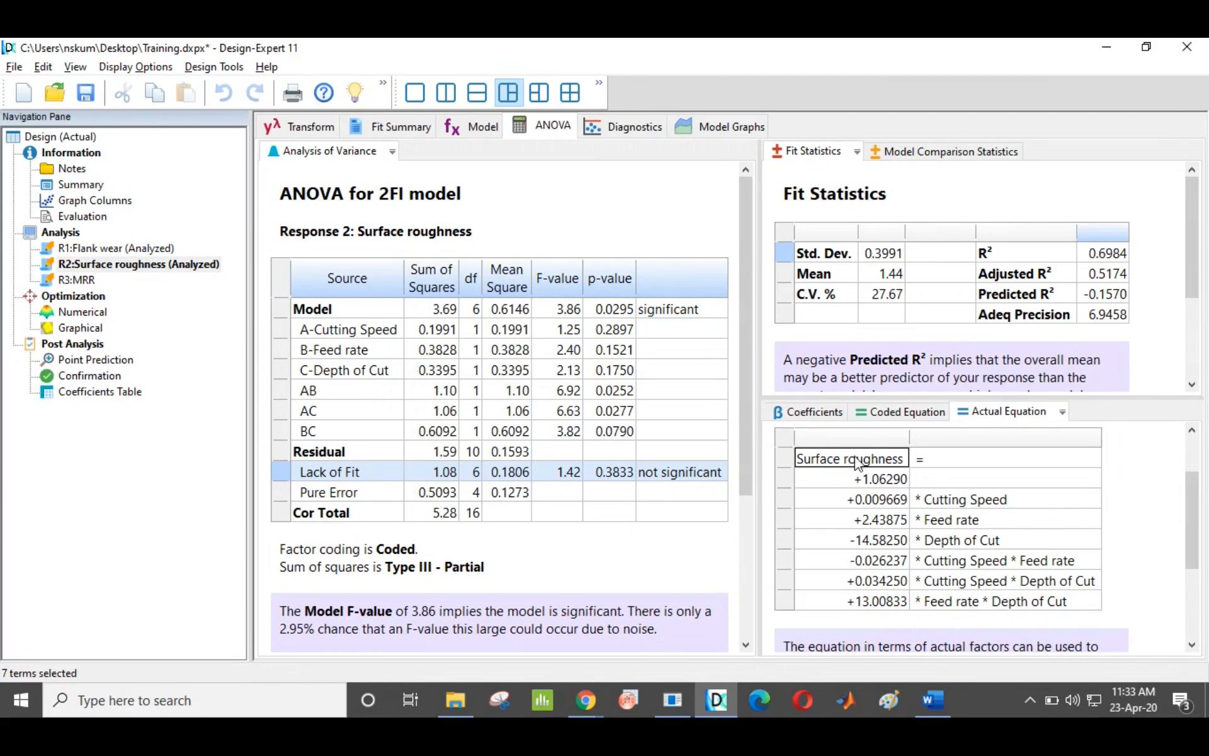
drag(872, 459, 1047, 600)
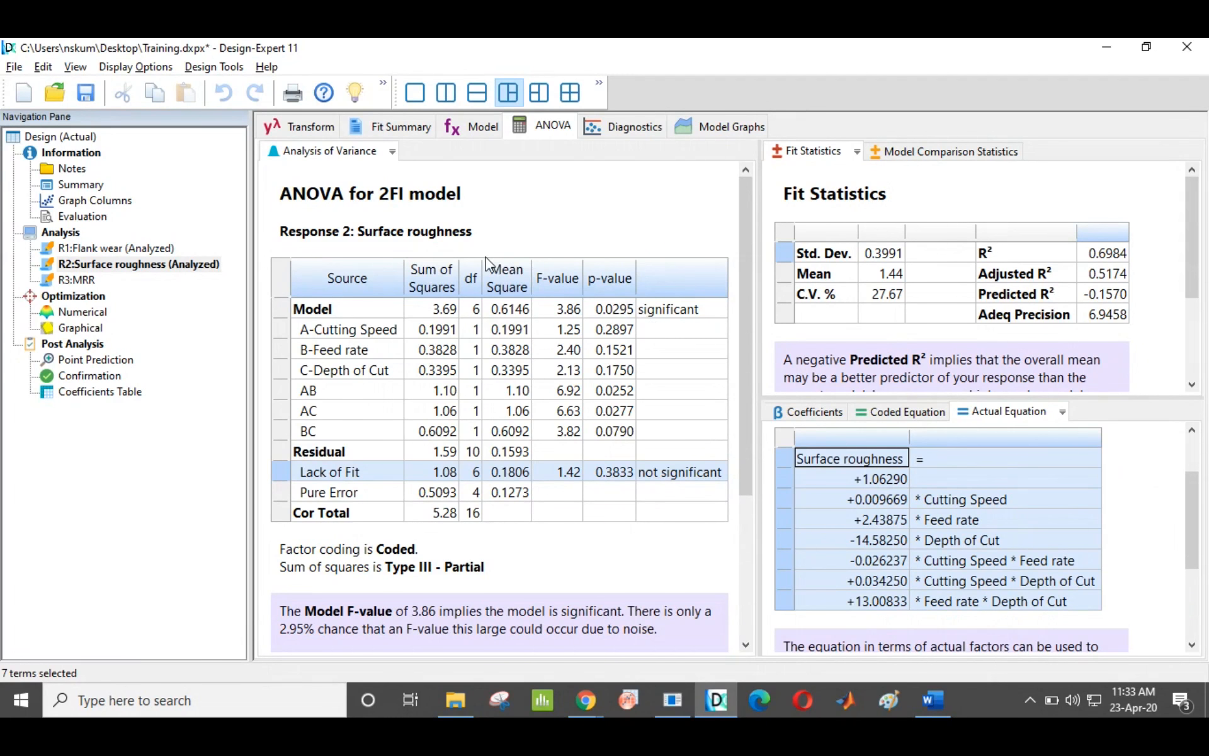
click(663, 315)
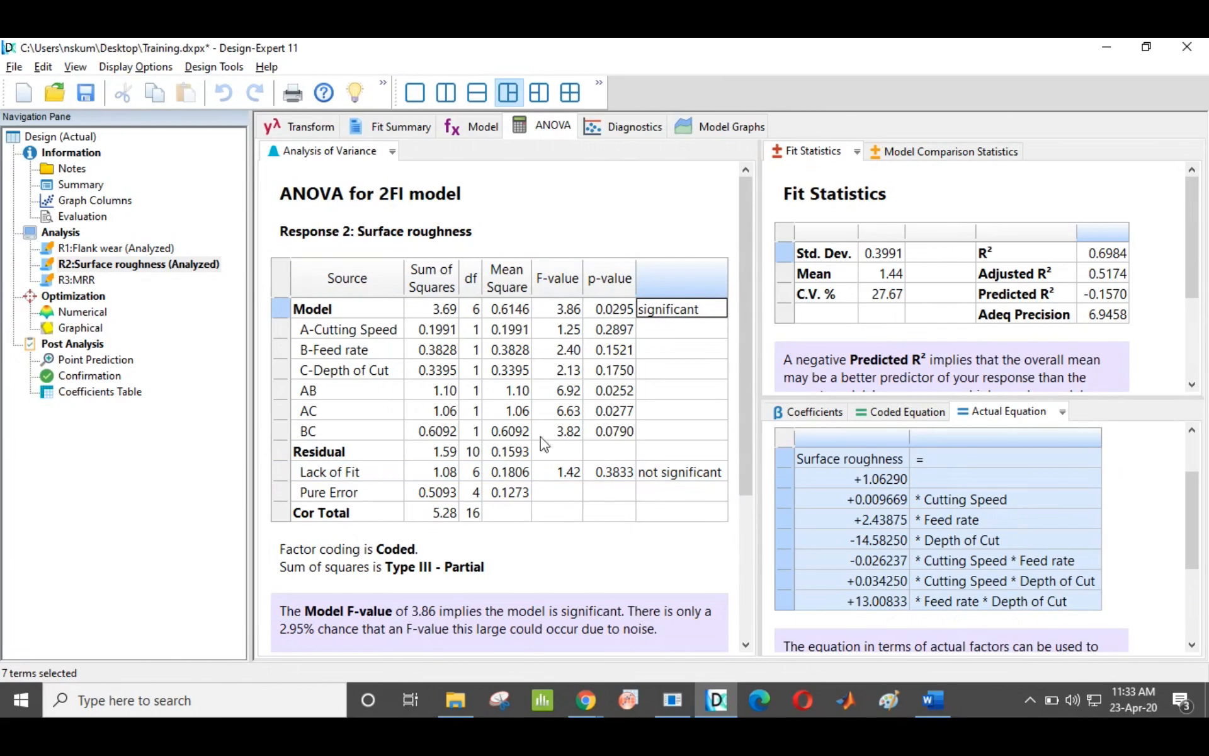
click(660, 479)
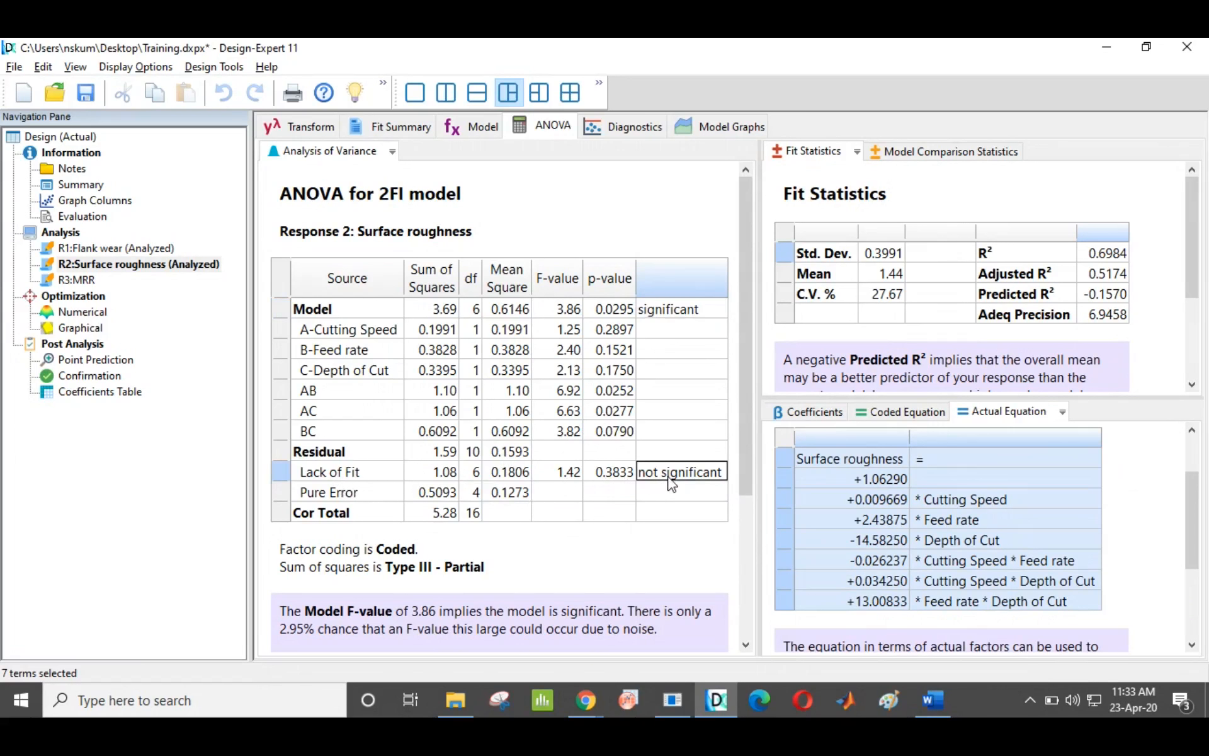
Show the surface roughness normal plot of residuals in a single pane and identify the run number of the outlying point
click(628, 128)
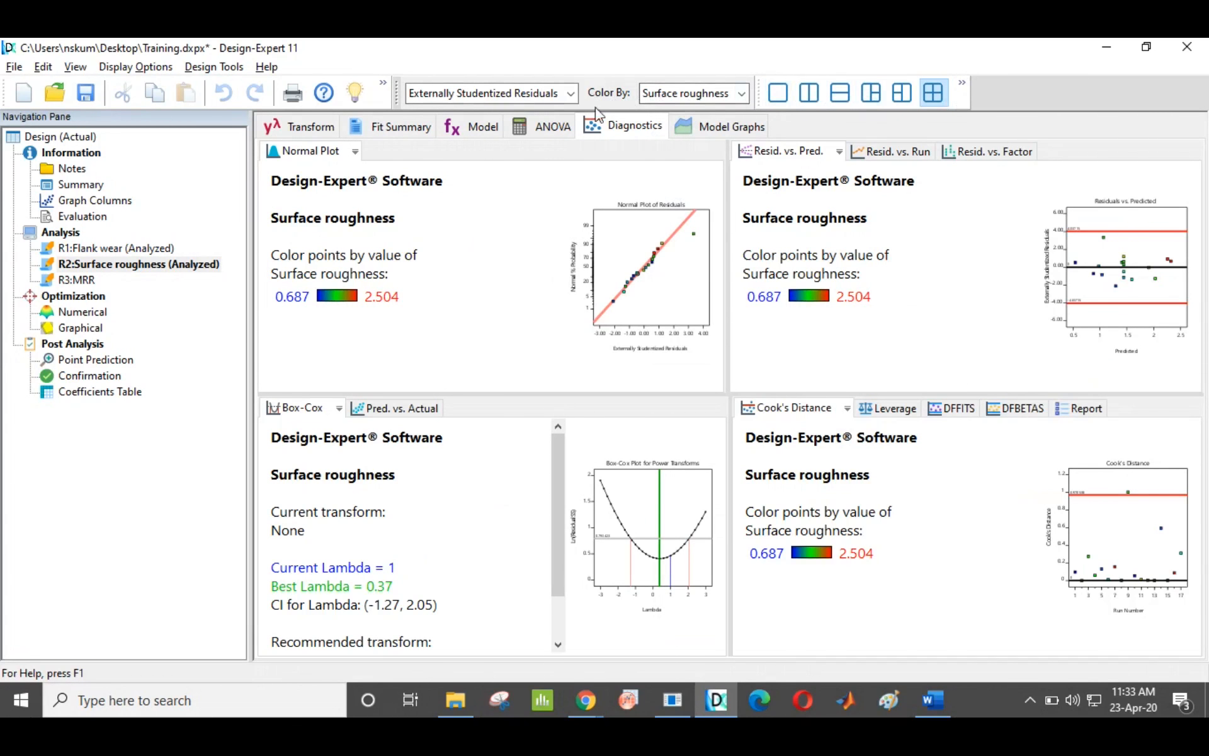
click(779, 92)
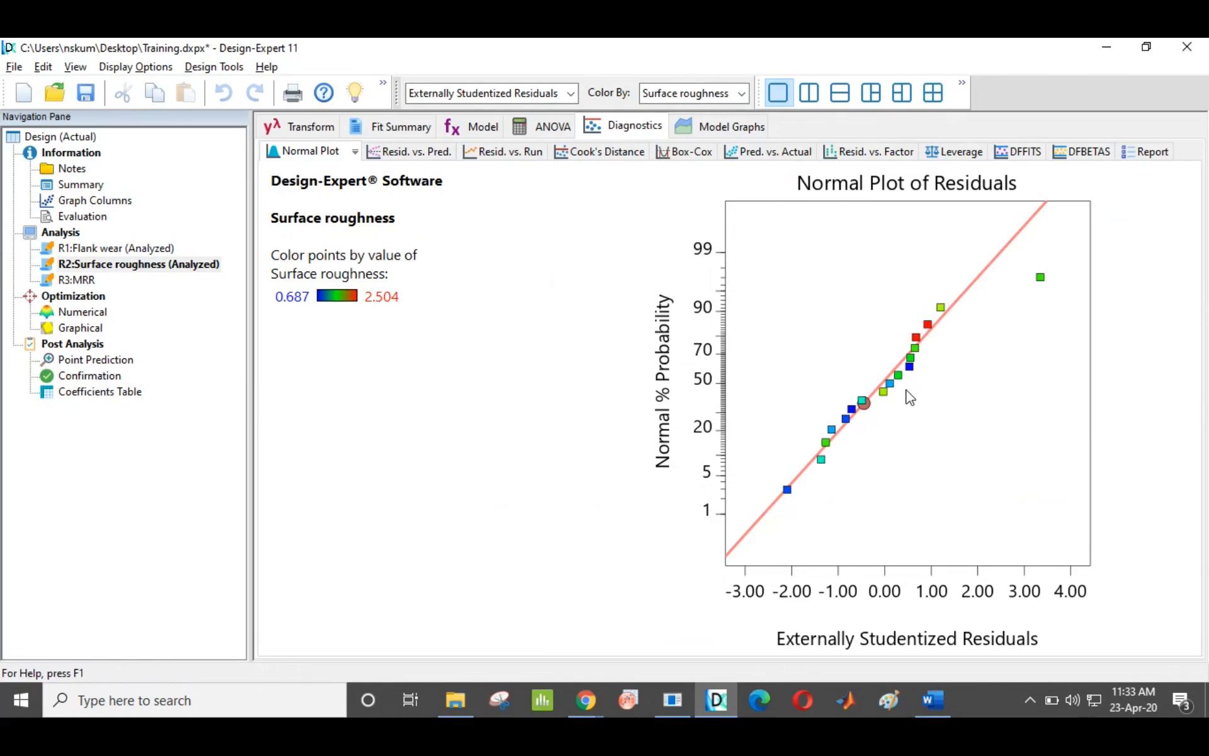
click(1041, 277)
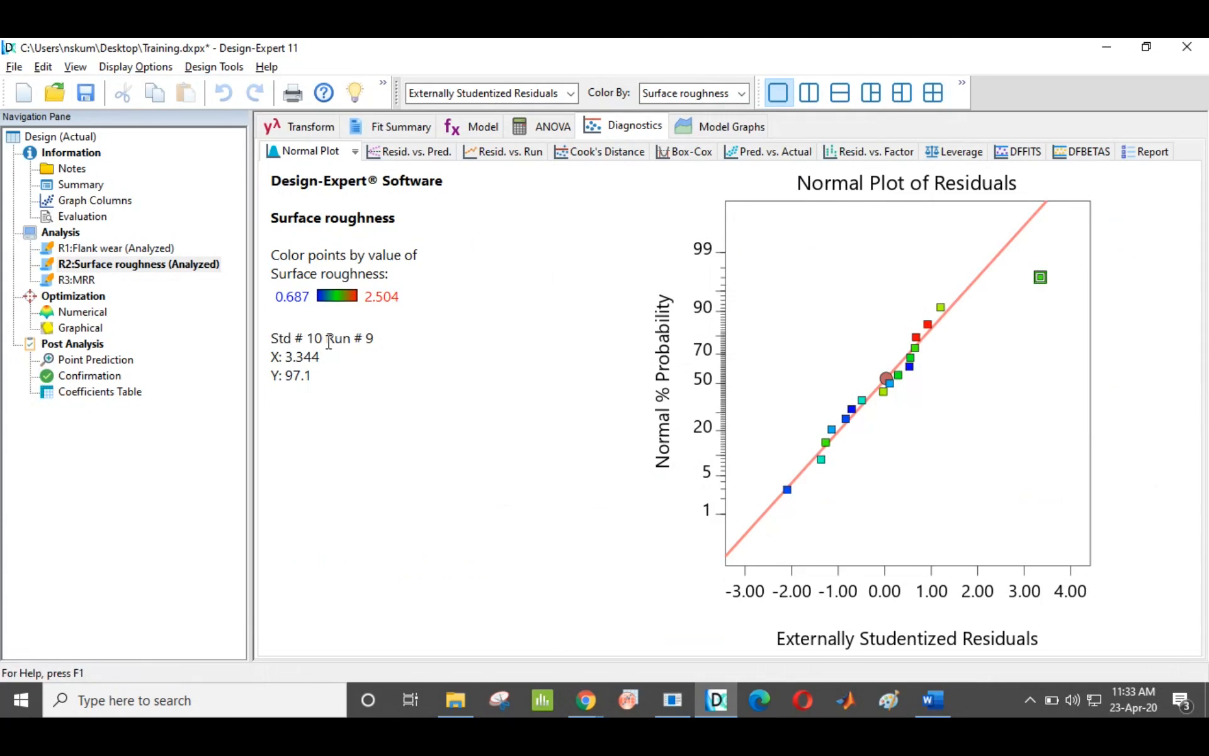
drag(326, 340, 376, 342)
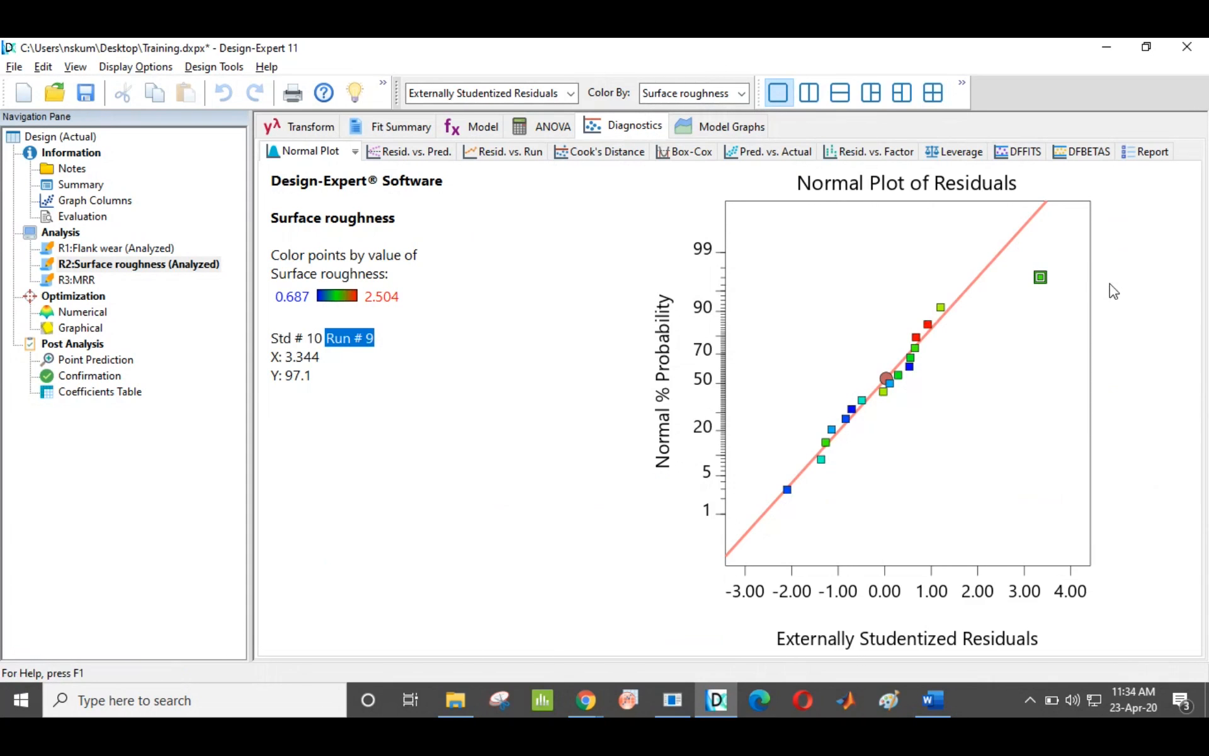
Look up run 9 in the design table and highlight its full row of factor and response values
click(61, 139)
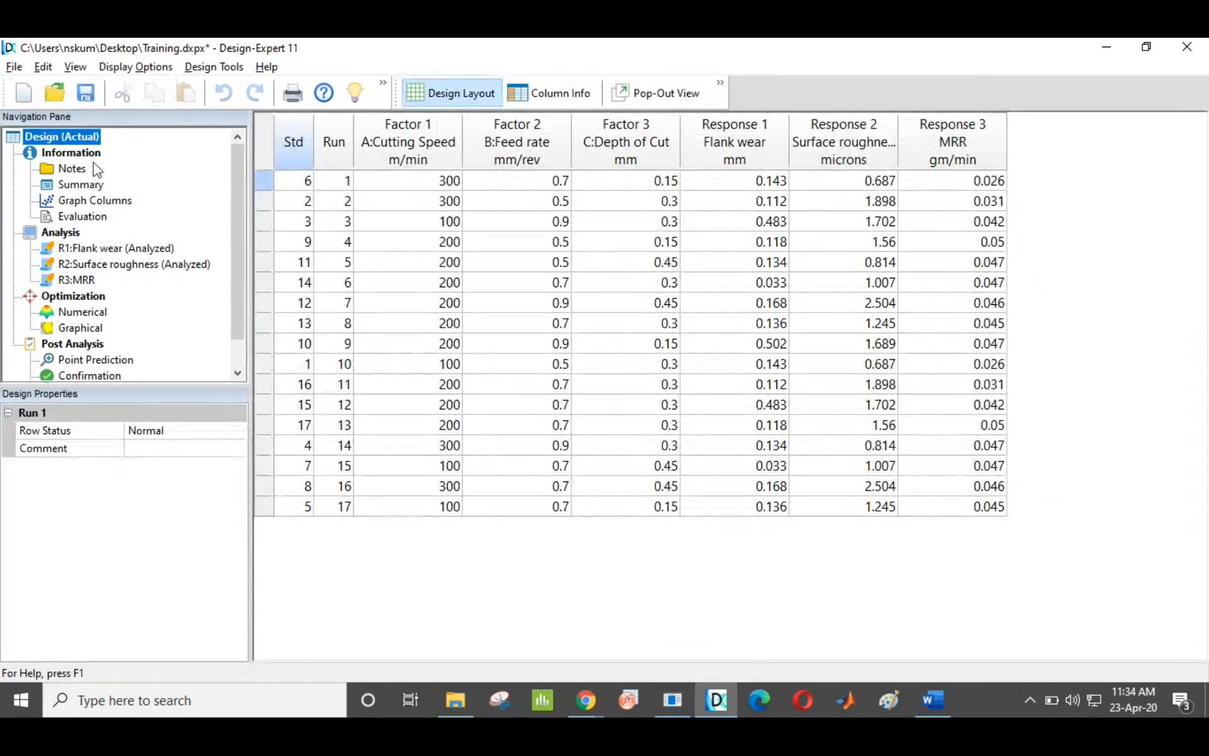
click(266, 344)
click(339, 153)
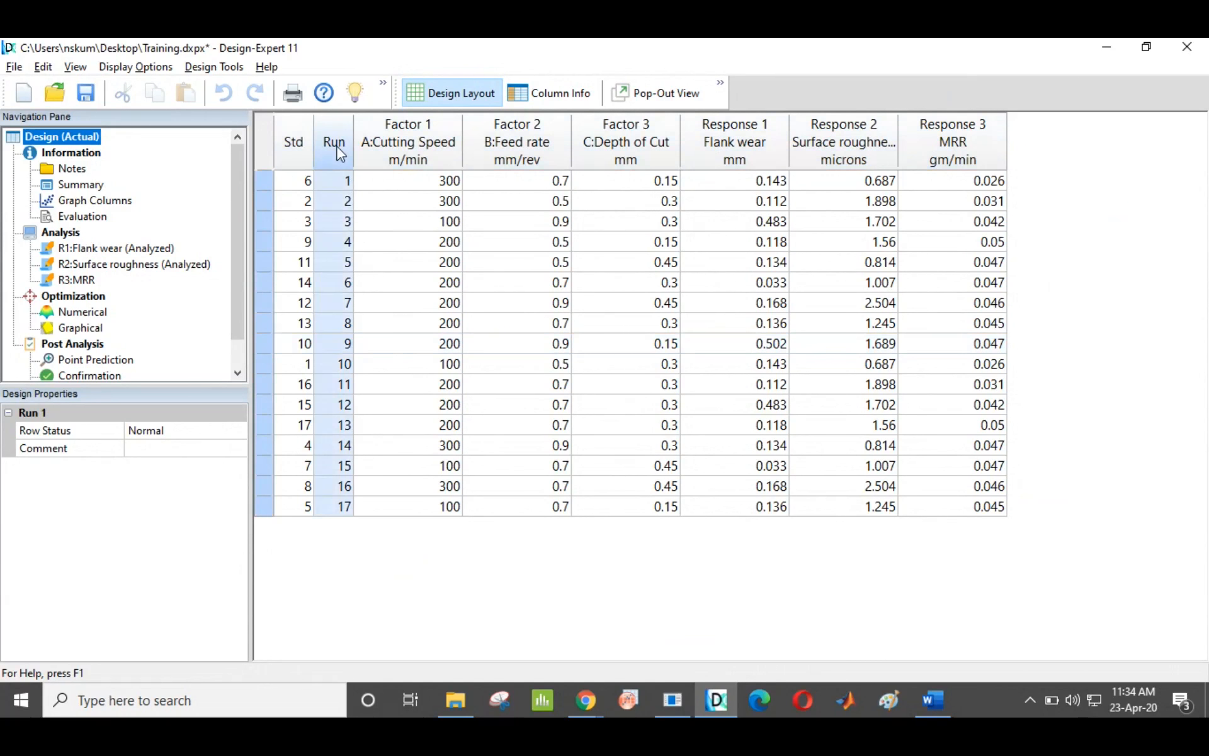
click(348, 344)
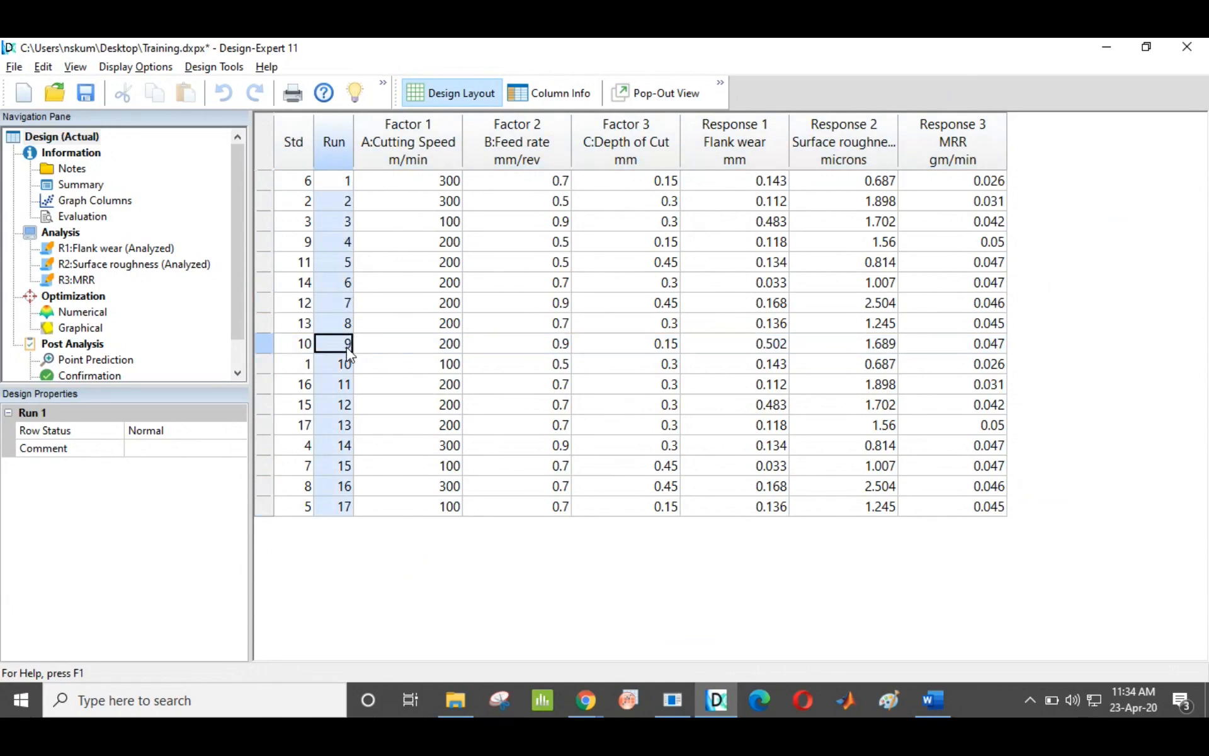
click(267, 343)
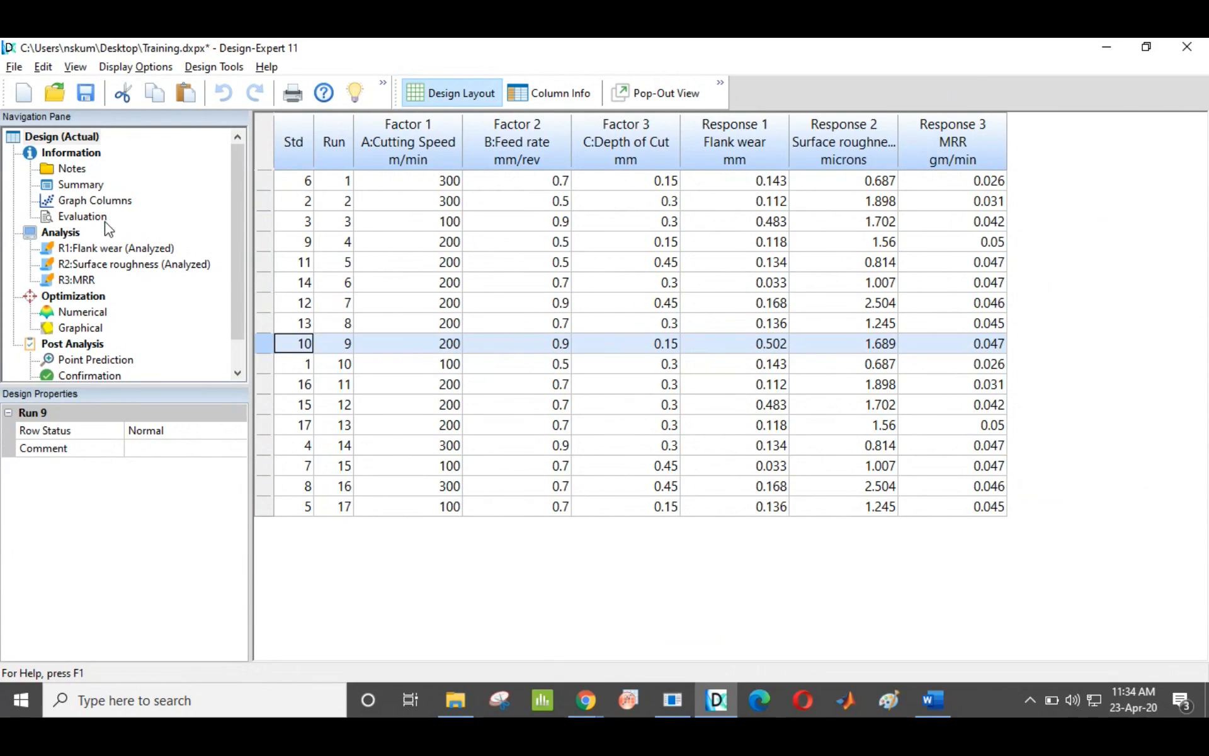
Return to the surface roughness diagnostics and trace run 9 through the normal, residuals vs. run and predicted vs. actual plots
click(101, 265)
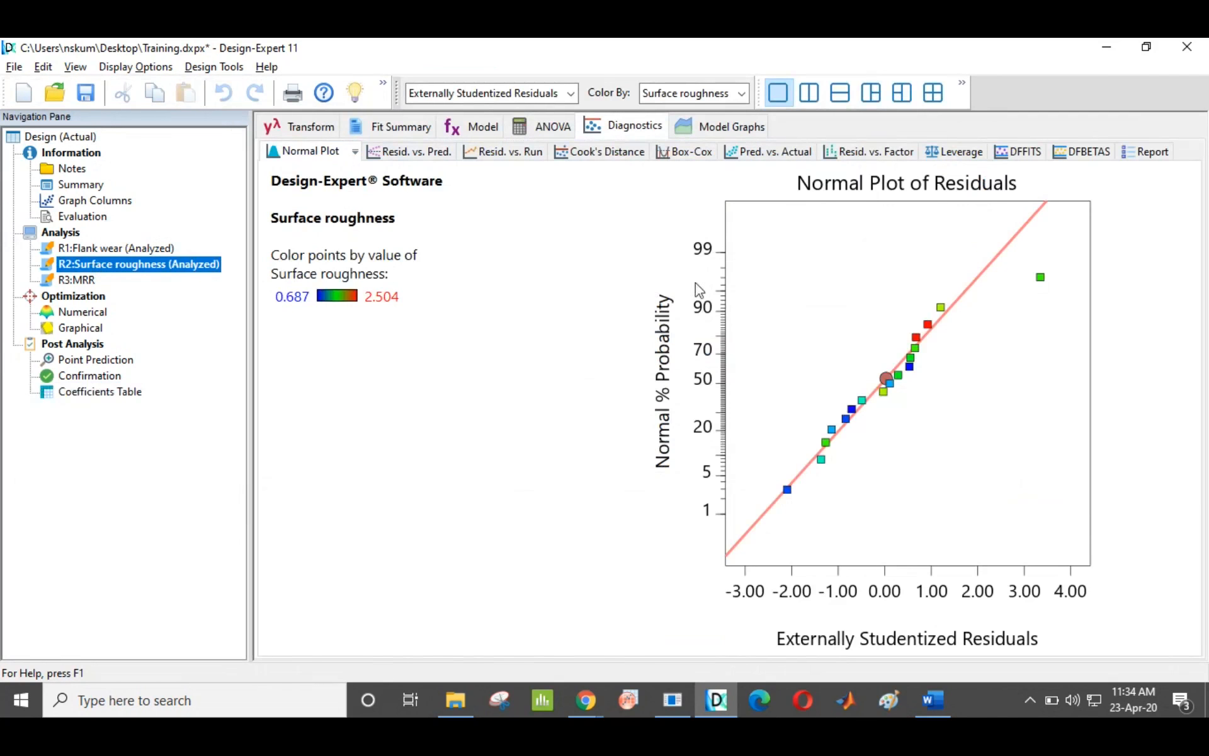
click(1040, 278)
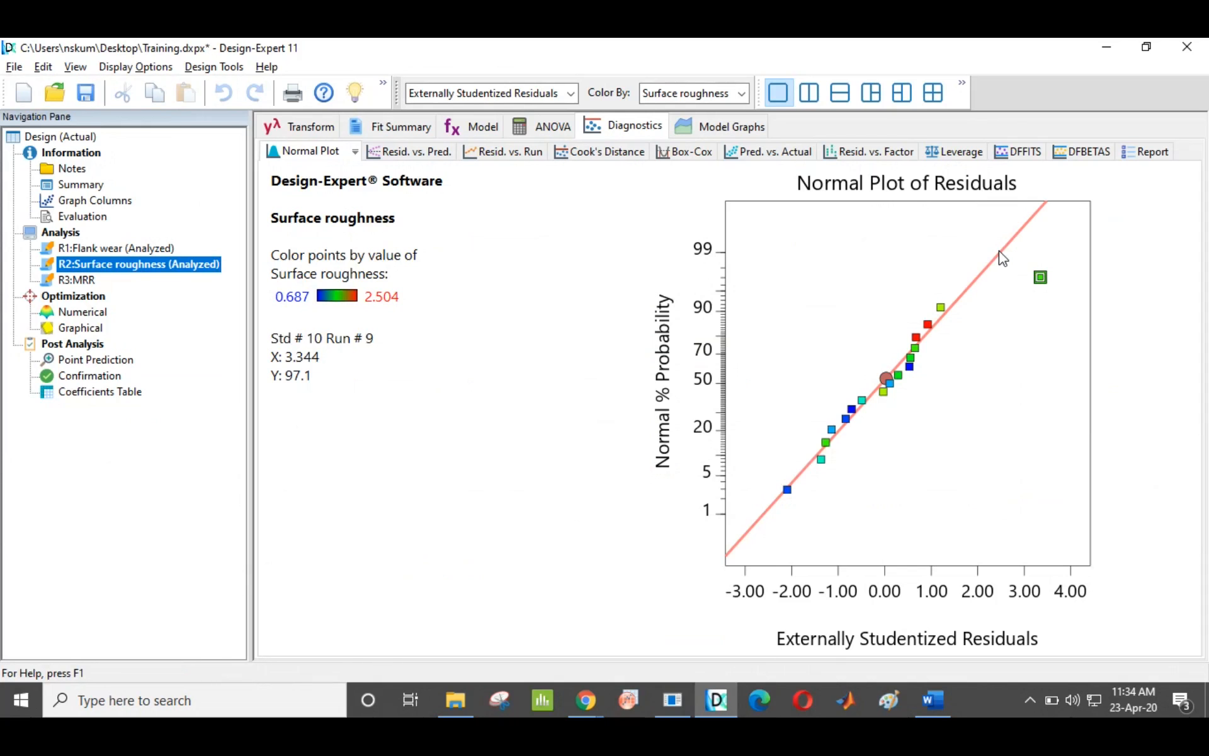
click(501, 155)
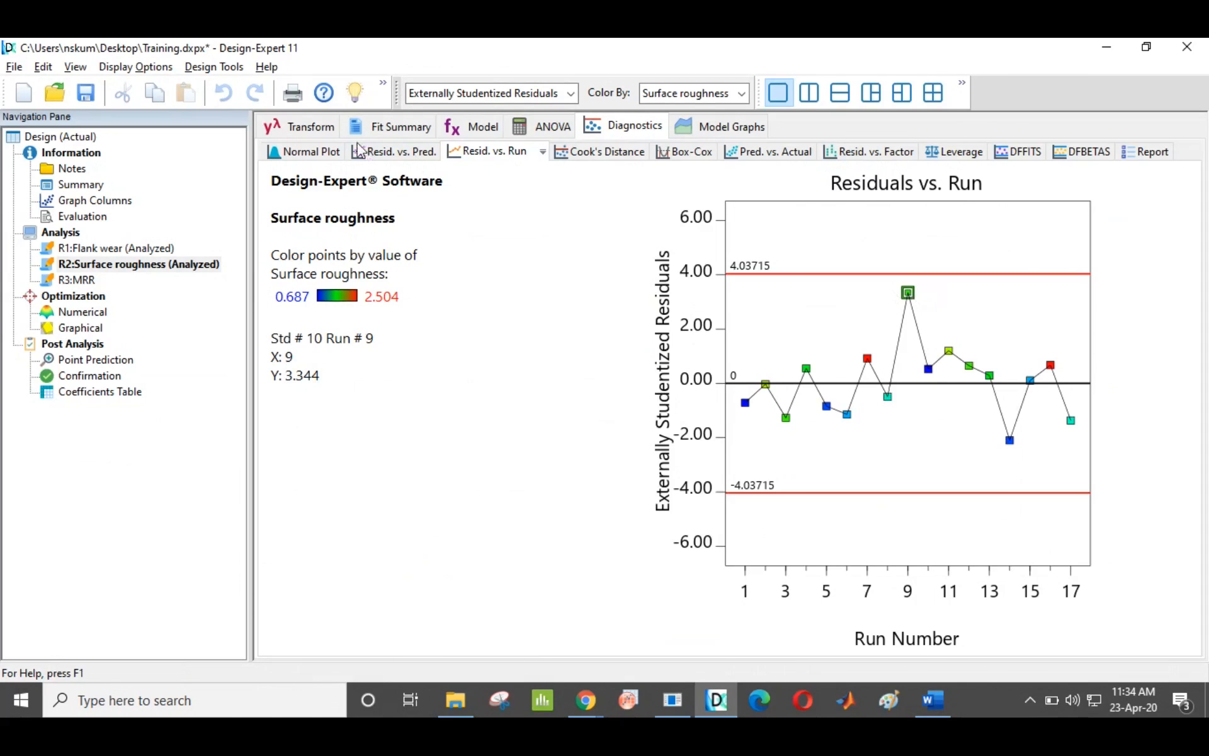
click(320, 152)
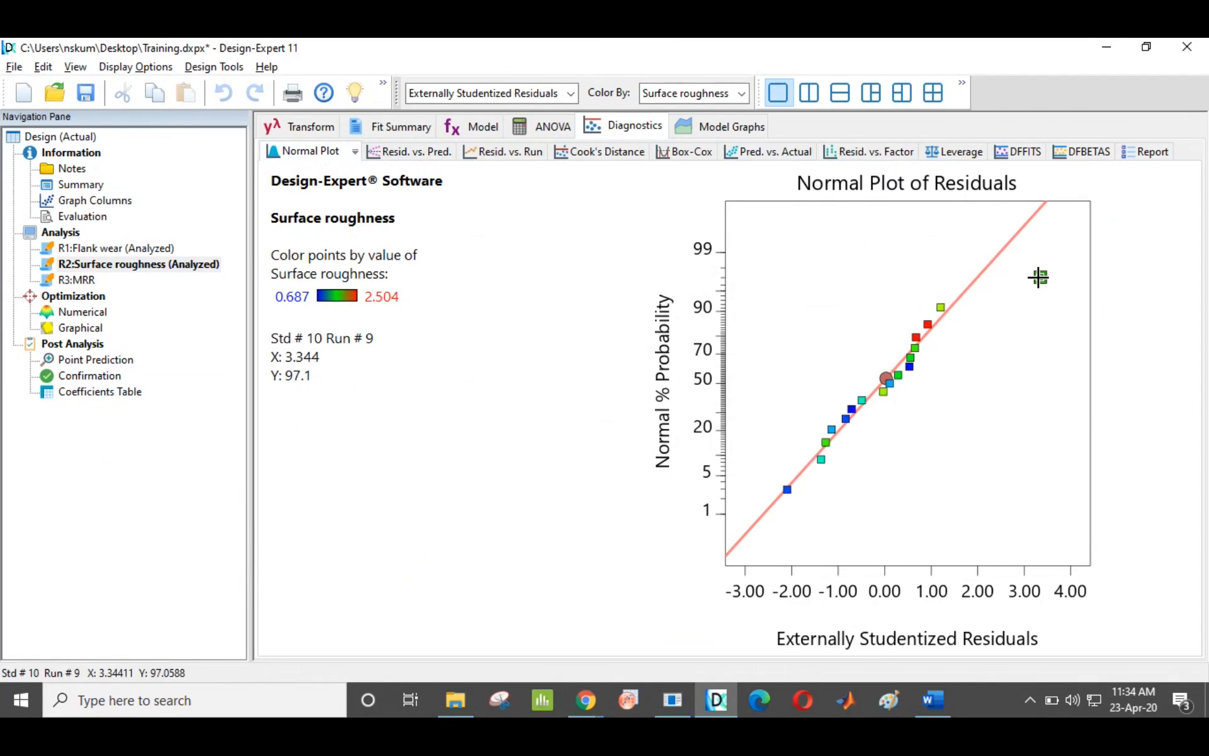
click(540, 156)
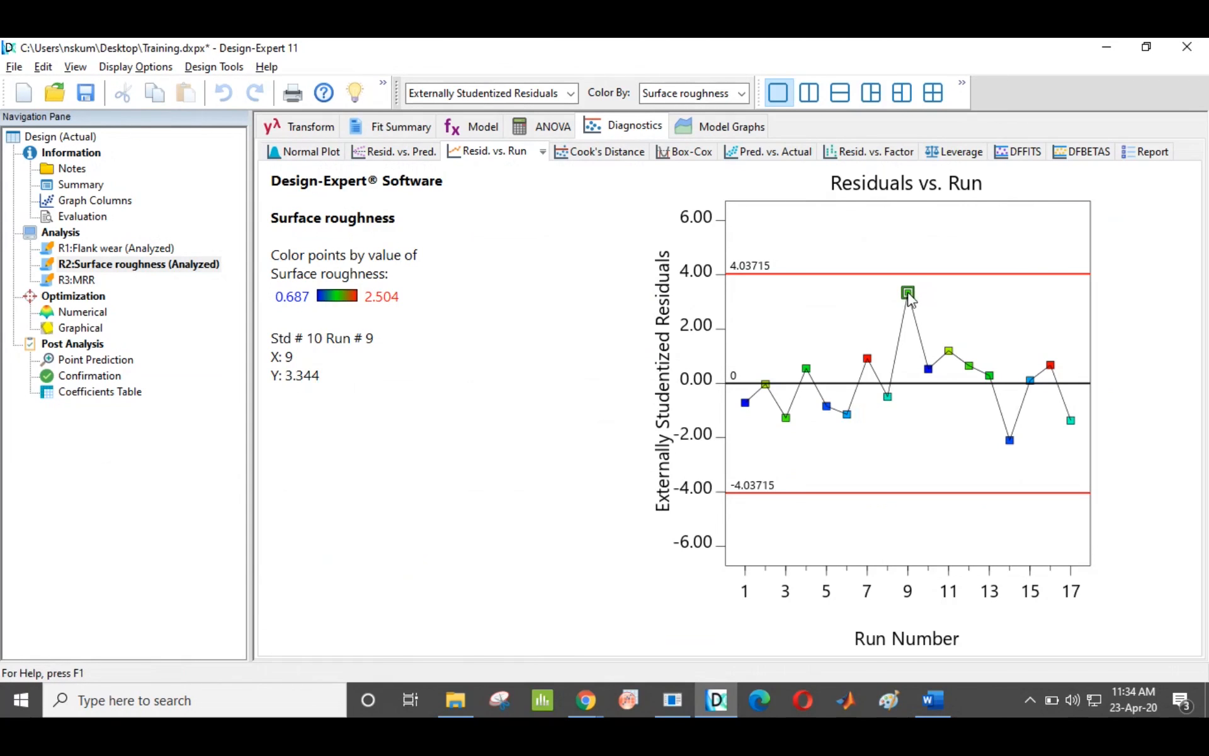
click(770, 154)
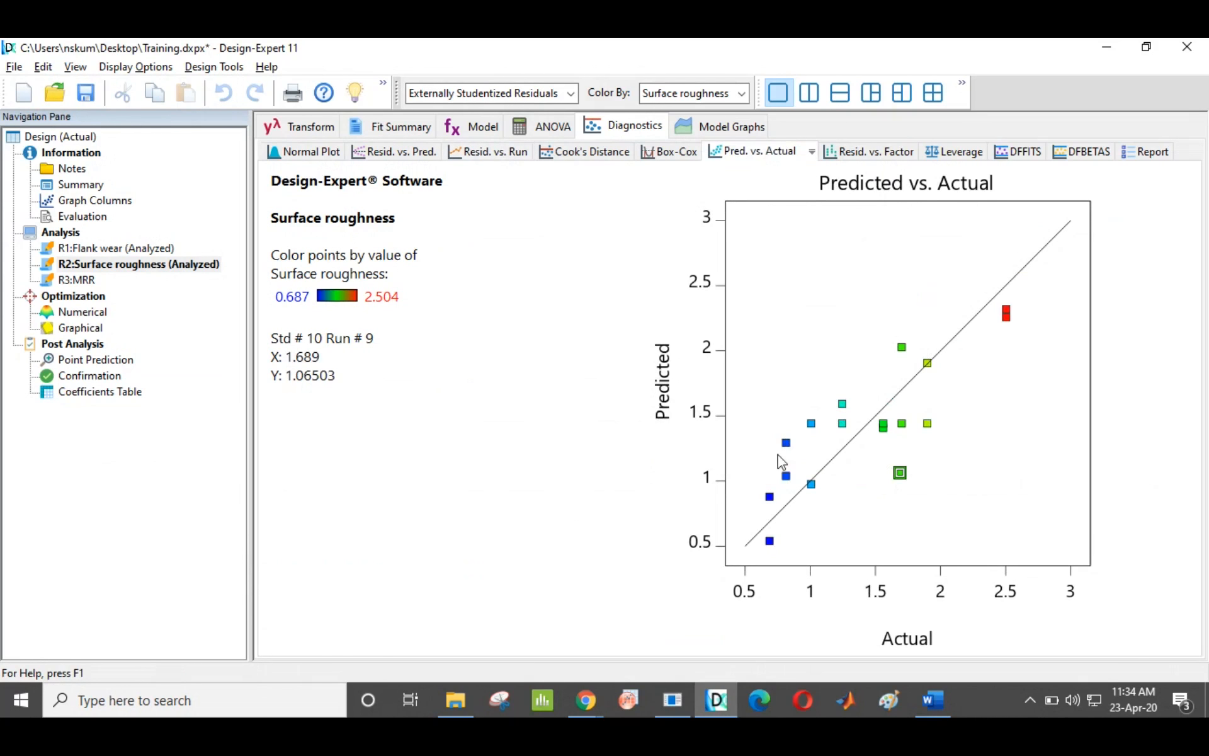
Recheck the Predicted R² in the surface roughness ANOVA fit statistics, and return to the predicted vs. actual plot
click(535, 131)
click(1076, 294)
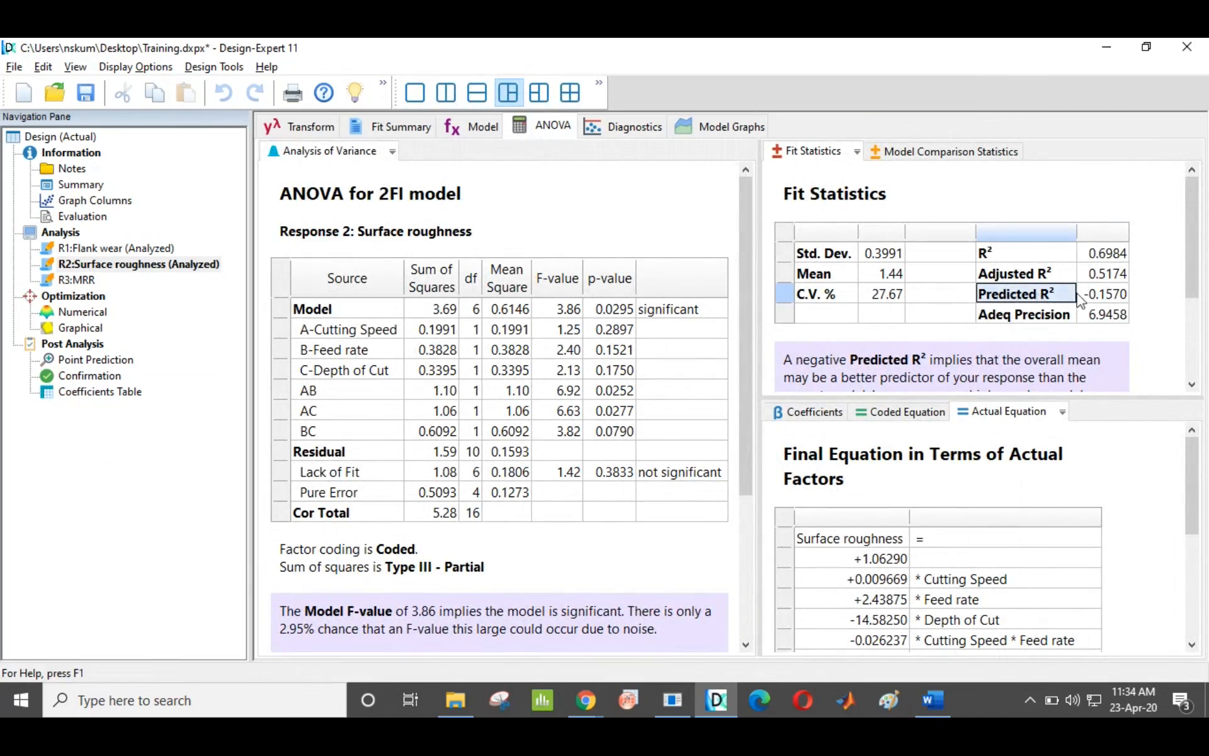
mouse_move(1077, 294)
mouse_down()
mouse_move(1065, 292)
mouse_move(1120, 293)
mouse_move(1093, 298)
mouse_up()
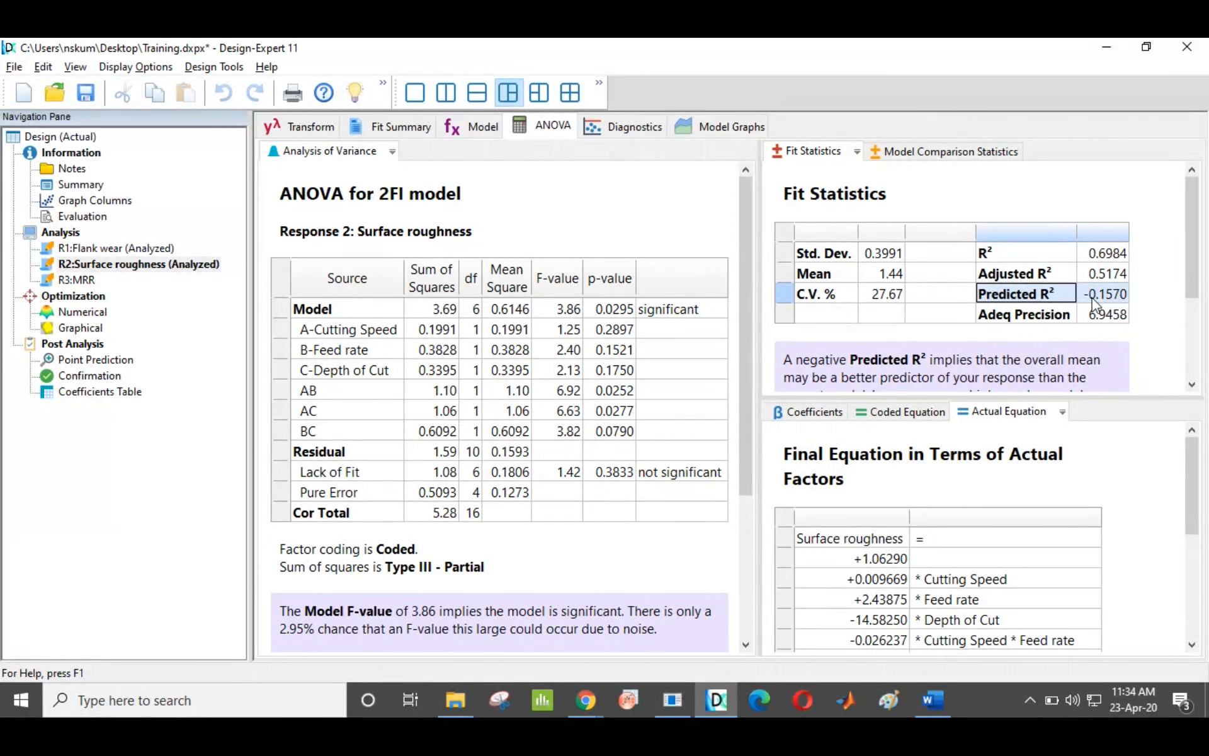
click(626, 128)
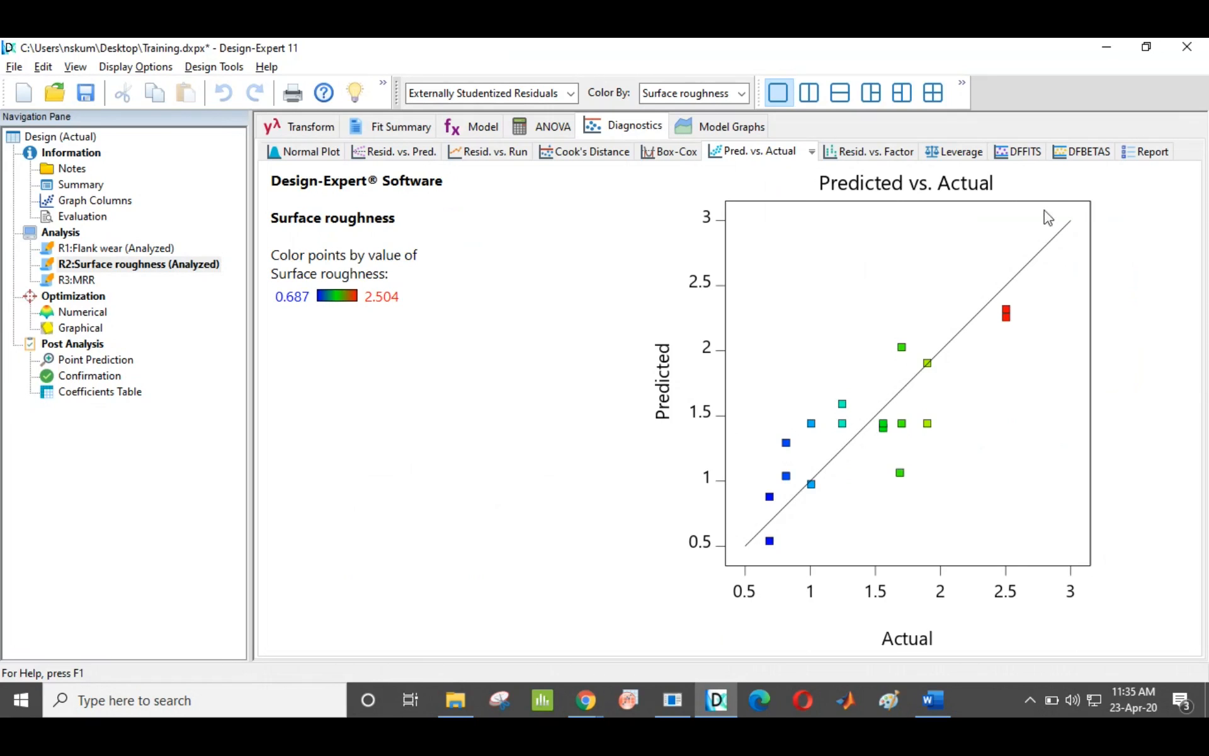
Open the surface roughness diagnostics report and examine run 9's residuals, Cook's distance and DFFITS
click(1140, 156)
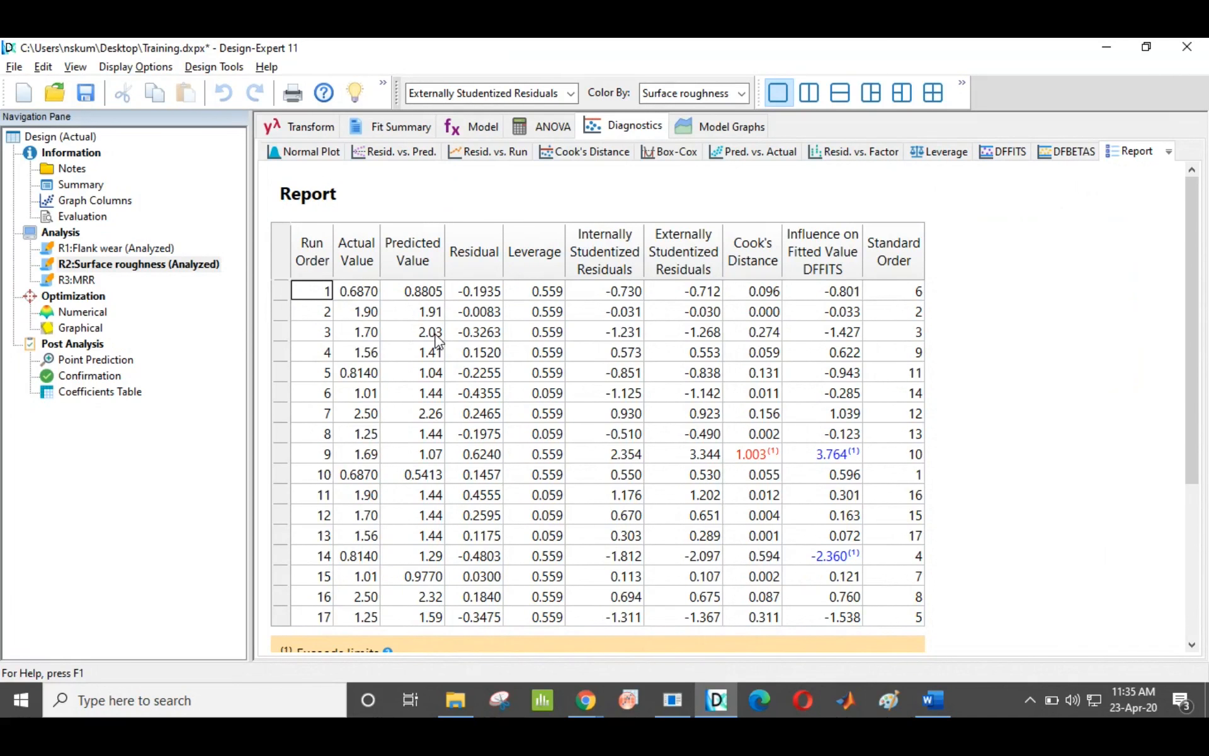
click(280, 458)
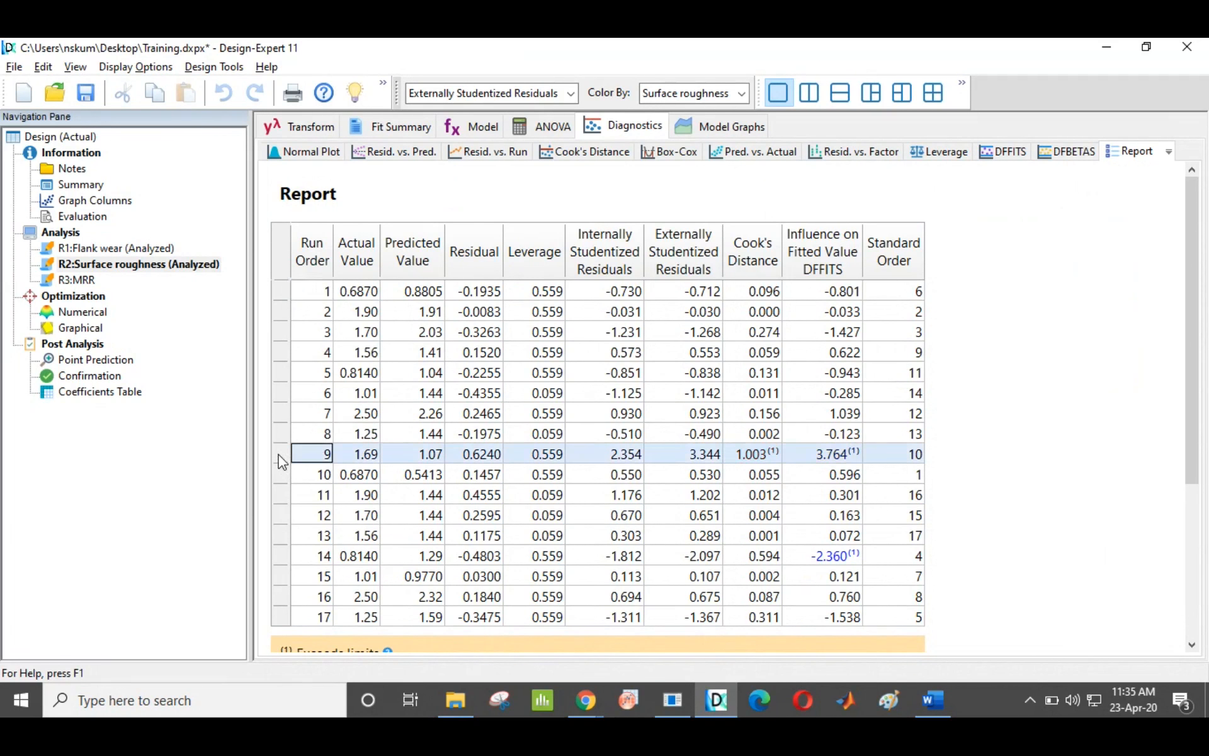
click(795, 435)
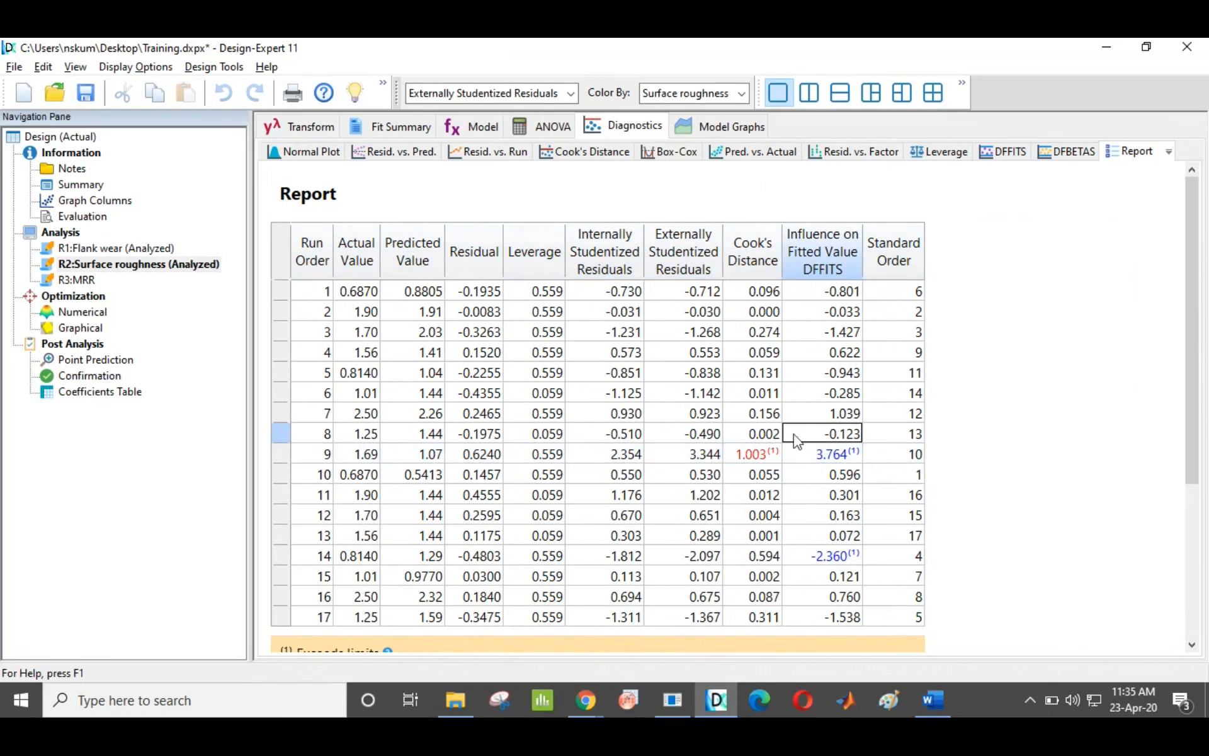
click(282, 456)
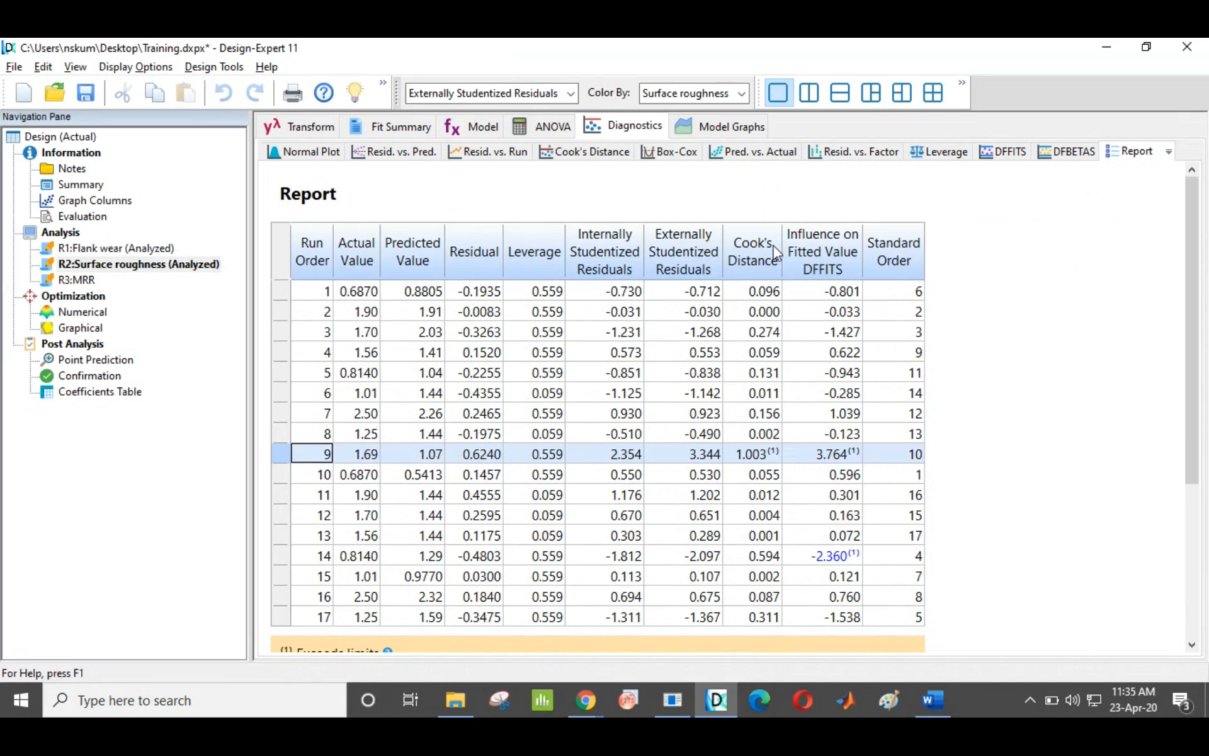
Open the surface roughness contour plot and assign C:Depth of Cut to the X2 axis
click(729, 131)
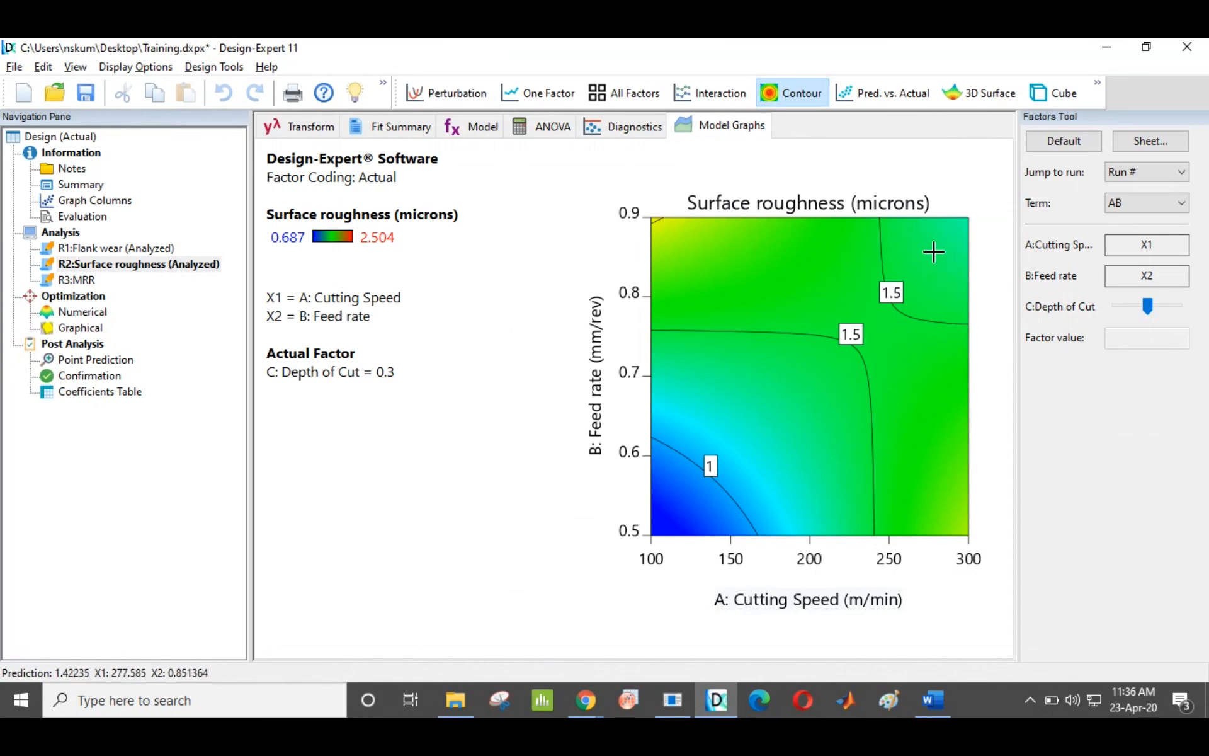
right_click(1127, 305)
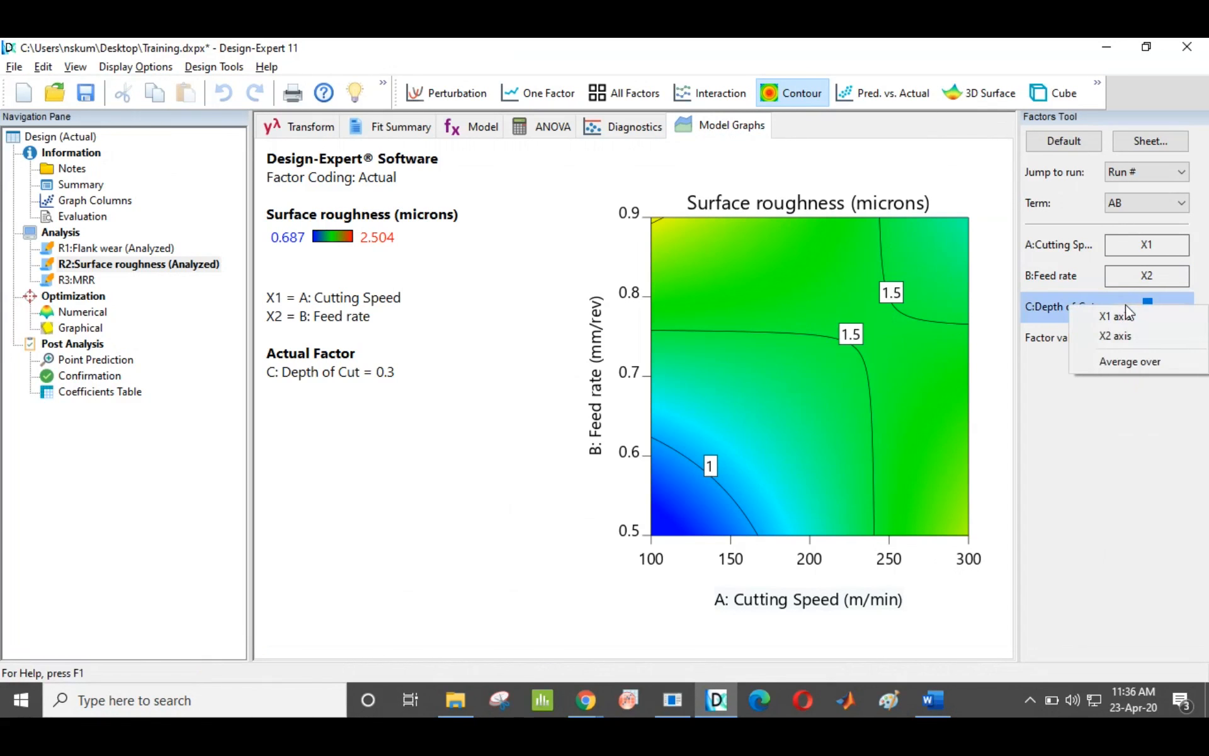
click(1125, 340)
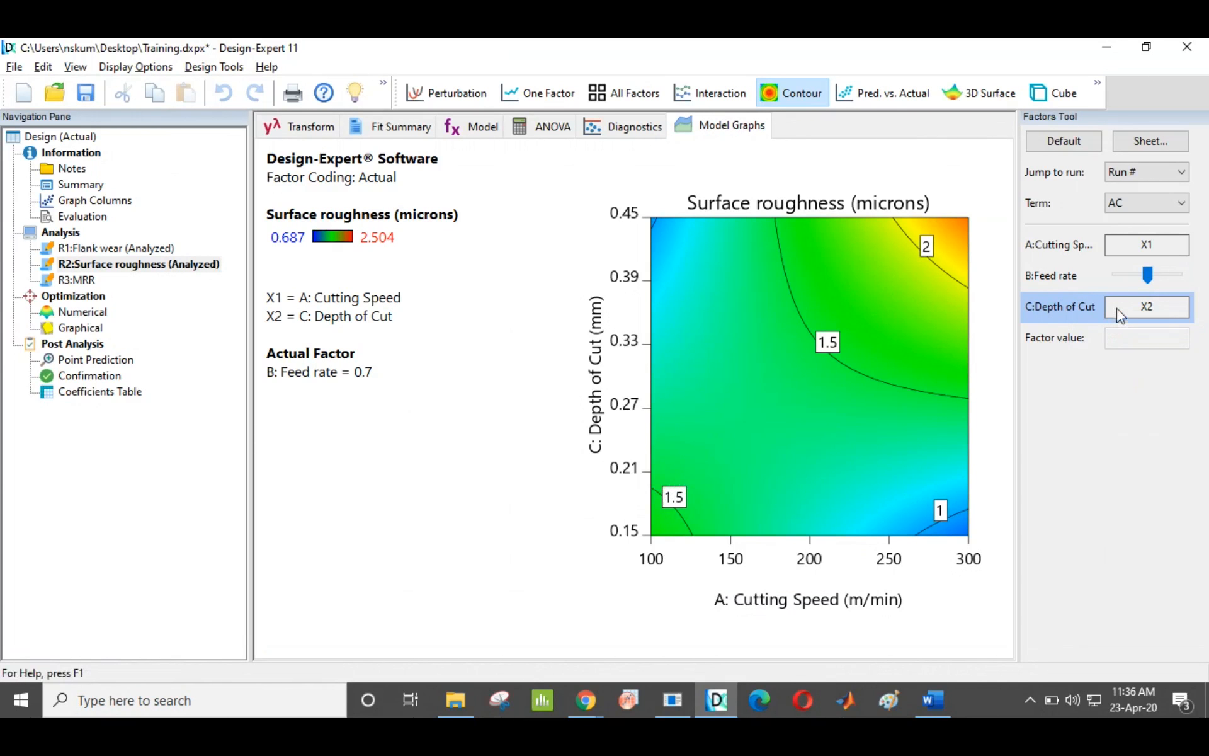
Plot surface roughness against feed rate on the X1 axis with depth of cut on X2, and display it as a 3D surface
right_click(1130, 277)
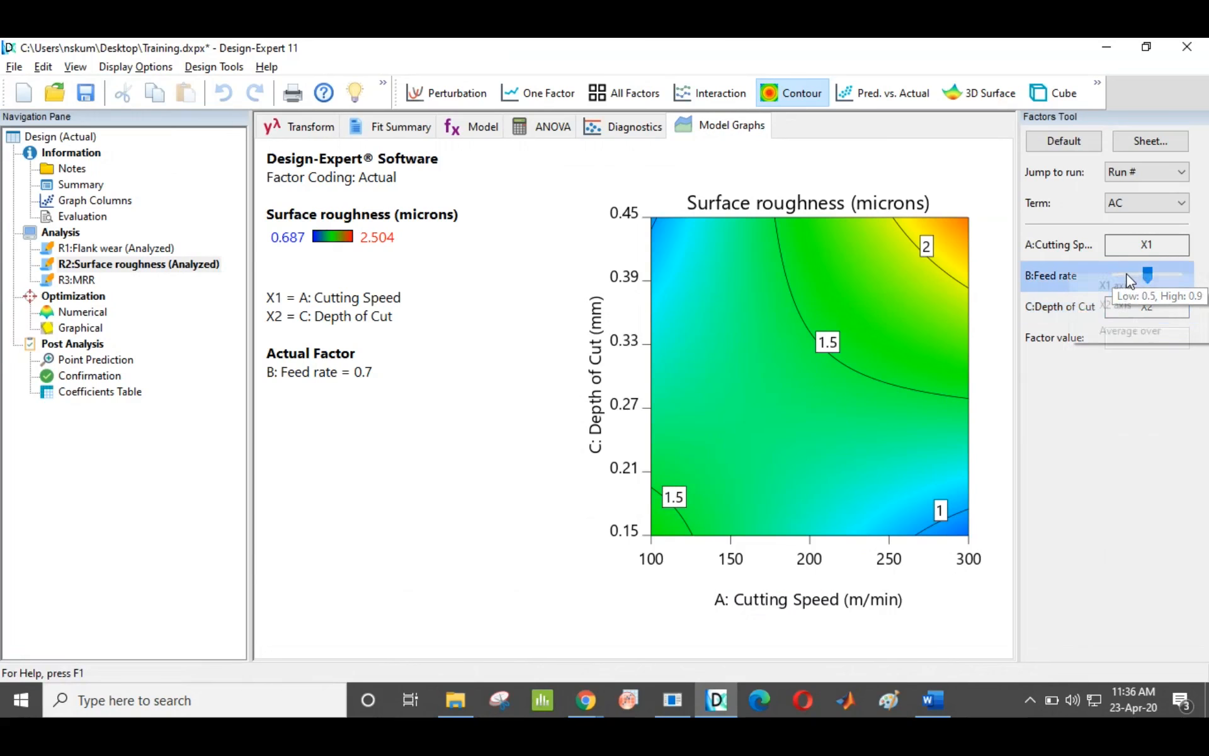
click(1128, 291)
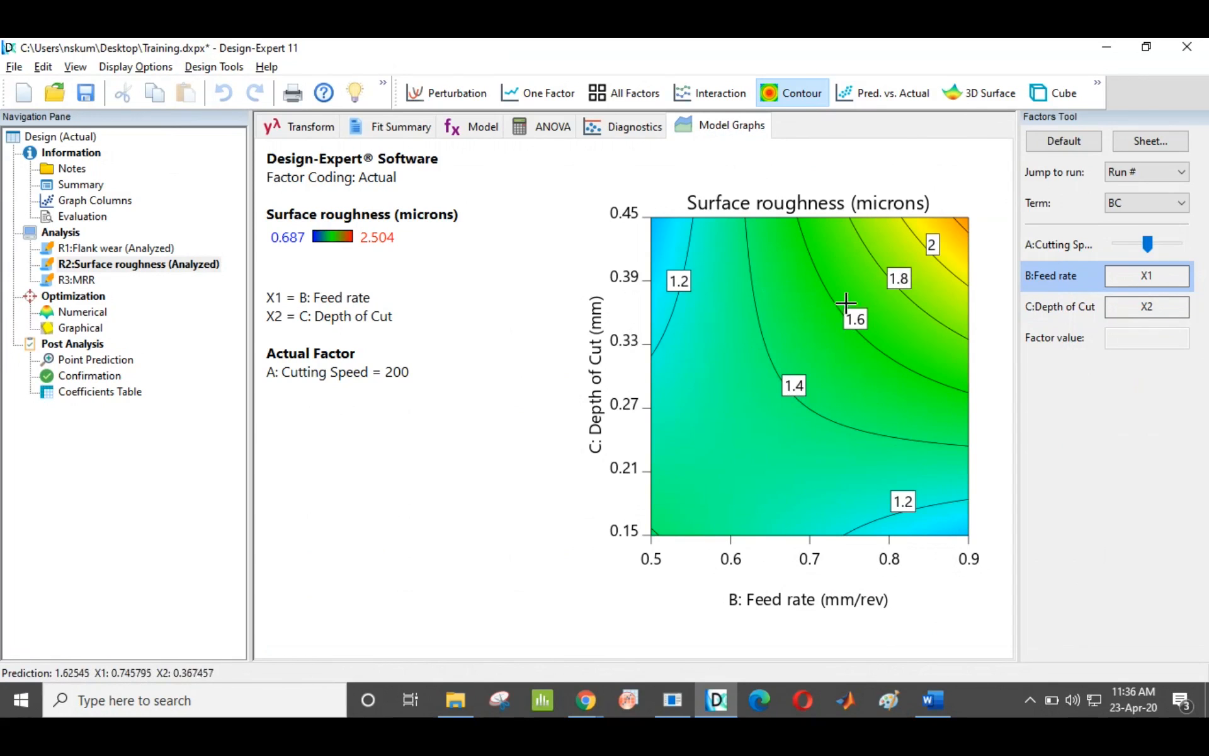
click(976, 95)
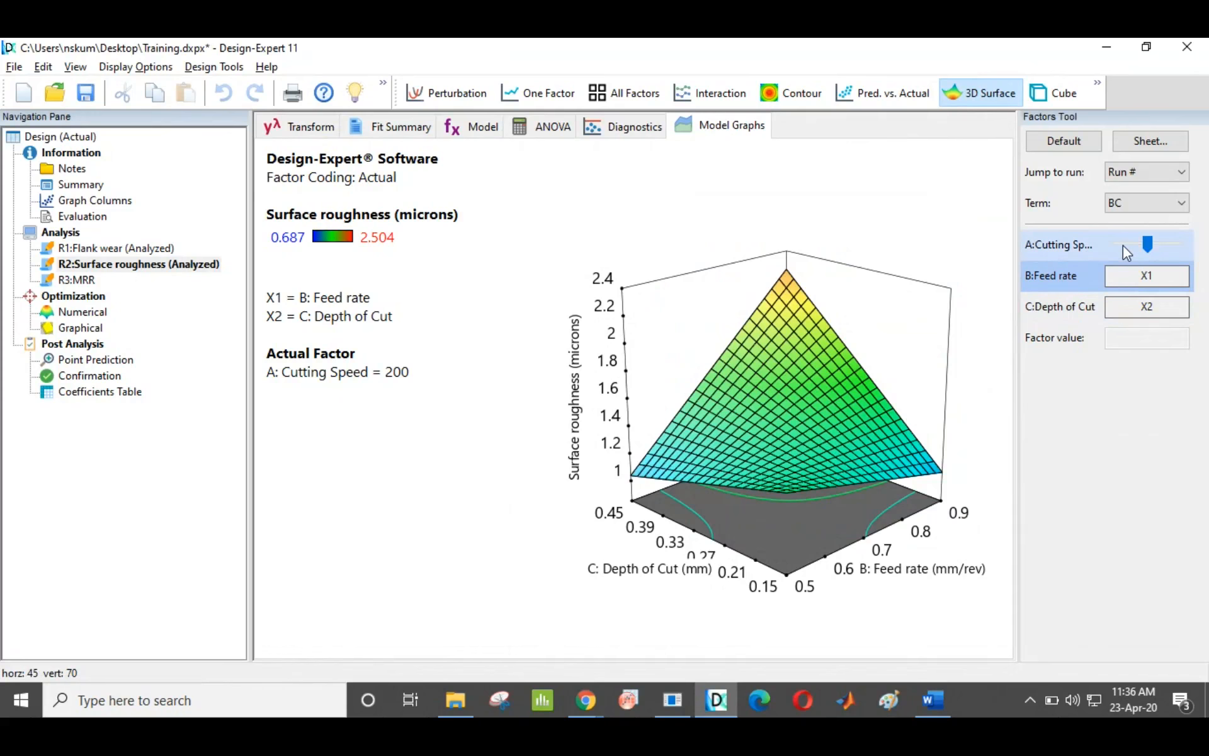
Put cutting speed on the X1 axis and feed rate on the X2 axis of the surface roughness 3D surface
right_click(1123, 246)
click(1125, 252)
right_click(1125, 280)
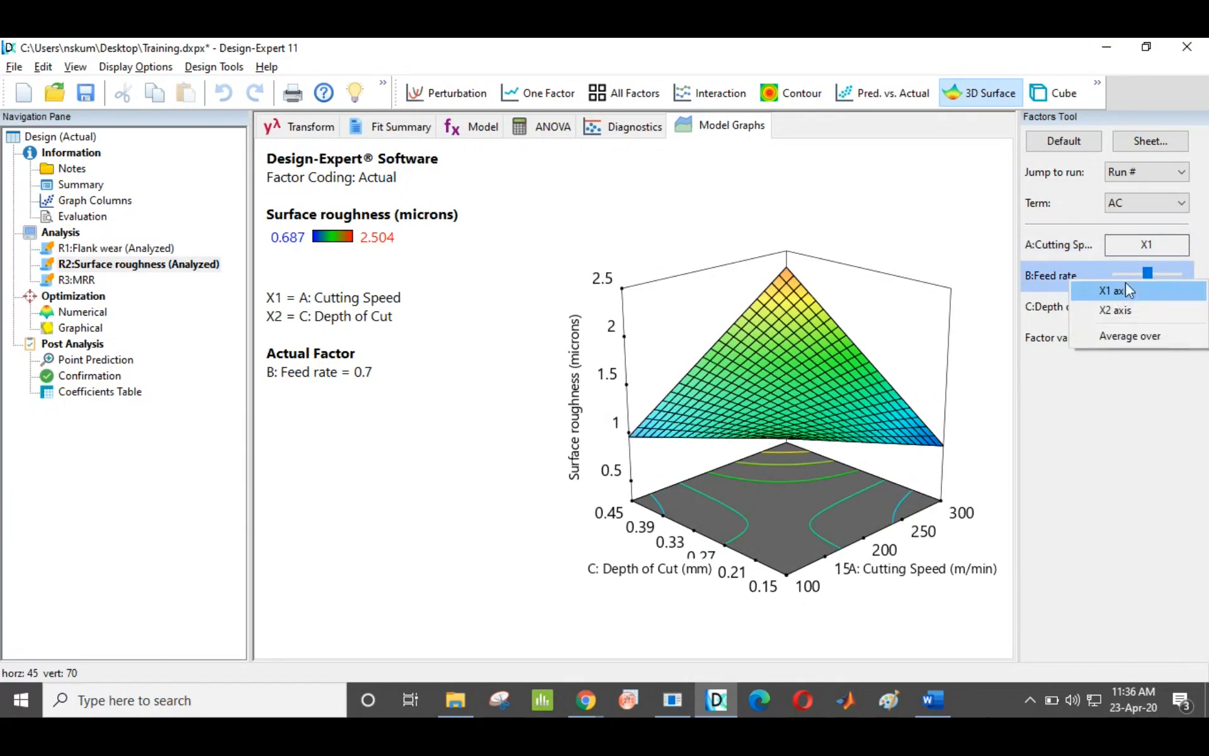
click(1117, 310)
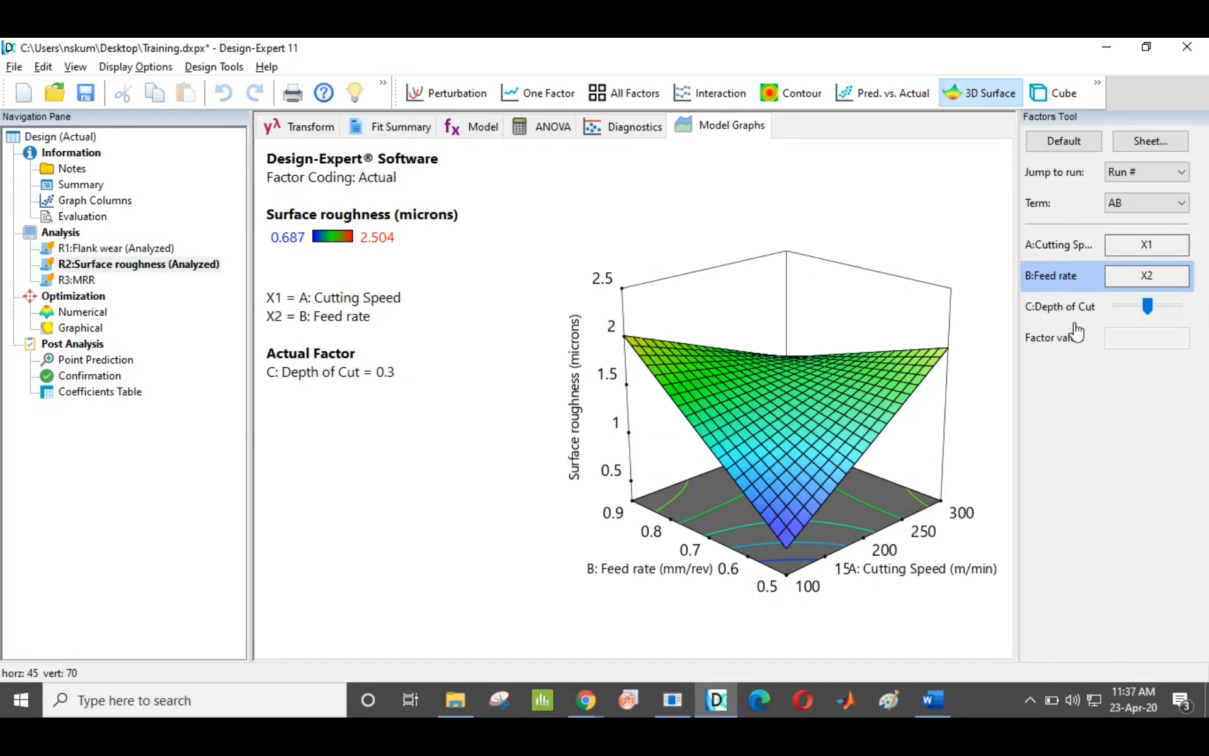
Plot the surface roughness 3D surface with depth of cut on the X2 axis, and display the cube plot
right_click(1130, 309)
click(1131, 340)
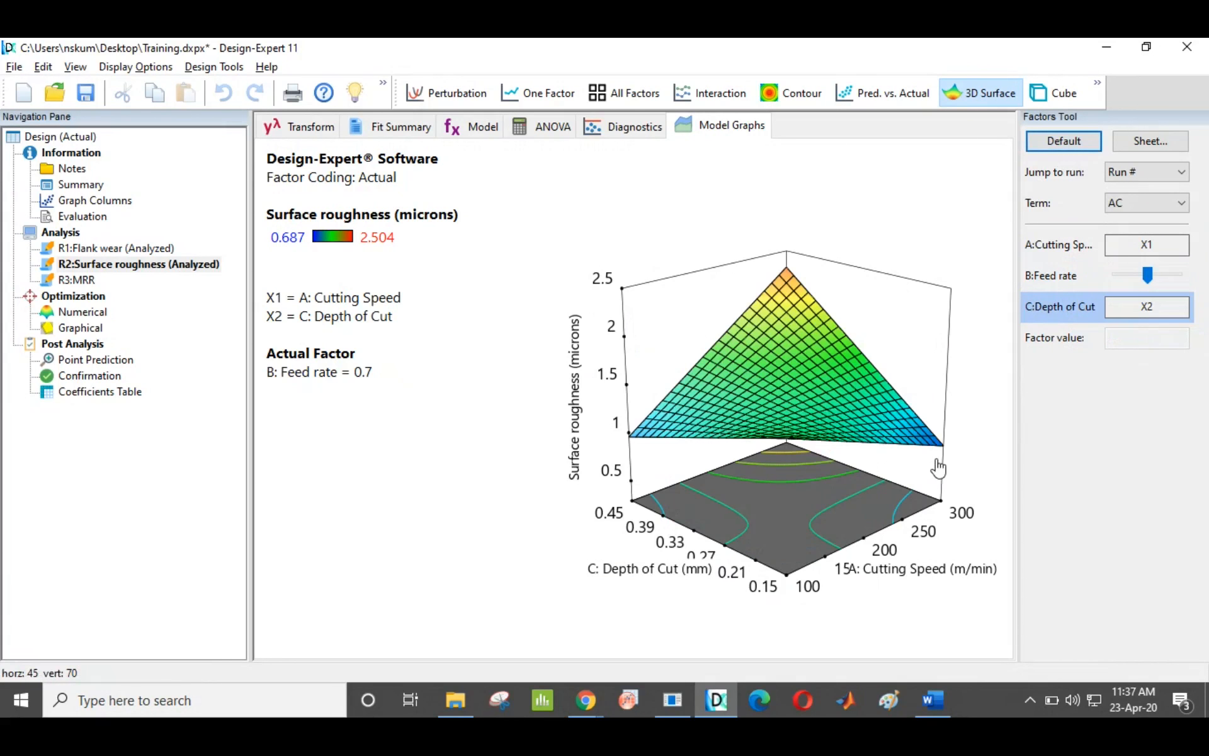
drag(939, 467, 871, 472)
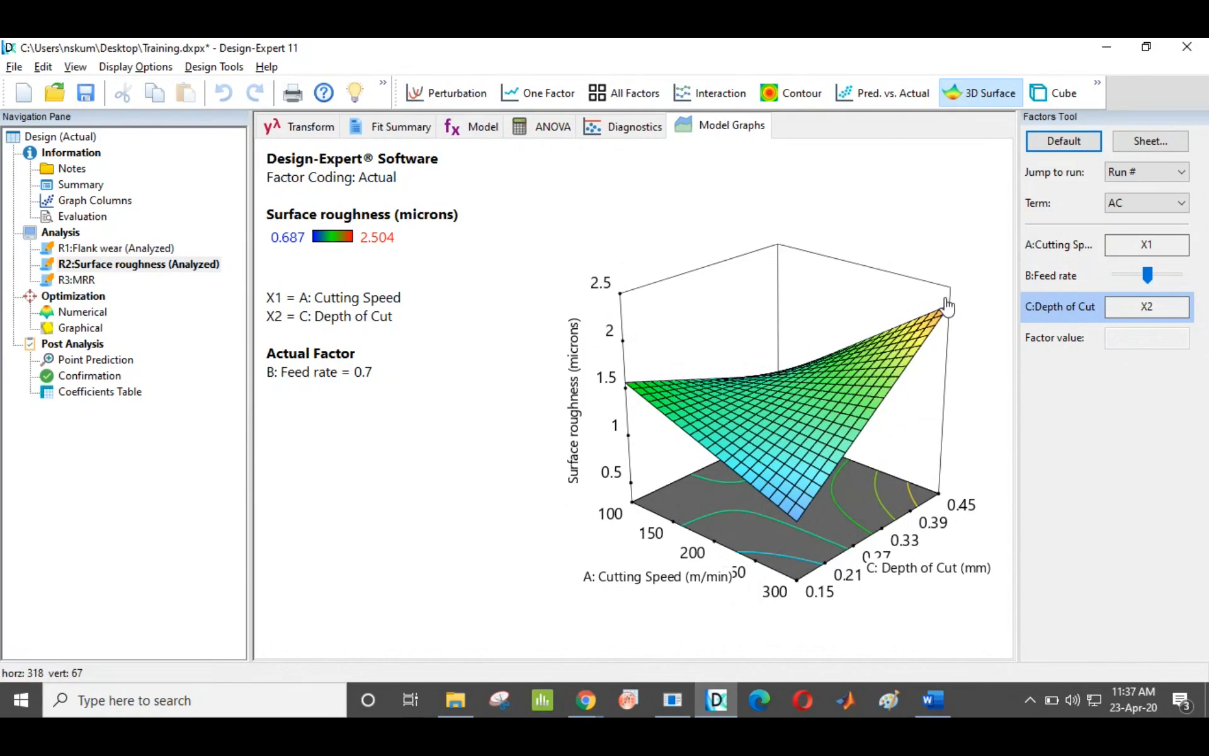
click(1042, 92)
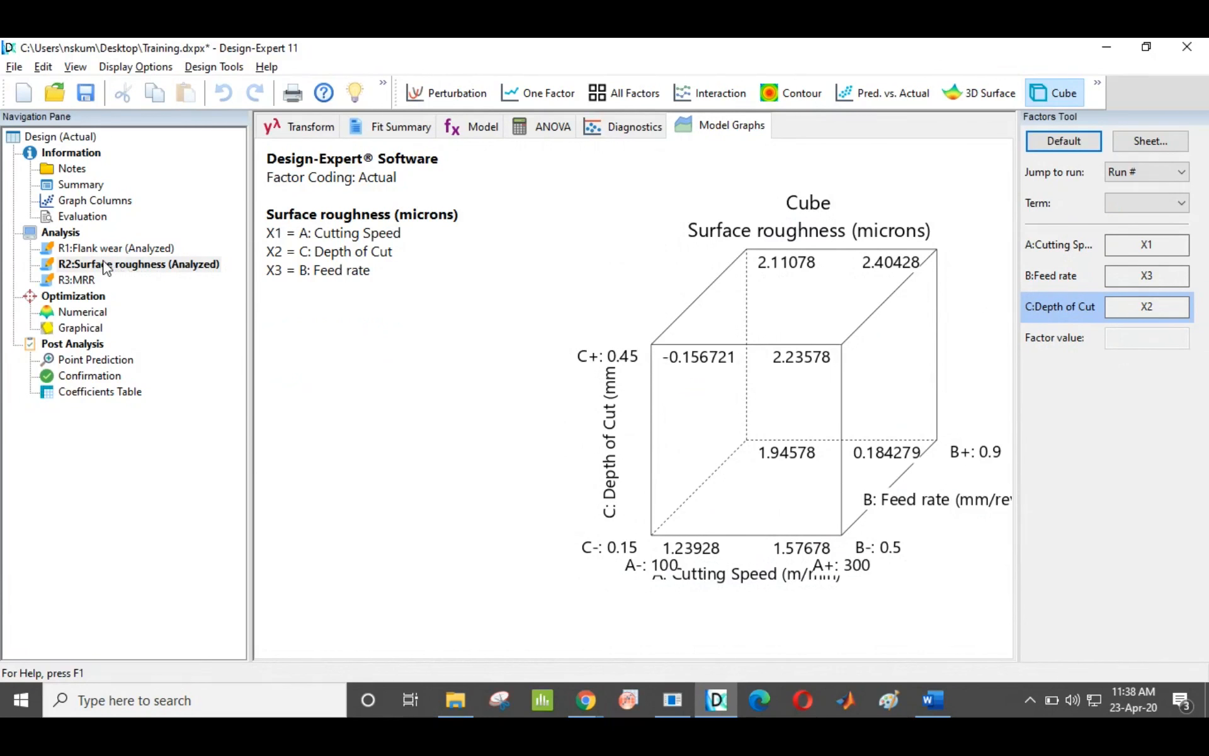
Open the analysis of the MRR response and show its fit summary
click(139, 264)
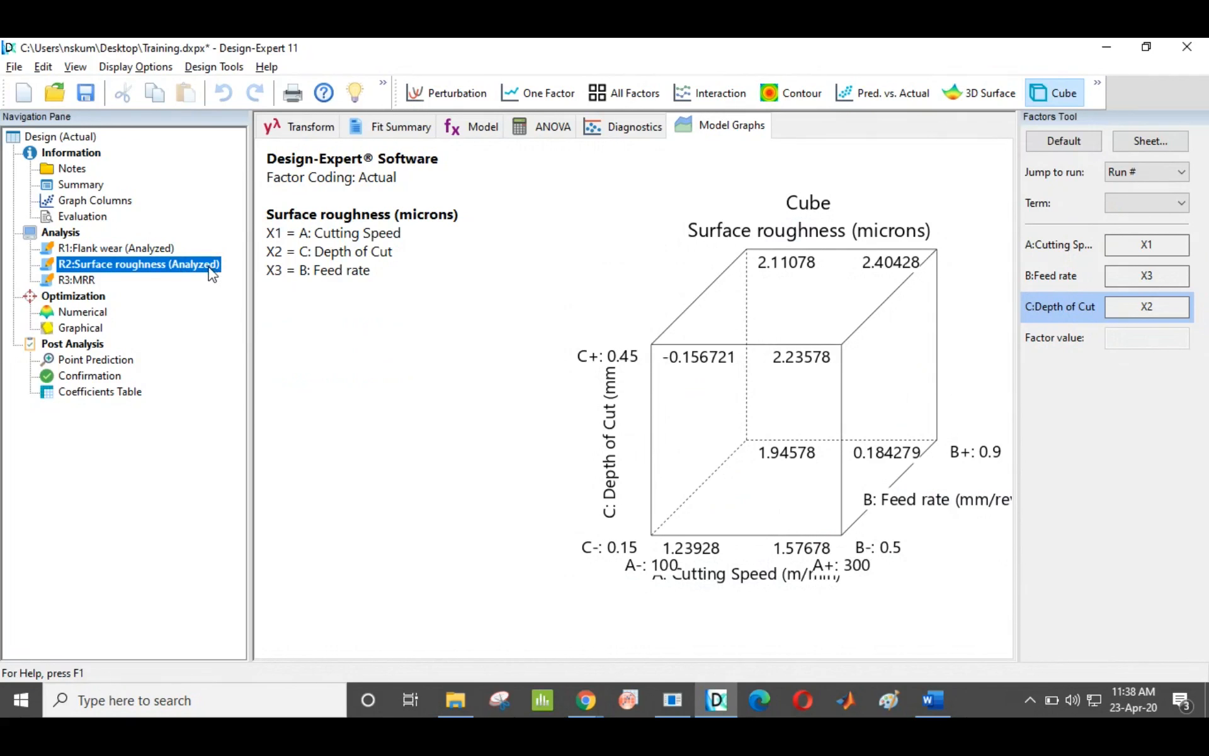
click(85, 281)
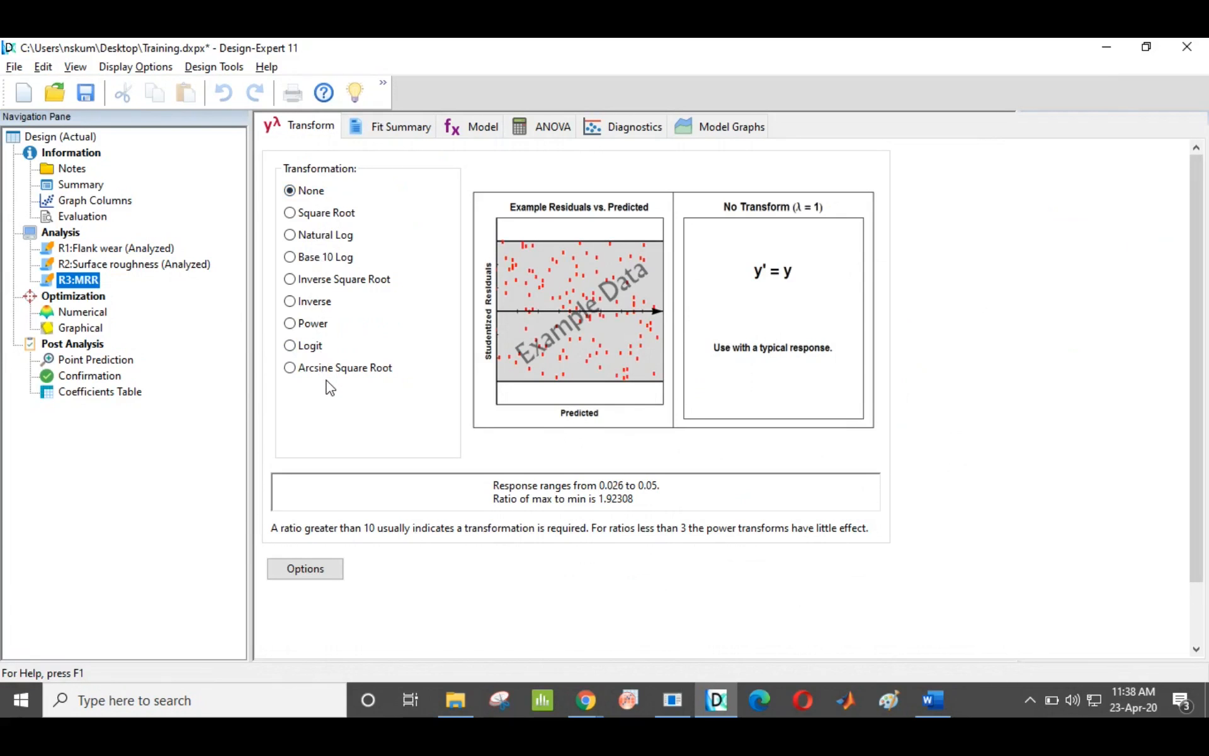
click(379, 134)
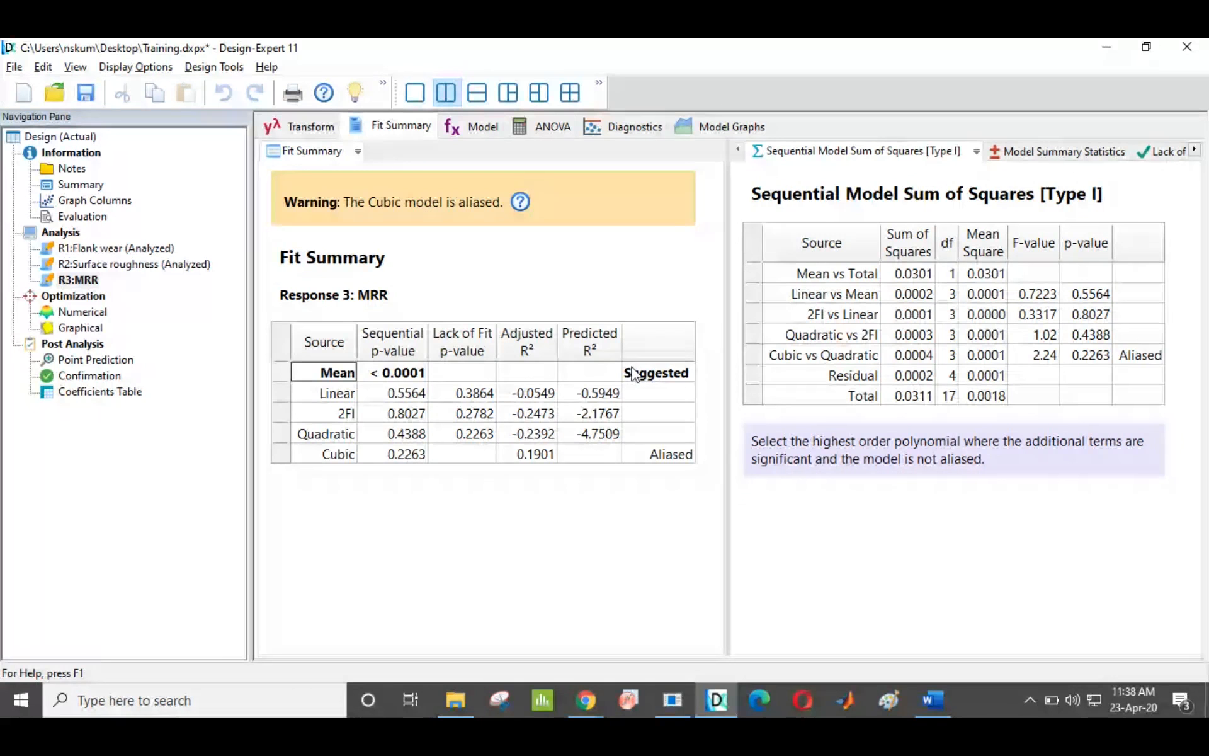
Examine the R² and Predicted R² values of the candidate models in the Model Summary Statistics for MRR
click(1066, 158)
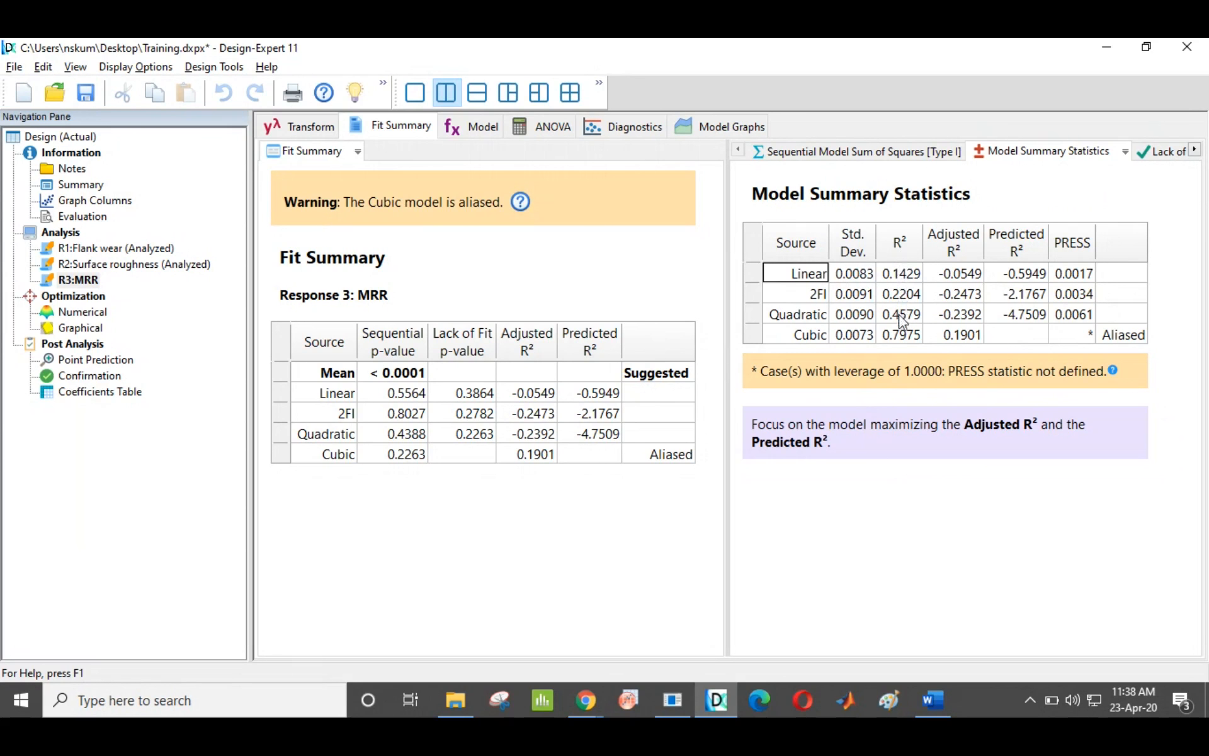
click(900, 276)
drag(902, 282, 905, 313)
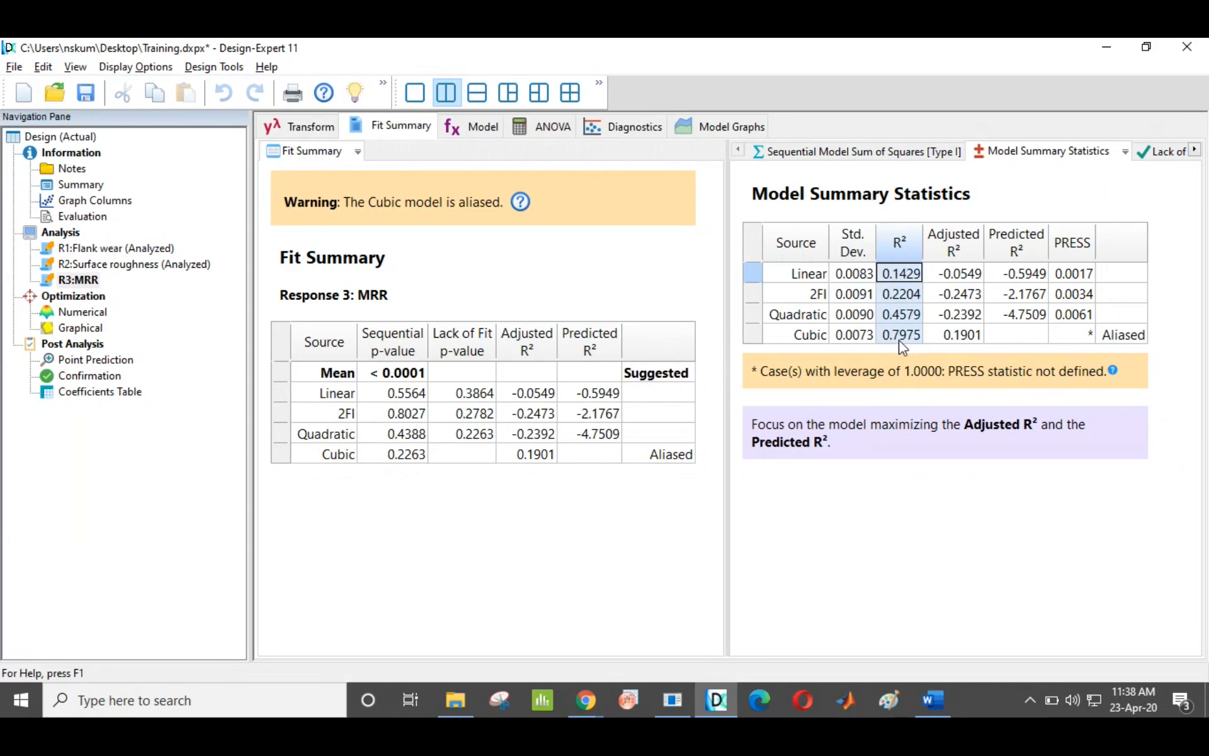
click(1023, 281)
drag(1023, 285, 1025, 325)
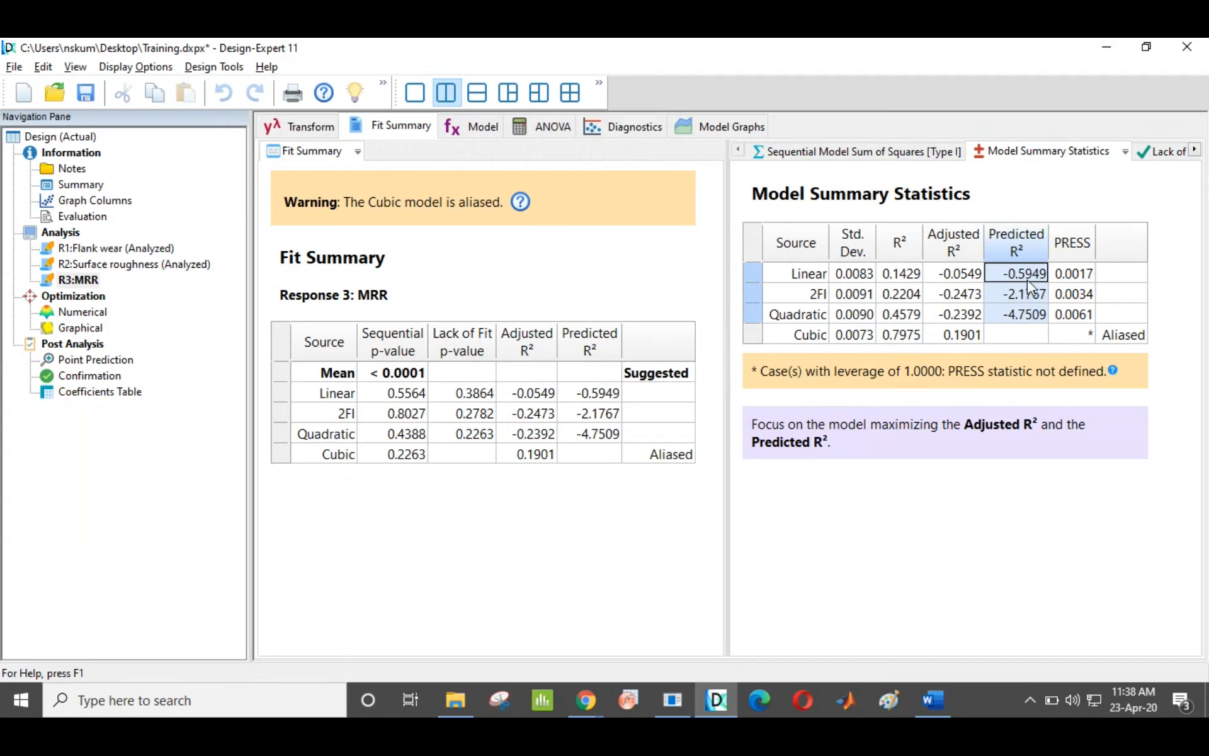
drag(1026, 277, 1031, 326)
Set the process order of the MRR model to Linear and run its ANOVA
click(482, 127)
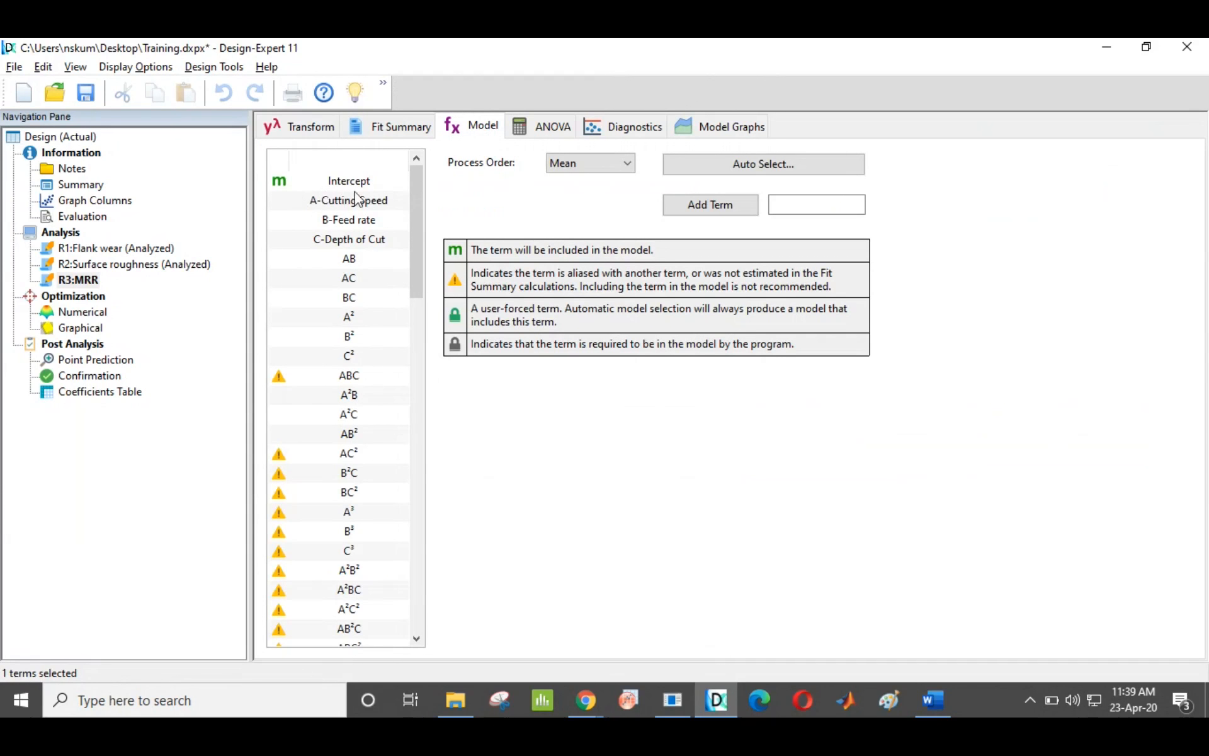
click(620, 174)
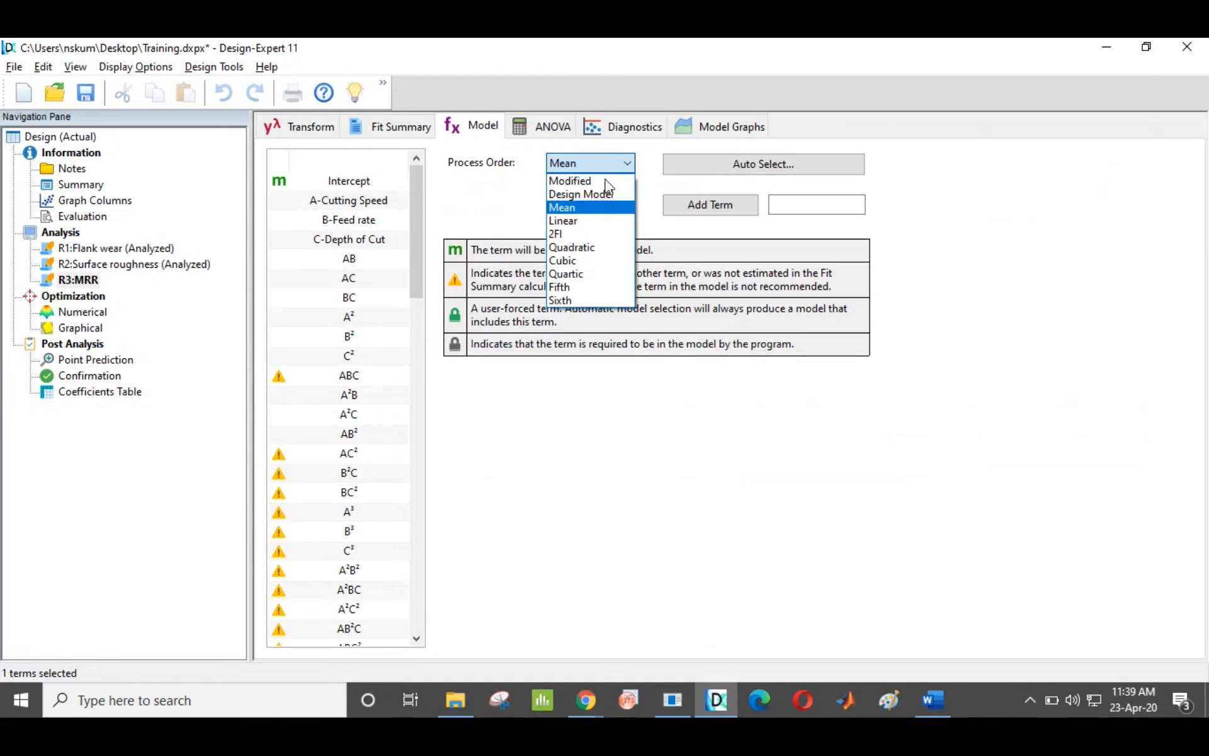
click(582, 219)
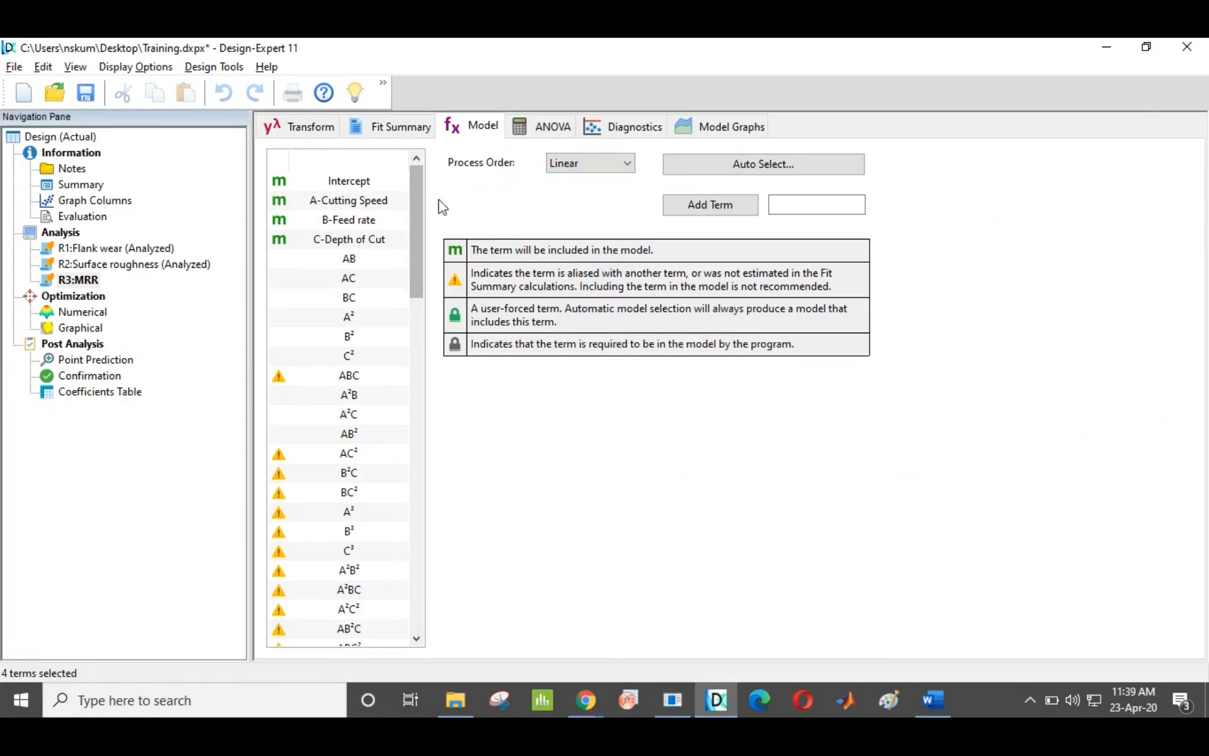
click(558, 135)
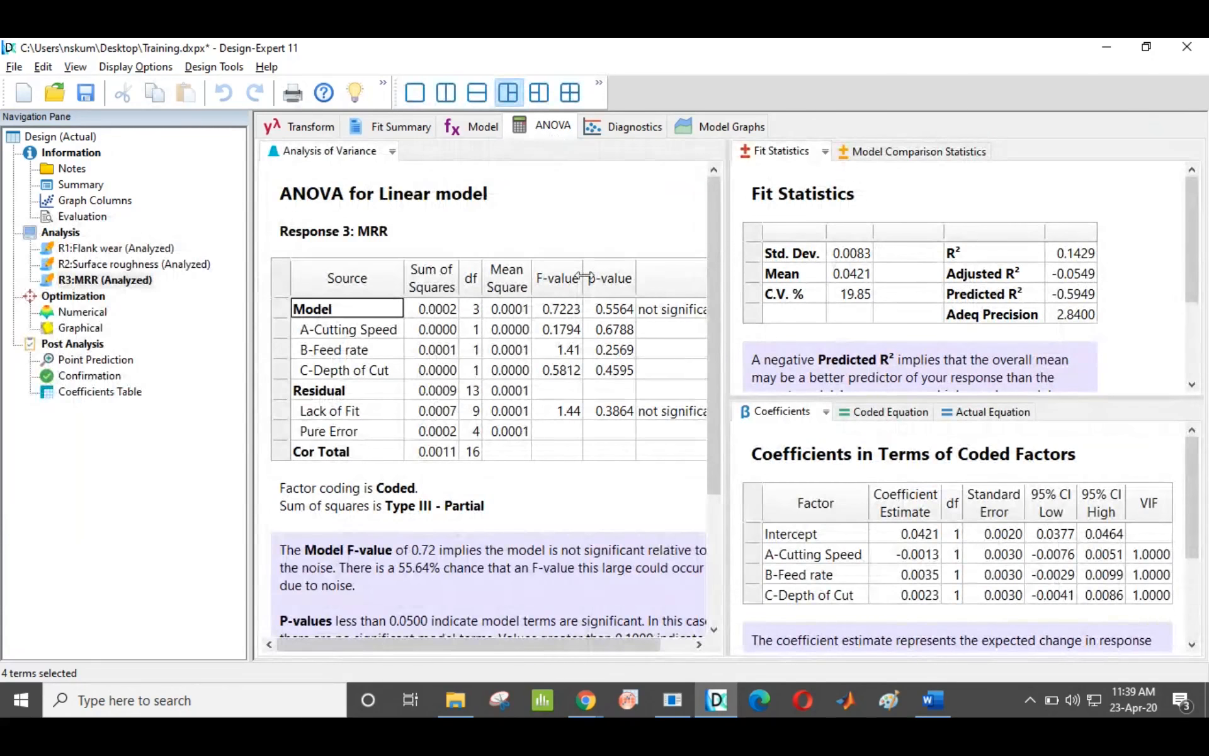
Widen the MRR ANOVA table and check the significance of the model and of the lack of fit
click(368, 317)
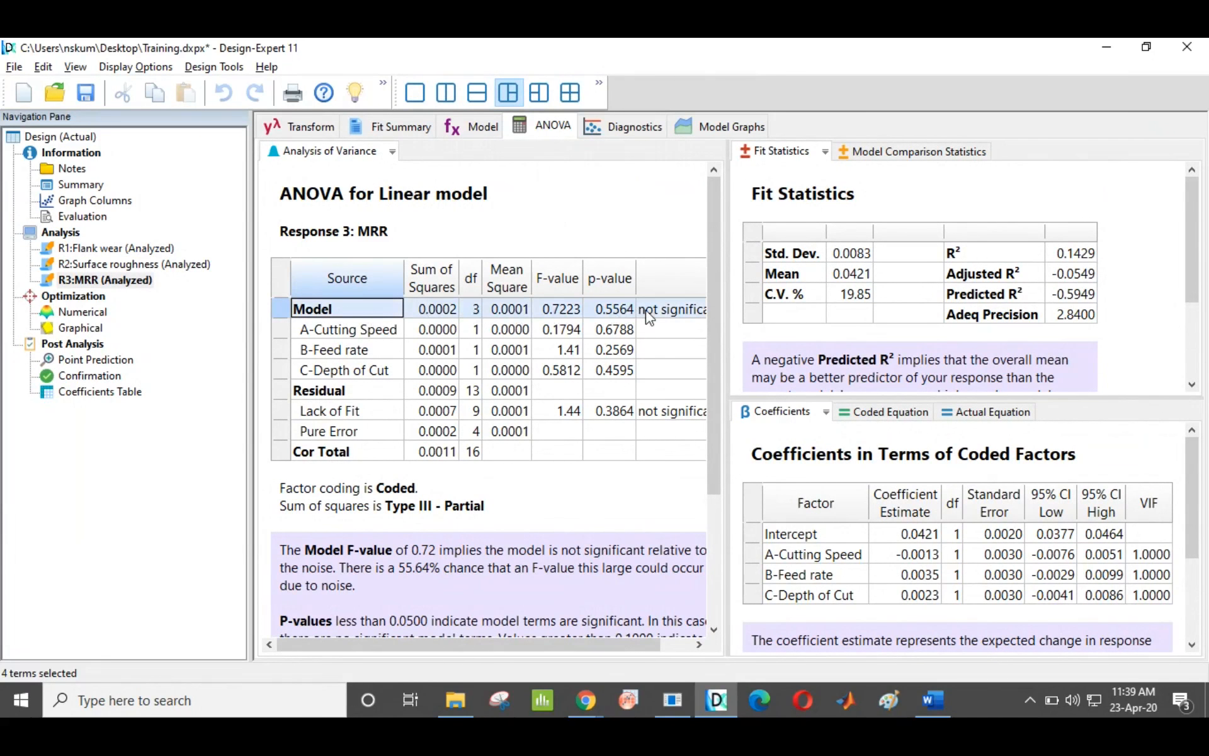
drag(724, 228, 805, 228)
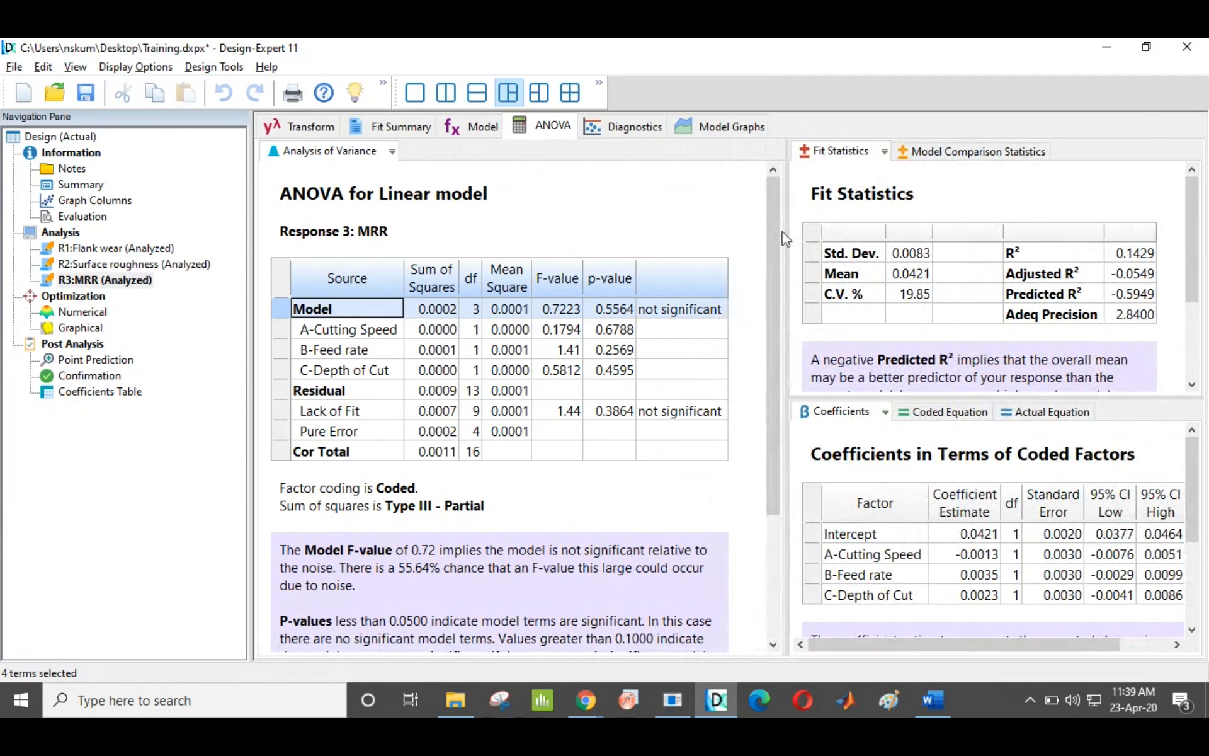
click(681, 312)
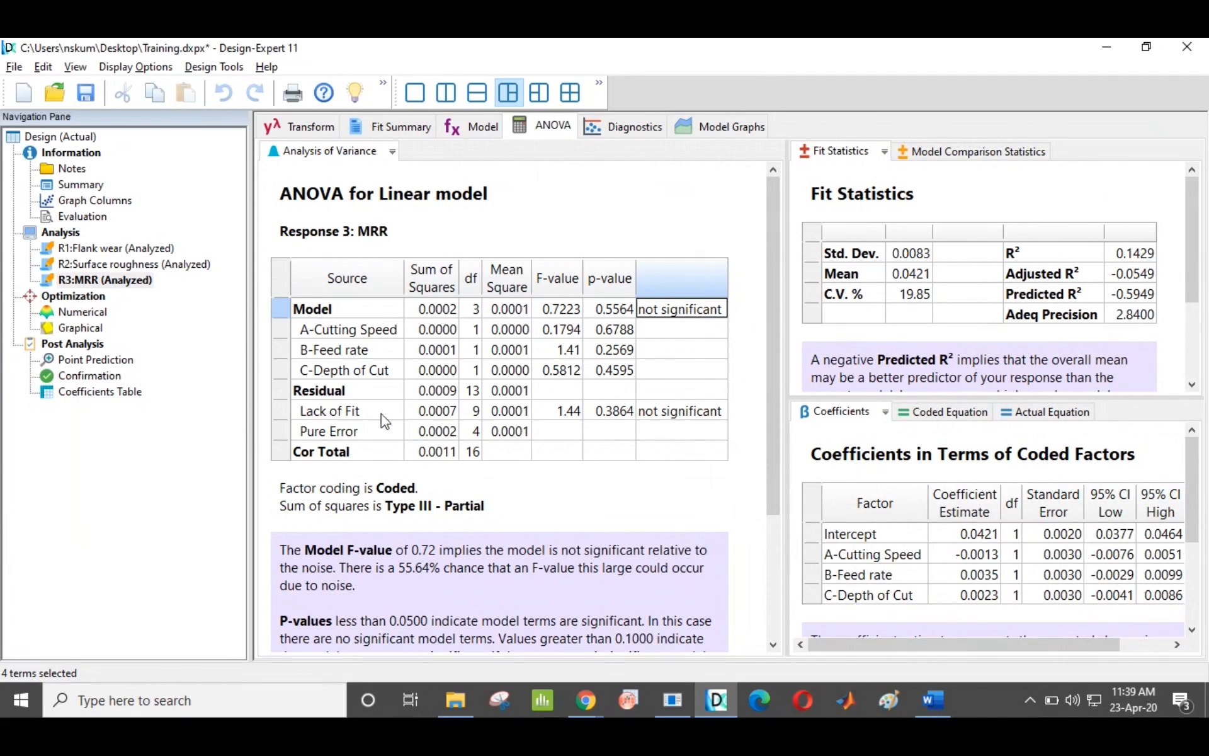
click(700, 417)
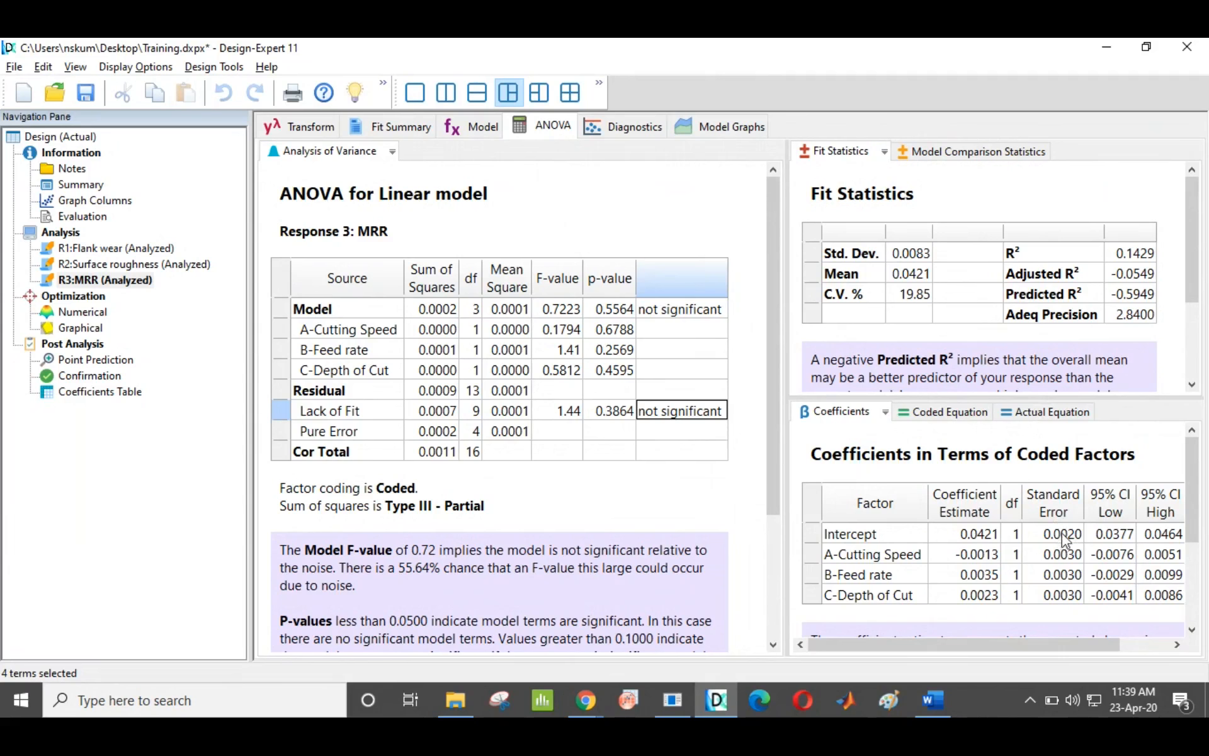
Display the MRR model equation in terms of actual factors
click(1042, 413)
scroll(989, 533, down, 1)
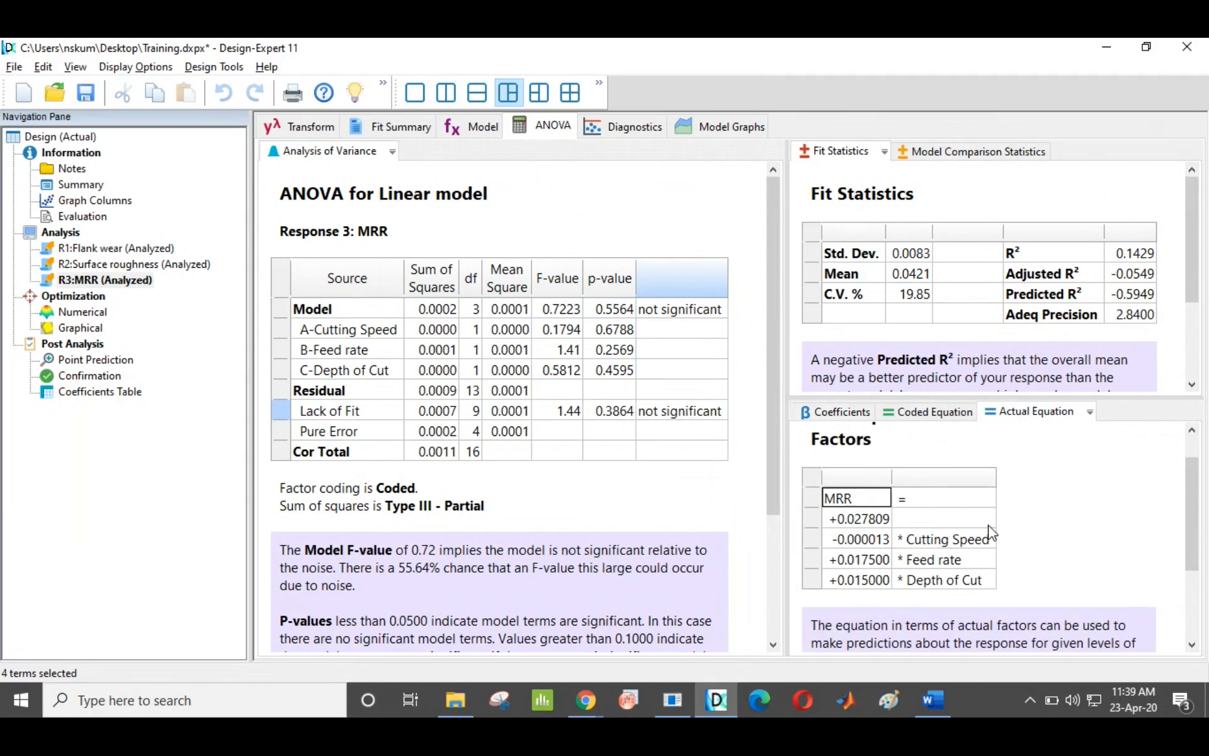
scroll(990, 533, down, 1)
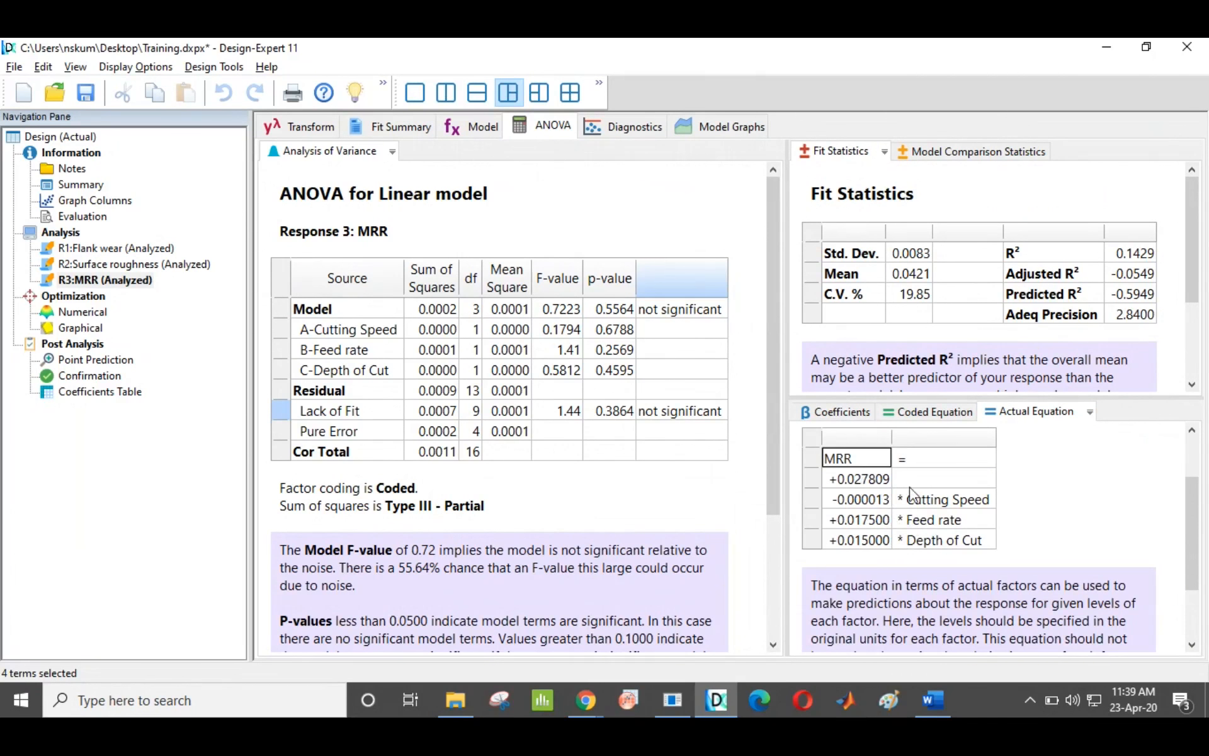
Review the MRR diagnostics one at a time: normal plot, residuals vs. run, predicted vs. actual, and the report
click(609, 127)
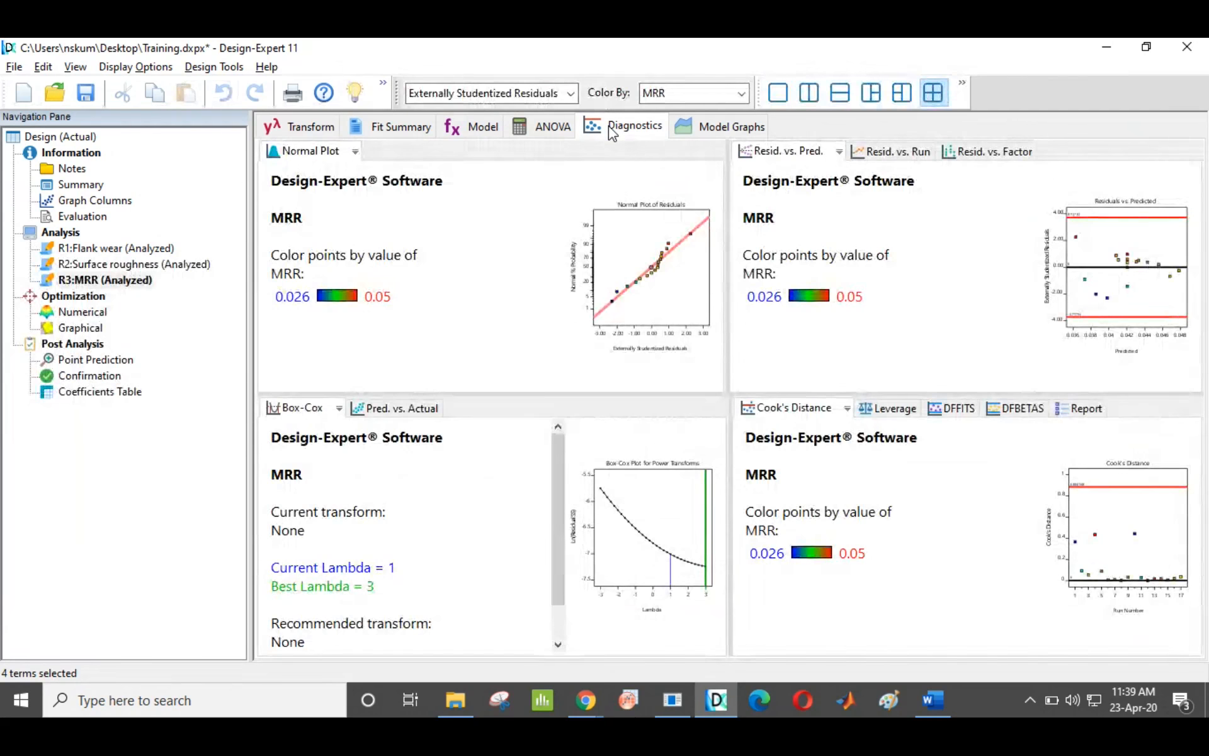
click(779, 94)
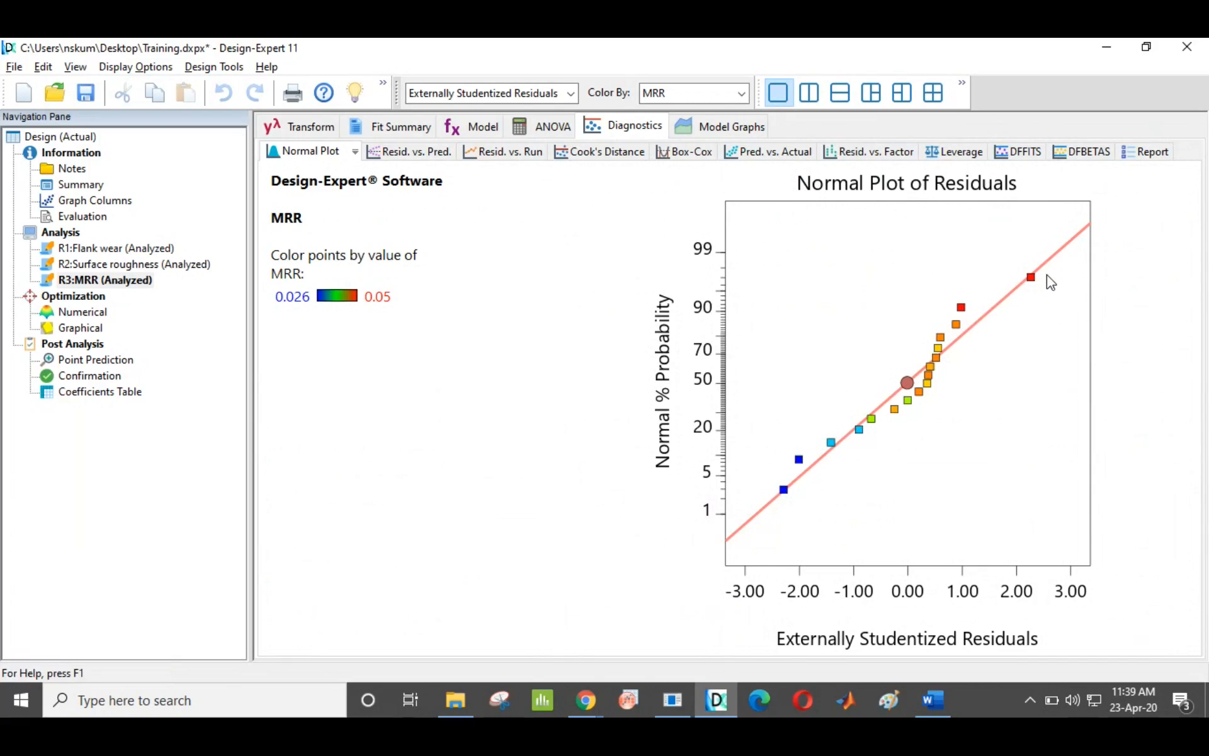
click(492, 154)
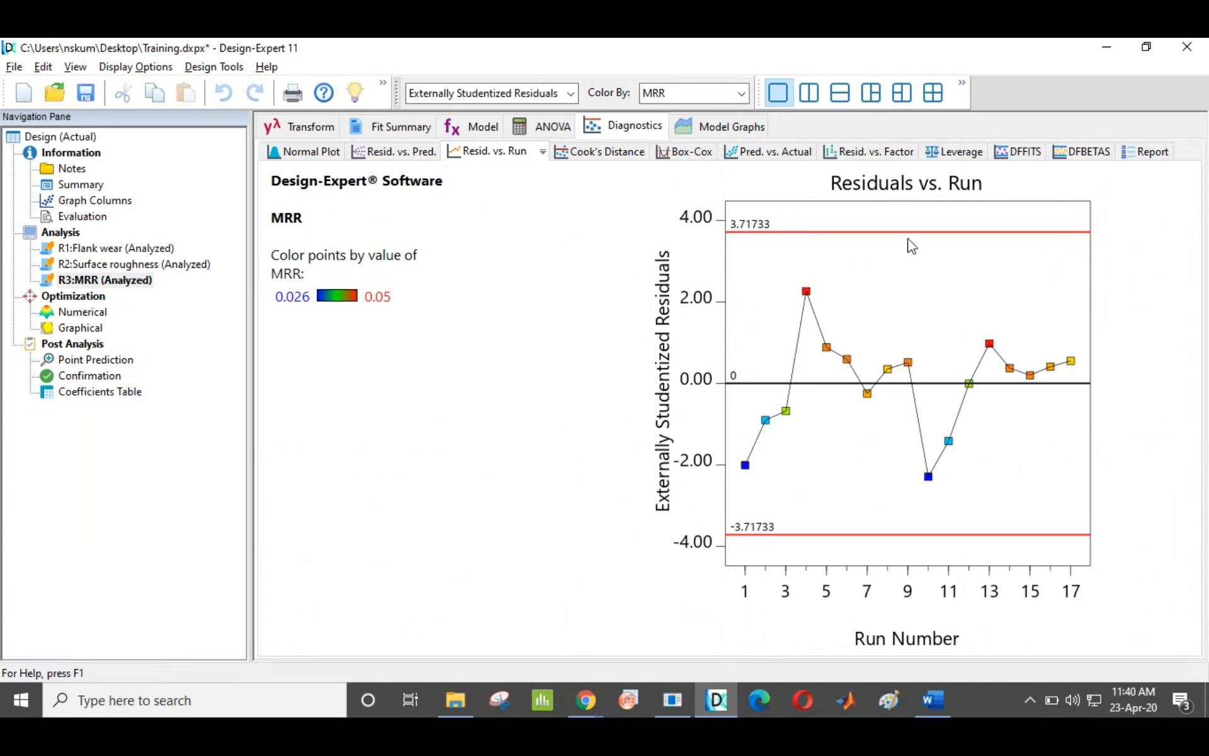
click(772, 155)
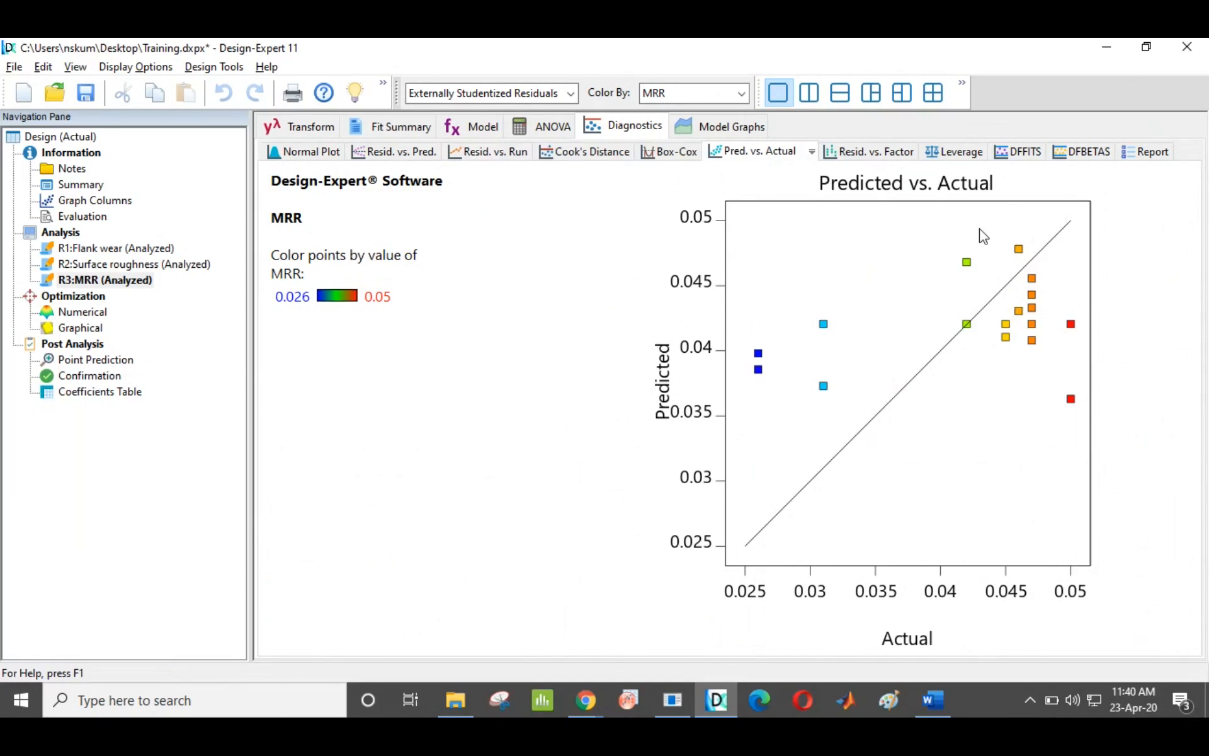
click(1137, 158)
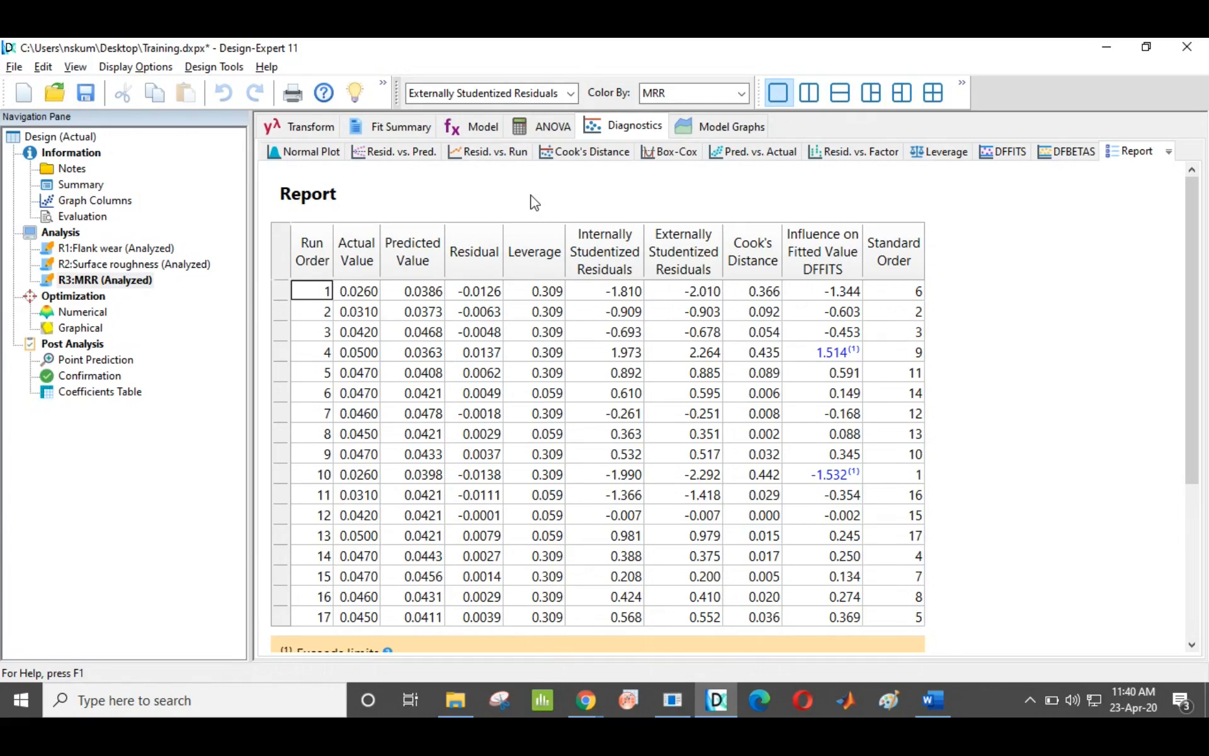
Open the MRR model graphs and display the perturbation plot and the contour plot
click(695, 127)
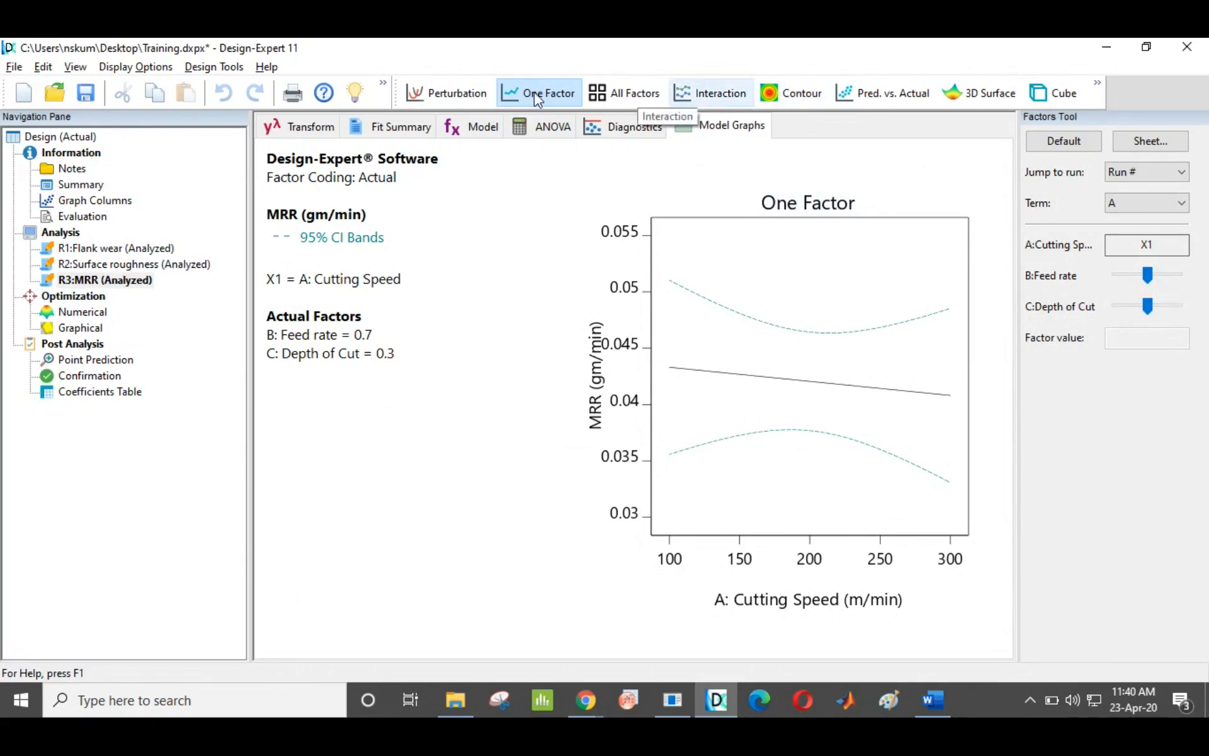
click(442, 99)
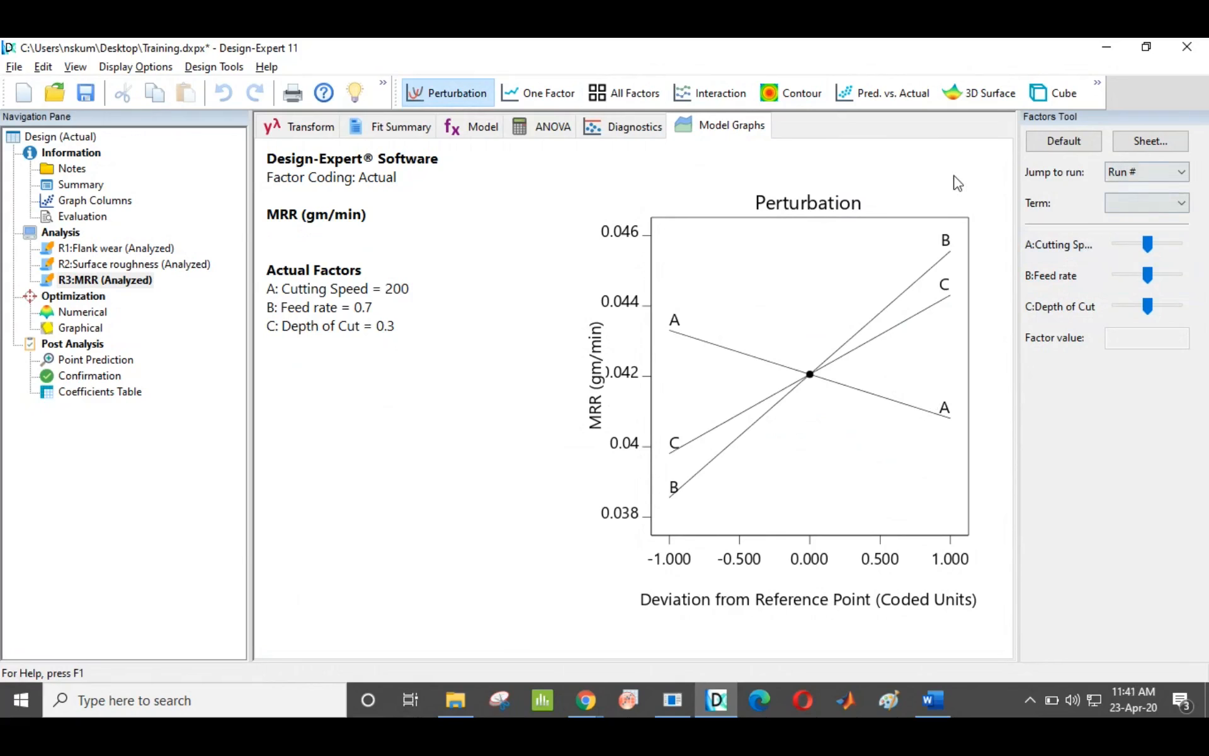
click(811, 88)
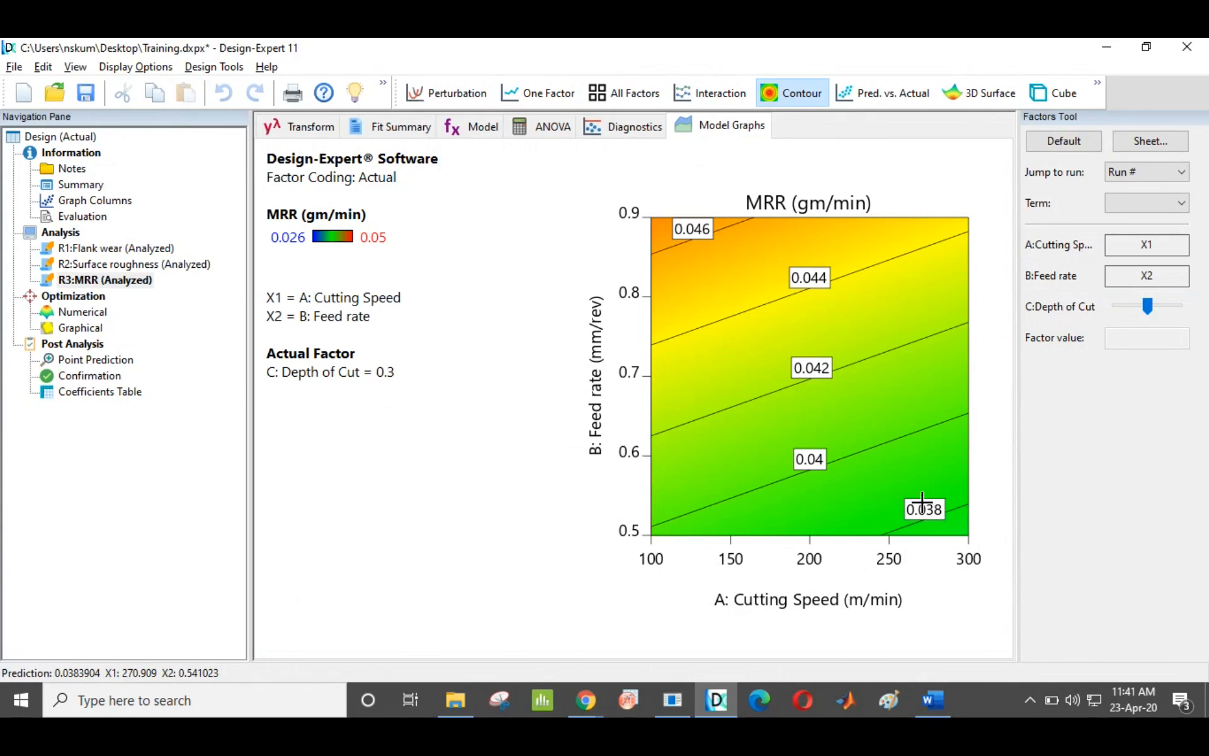
Move the 0.038 label clear above its line on the MRR contour plot, and display the 3D surface
drag(924, 511, 923, 502)
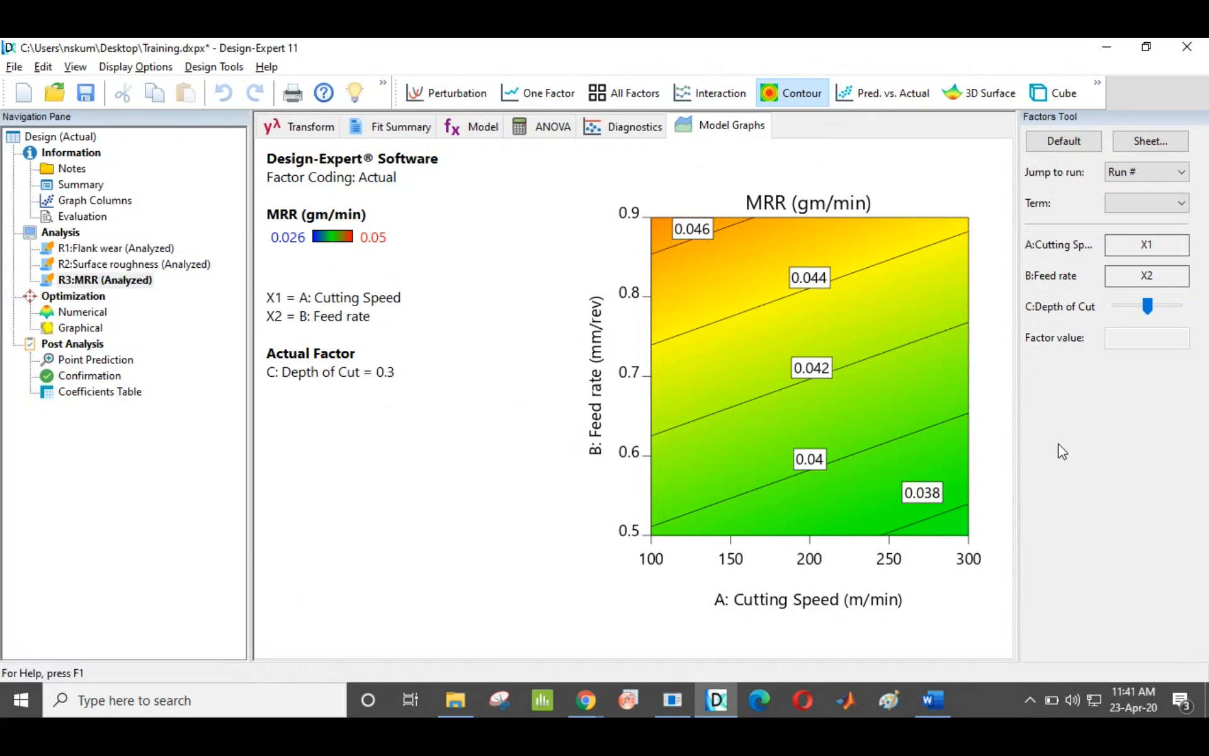
drag(942, 500, 956, 493)
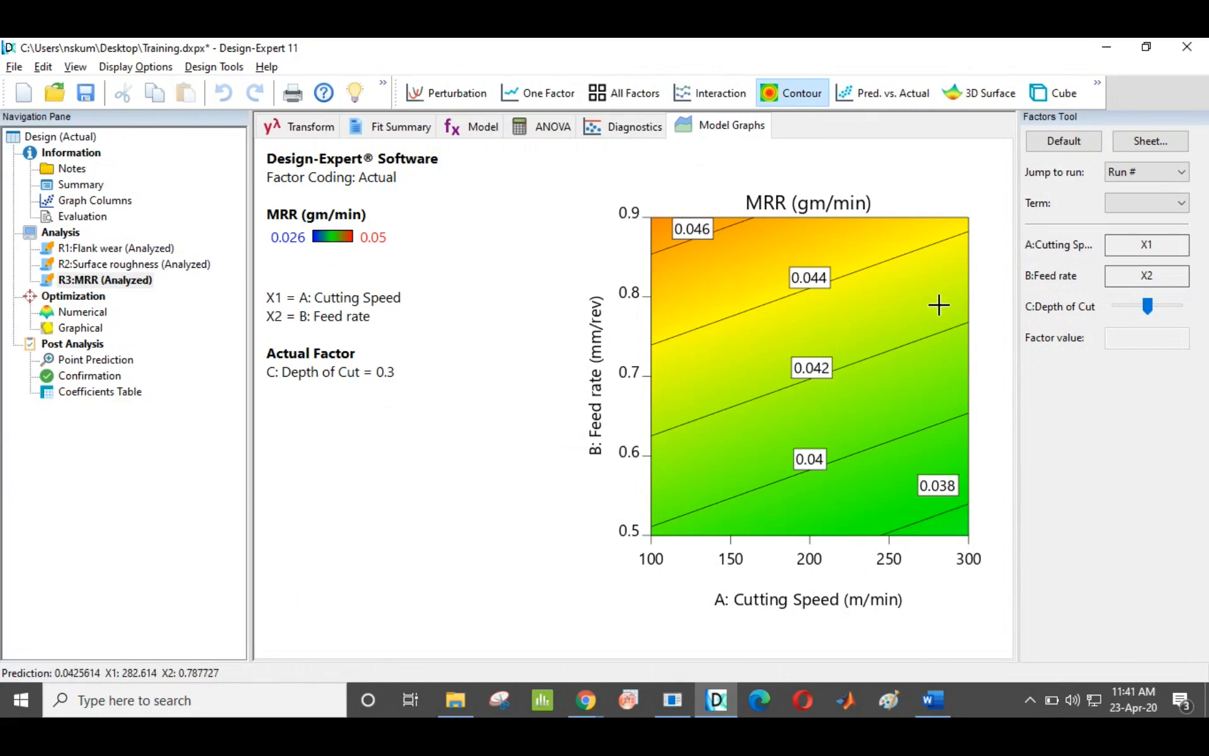
click(988, 96)
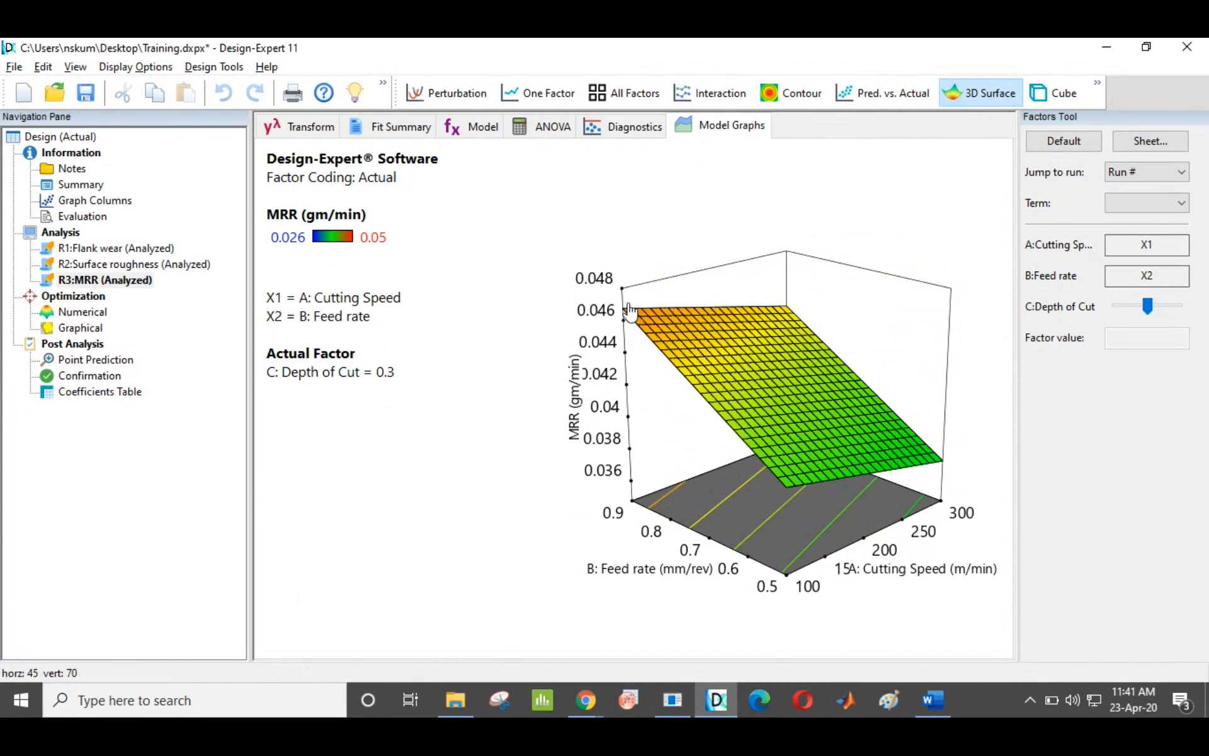
Put depth of cut on the X2 axis of the MRR 3D surface, and display the cube plot
right_click(1116, 305)
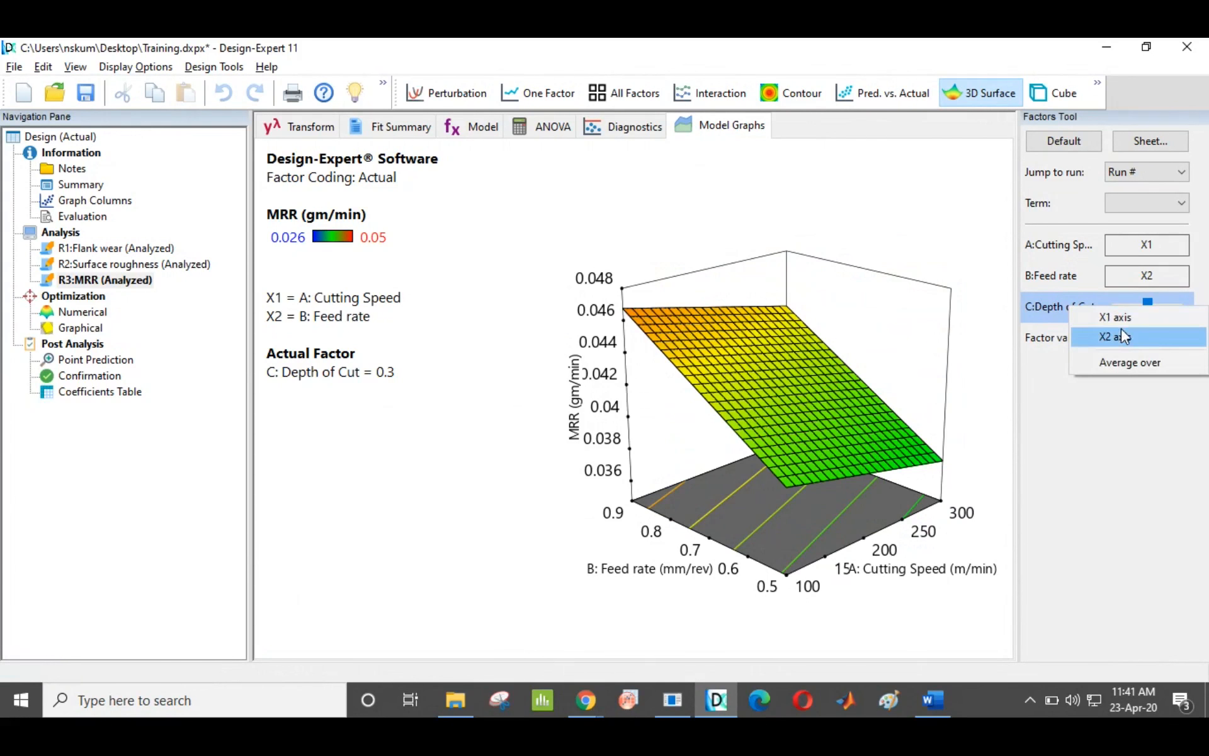
click(1121, 334)
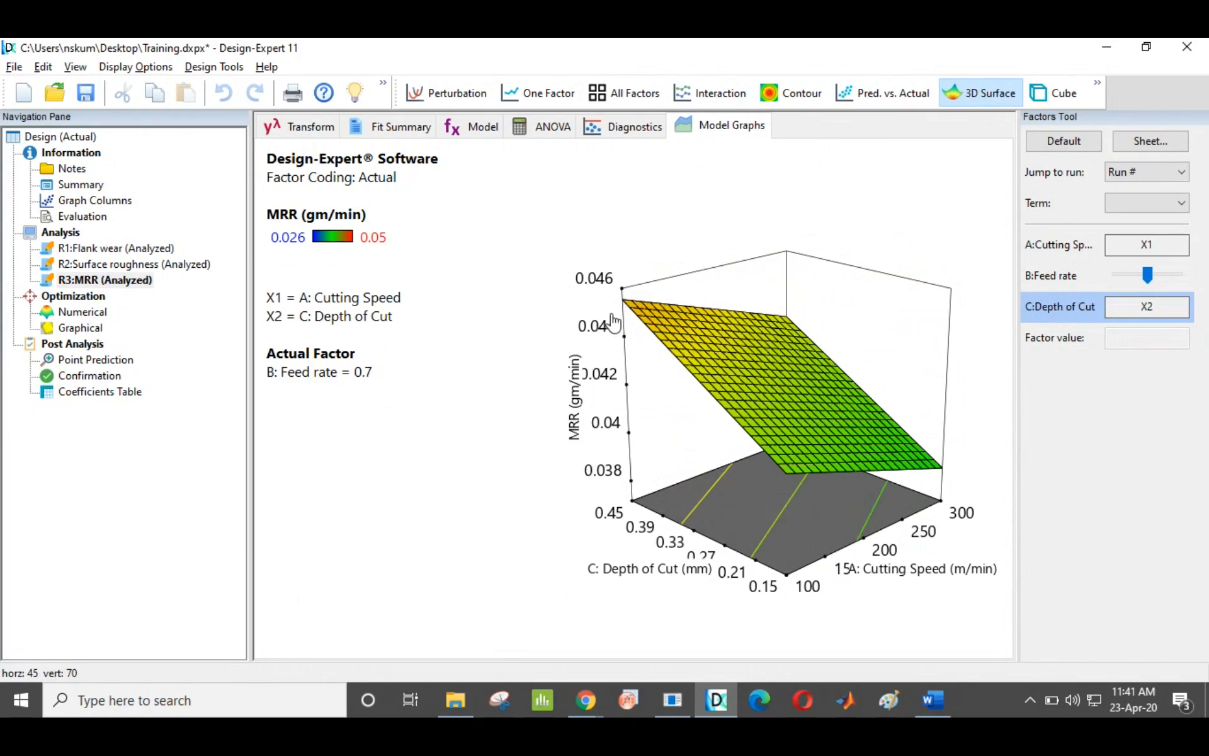
click(1050, 95)
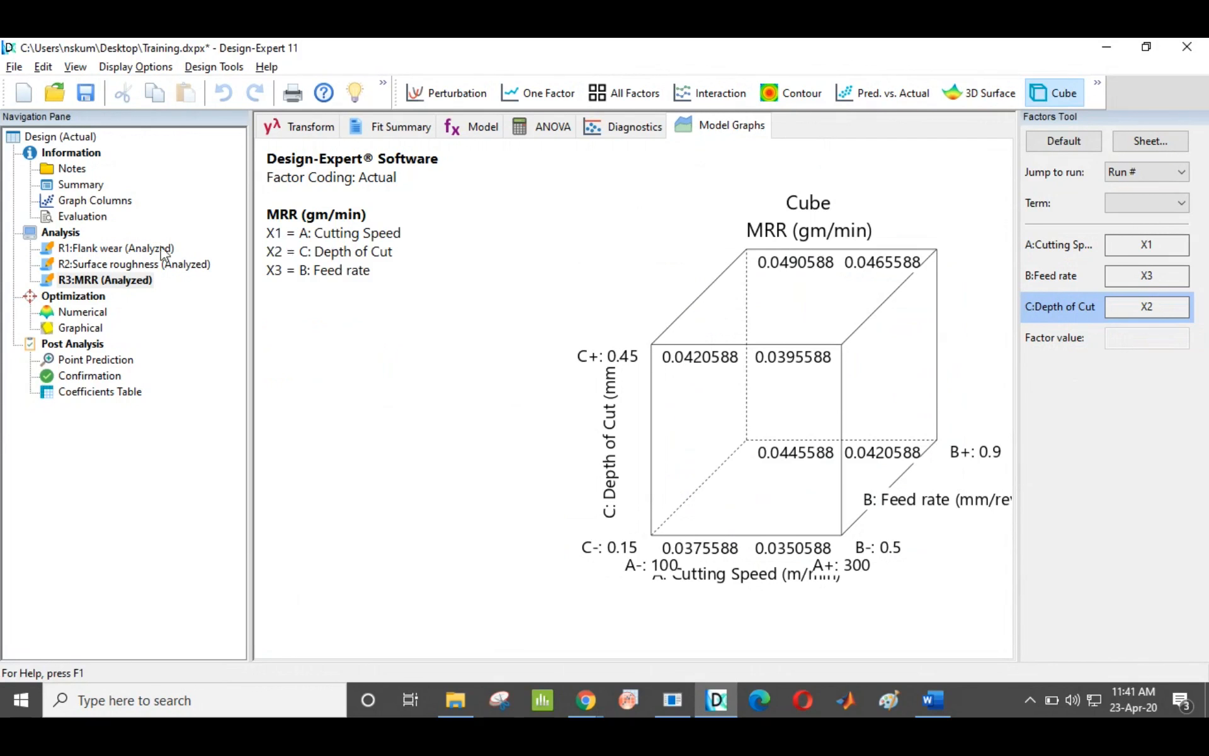
Revisit the flank wear, surface roughness and MRR analyses in turn
click(69, 236)
click(85, 249)
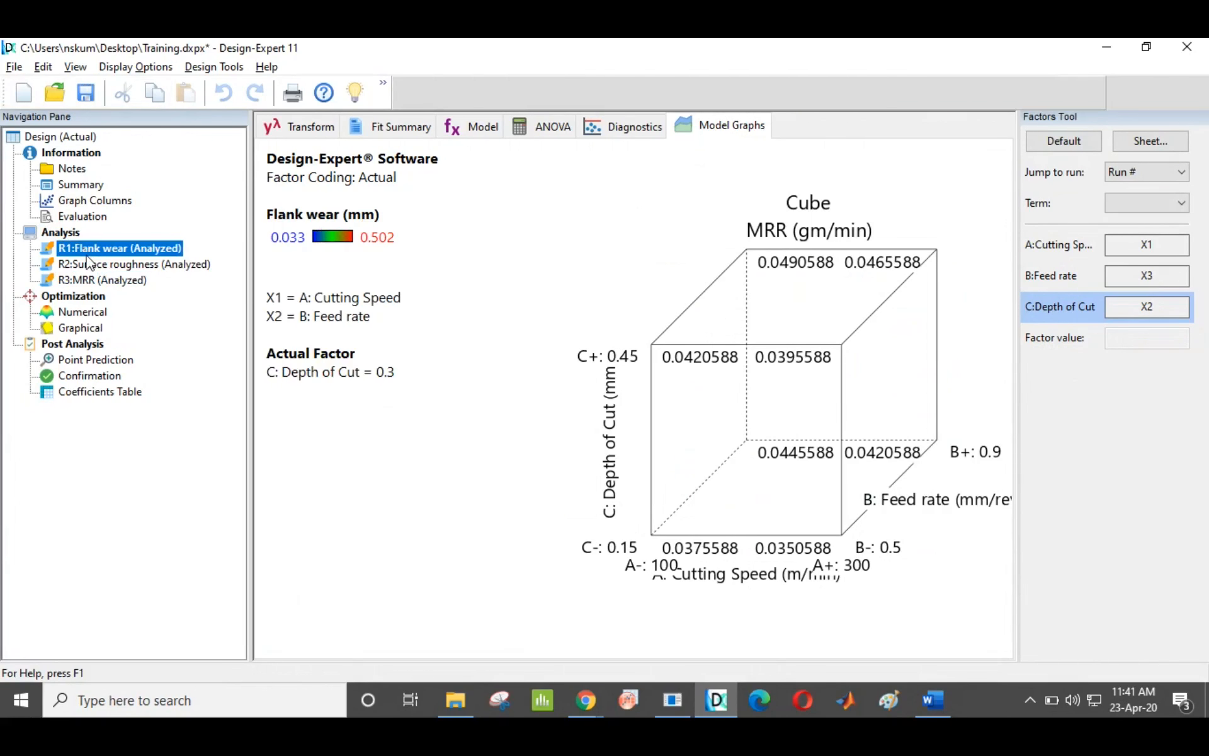
click(87, 265)
click(90, 280)
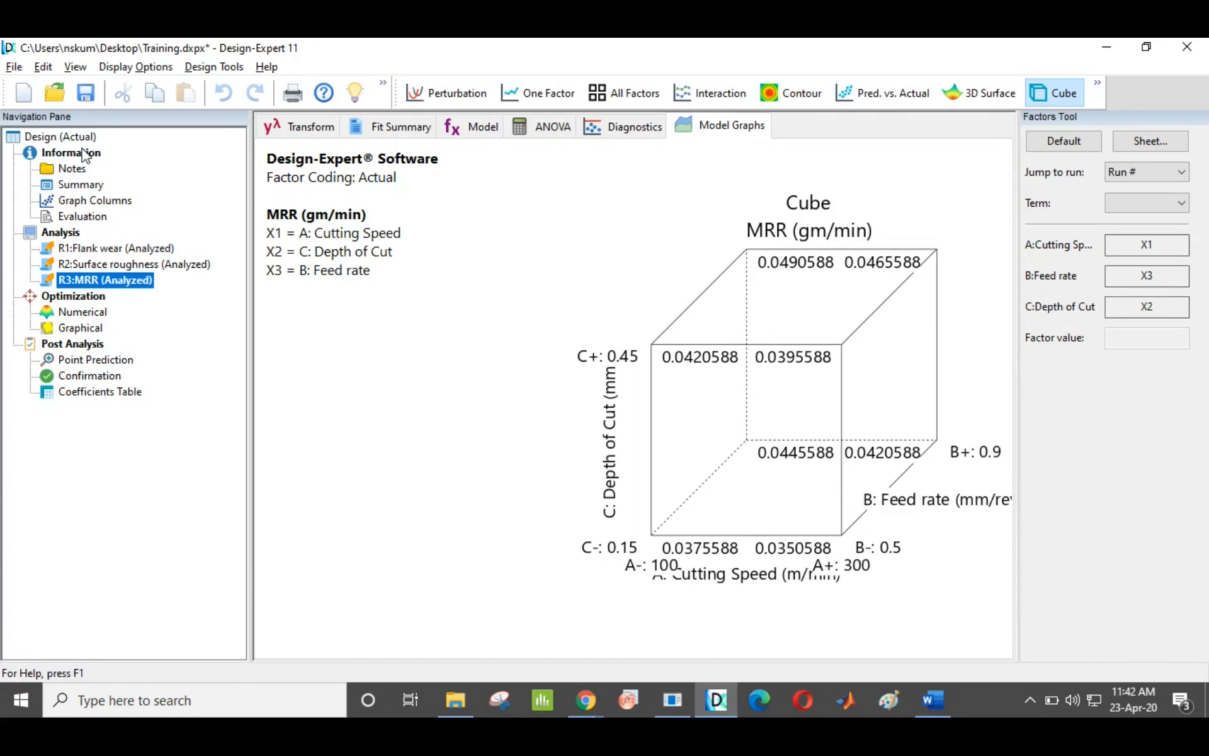
Open the numerical optimization criteria and review the goals and limits of cutting speed, feed rate and depth of cut
click(88, 313)
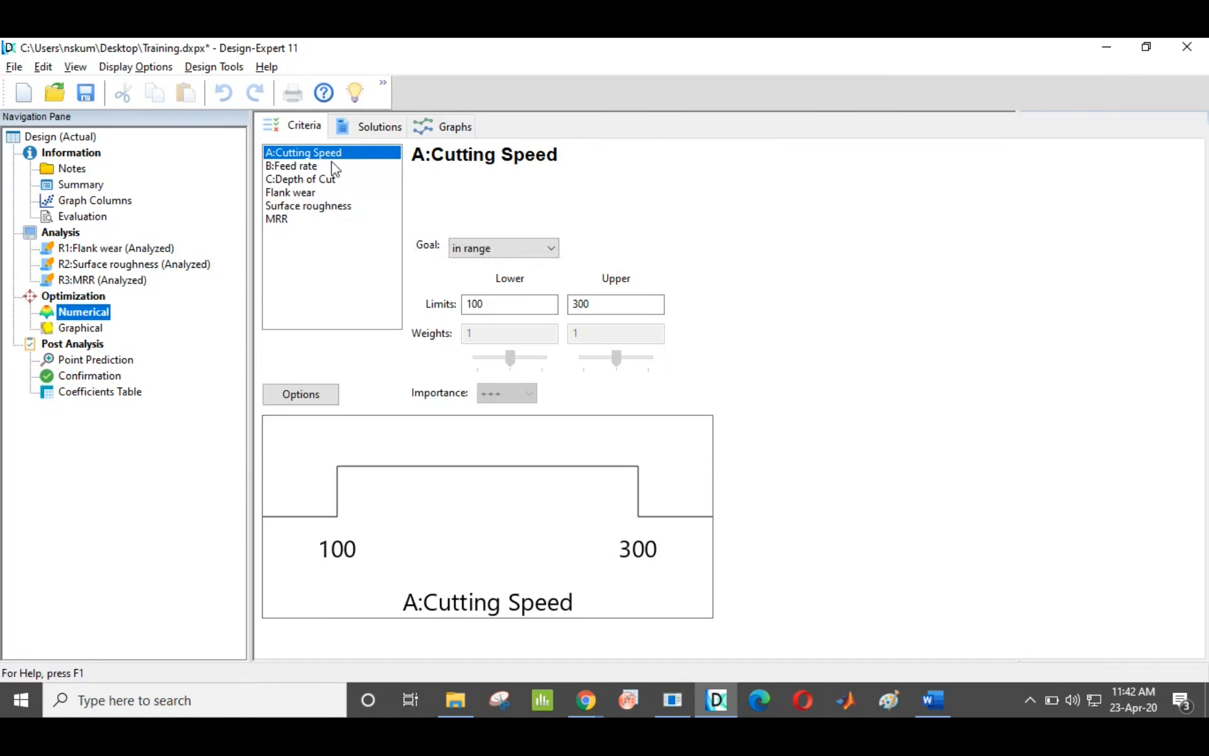
click(480, 249)
click(480, 250)
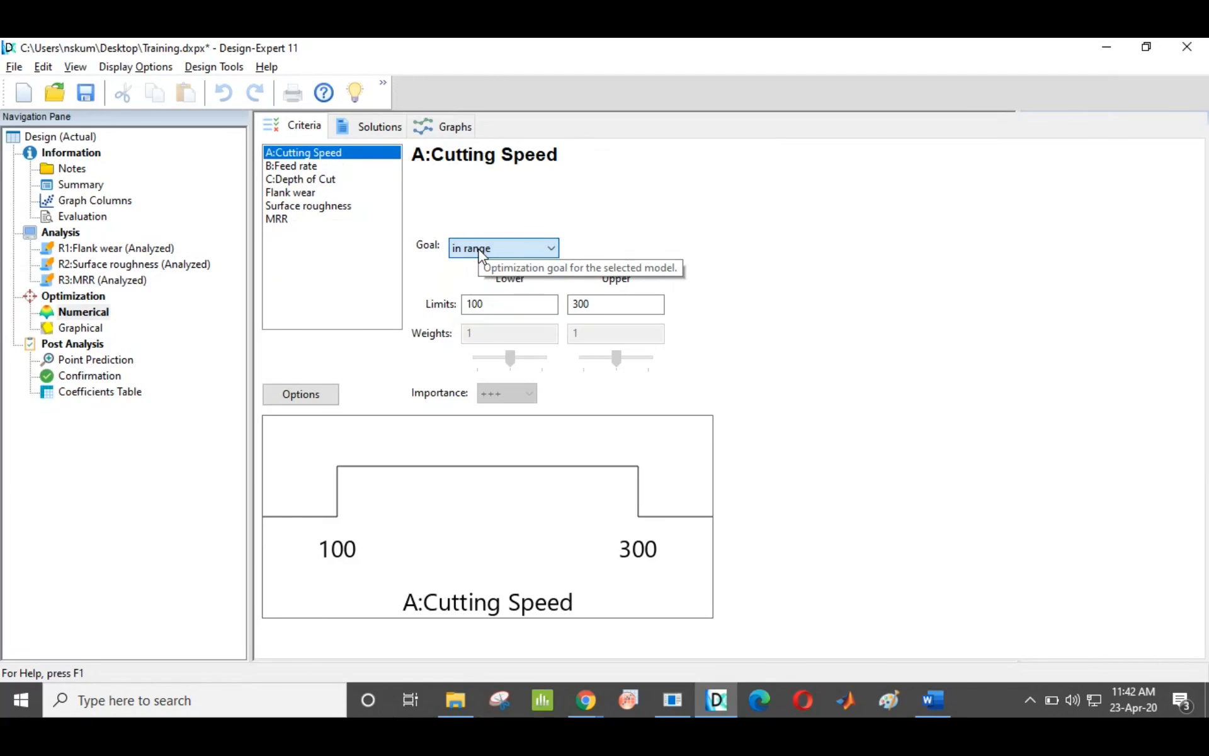
click(310, 166)
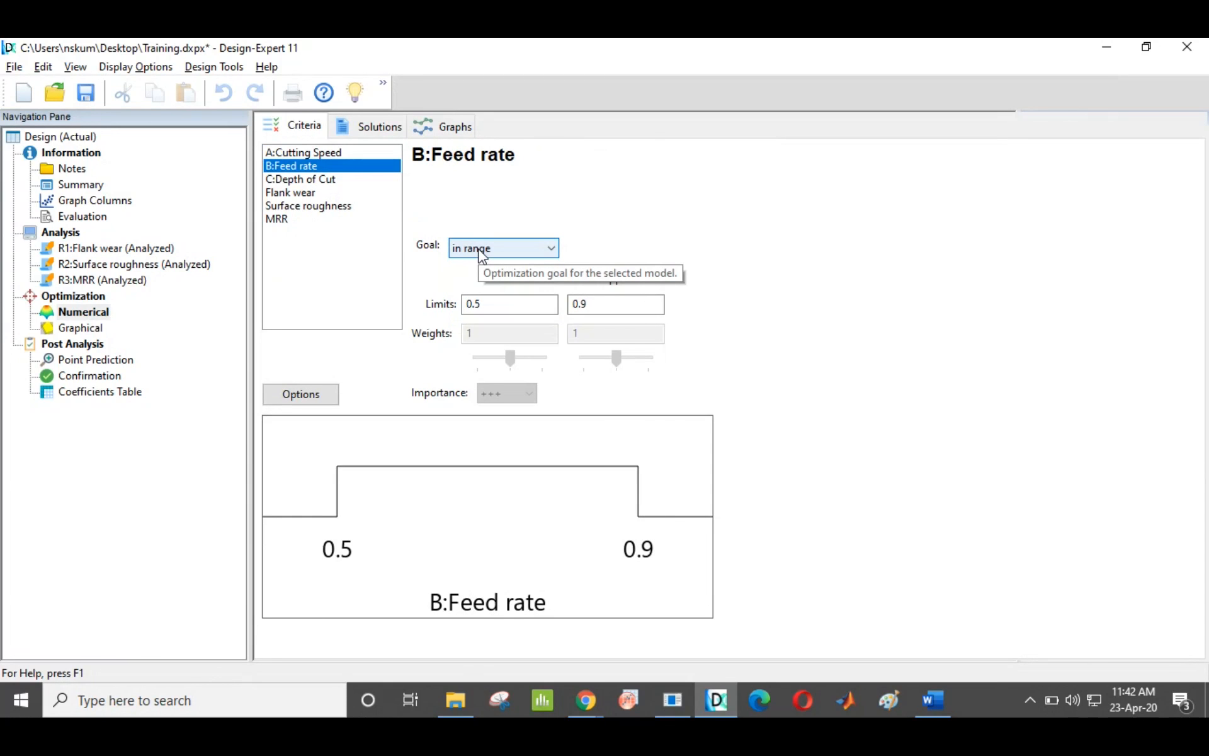
click(318, 180)
click(509, 252)
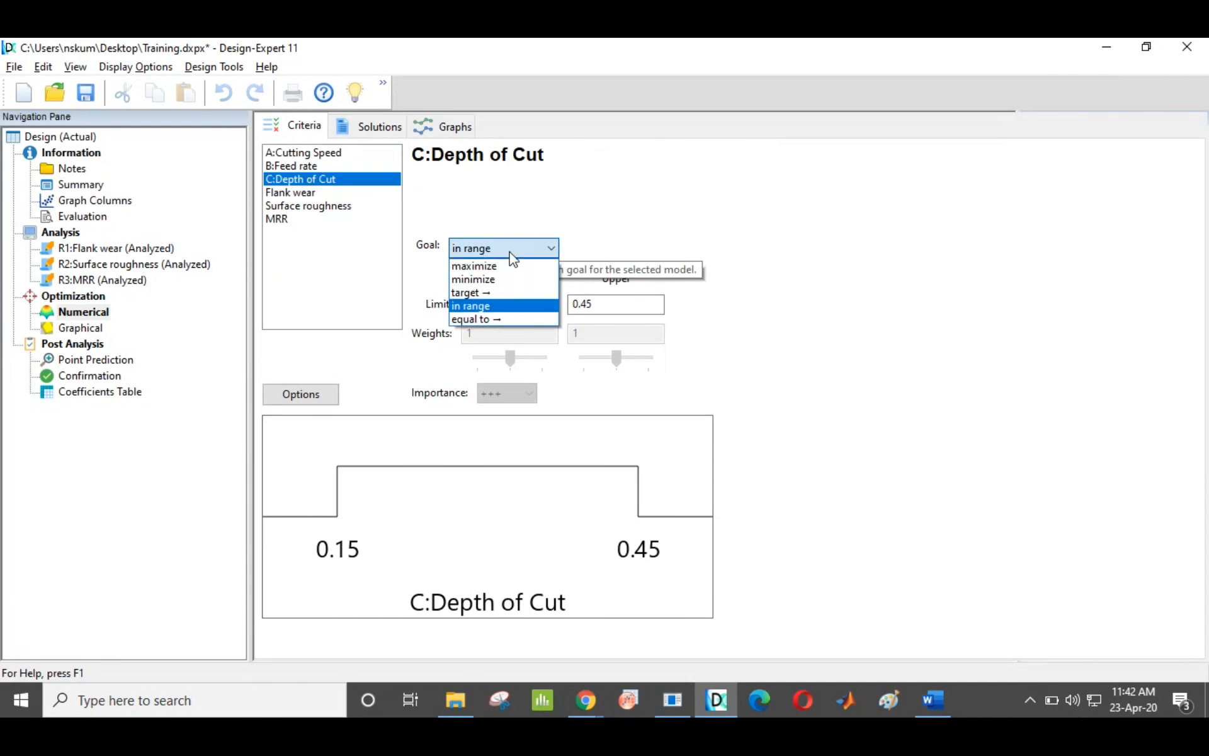
click(509, 253)
Set the optimization goals of flank wear and surface roughness to minimize
click(292, 194)
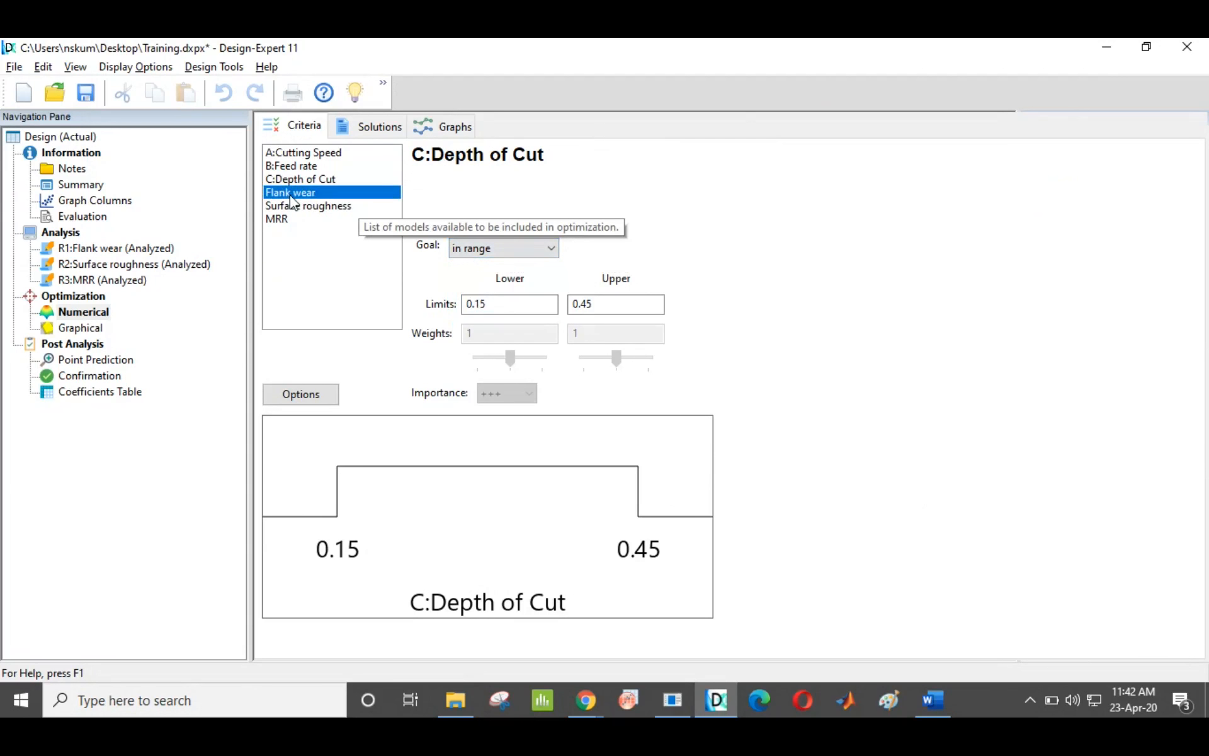
click(479, 252)
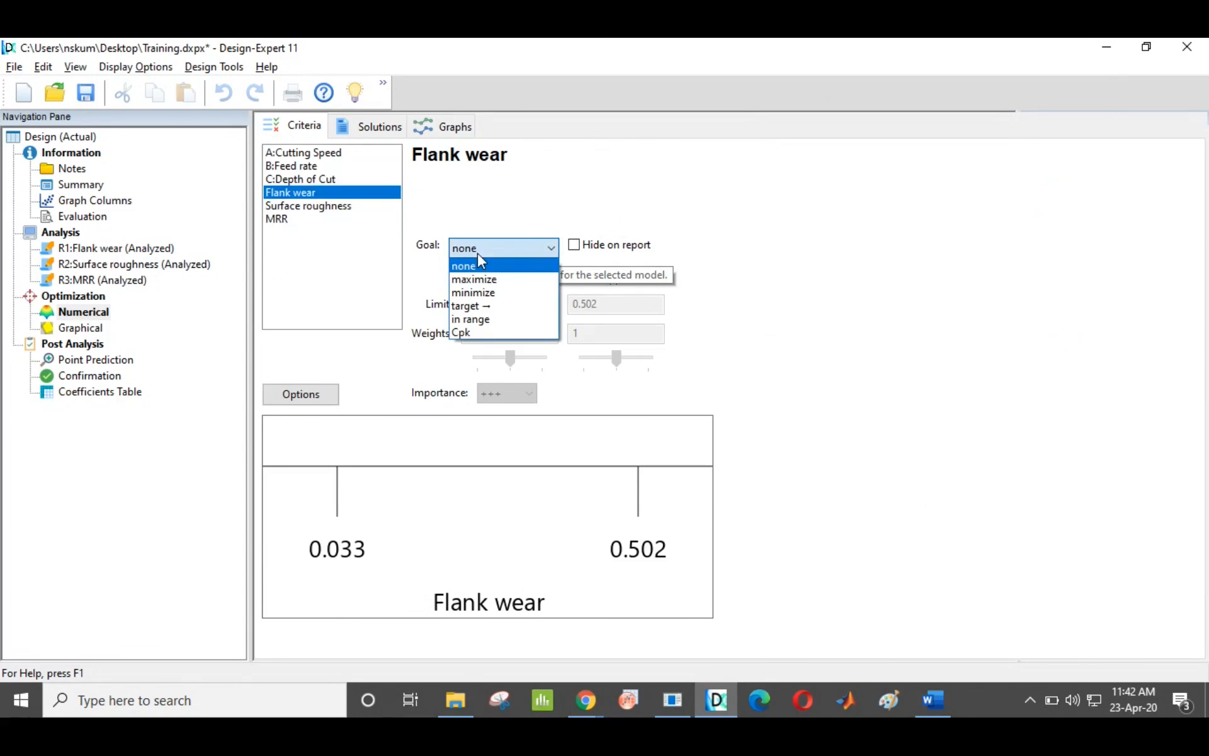
click(473, 292)
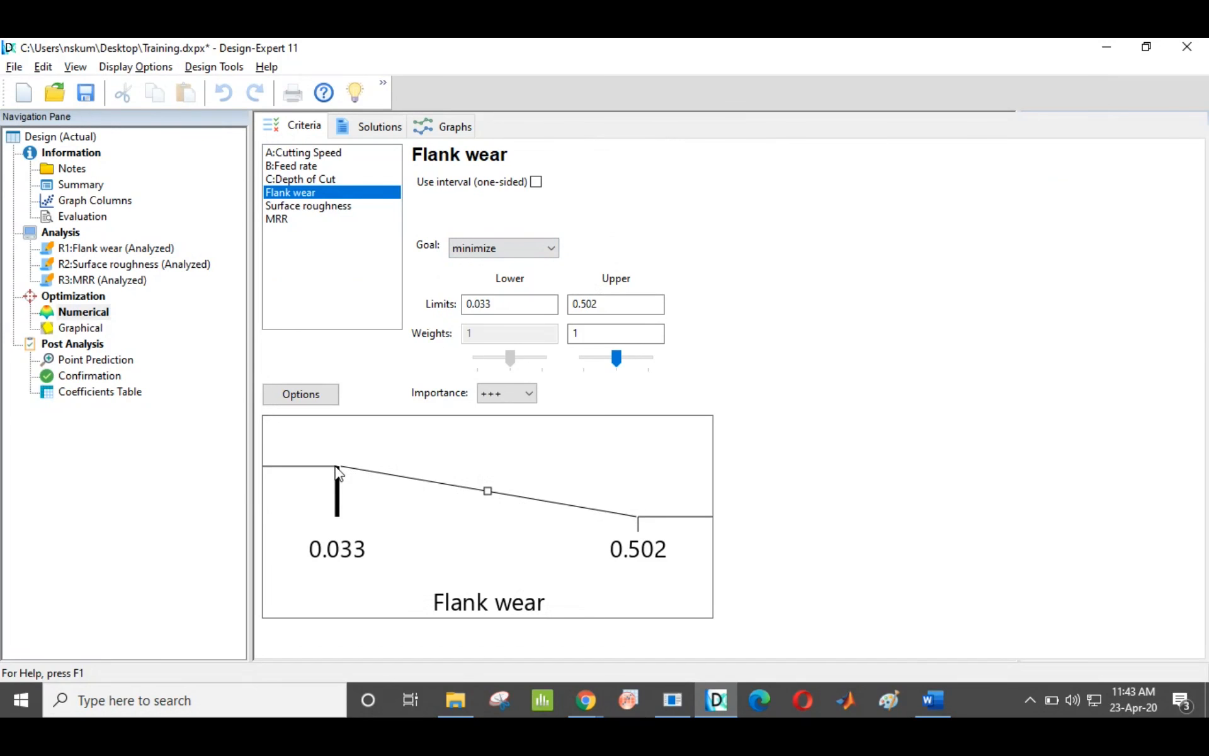
click(303, 208)
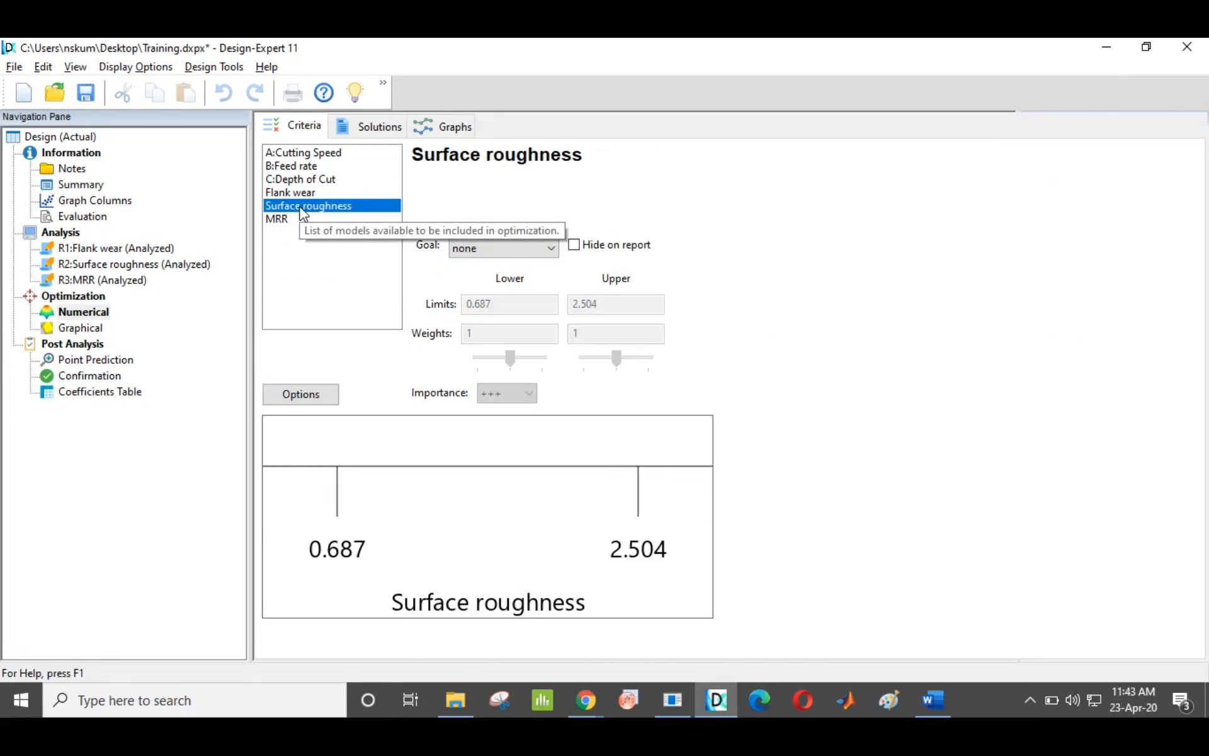
click(532, 249)
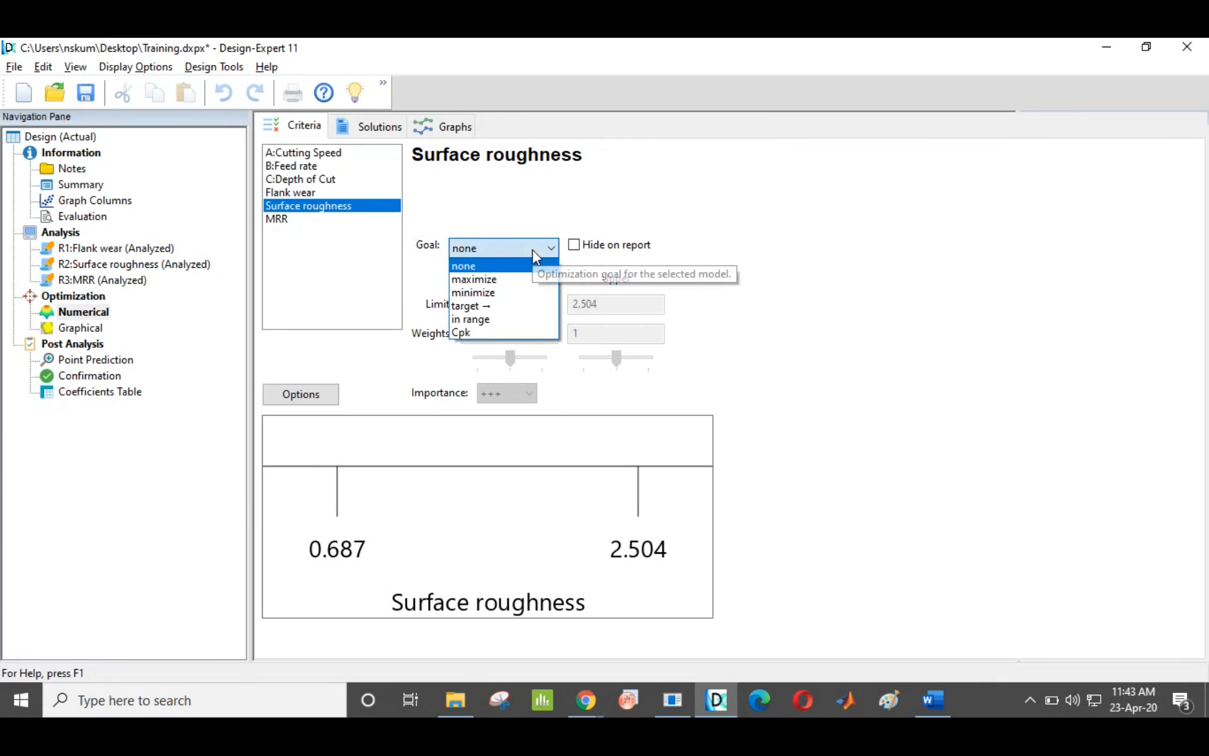
click(506, 293)
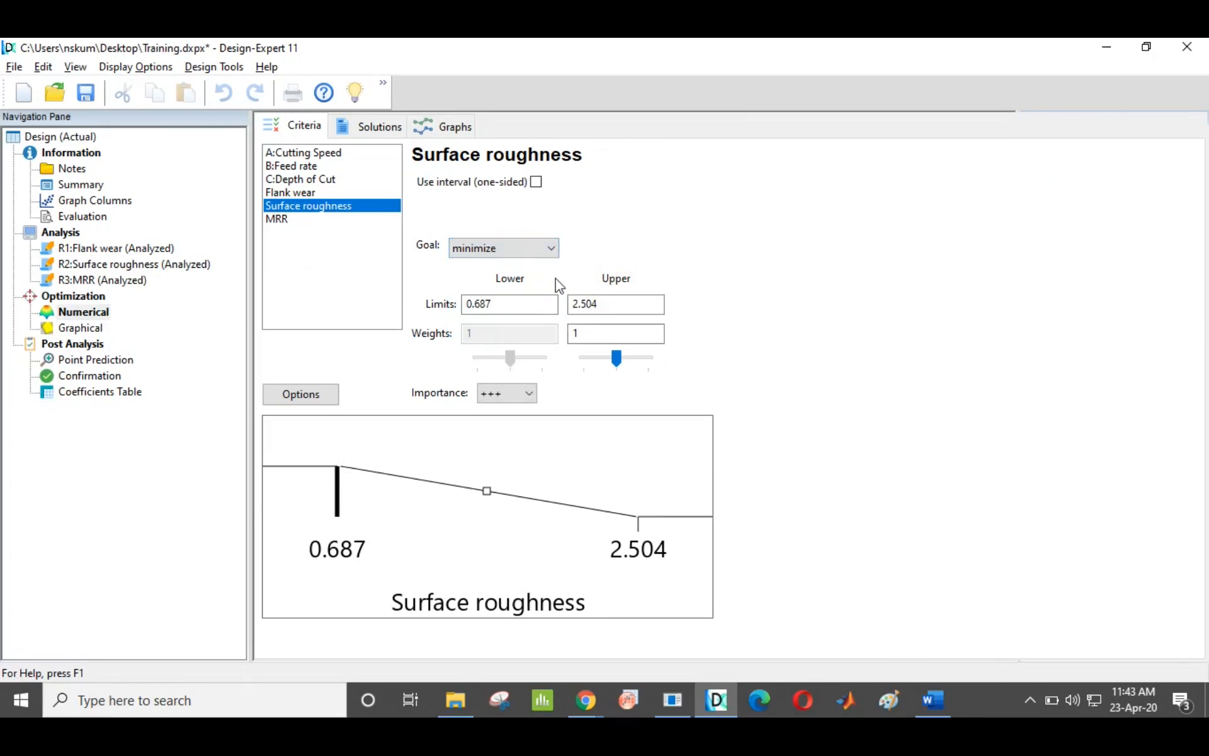
Set the optimization goal of MRR to maximize
click(282, 221)
click(537, 249)
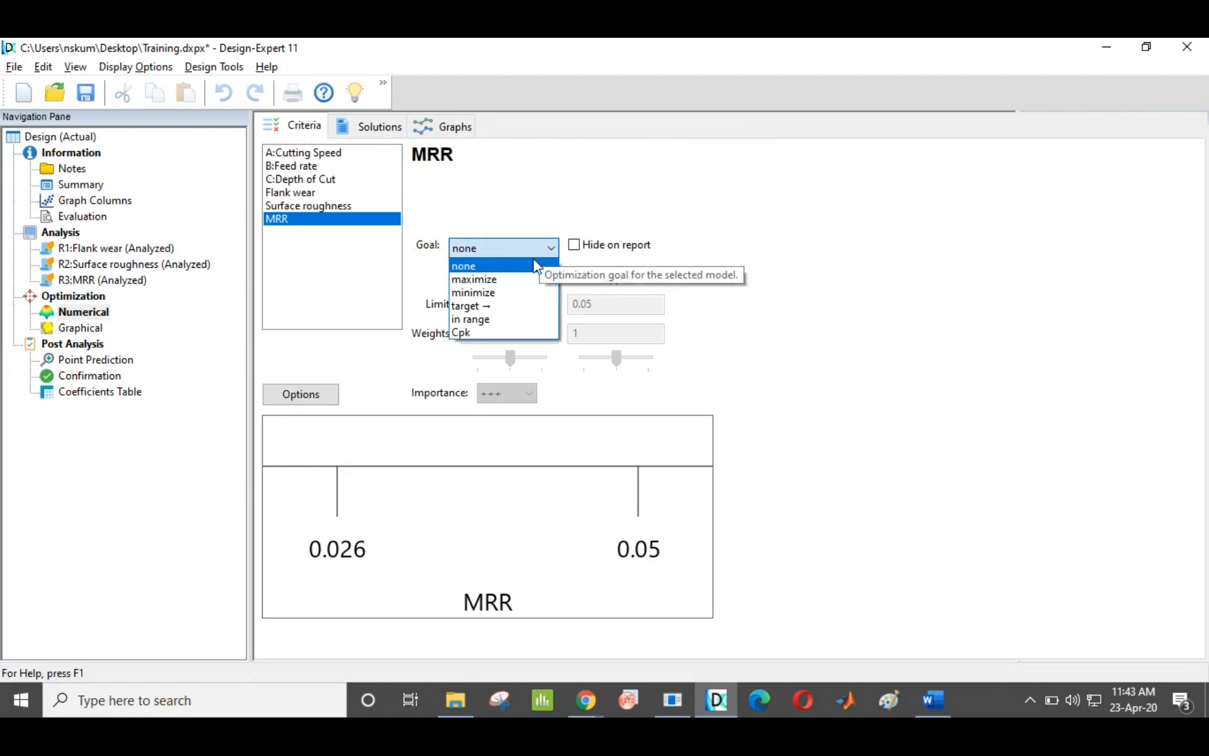
click(524, 279)
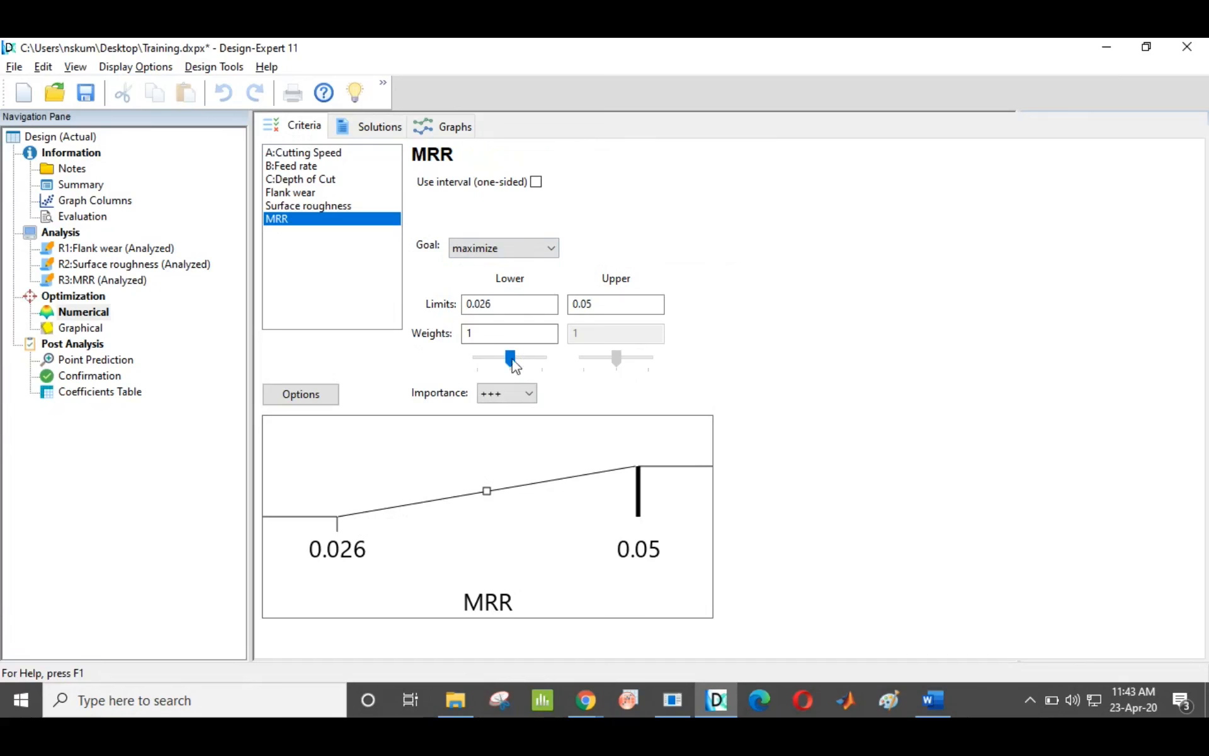
Check the optimization criteria of surface roughness, flank wear and MRR again
click(343, 206)
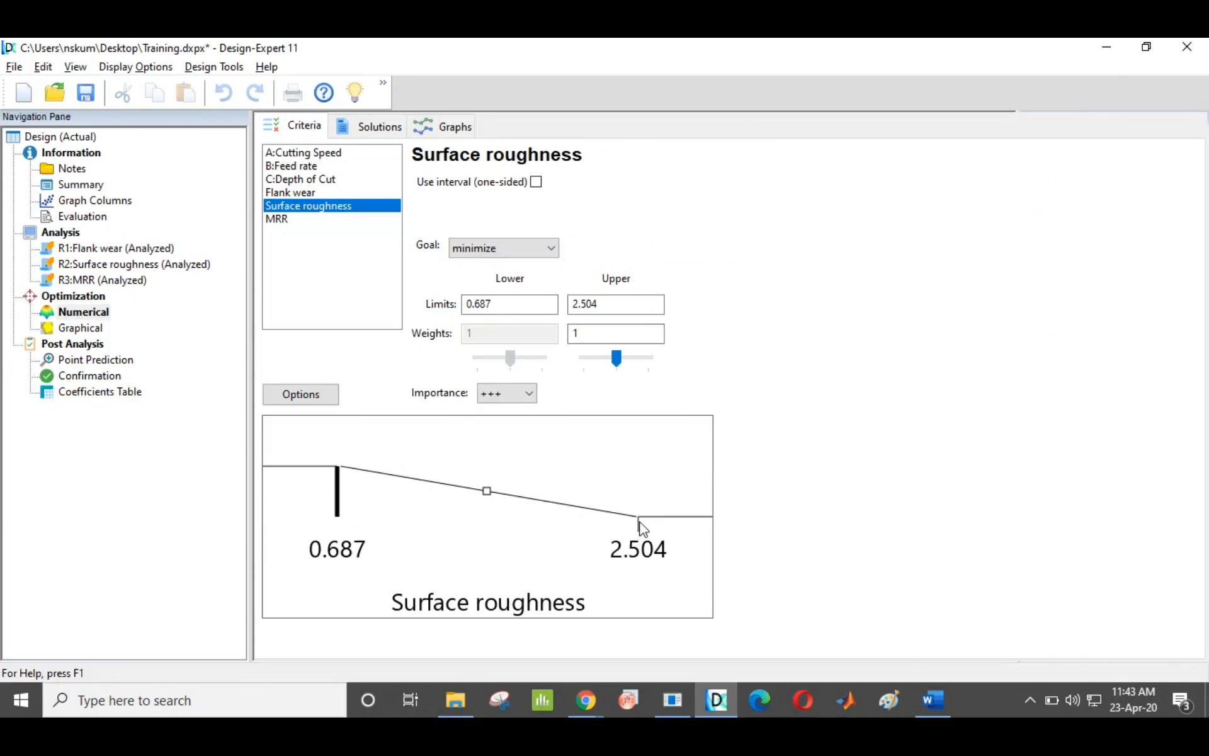
click(303, 192)
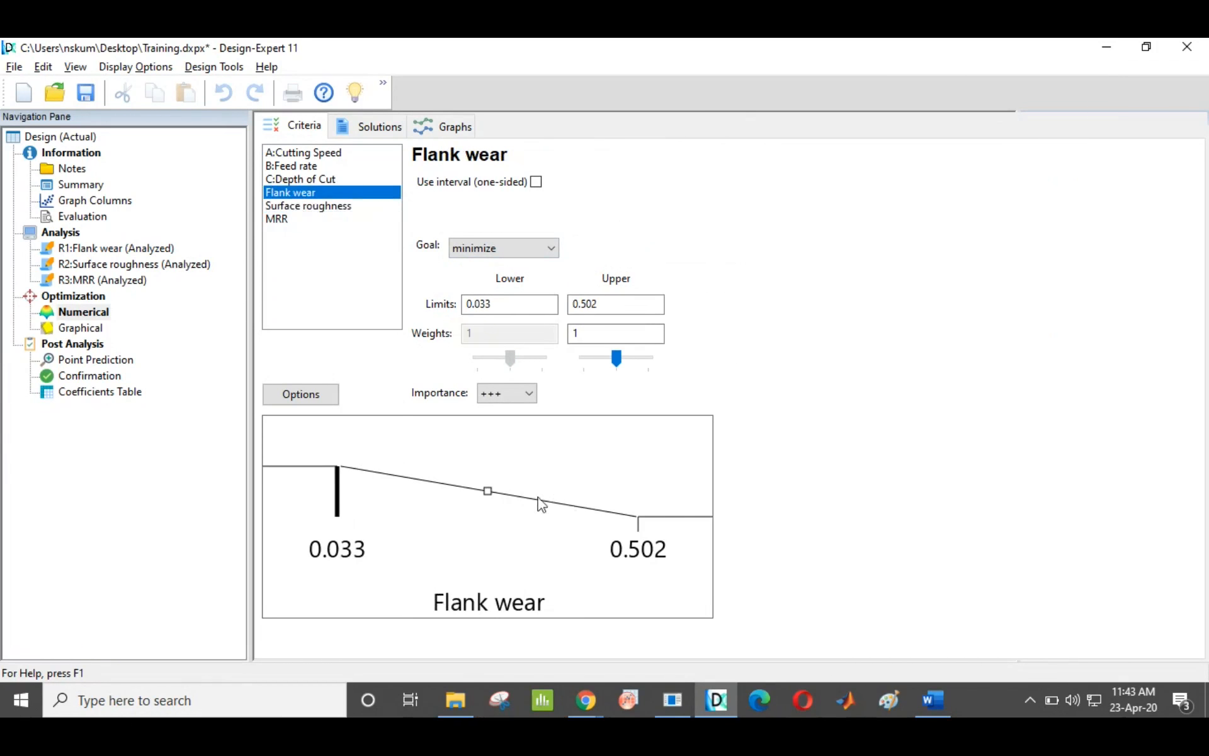
click(290, 224)
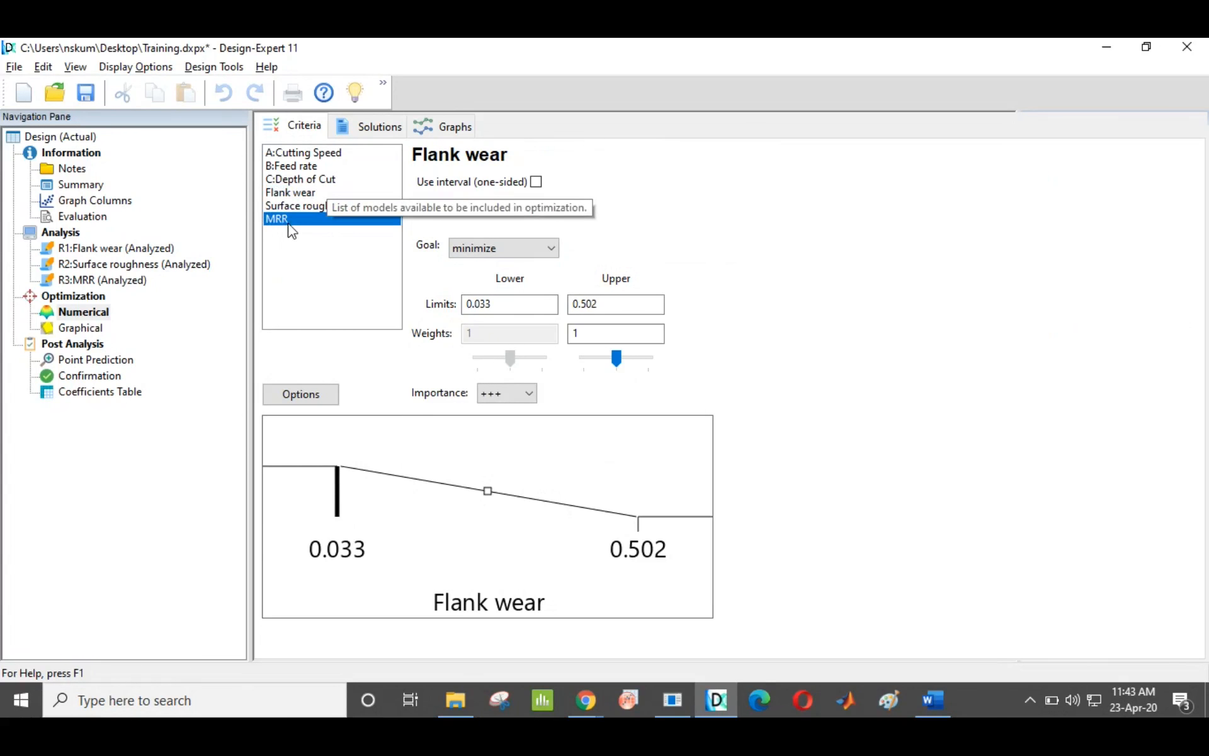
Generate the numerical optimization solutions and view them as a report, as ramps and as a desirability bar graph
click(370, 130)
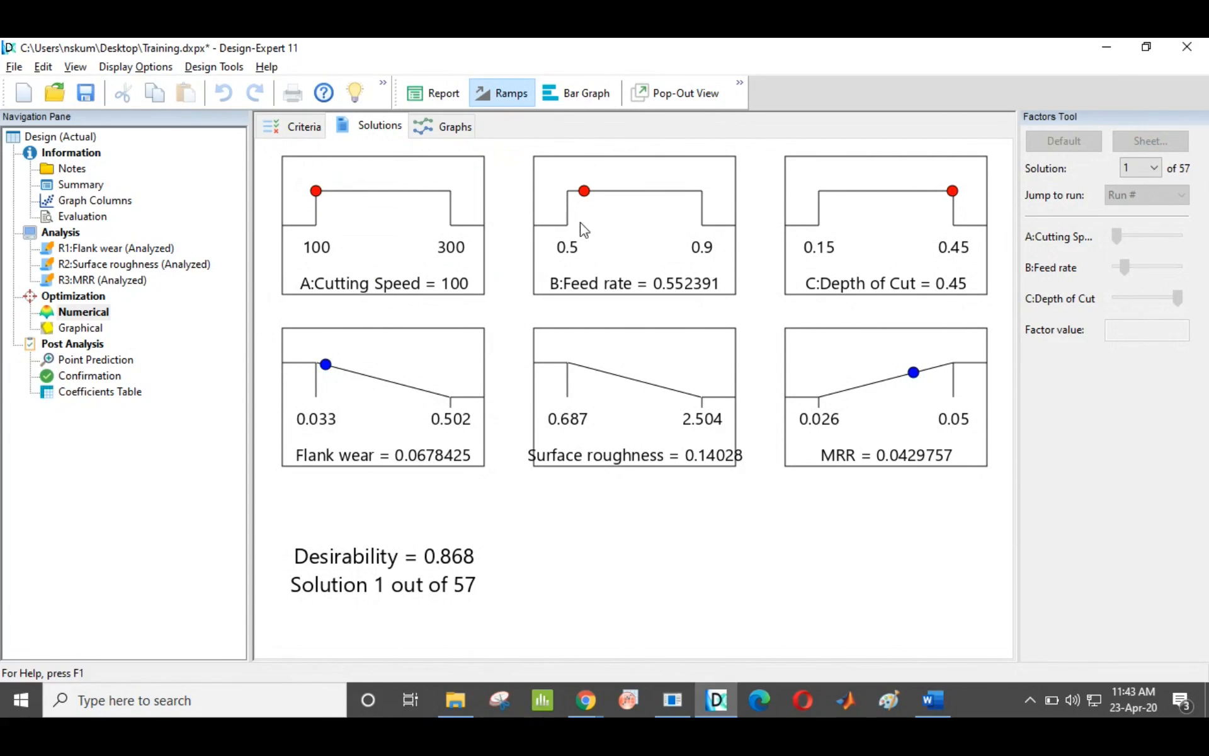
click(438, 94)
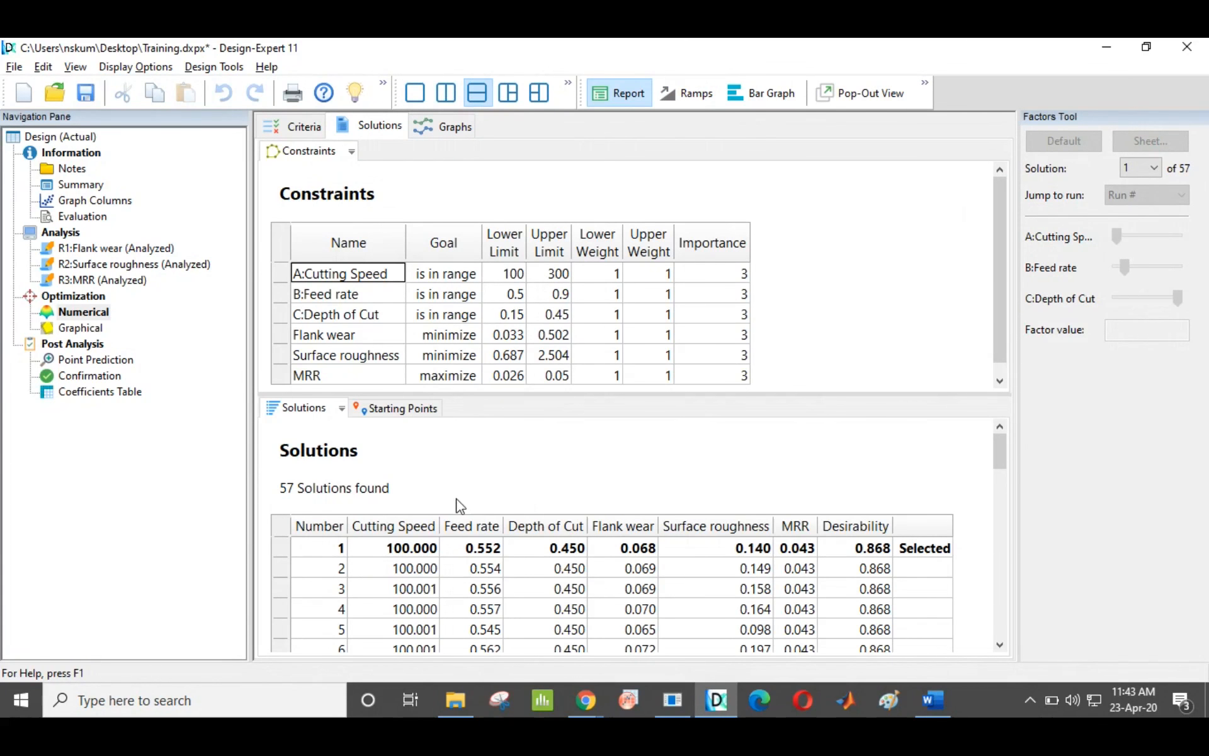
scroll(462, 504, down, 2)
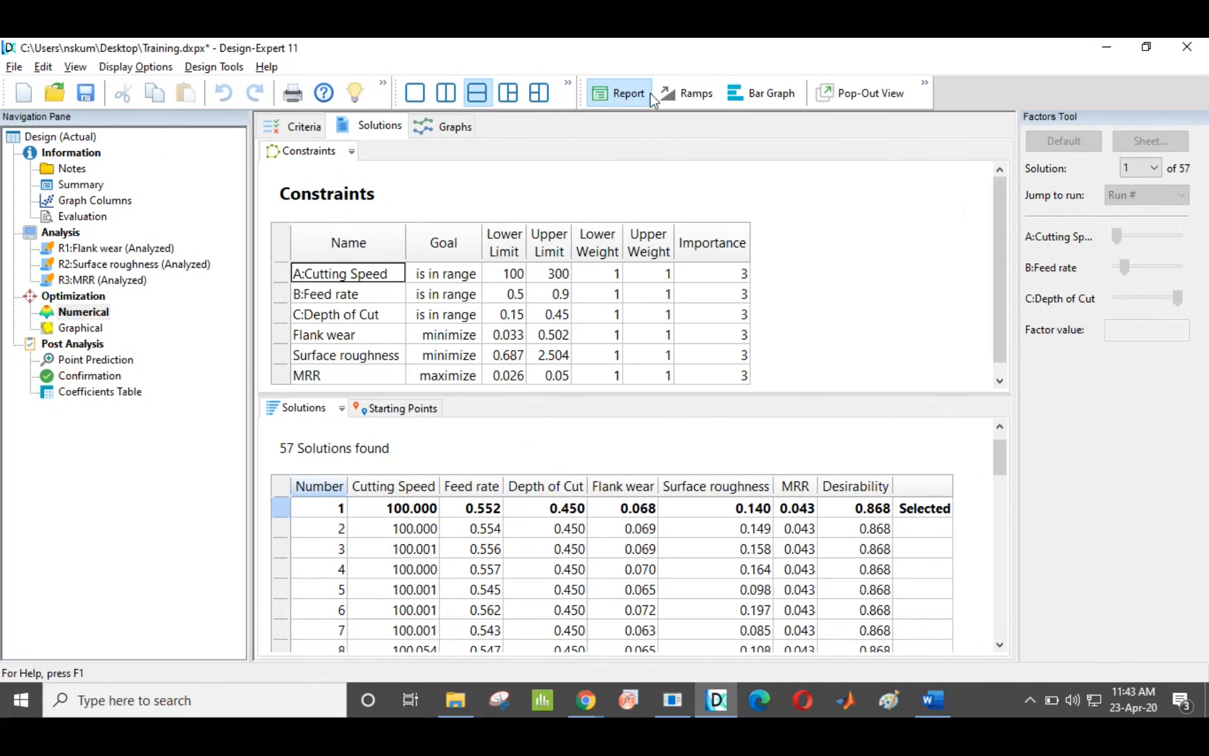
click(688, 95)
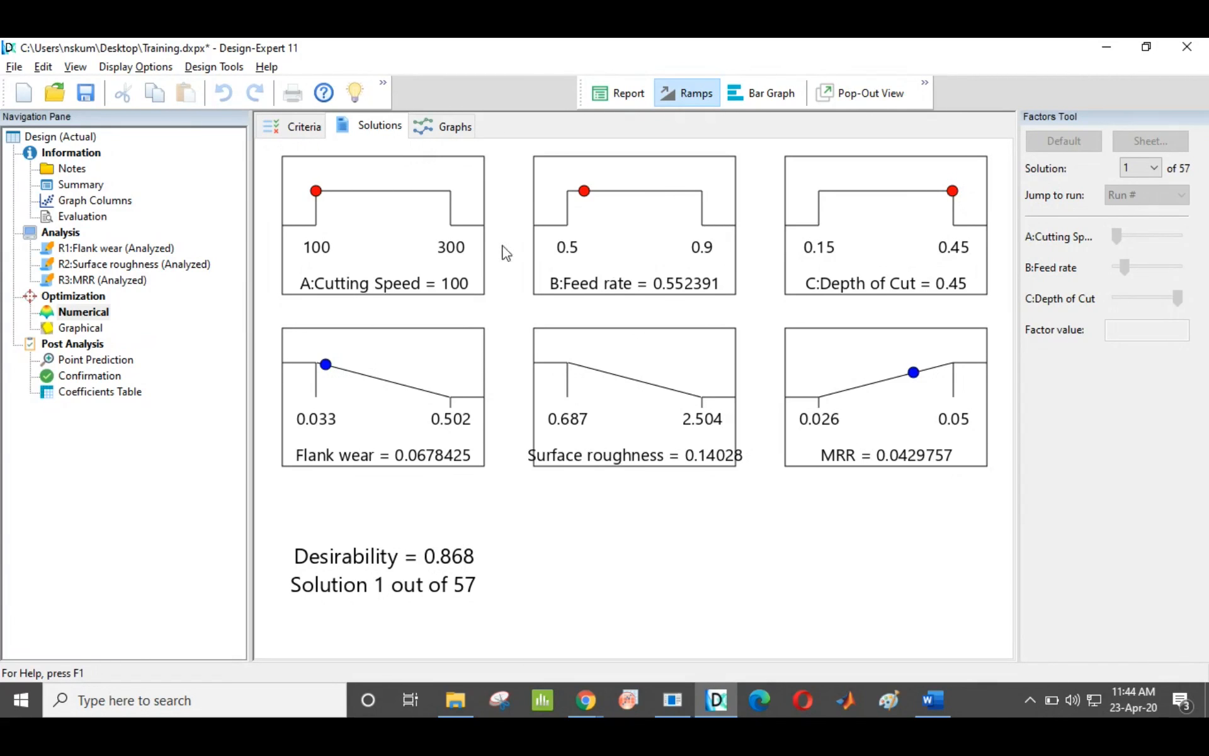
click(776, 98)
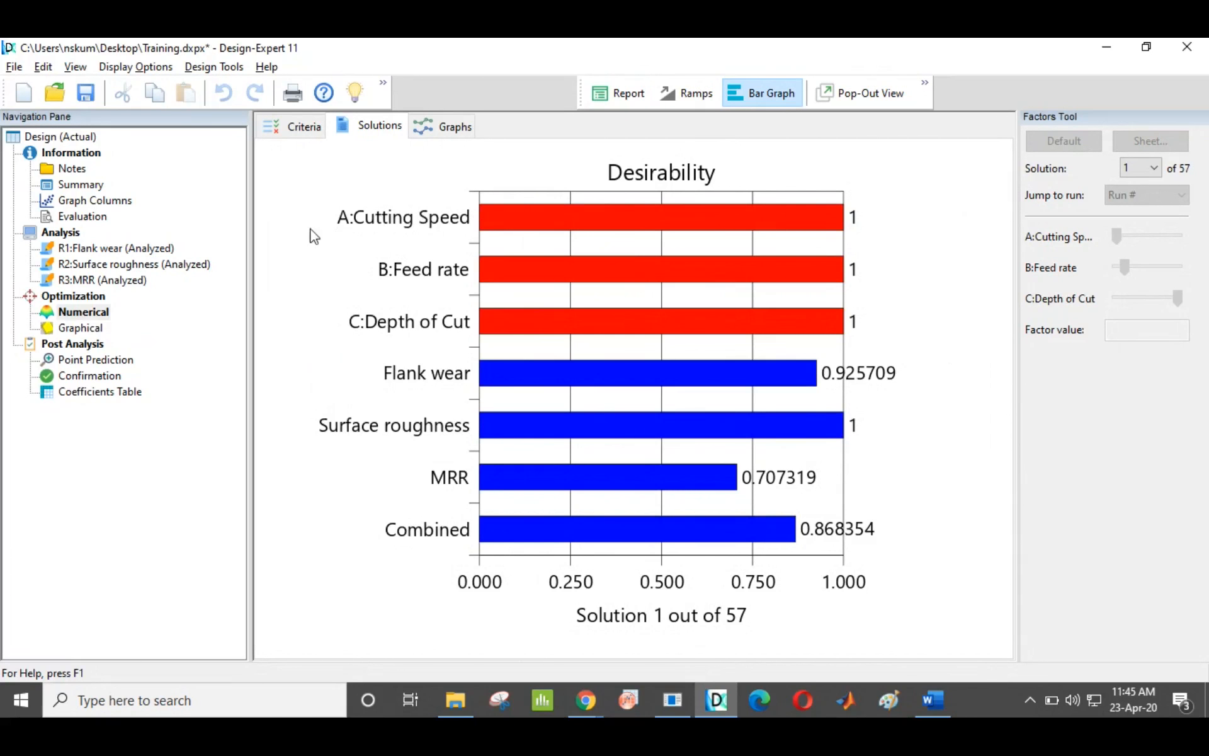
Open the point prediction and examine the predicted means, observed column and interval columns for the three responses
click(86, 345)
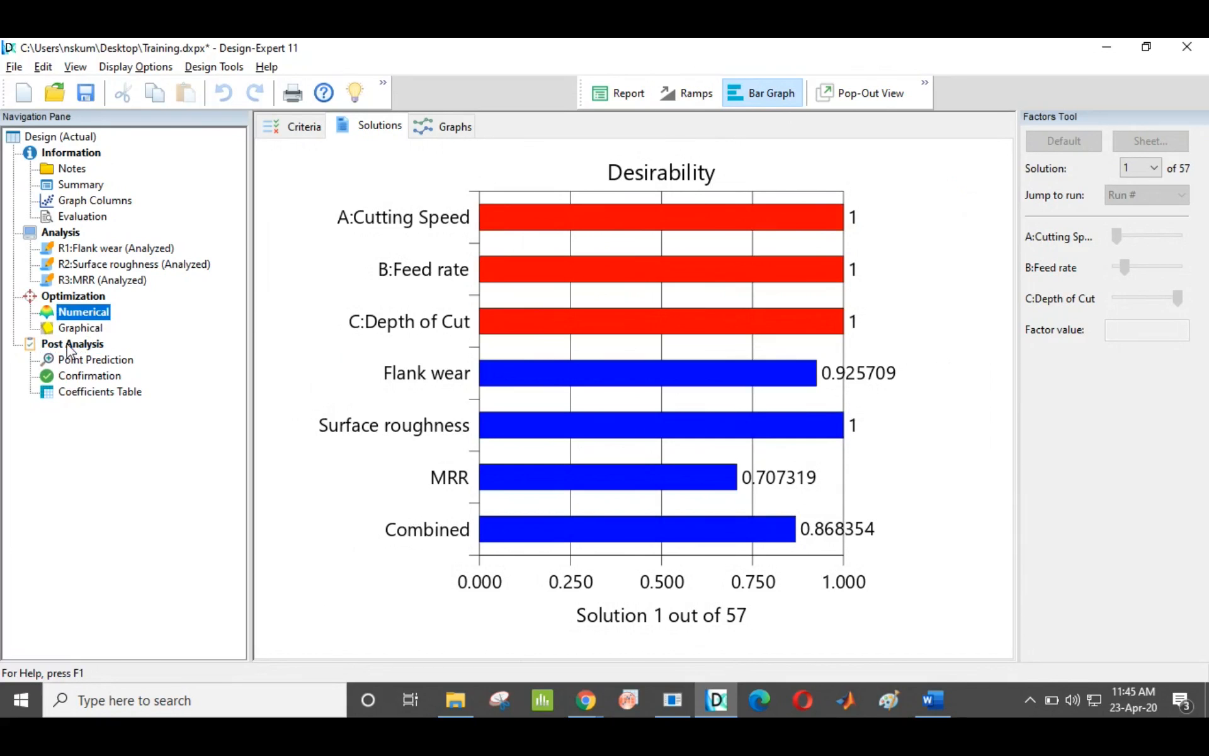
click(79, 361)
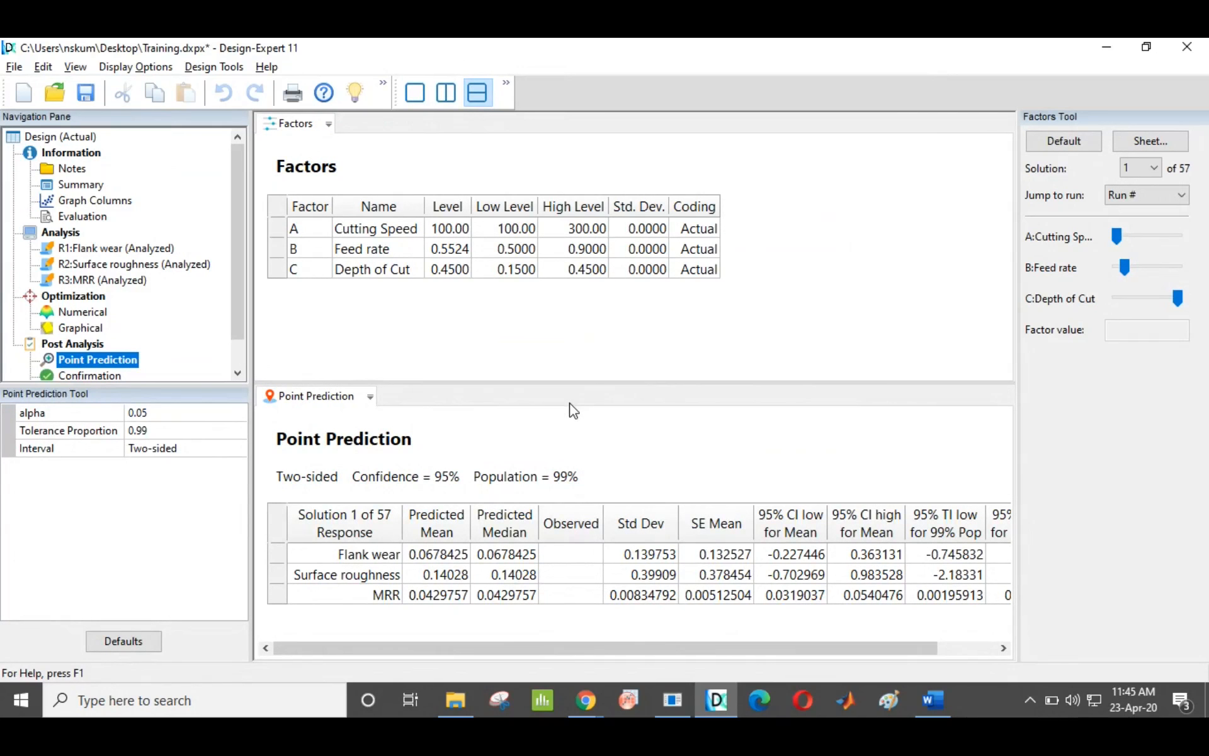
click(570, 558)
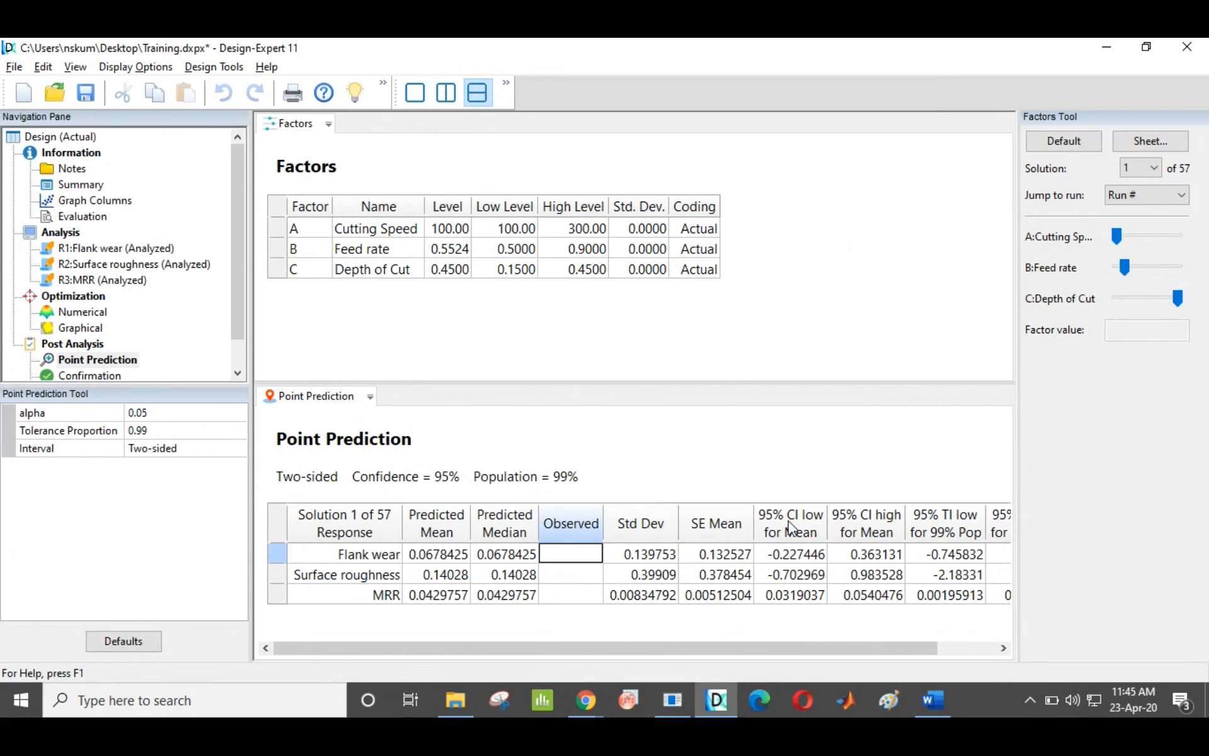
click(433, 559)
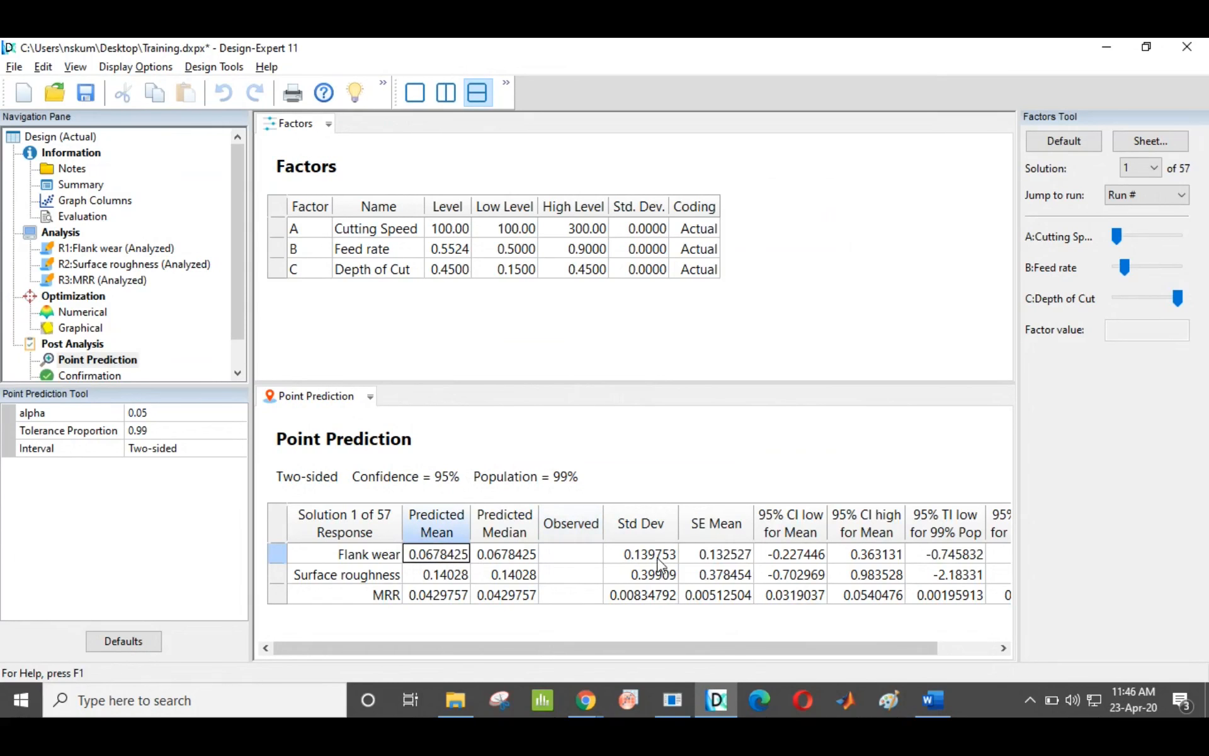
drag(909, 652, 1006, 657)
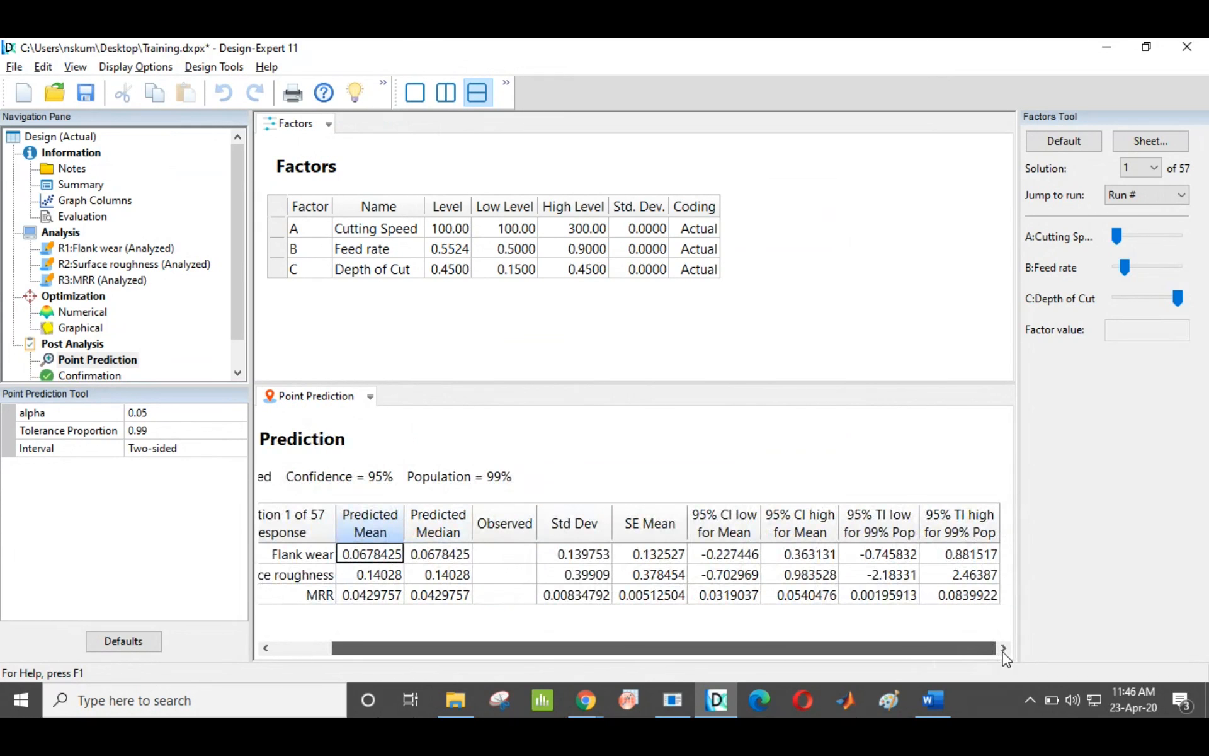
Open the confirmation analysis and examine its location settings, the observed column and the factors table
click(103, 375)
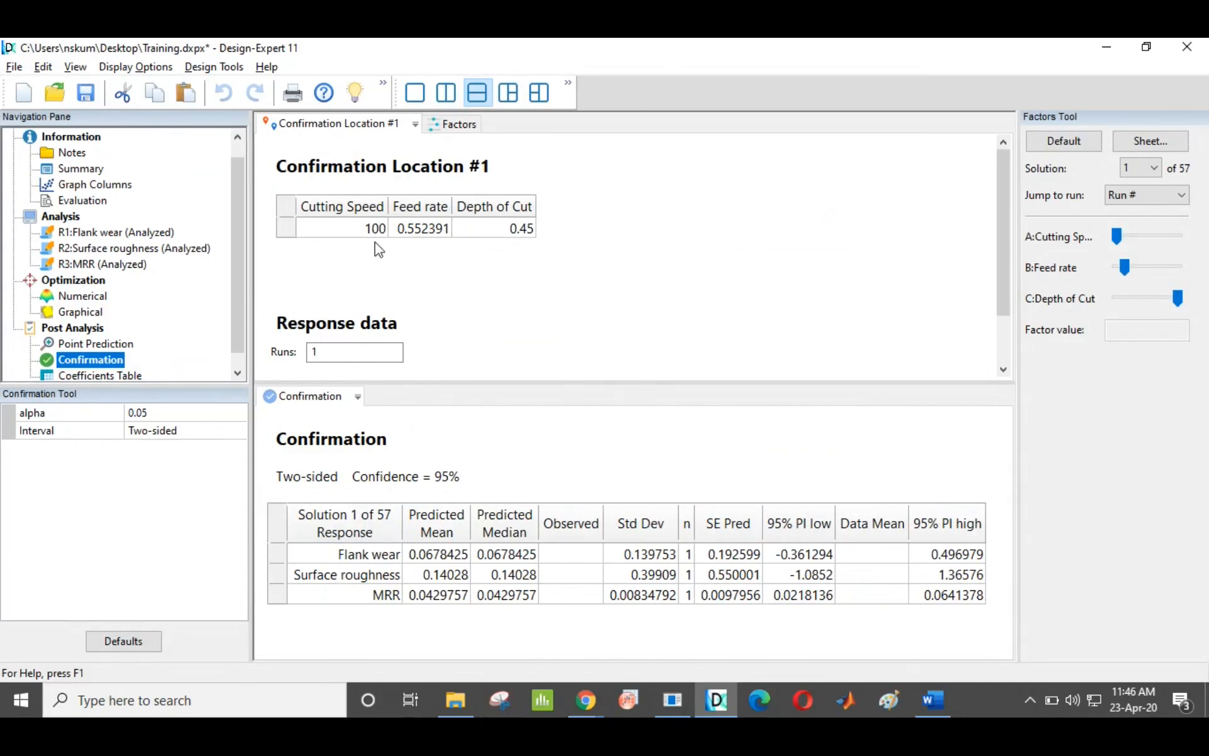
click(350, 227)
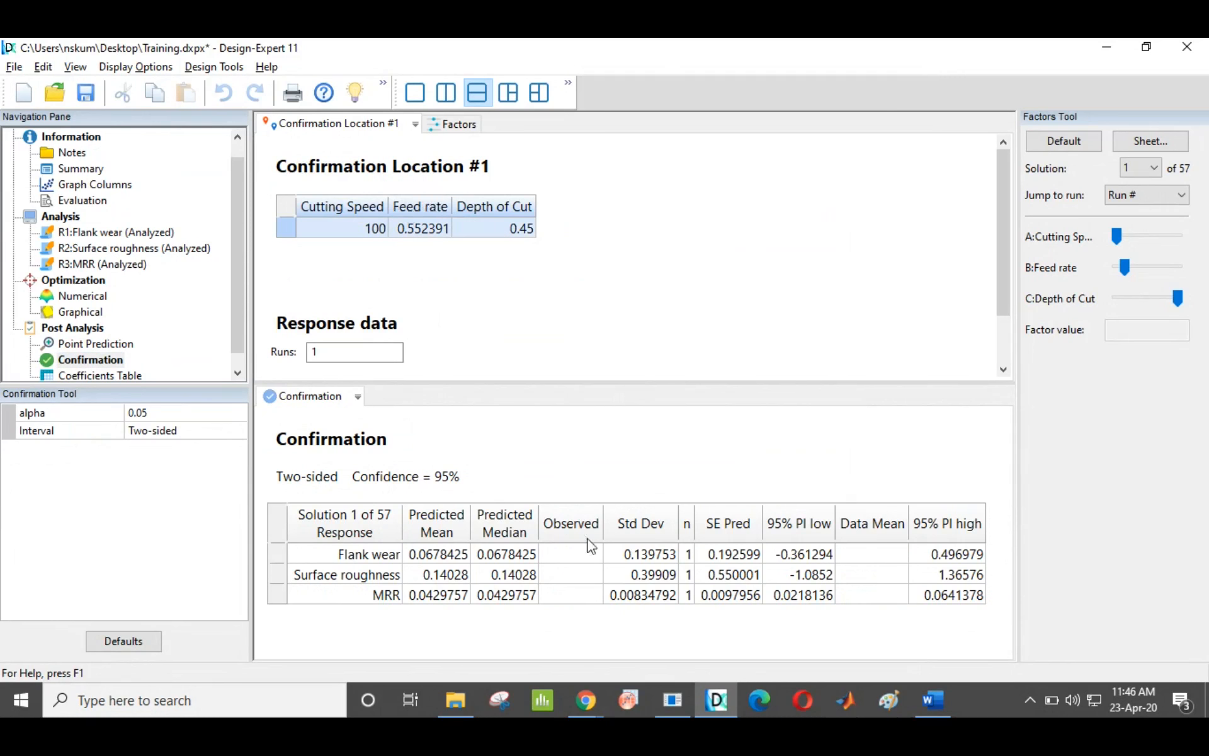
click(570, 552)
right_click(569, 554)
key(Escape)
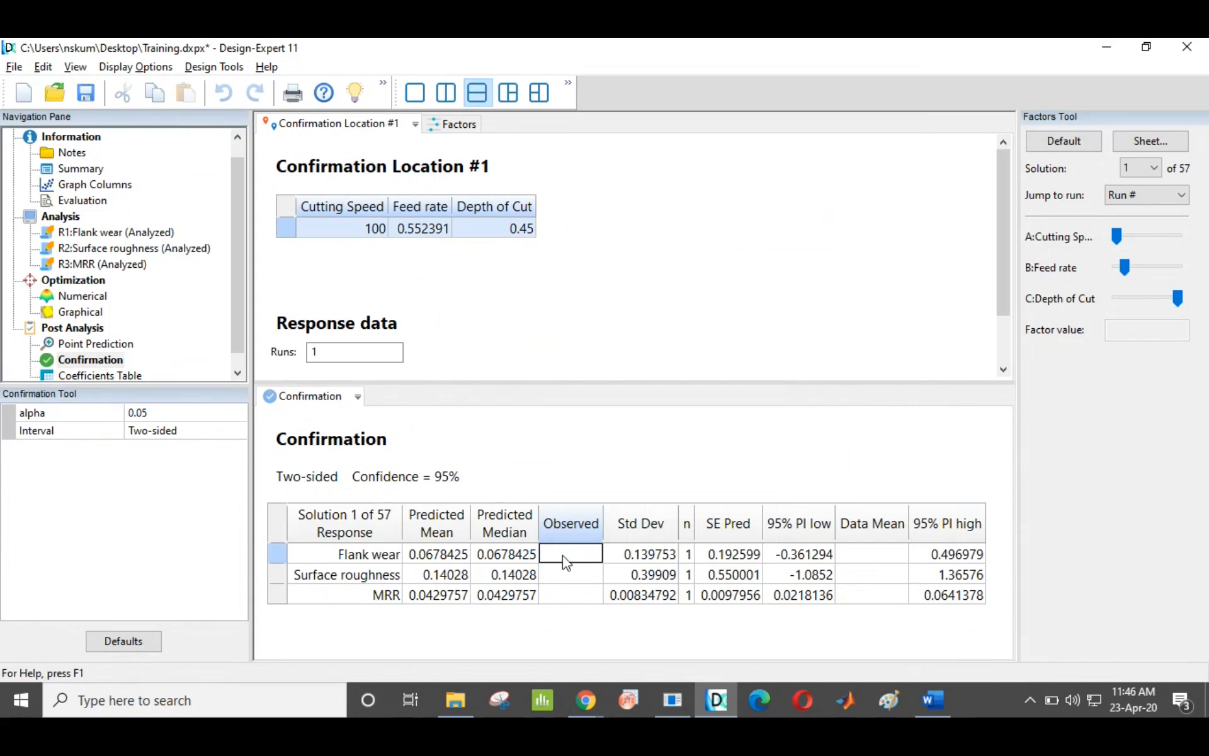
click(444, 126)
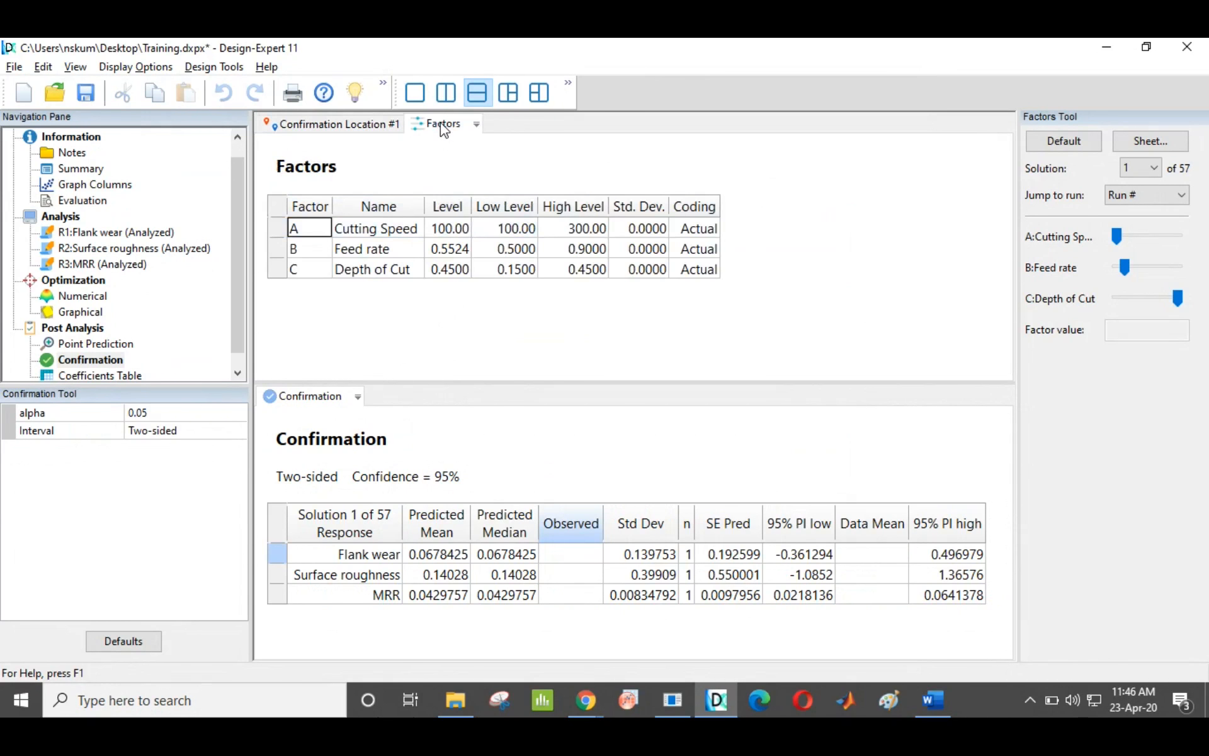
click(376, 129)
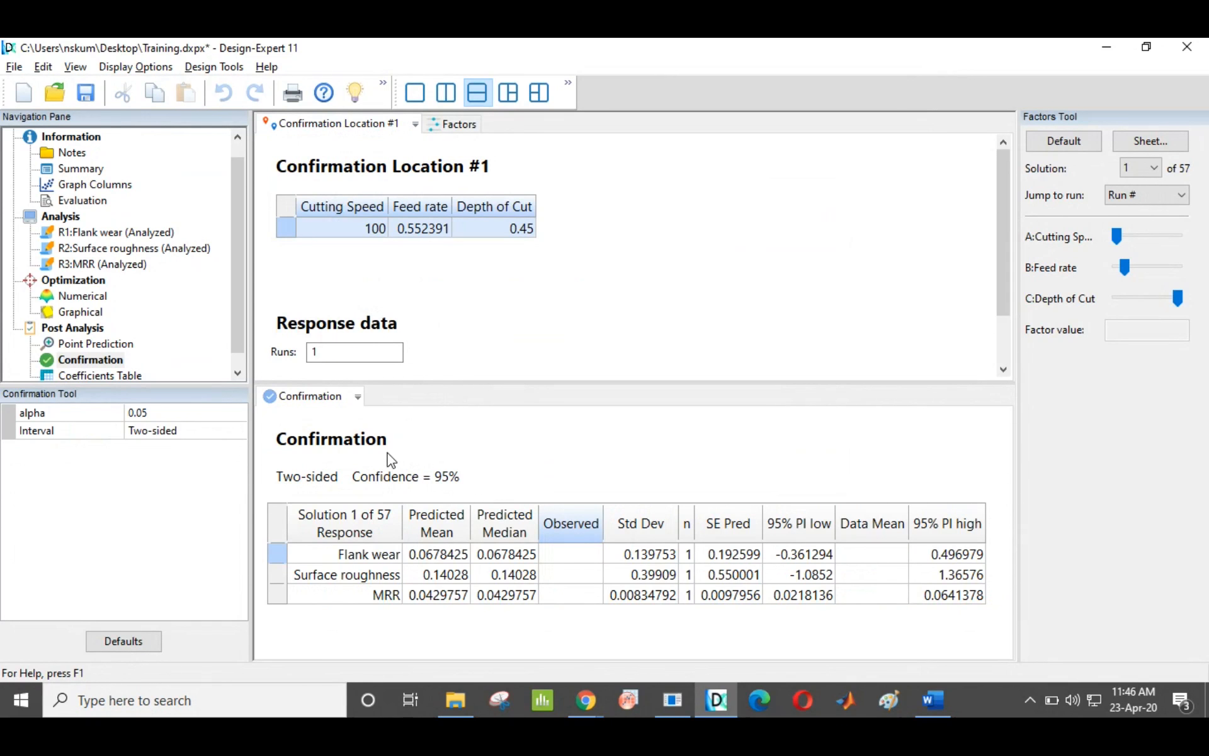
Review the confirmation analysis, then look through the design's notes, summary, graph columns and evaluation
click(93, 360)
click(574, 555)
click(55, 140)
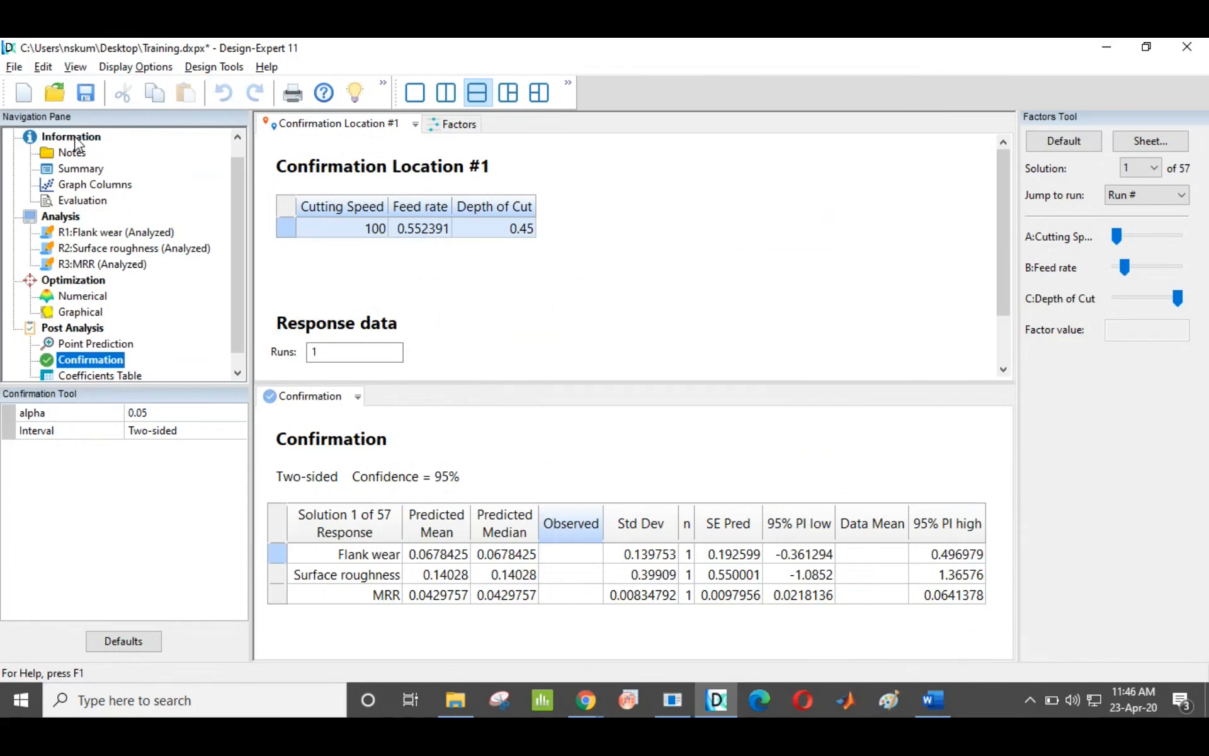
click(67, 152)
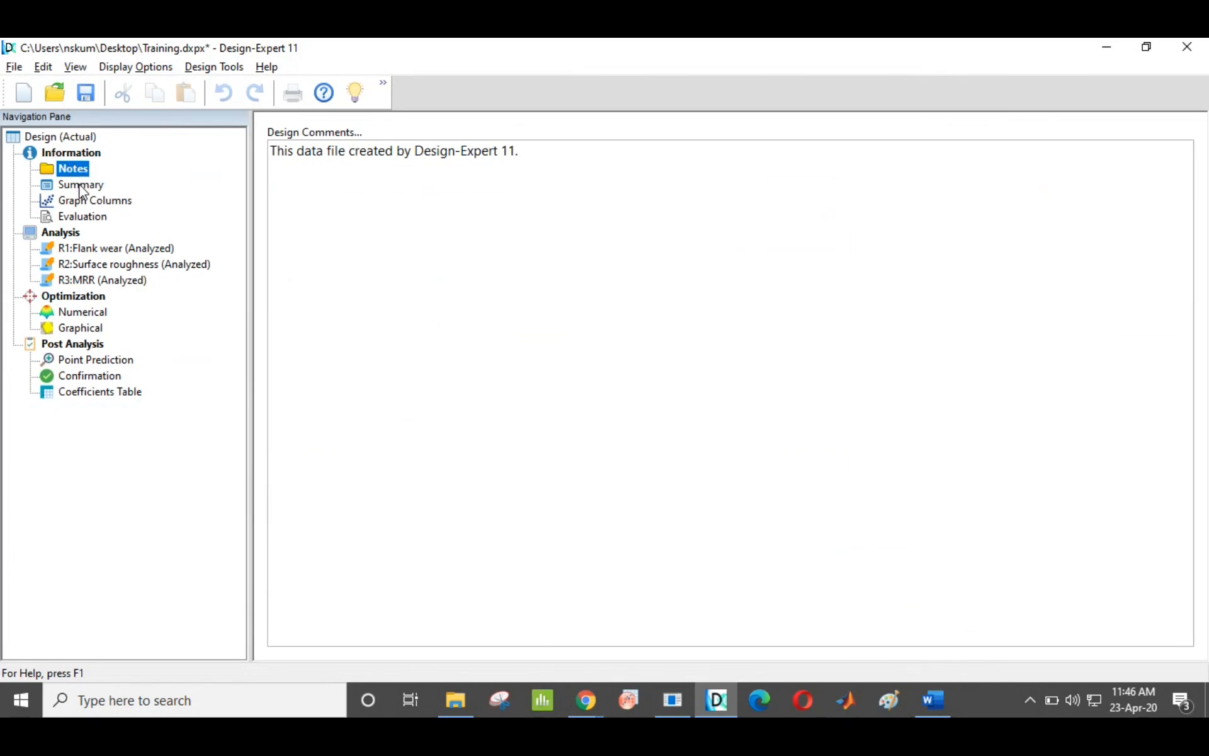
click(81, 185)
click(79, 209)
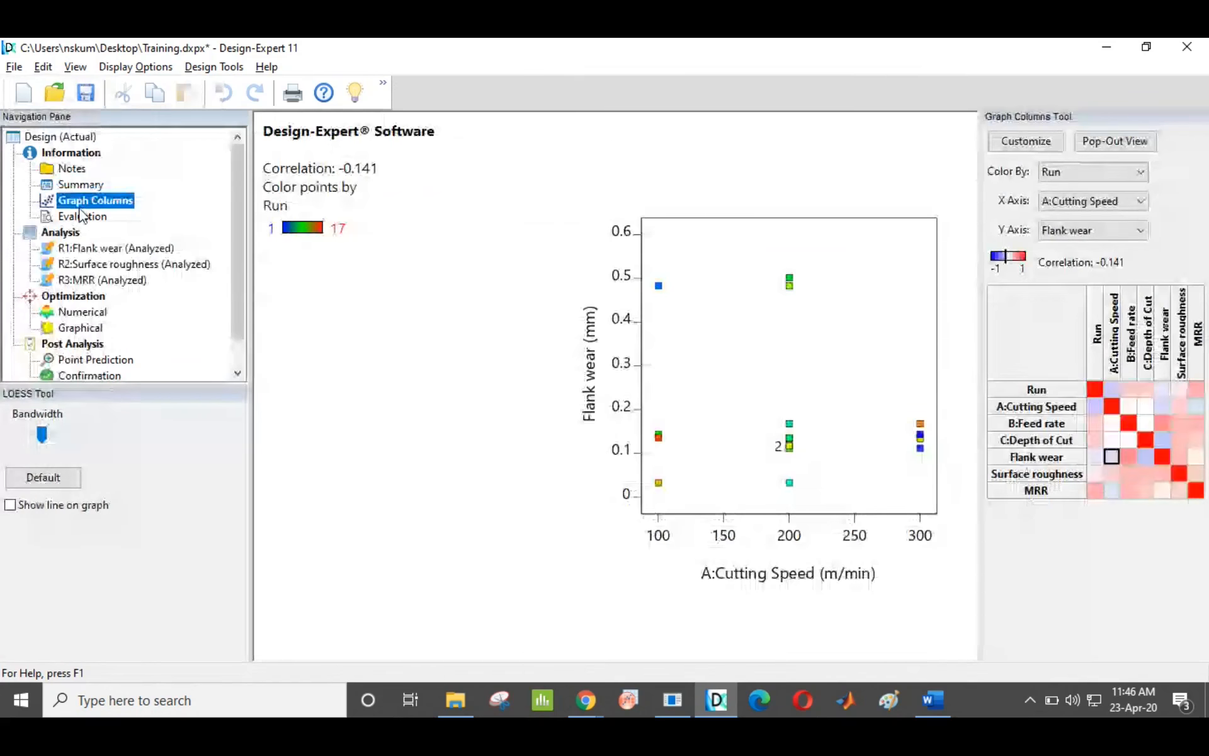
click(82, 216)
Open the design layout and inspect the Cutting Speed factor settings for runs 3 and 1
click(50, 137)
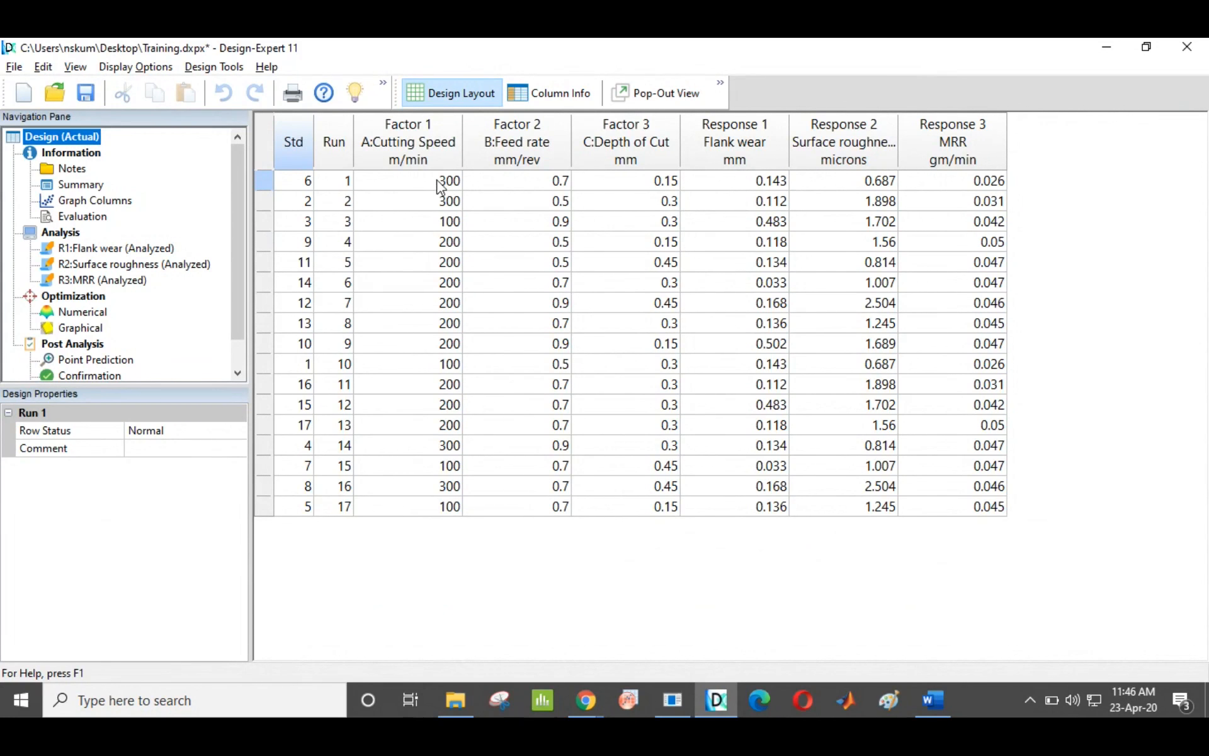
click(448, 224)
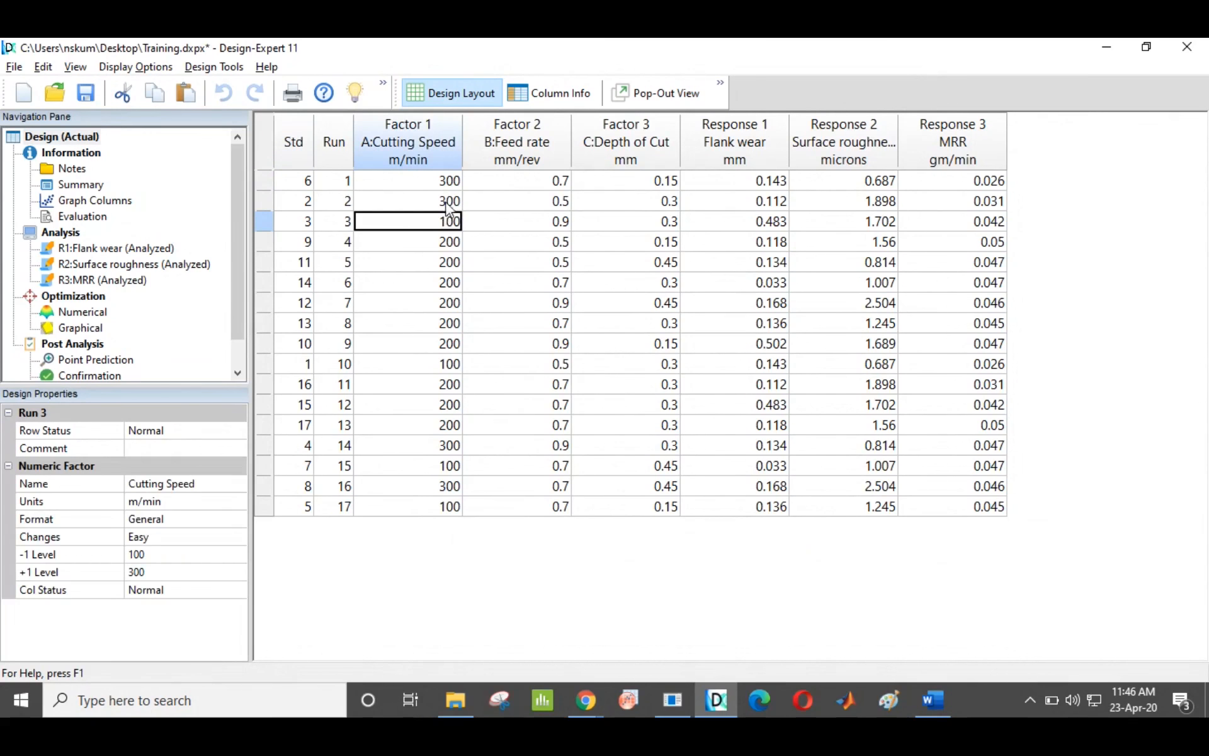
click(451, 182)
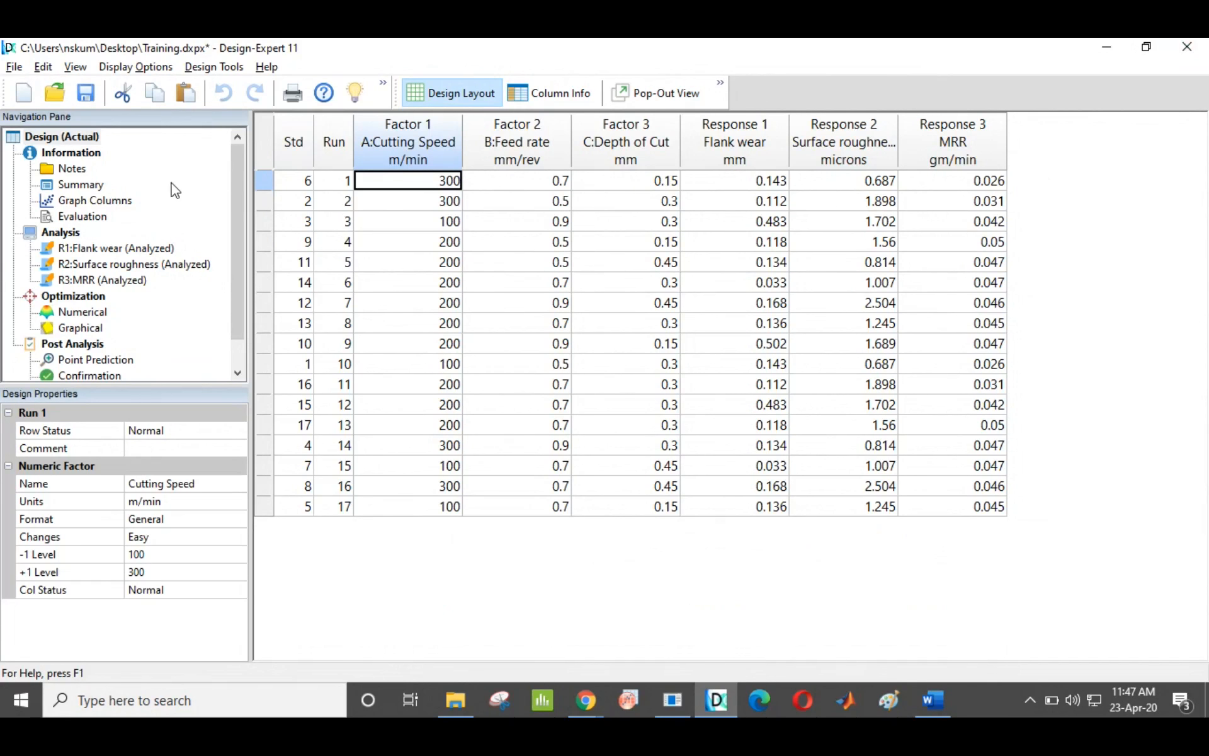
Close Training.dxpx without saving its changes and launch Design-Expert again
click(1187, 47)
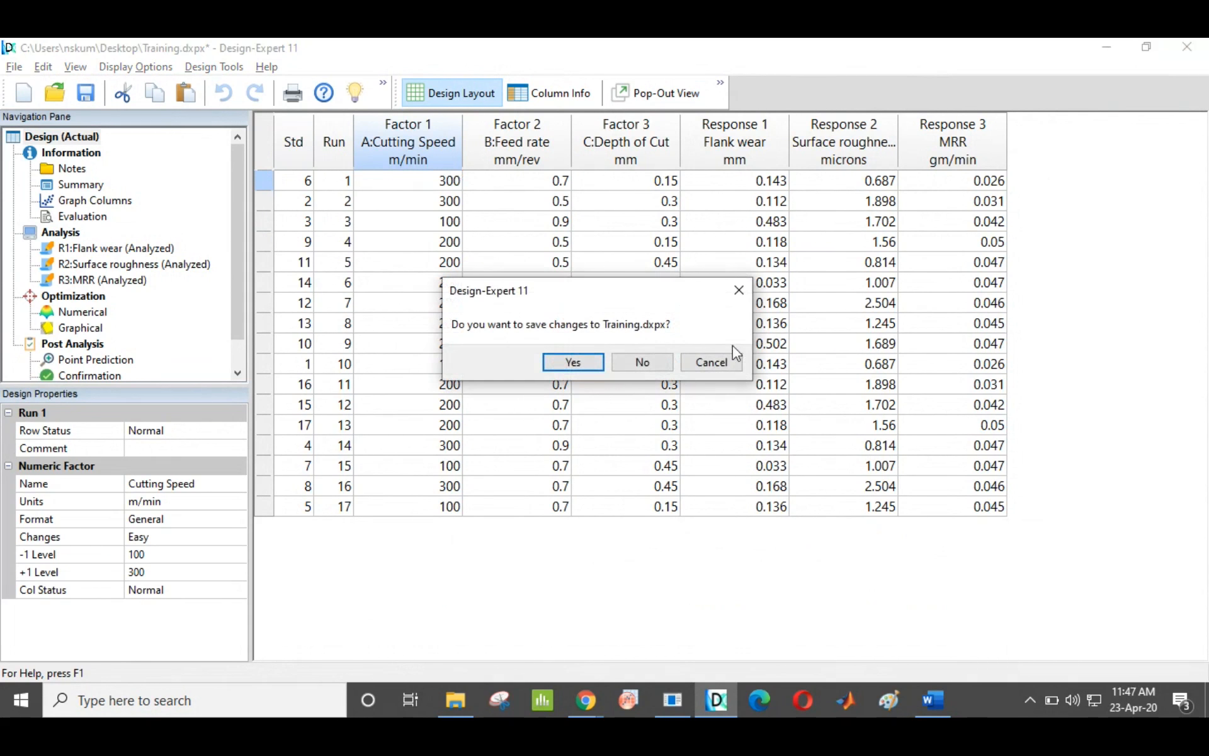
click(655, 365)
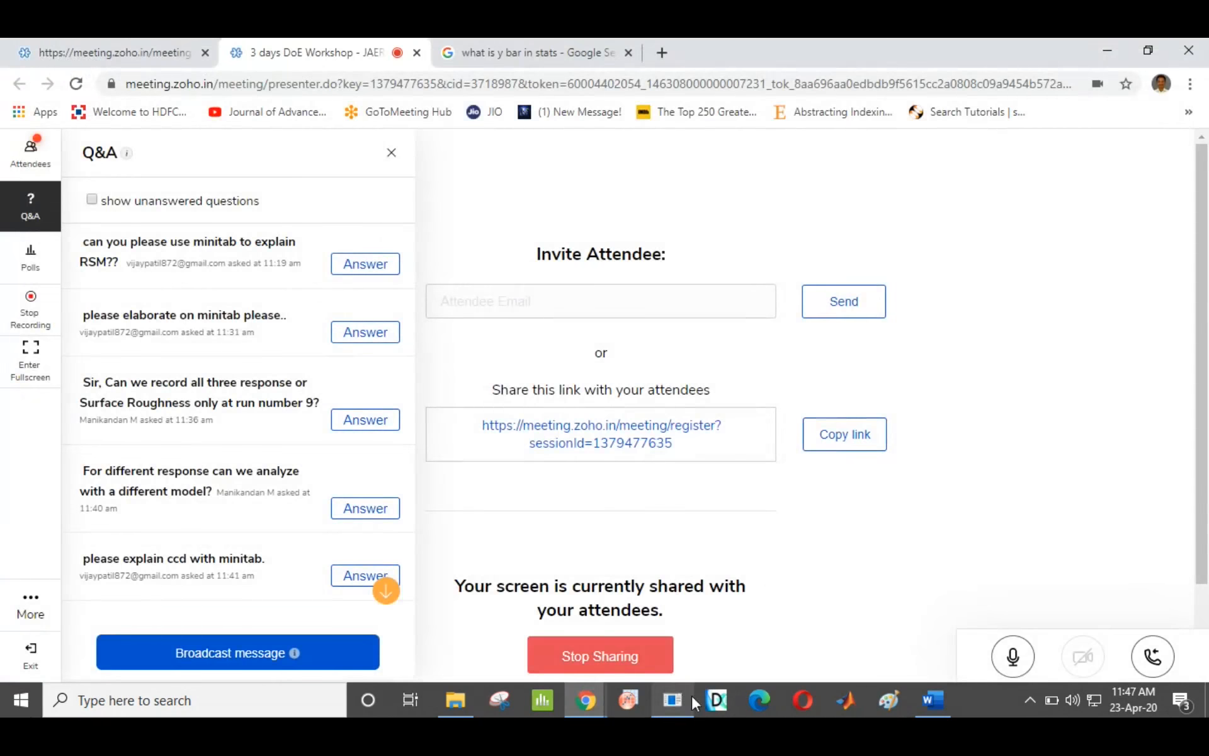
click(716, 701)
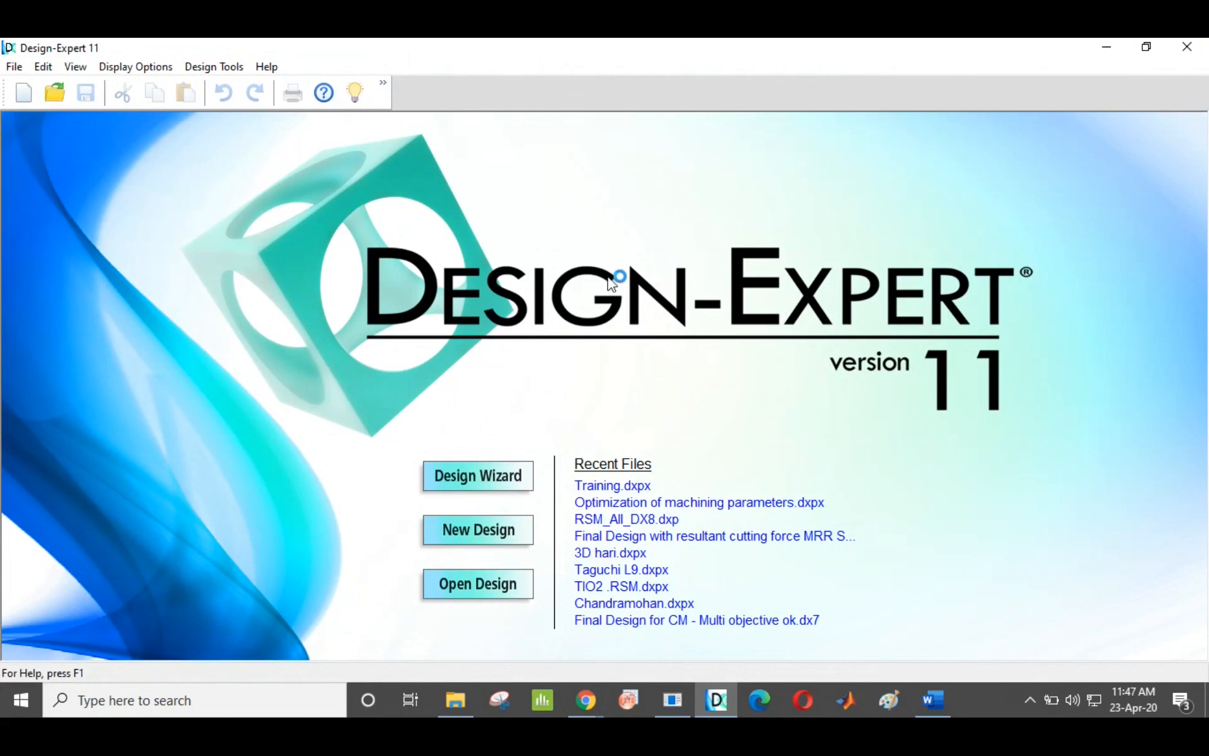
Start a new randomized response surface central composite design with 3 numeric factors
click(15, 68)
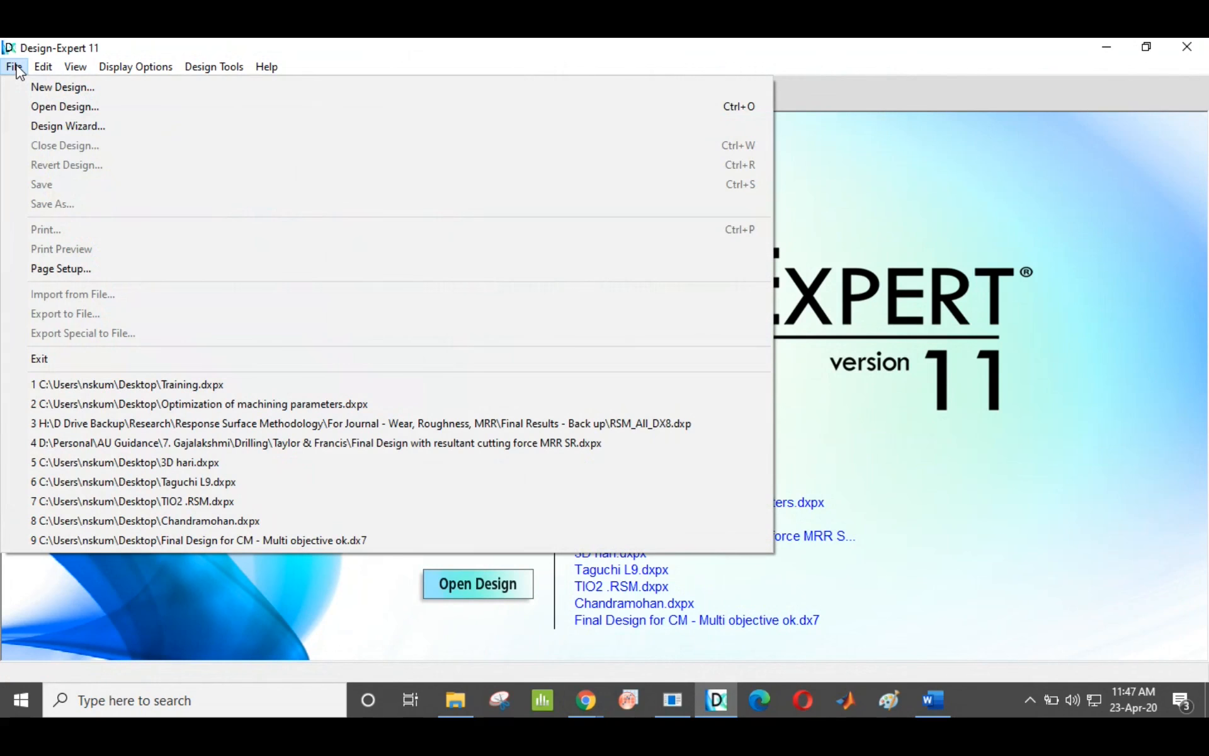
click(36, 86)
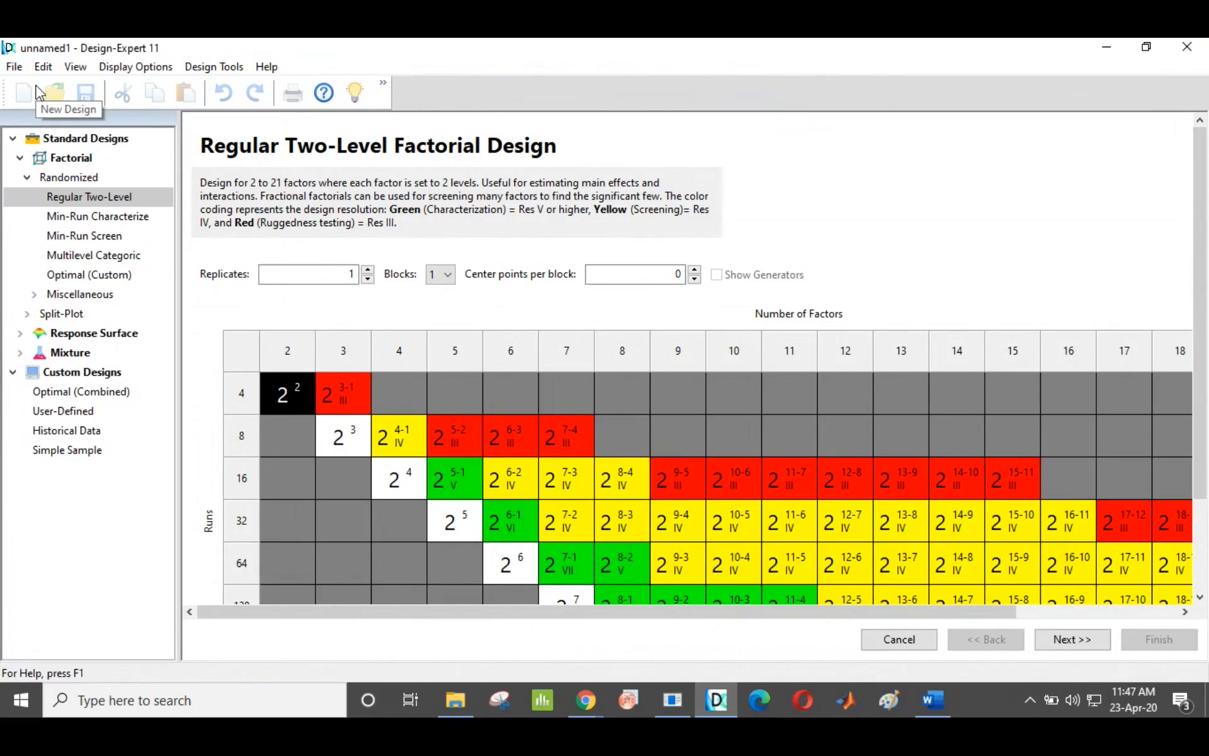
click(89, 335)
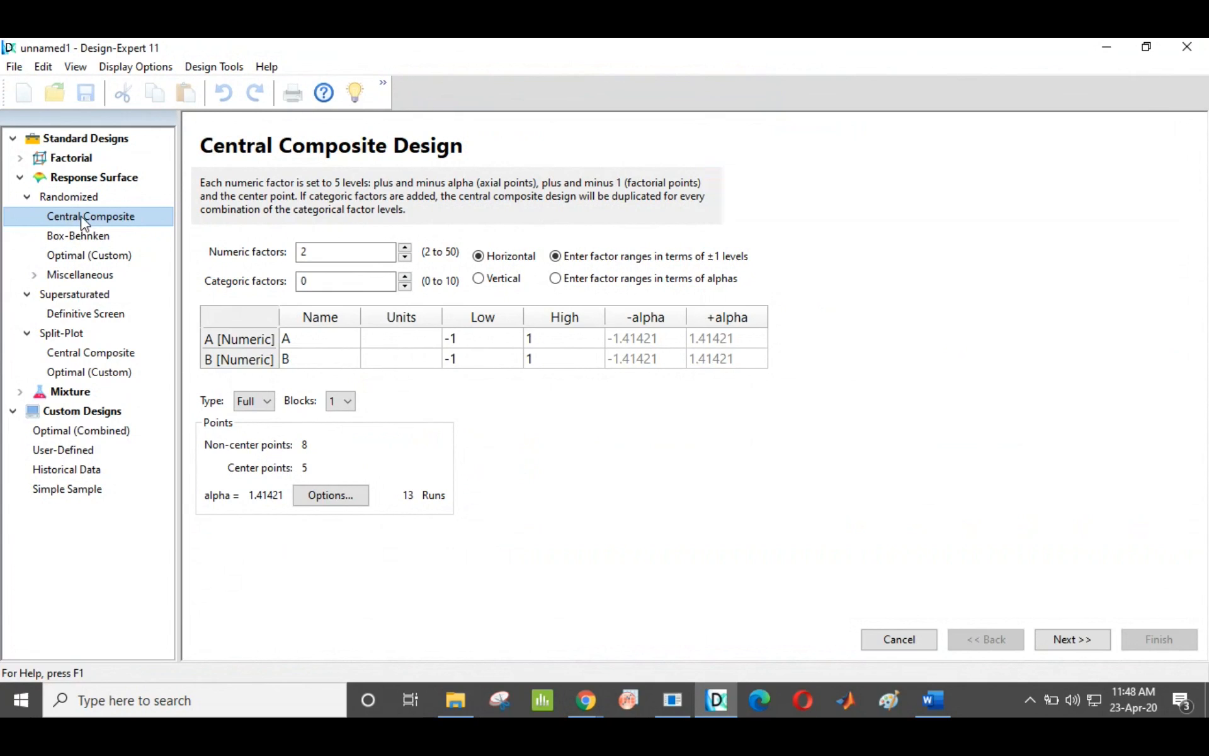
click(384, 250)
key(BackSpace)
text(3)
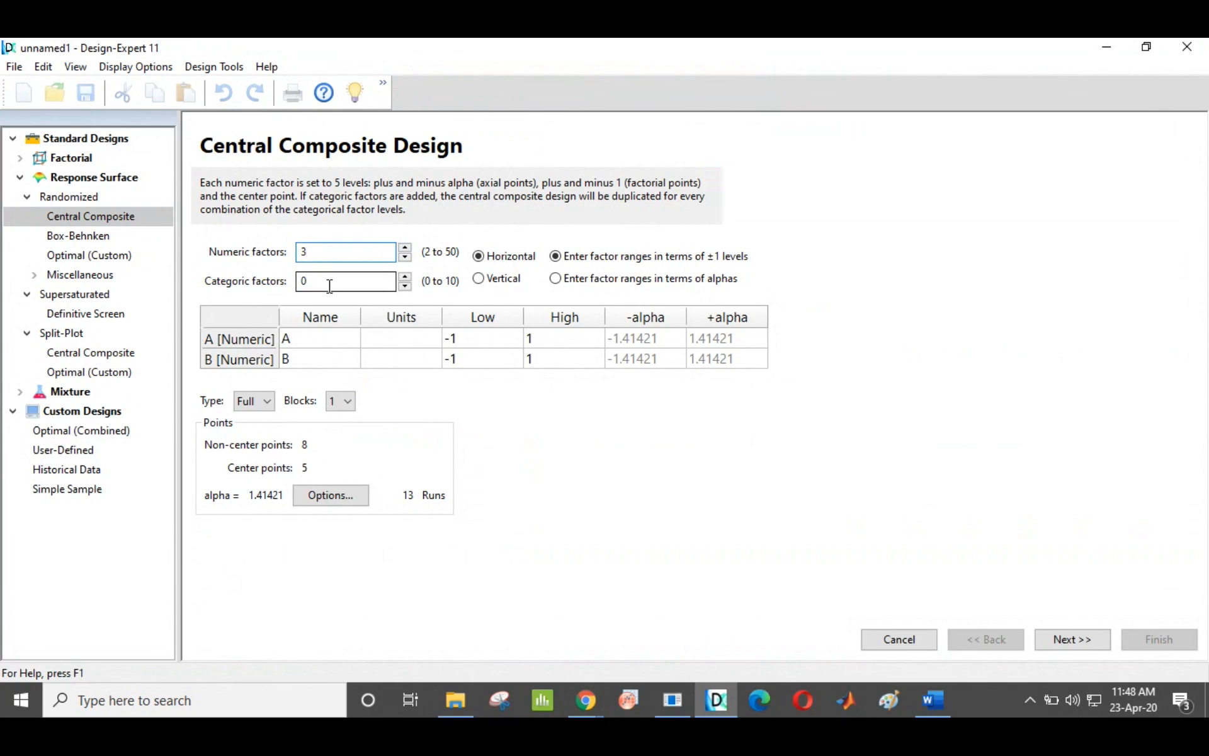
Define factor A as Cutting Speed in m/min with low 100 and high 300, and check its alpha levels
click(376, 340)
click(321, 340)
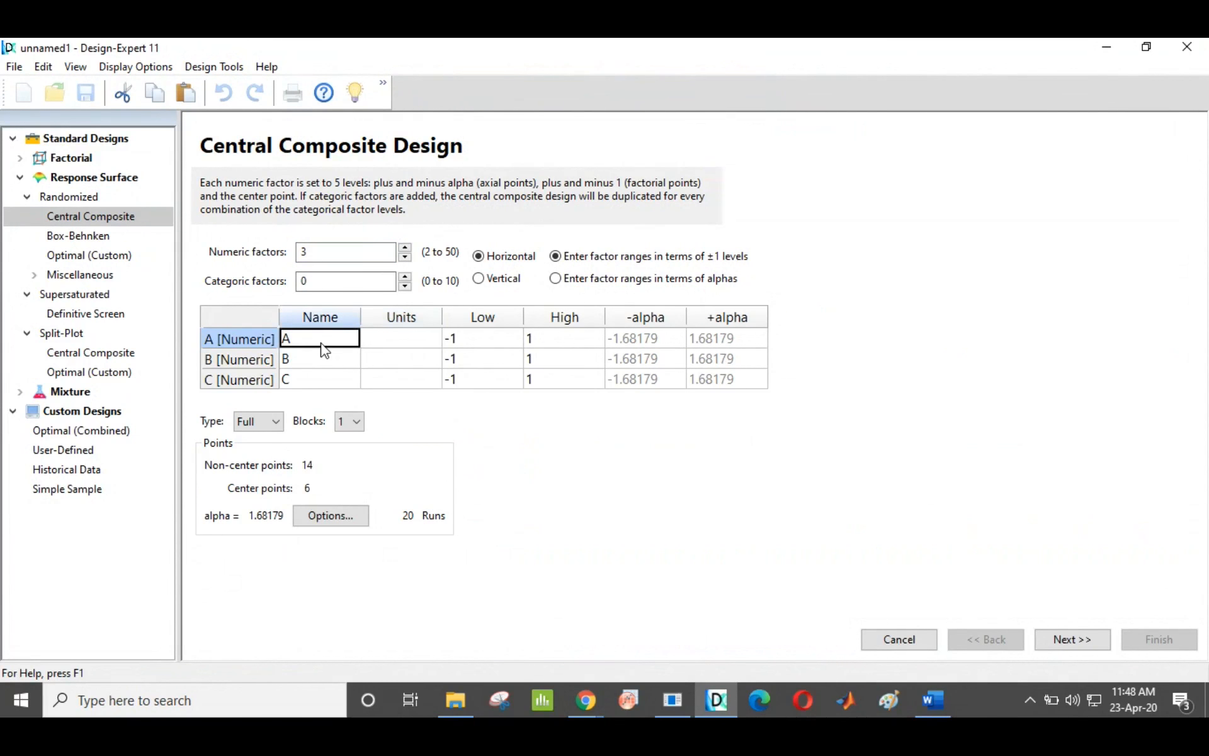
text(Cutting Speed)
key(Tab)
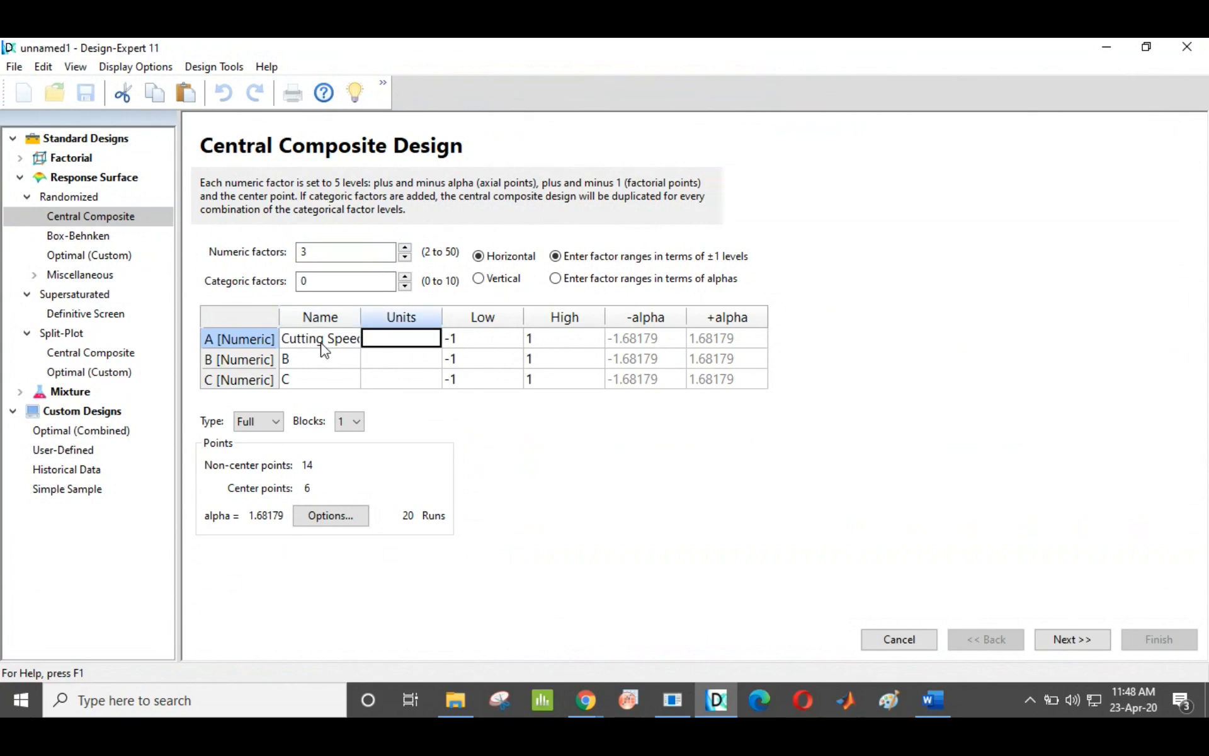
text(m/min)
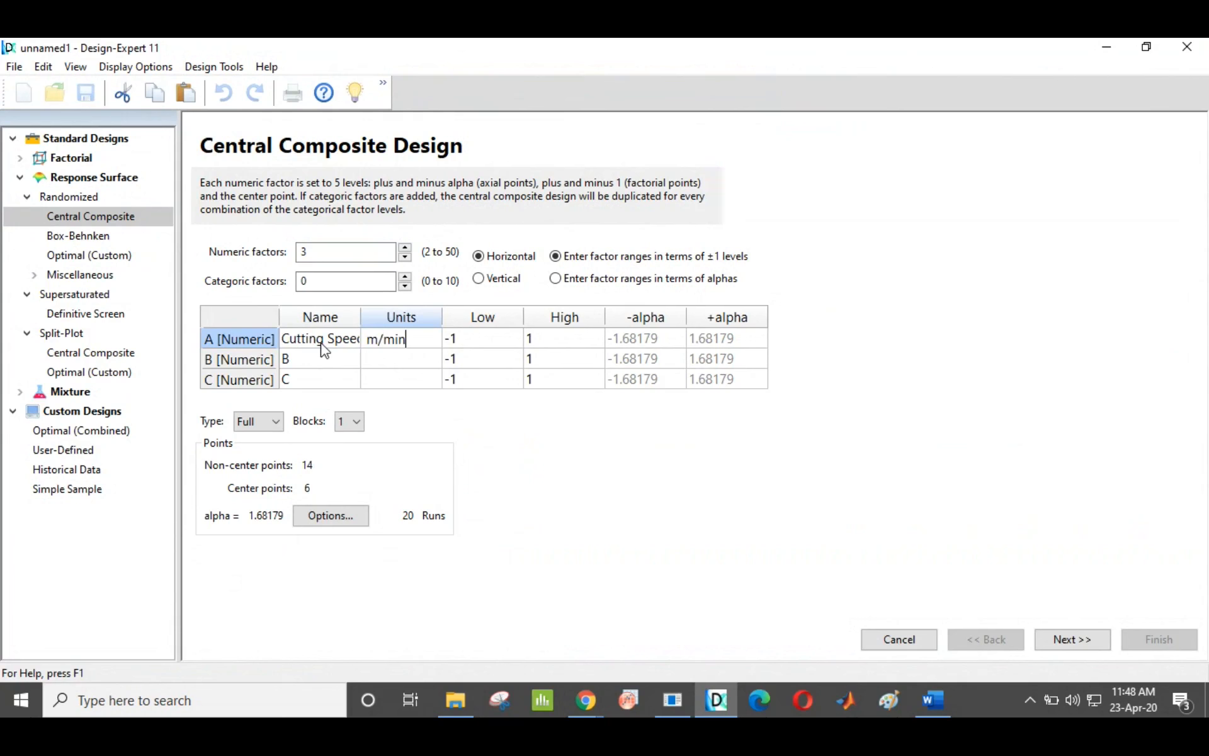
key(Tab)
text(100)
key(Tab)
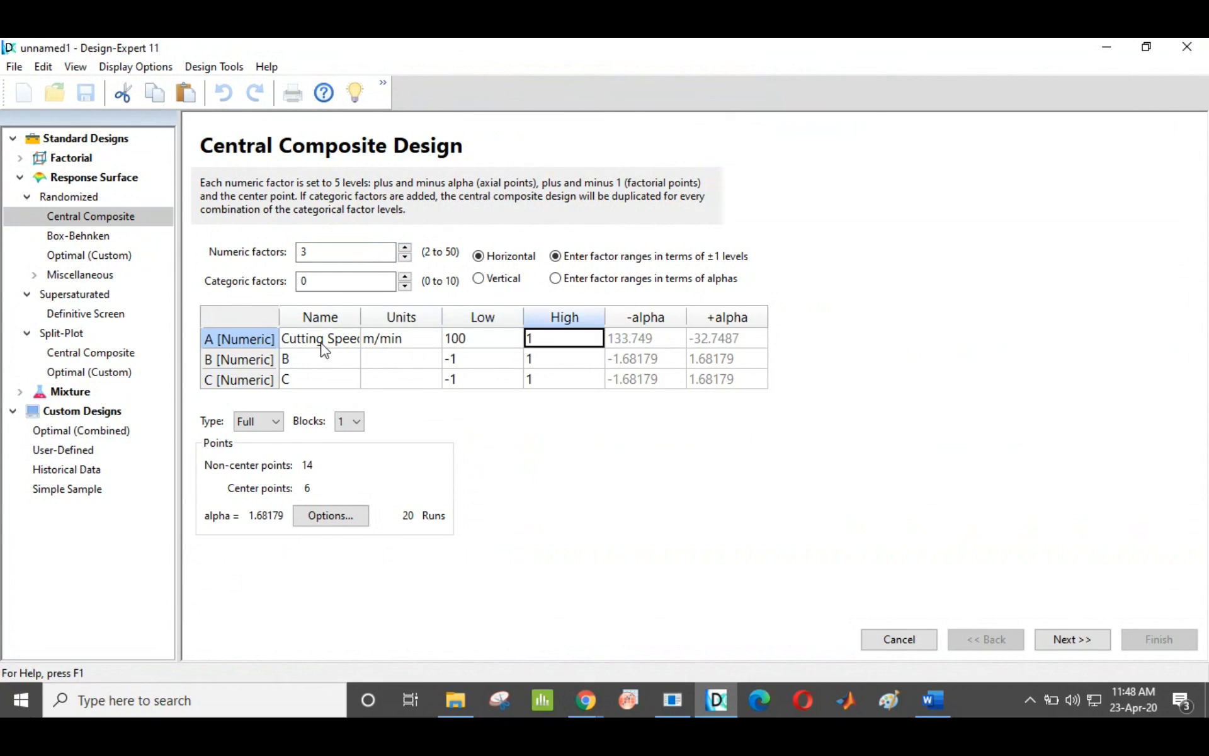
text(300)
key(Tab)
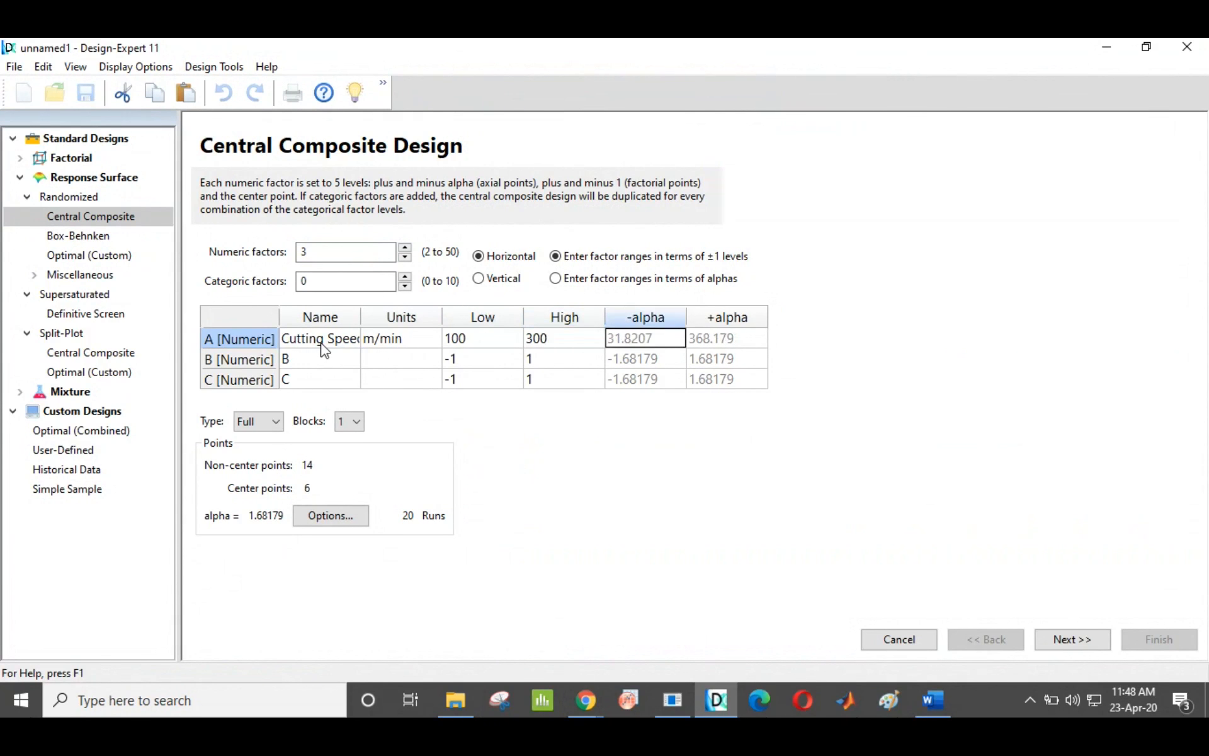
drag(632, 343, 728, 340)
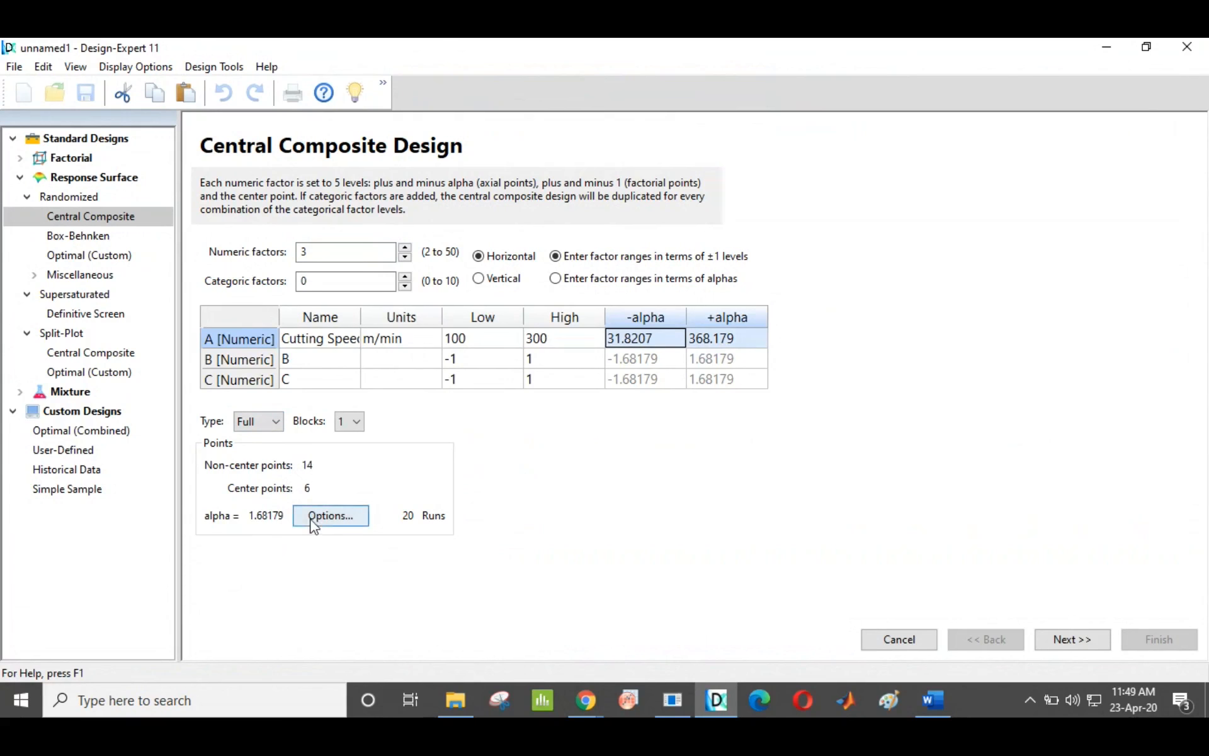
click(277, 517)
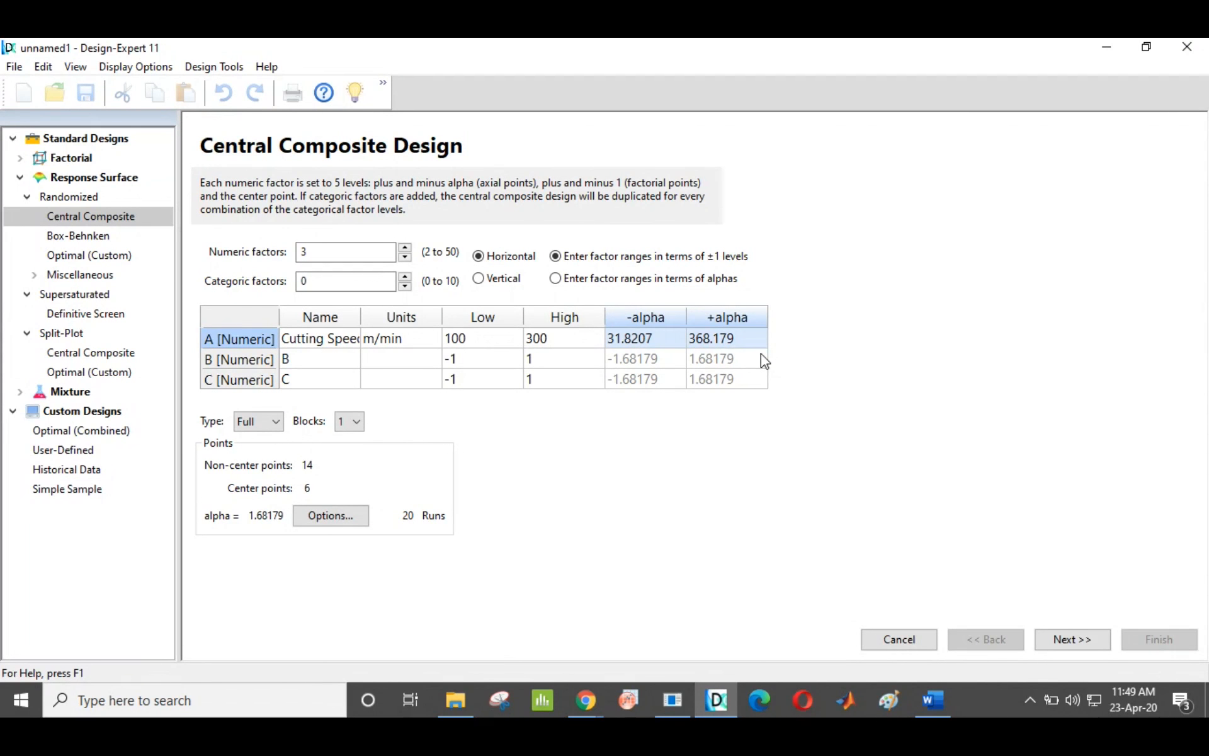
Define factor B as Feed Rate in mm/rev with low 0.5 and high 0.9
click(318, 358)
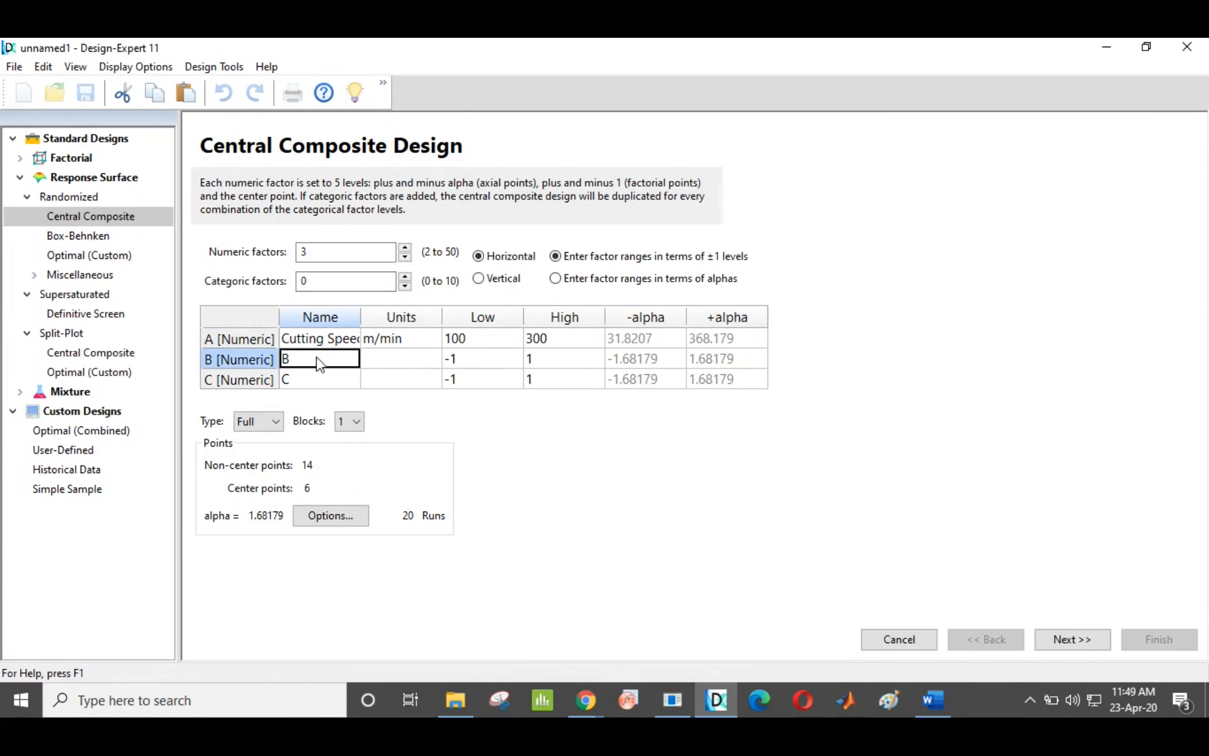
text(Feed Rate)
key(Tab)
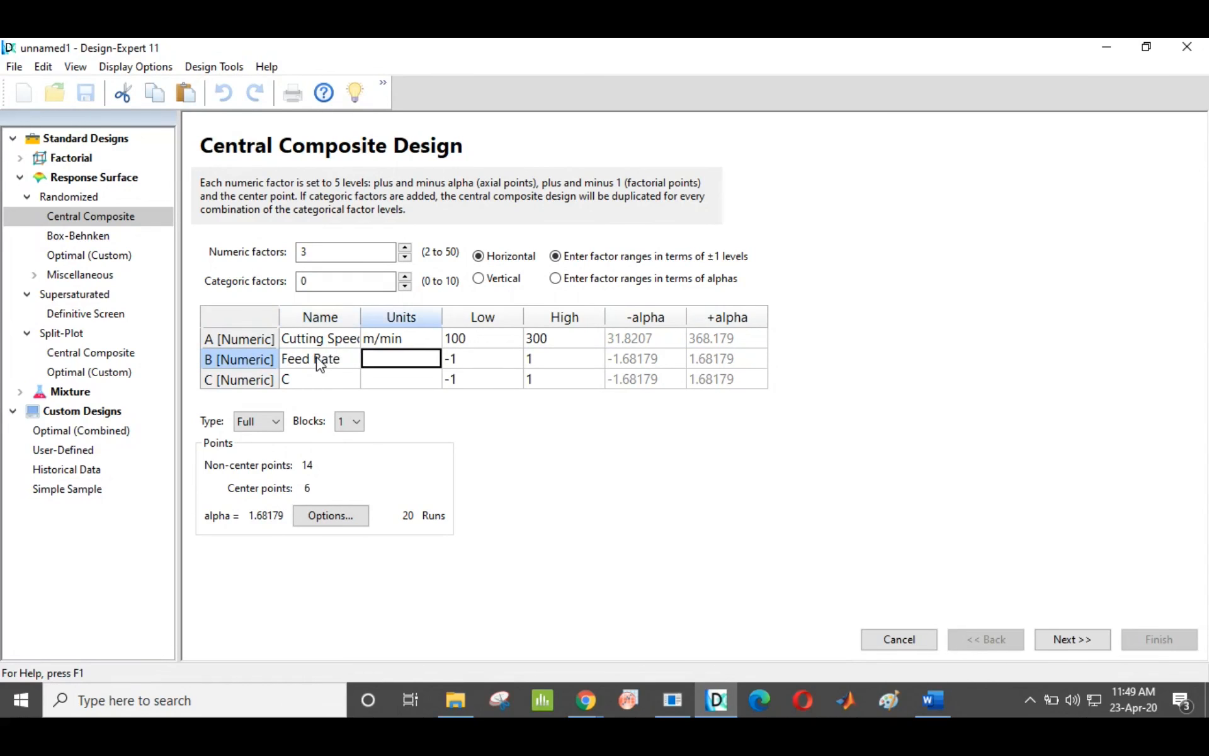
text(mm/rev)
key(Tab)
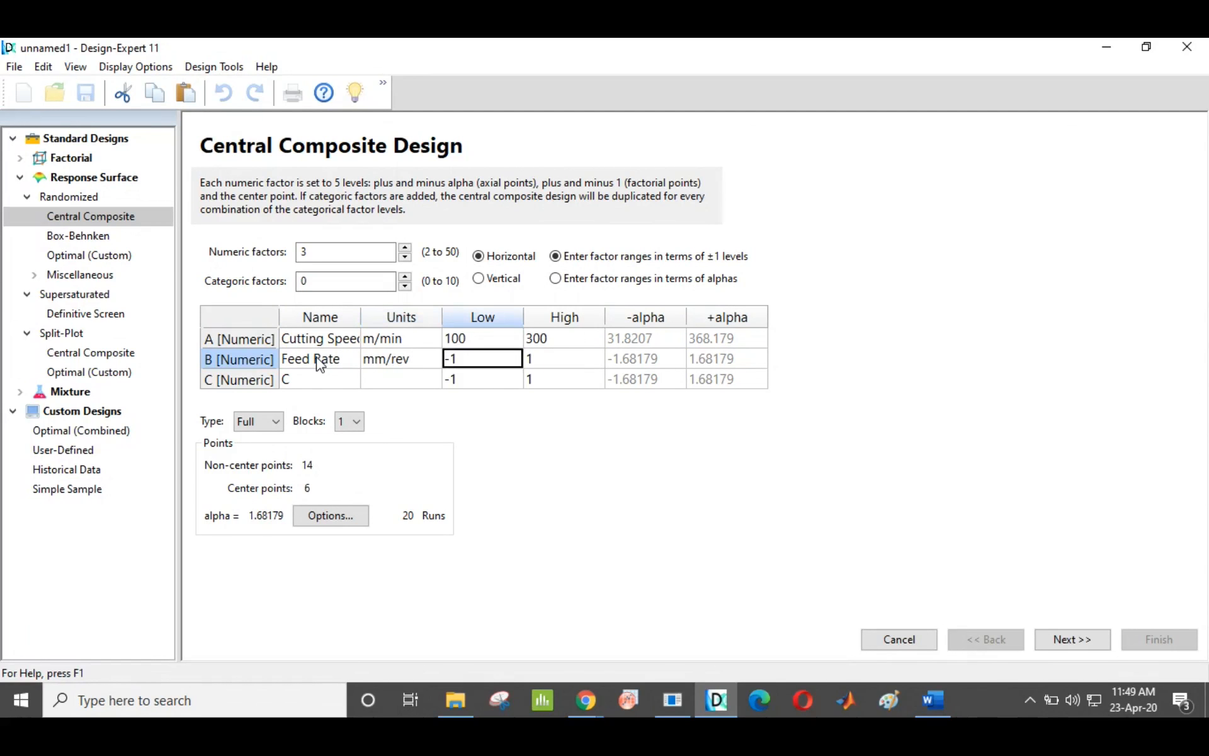
text(0.5)
key(Tab)
text(0.9)
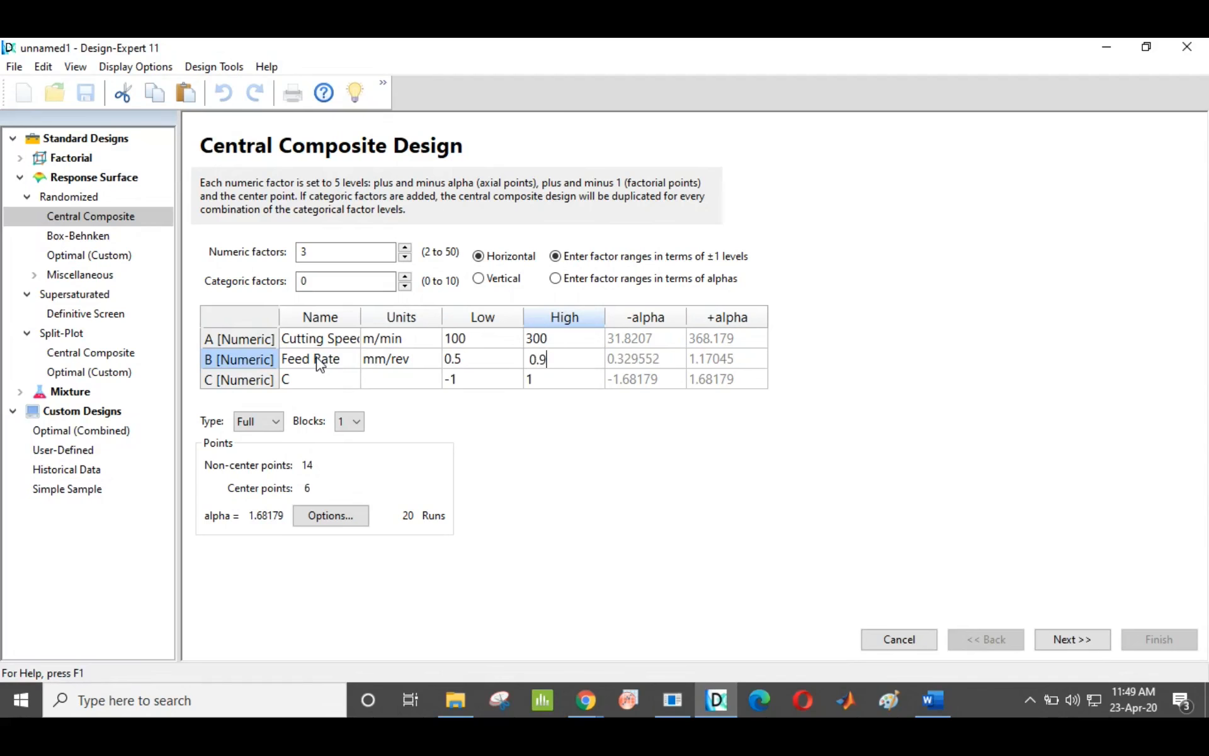
key(Tab)
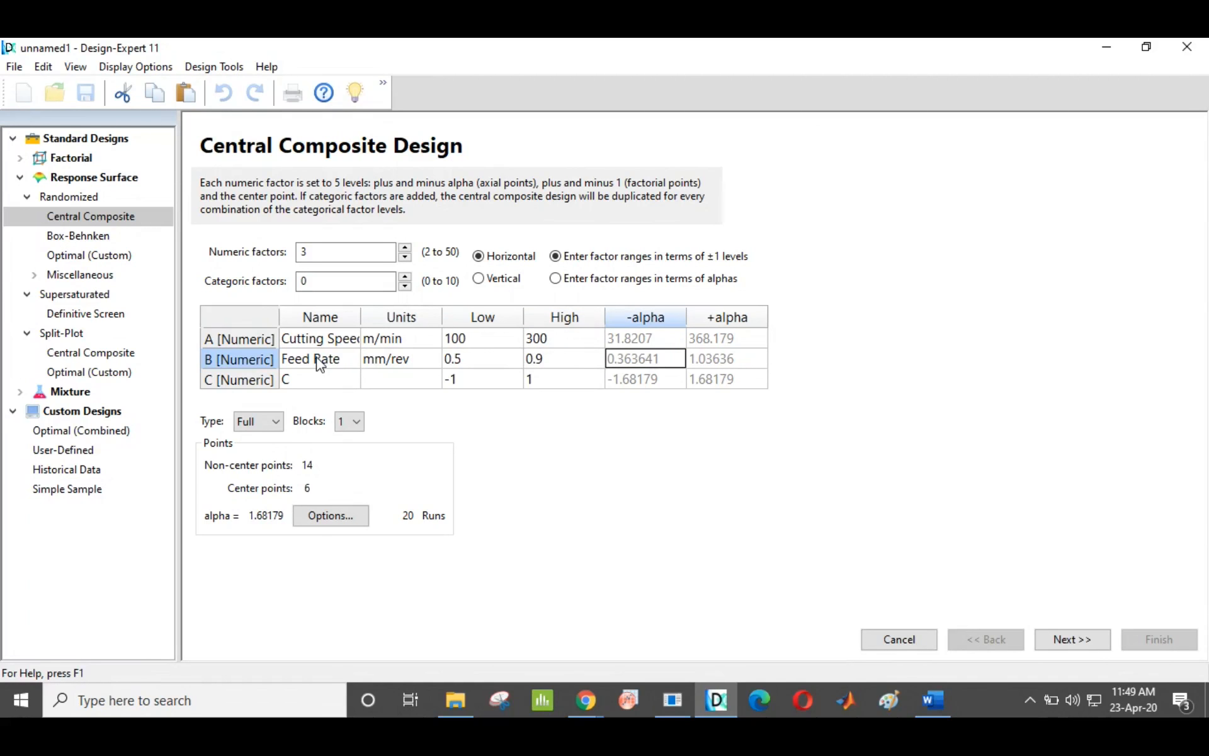
Define factor C as Depth of cut in mm with low 0.15 and high 0.45
click(339, 385)
text(D)
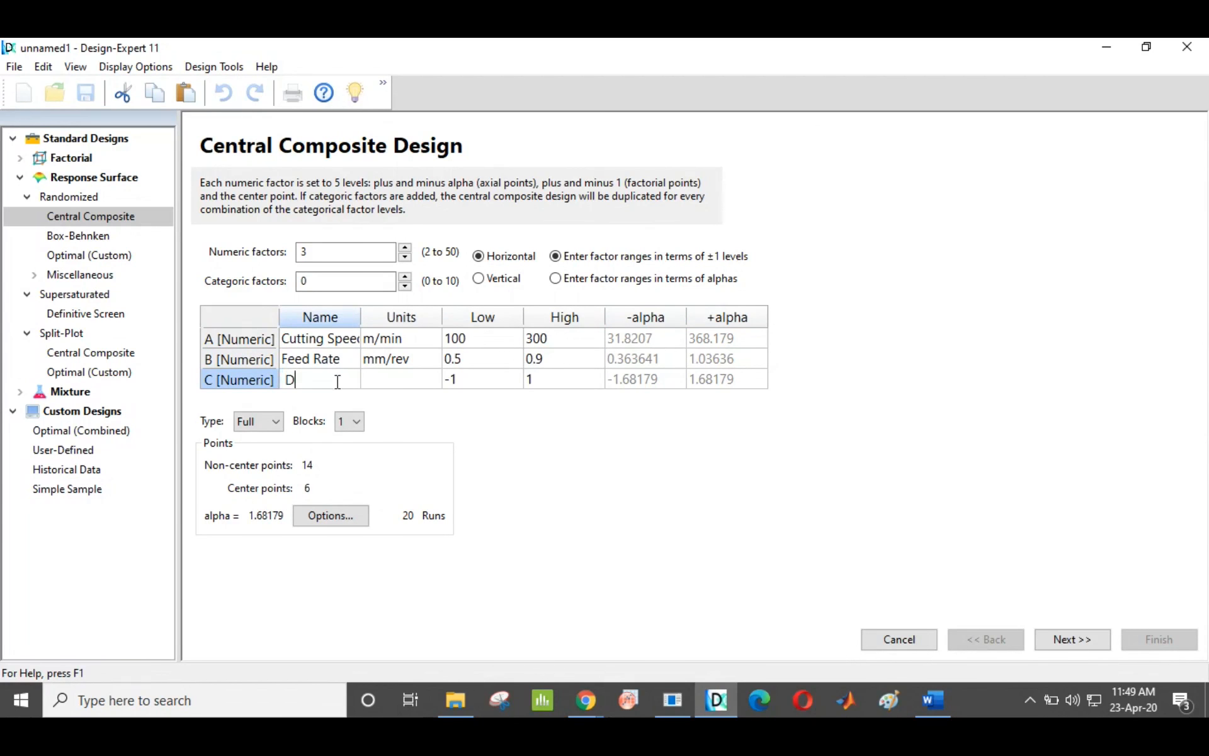
text(epth of cut)
key(Tab)
text(mm)
key(Tab)
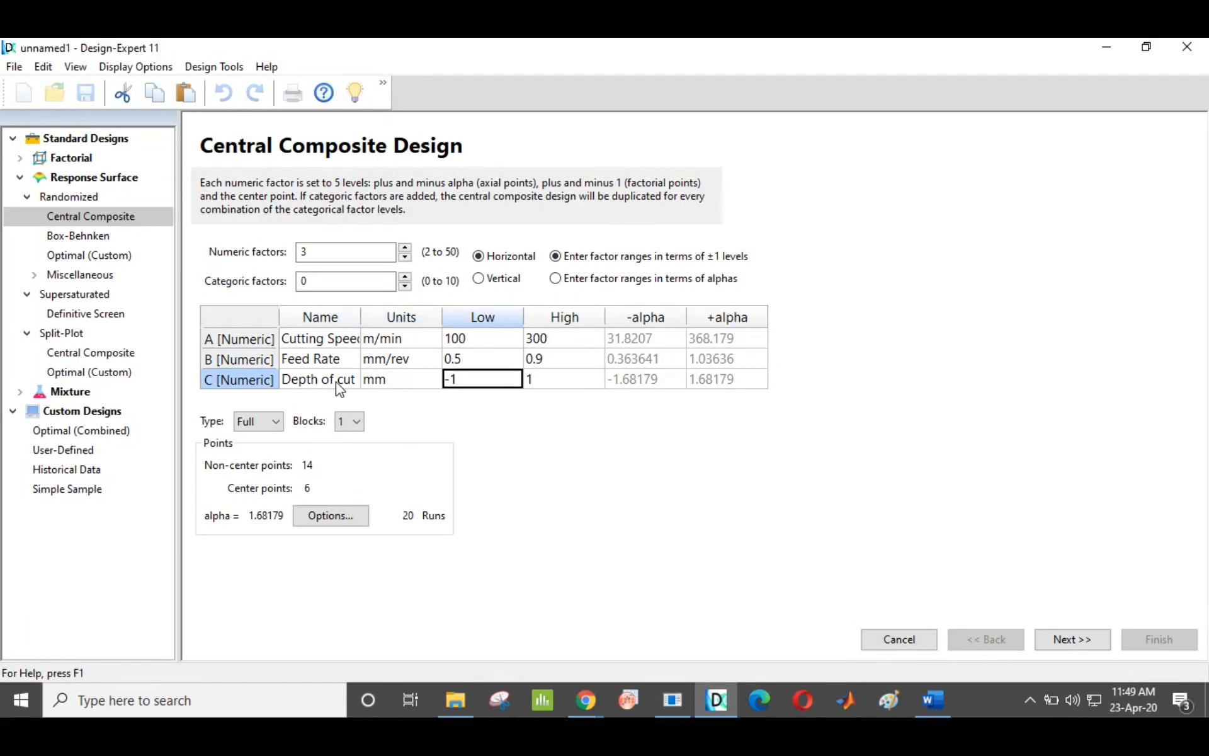
text(0.15)
key(Tab)
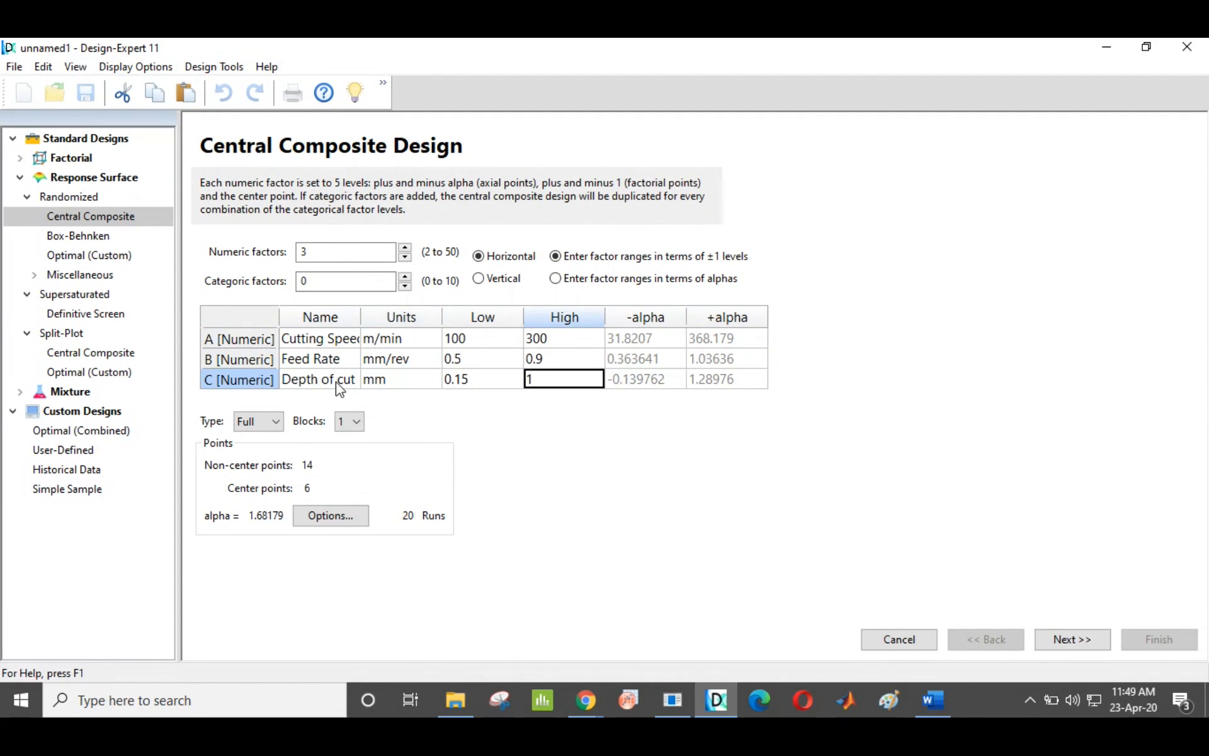
text(0.45)
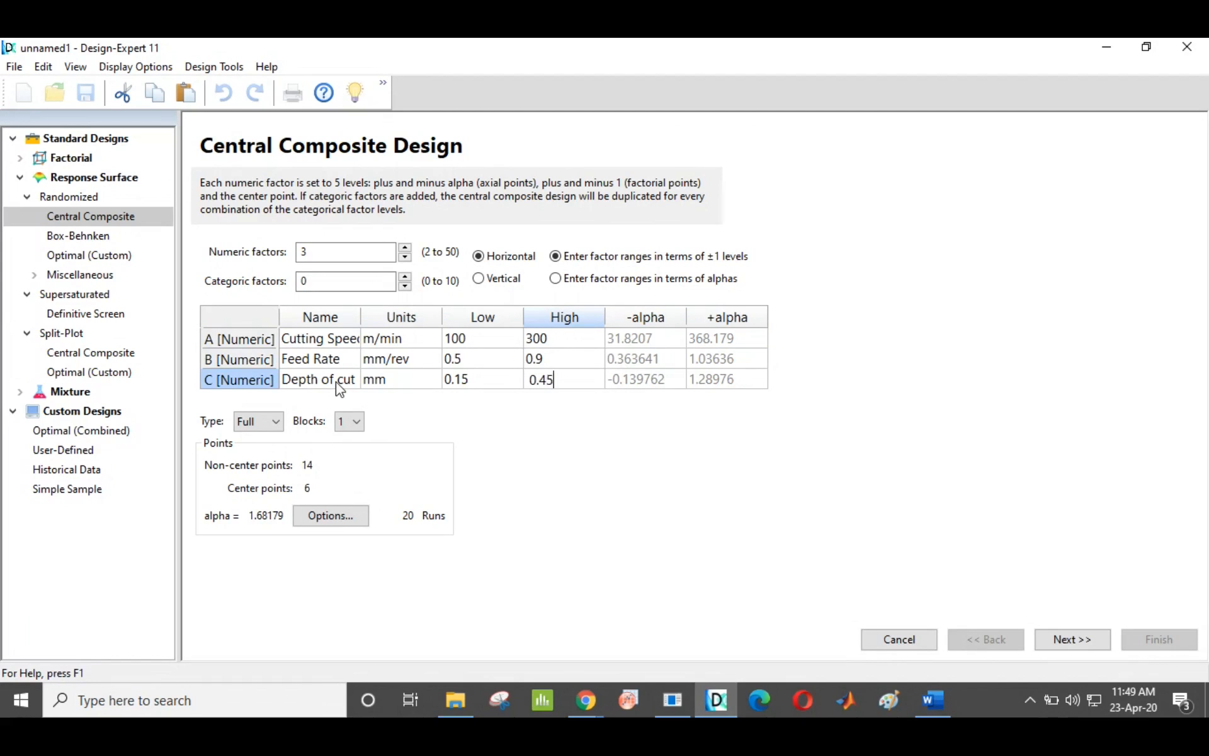
key(Tab)
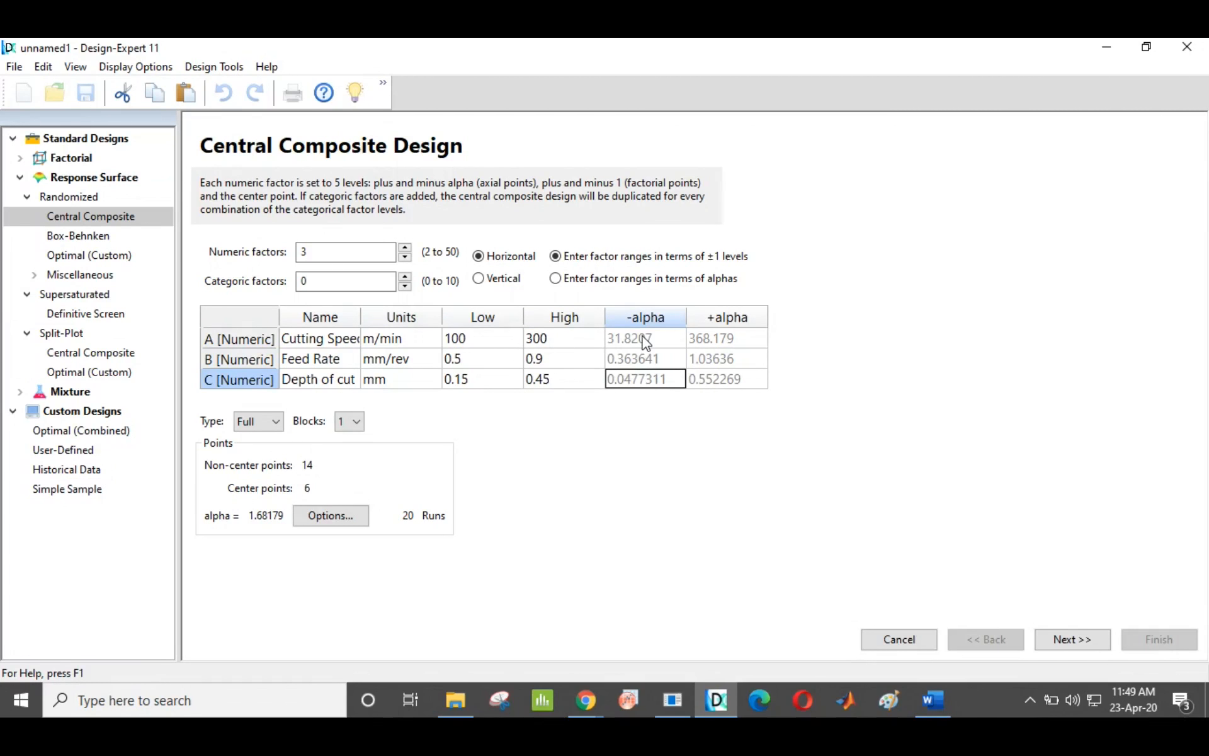
Examine the -alpha and +alpha levels of all three factors and compare cutting speed's low level with its -alpha level
drag(643, 340, 724, 391)
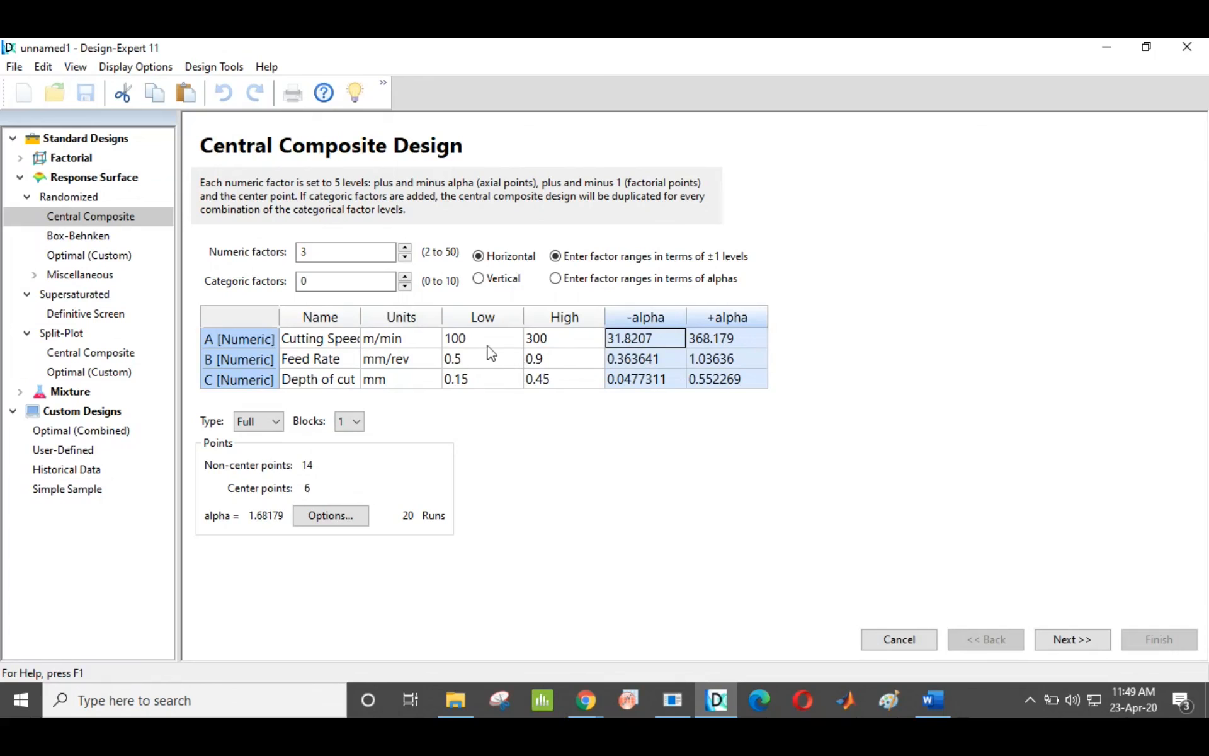
click(468, 343)
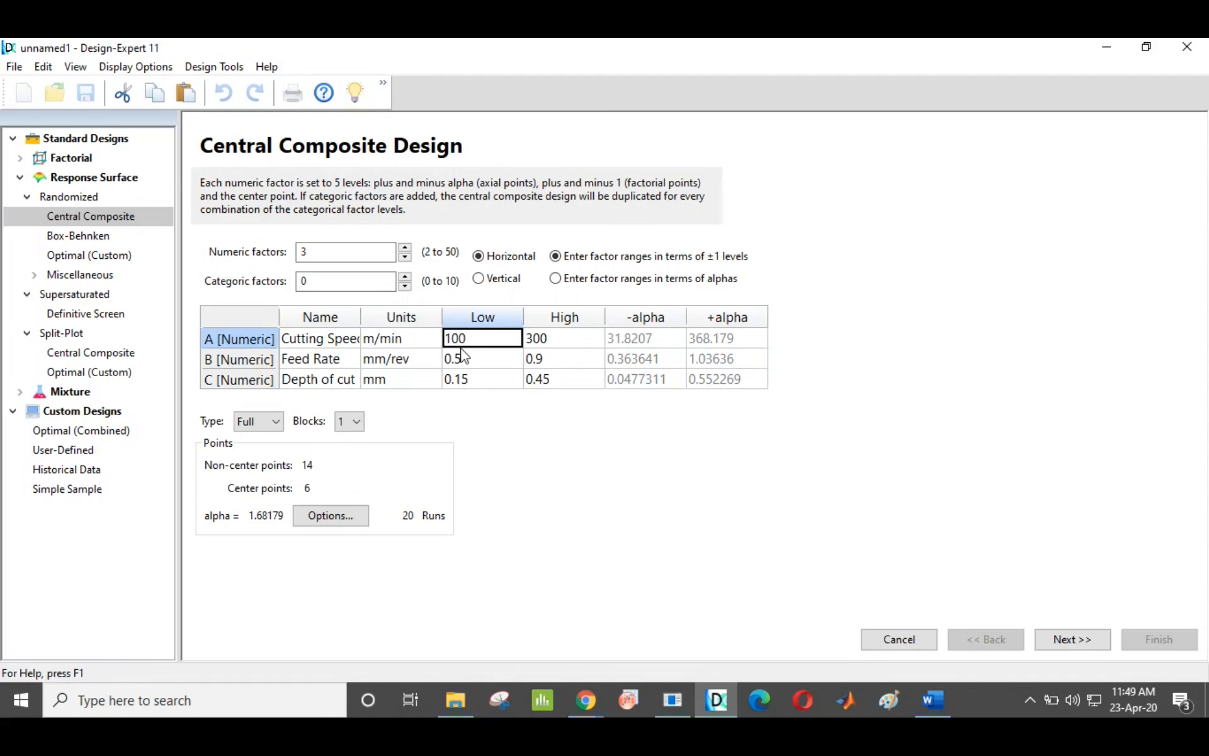
click(658, 340)
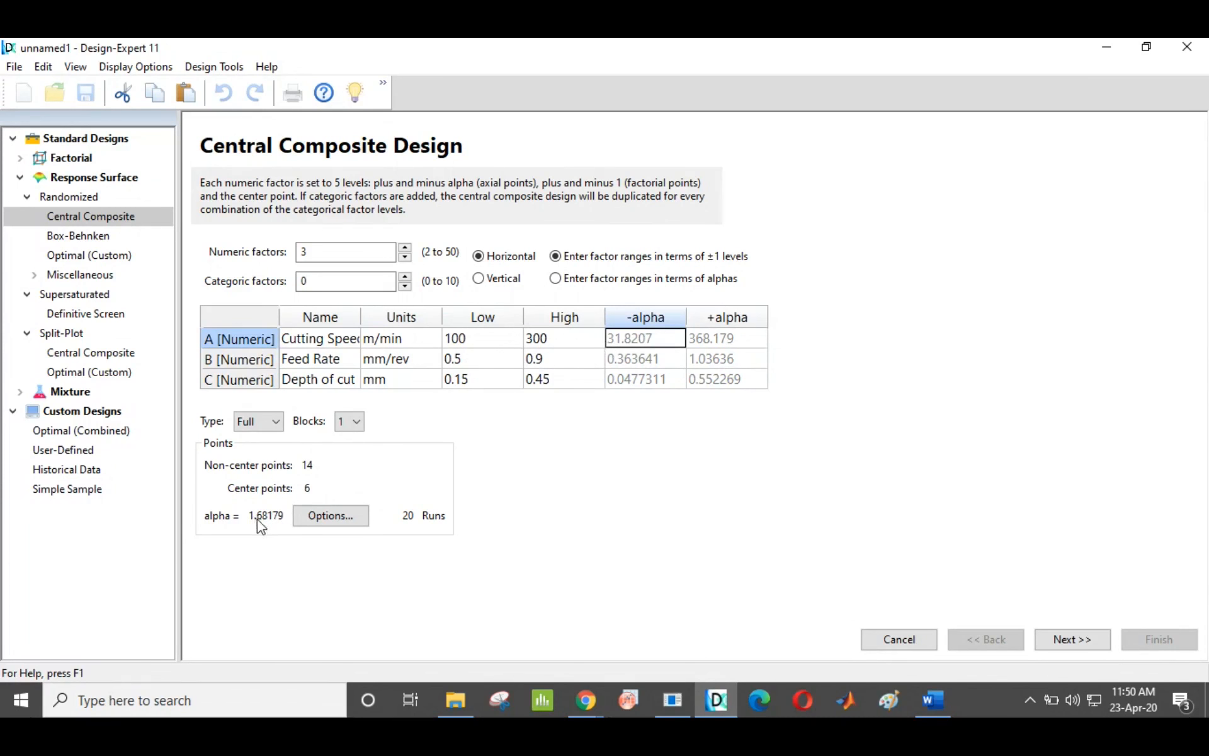
Open the central composite design options and review the replicates of the factorial and axial points
click(338, 523)
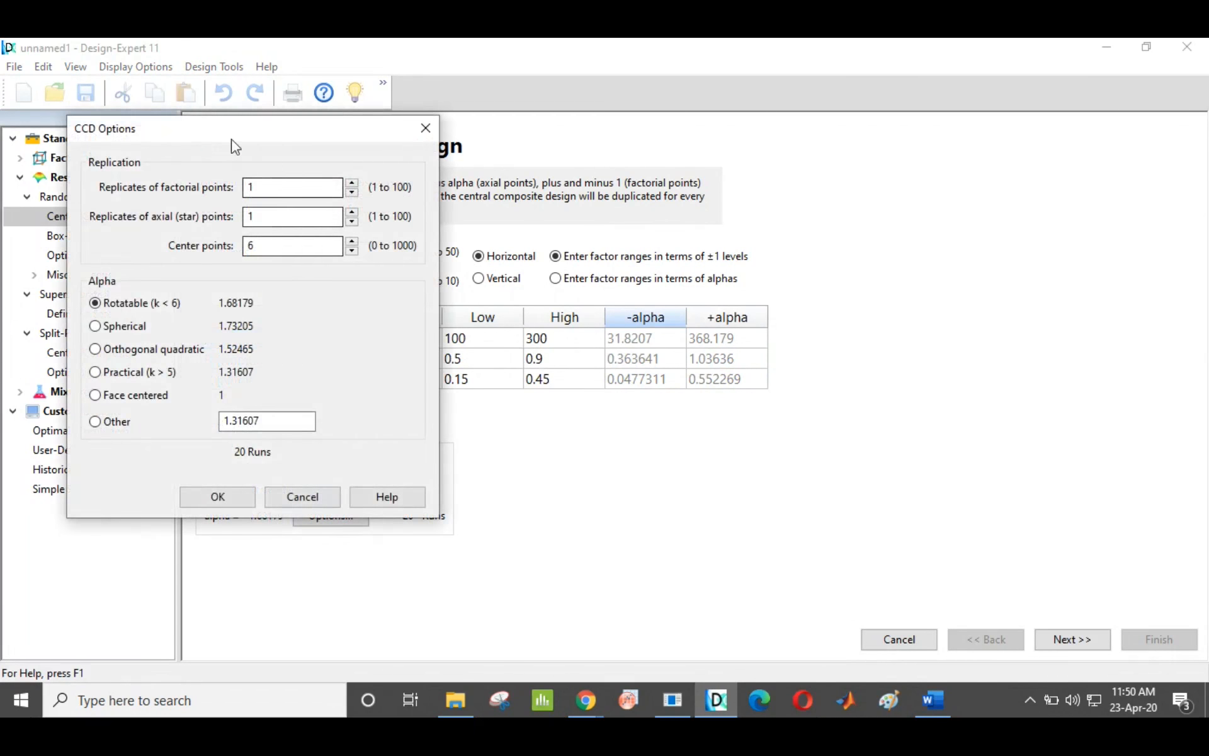
drag(233, 127, 616, 155)
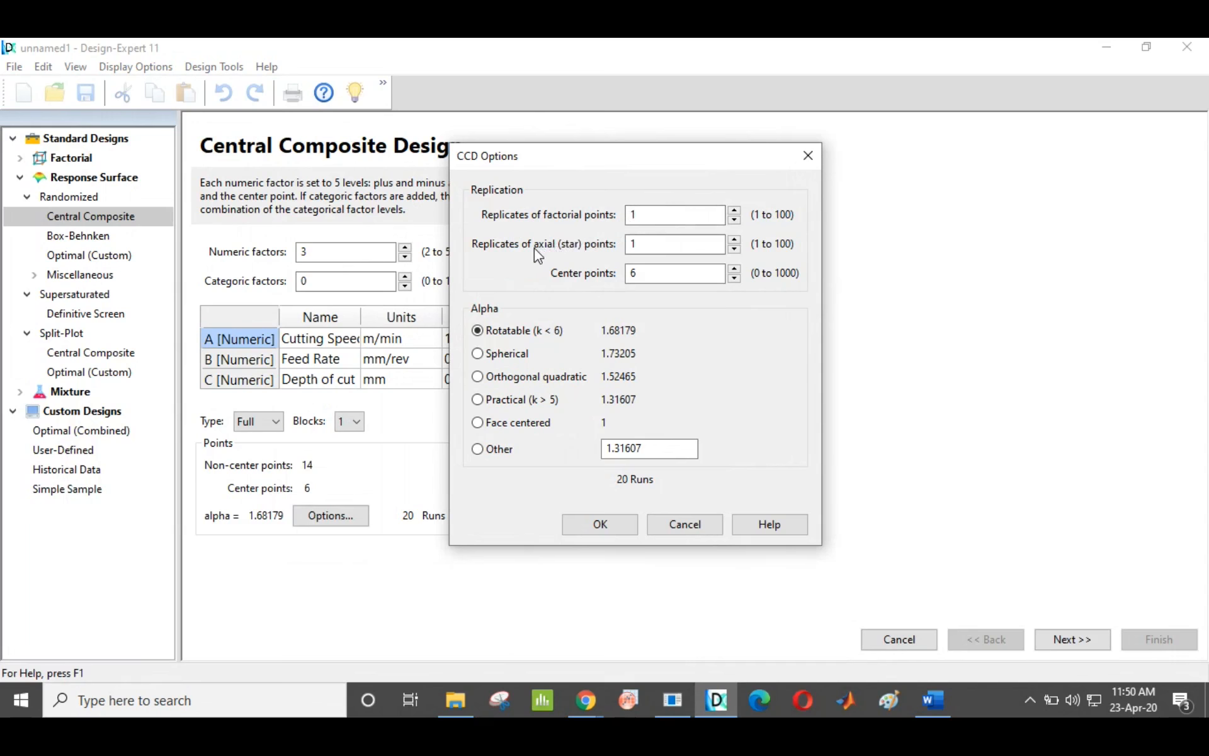
drag(656, 244, 614, 203)
click(645, 217)
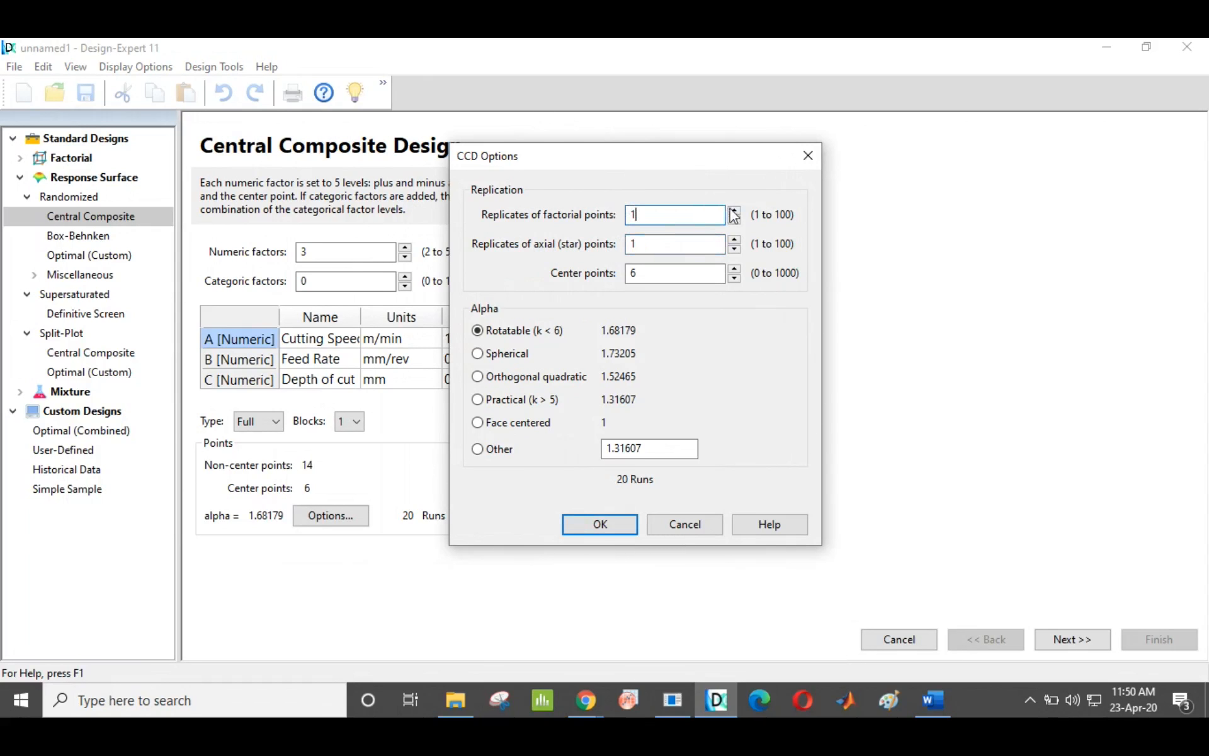
click(669, 243)
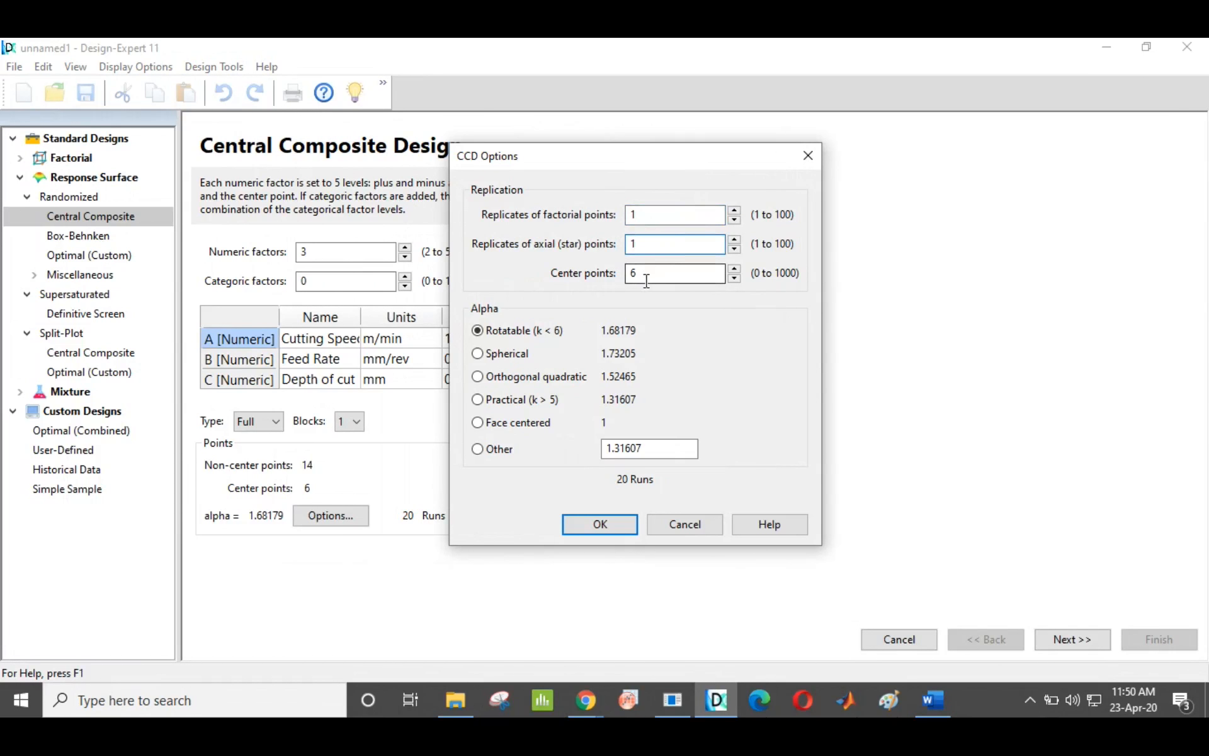
Try higher numbers of center points, restore the value to 6 and accept the design options
drag(648, 280, 564, 270)
click(650, 269)
click(734, 269)
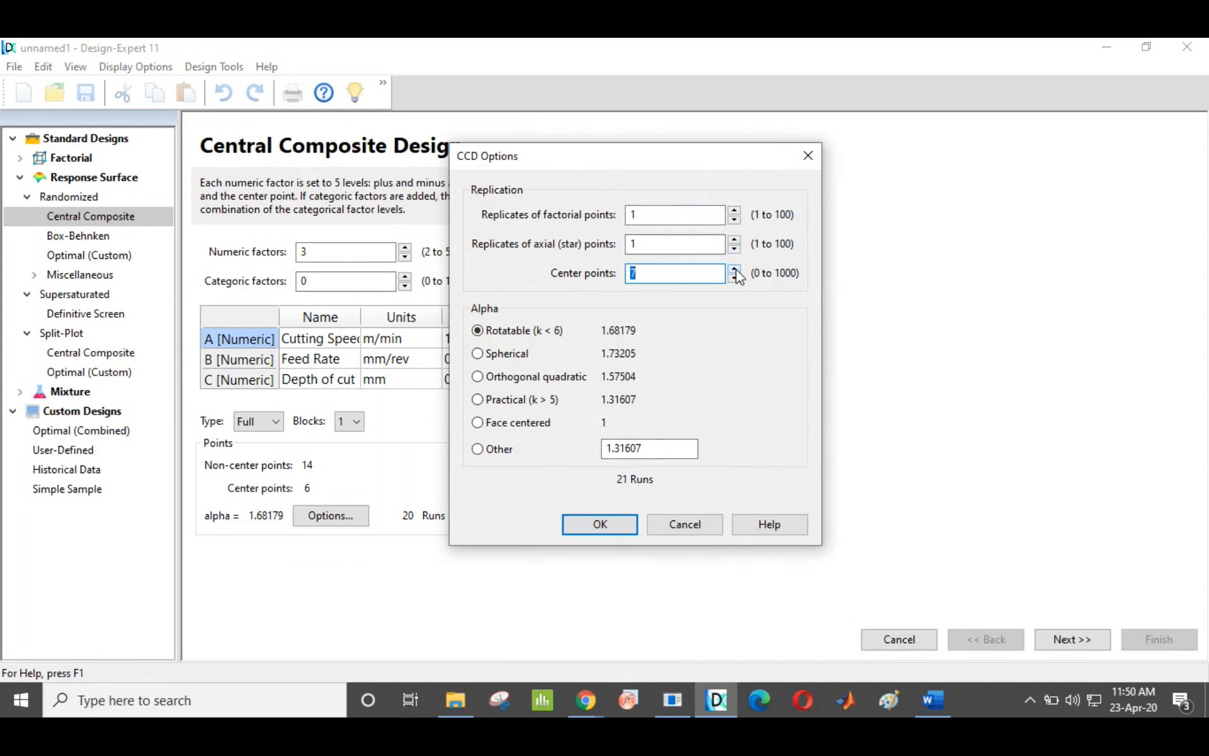
click(735, 269)
click(735, 269)
click(734, 269)
click(734, 269)
click(734, 269)
click(734, 269)
click(735, 269)
text(6)
key(Return)
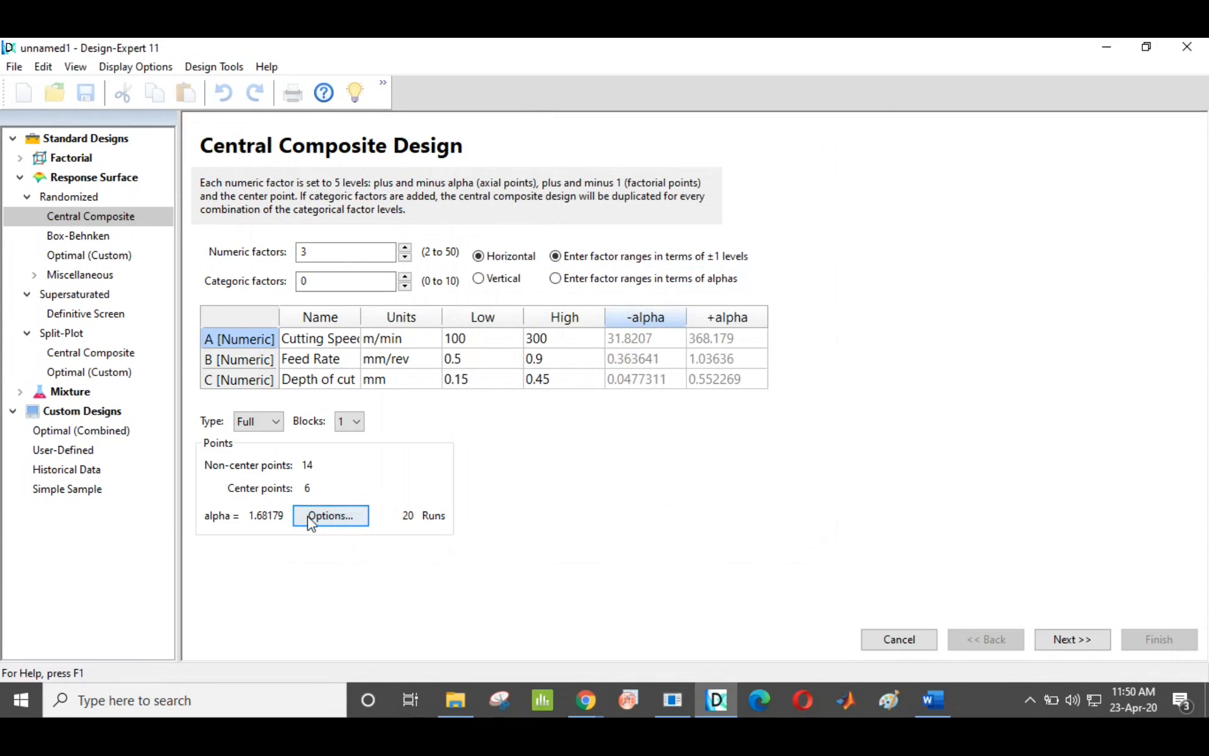
Set the design's alpha to Face centered and check the -alpha and +alpha levels of all three factors
click(310, 522)
click(299, 244)
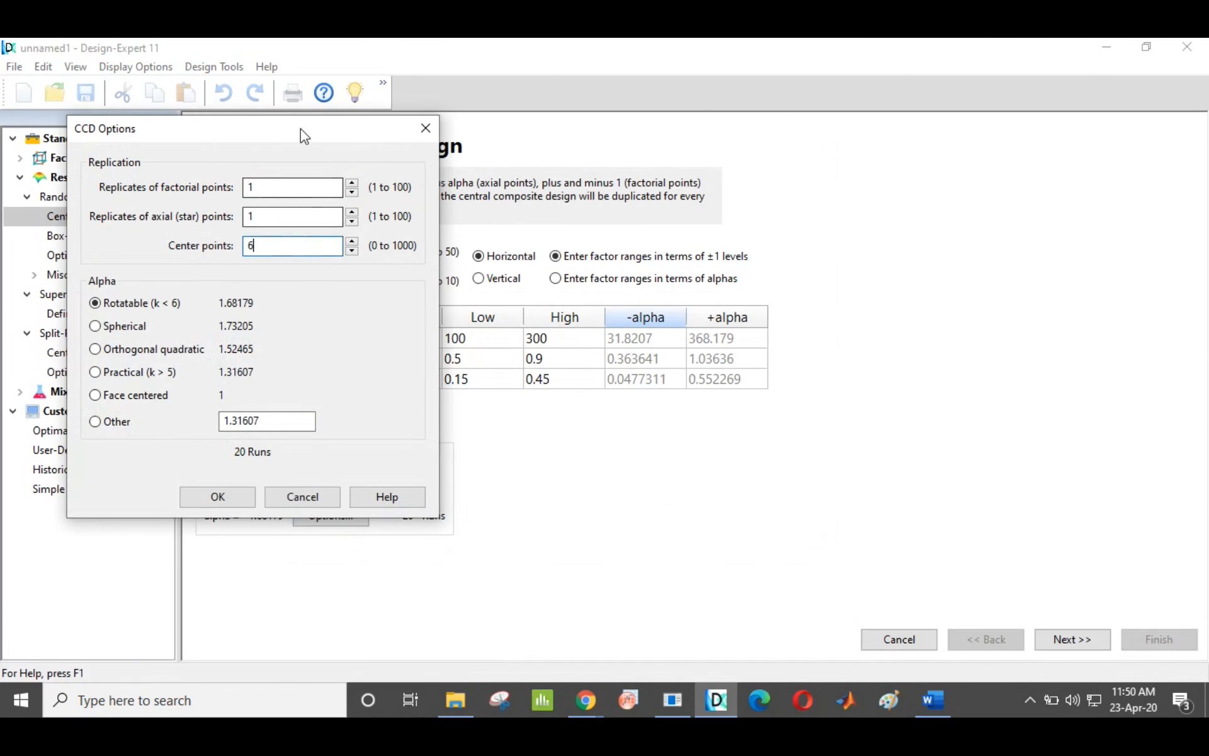
drag(300, 129, 787, 128)
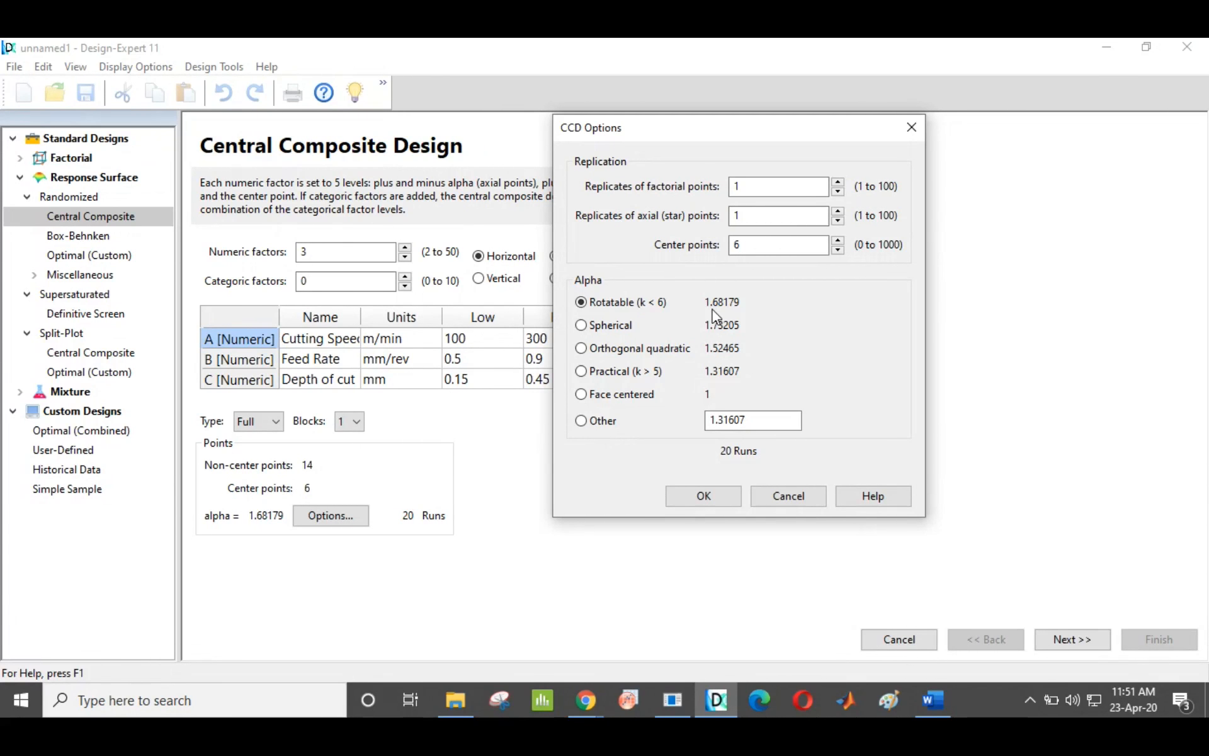
click(582, 394)
click(716, 497)
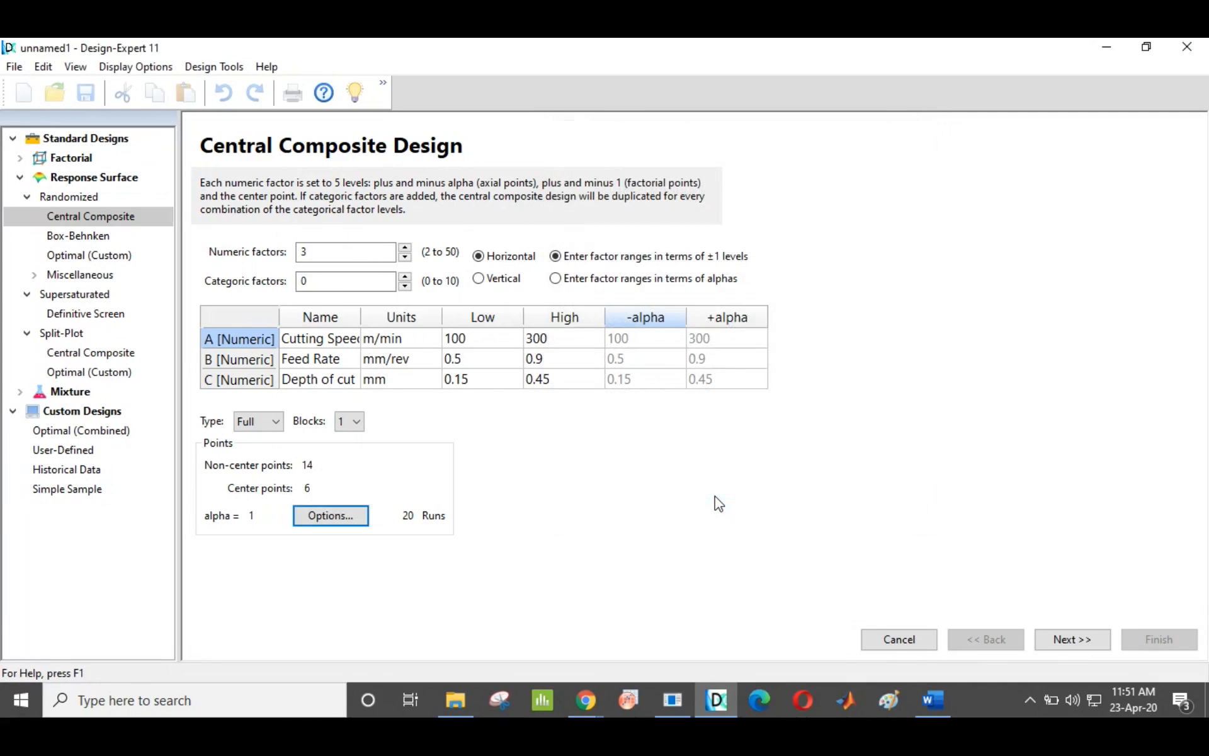
drag(633, 348, 715, 394)
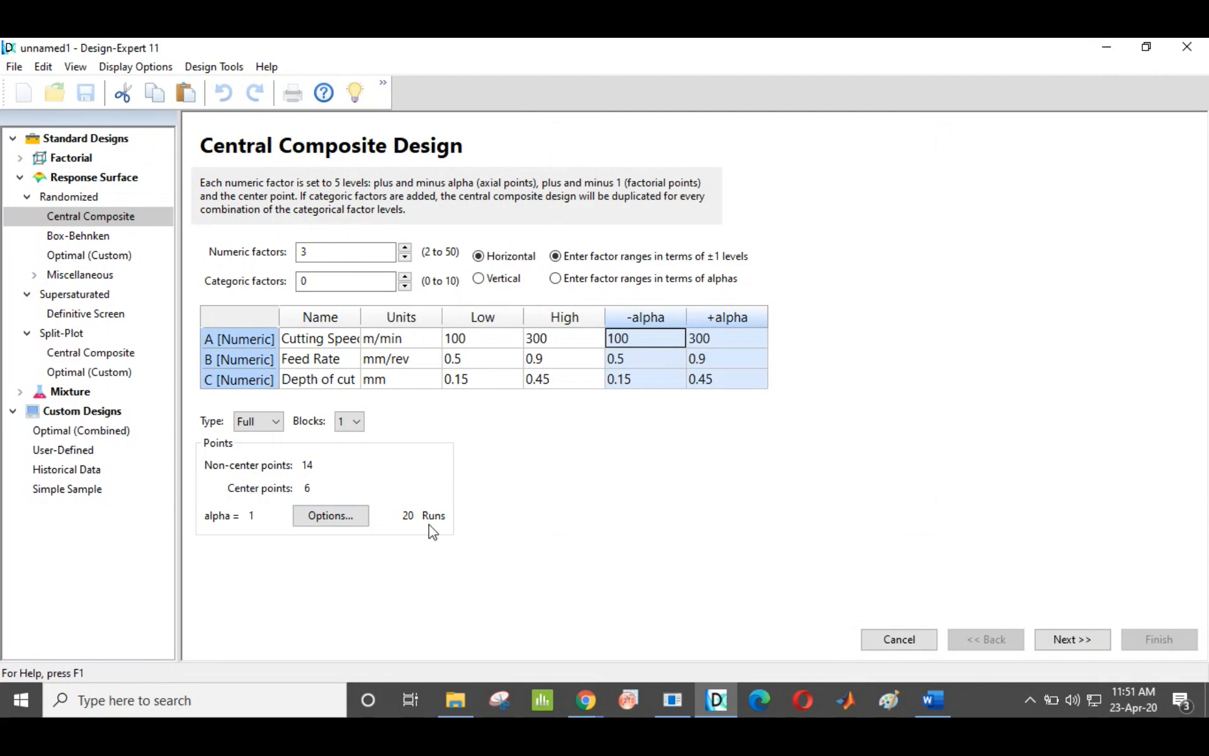
Set the number of responses to 3 and define the first as Flank wear in mm
click(1086, 649)
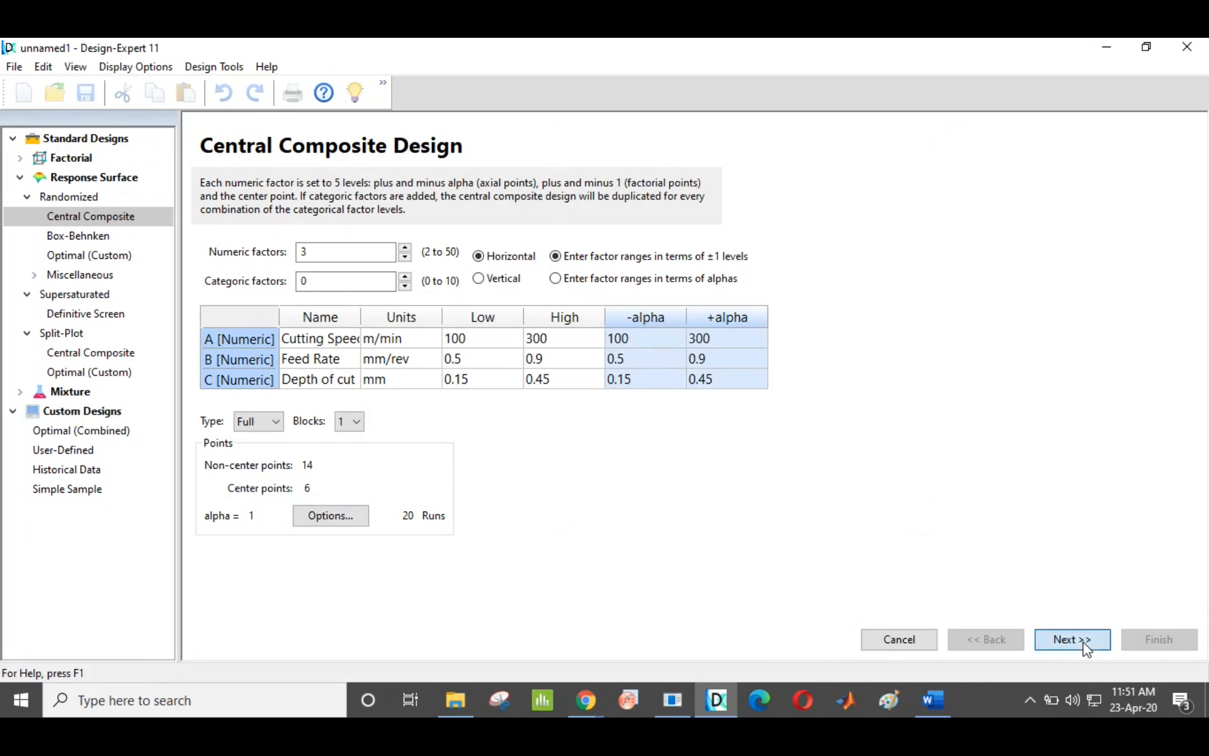
click(378, 181)
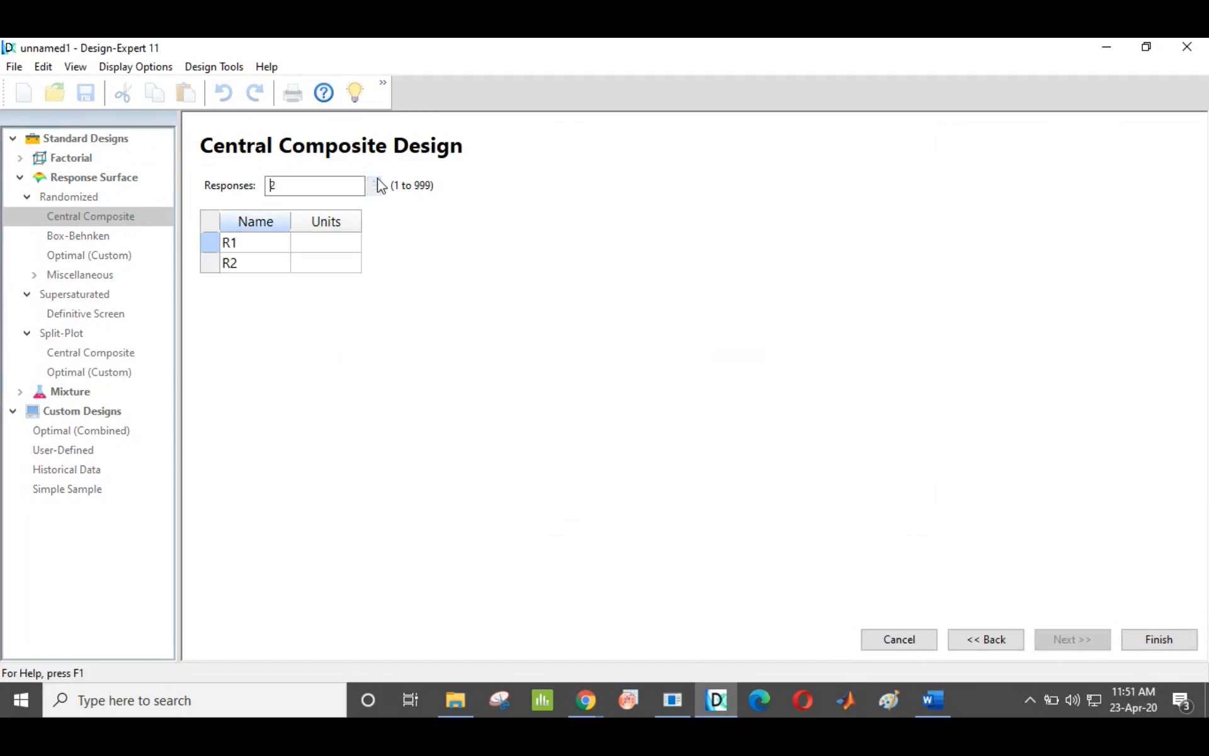
click(374, 181)
click(281, 241)
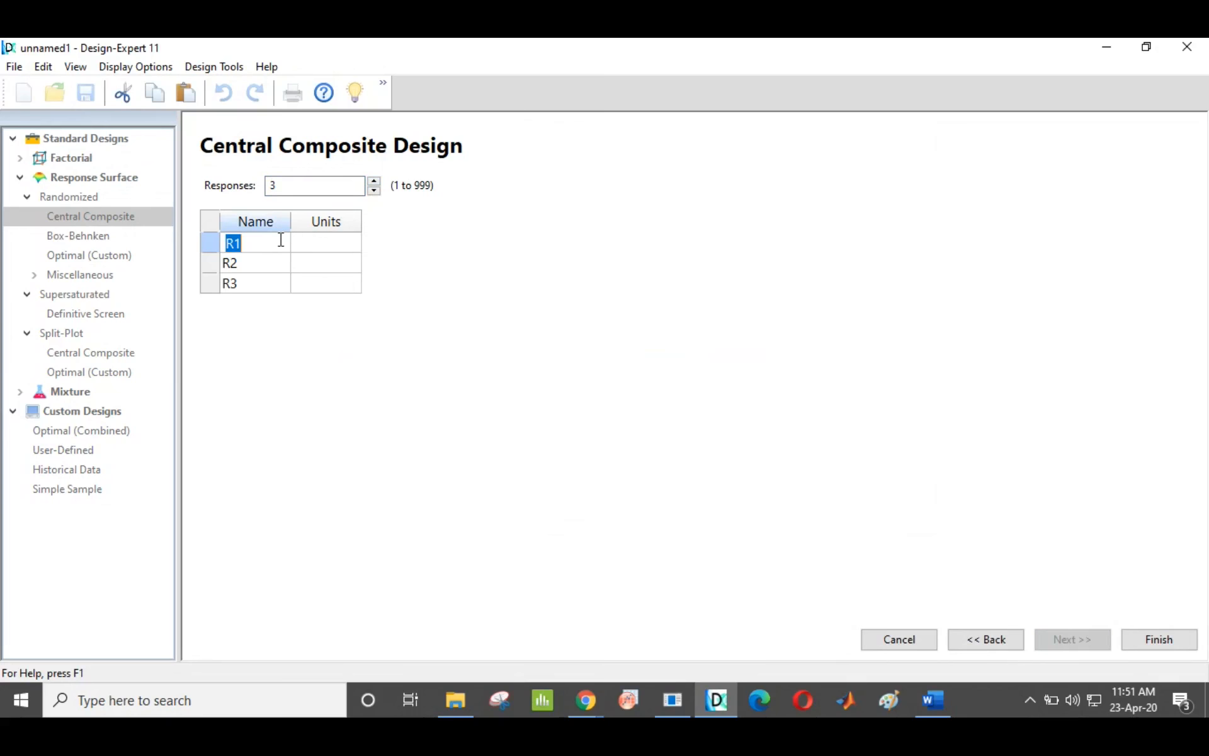
text(Flank wear)
key(Tab)
text(mm)
key(Tab)
Define the second response as Surface roughness with microns as its unit
text(S)
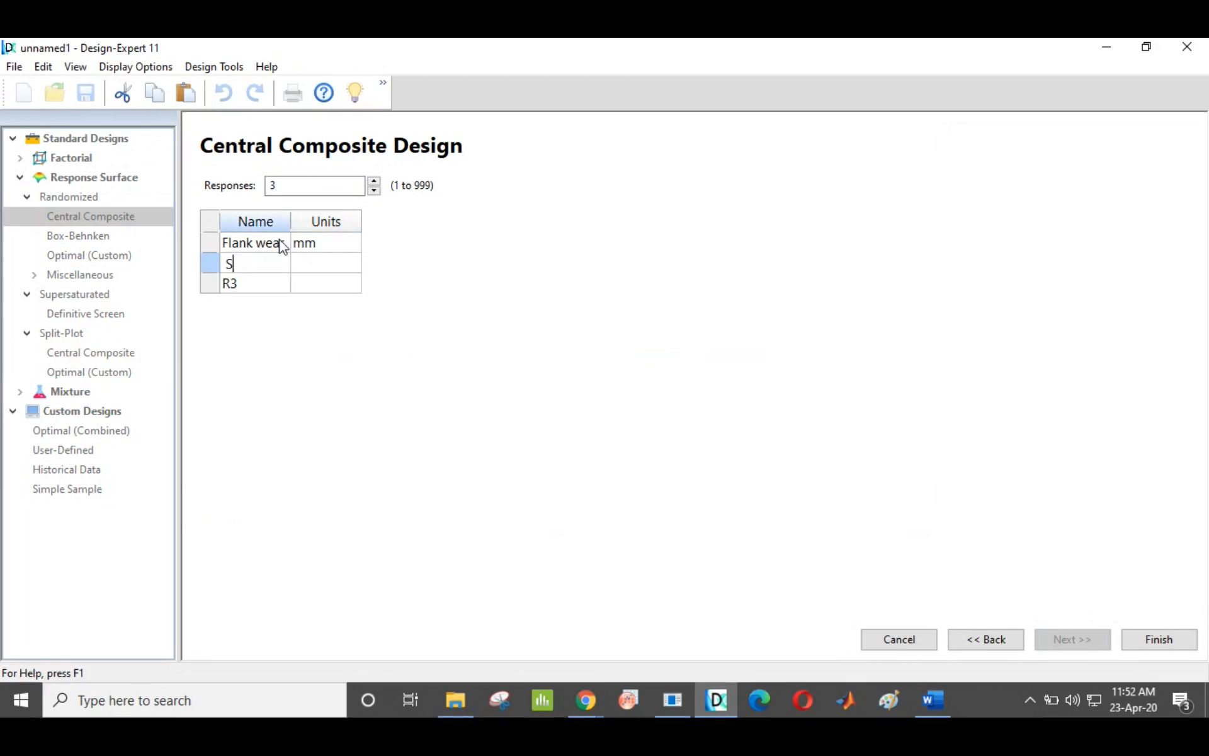
text(urface roughness)
key(Tab)
text(mm/m)
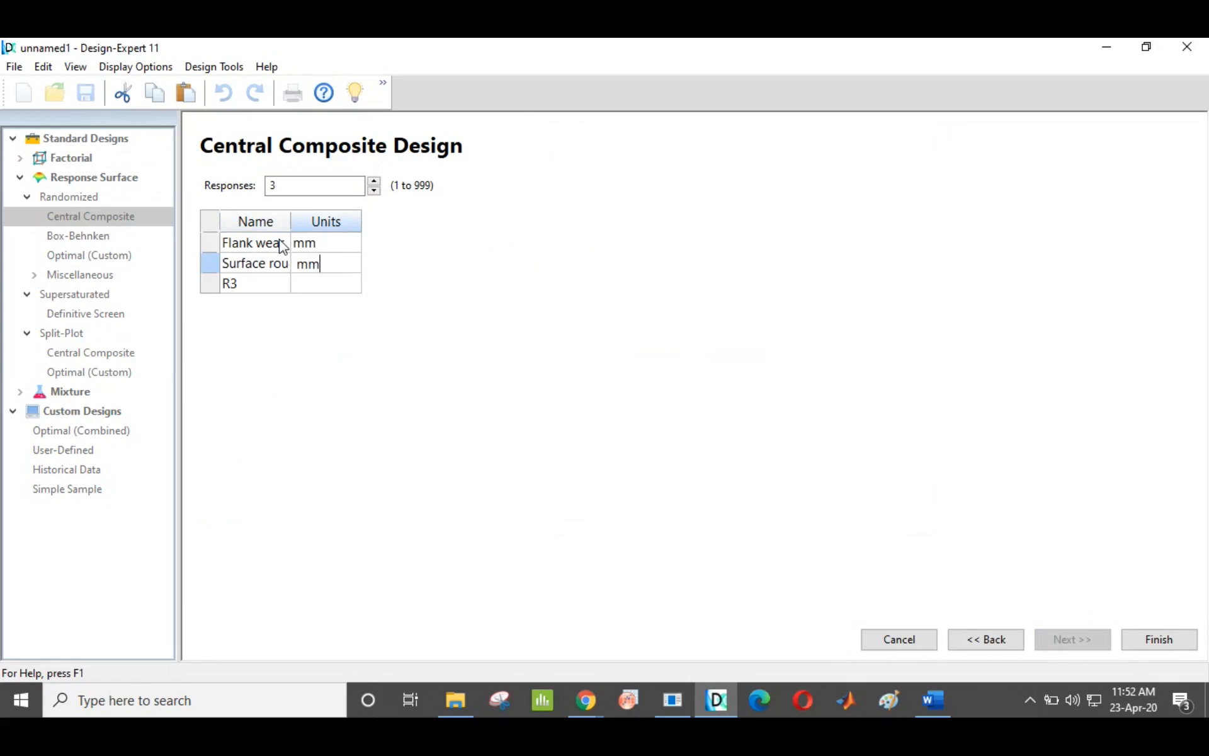
key(BackSpace)
key(BackSpace)
key(BackSpace)
key(BackSpace)
text(microns)
key(Tab)
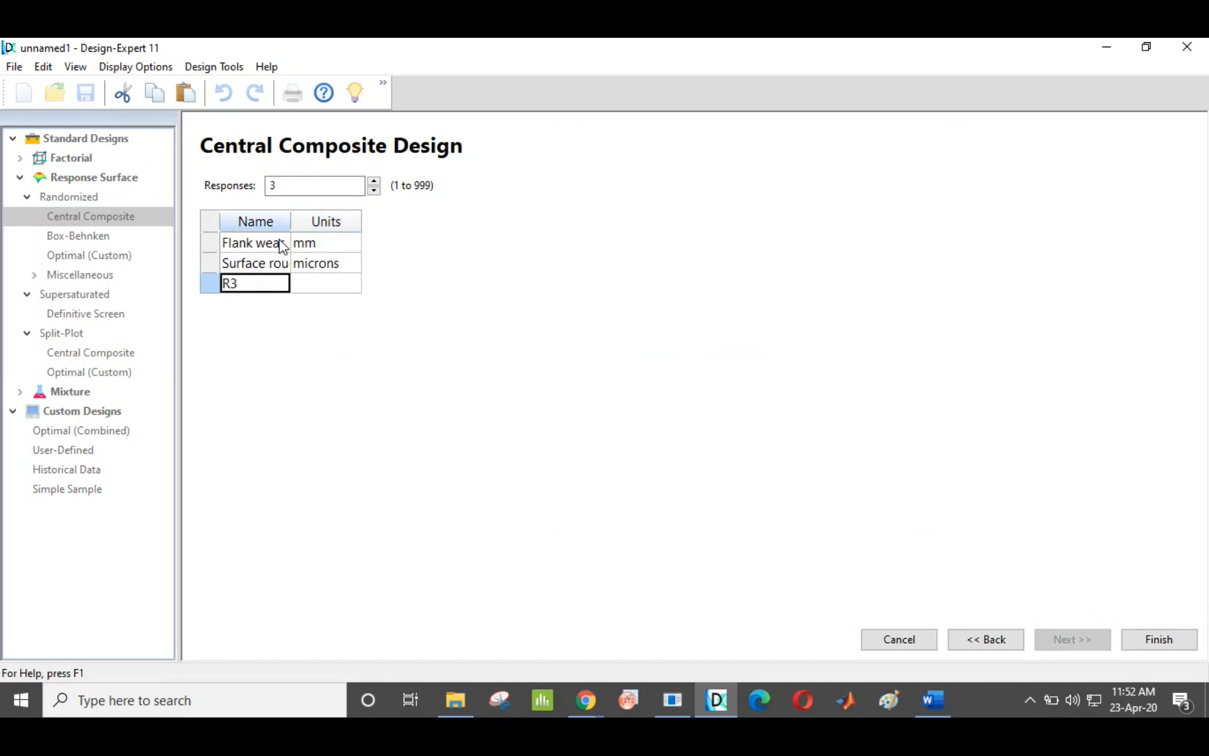
Define the third response as MRR in gm./min and generate the design
text(MRR)
key(Tab)
text(gm)
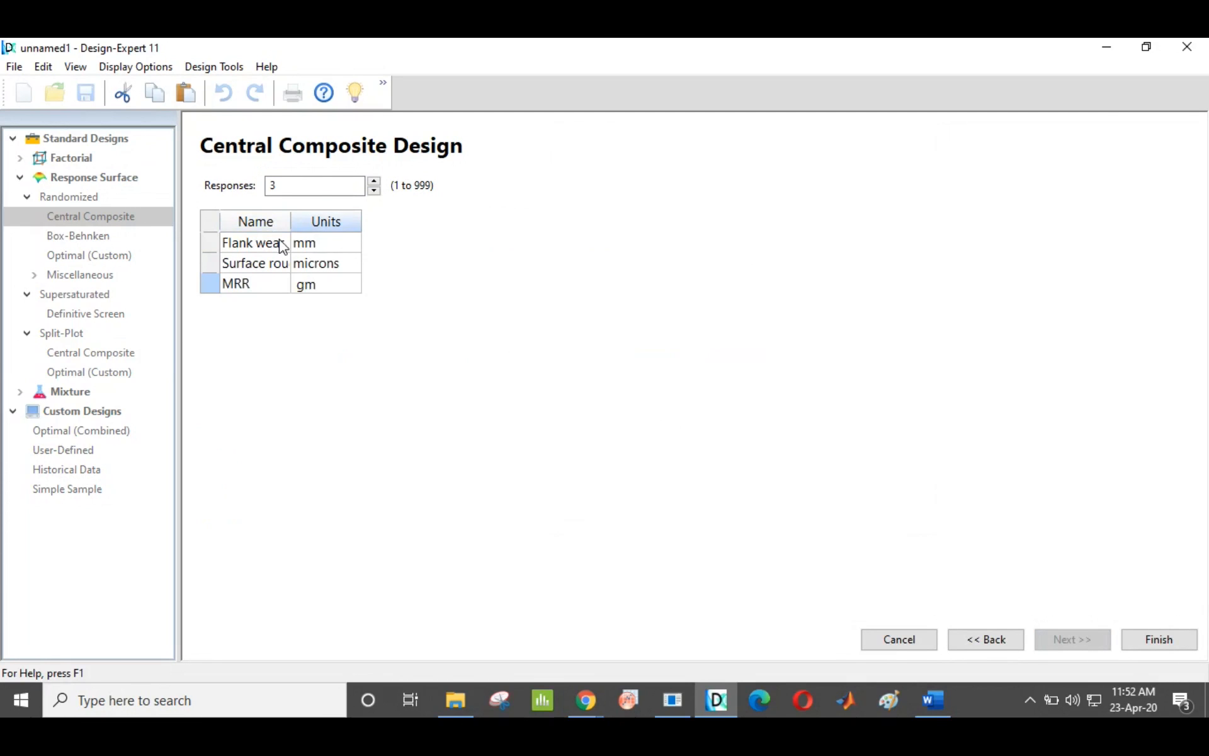
text(./min)
click(1181, 642)
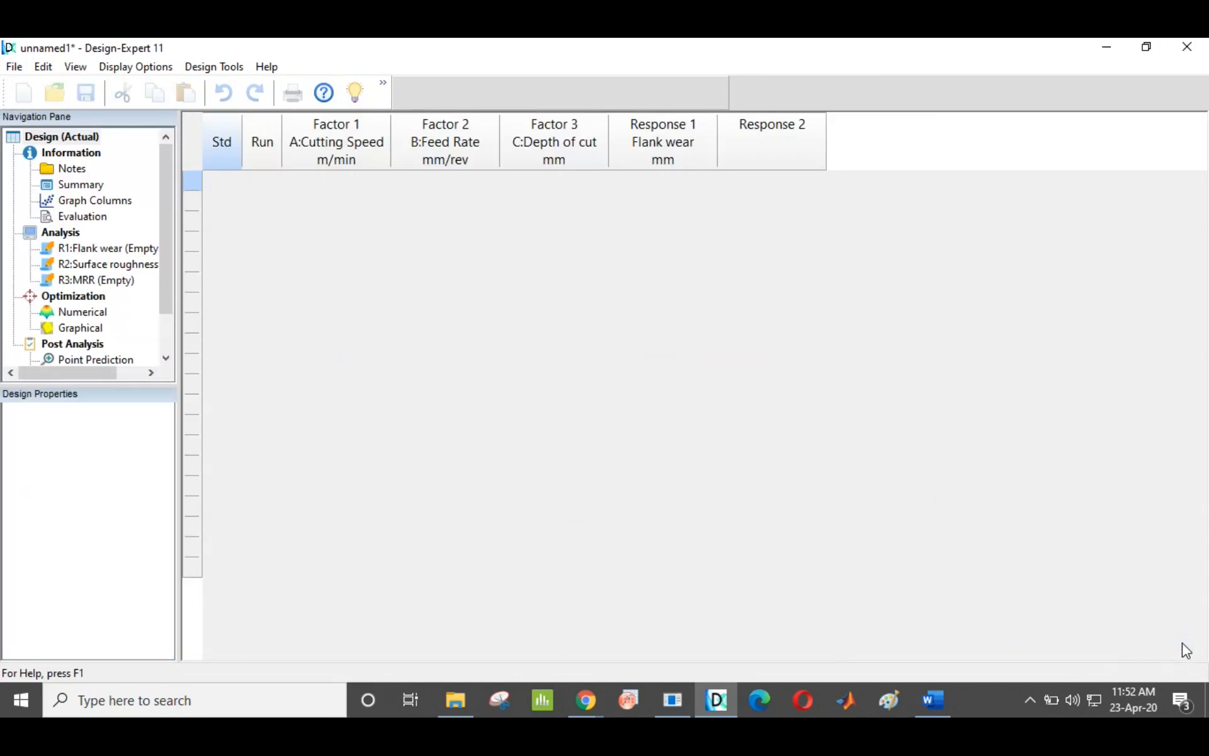
Examine the generated run table, its three empty response columns and the cutting speed settings
drag(345, 192, 882, 584)
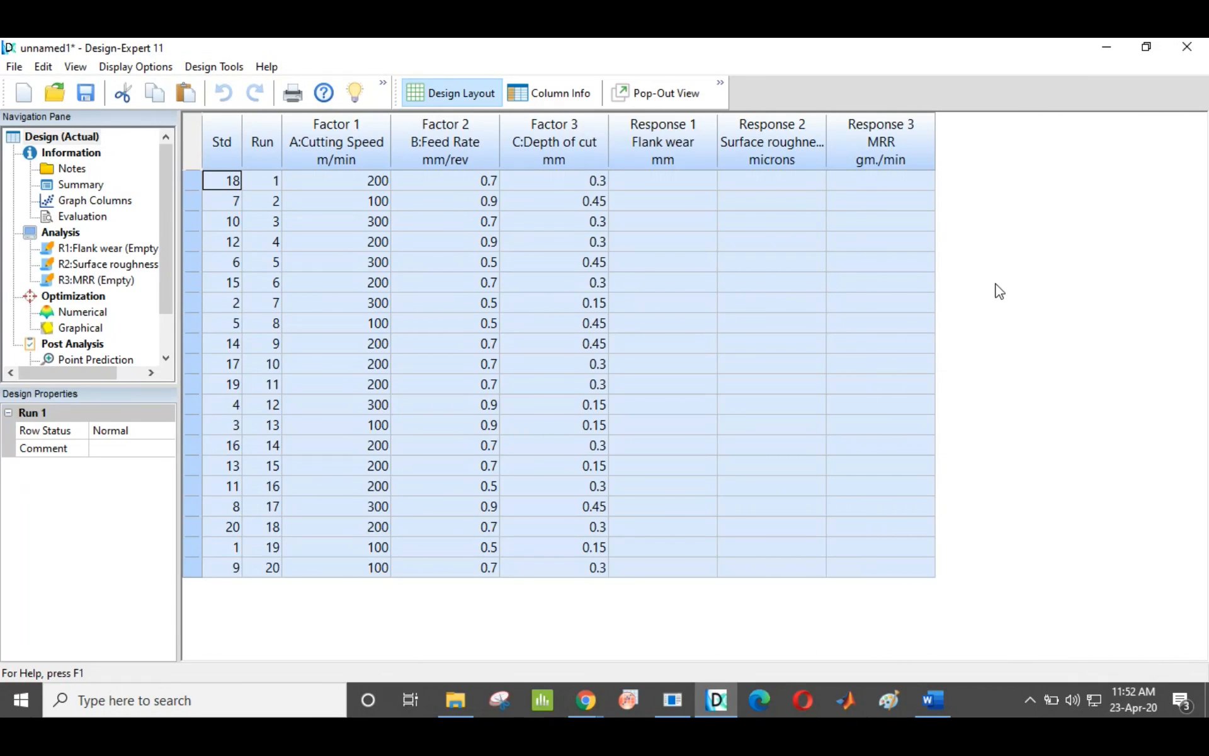
click(787, 262)
drag(664, 183, 906, 577)
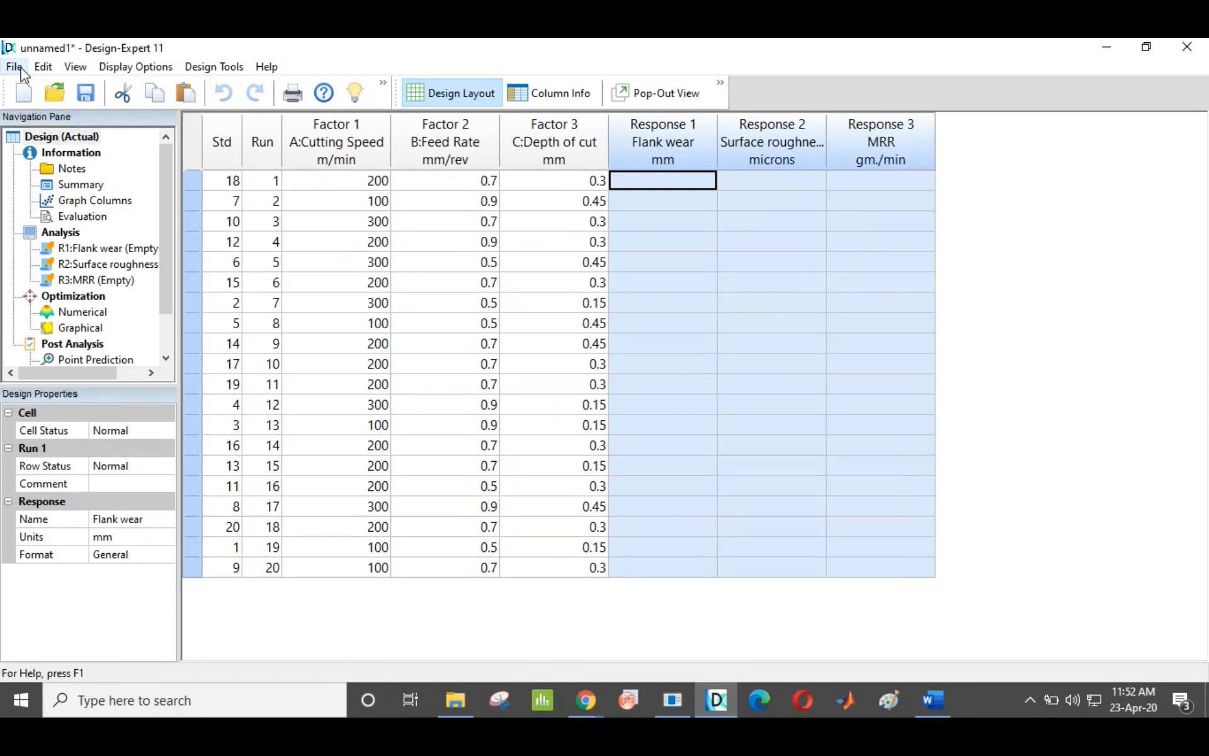
click(357, 144)
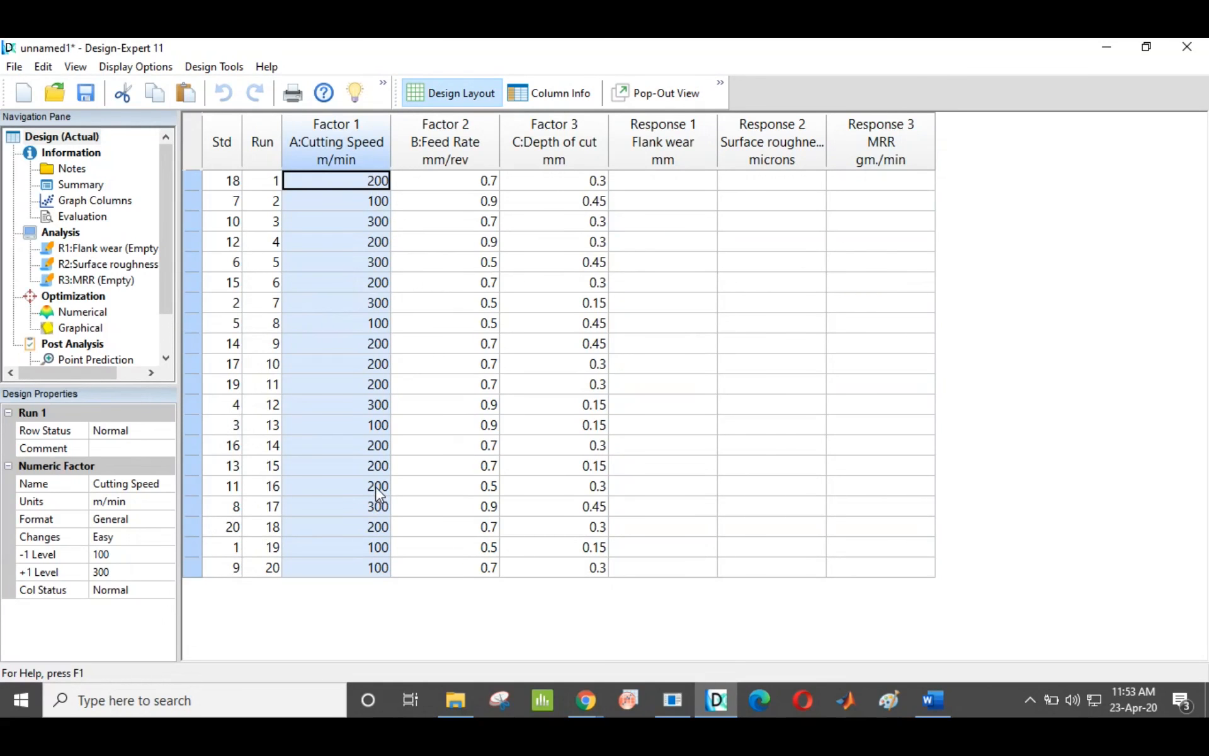
Compare the repeated center-point settings in runs 14, 11, 10, 6 and 1
click(194, 446)
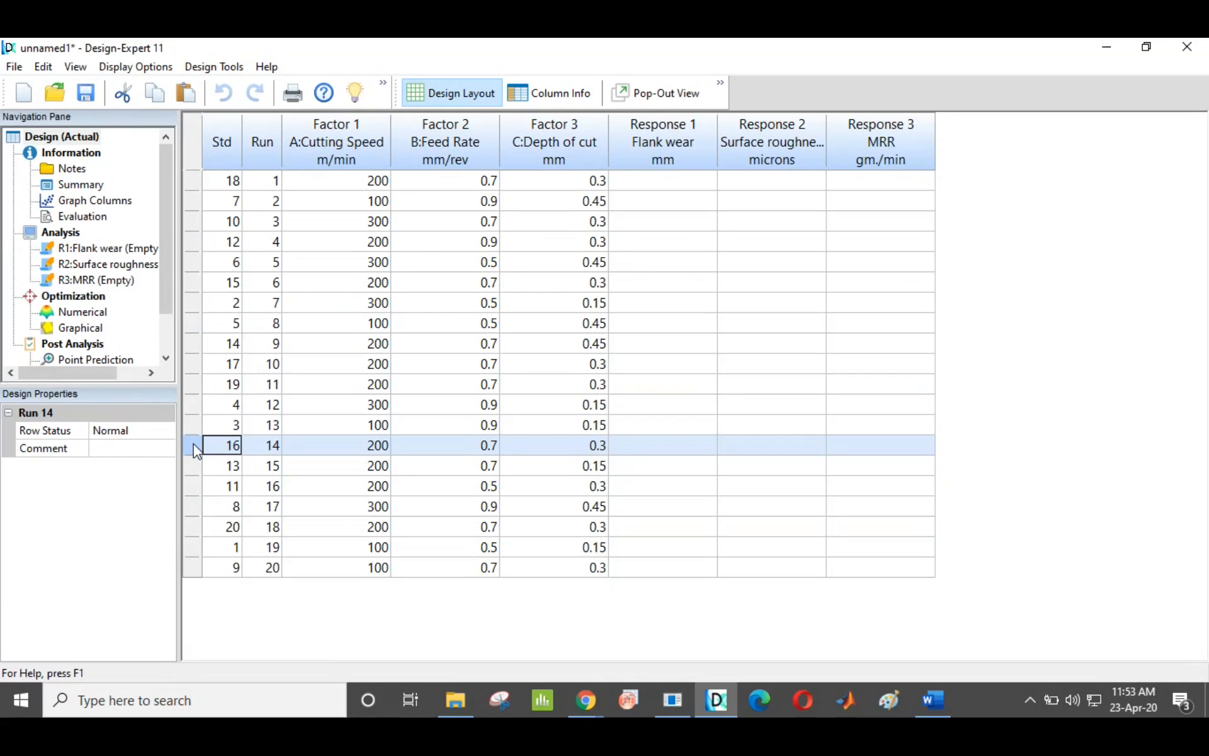
click(193, 386)
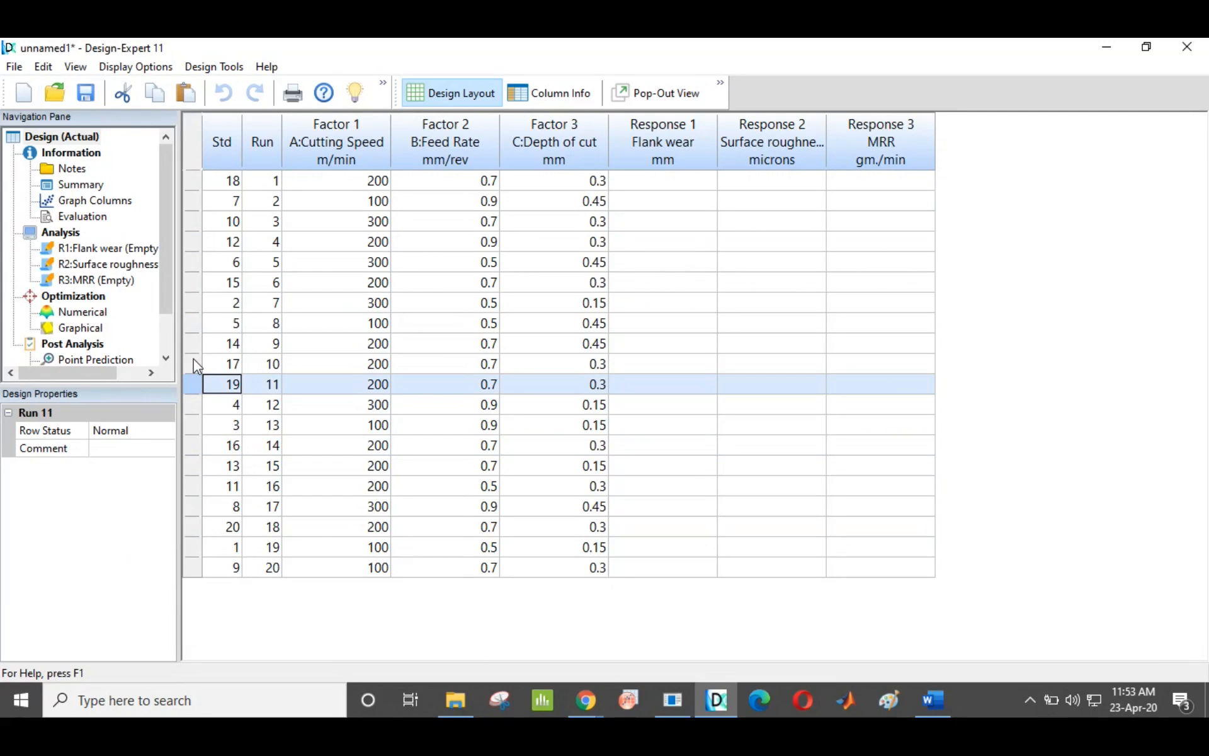
click(194, 363)
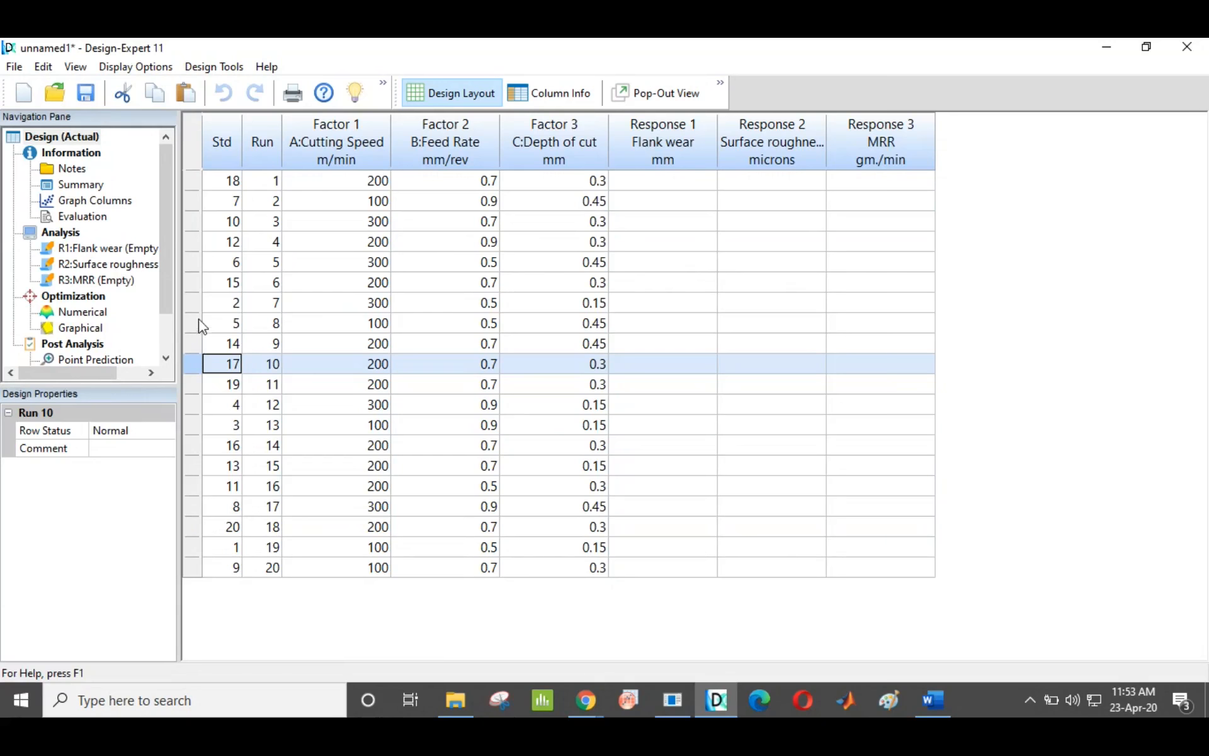
click(195, 282)
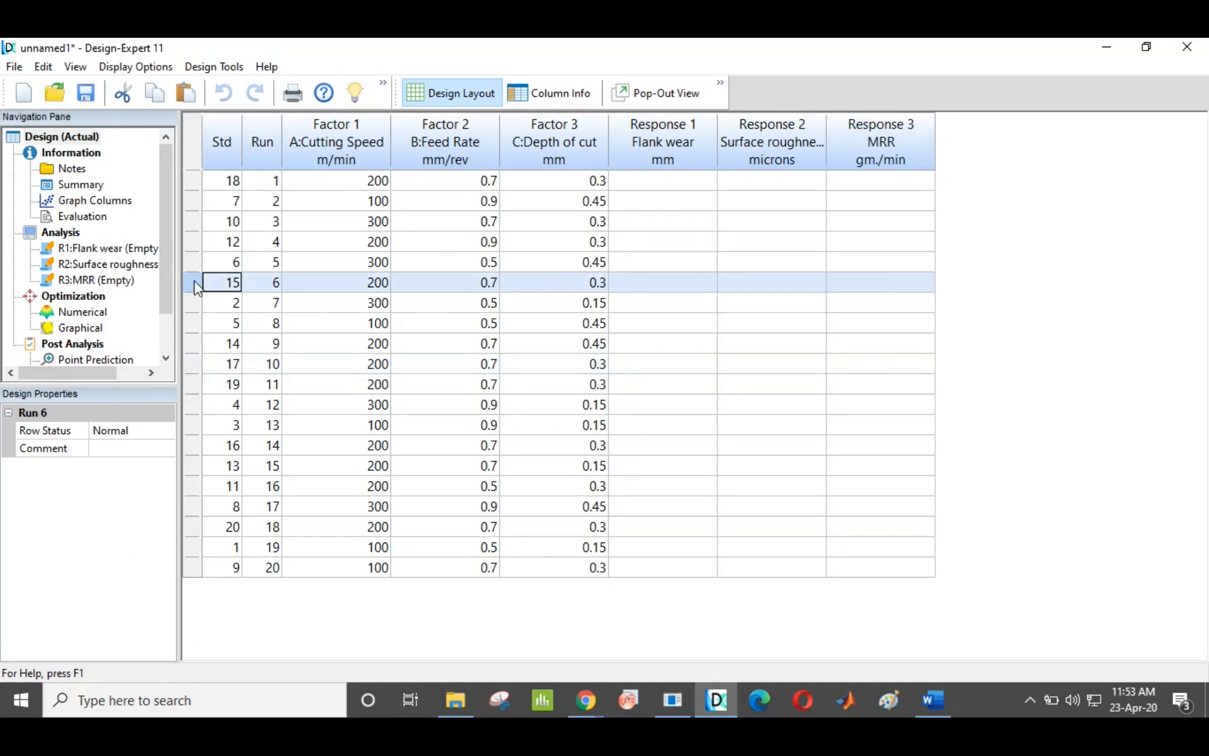
click(198, 181)
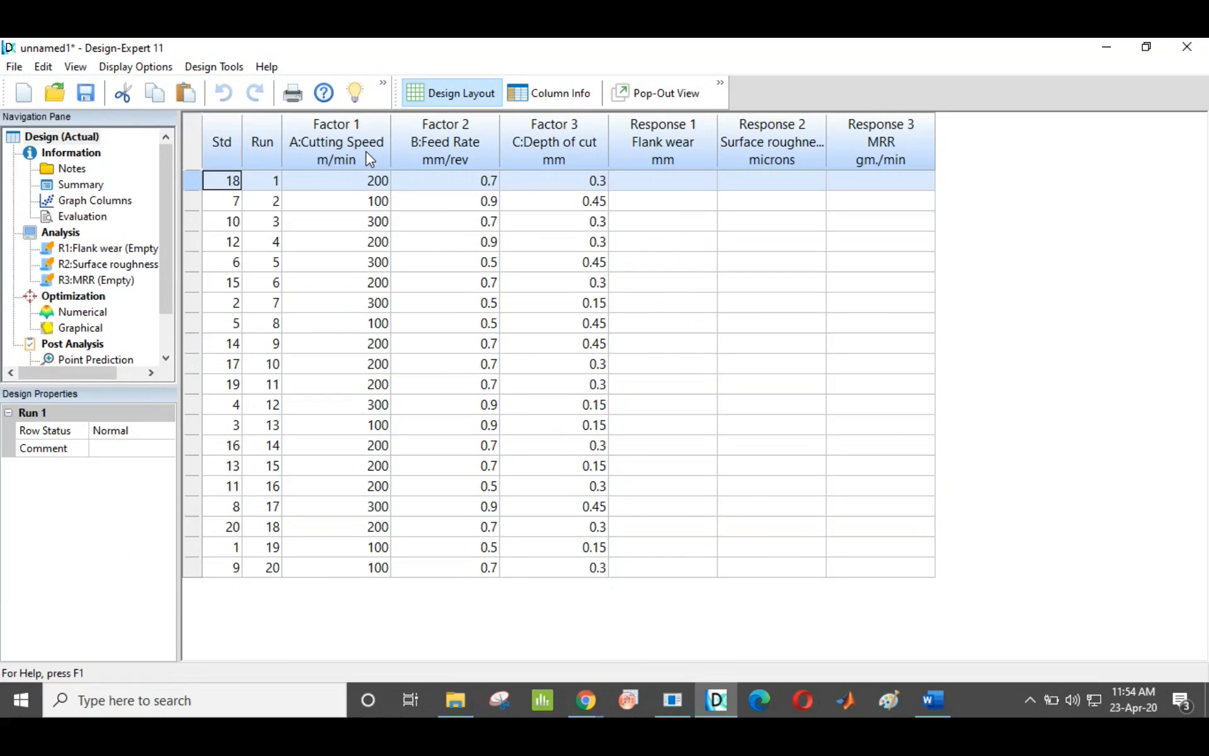
Start a new design that reuses the current factors and responses, without saving the existing design
click(14, 67)
click(29, 85)
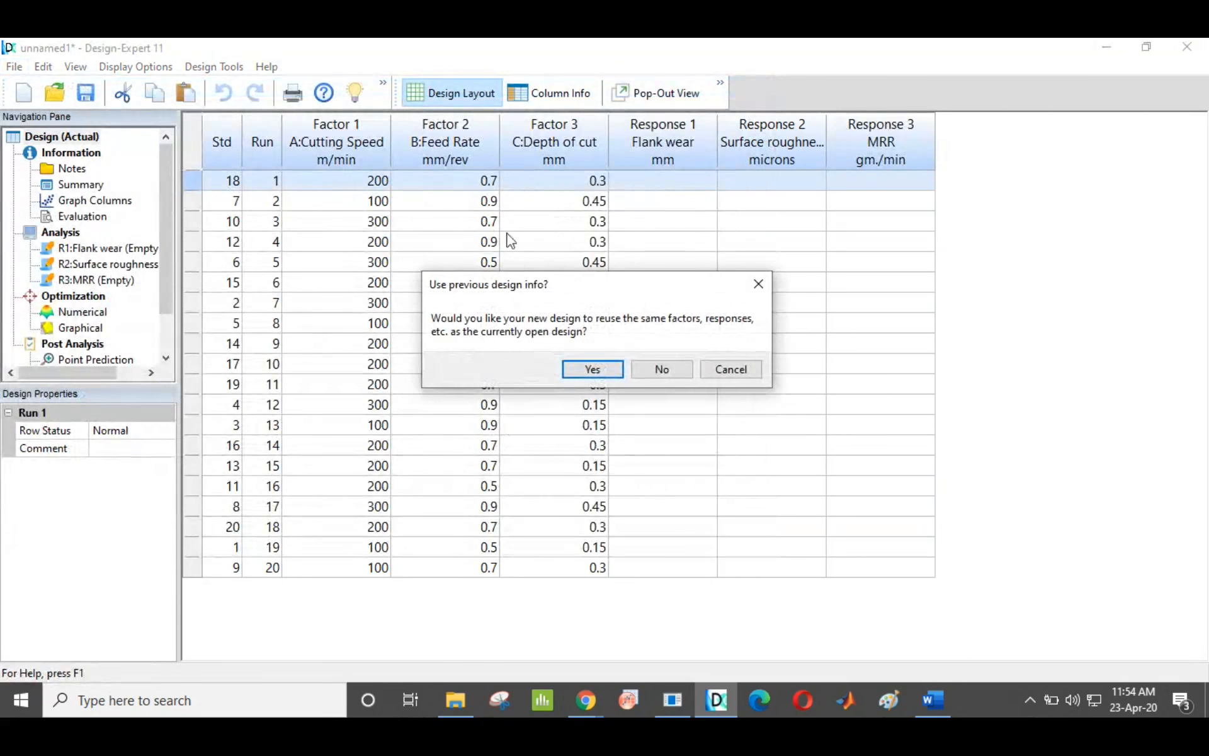
click(599, 372)
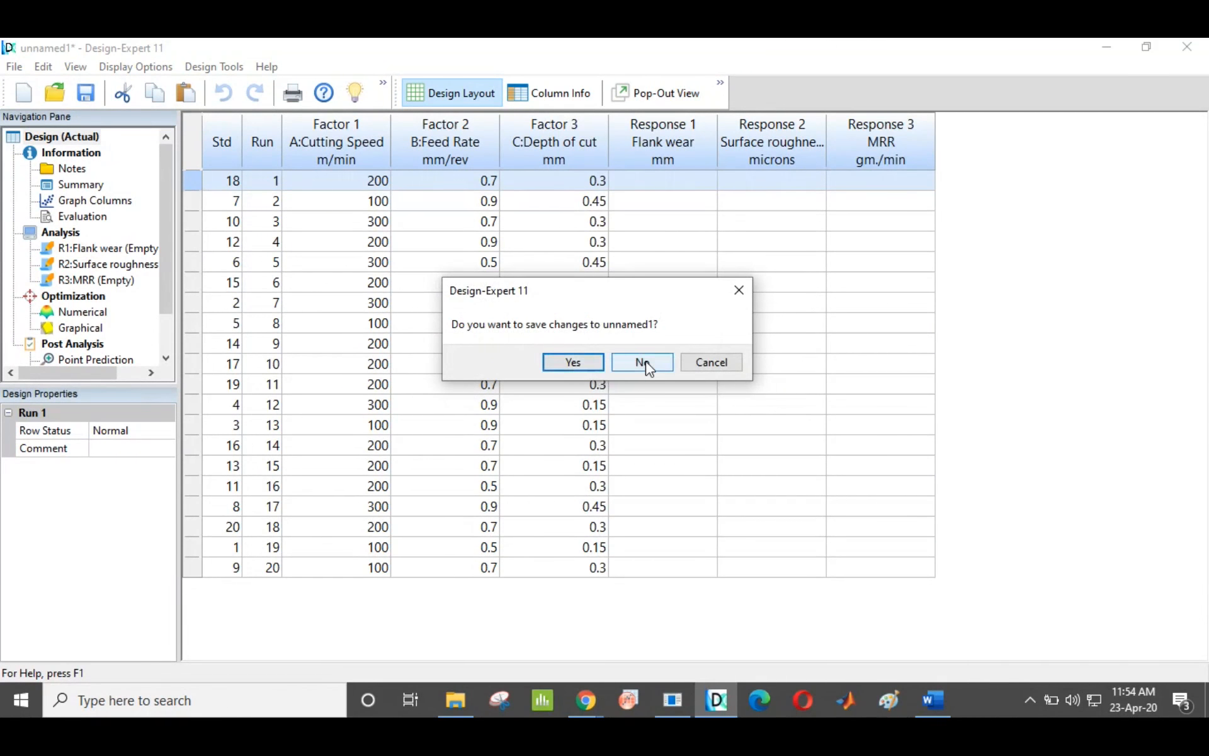
click(643, 362)
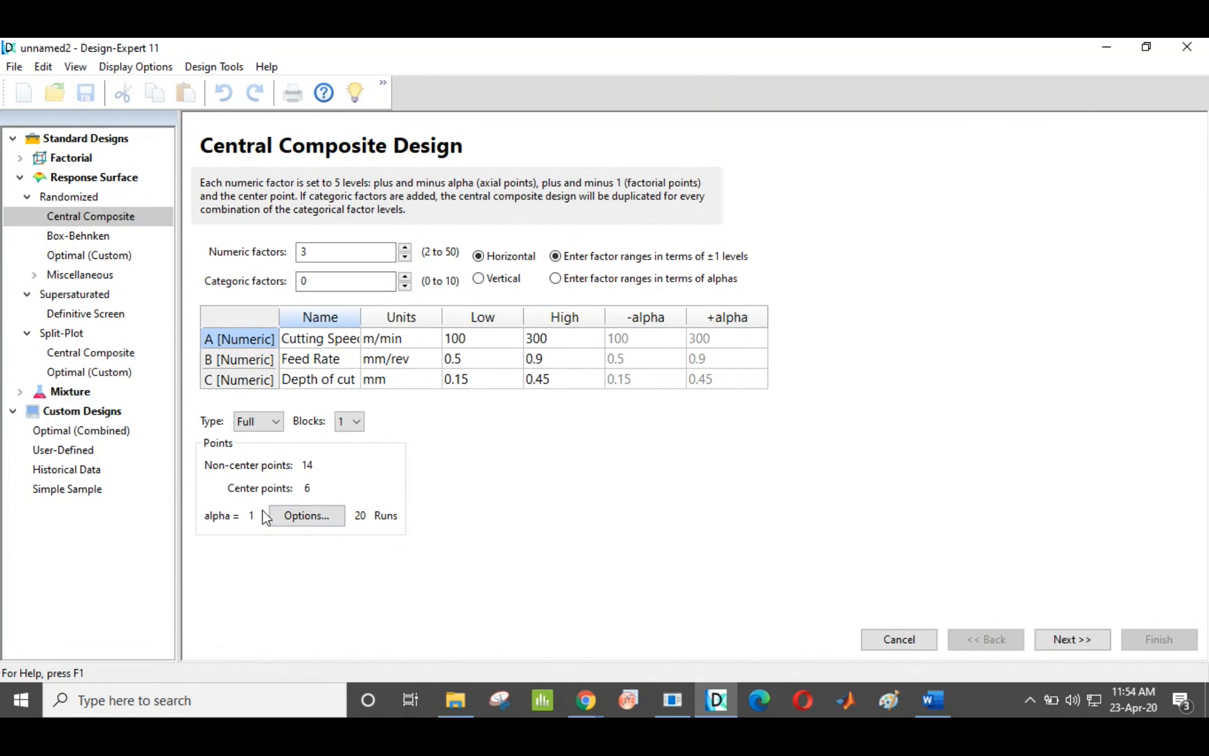
Set a custom alpha of 2 in the design options and check cutting speed's -alpha and +alpha levels
click(307, 515)
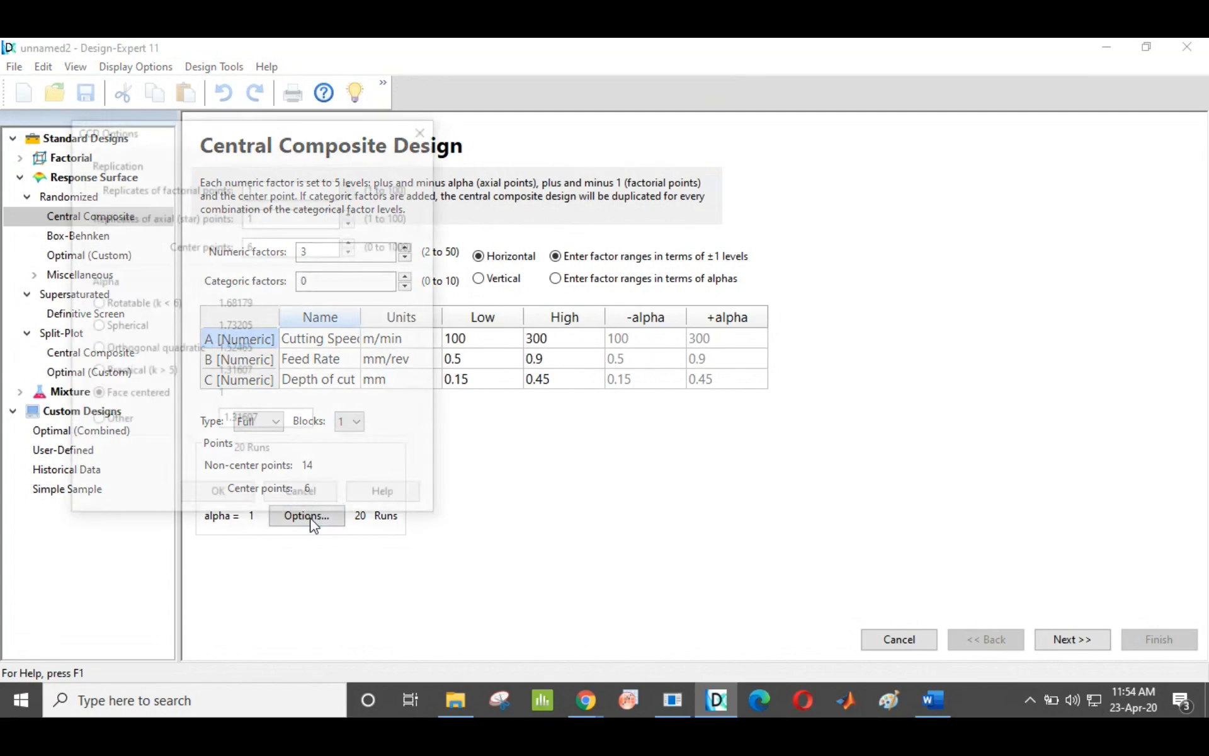
click(422, 132)
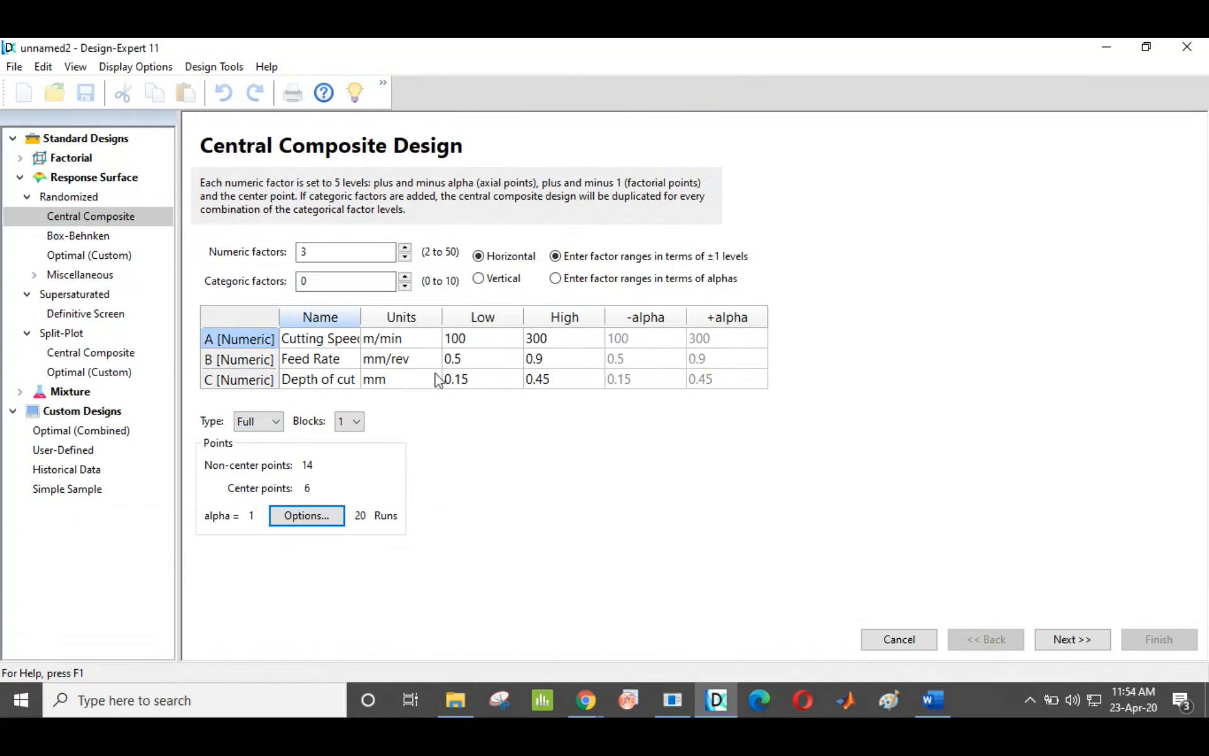
click(285, 516)
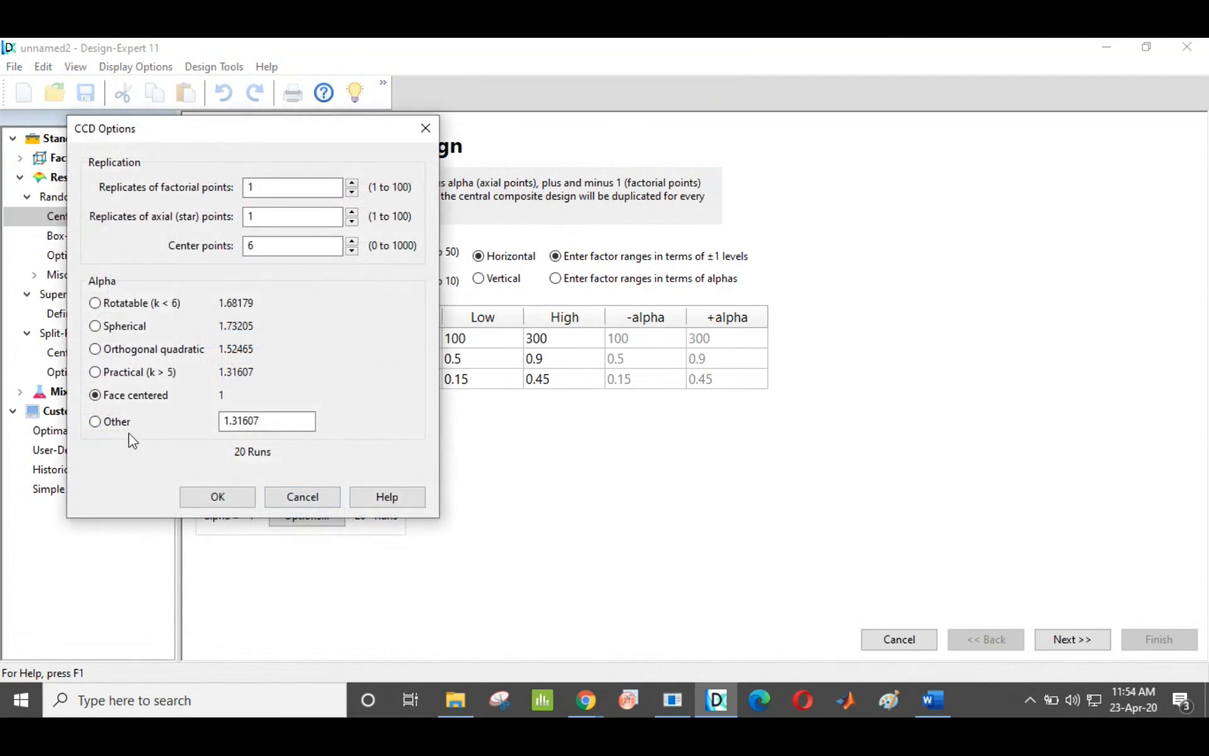
click(104, 422)
drag(288, 423, 205, 421)
text(2)
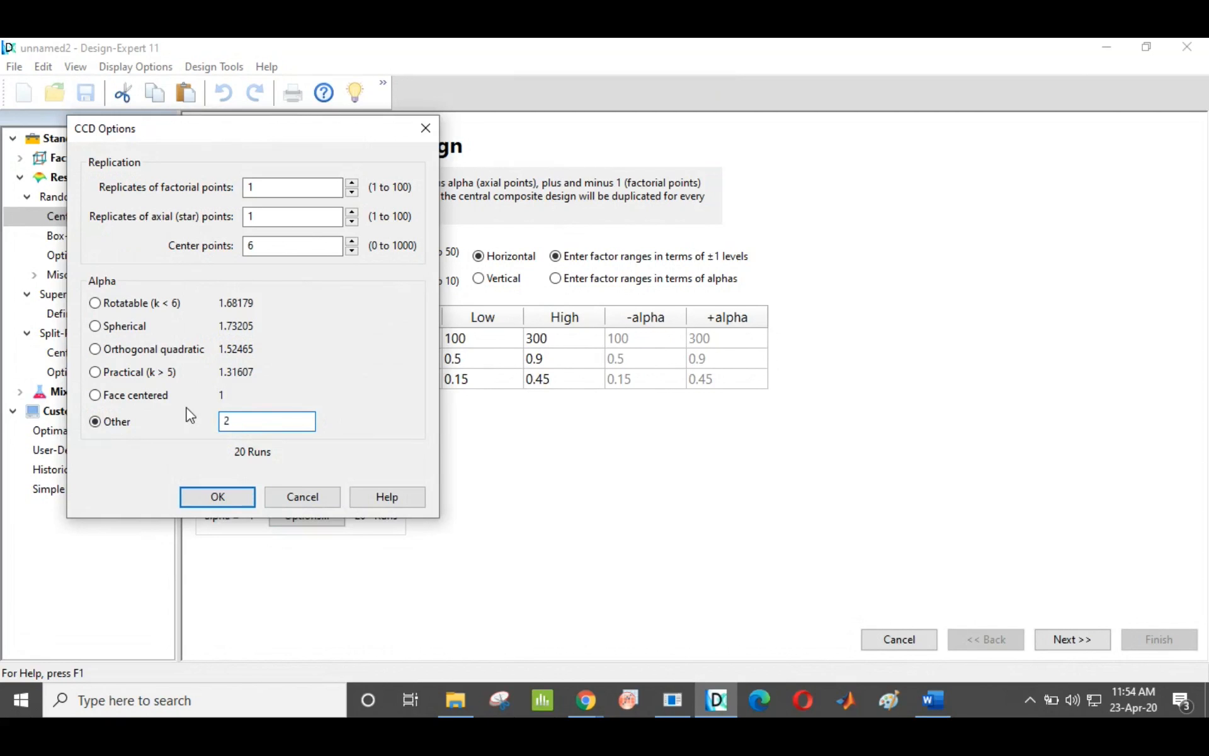
click(235, 503)
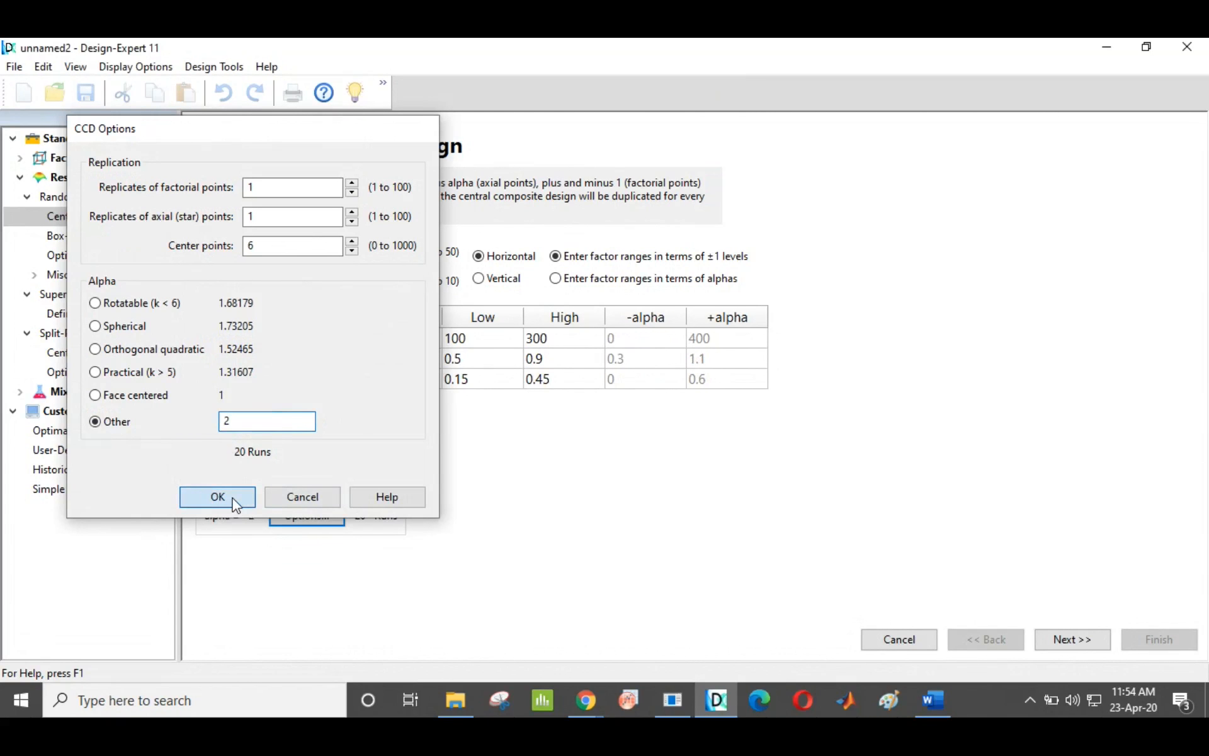
click(629, 339)
click(717, 343)
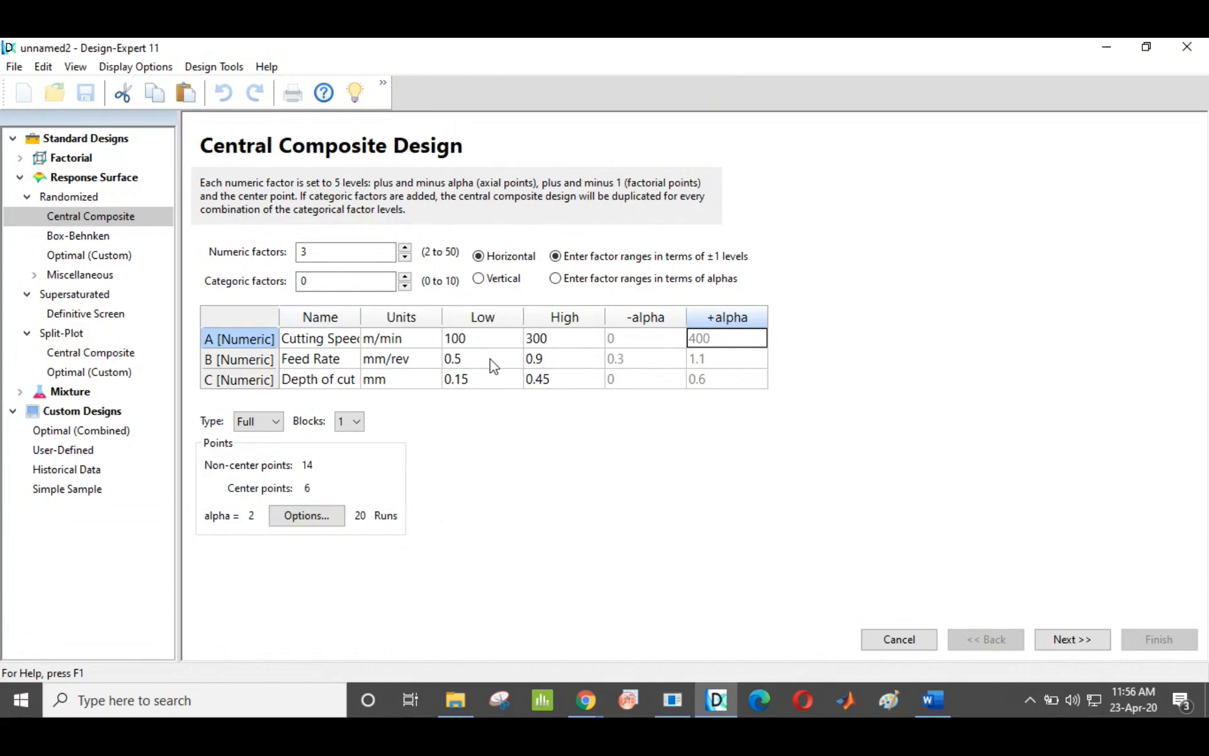
Check feed rate's -alpha and +alpha levels and generate the central composite design with its three existing responses
click(645, 362)
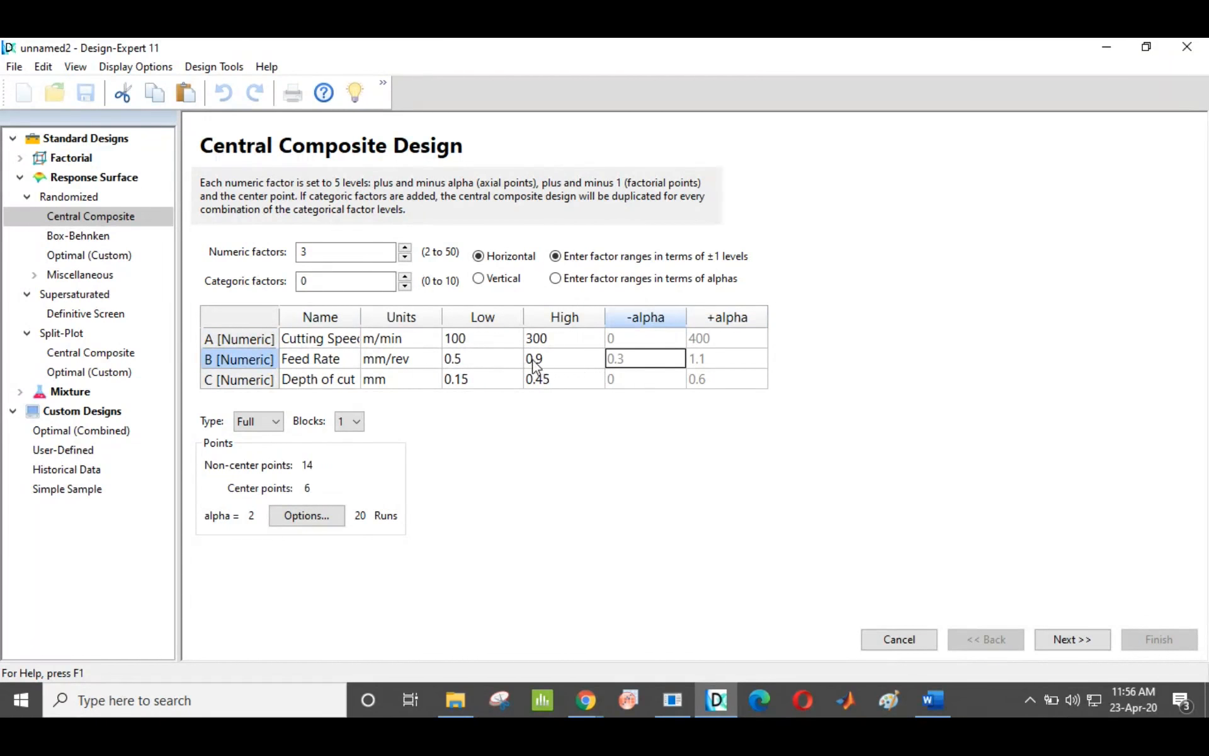
click(738, 364)
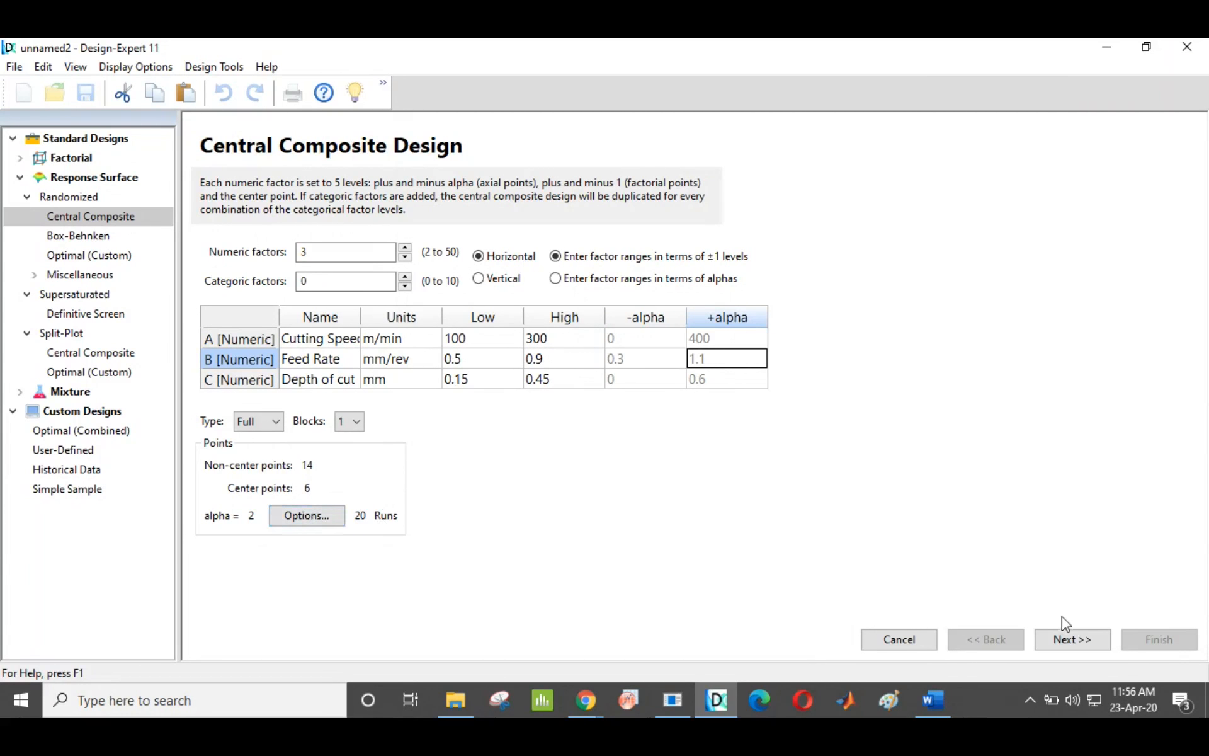
click(1073, 640)
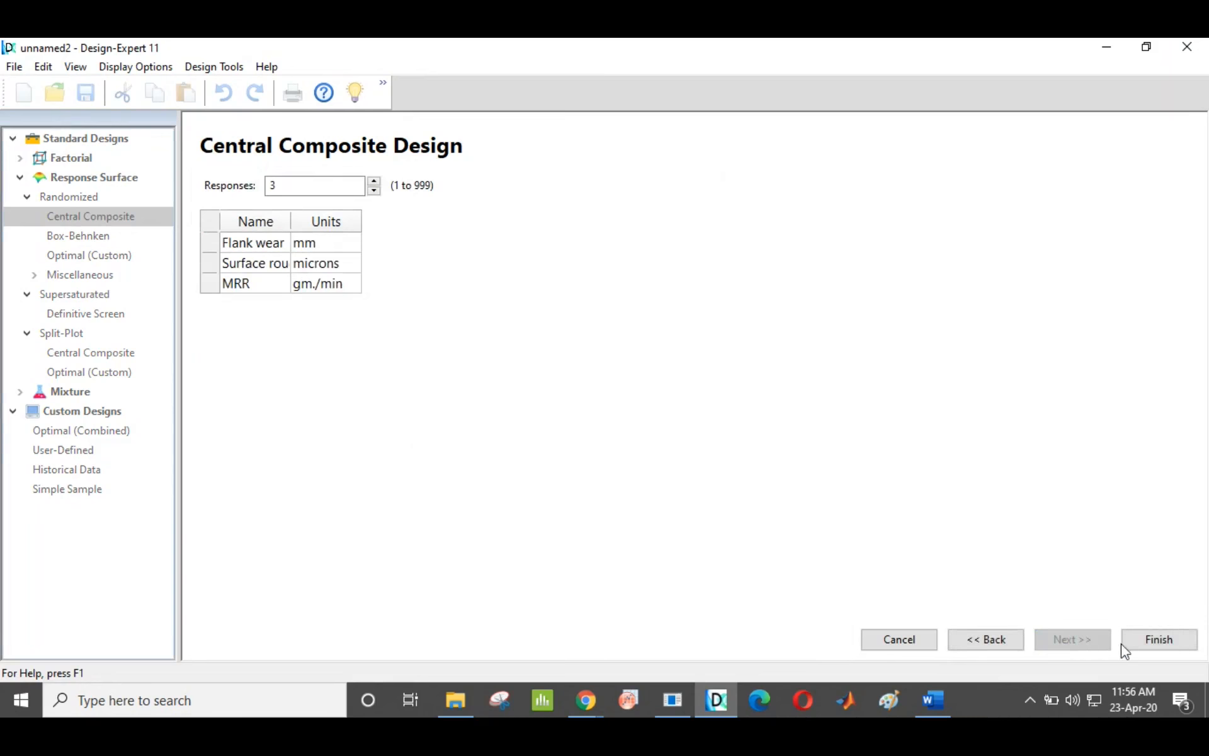
click(1158, 640)
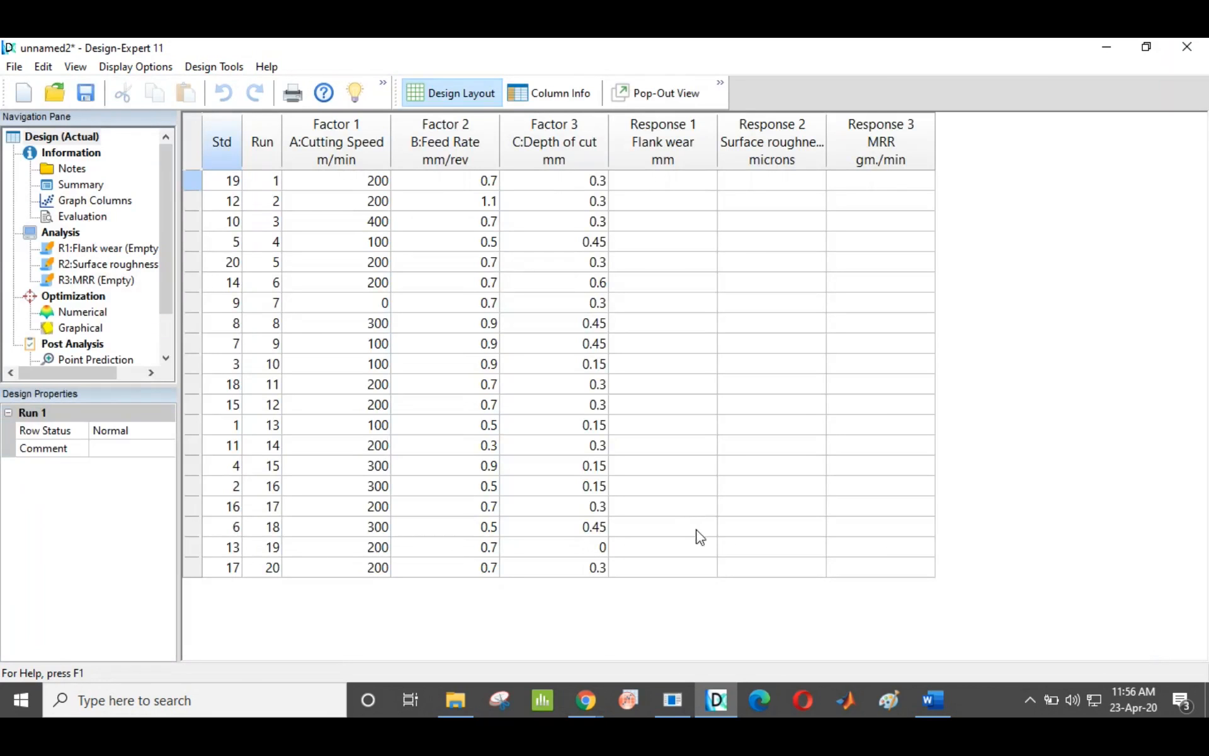
Examine the cutting speed levels across all runs and the factor settings of runs 7, 4, 1, 15 and 3
drag(381, 182, 375, 568)
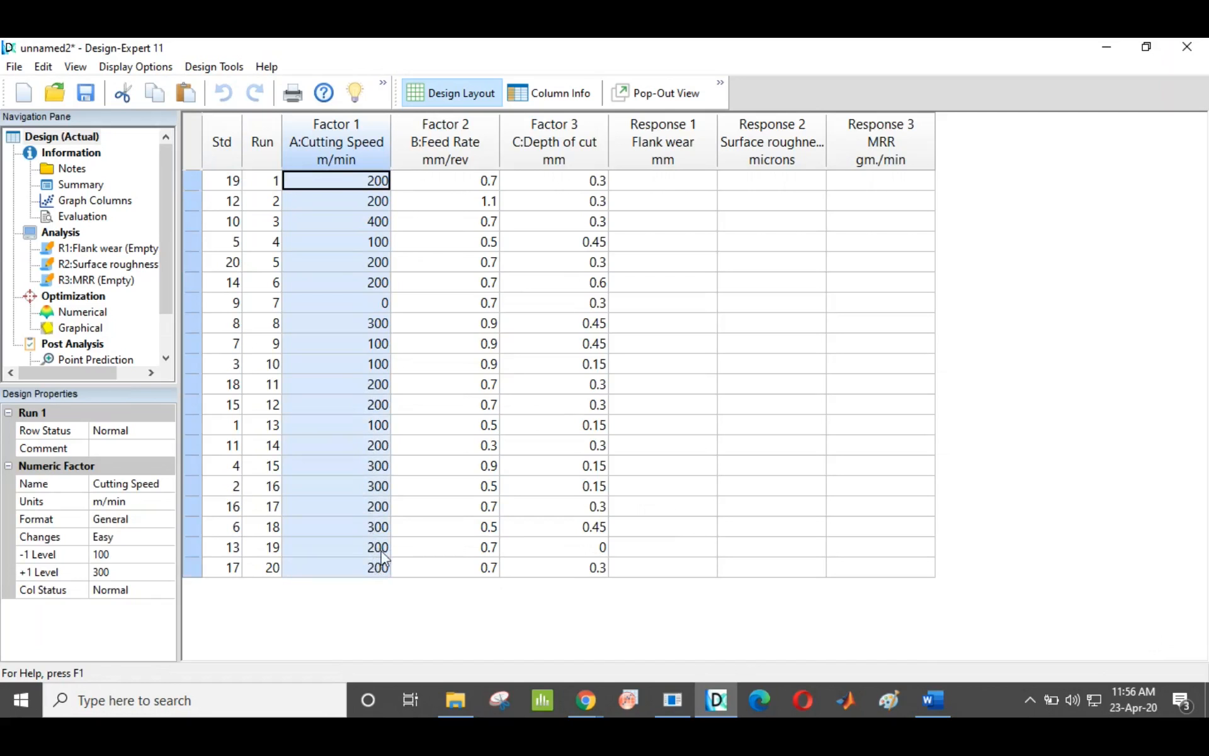
click(374, 306)
click(194, 302)
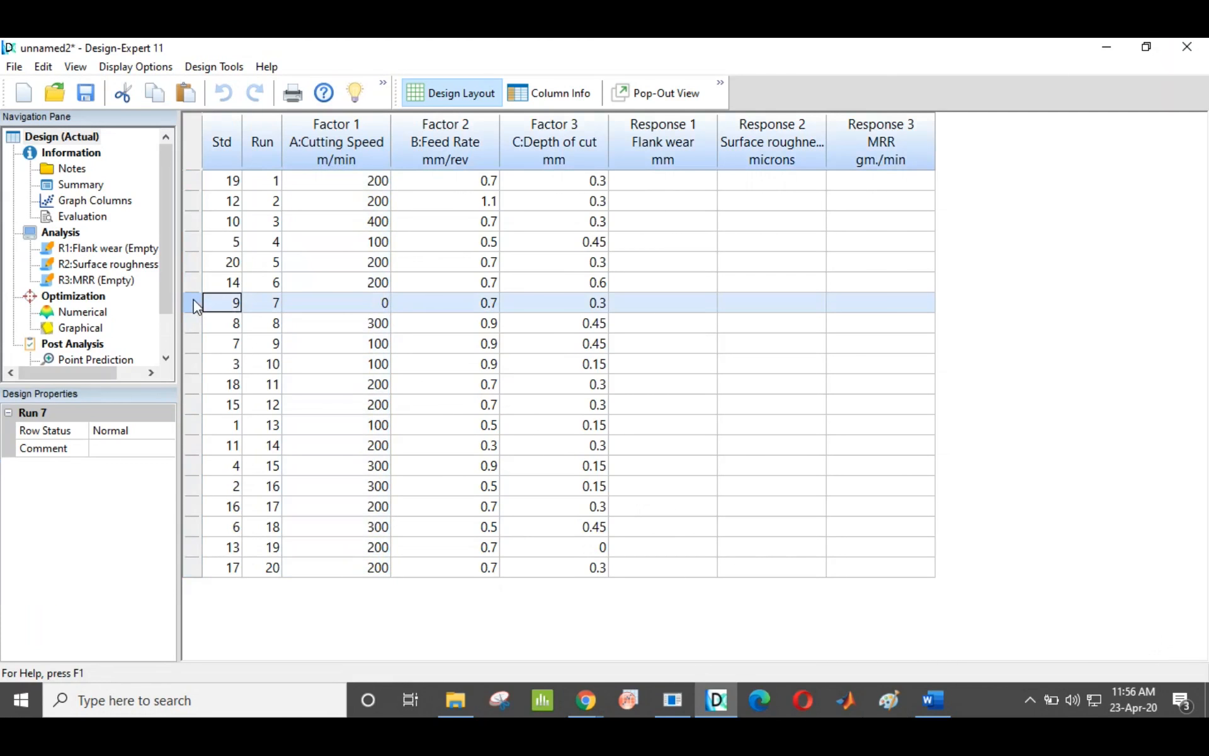
click(194, 243)
click(194, 182)
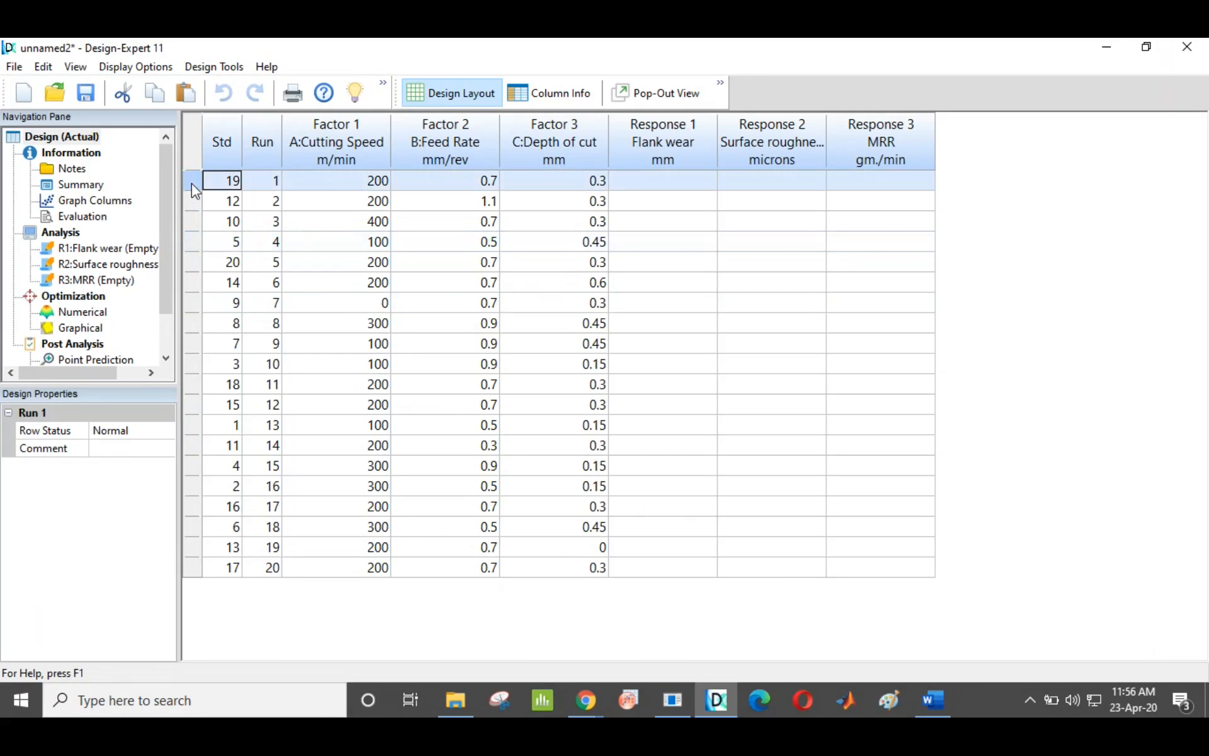
click(194, 466)
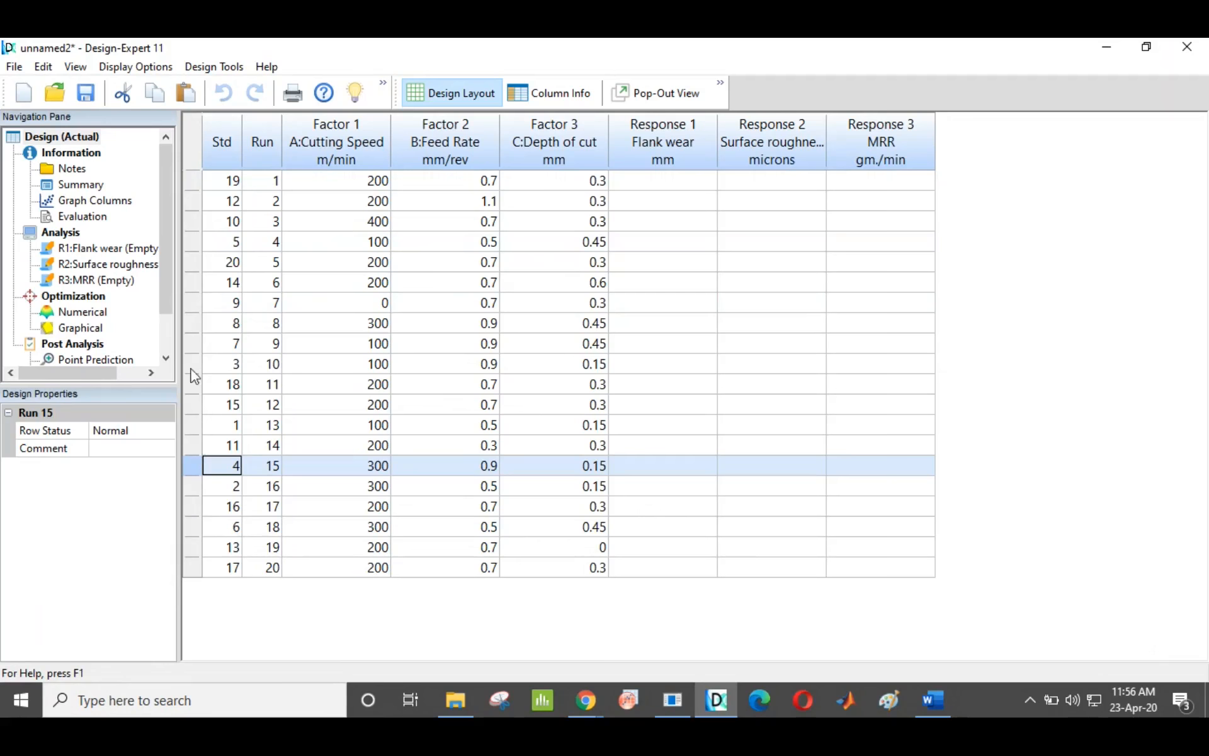
click(196, 225)
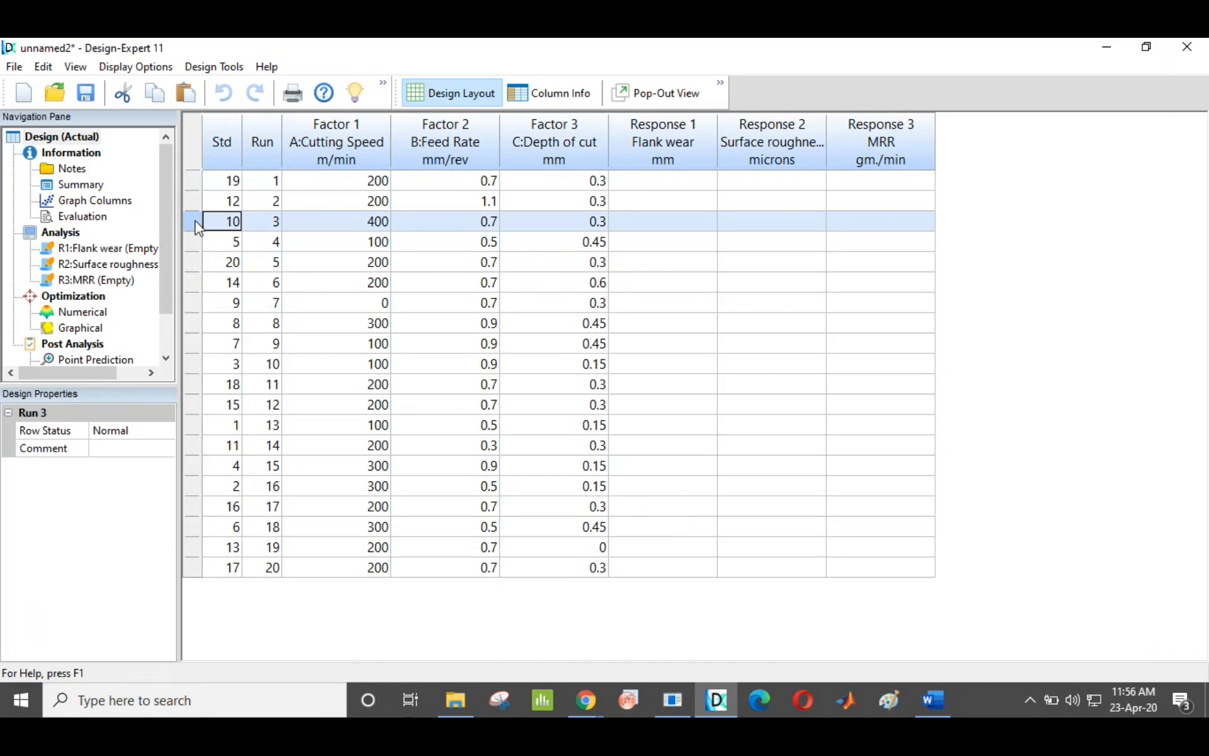
click(194, 150)
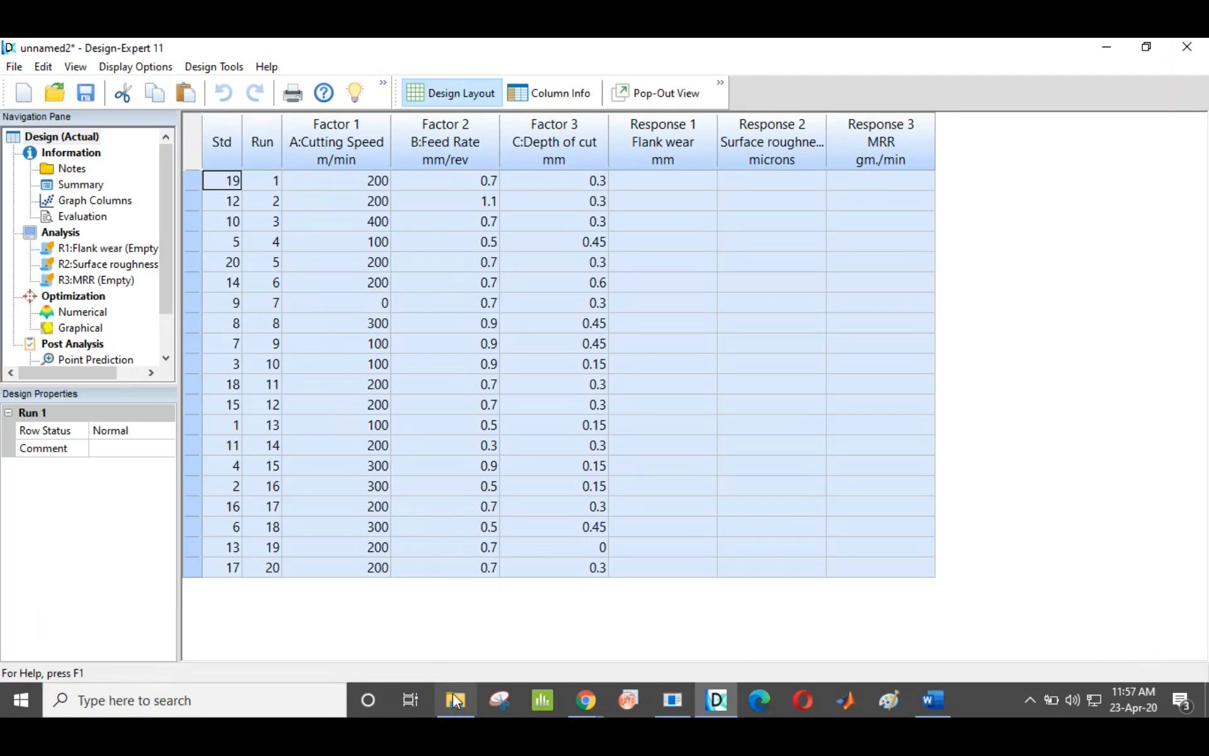
Switch to File Explorer's Workshop folder and open the design file Optimization of machining parameters.dxpx
mouse_move(456, 701)
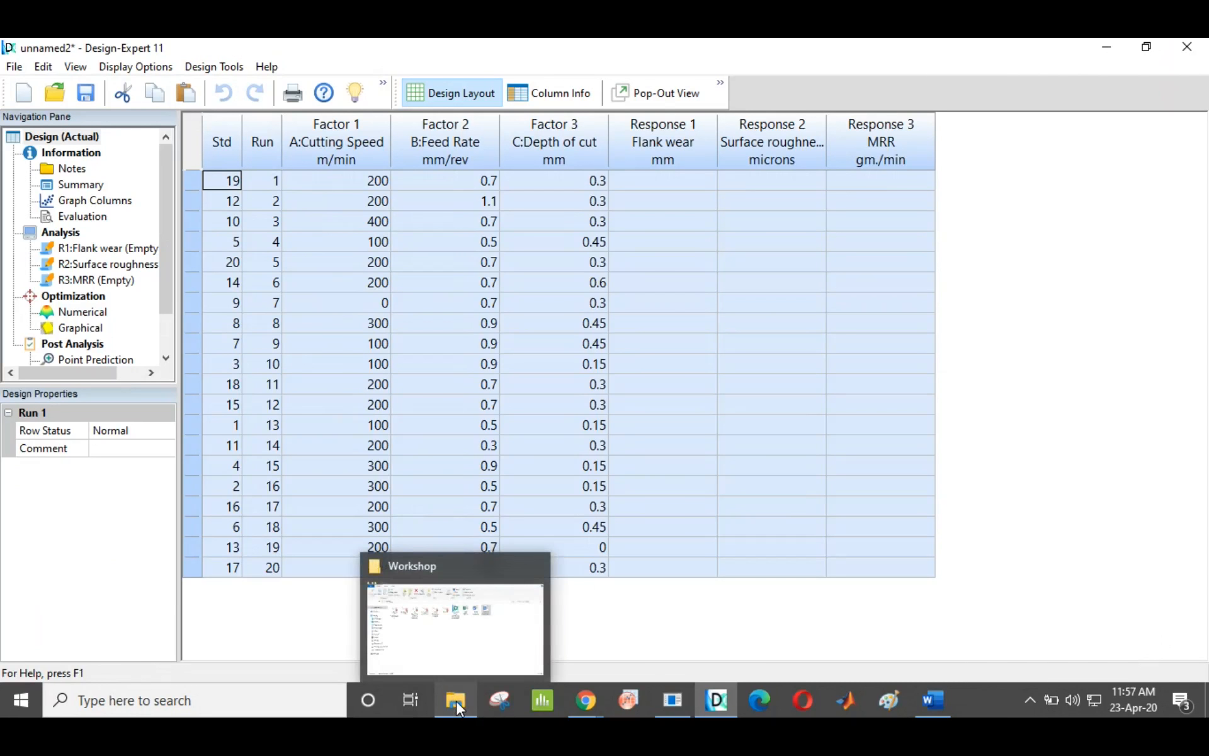
click(451, 652)
double_click(611, 224)
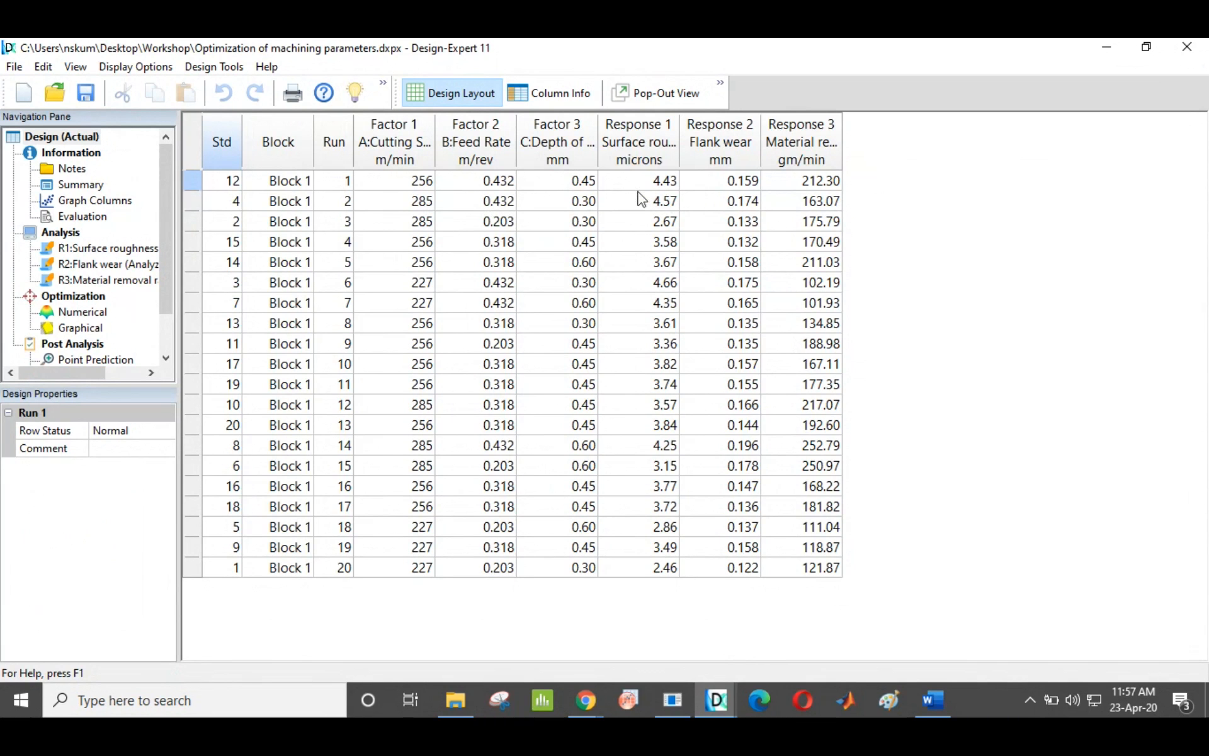
Examine the 20 runs and their recorded surface roughness, flank wear and material removal rate responses
drag(634, 179, 837, 567)
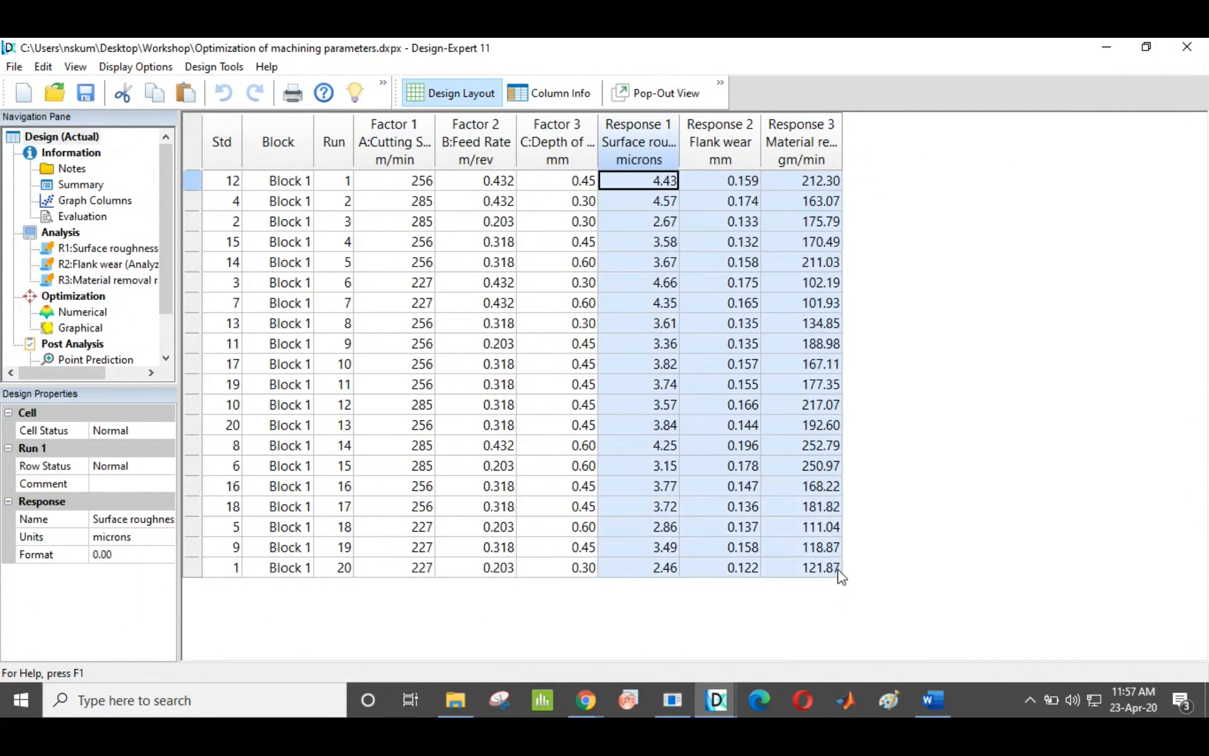
click(340, 568)
drag(340, 568, 330, 178)
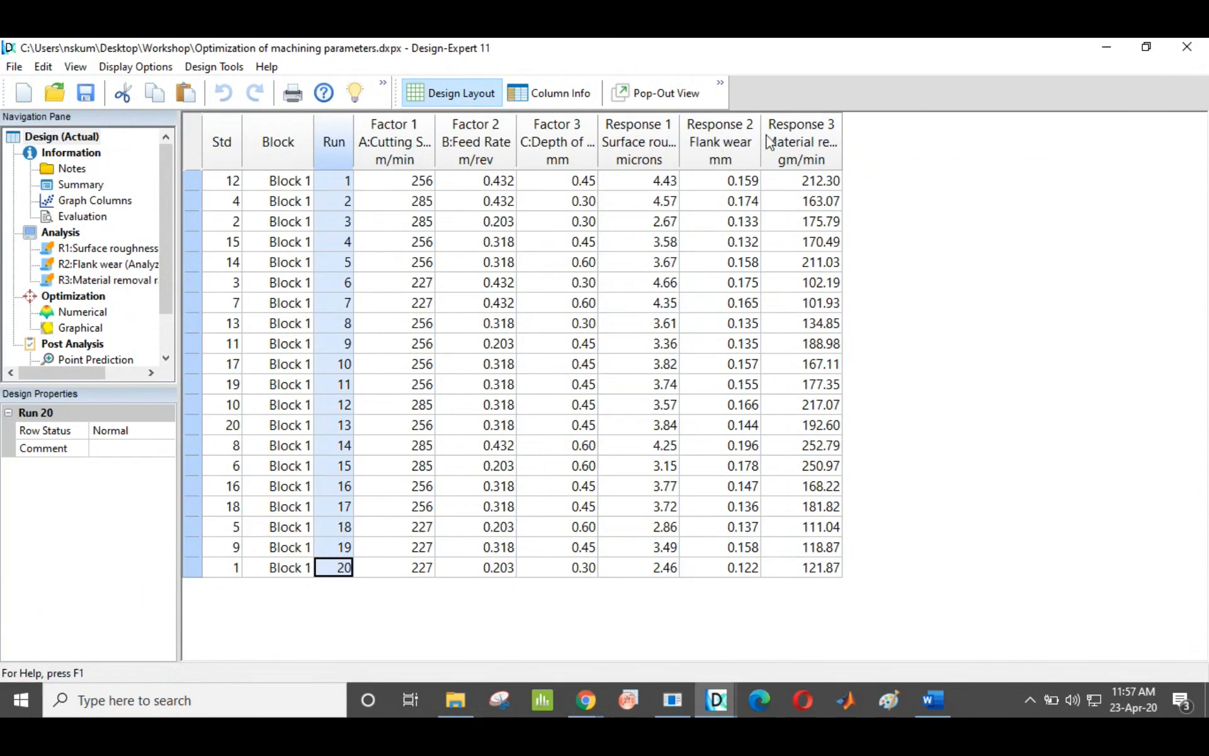
click(637, 145)
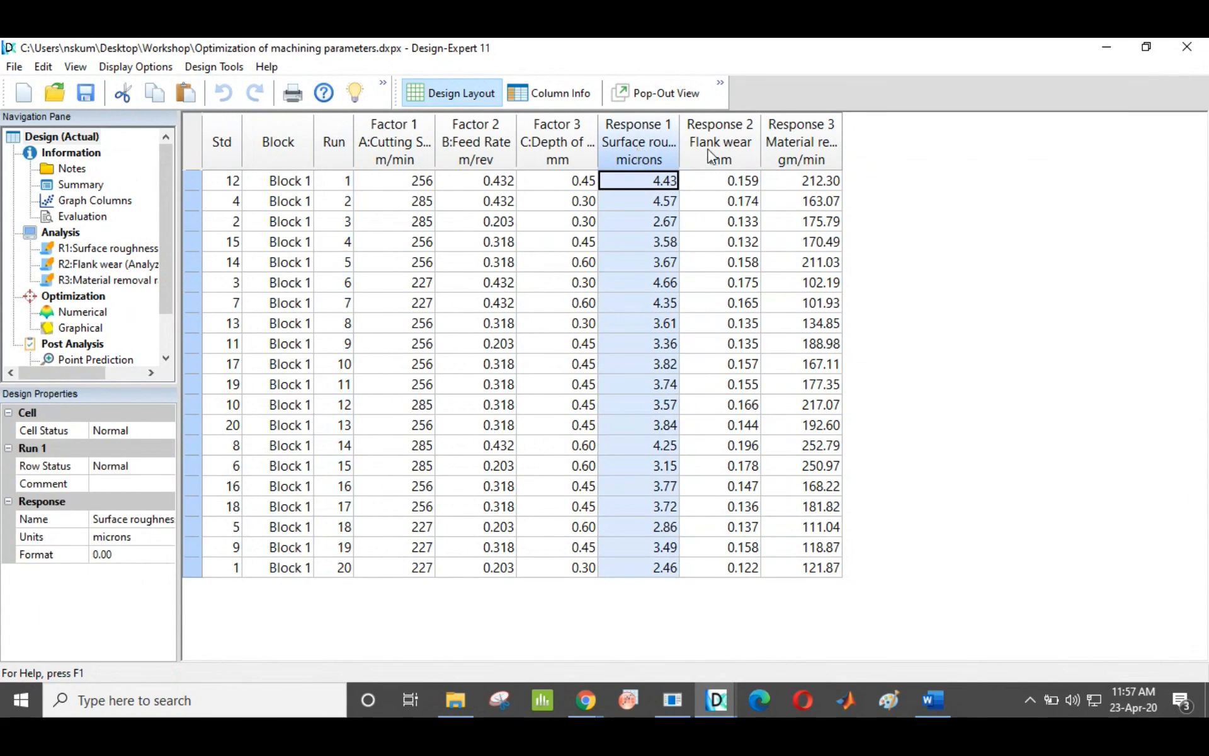
click(716, 132)
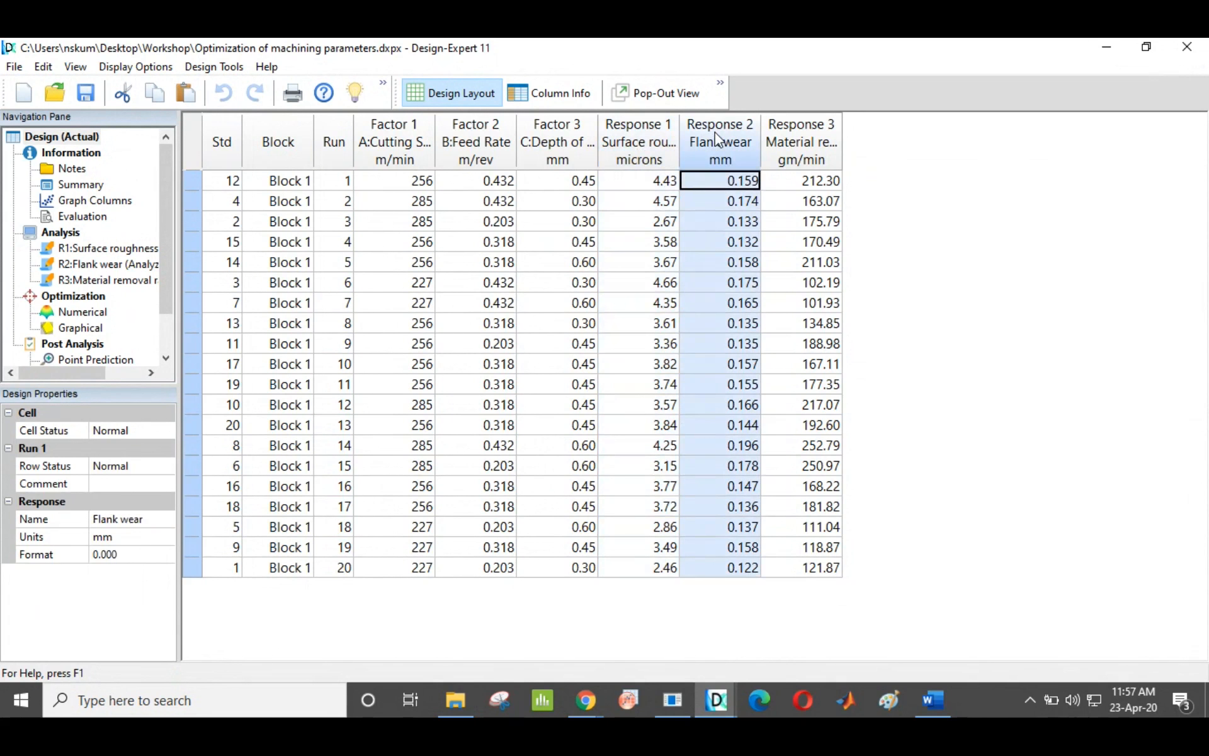
click(789, 136)
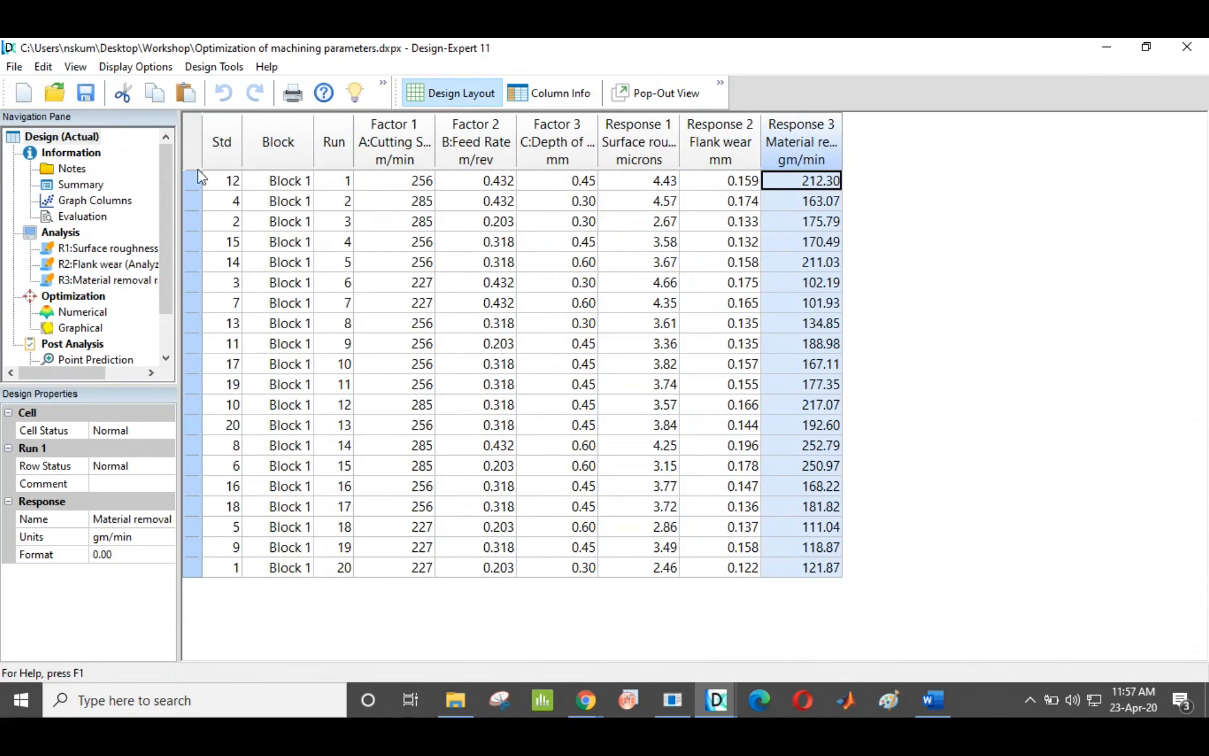
Open the surface roughness analysis and examine the Quadratic model in its fit summary
click(93, 252)
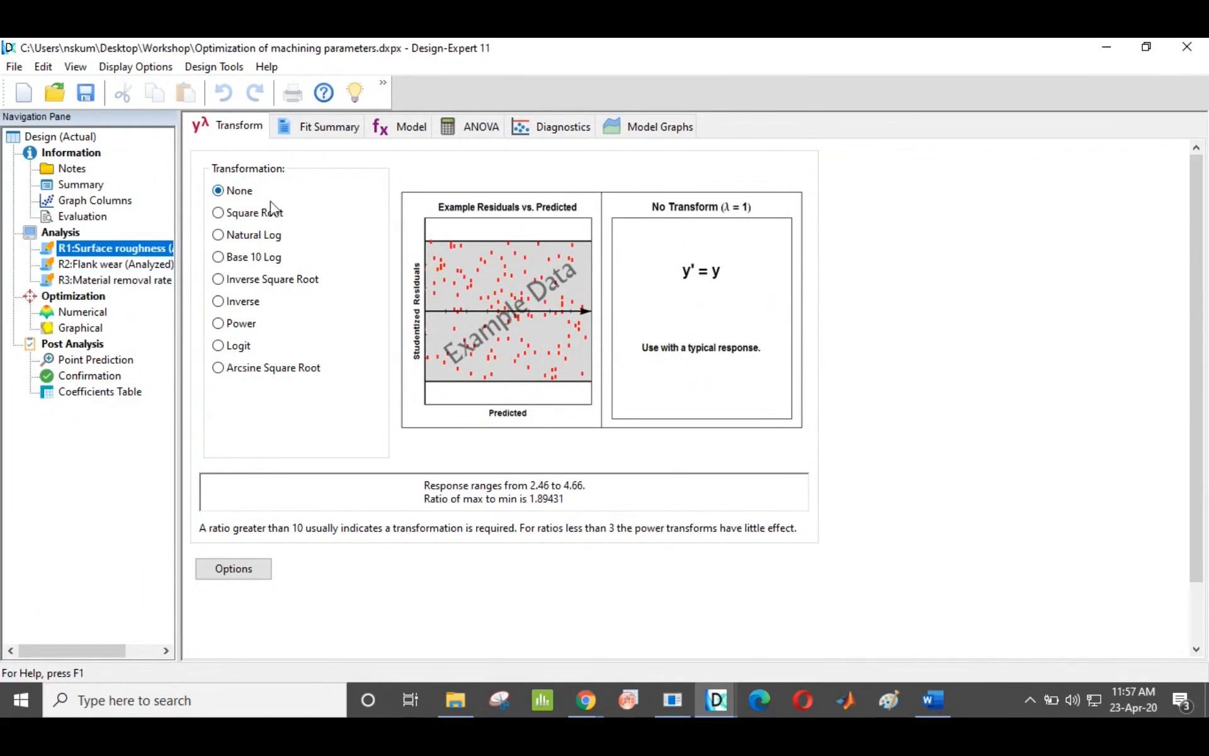
click(331, 126)
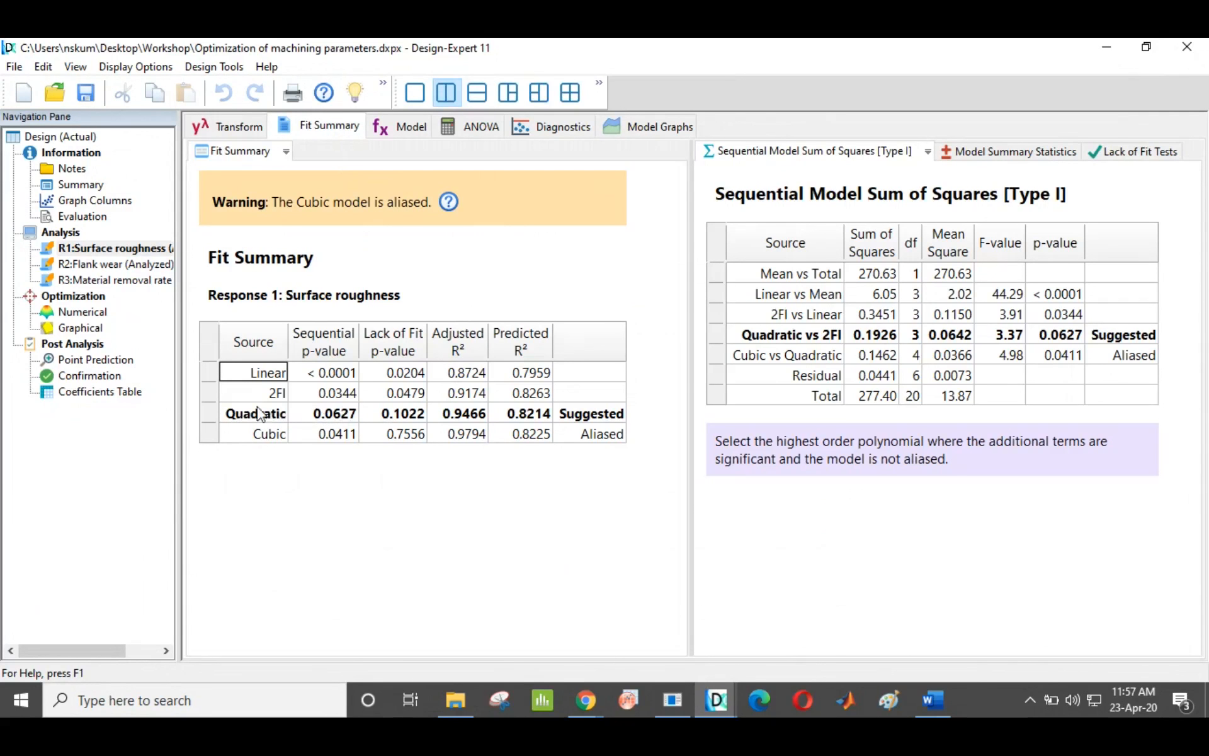
click(213, 414)
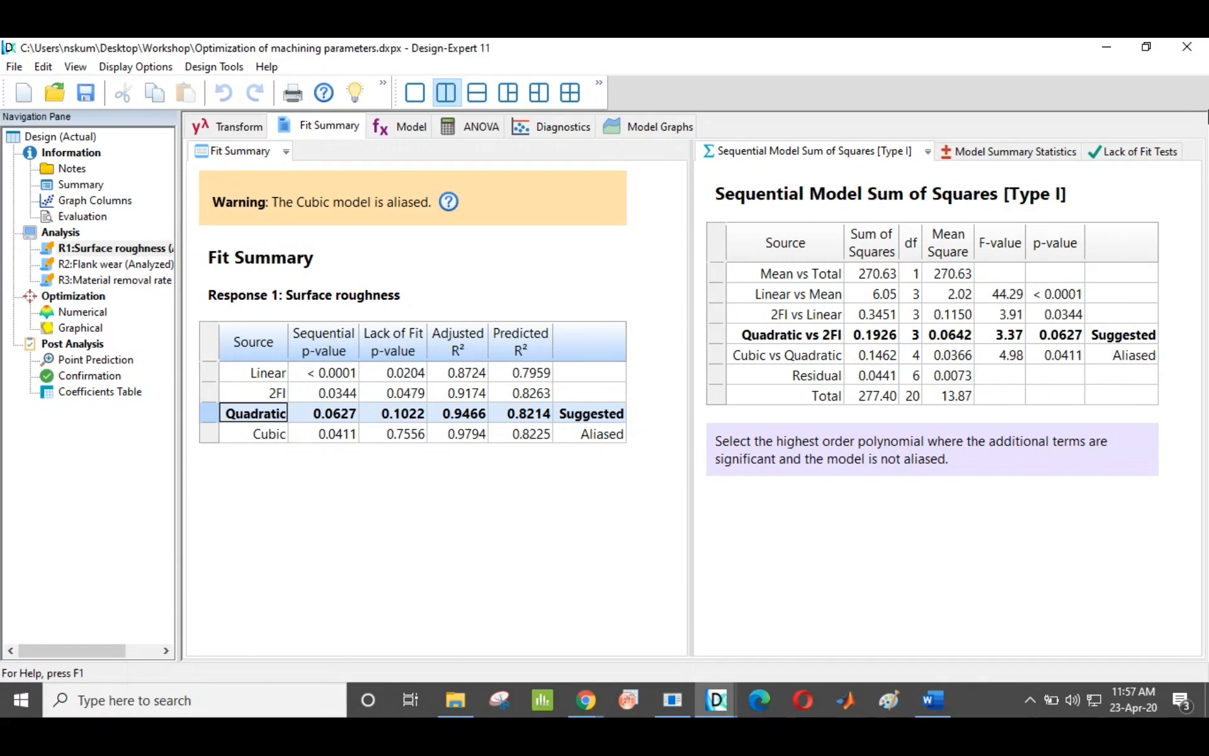
Compare the R² and predicted R² of the Quadratic and Cubic models in the surface roughness model summary statistics
click(974, 158)
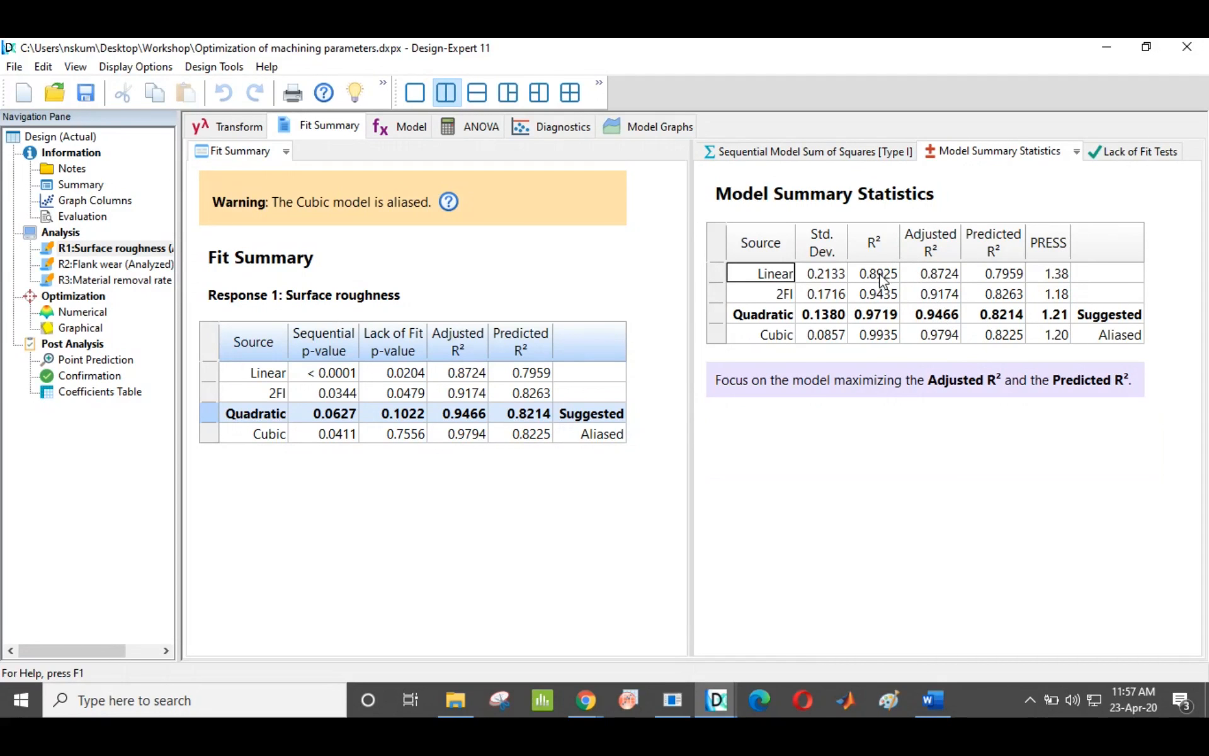
click(874, 315)
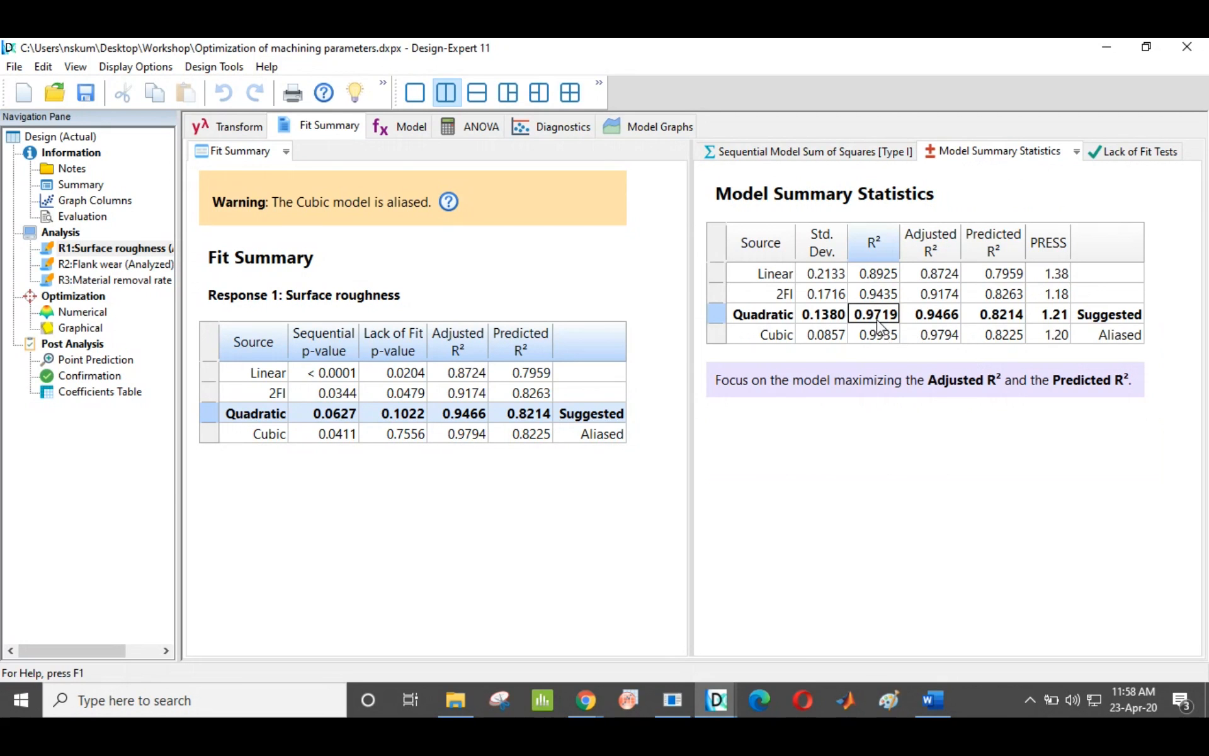
click(993, 244)
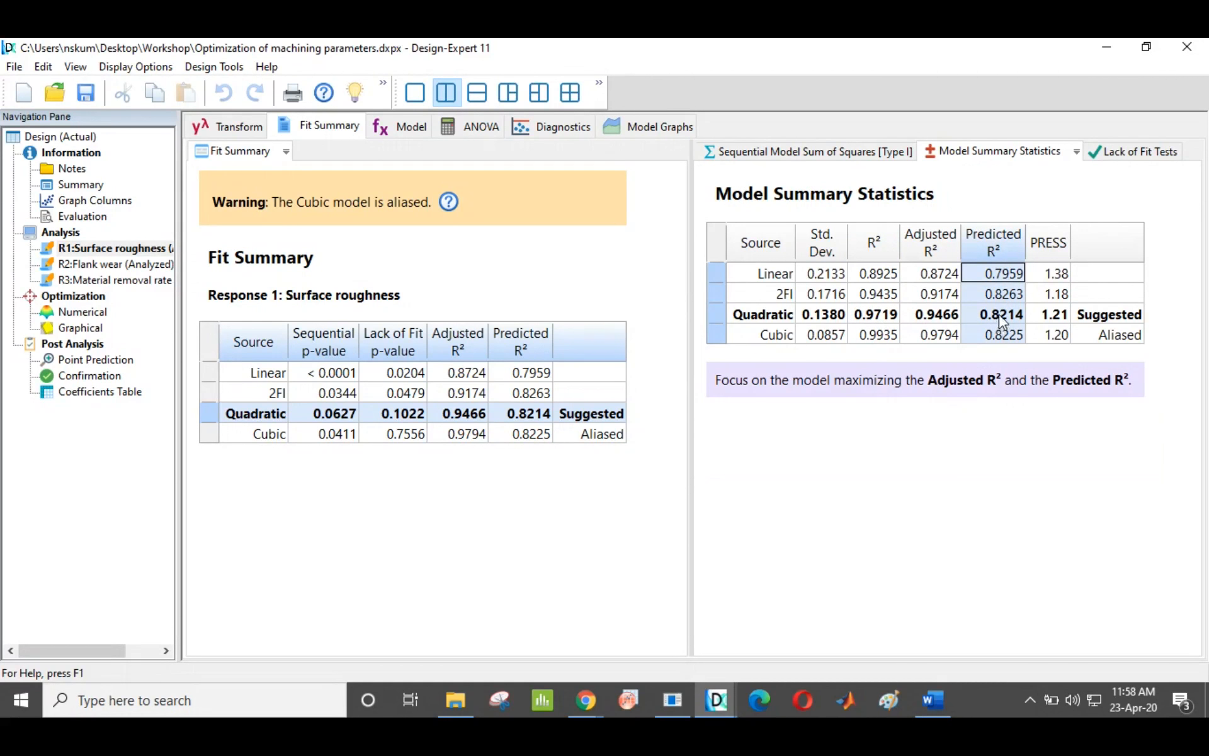
click(772, 337)
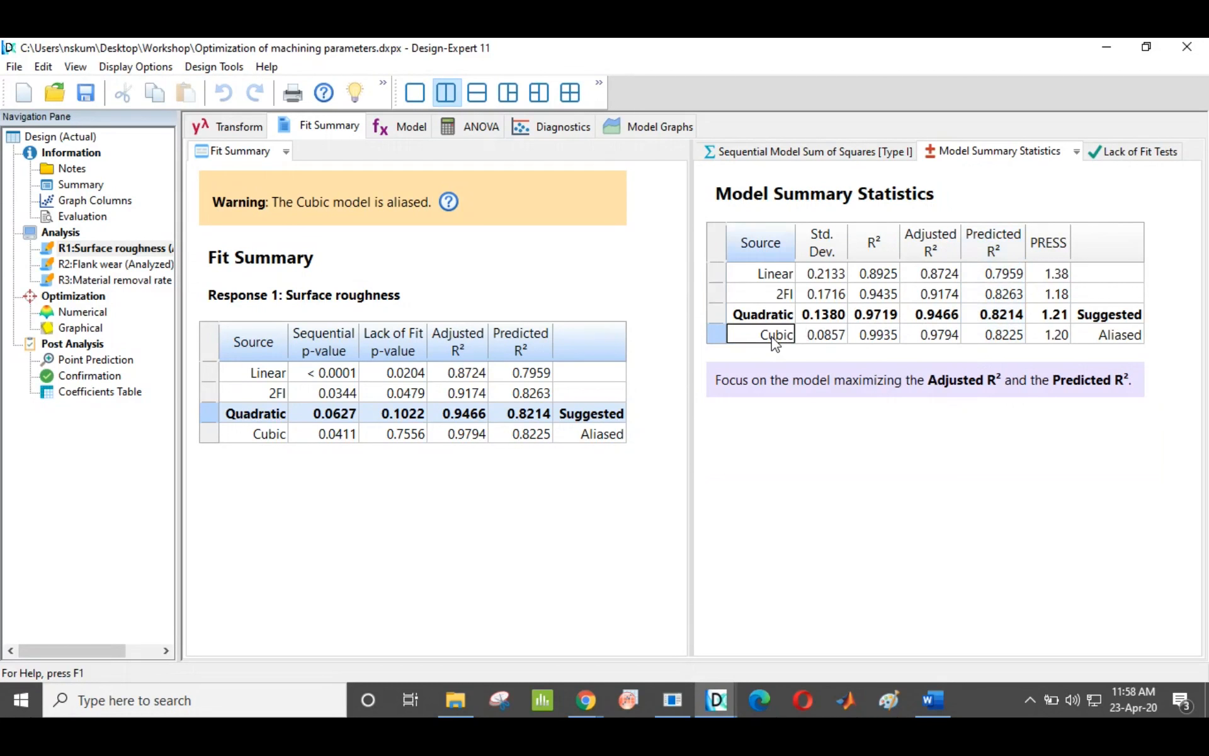
click(882, 340)
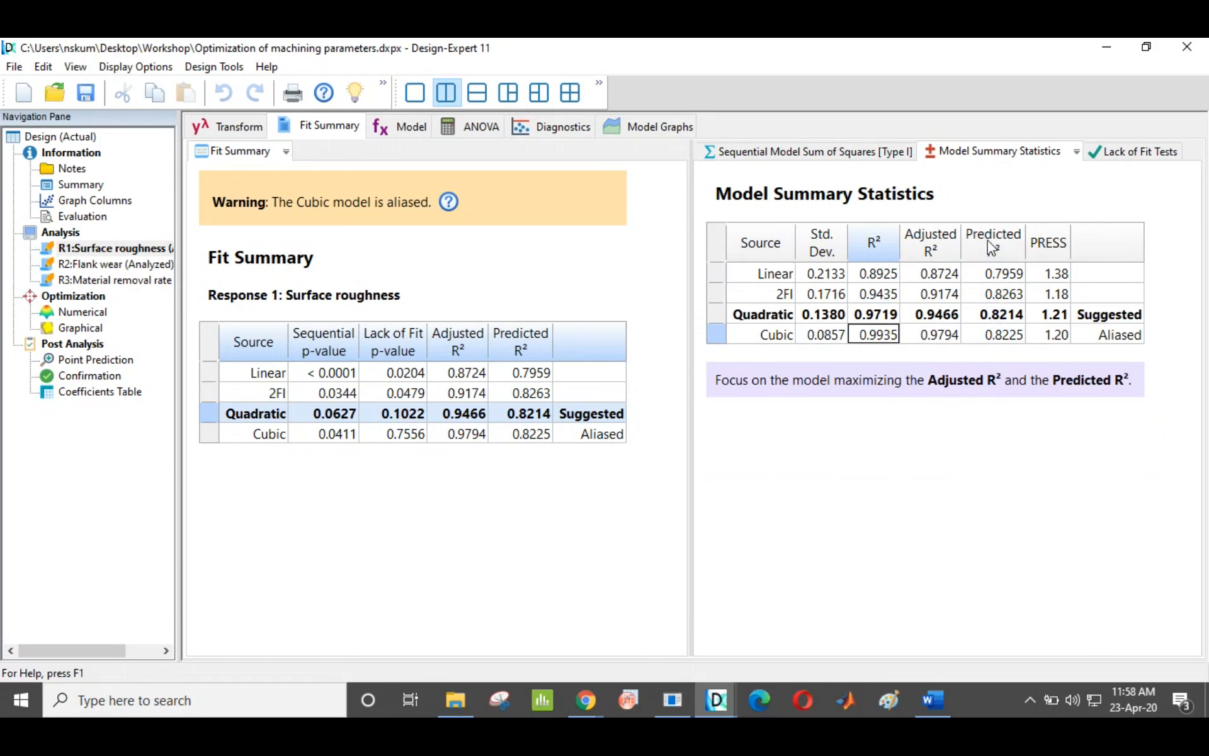
click(1015, 344)
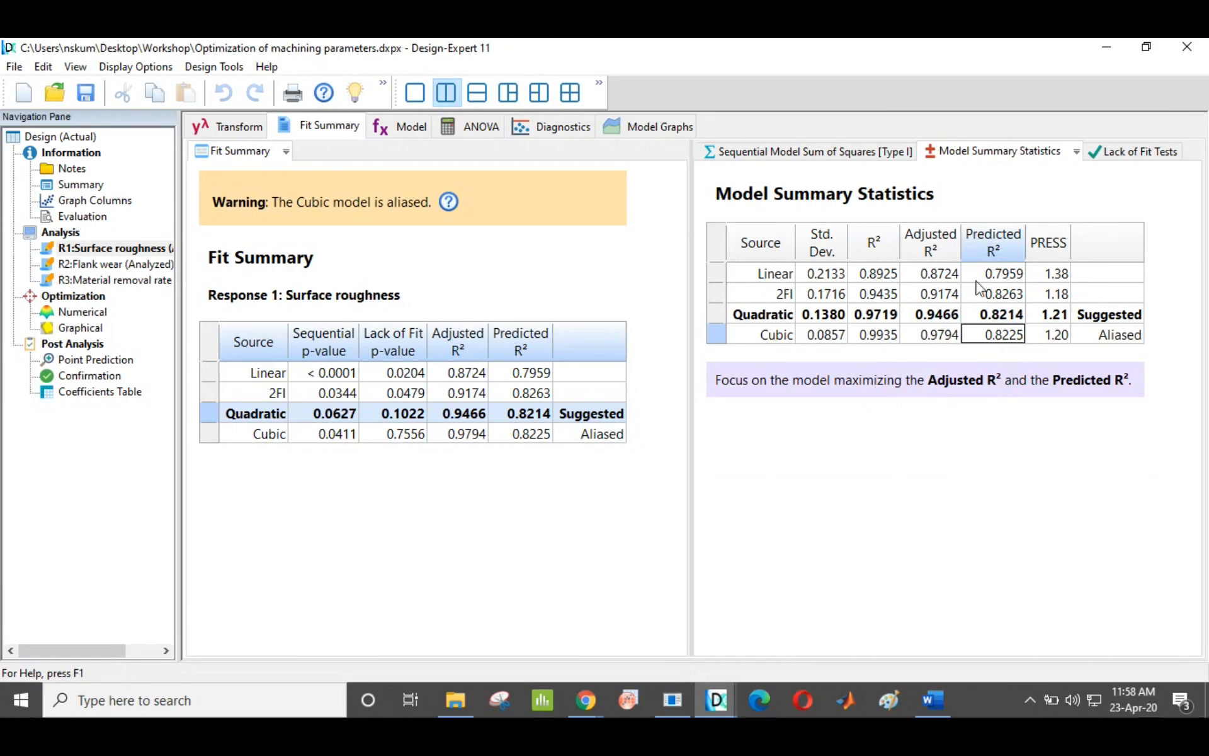
Review the surface roughness model terms and the available process orders, keeping Quadratic
click(402, 128)
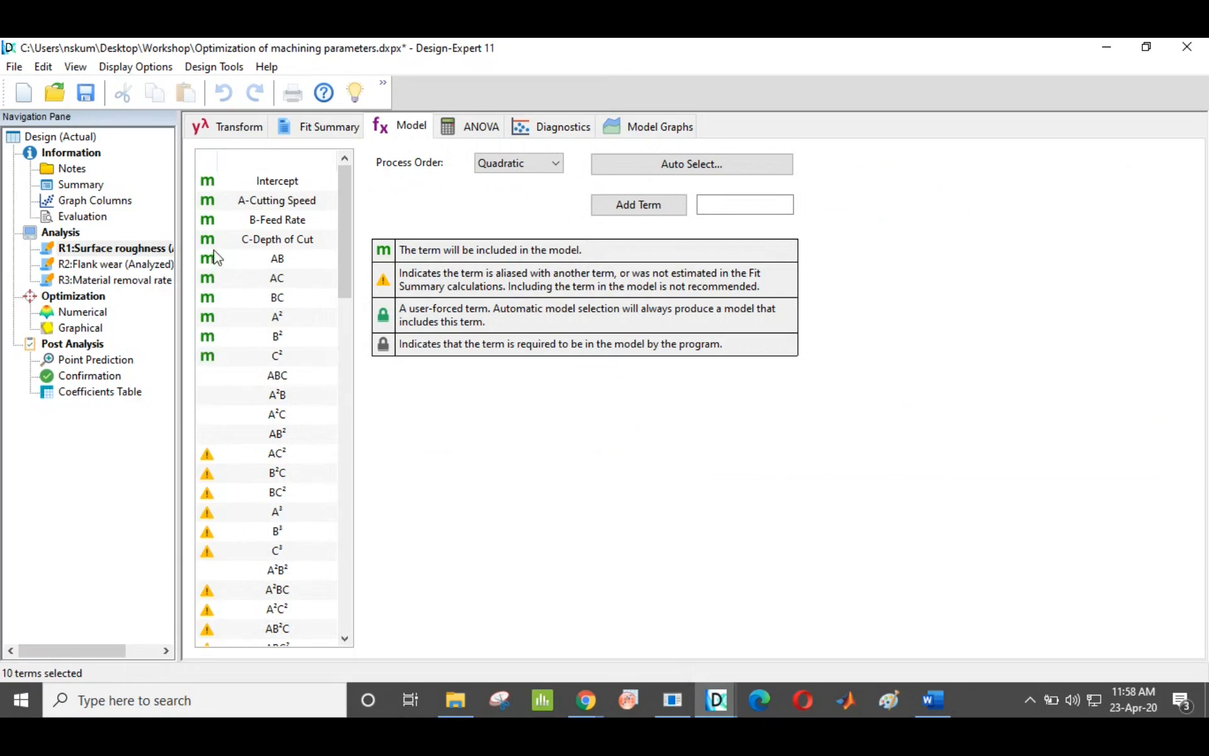
click(499, 165)
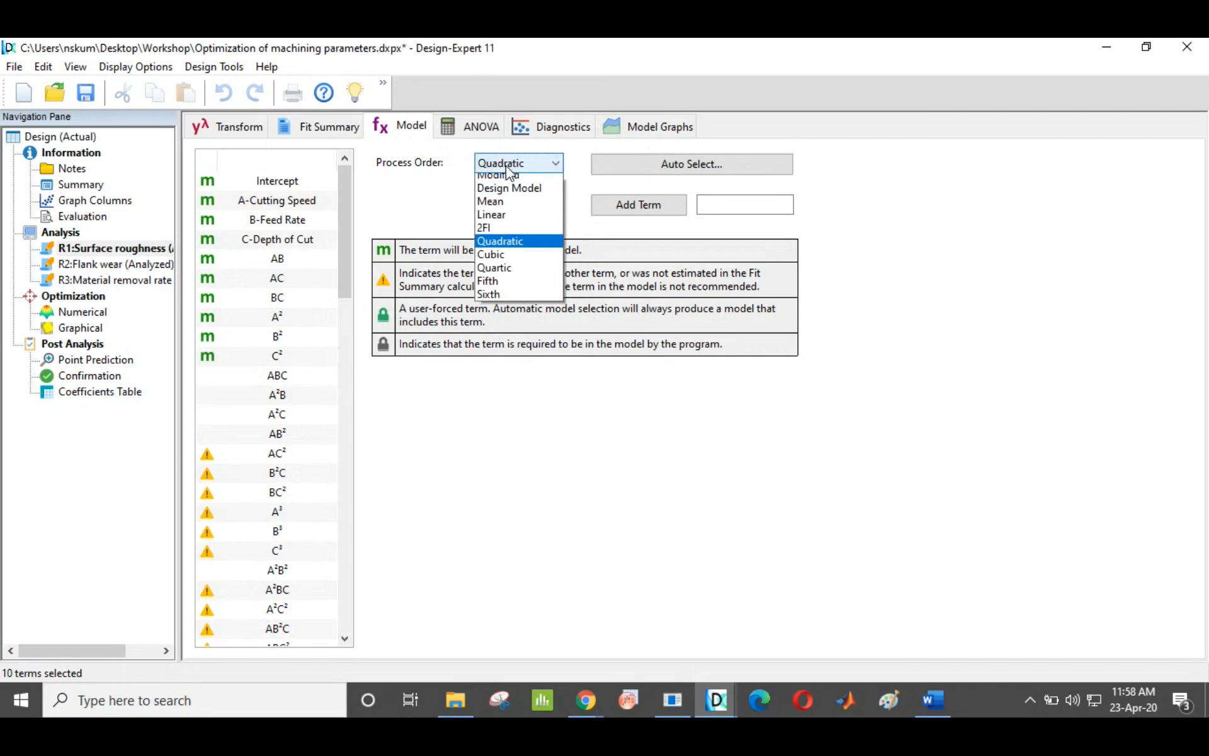
click(500, 166)
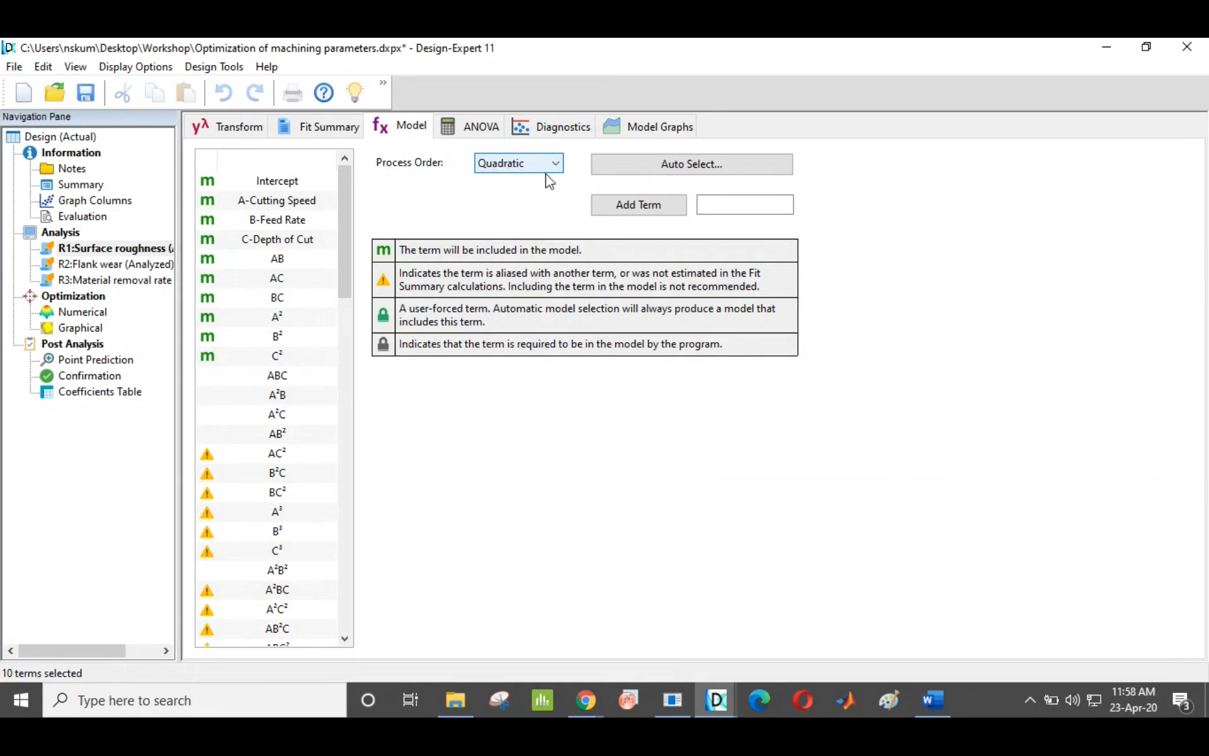
Review the surface roughness ANOVA, including lack of fit, and read the regression equation in terms of actual factors
click(481, 126)
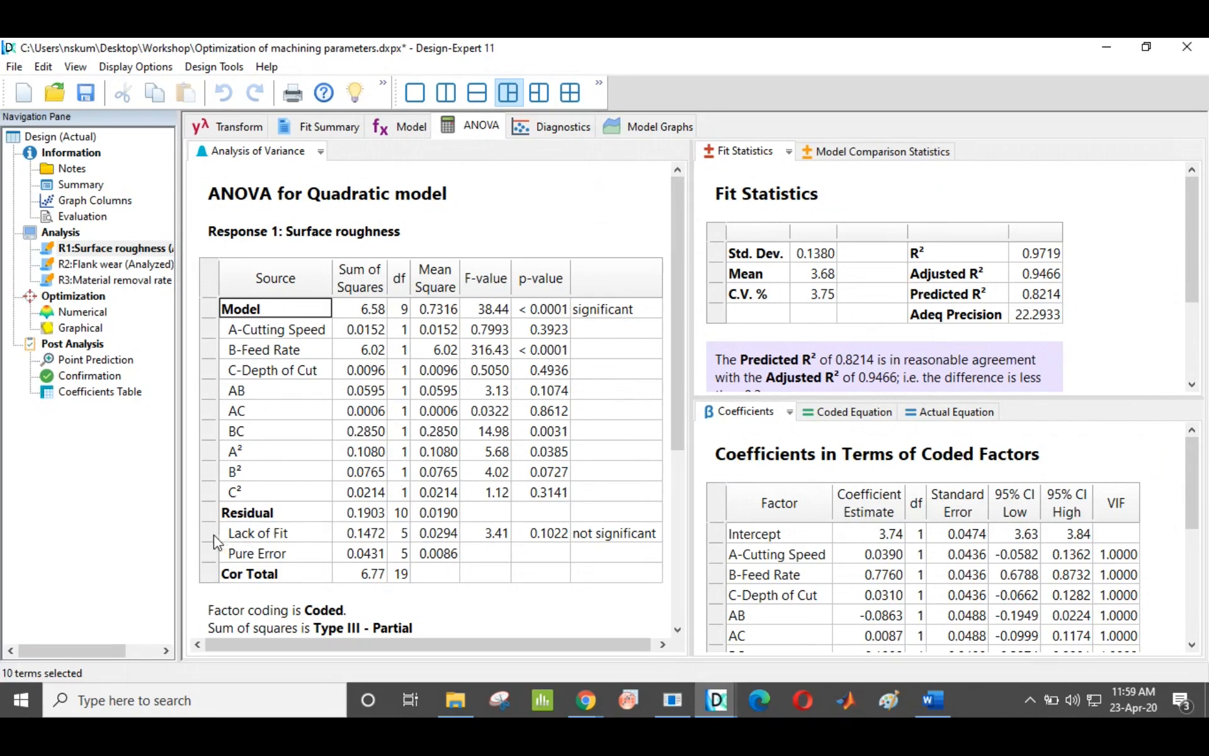
click(627, 535)
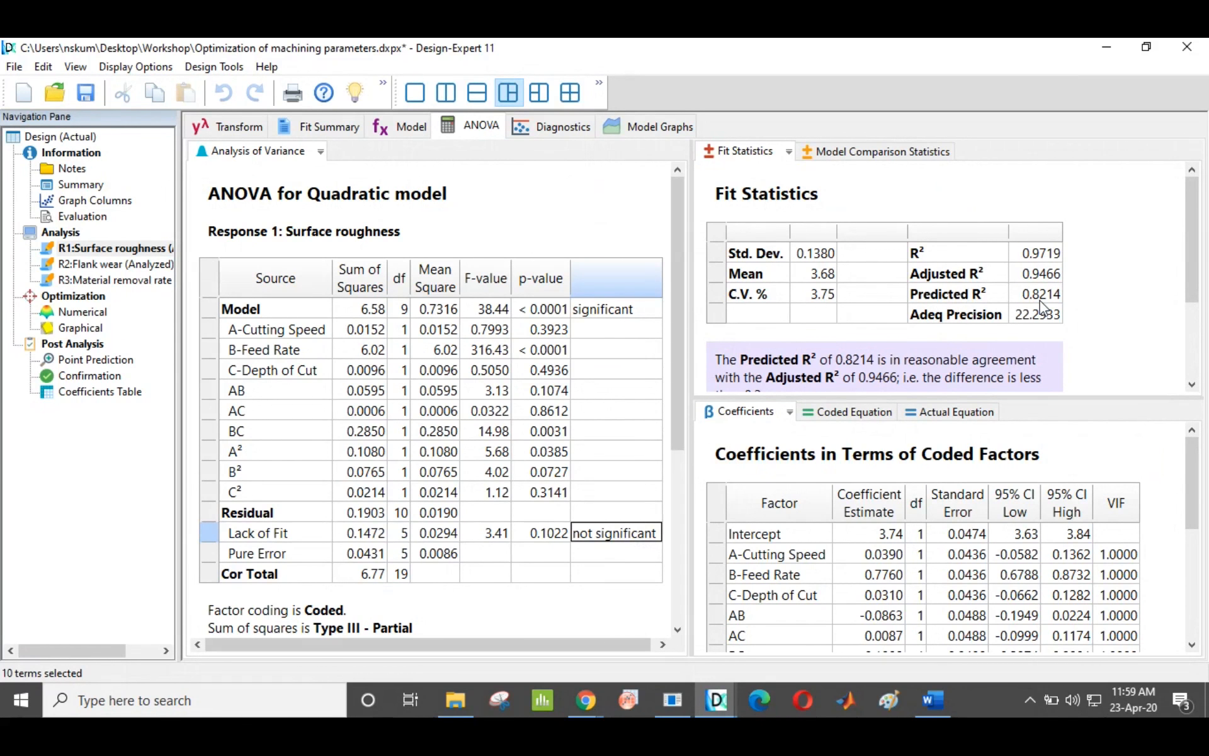
click(957, 416)
scroll(961, 502, down, 3)
scroll(956, 536, down, 2)
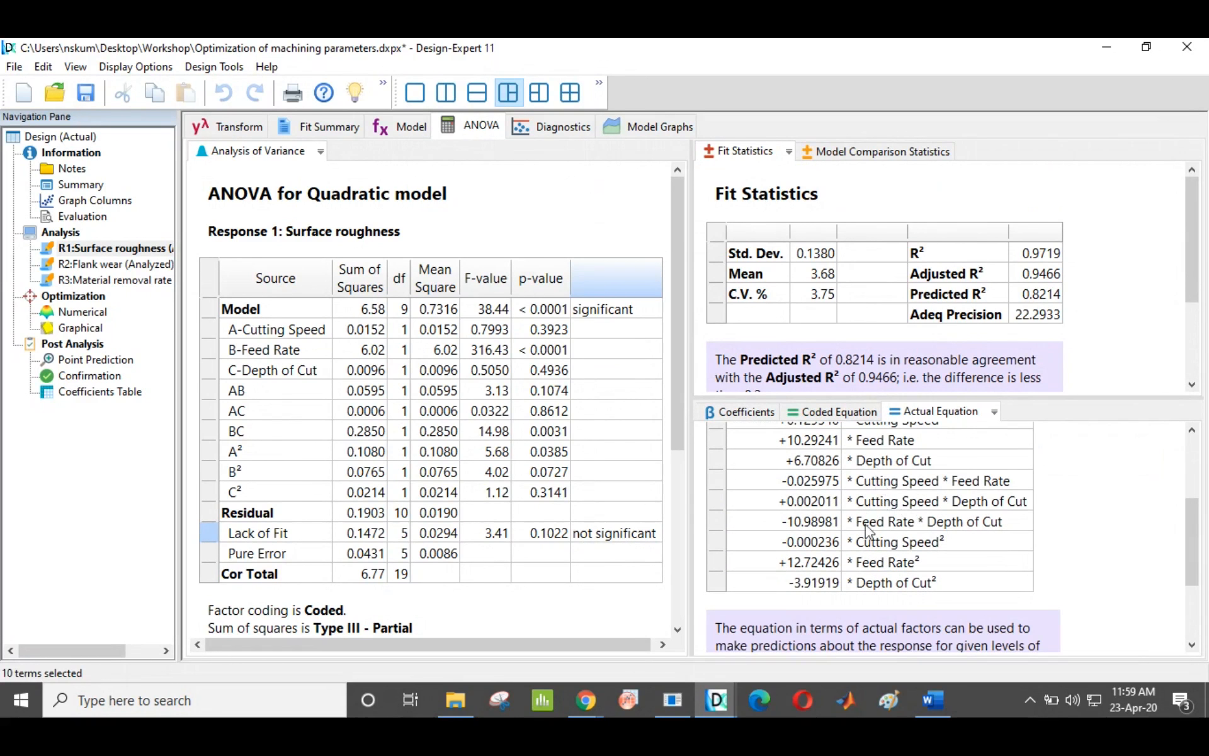
scroll(863, 494, up, 2)
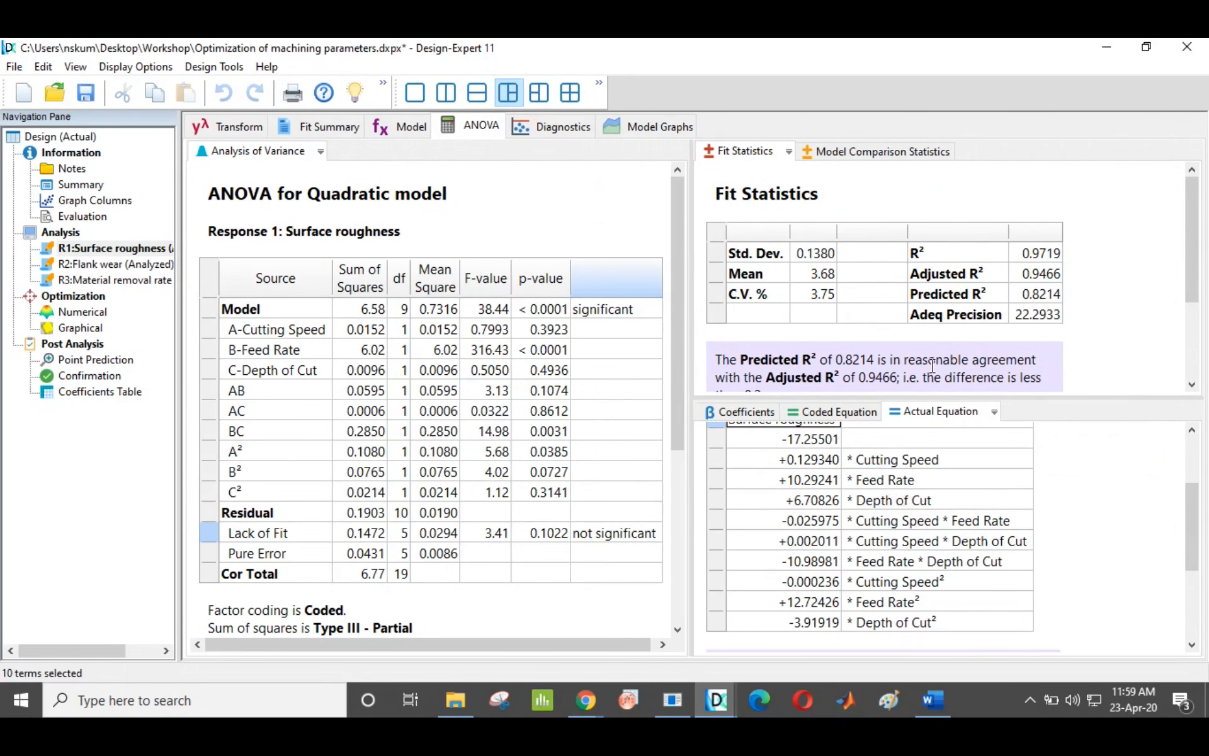
Show the surface roughness diagnostics in a single-pane layout with the normal plot of residuals
click(547, 130)
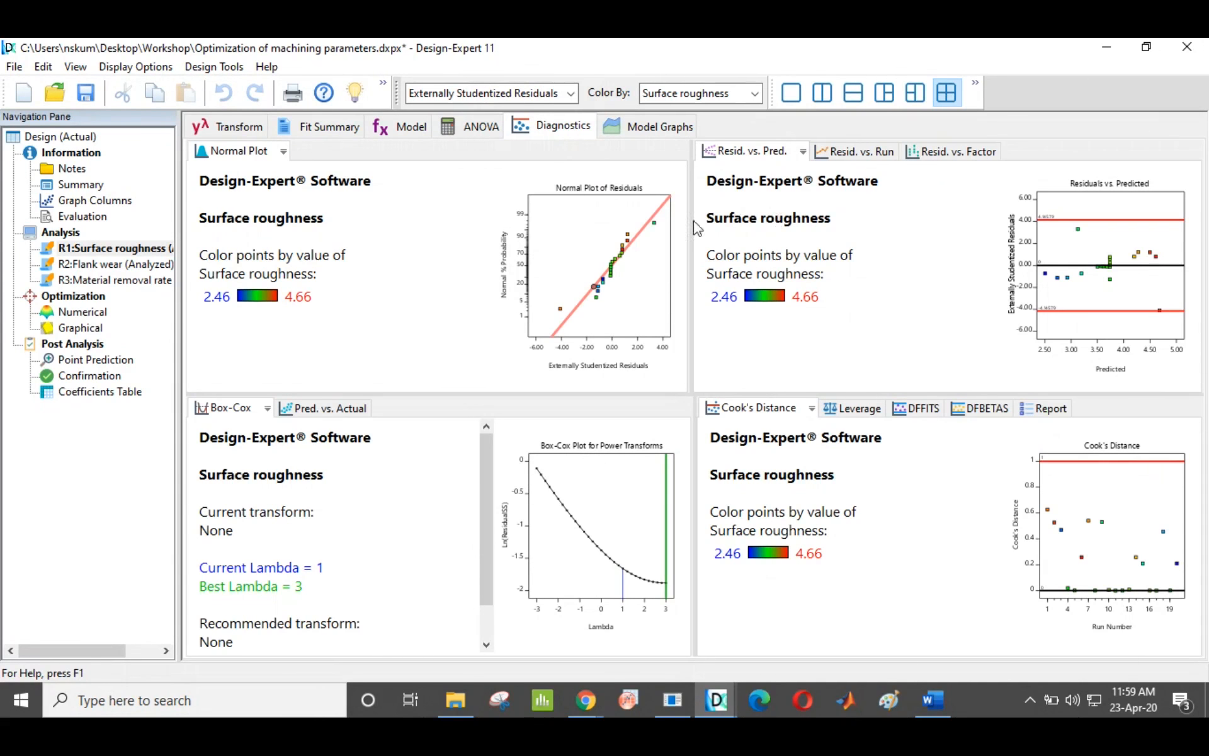
click(791, 93)
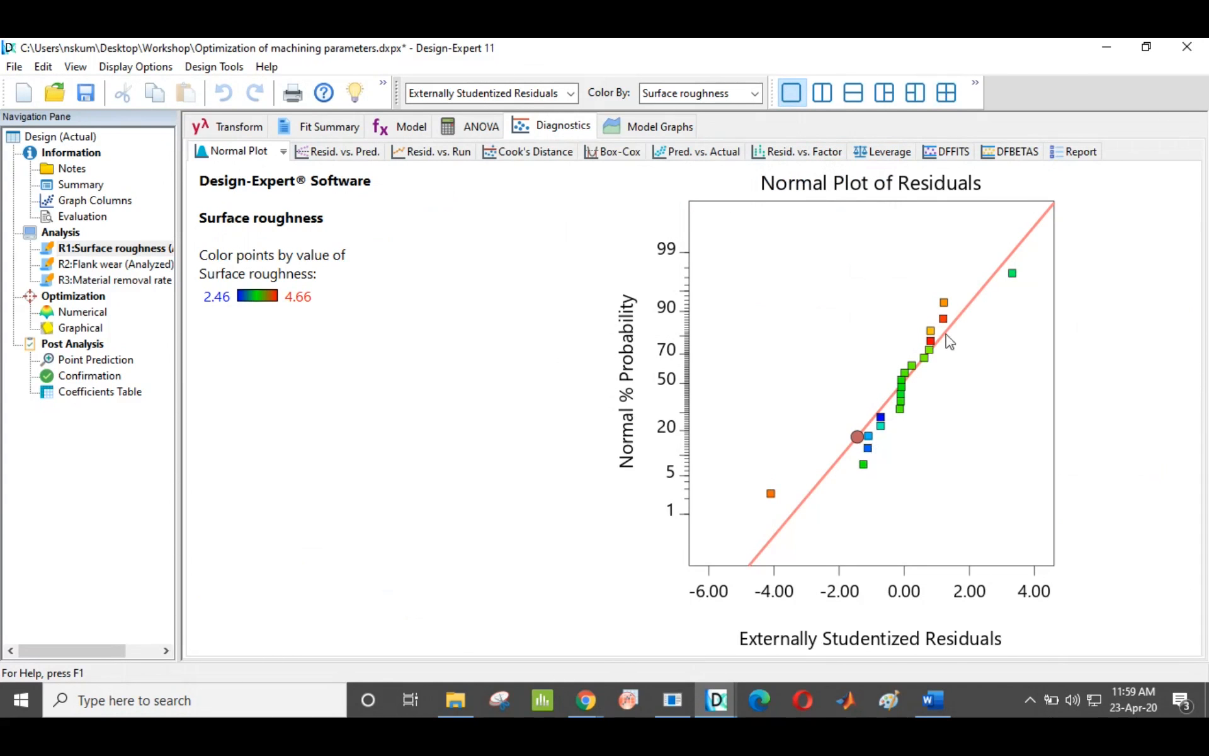
Identify the two outlying surface roughness runs on the normal plot of residuals and check them against the limits in residuals versus run
click(771, 493)
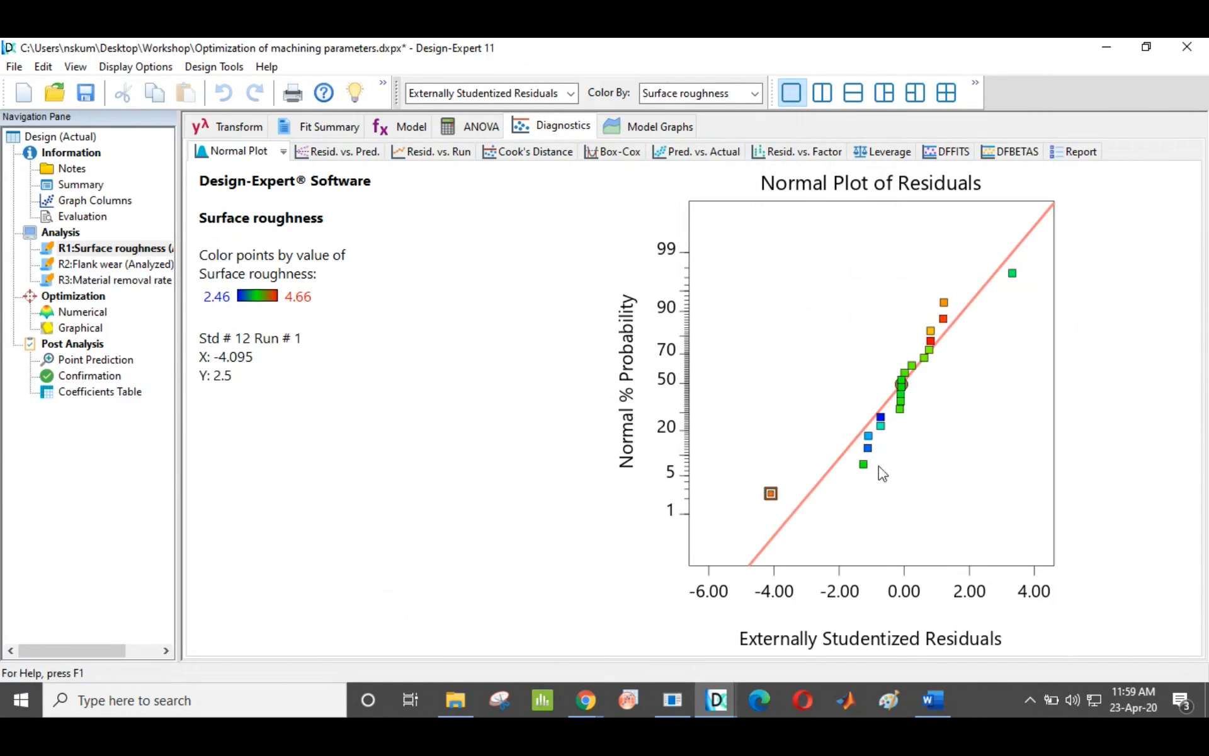
click(1011, 272)
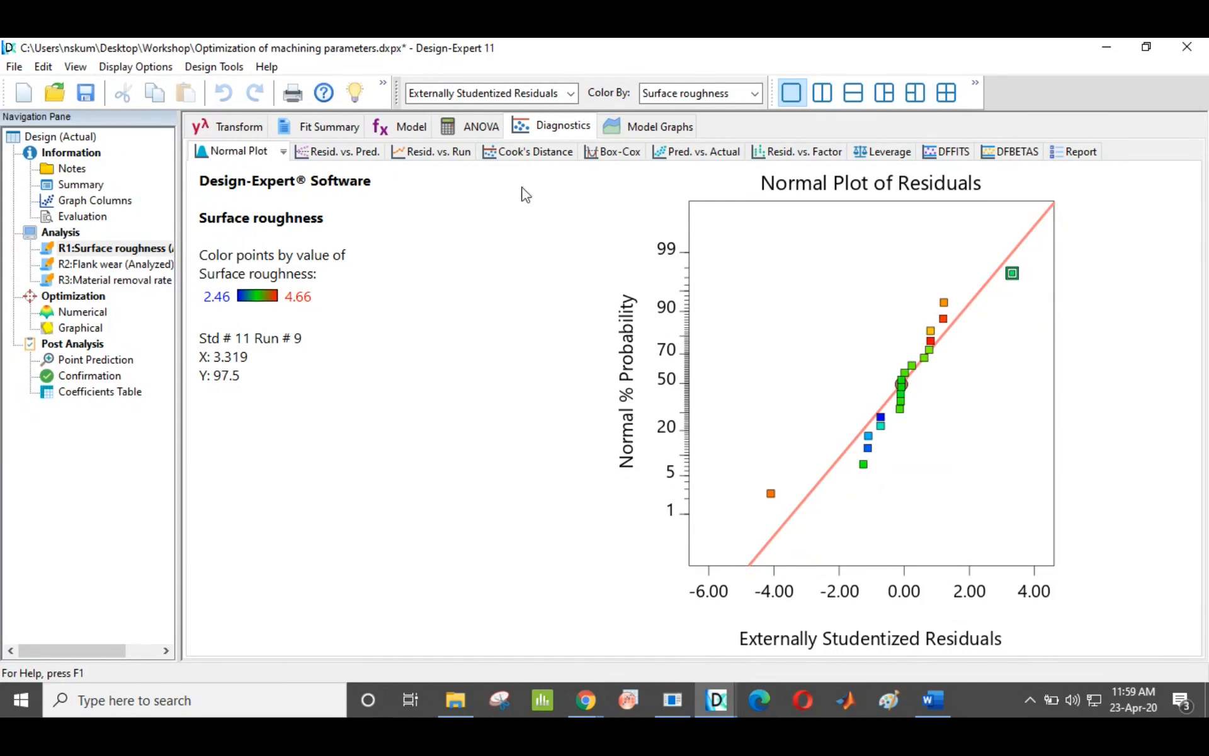
click(434, 156)
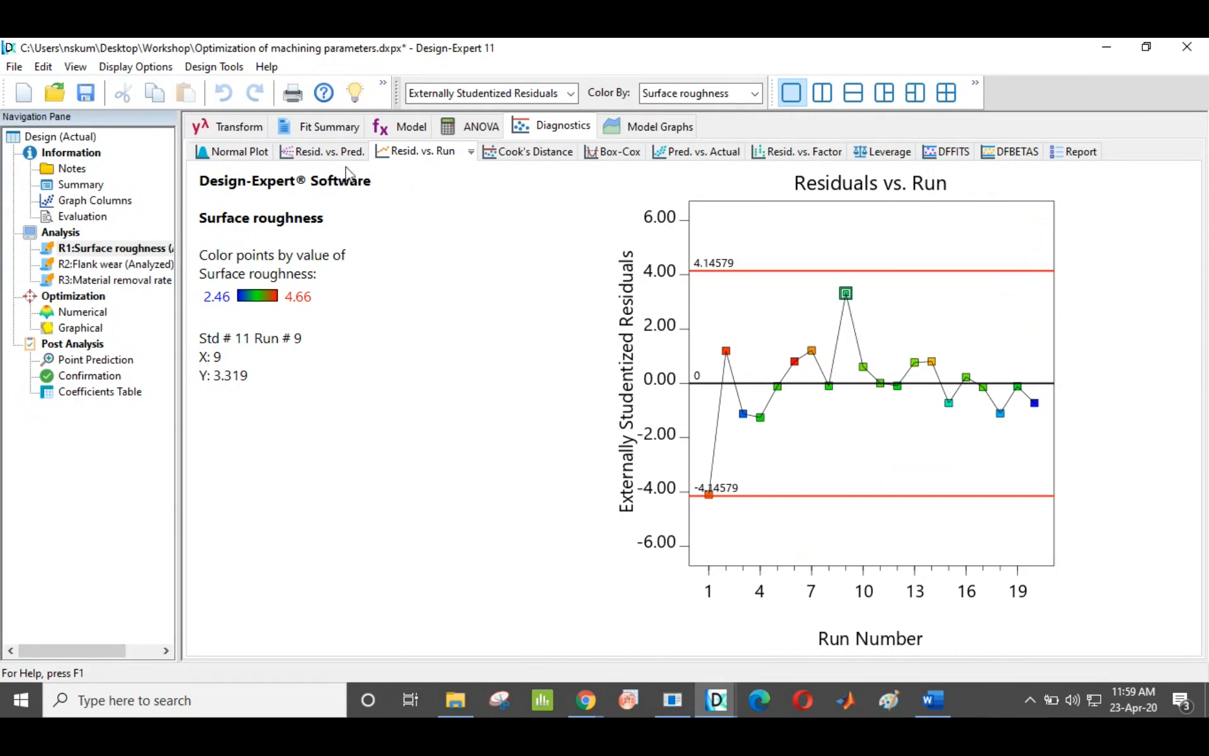
click(252, 157)
click(771, 493)
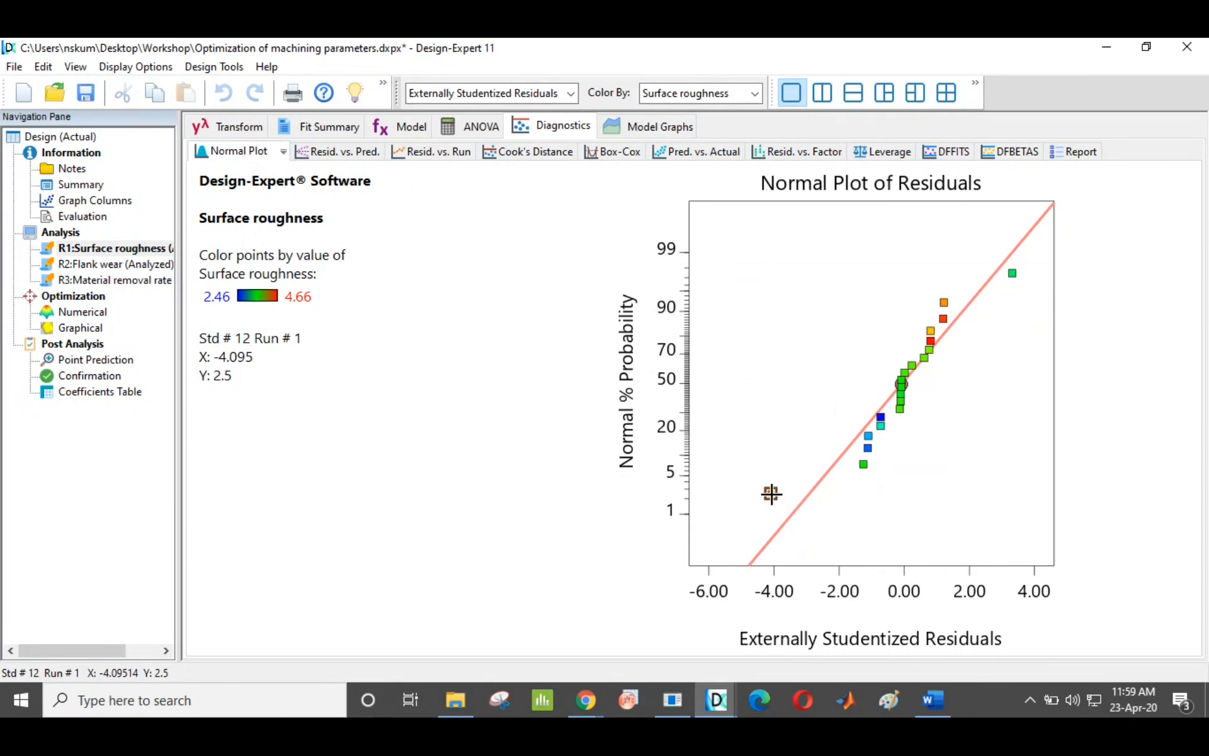
click(1013, 272)
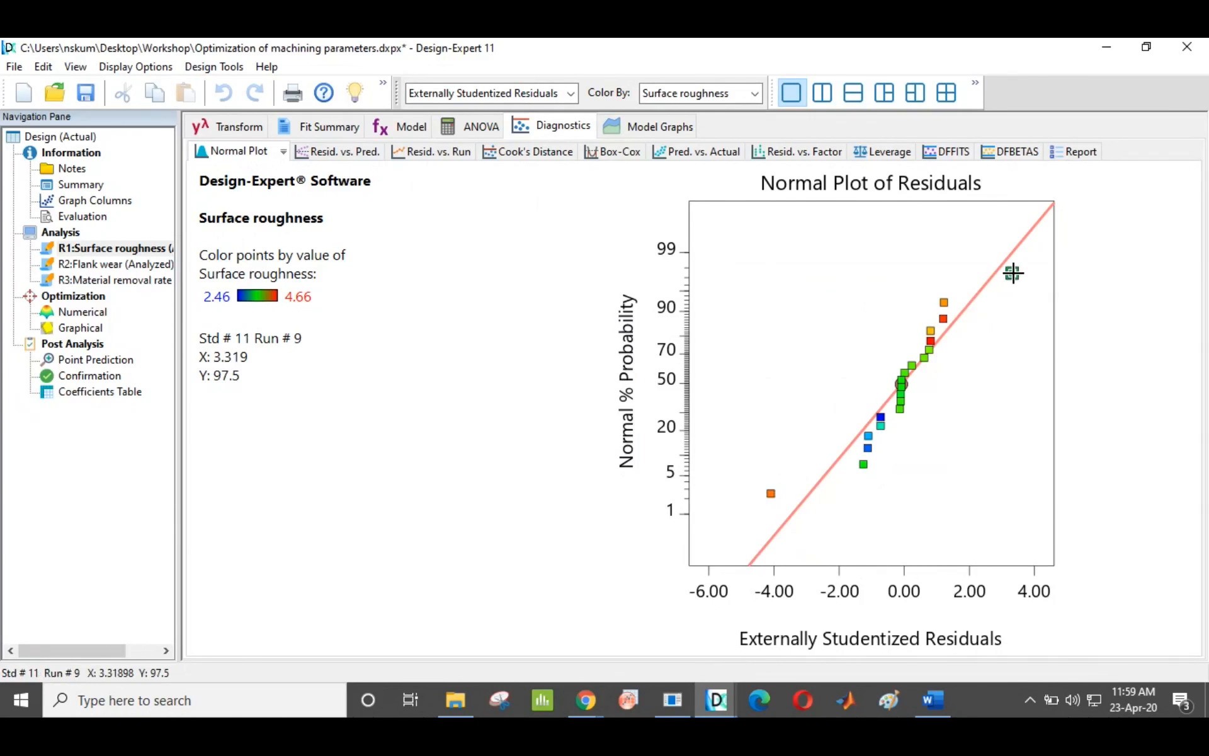
click(431, 158)
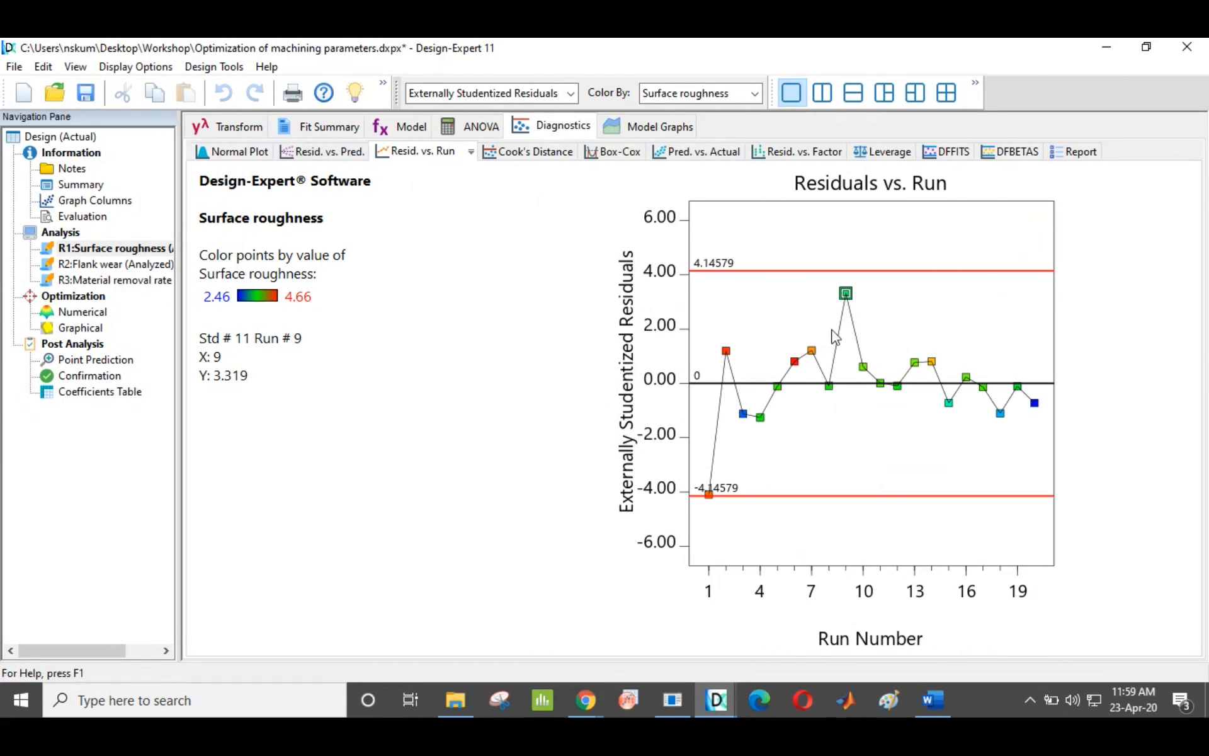
click(709, 495)
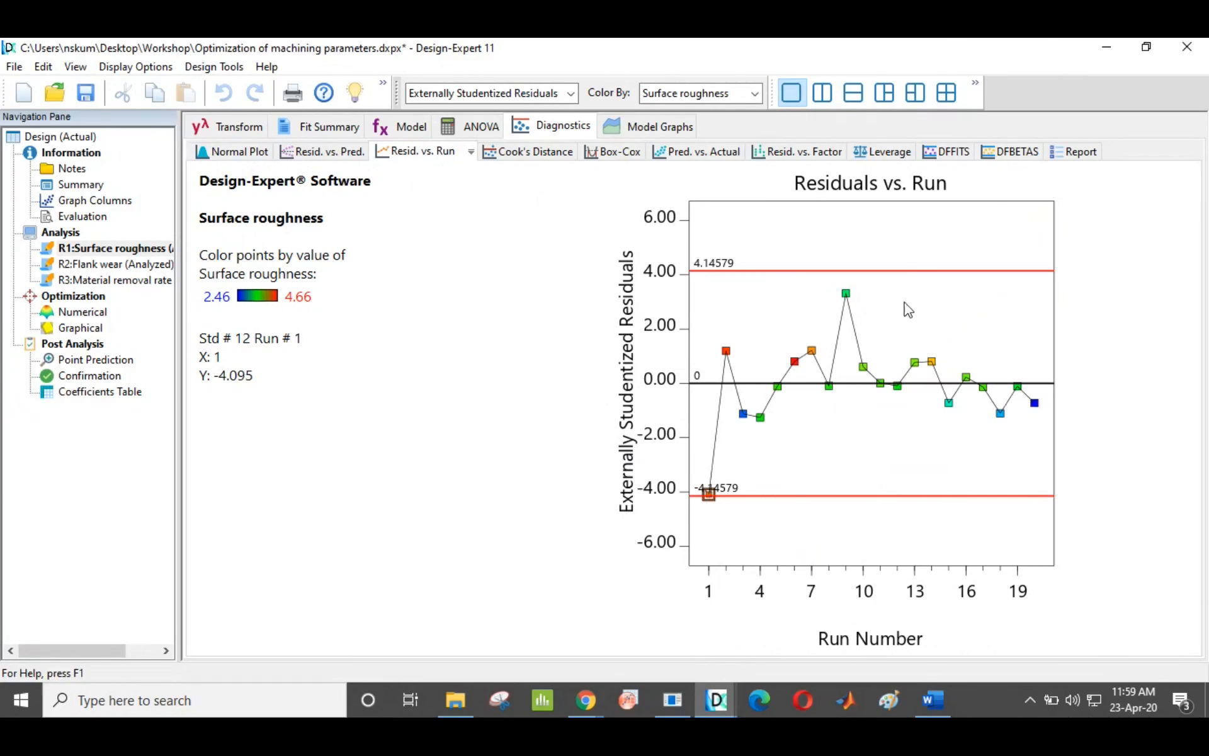
click(845, 293)
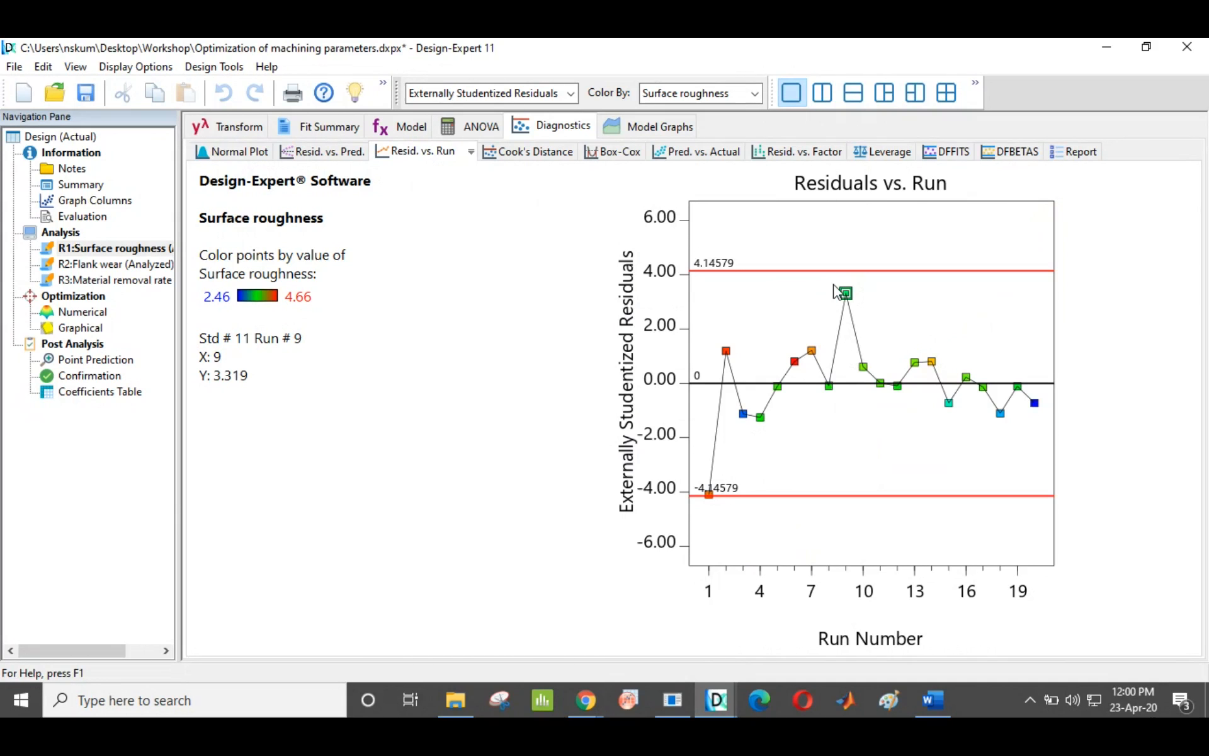
Review the surface roughness predicted versus actual plot and compare the actual and predicted value columns in the diagnostics report
click(725, 152)
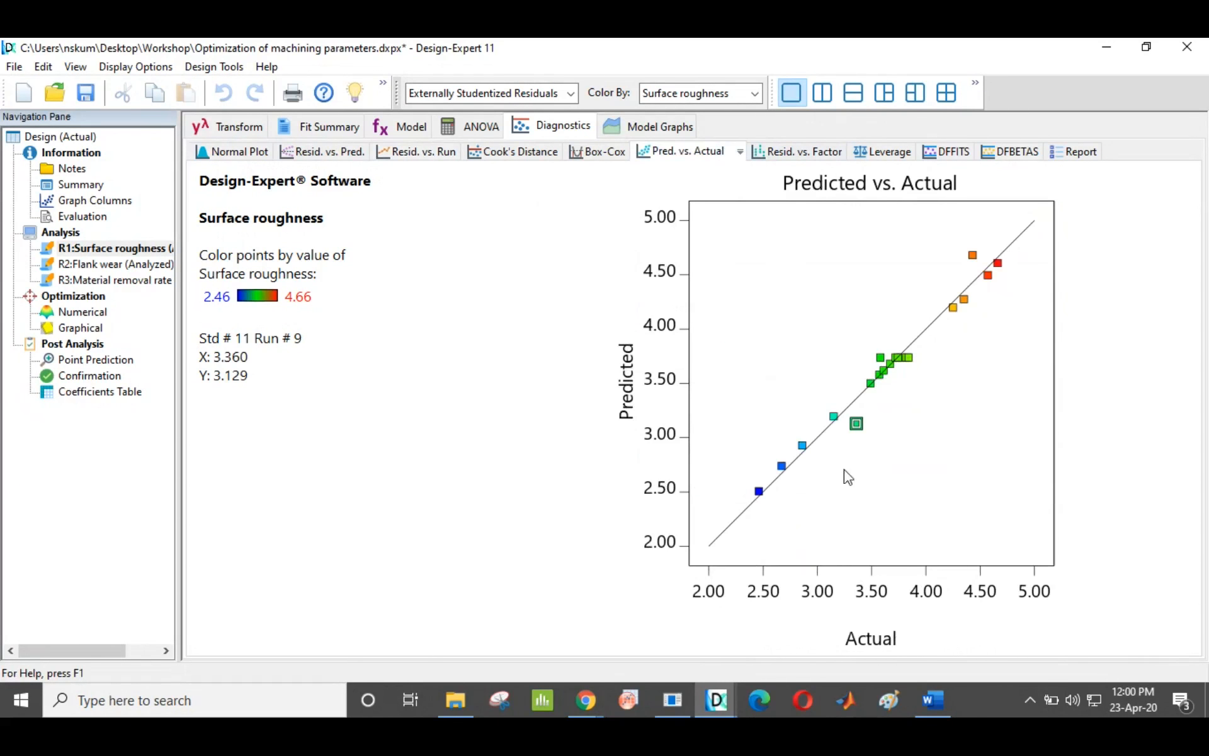
click(961, 417)
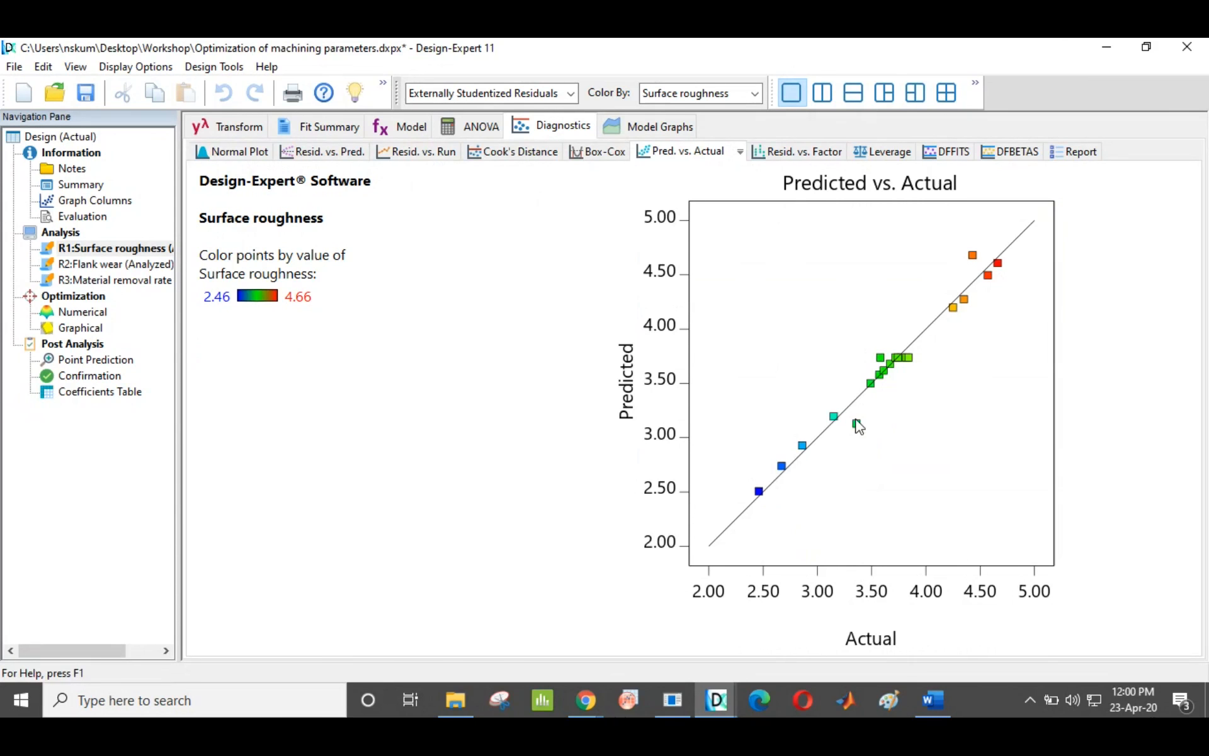
click(1074, 152)
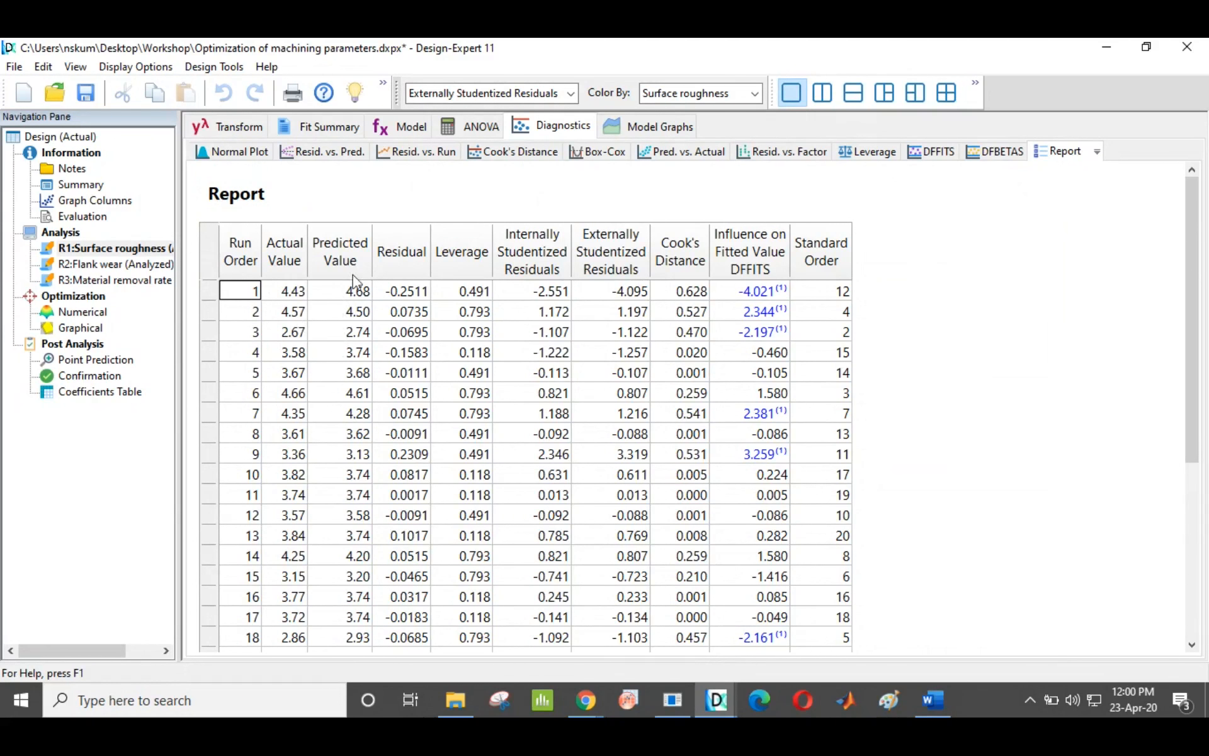
click(295, 254)
click(339, 239)
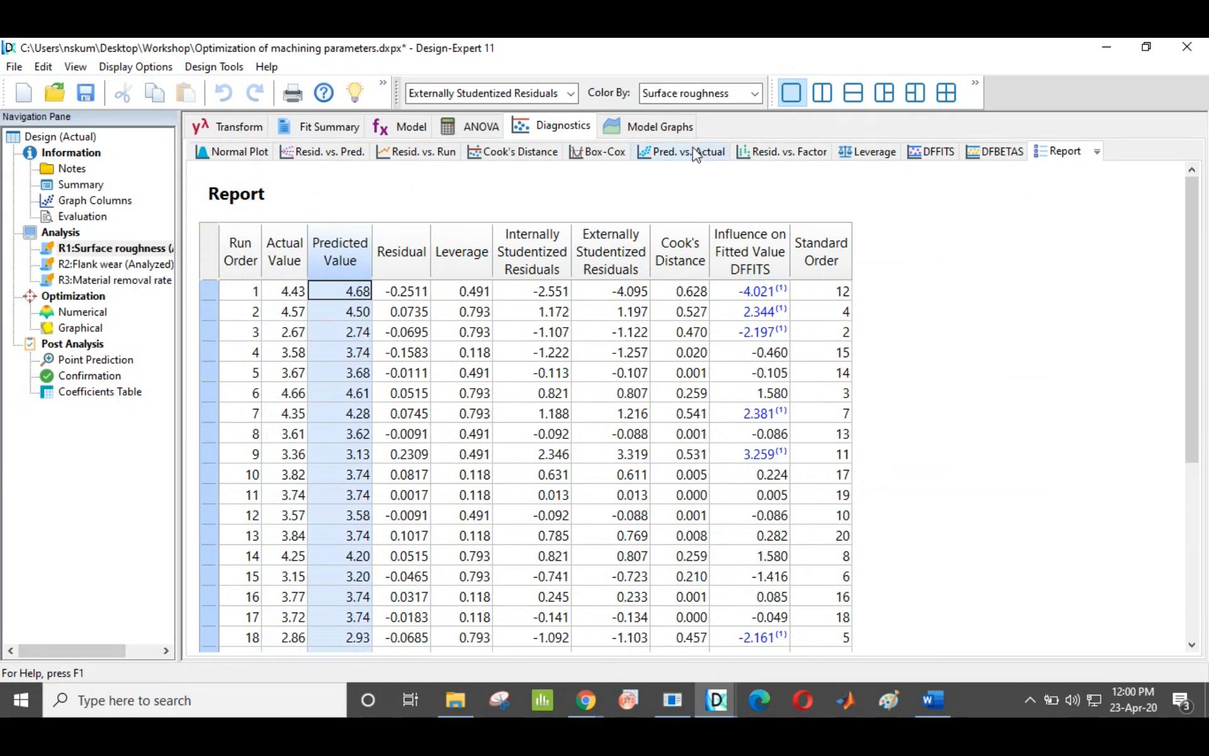
Examine the surface roughness perturbation plot and the 3D surface for cutting speed and feed rate
click(636, 132)
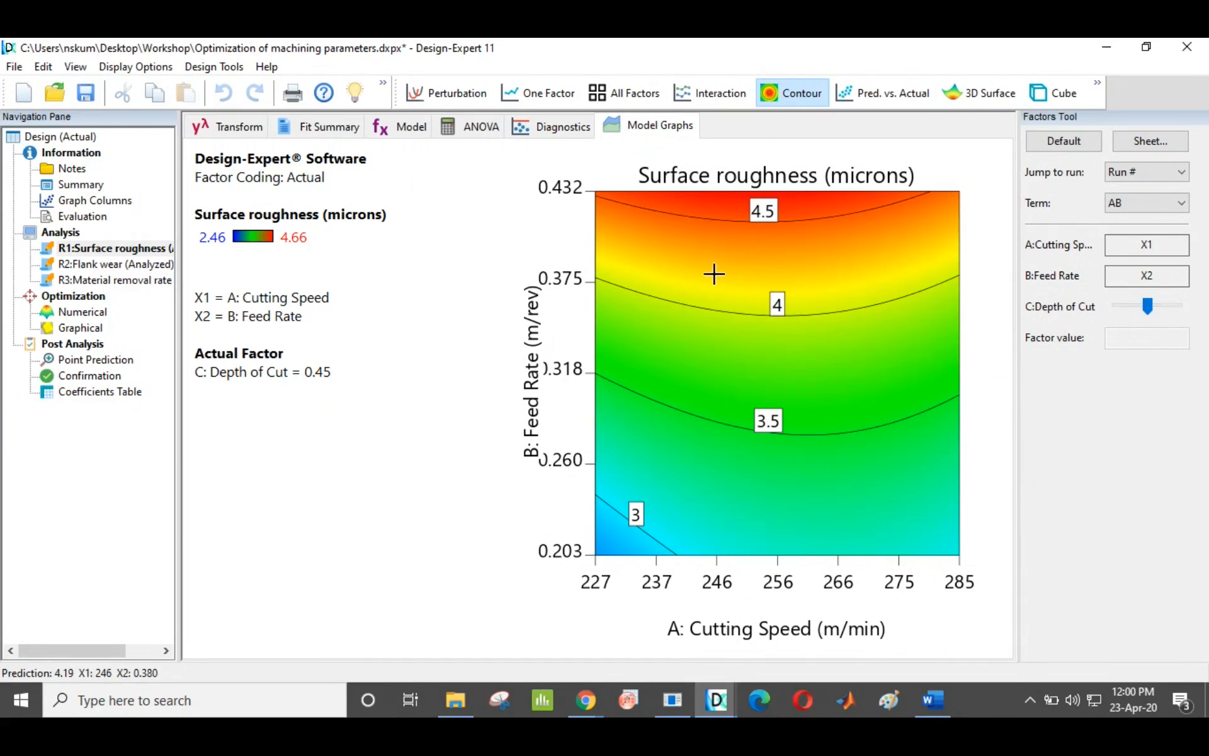
click(444, 95)
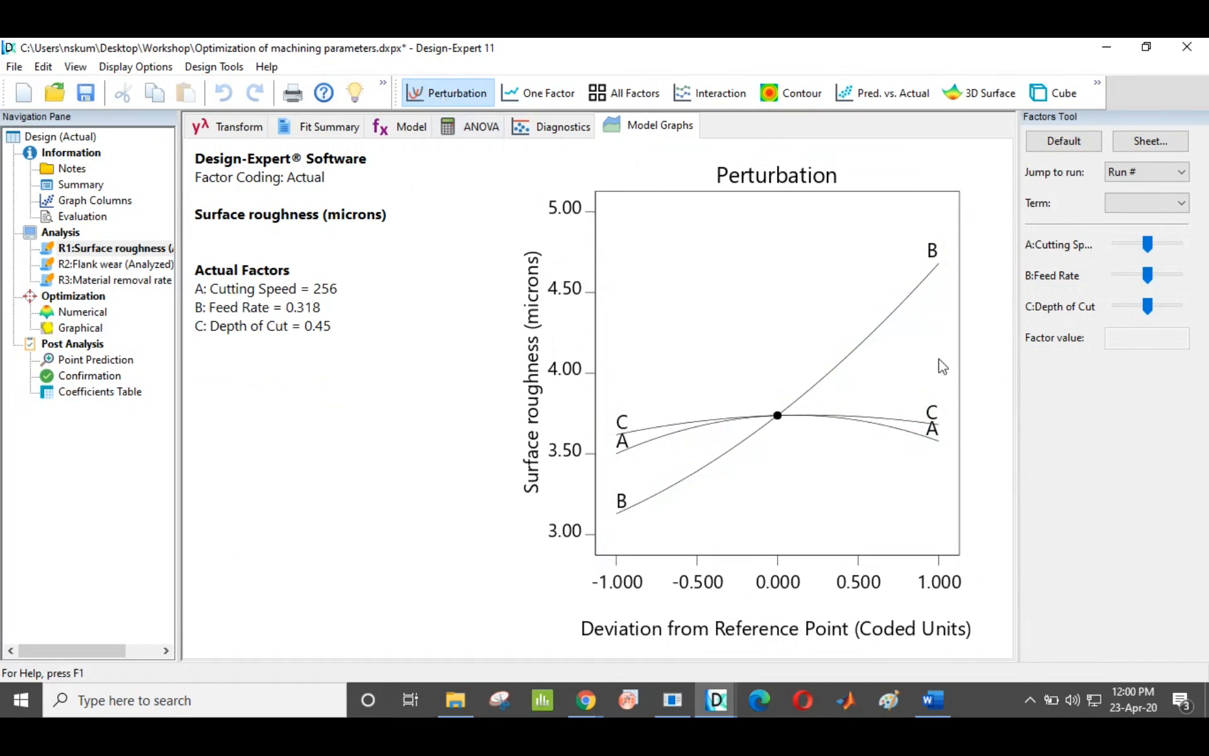
click(975, 96)
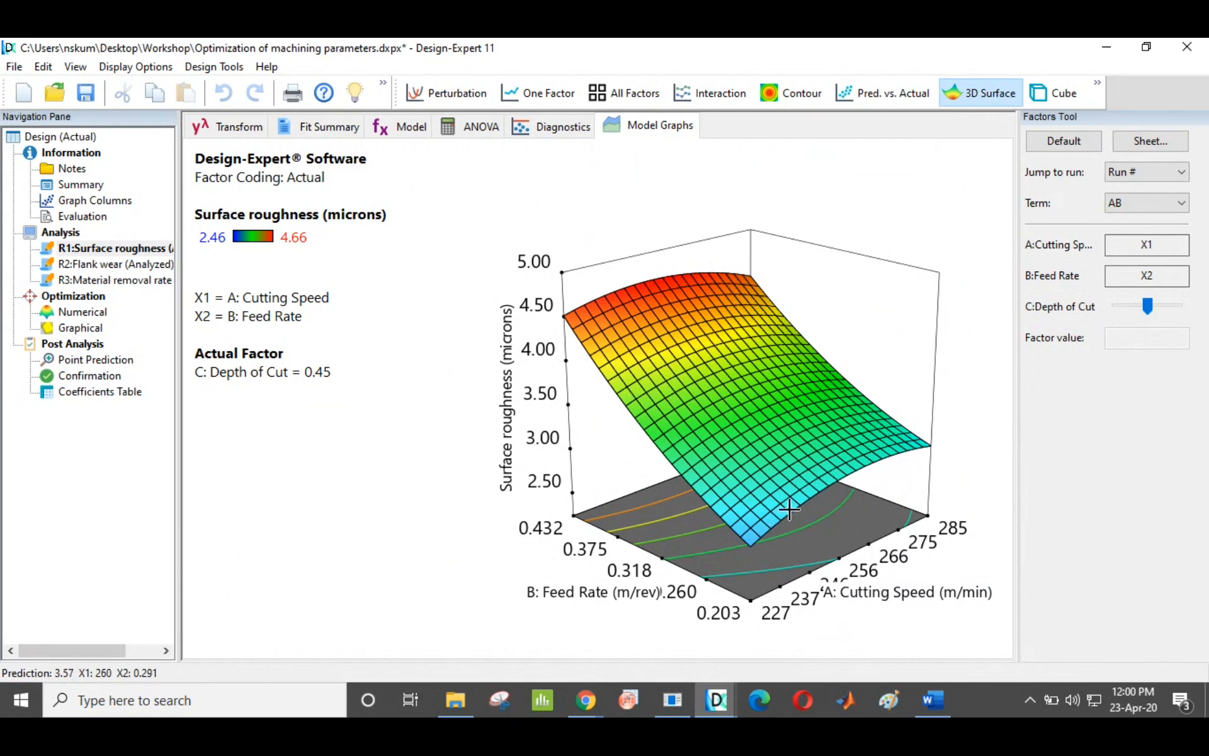
Assign Depth of Cut to X2 and Feed Rate to X1 on the surface roughness 3D surface, and display the cube plot
right_click(1121, 307)
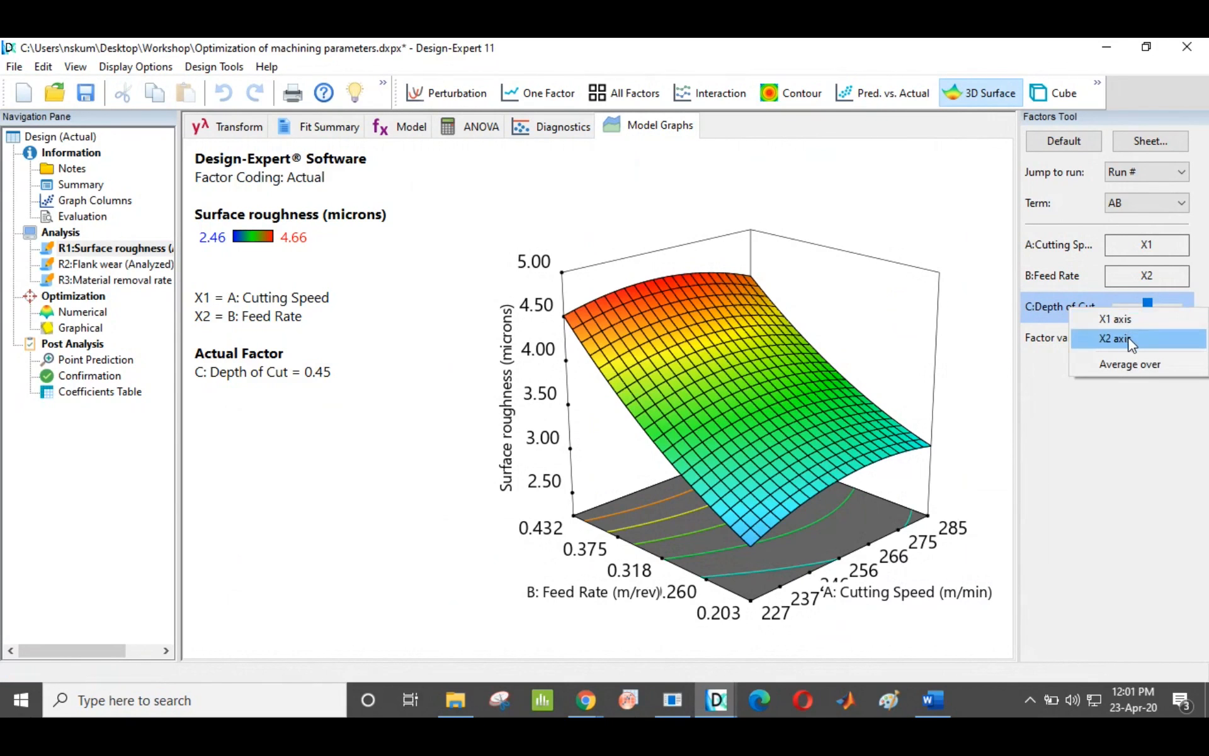
click(1128, 337)
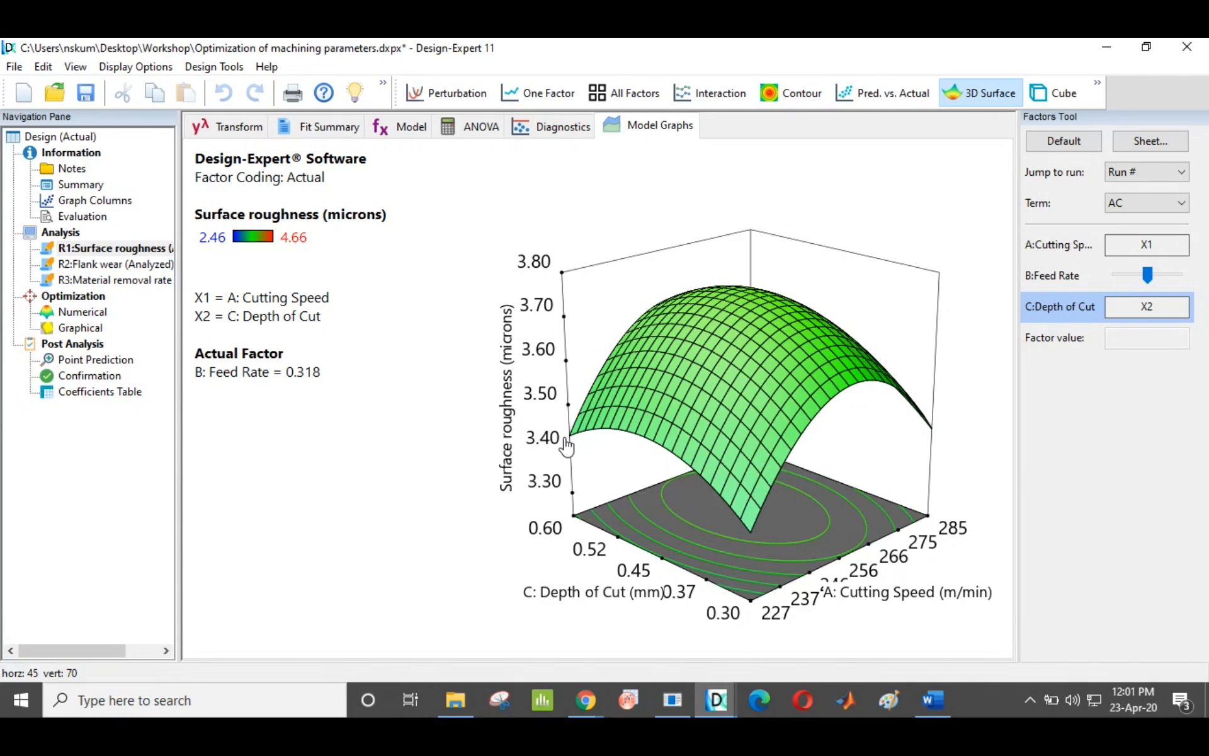
right_click(1115, 272)
click(1119, 285)
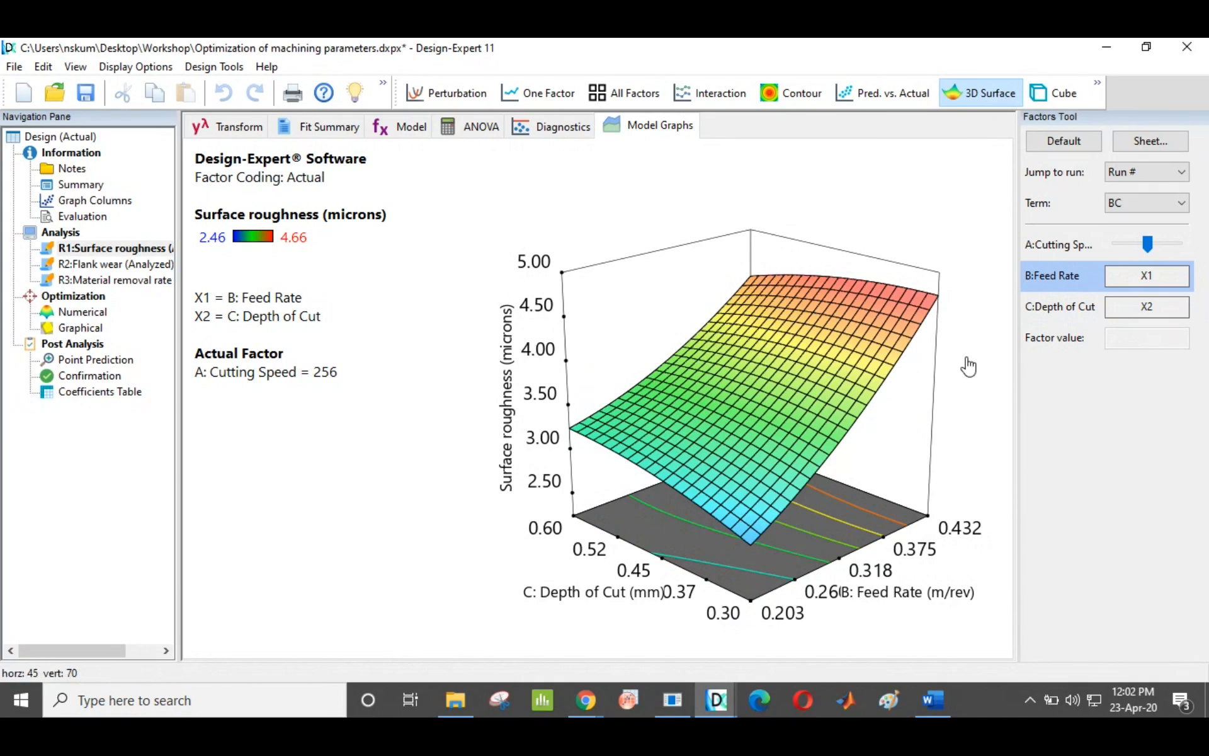
click(1058, 92)
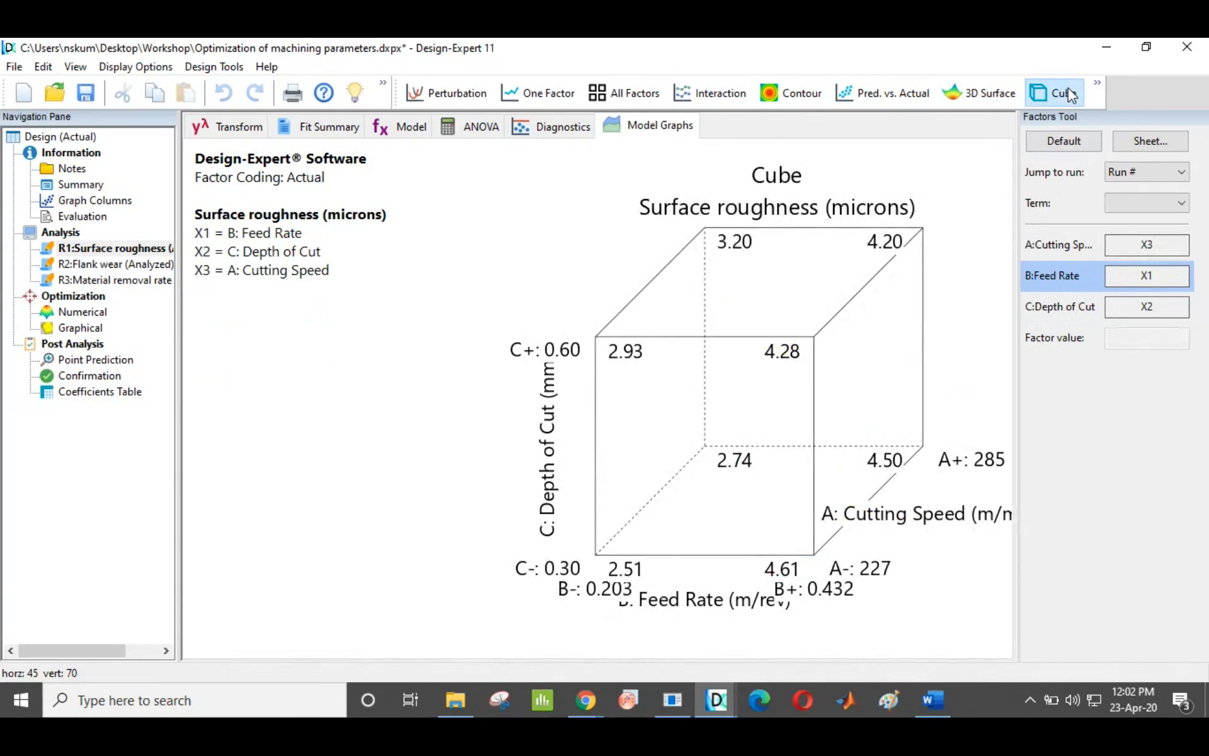
Review the flank wear fit summary for the Quadratic model and compare R² and predicted R² in the model summary statistics
click(106, 268)
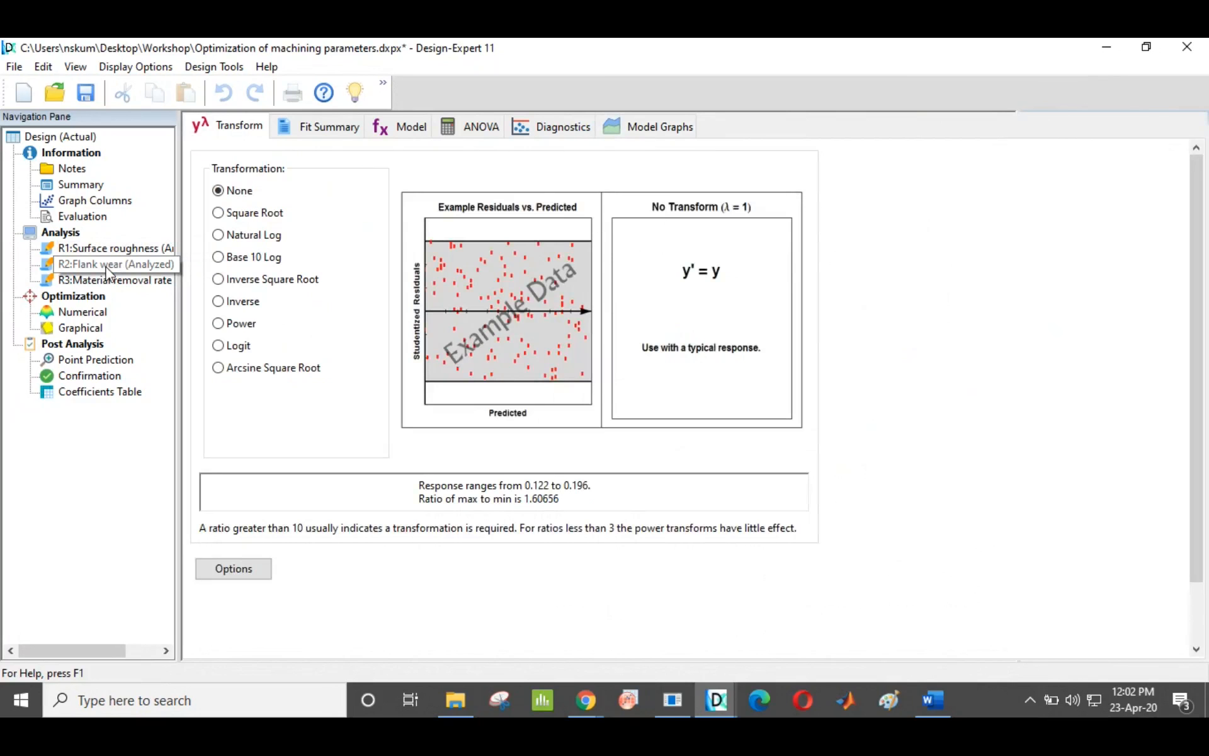
click(302, 133)
click(250, 417)
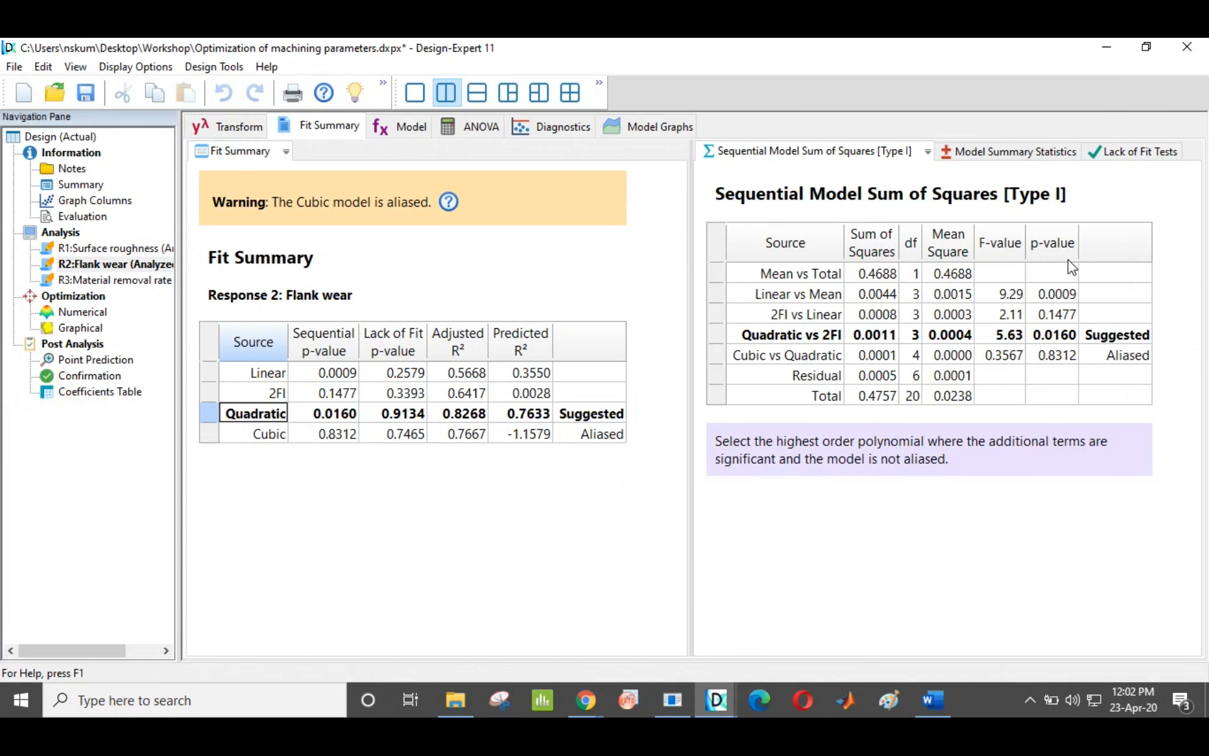
click(1011, 153)
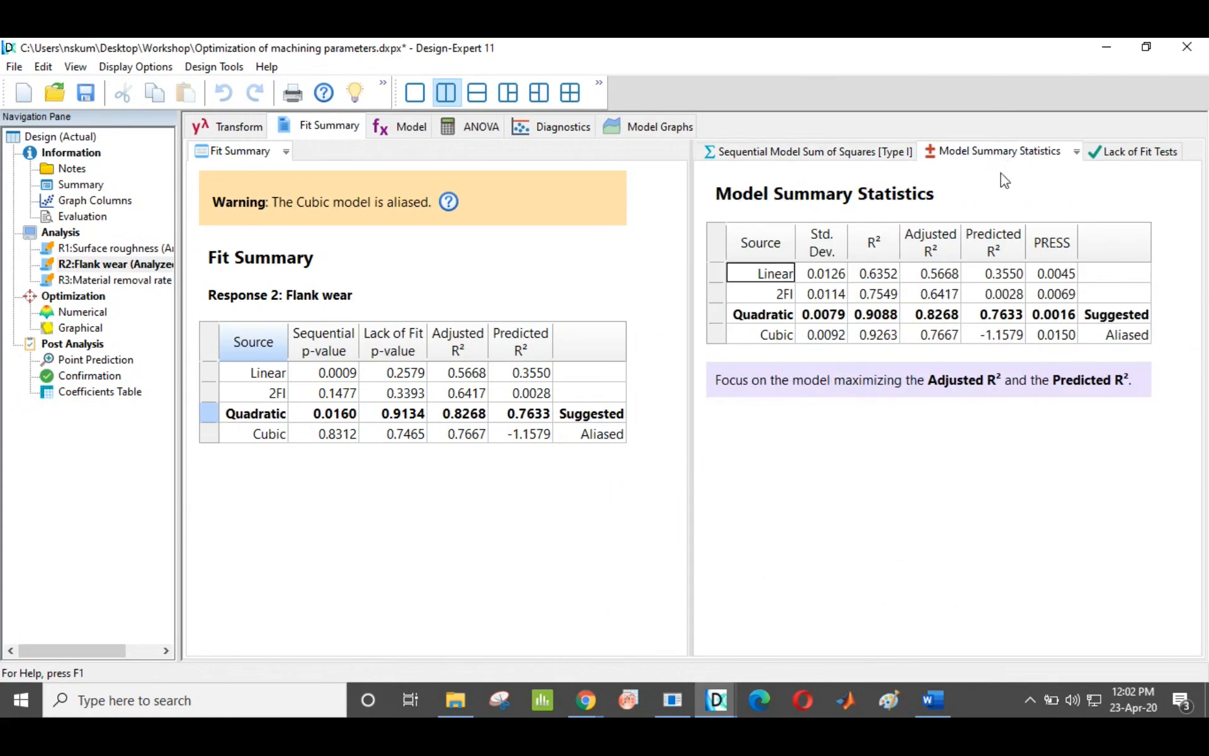
click(874, 242)
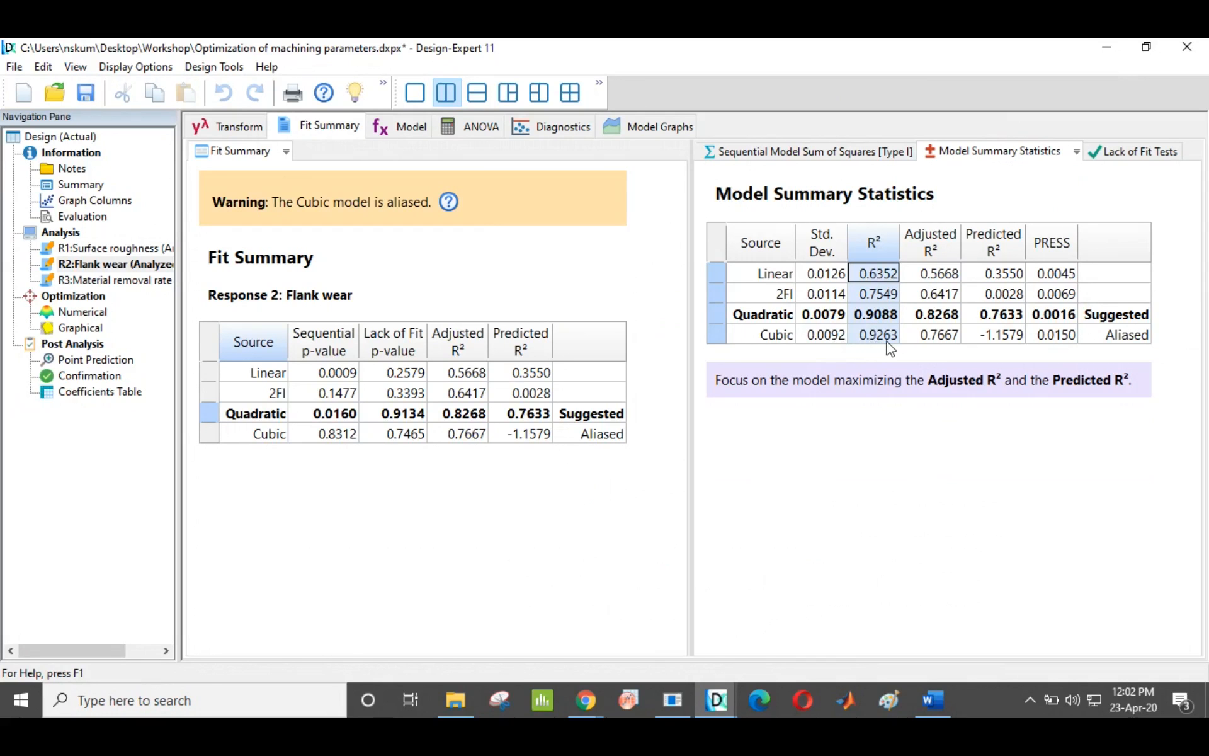
click(989, 242)
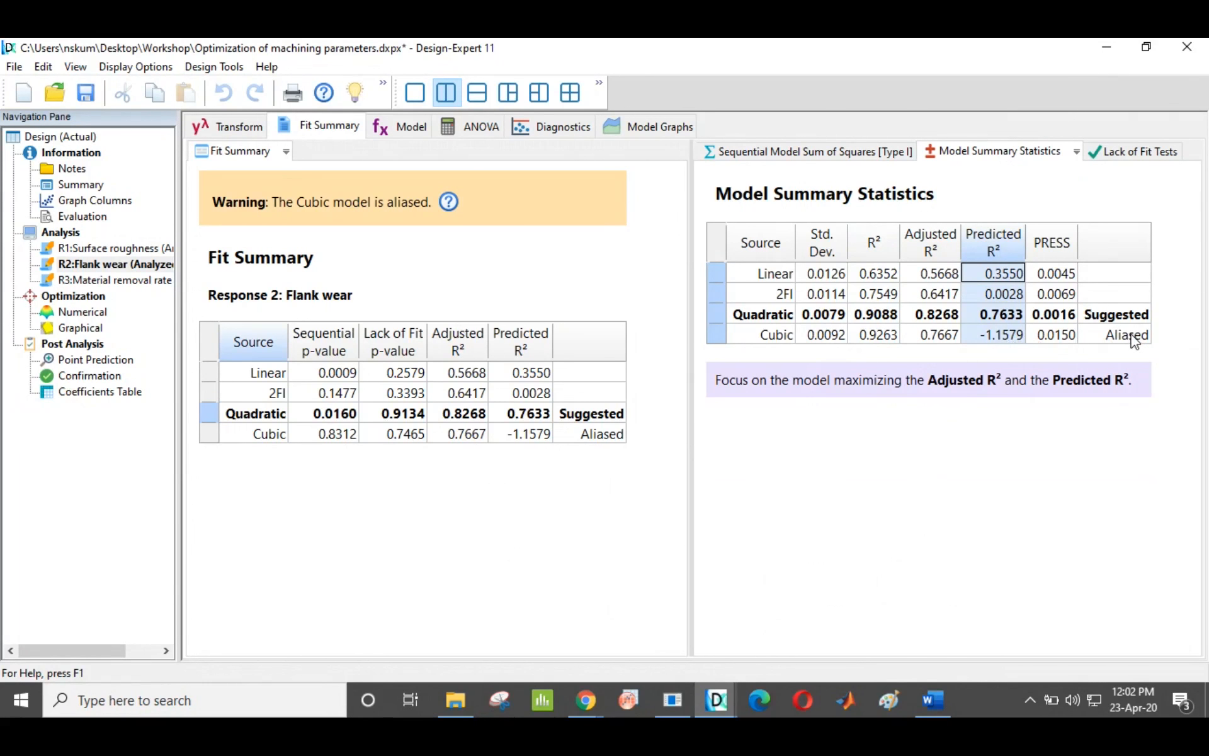
Check the flank wear model terms and inspect the Model and Lack of Fit rows in the ANOVA
click(412, 128)
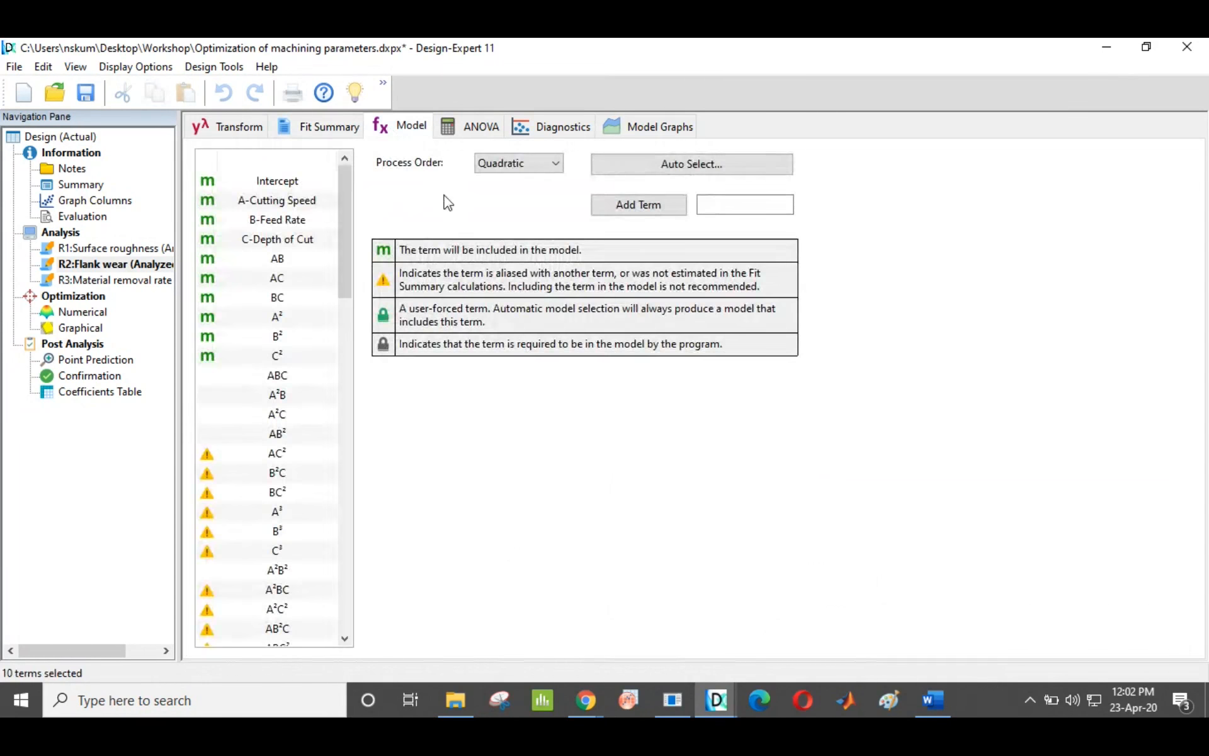
click(466, 134)
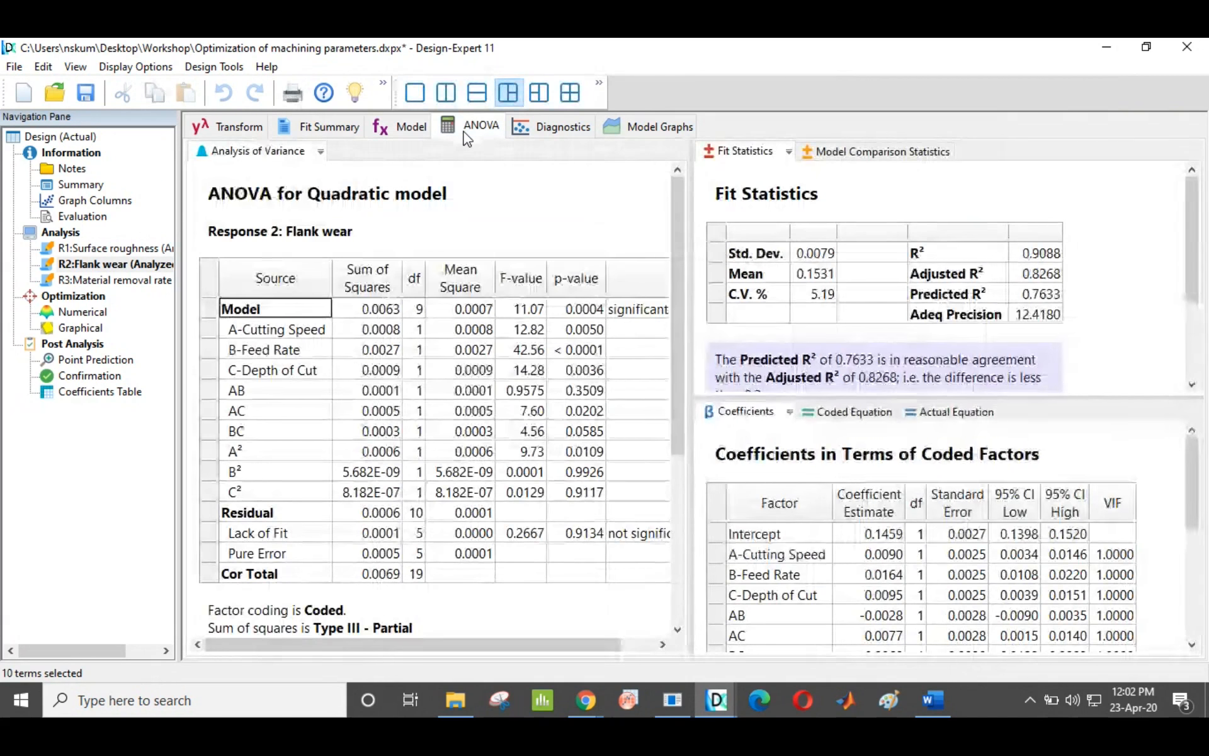
click(214, 312)
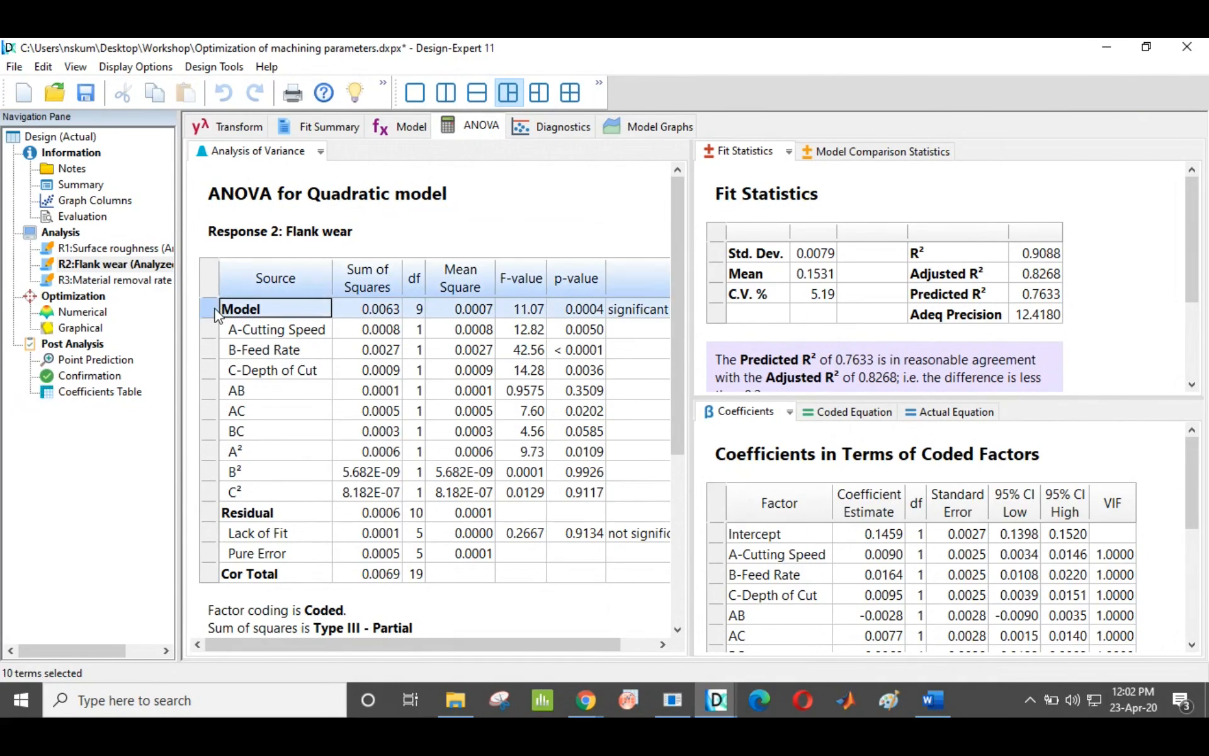
click(211, 533)
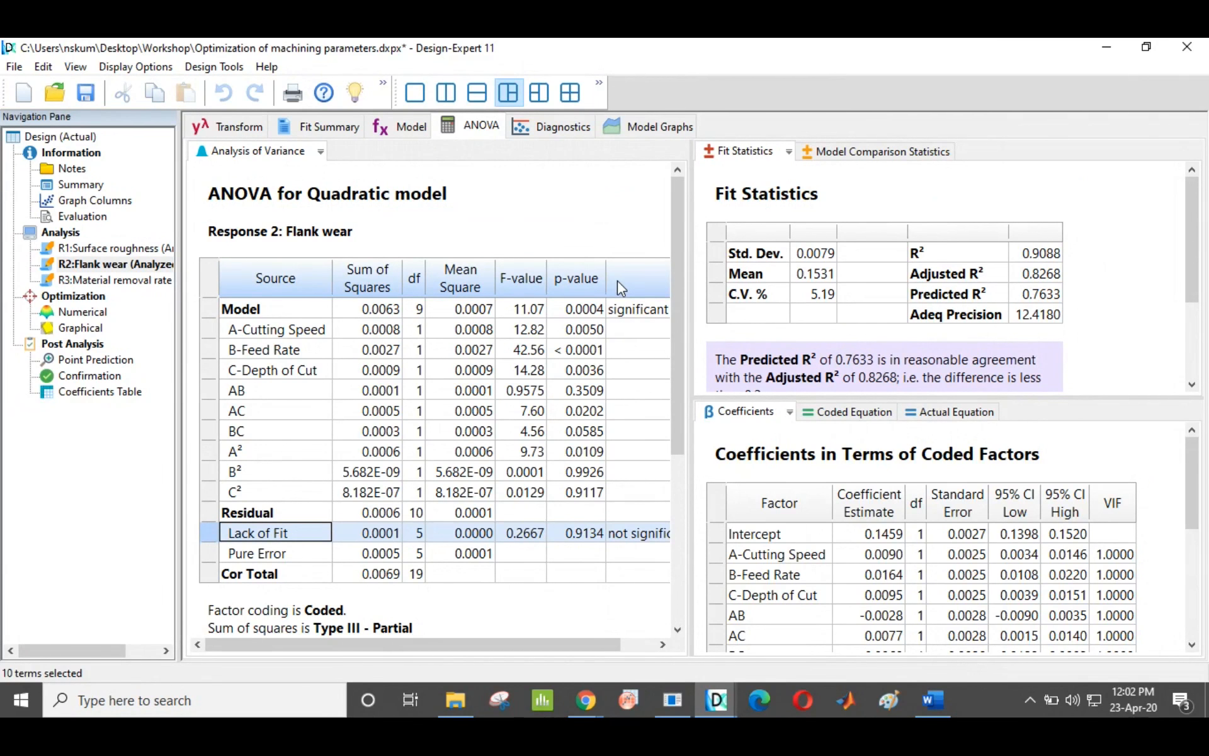
Compare the flank wear sums of squares for the model, cutting speed and residual with the corrected total in the ANOVA
click(388, 309)
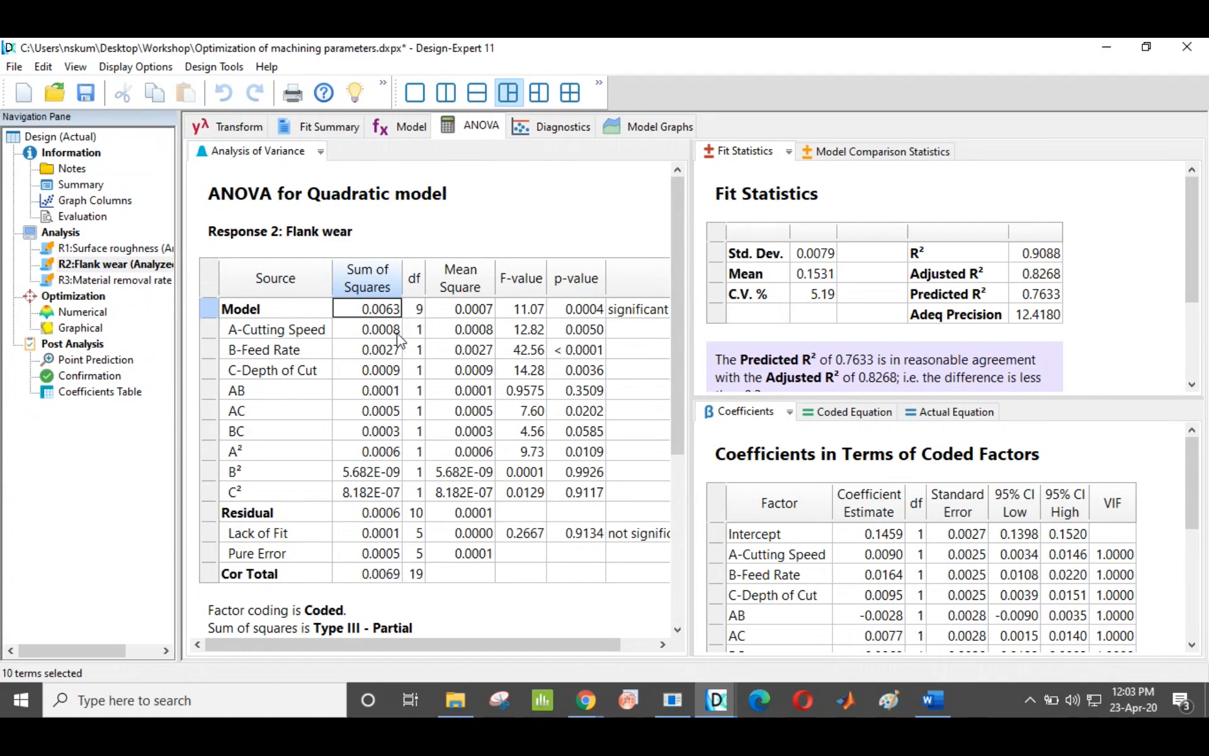
click(391, 575)
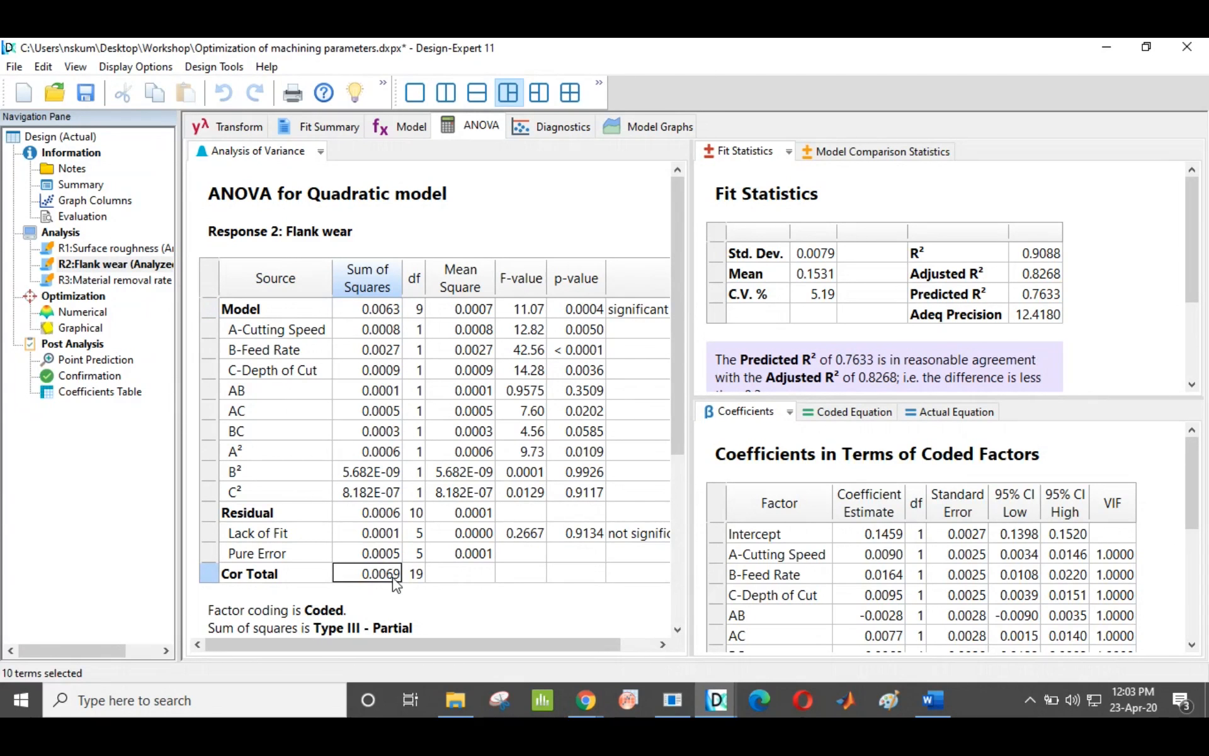
click(378, 330)
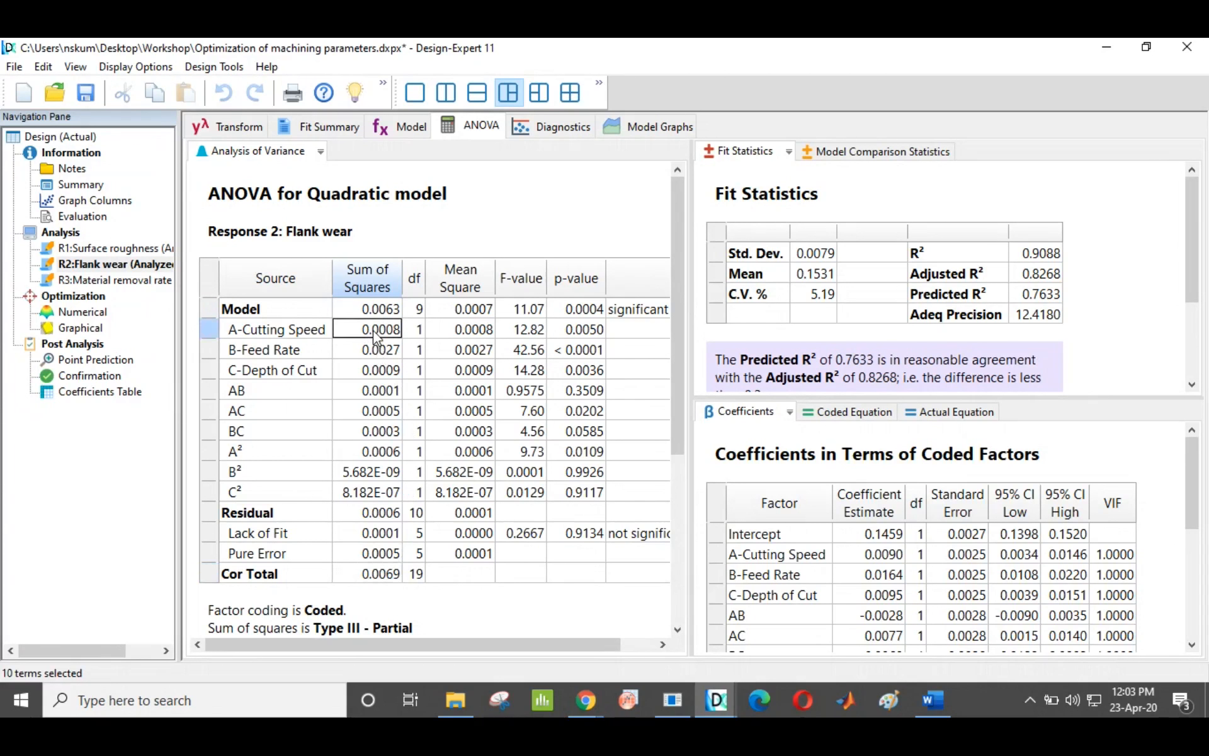
click(383, 573)
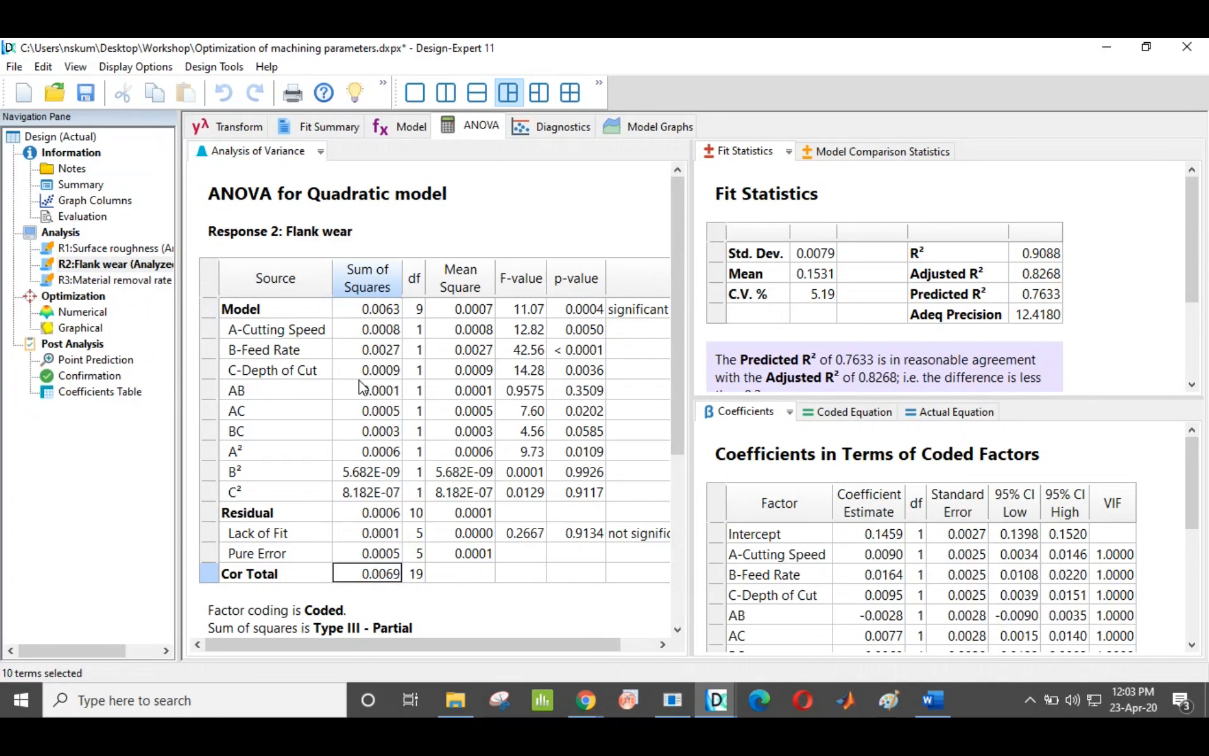
click(369, 514)
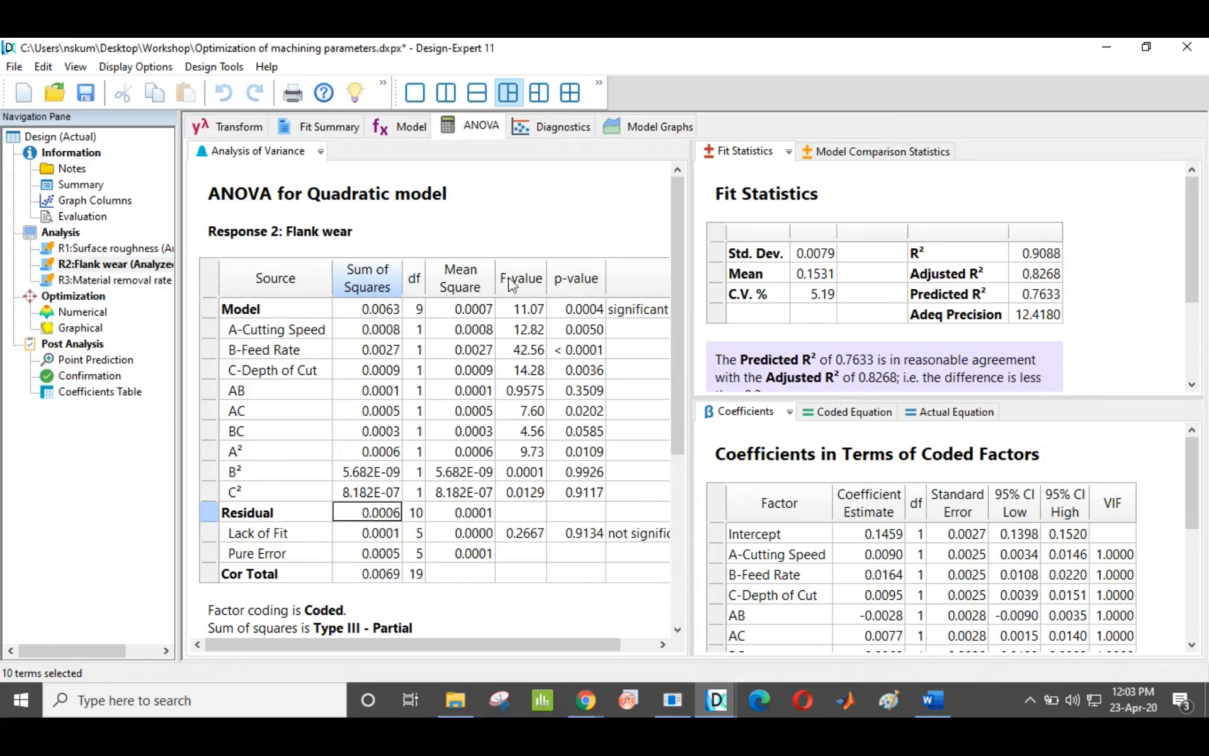
Show the flank wear diagnostics in a single-pane layout with the normal plot of residuals
click(557, 132)
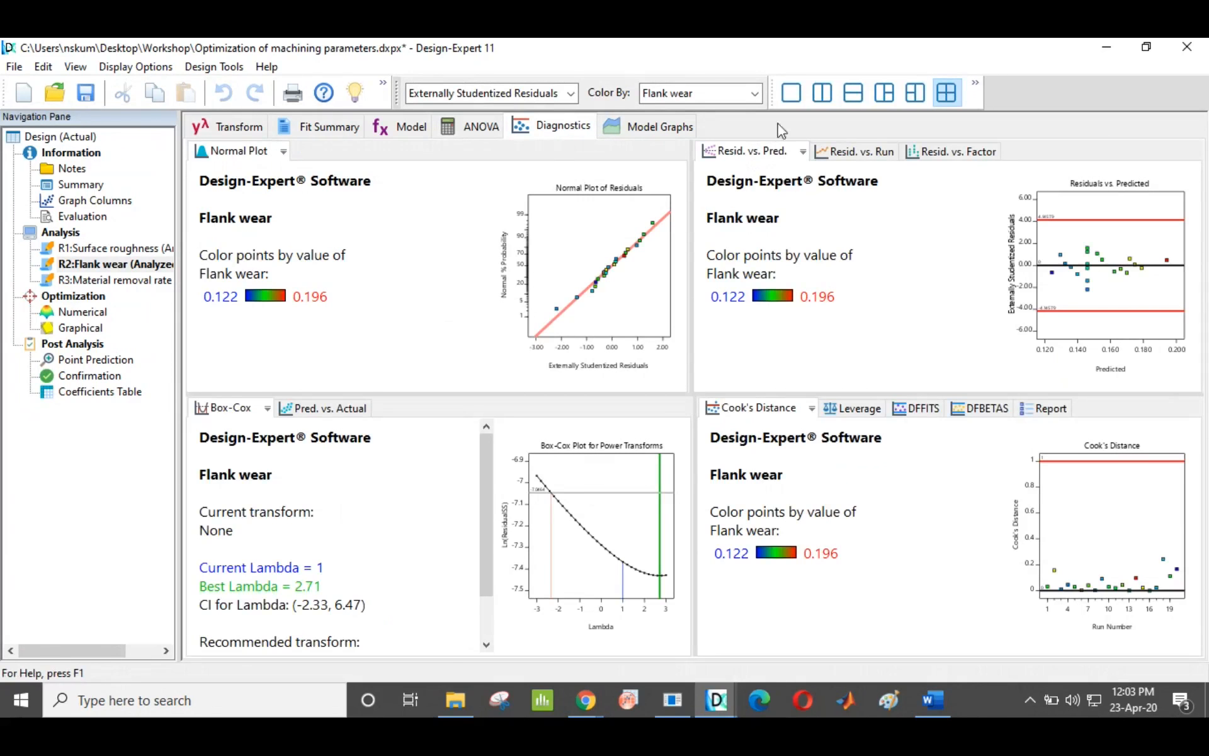
click(790, 93)
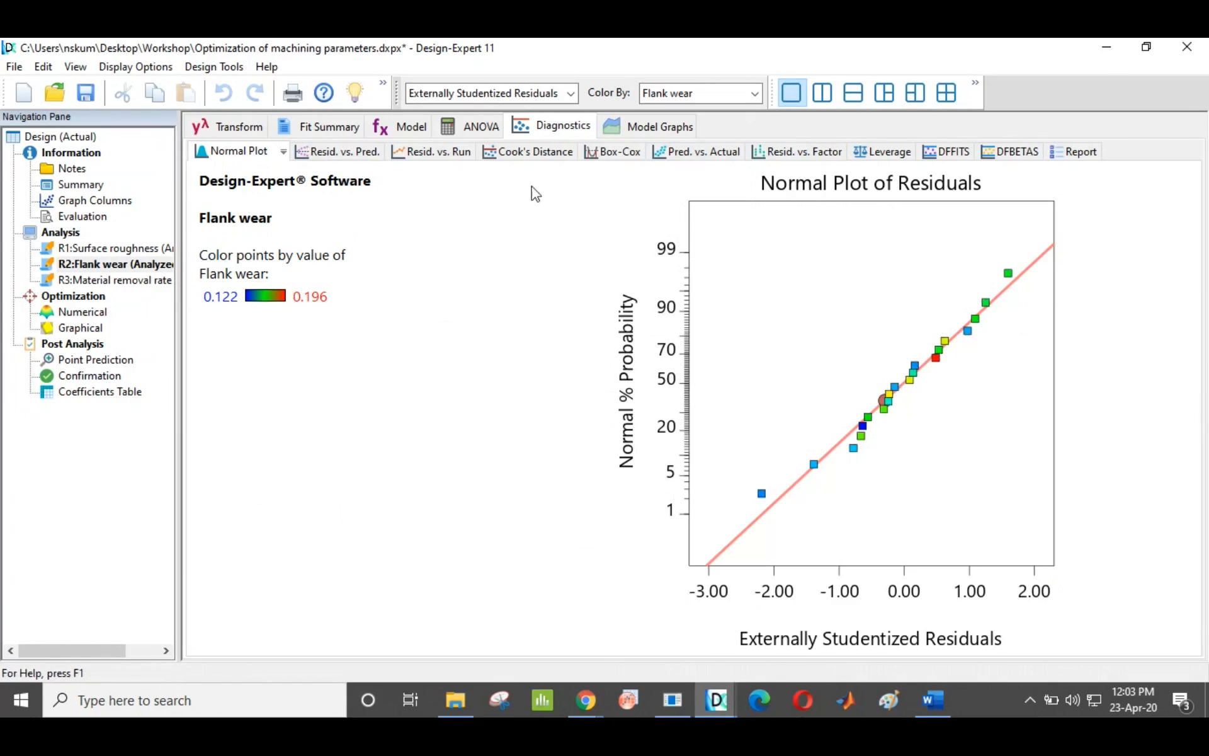
Review the flank wear residuals versus run and predicted versus actual plots, and check the predicted R² in the fit statistics
click(455, 158)
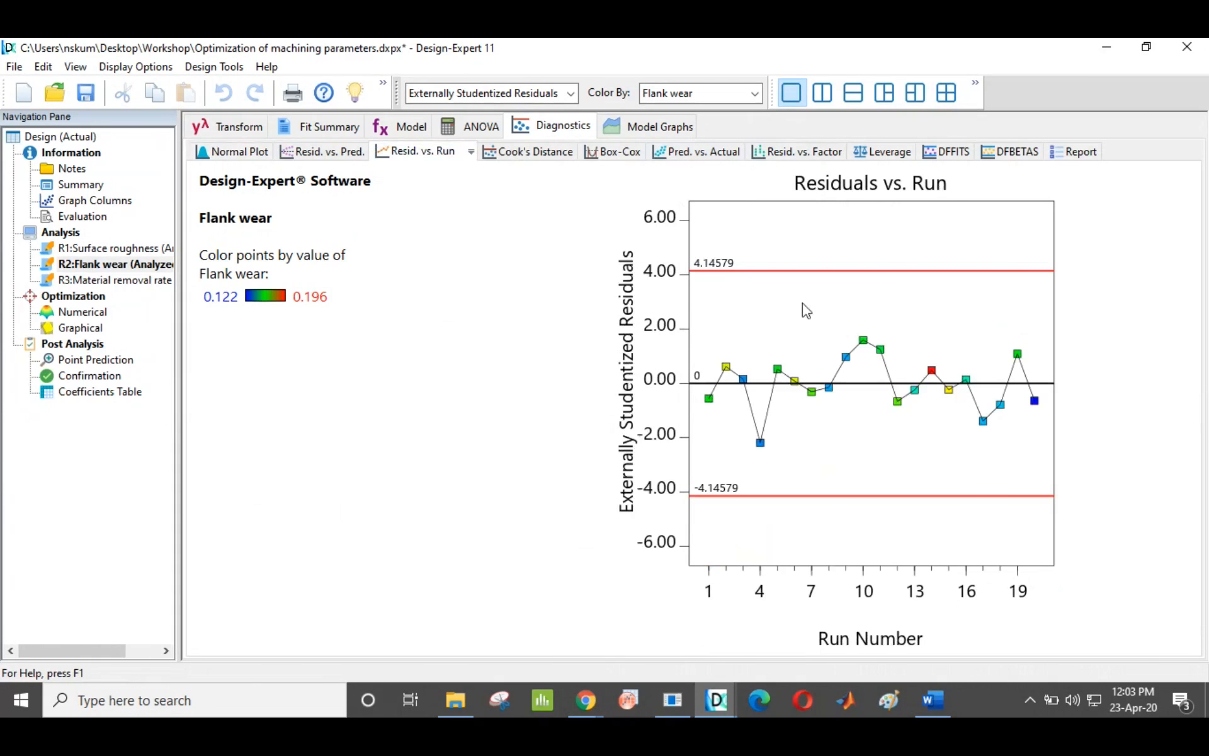
click(699, 151)
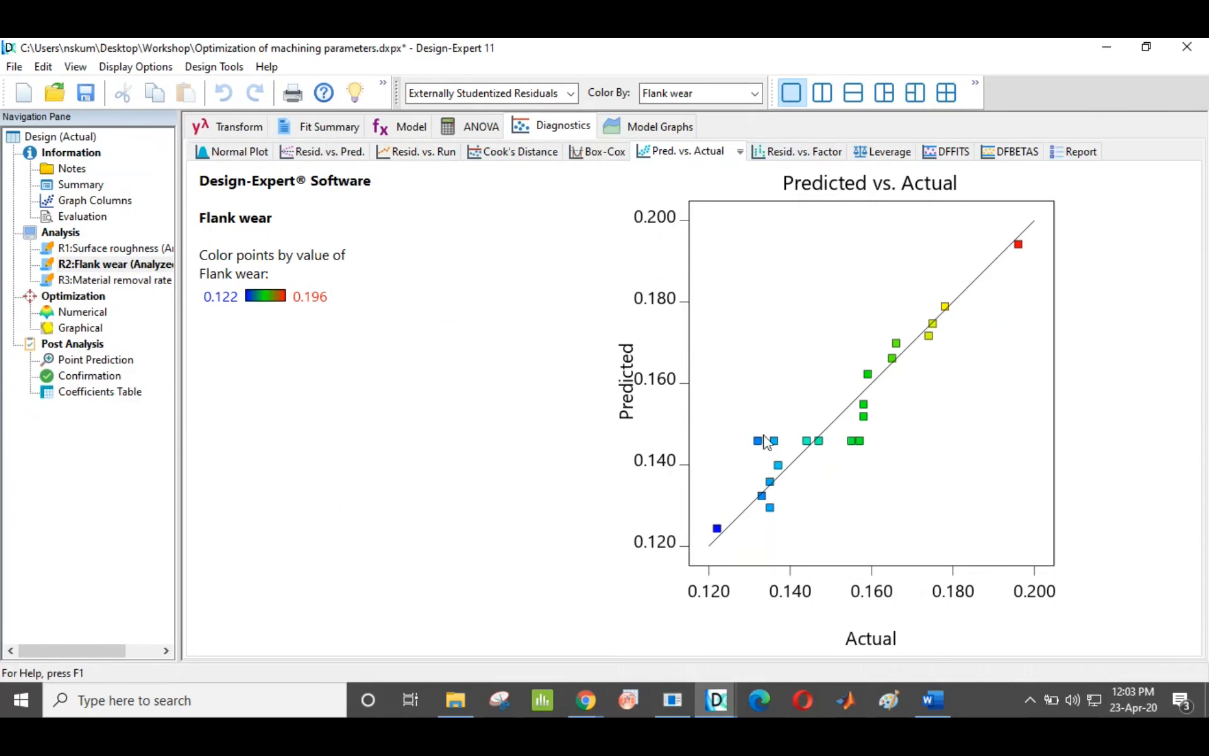
click(467, 128)
click(1041, 297)
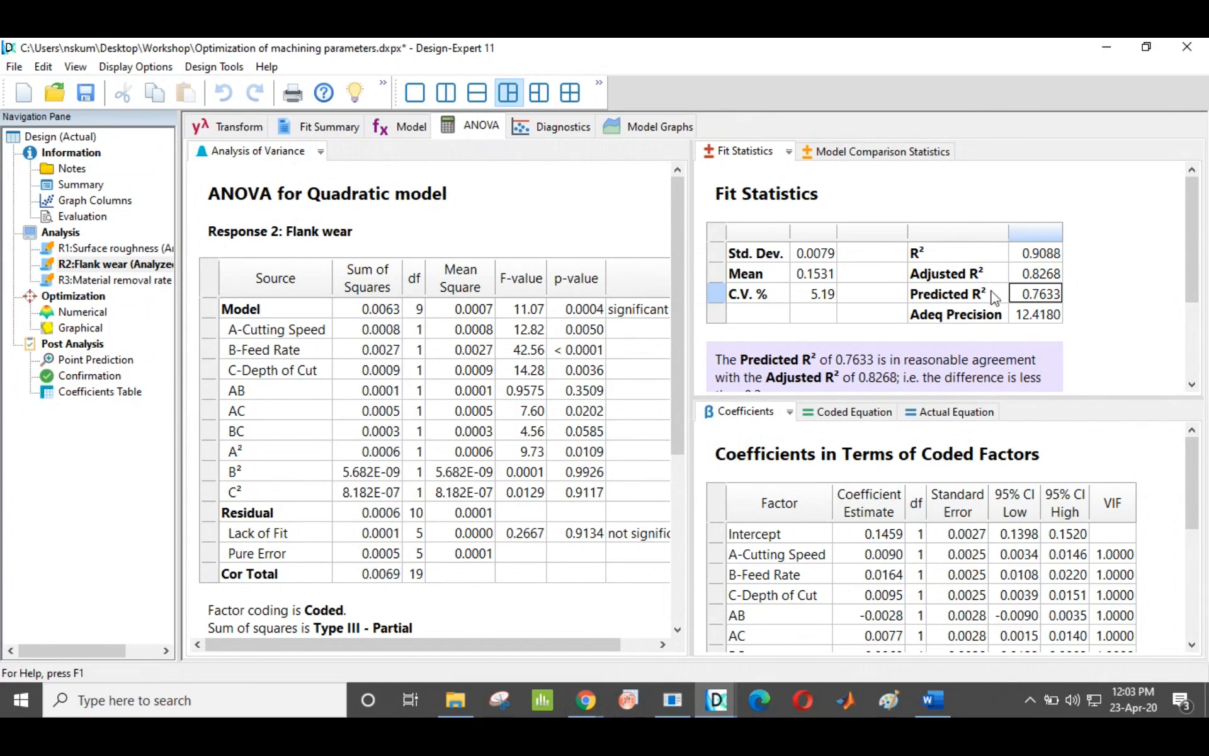
View the flank wear model as a contour plot and a 3D surface over cutting speed and feed rate
click(561, 127)
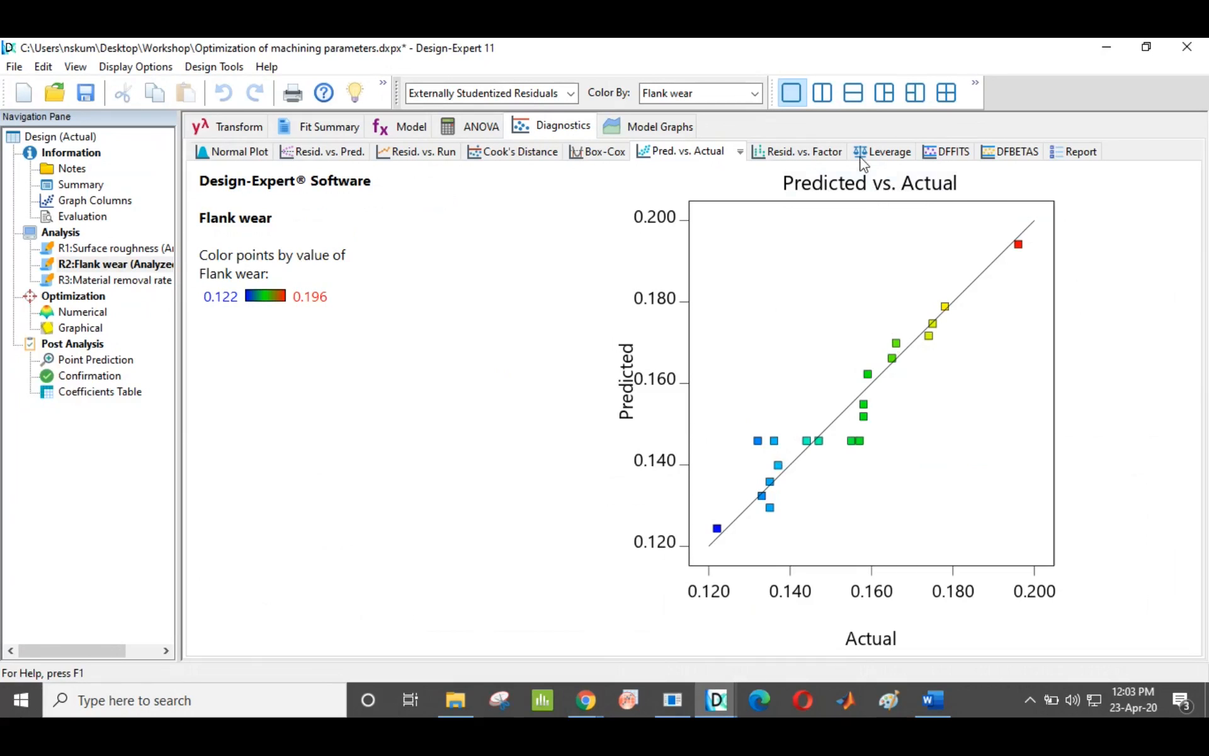
click(639, 127)
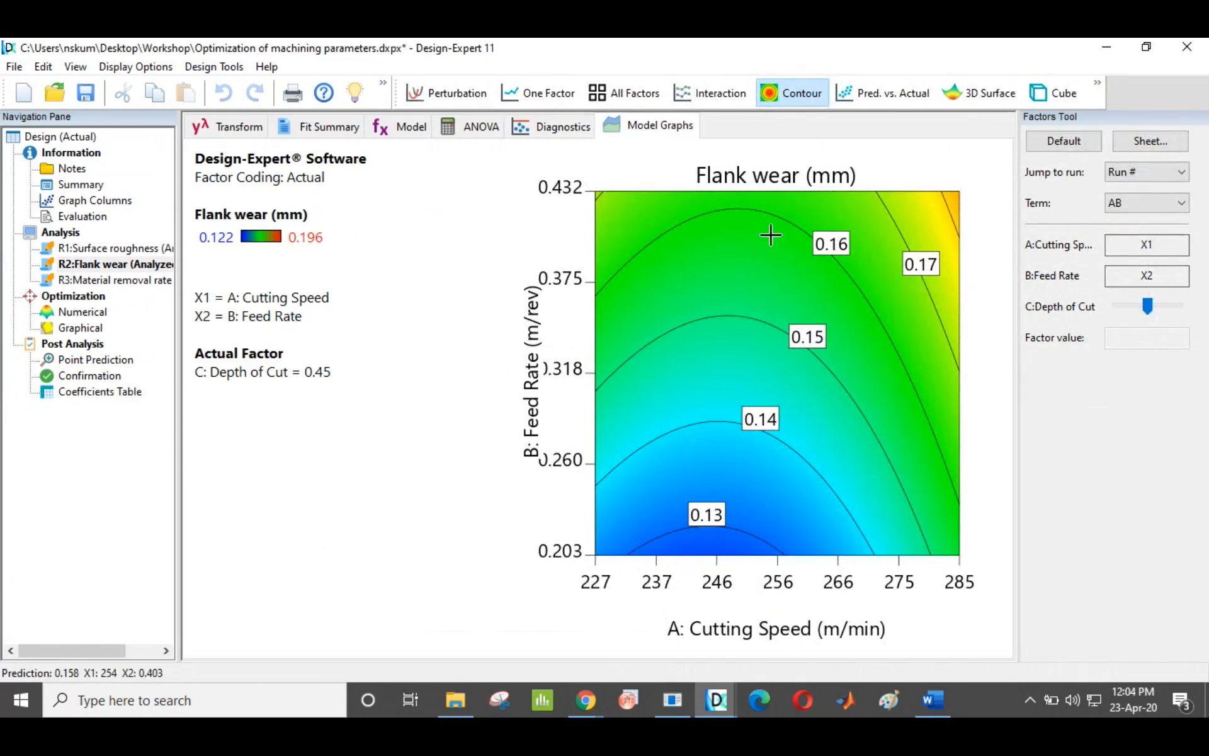
click(1001, 100)
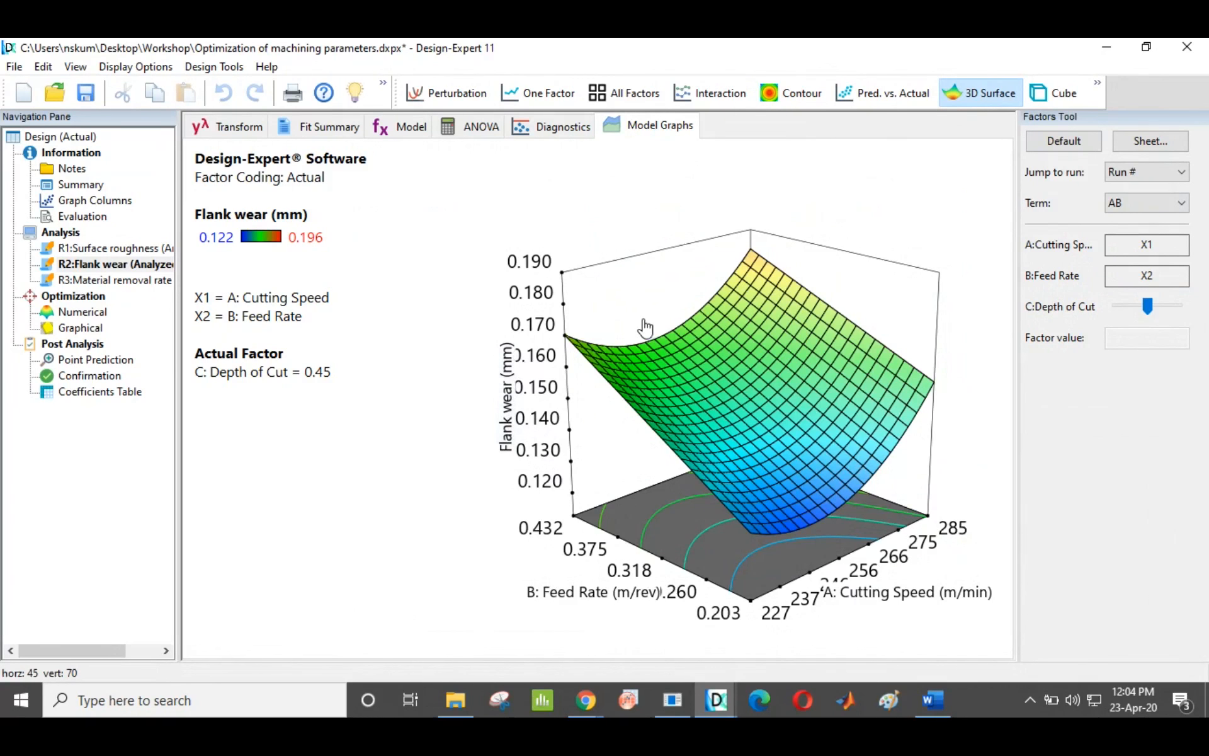
Review the material removal rate fit summary for the Quadratic model and compare it with the Cubic model in the model summary statistics
click(95, 282)
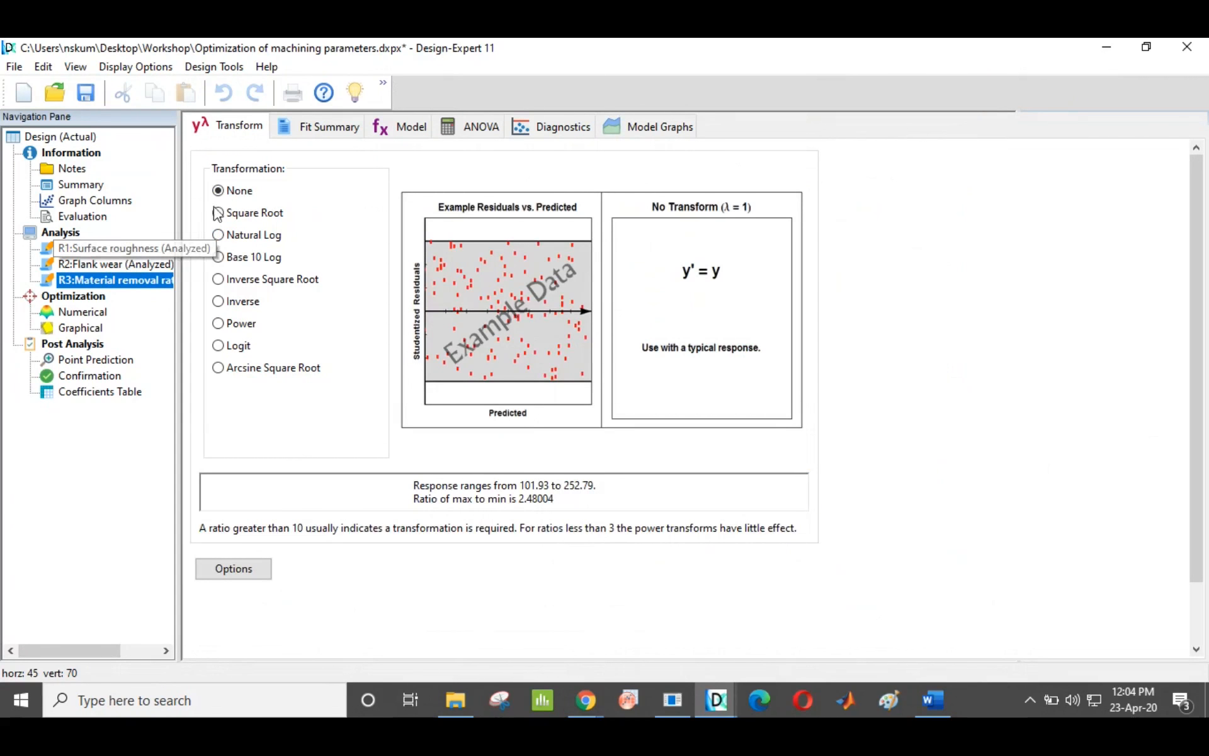
click(301, 130)
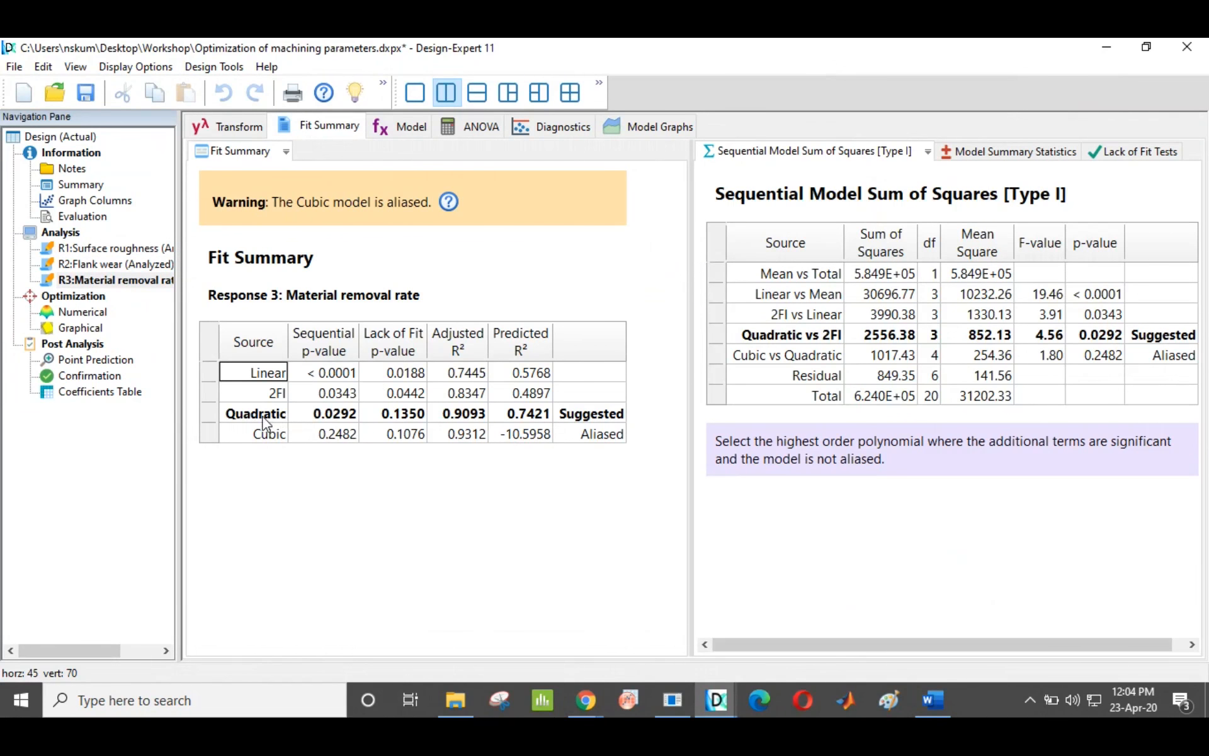
click(210, 415)
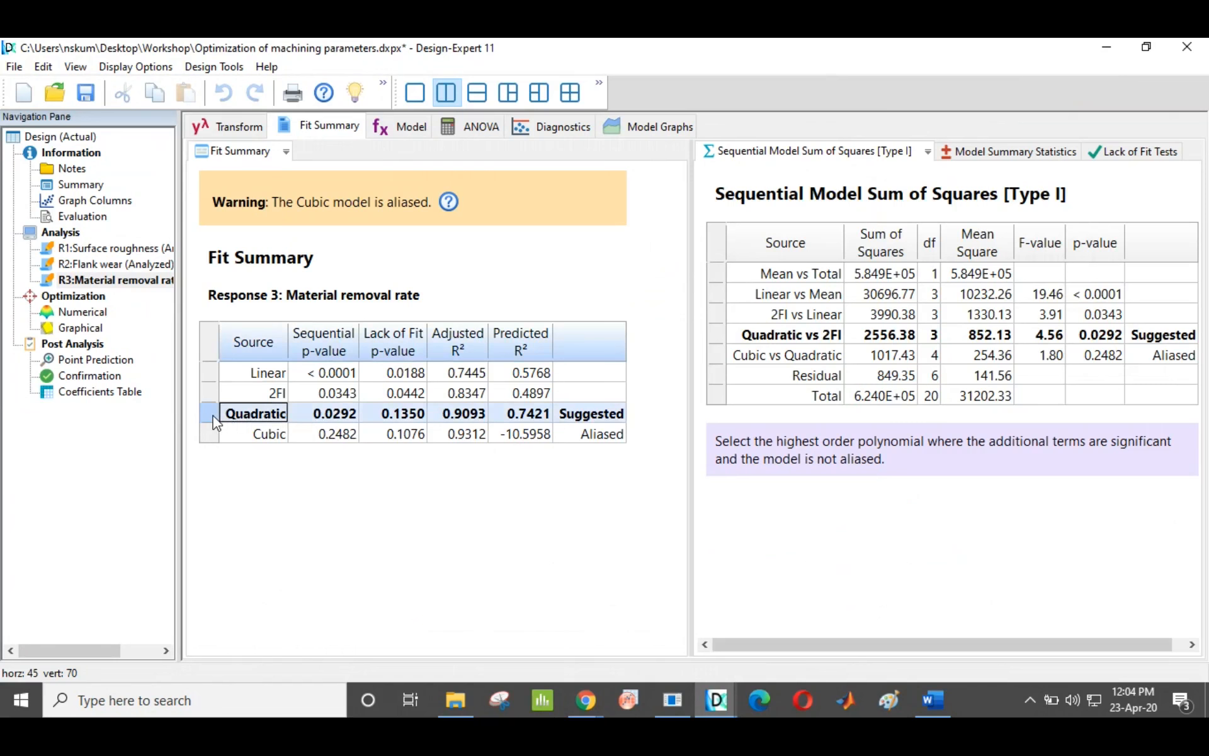
click(996, 157)
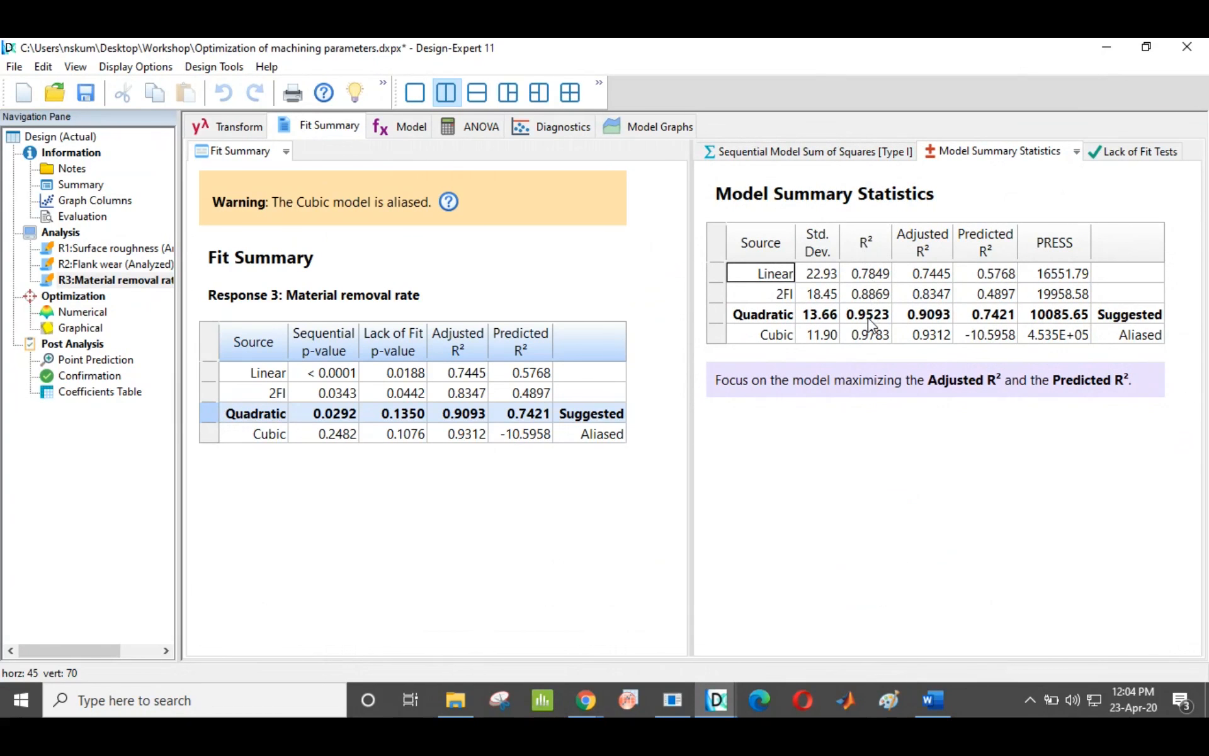
click(996, 322)
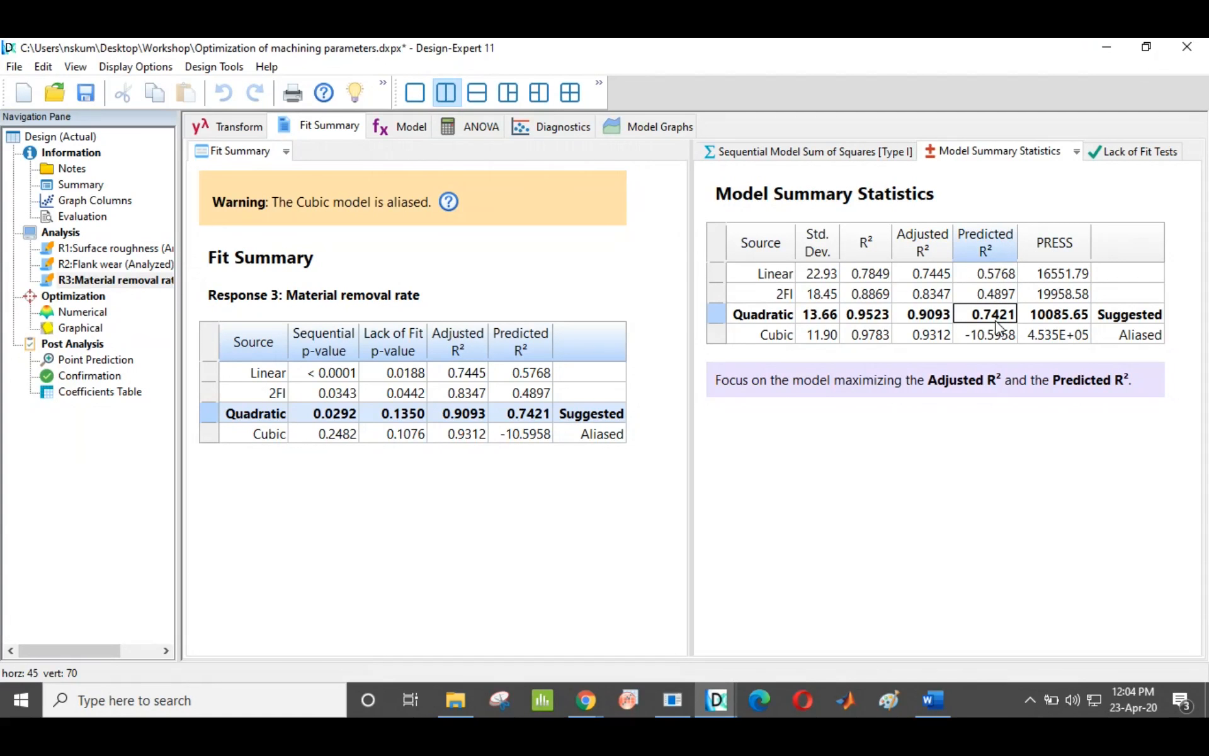
click(759, 340)
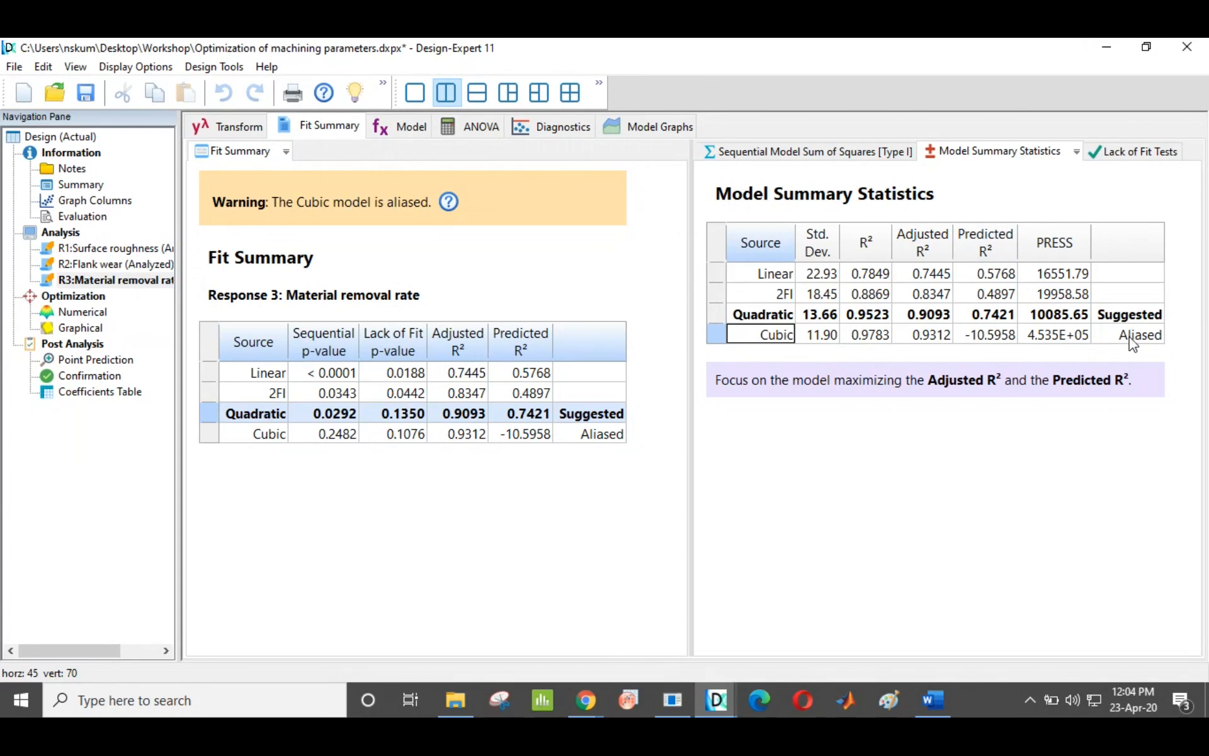
Check the material removal rate model terms and inspect the Model and Lack of Fit rows in the ANOVA
click(398, 128)
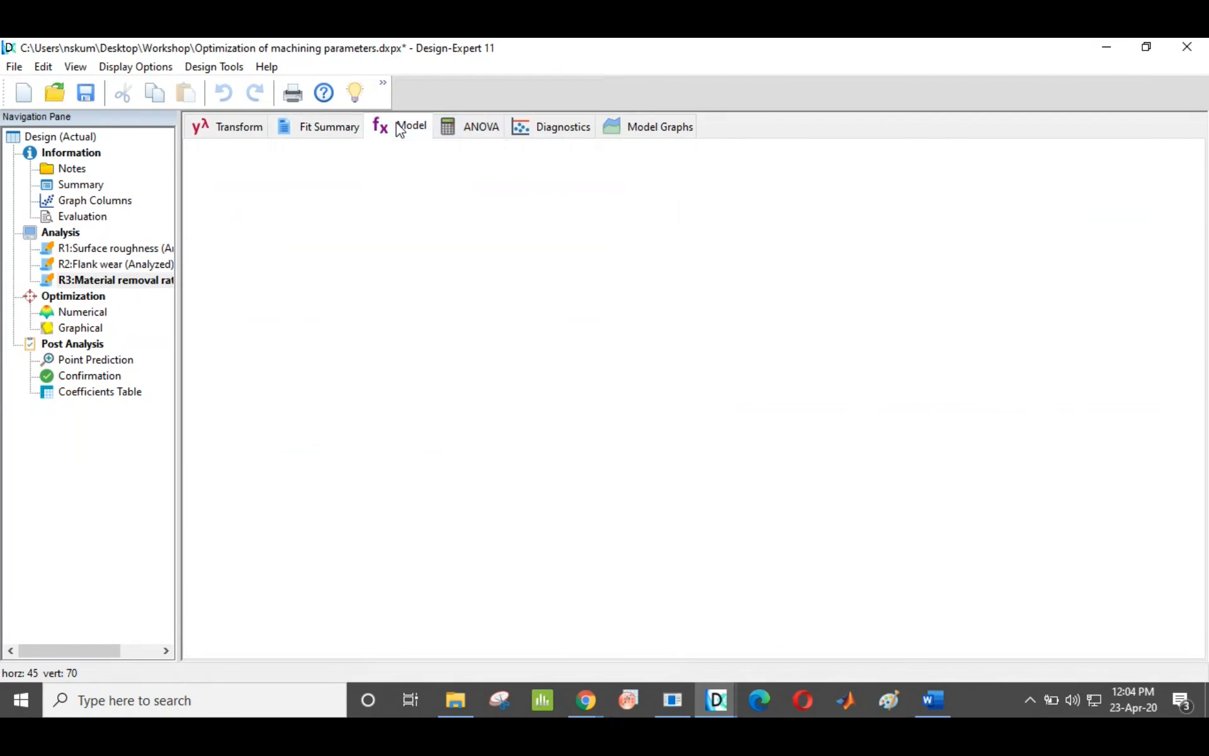
click(474, 127)
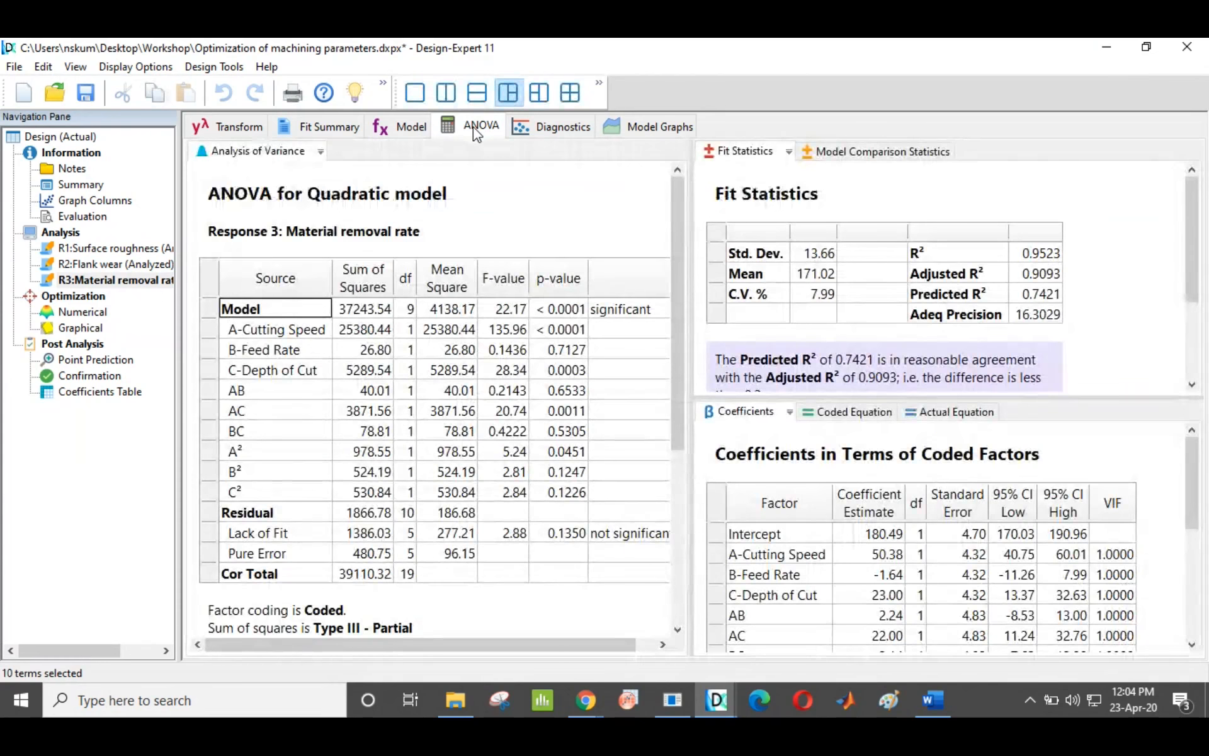
click(210, 308)
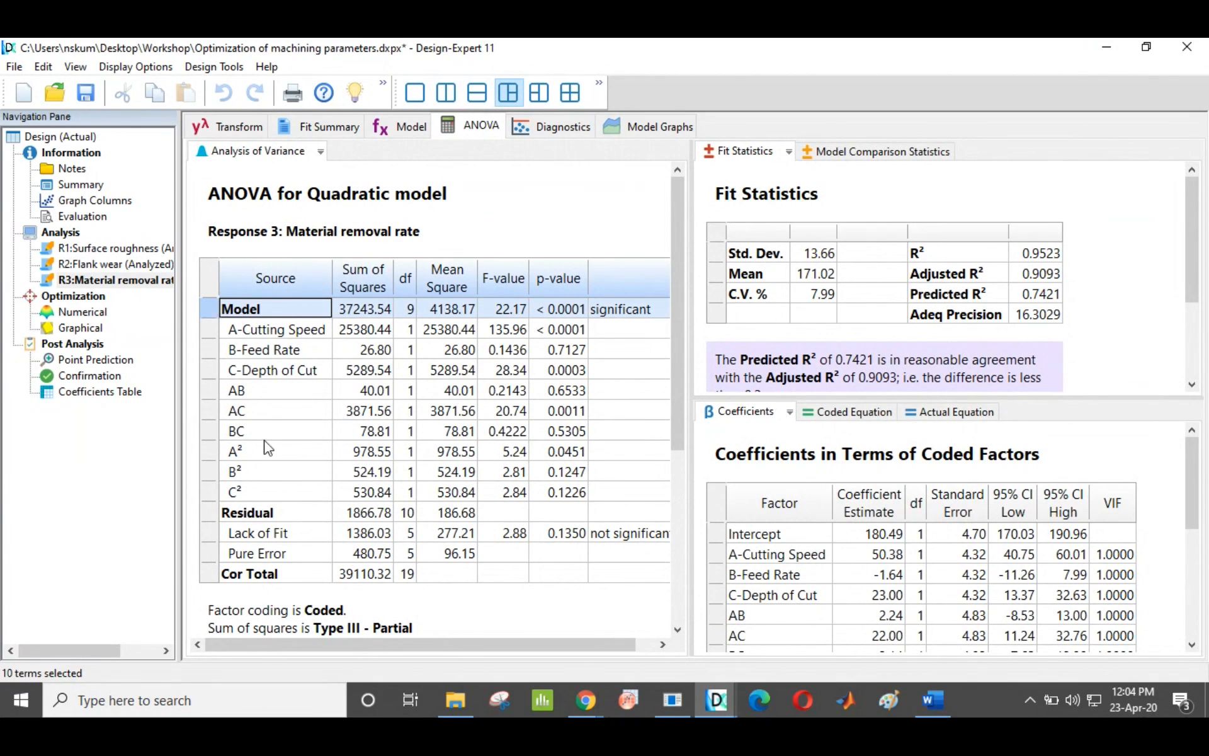
click(603, 533)
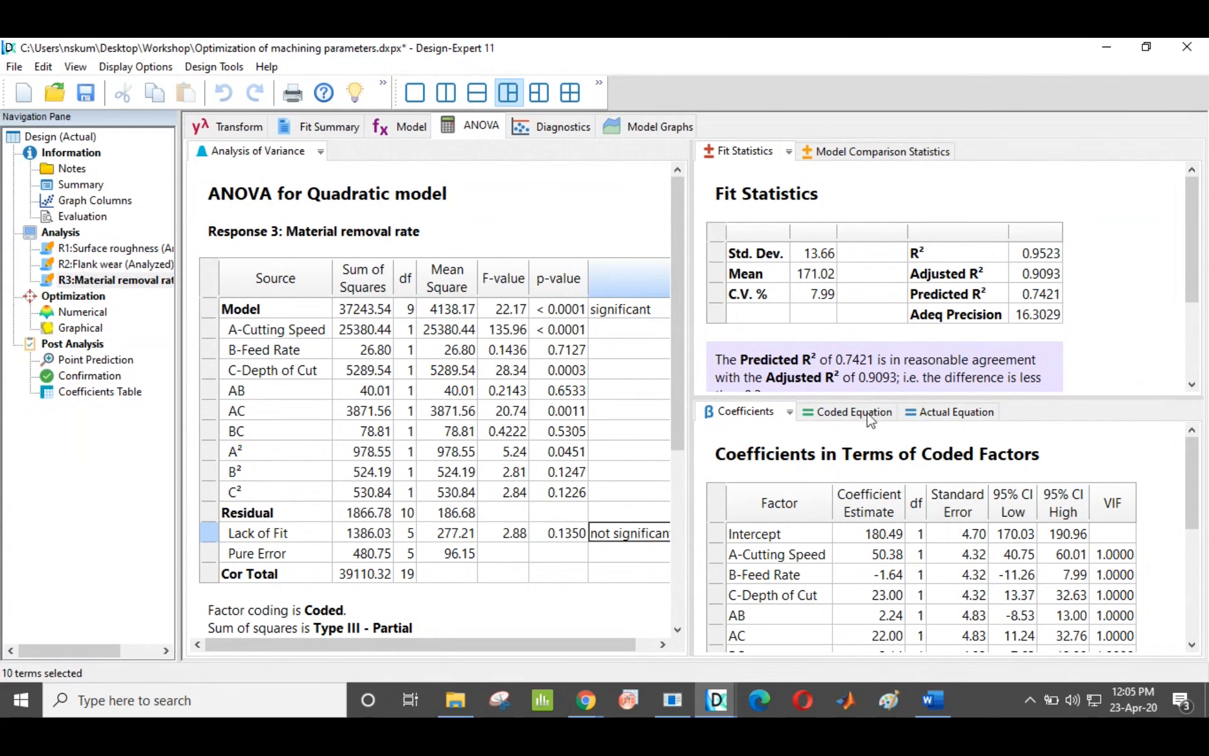
Compare the material removal rate sums of squares for the model and cutting speed with the corrected total in the ANOVA
click(362, 310)
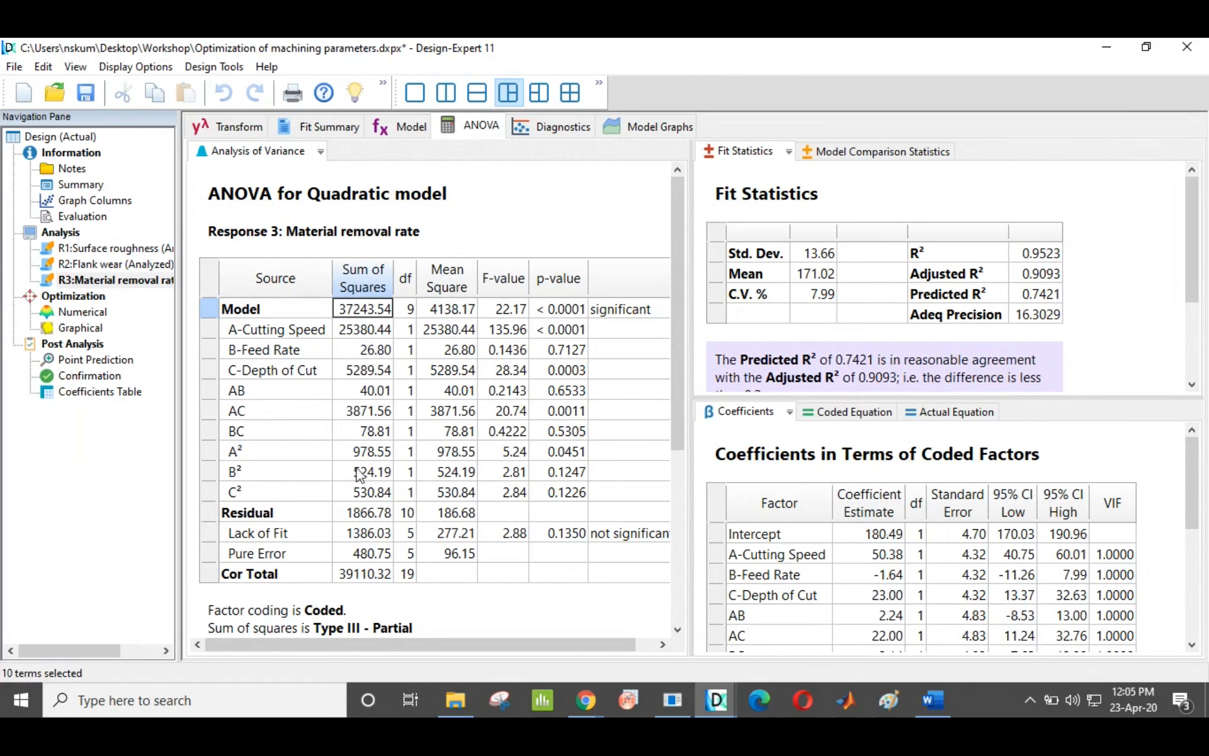
click(360, 581)
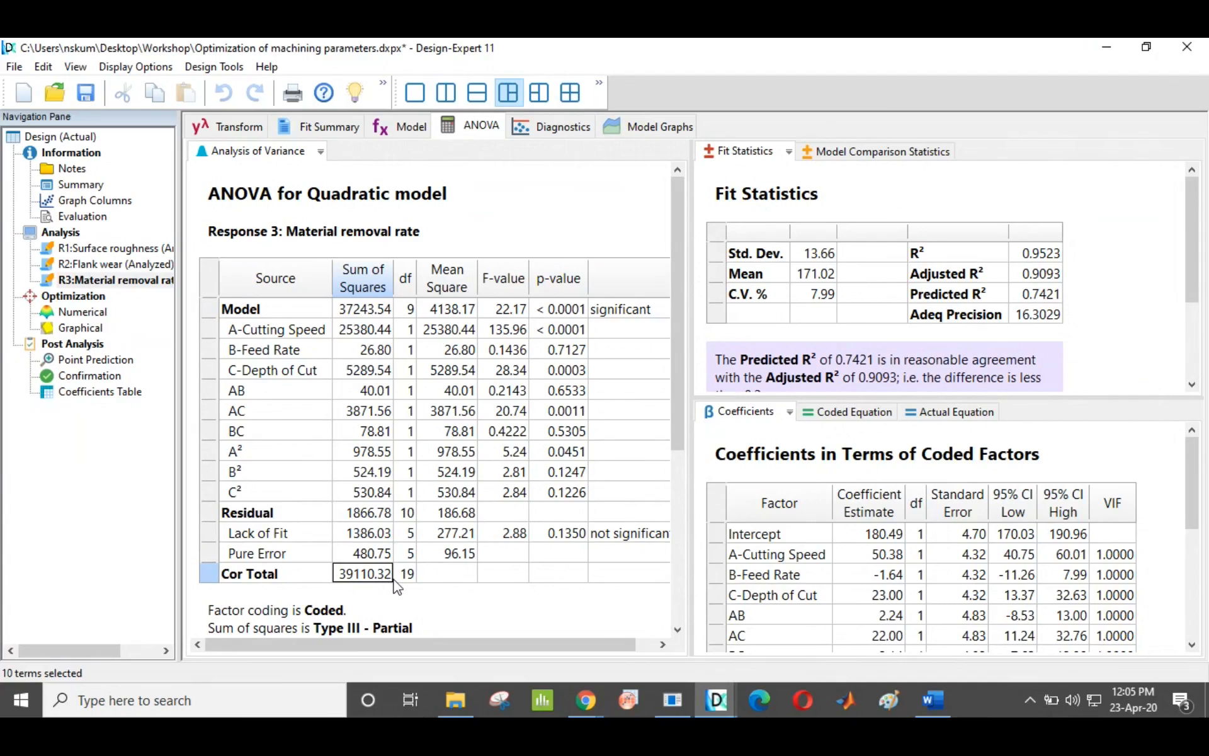
click(348, 334)
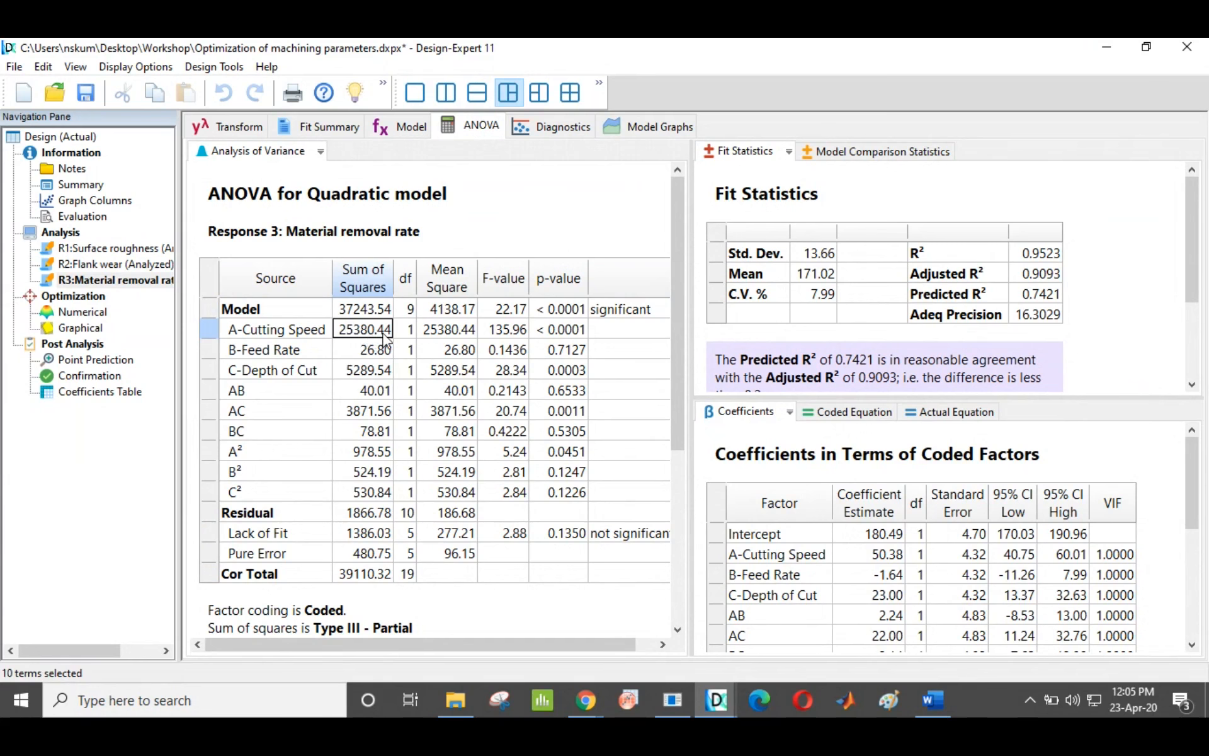
click(367, 575)
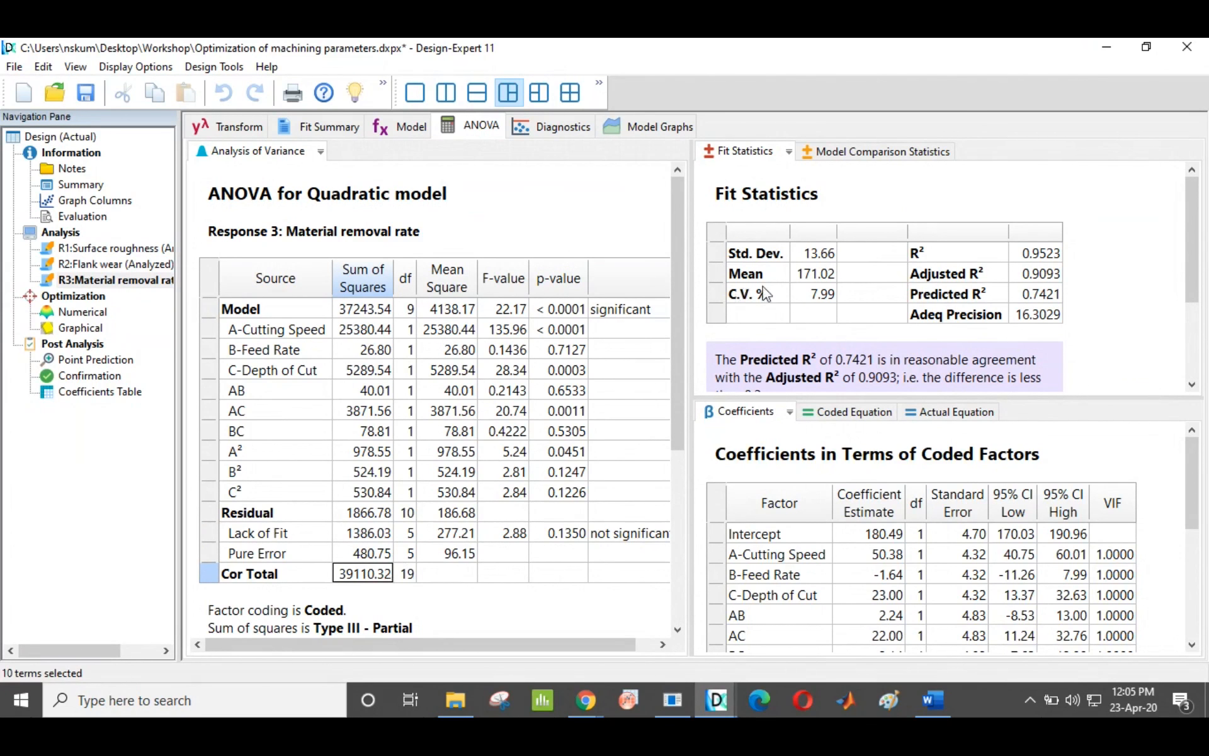
Read the material removal rate equation in terms of actual factors through its squared terms
click(976, 417)
scroll(822, 512, down, 3)
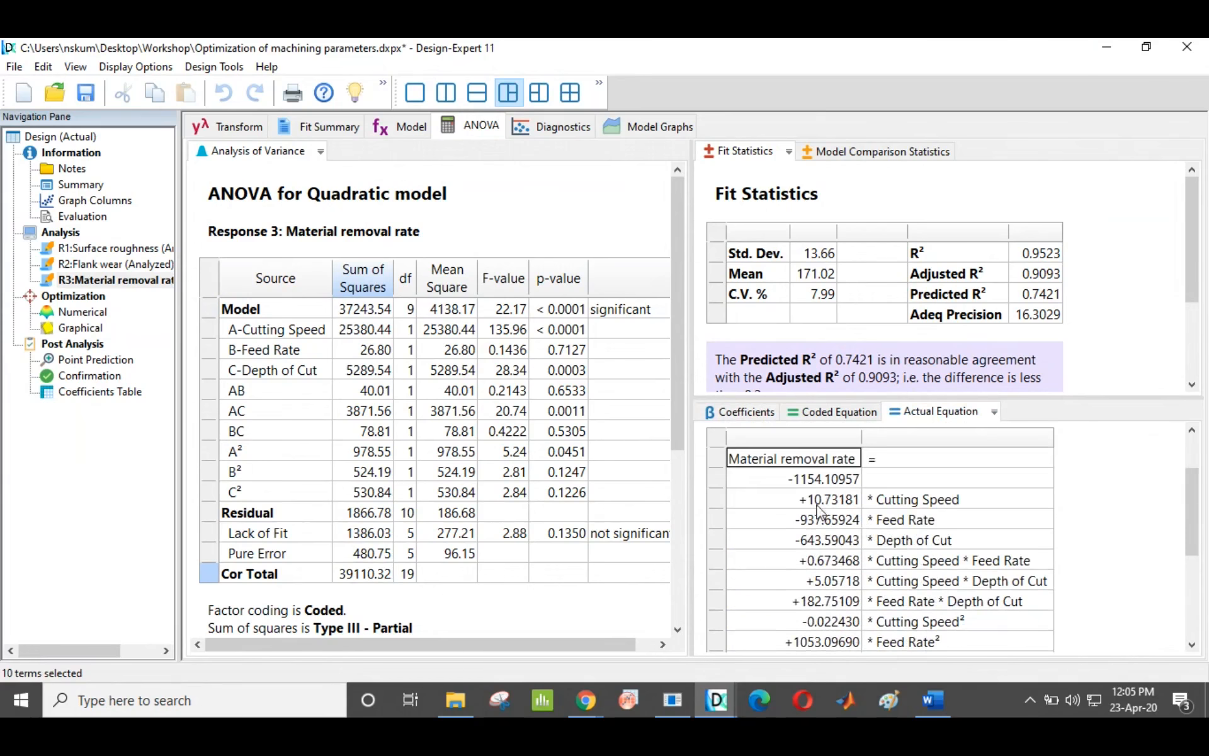
scroll(879, 582, down, 1)
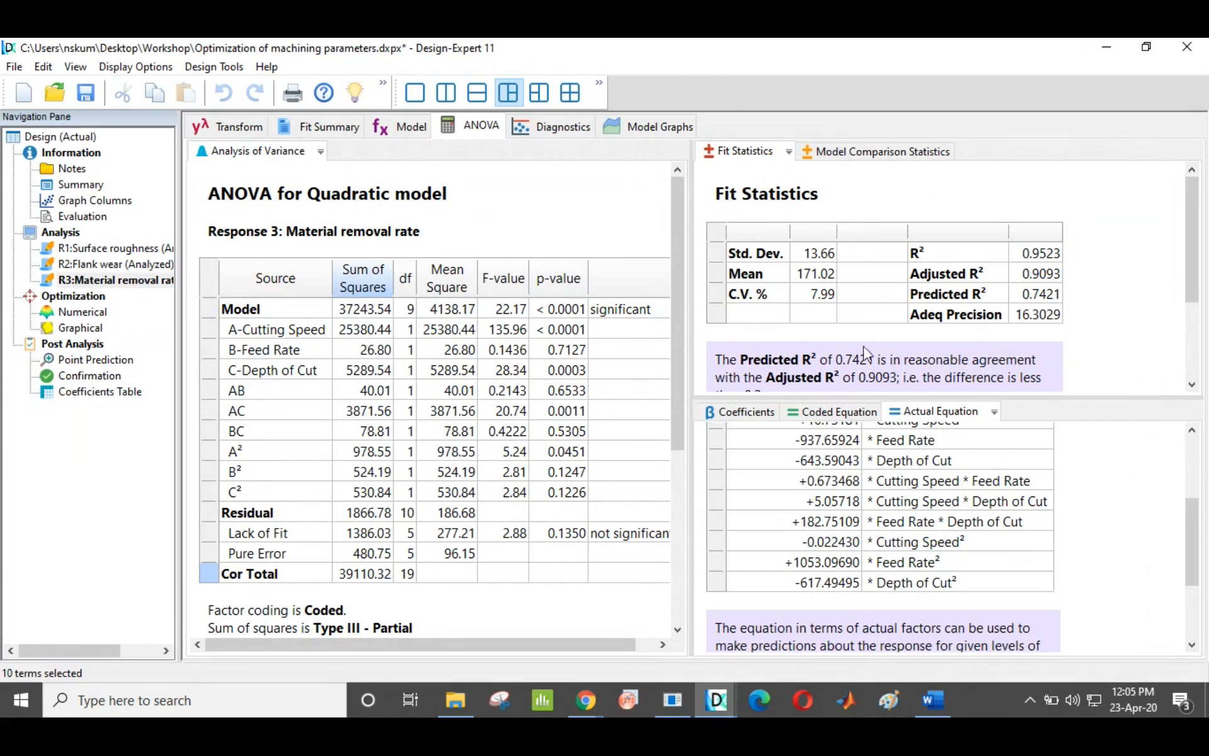
Review the material removal rate diagnostics in a single-pane layout, covering the normal plot, residuals versus run, and predicted versus actual
click(562, 134)
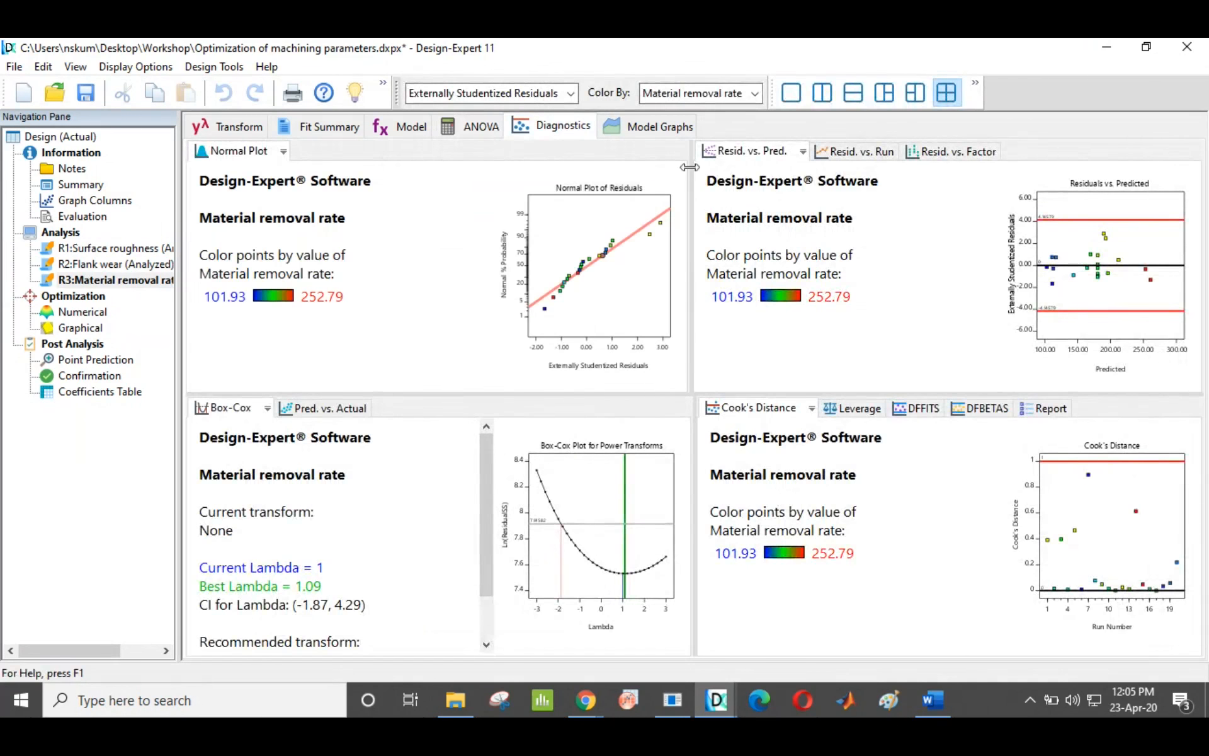
click(787, 93)
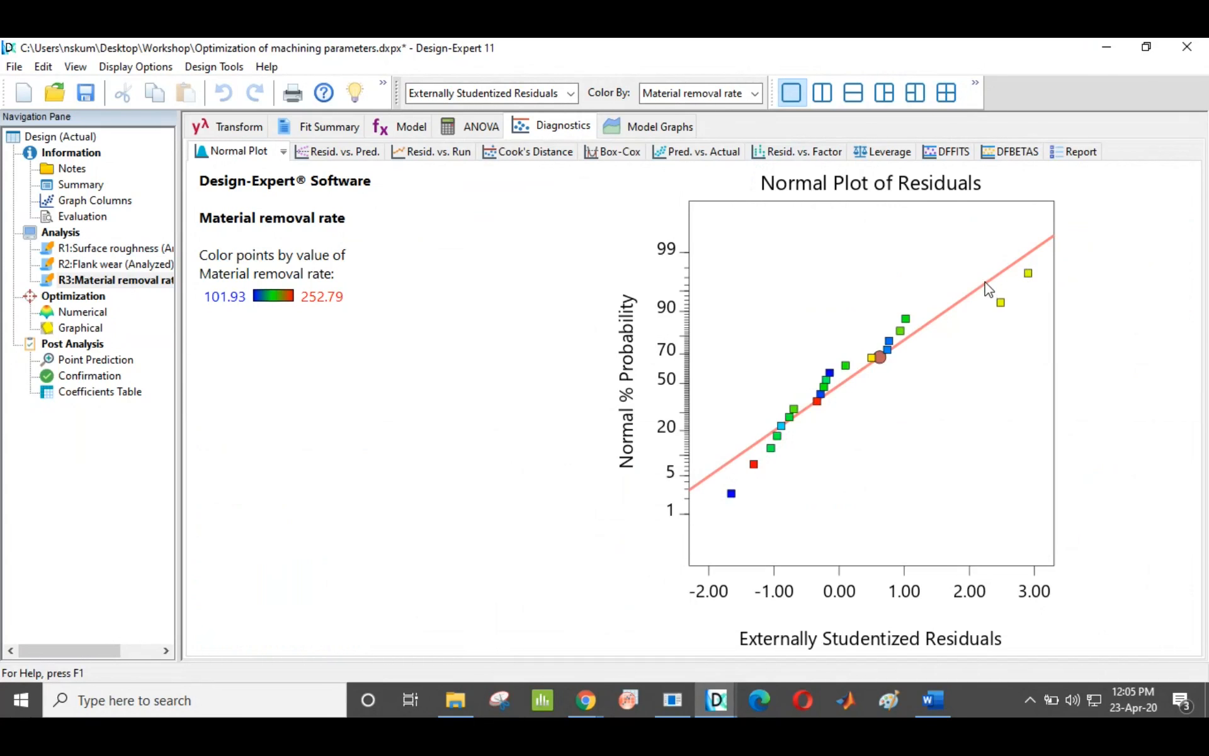
click(421, 151)
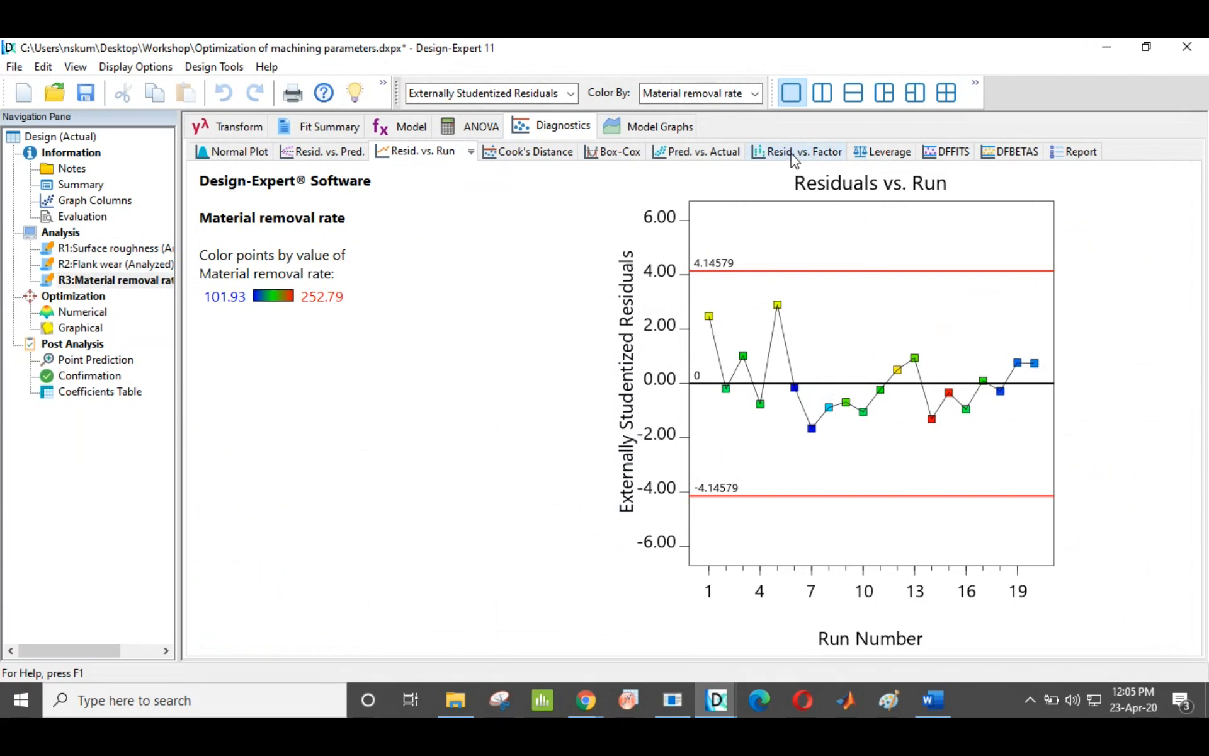
click(711, 152)
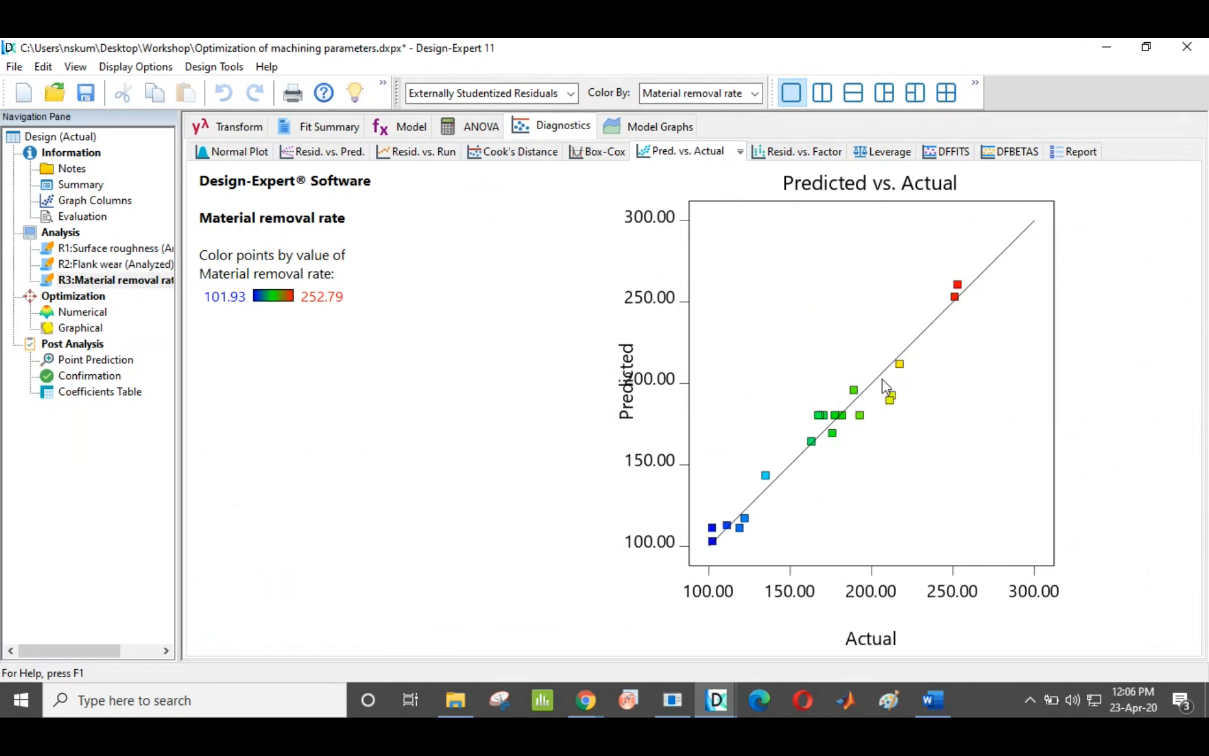
Show the material removal rate contour plot and 3D surface, and assign depth of cut to the surface's X2 axis
click(661, 126)
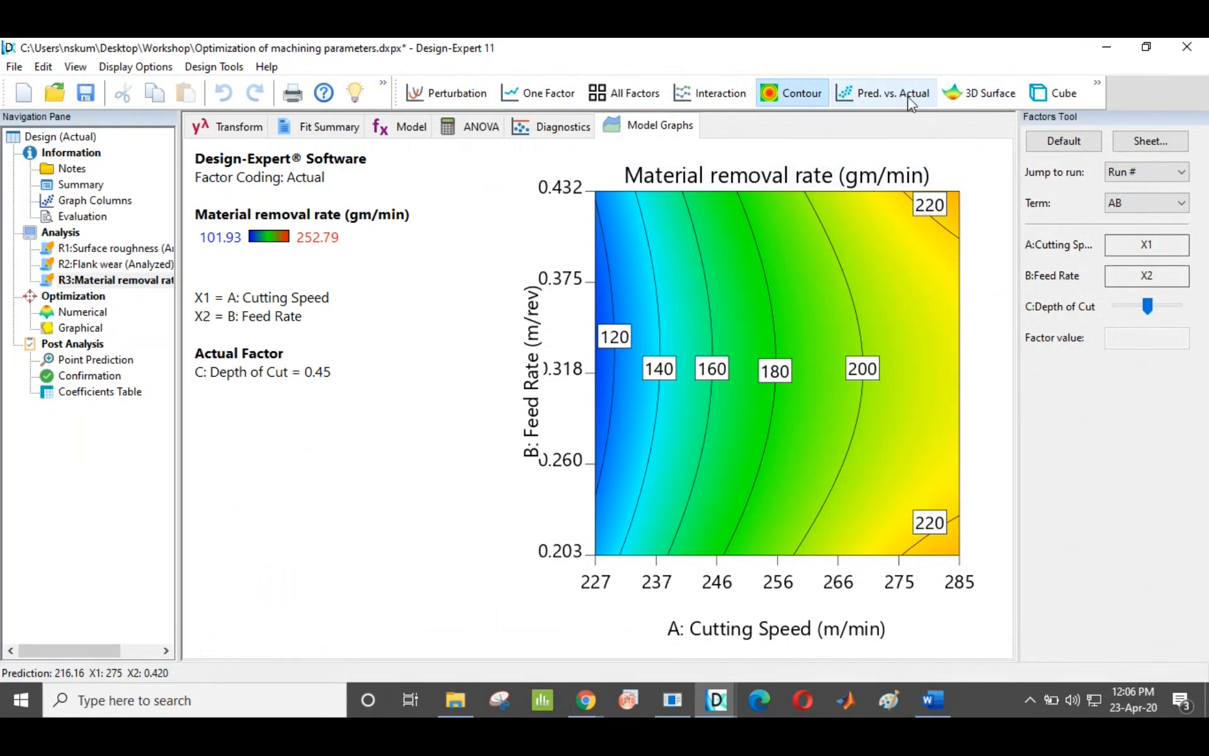
click(971, 94)
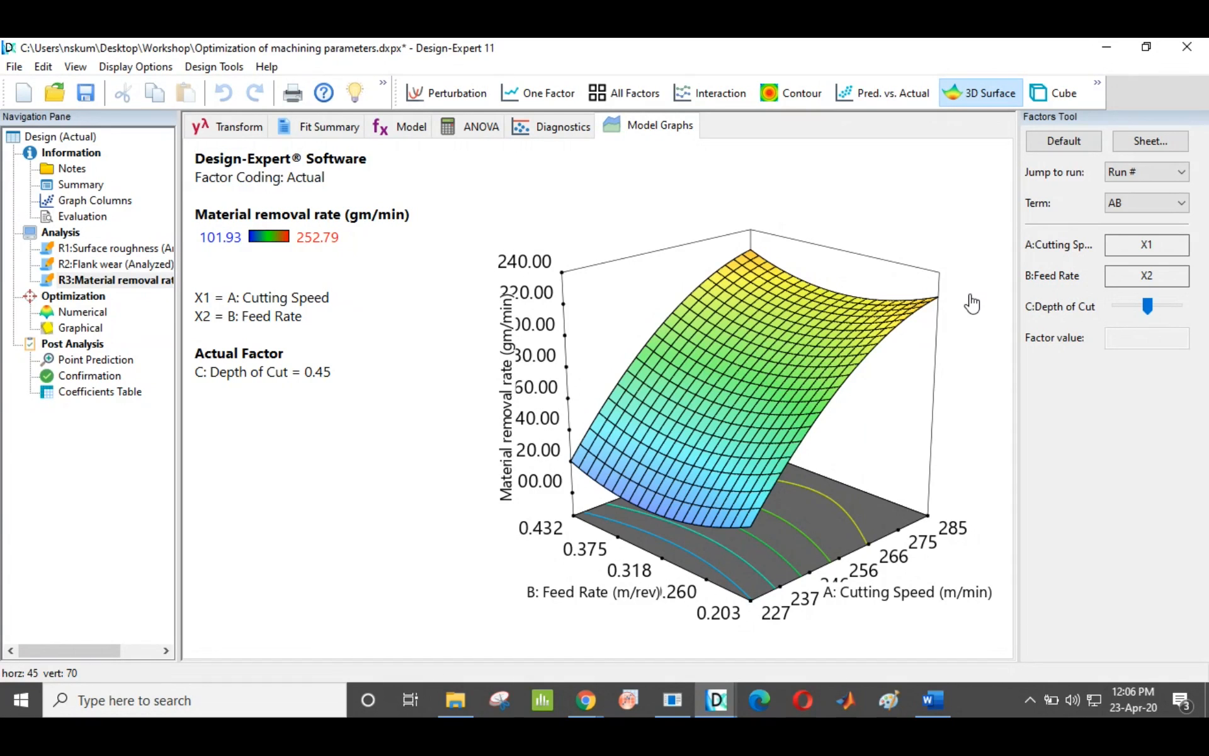
right_click(1115, 300)
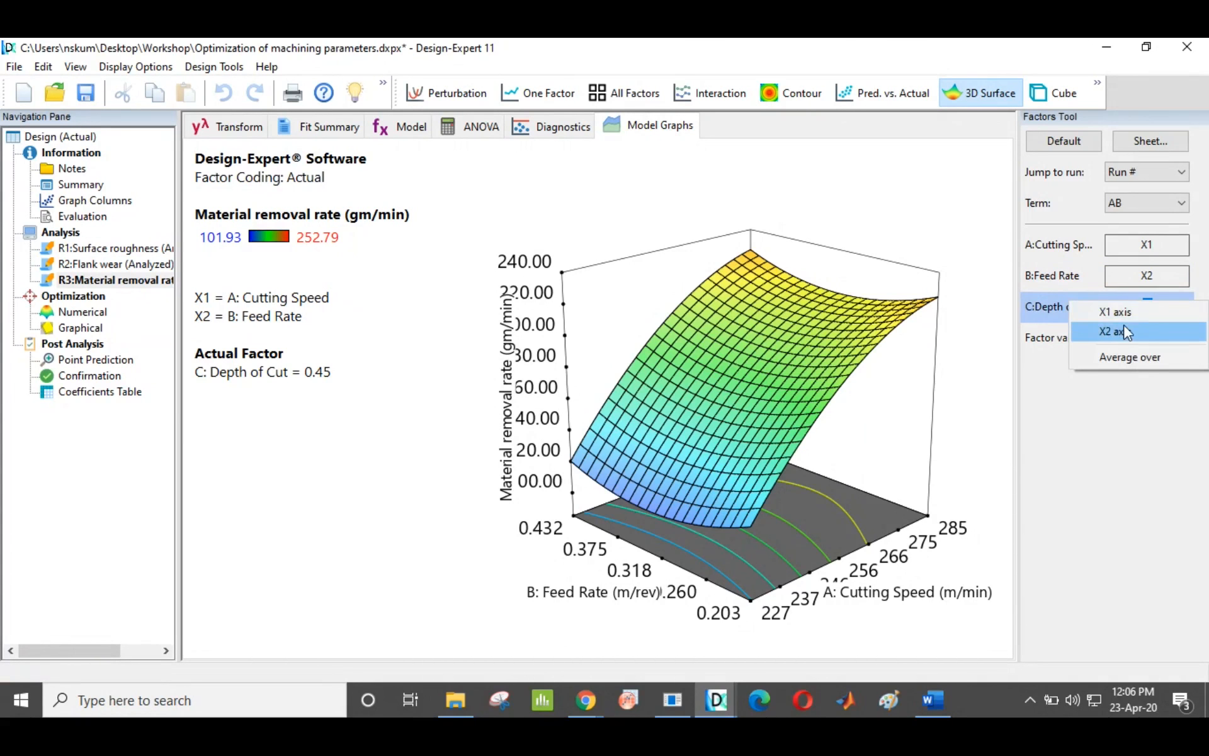
click(1124, 330)
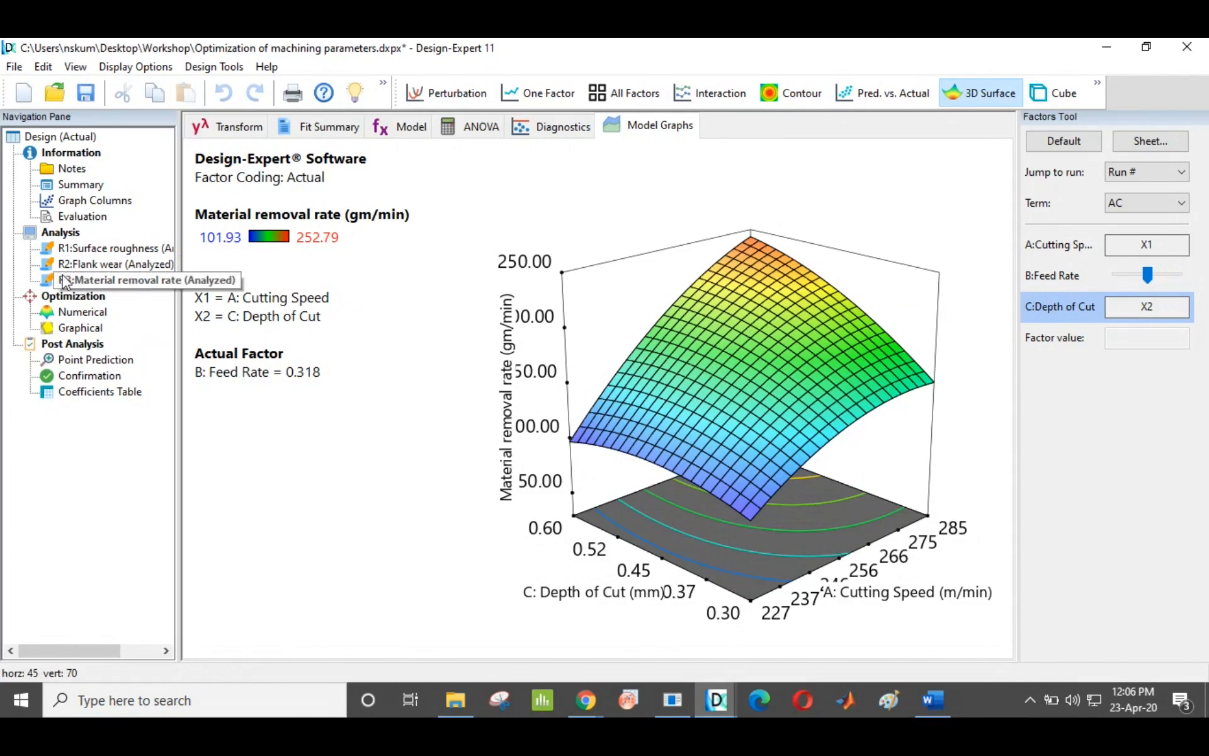
Review the numerical optimization criteria for the machining factors, surface roughness, flank wear and material removal rate
click(73, 313)
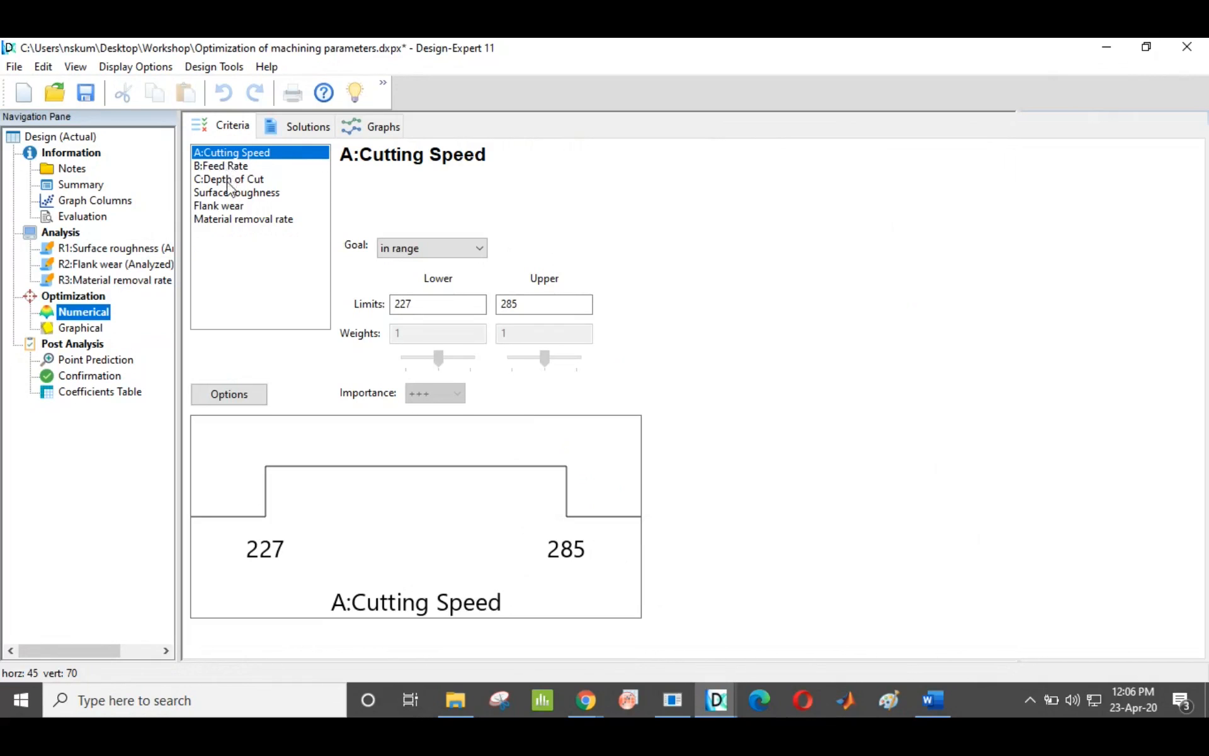
click(237, 169)
click(238, 180)
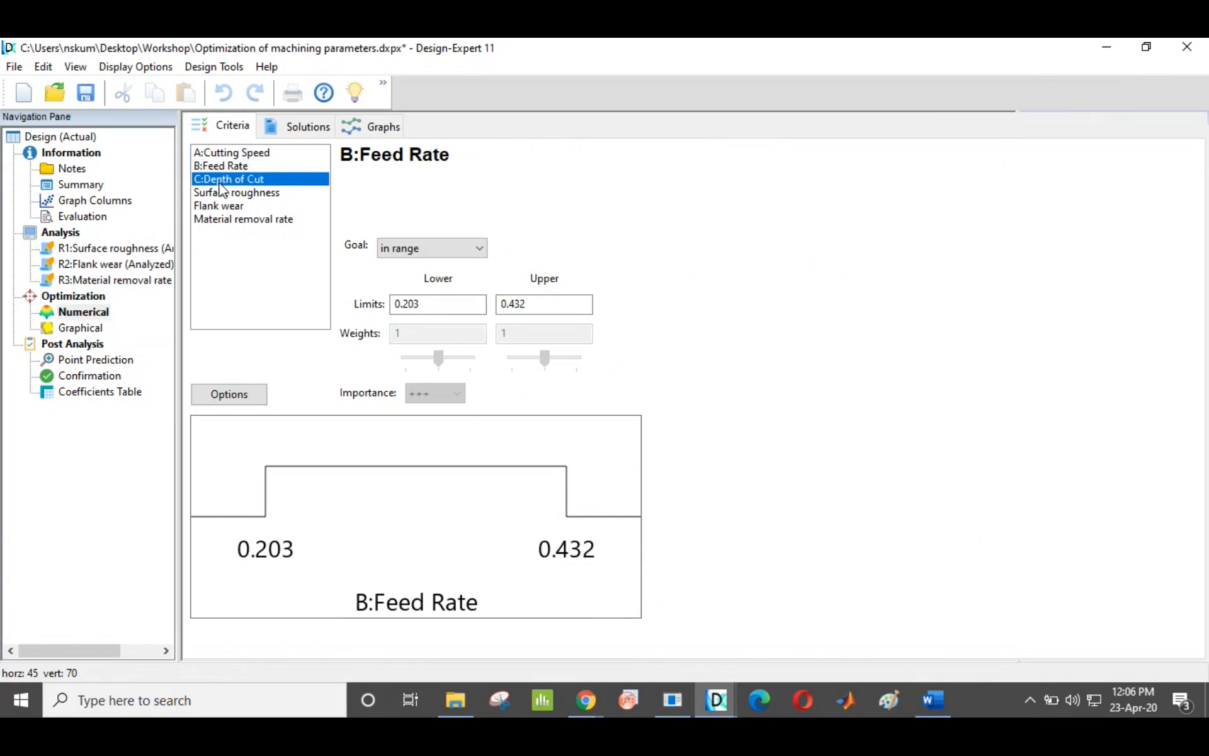
click(210, 196)
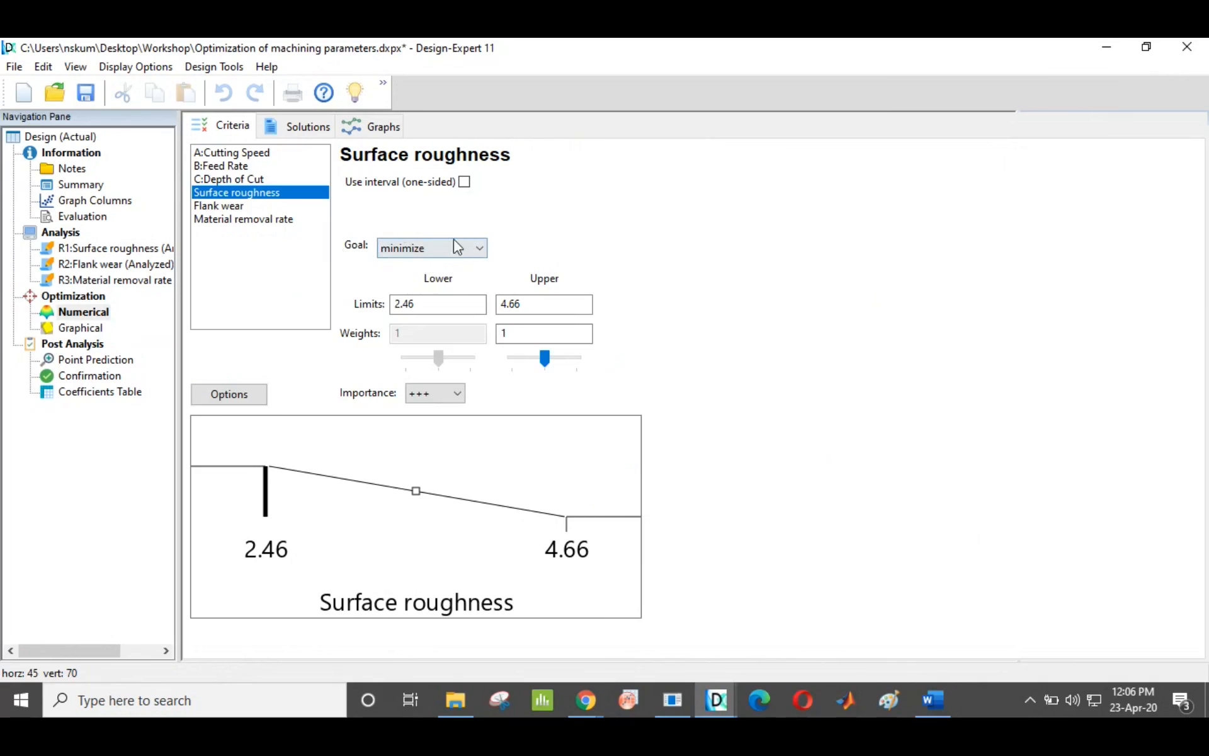
click(211, 205)
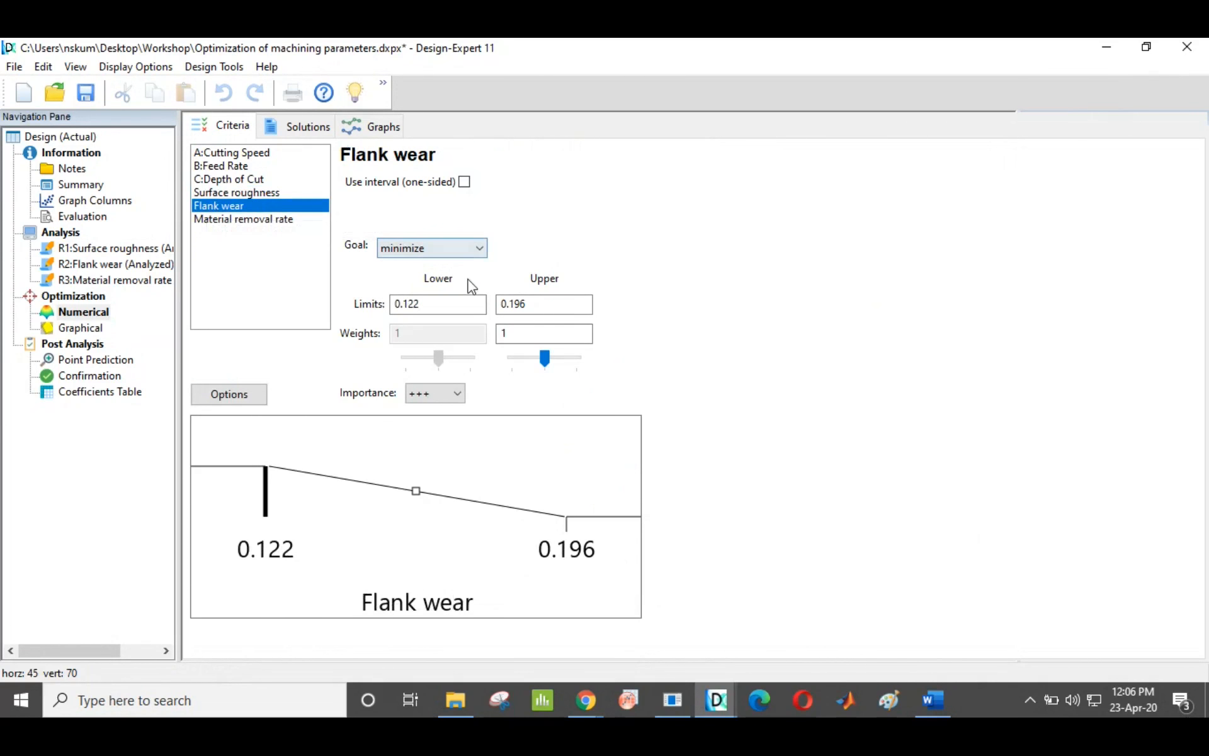
click(206, 220)
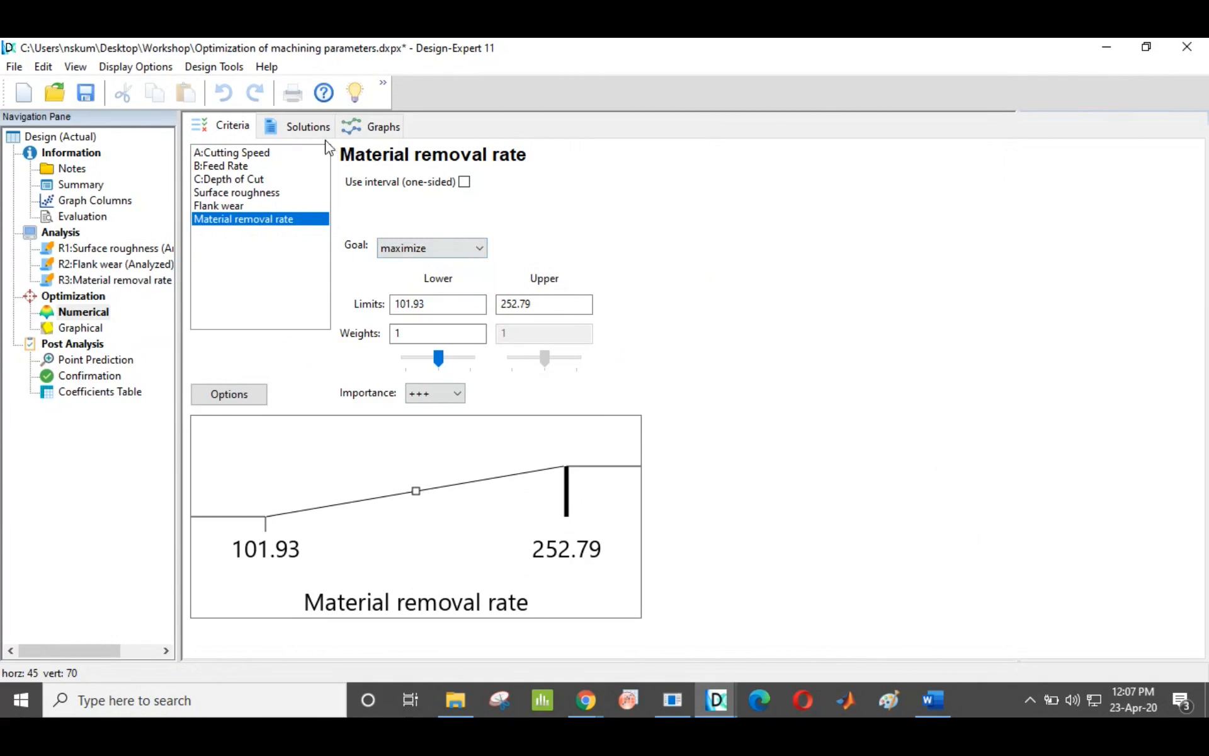
Open the numerical optimization solutions and display solution 1 as ramps
click(308, 129)
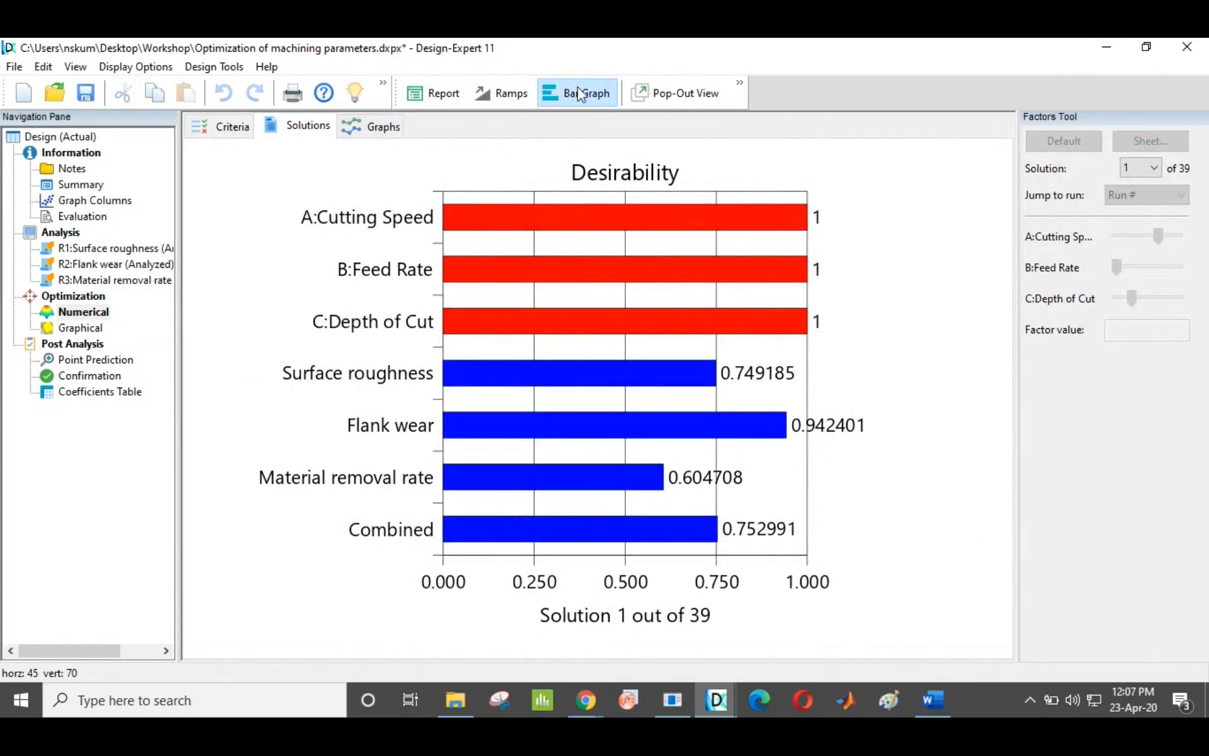
click(523, 93)
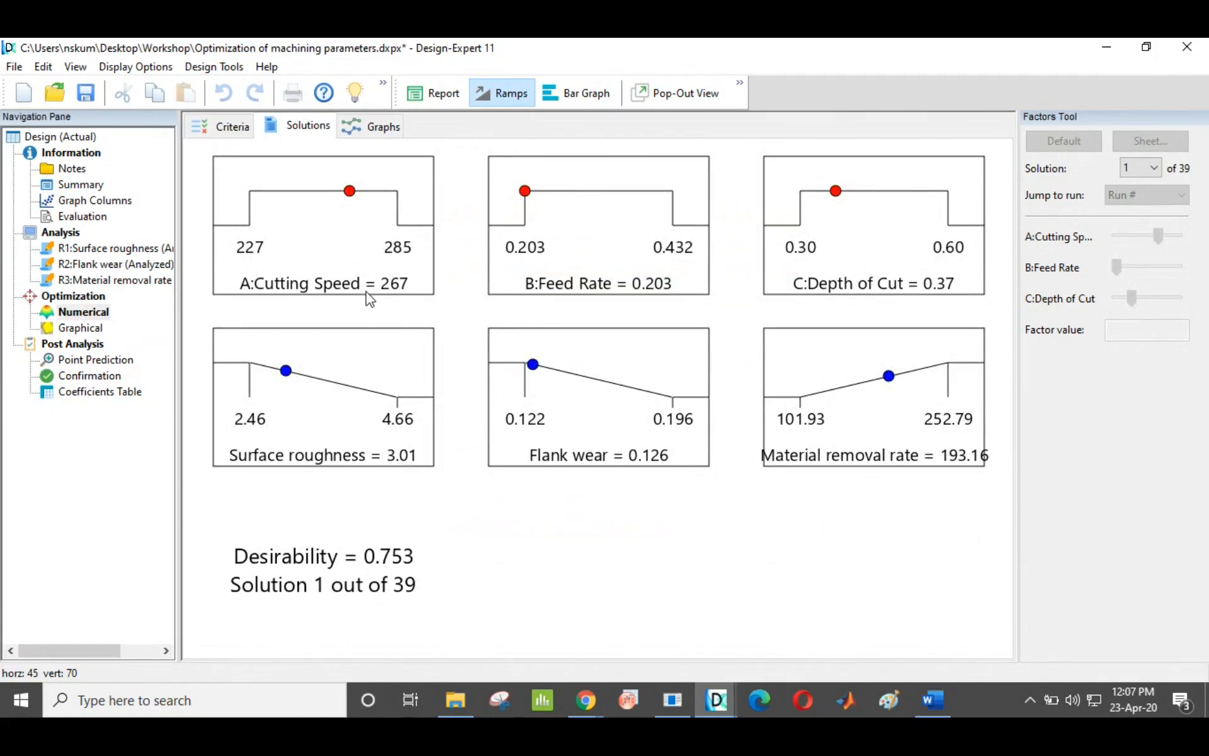